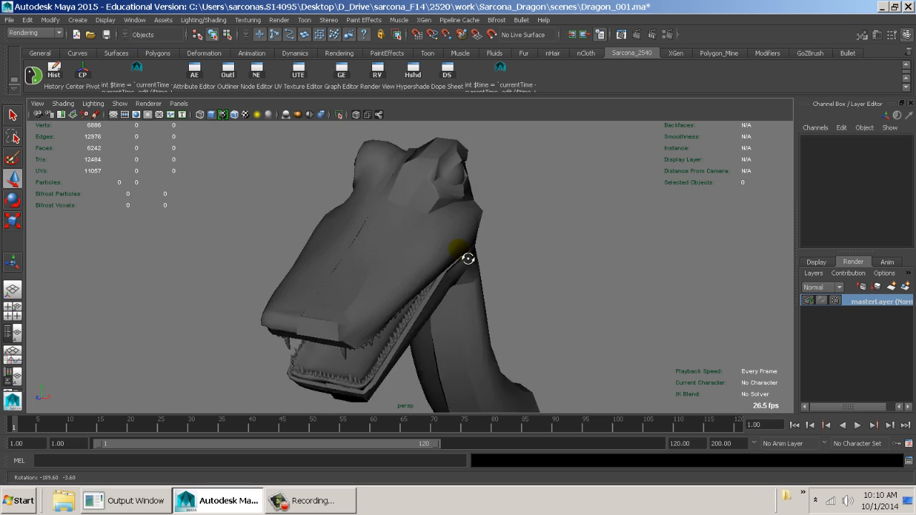
Select the dragon head mesh and examine its edge flow around the mouth corner, cheek and eye
left_click(450, 244)
left_click(523, 222)
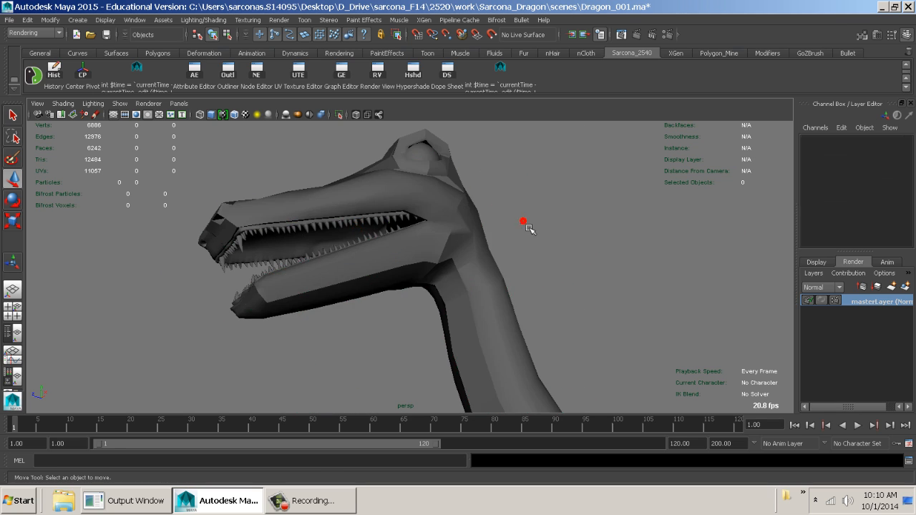
middle_click_drag(528, 226, 537, 289, "alt")
right_click_drag(537, 288, 650, 339, "alt")
left_click(511, 275)
left_click_drag(506, 298, 456, 314, "alt")
right_click_drag(456, 314, 578, 339, "alt")
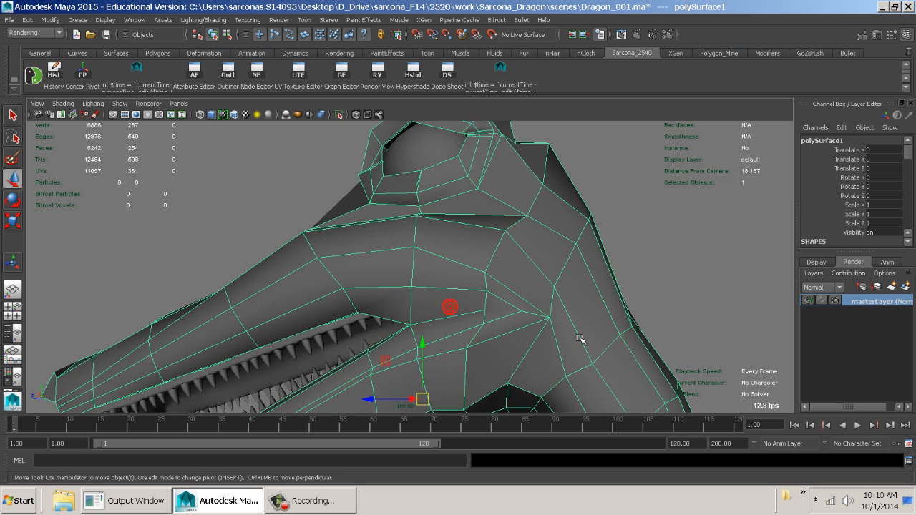
middle_click_drag(579, 339, 544, 307, "alt")
left_click_drag(532, 296, 370, 272, "alt")
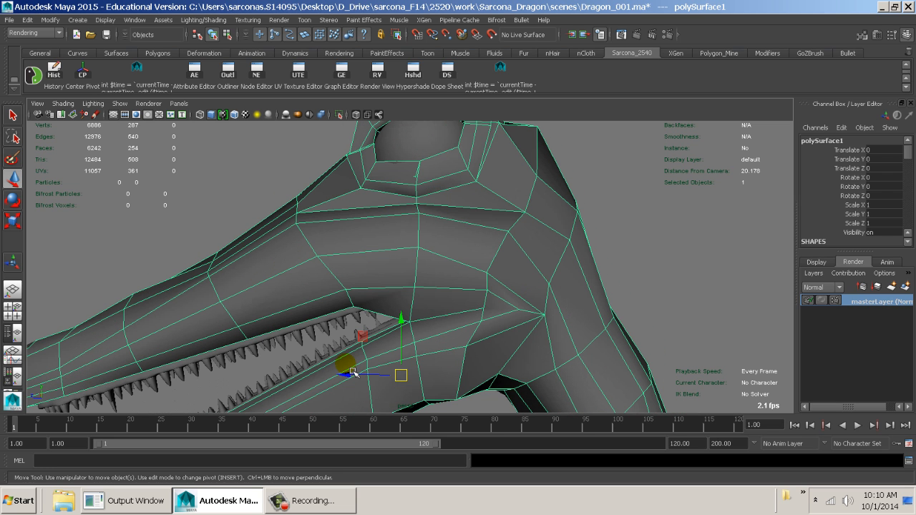
left_click_drag(250, 293, 483, 222, "alt")
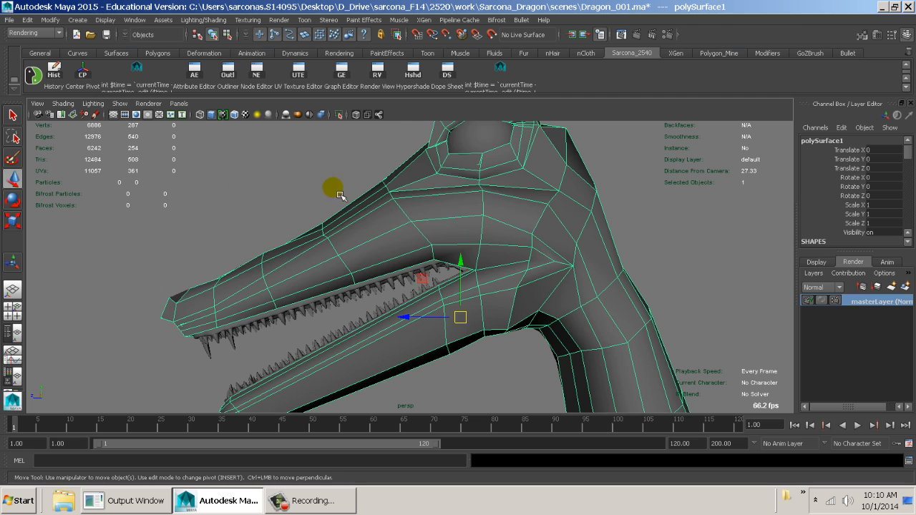
Try to insert an edge loop along the side of the upper jaw with the Insert Edge Loop Tool, then undo it
key("space")
left_click_drag(279, 235, 277, 243)
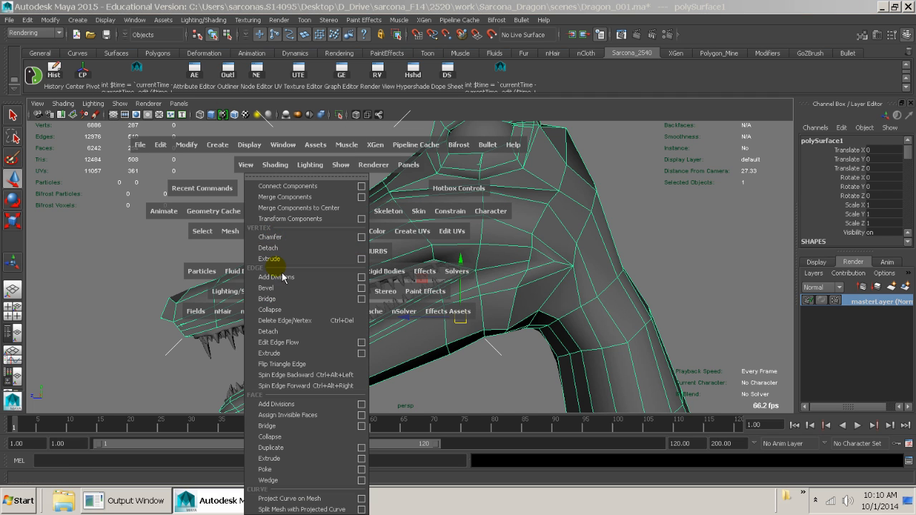
left_click(143, 269)
left_click(313, 235)
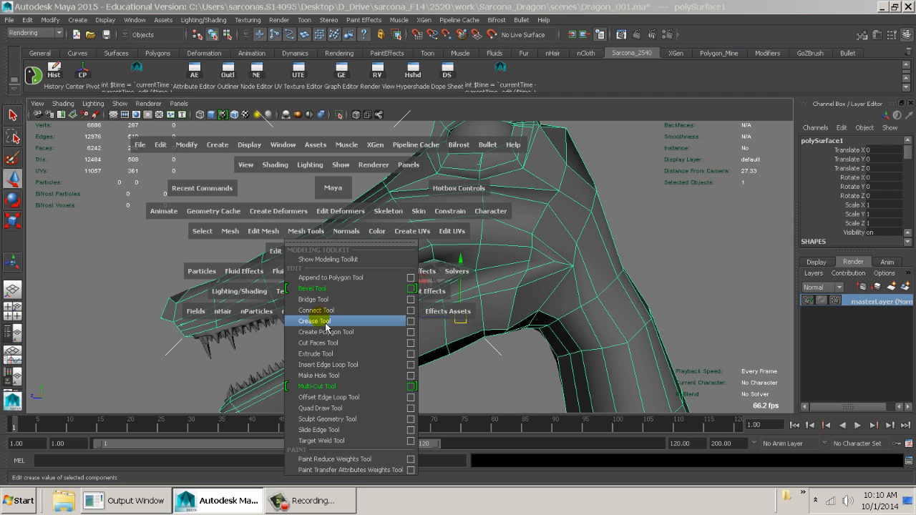
left_click(324, 364)
left_click(234, 328)
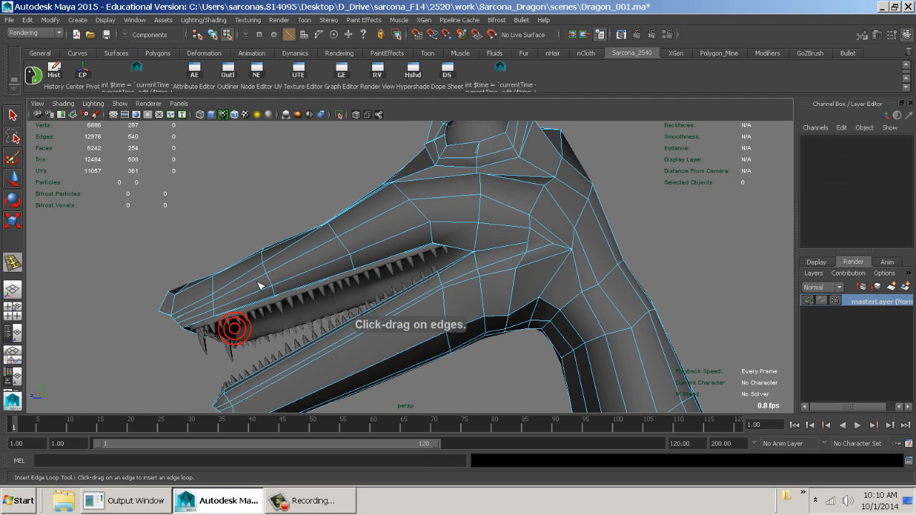
mouse_move(267, 277)
left_mouse_down()
mouse_move(276, 287)
mouse_move(264, 279)
left_mouse_up()
key("ctrl+z")
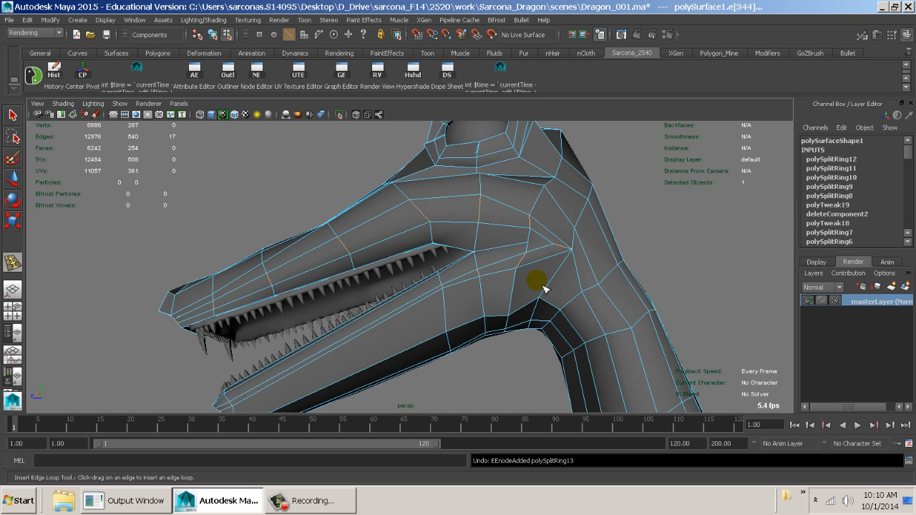
Try an edge loop running from the snout over the cheek and down the neck, then undo it
left_click_drag(361, 306, 259, 297, "alt")
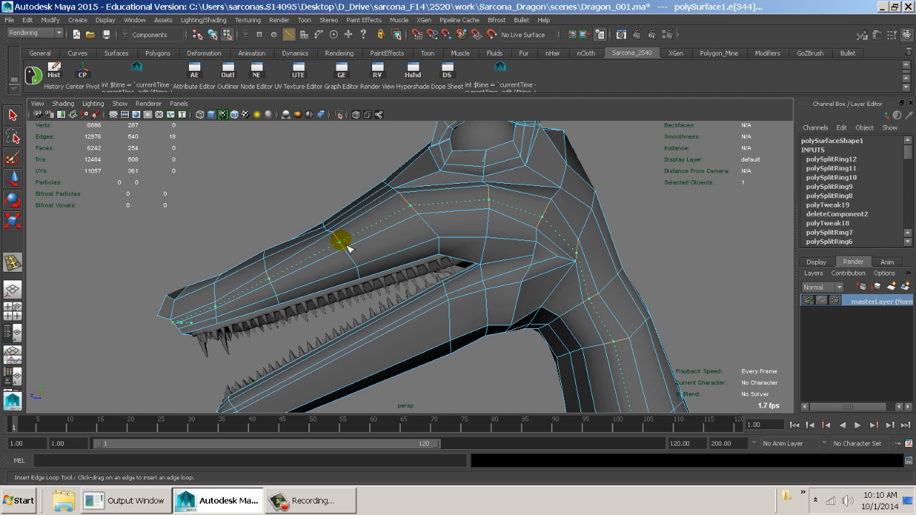
left_click_drag(343, 243, 345, 243)
key("ctrl+z")
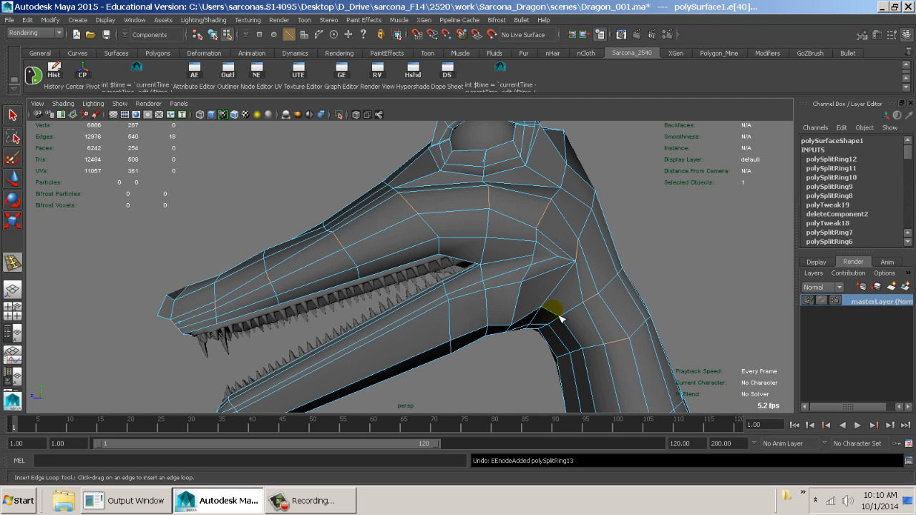
Use the Multi-Cut Tool to cut from the vertex behind the head diagonally across one face and straight across the adjacent face
middle_click_drag(559, 315, 400, 317, "alt")
right_click_drag(400, 317, 573, 312, "alt")
key("w")
right_click_drag(380, 206, 432, 169)
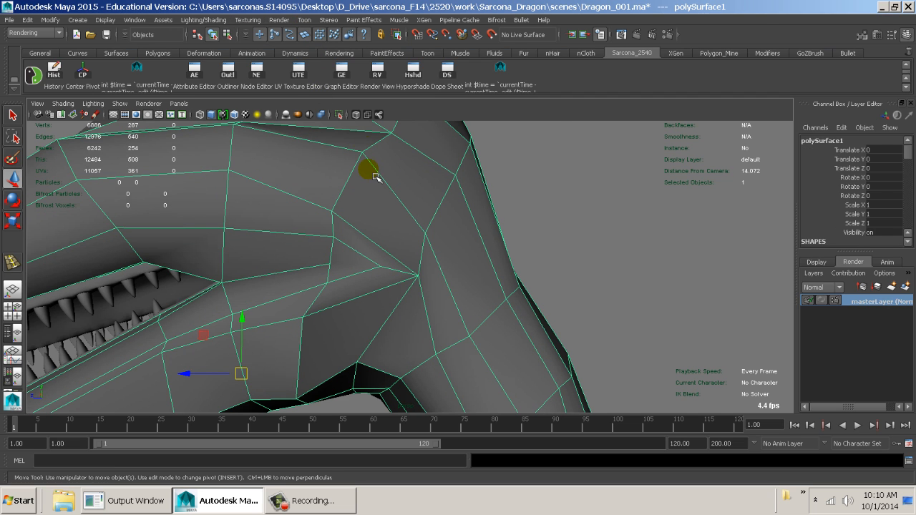
key("space")
left_click_drag(336, 218, 368, 362)
left_click_drag(401, 248, 485, 265, "alt")
middle_click_drag(485, 266, 466, 303, "alt")
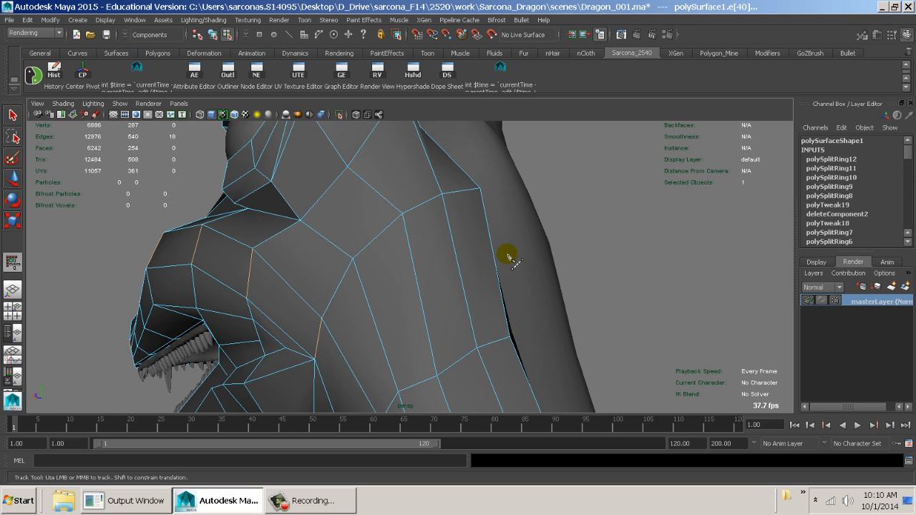
left_click(402, 214)
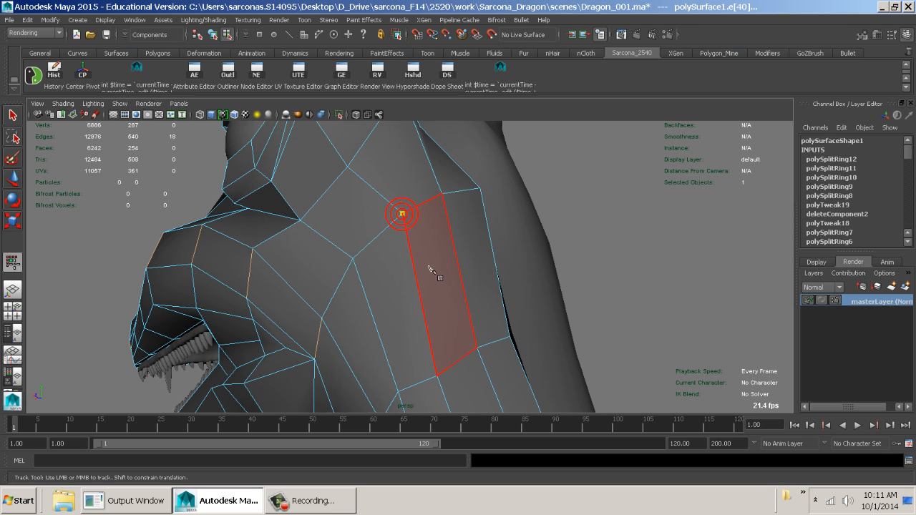
left_click(459, 271)
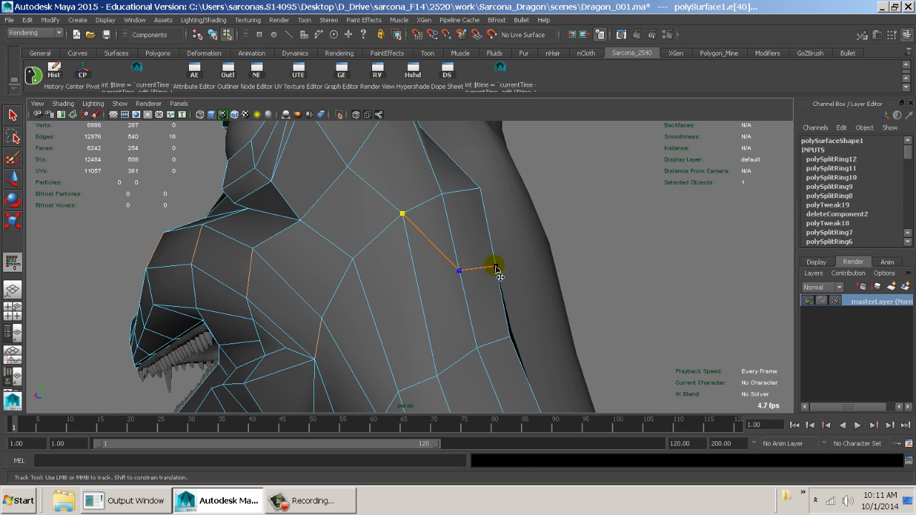
left_click(495, 268)
key("Return")
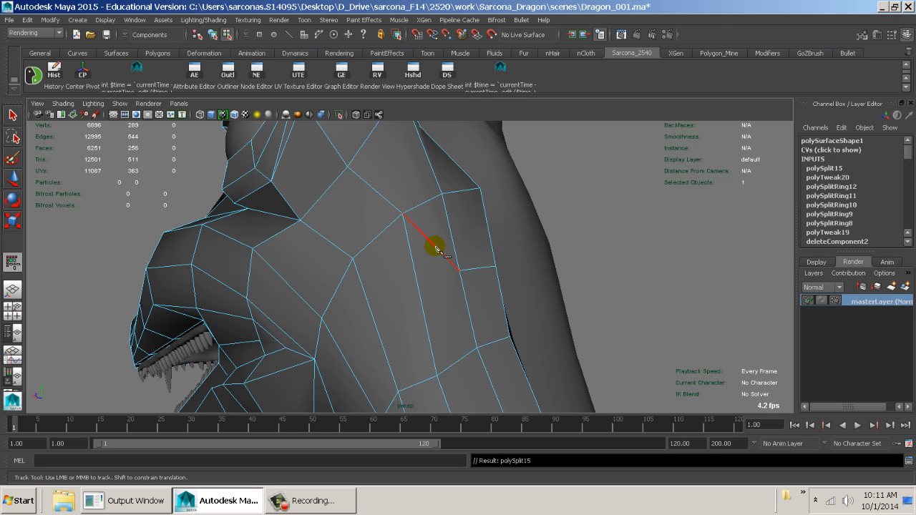
Cut a line of new edges from the middle of the diagonal cut down the length of the neck
left_click(433, 247)
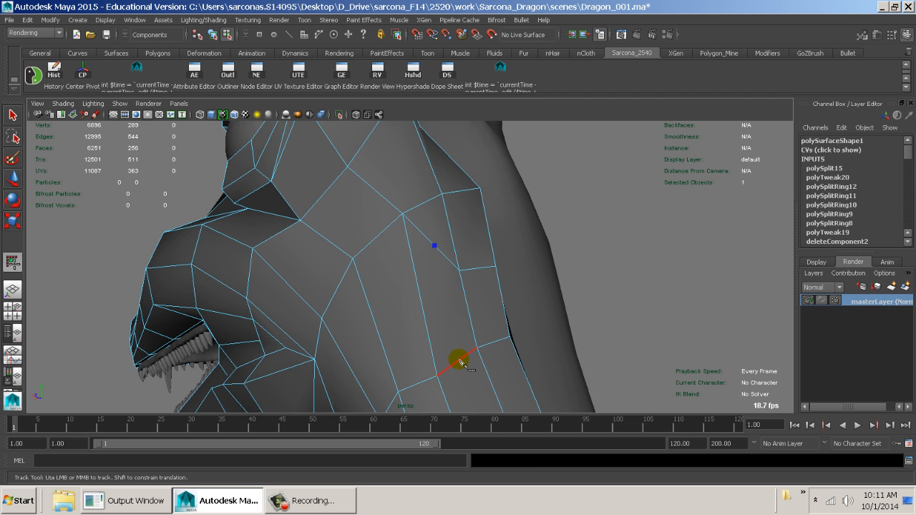
left_click_drag(491, 388, 429, 229, "alt")
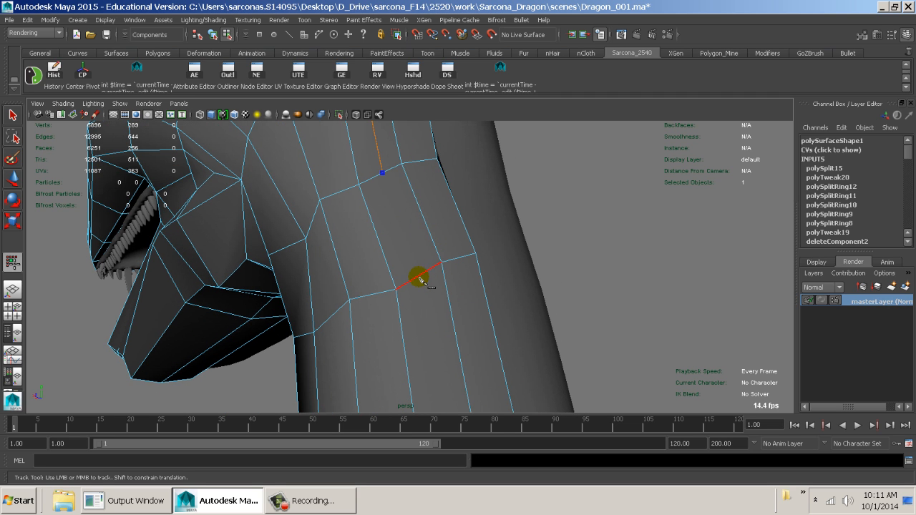
middle_click_drag(419, 252, 424, 284, "alt")
right_click_drag(505, 370, 402, 327, "alt")
middle_click_drag(402, 328, 383, 177, "alt")
middle_click_drag(442, 266, 470, 403, "alt")
right_click_drag(471, 401, 543, 299, "alt")
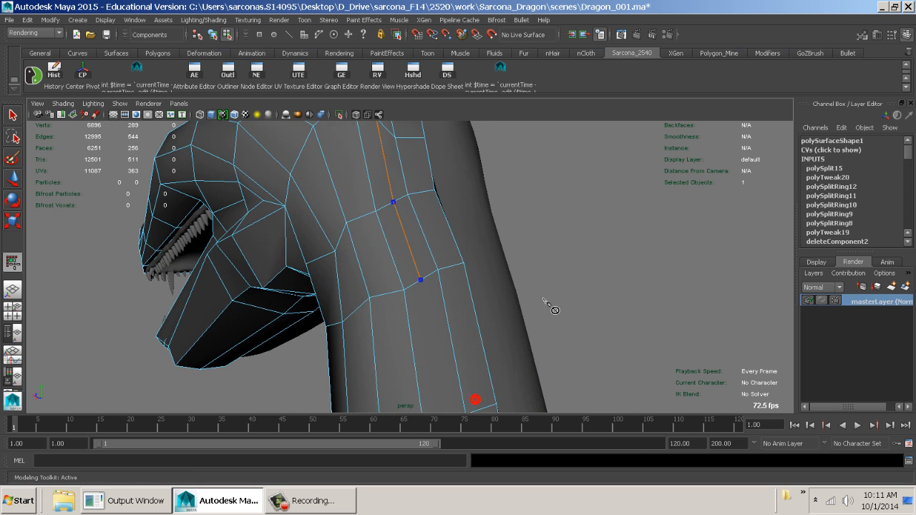
middle_click_drag(466, 275, 467, 326, "alt")
right_click_drag(467, 326, 608, 395, "alt")
middle_click_drag(497, 292, 513, 405, "alt")
key("Return")
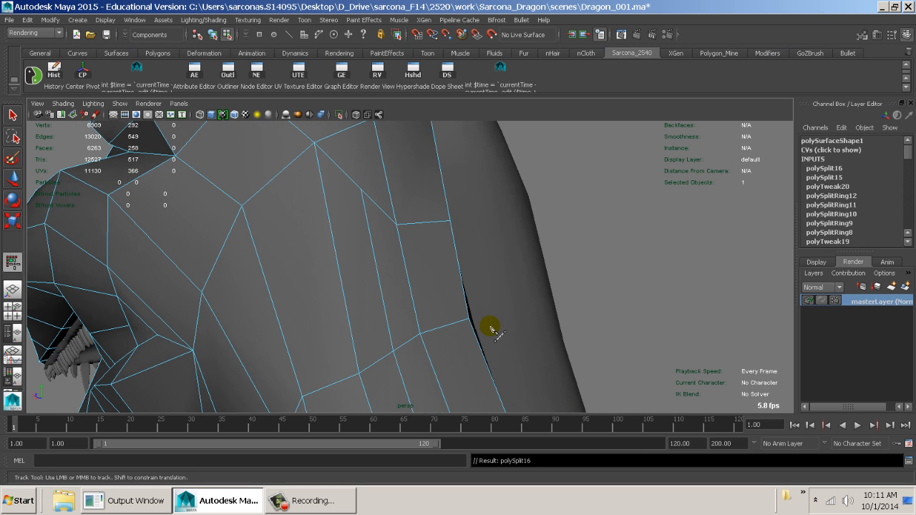
Move the vertex in the middle of the diagonal cut downward, nearly level with the horizontal cut
left_click(449, 220)
middle_click_drag(428, 237, 403, 317, "alt")
right_click_drag(376, 218, 331, 218)
left_click(362, 286)
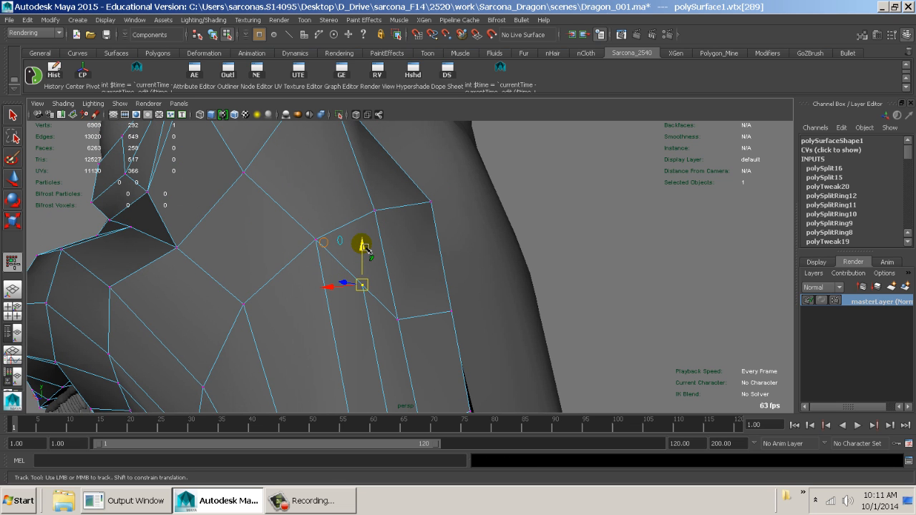
left_click_drag(363, 246, 367, 281)
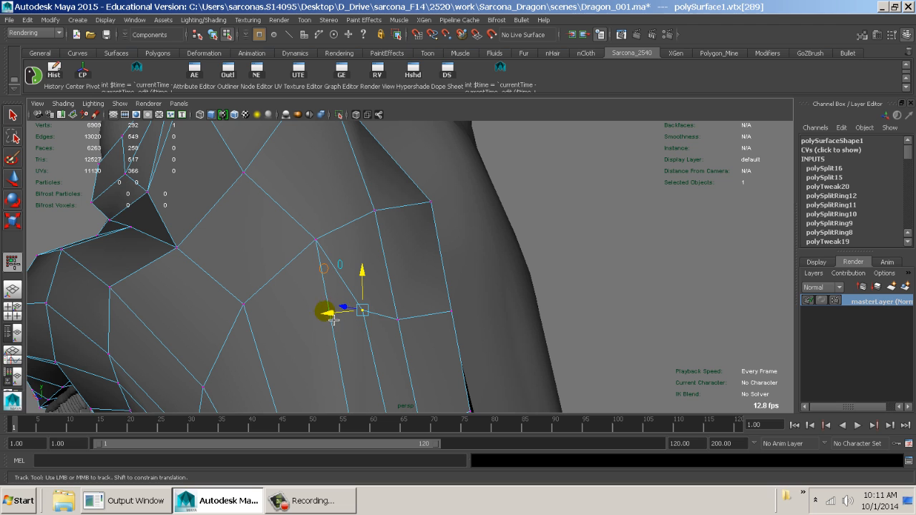
Try edge loops through the newly cut faces behind the head with the Insert Edge Loop Tool, undoing each one
right_click_drag(333, 320, 415, 303)
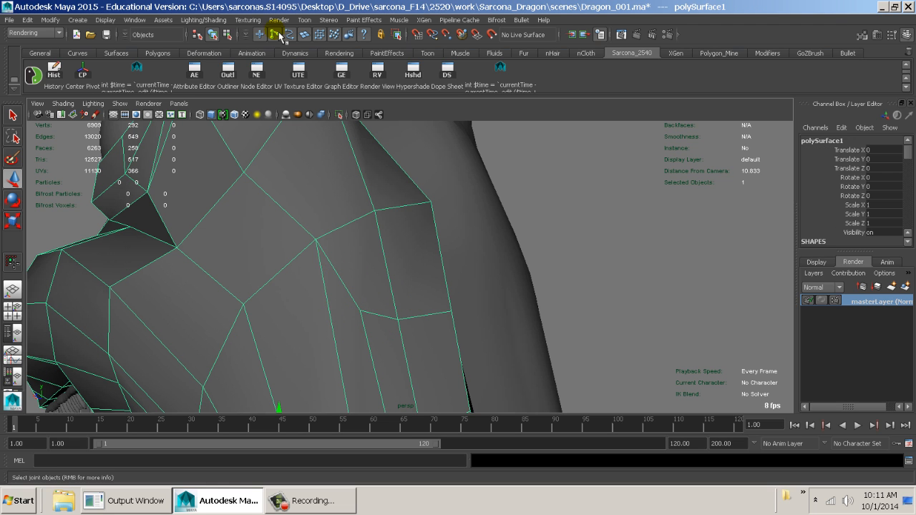
key("space")
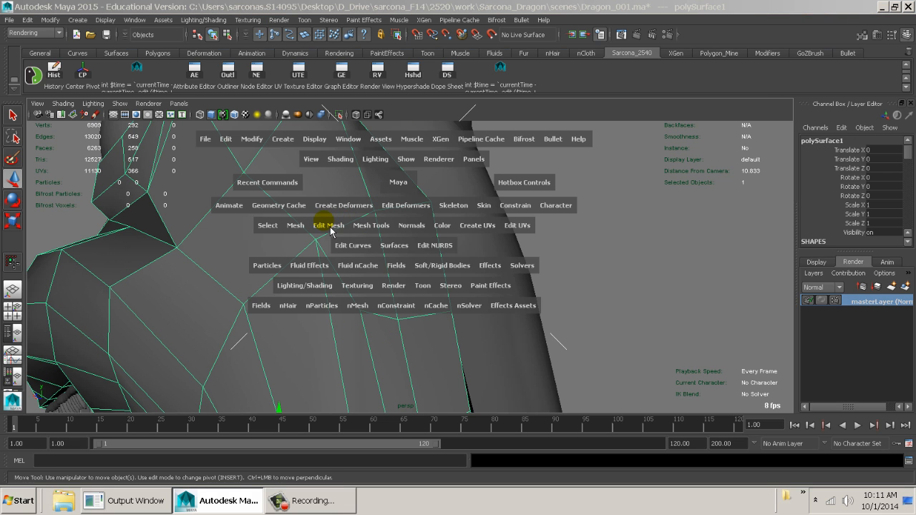
left_click_drag(361, 225, 347, 272)
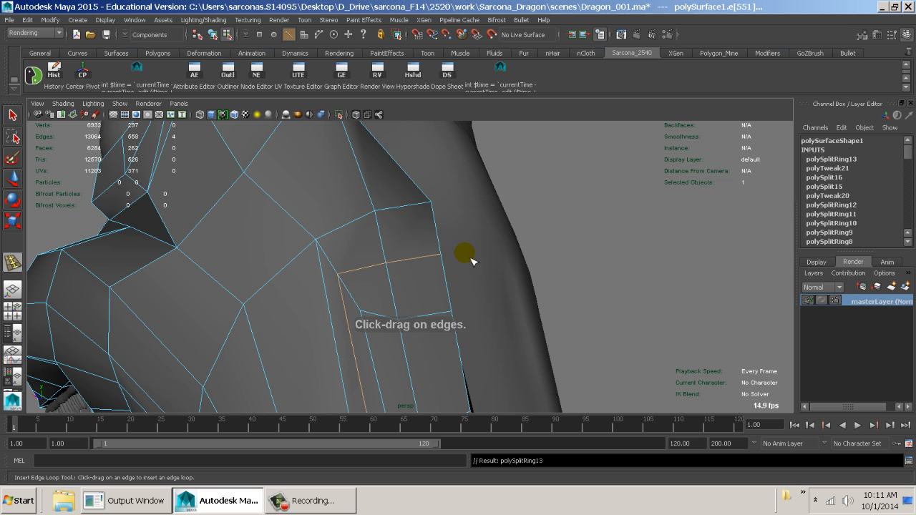
key("ctrl+z")
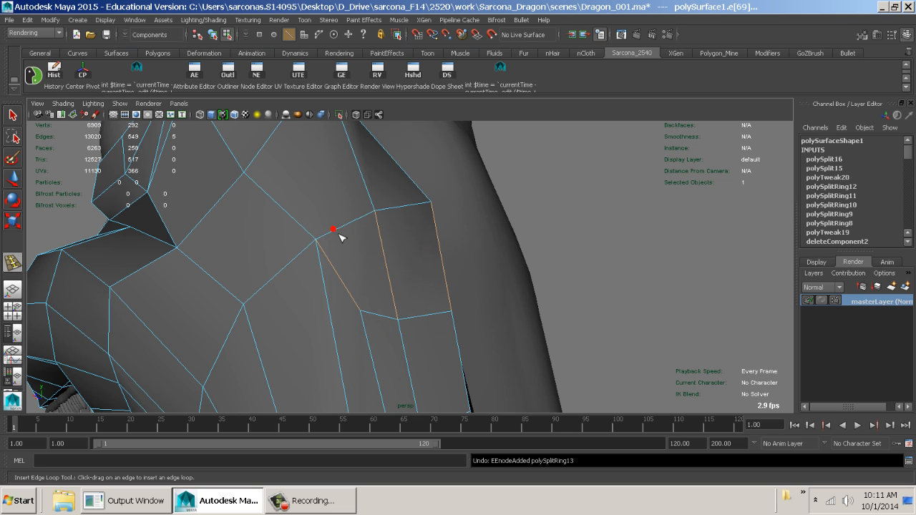
left_click_drag(348, 235, 348, 236)
key("ctrl+z")
key("w")
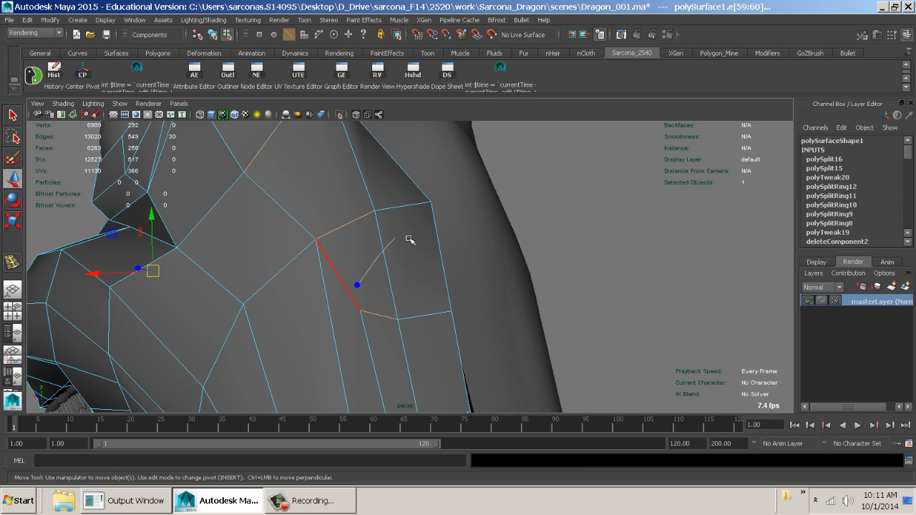
Undo the vertex move and both custom cuts behind the head and along the neck
left_click(390, 266)
key("ctrl+z")
key("ctrl+z")
key("ctrl+z")
key("ctrl+z")
key("ctrl+z")
key("ctrl+z")
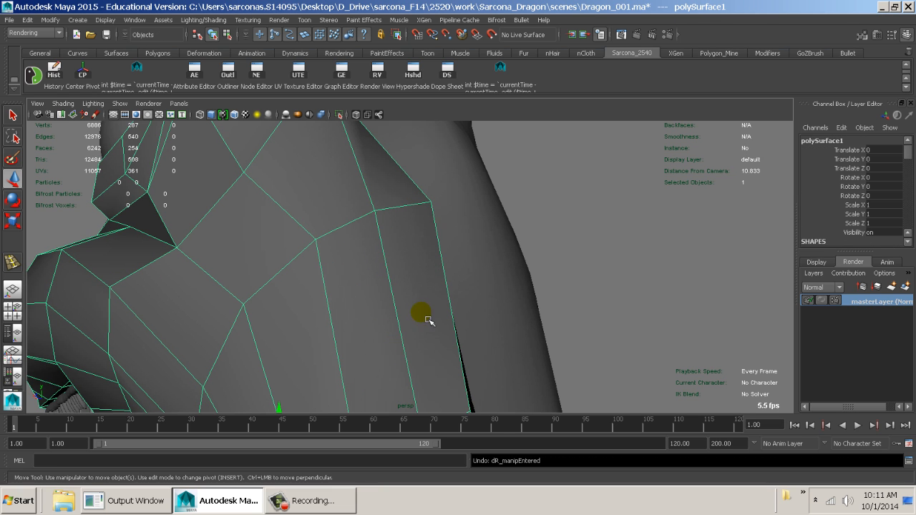
Select the edge loop around the middle of the neck, shift it slightly down the neck, and return to object mode
right_click_drag(462, 321, 215, 286, "alt")
left_click_drag(247, 297, 394, 284, "alt")
middle_click_drag(394, 283, 427, 197, "alt")
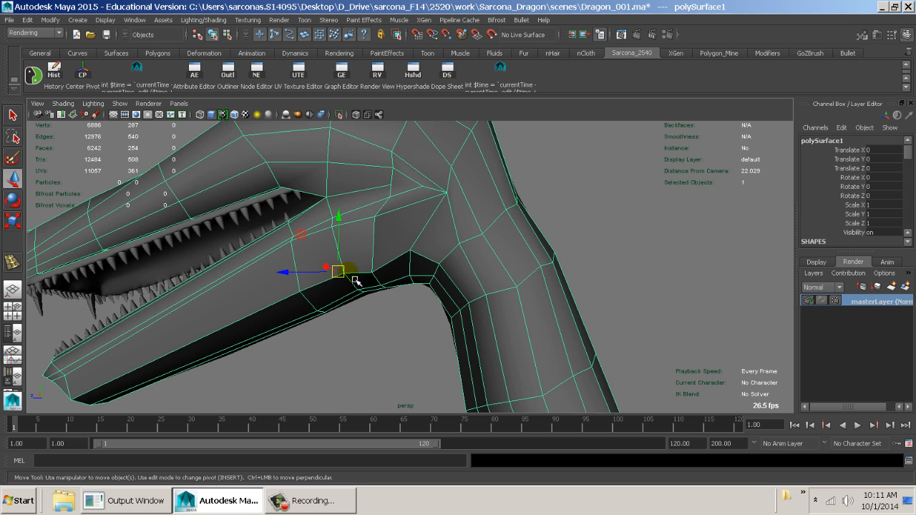
left_click_drag(387, 287, 436, 283, "alt")
right_click_drag(436, 284, 516, 316, "alt")
middle_click_drag(517, 316, 386, 159, "alt")
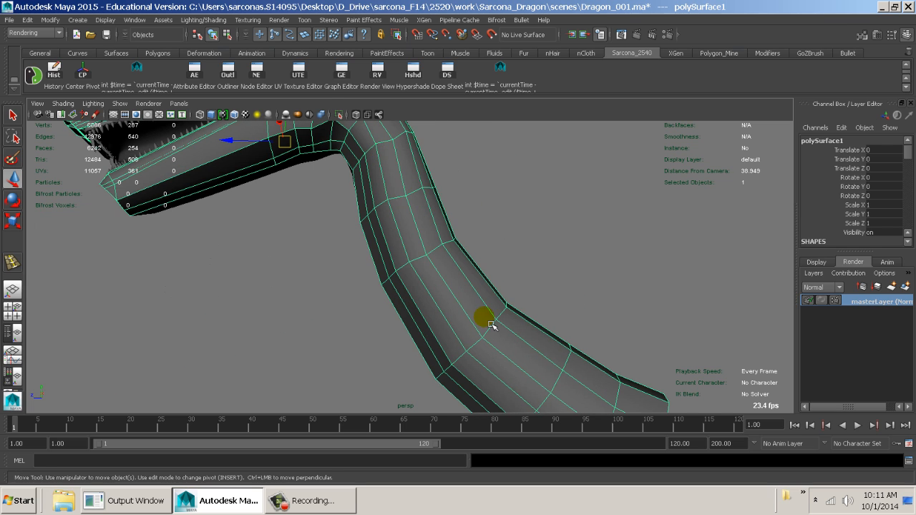
right_click_drag(485, 299, 397, 213, "alt")
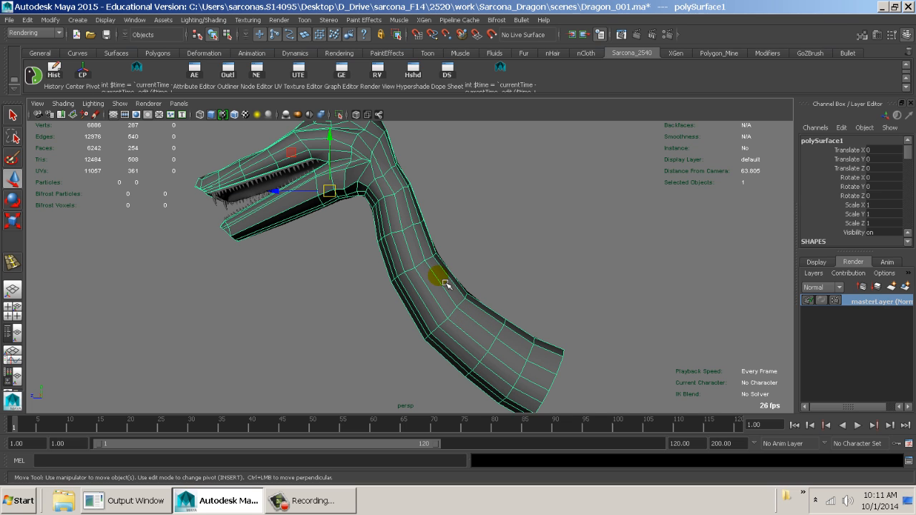
right_click_drag(421, 268, 427, 243)
double_click(421, 262)
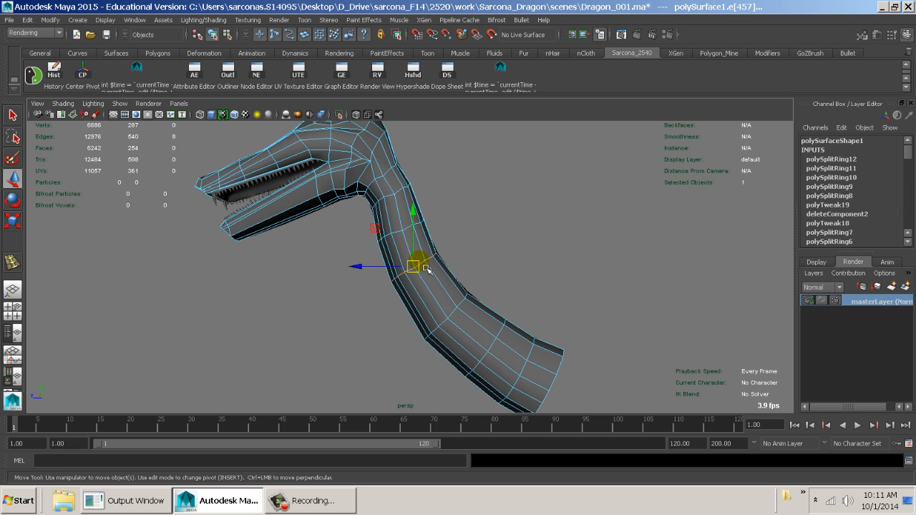
left_click_drag(424, 266, 445, 295)
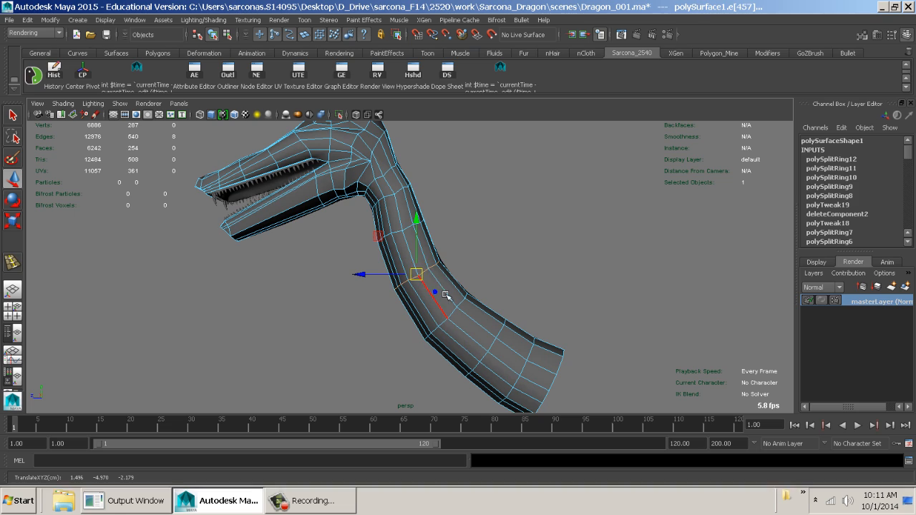
right_click_drag(444, 295, 462, 286)
Examine the edge flow of the jaws, the mouth corner and the transition into the neck
mouse_move(463, 286)
left_mouse_down("alt")
mouse_move(453, 272)
mouse_move(490, 277)
mouse_move(445, 283)
mouse_move(474, 299)
left_mouse_up("alt")
scroll(489, 262, "up", 3)
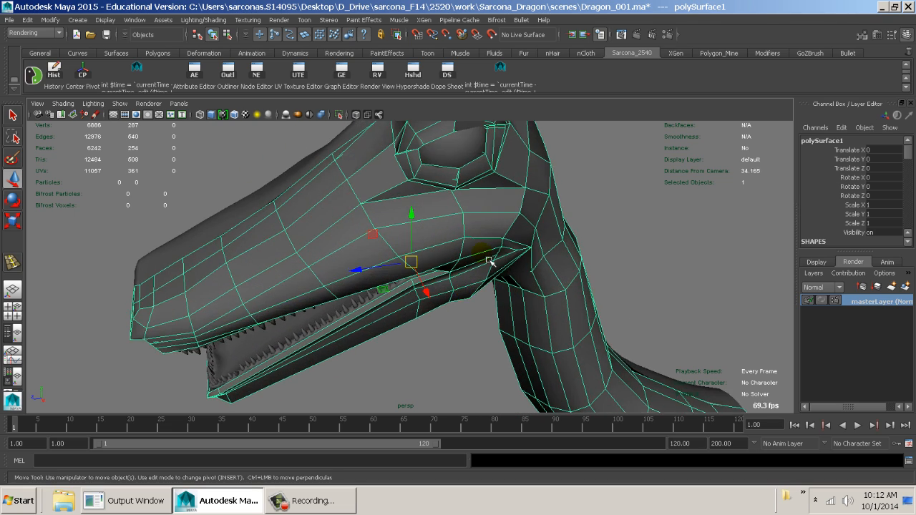
left_click_drag(489, 262, 472, 250, "alt")
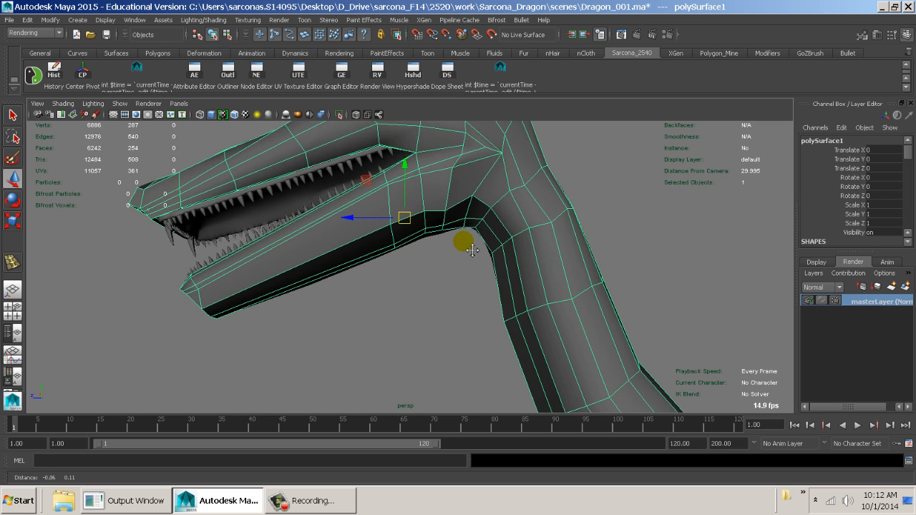
right_click_drag(510, 265, 526, 278, "alt")
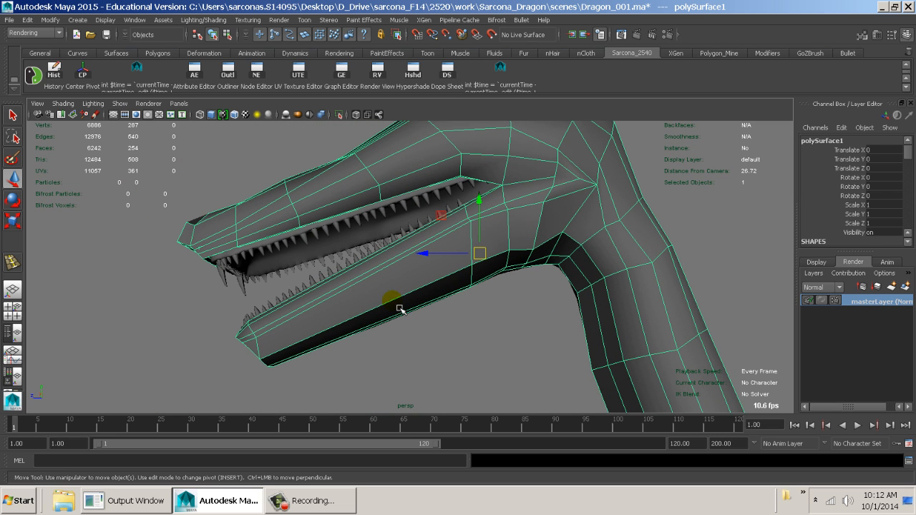
Insert four edge loops across the lower jaw with the Insert Edge Loop Tool
middle_click_drag(424, 285, 447, 275, "alt")
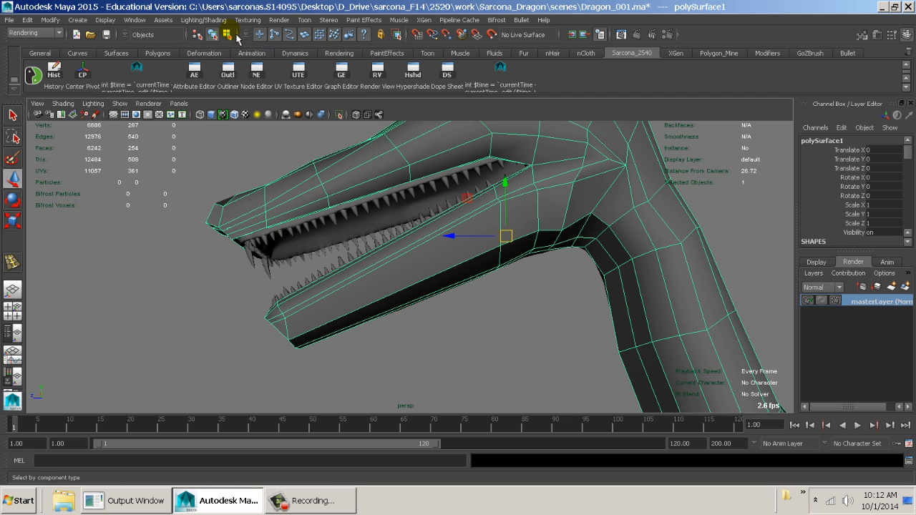
key("space")
left_click_drag(302, 201, 403, 260)
key("ctrl+z")
left_click_drag(447, 241, 448, 242)
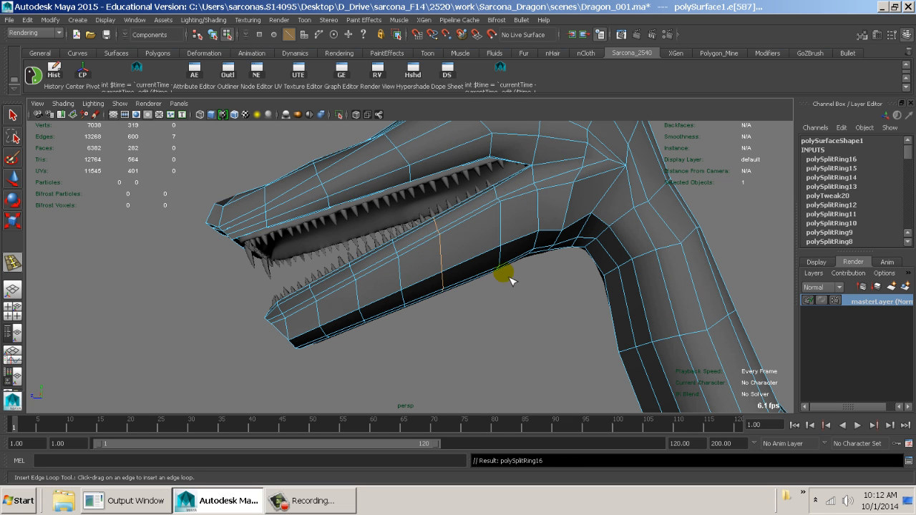
Insert one edge loop across the upper jaw, shift it slightly along the snout, and return to object mode
left_click_drag(501, 271, 505, 334, "alt")
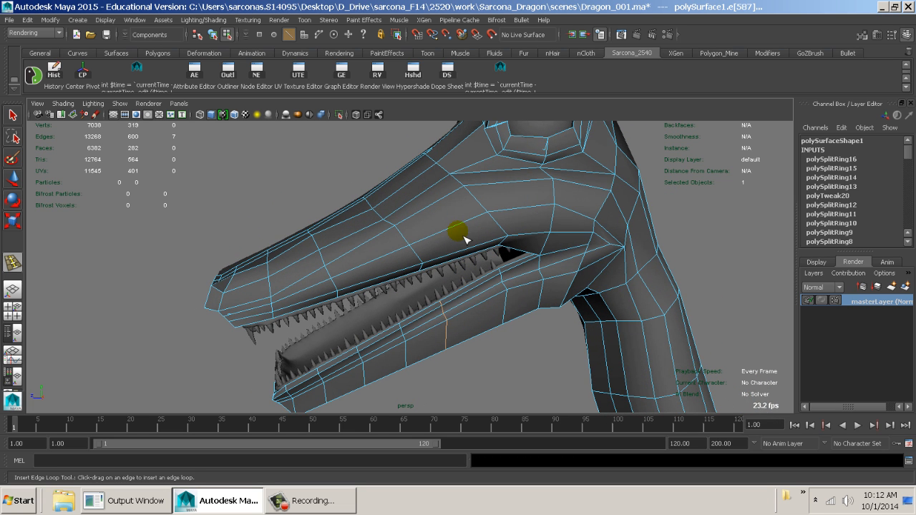
left_click_drag(456, 238, 345, 250, "alt")
key("w")
left_click_drag(380, 194, 377, 199)
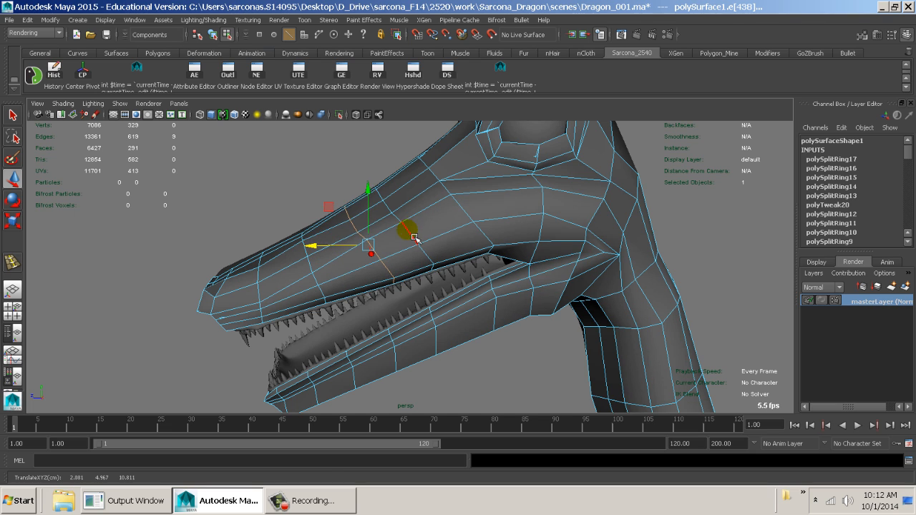
key("F8")
Preview the dragon's head and neck smoothed, then return to the unsmoothed display
left_click_drag(408, 229, 568, 225, "alt")
right_click_drag(568, 224, 317, 215, "alt")
left_click(329, 201)
left_click_drag(432, 247, 445, 198, "alt")
left_click(452, 245)
key("3")
left_click(551, 224)
left_click_drag(548, 241, 554, 289, "alt")
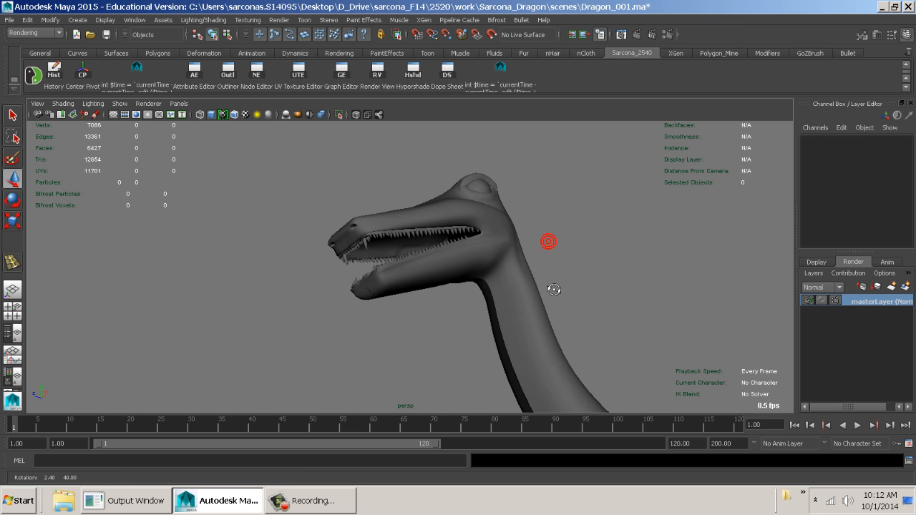
left_click(500, 266)
key("1")
Delete the mirrored half of the dragon's head and neck, keeping the edited half
left_click(578, 265)
left_click_drag(613, 279, 423, 228, "alt")
left_click(392, 226)
key("Delete")
Inspect the mouth interior pieces and the lower teeth exposed on the open side of the head
left_click(405, 253)
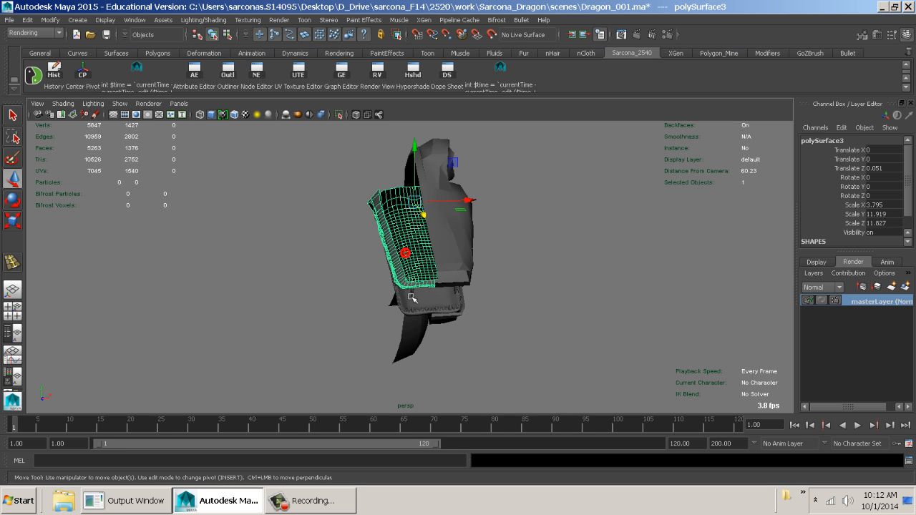
left_click_drag(404, 290, 433, 278, "alt")
right_click_drag(470, 315, 578, 333, "alt")
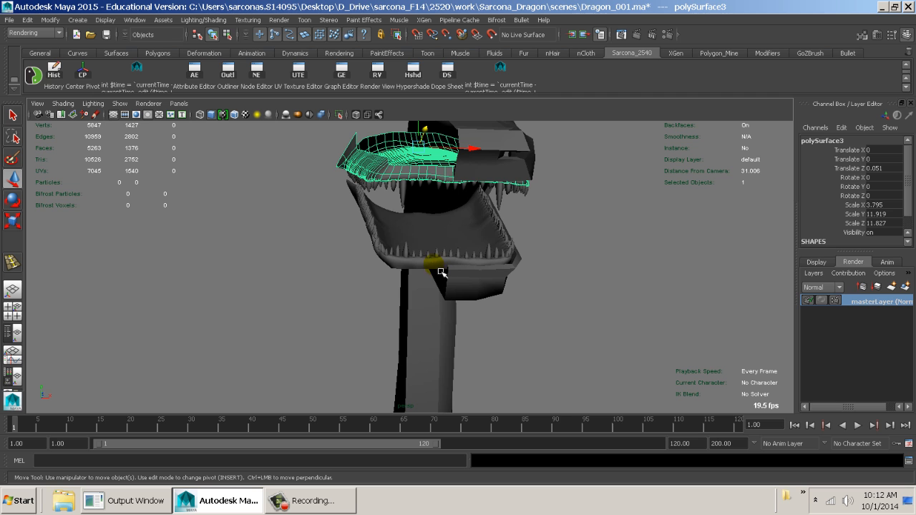
left_click(433, 264)
left_click(403, 245)
left_click(390, 243)
left_click(376, 225)
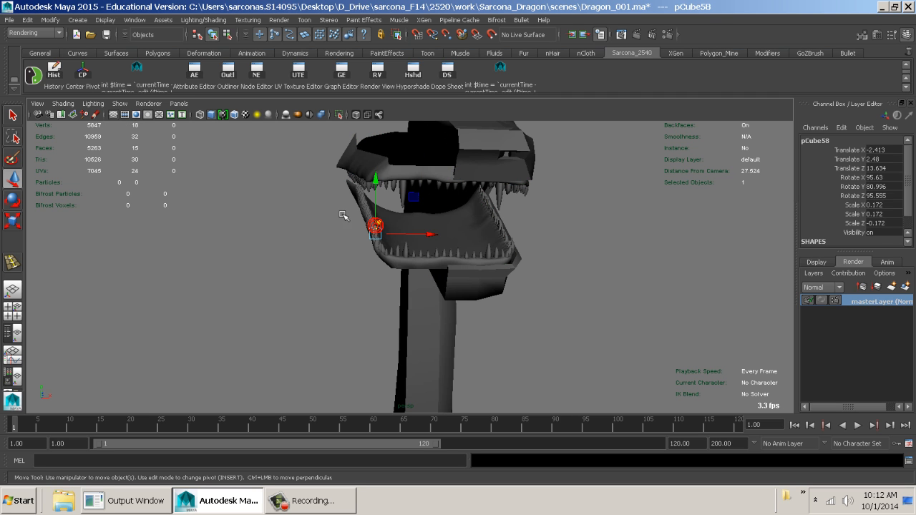
left_click(342, 215)
left_click_drag(341, 222, 436, 259, "alt")
left_click_drag(244, 230, 458, 276, "alt")
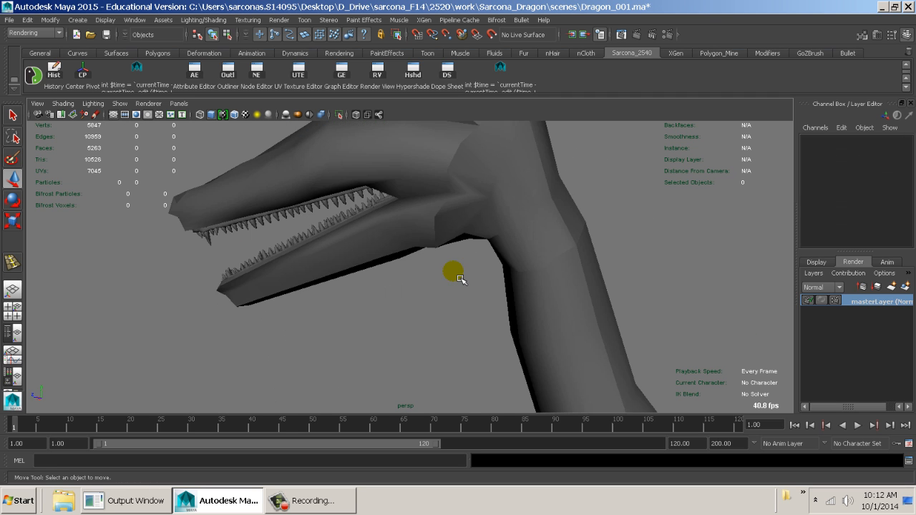
Select the remaining head half and move its pivot onto the center-line border at the front of the snout
left_click(542, 288)
right_click_drag(666, 299, 517, 238, "alt")
left_click_drag(516, 238, 613, 248, "alt")
right_click_drag(613, 247, 699, 336, "alt")
middle_click_drag(535, 298, 527, 250, "alt")
right_click_drag(526, 249, 687, 288, "alt")
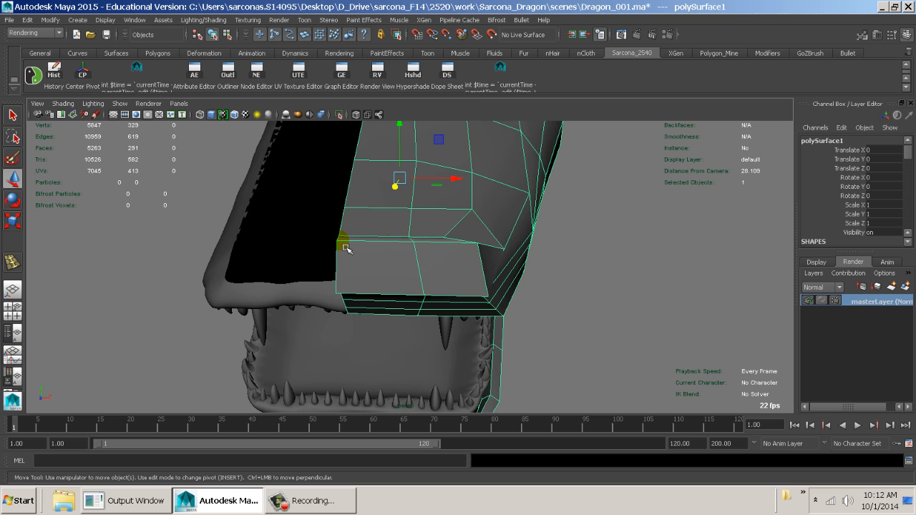
key("Insert")
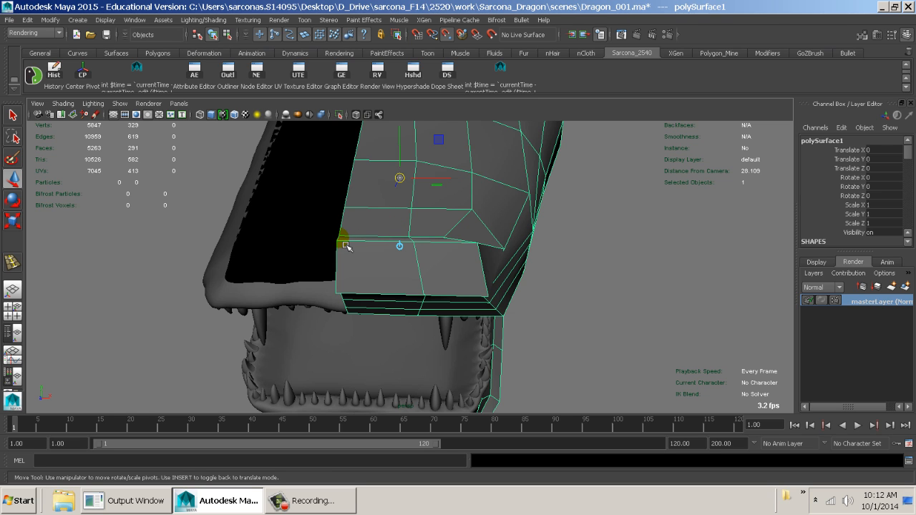
left_click_drag(344, 247, 341, 297)
key("Insert")
Mirror the head half with Mirror Geometry in the -X direction, merging with the original and merging vertices
mouse_move(580, 253)
left_mouse_down("alt")
mouse_move(587, 264)
mouse_move(566, 254)
left_mouse_up("alt")
key("space")
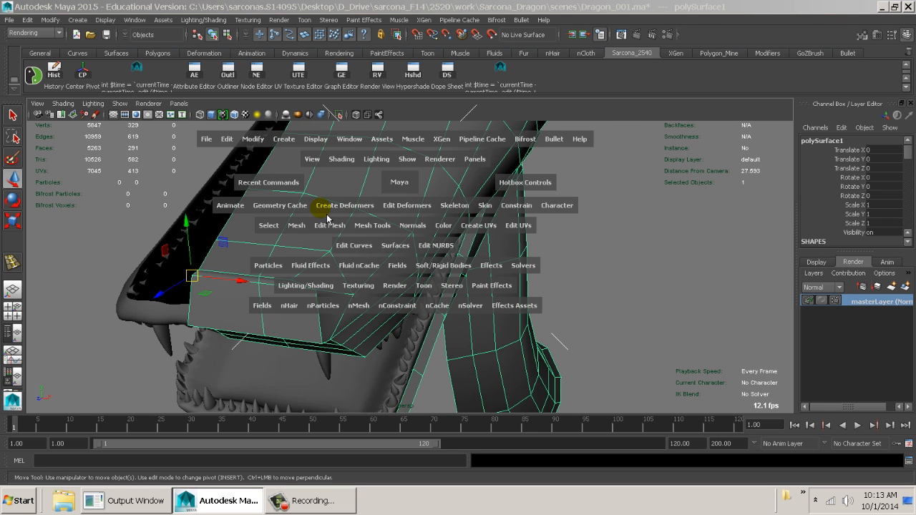
left_click(296, 225)
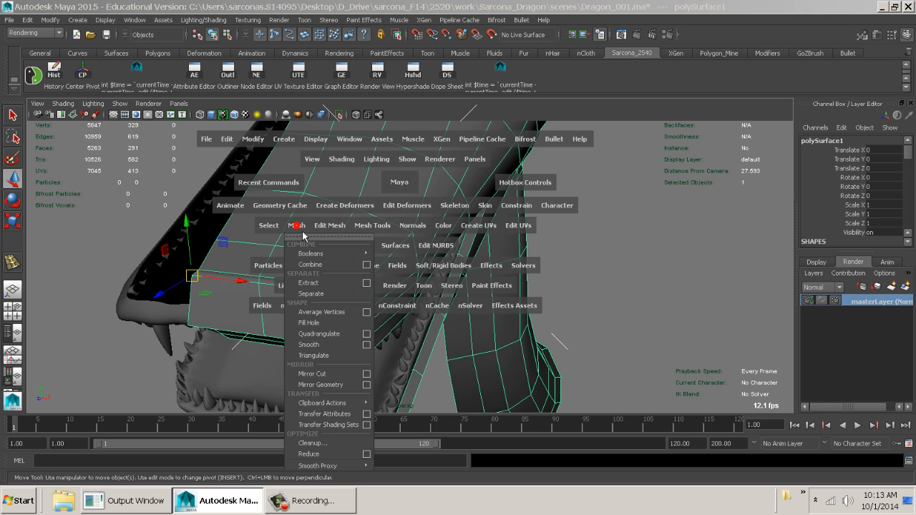
left_click(366, 385)
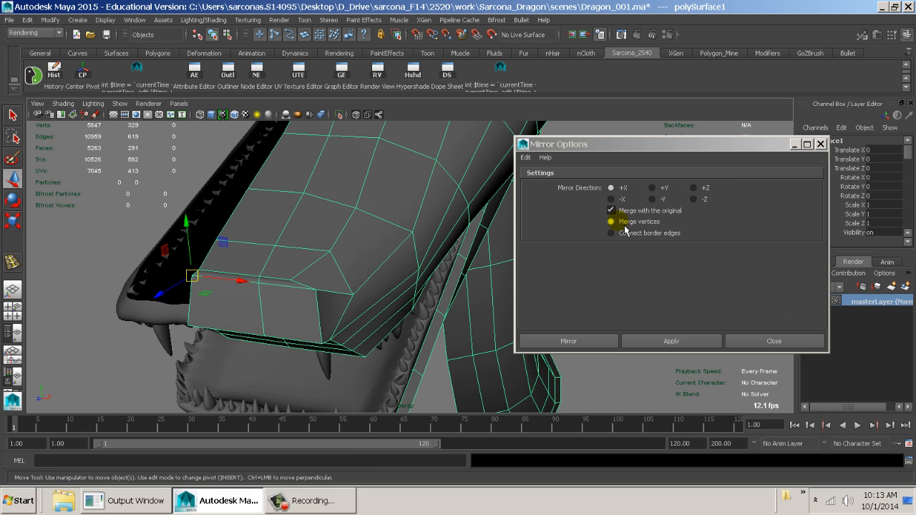
left_click(620, 200)
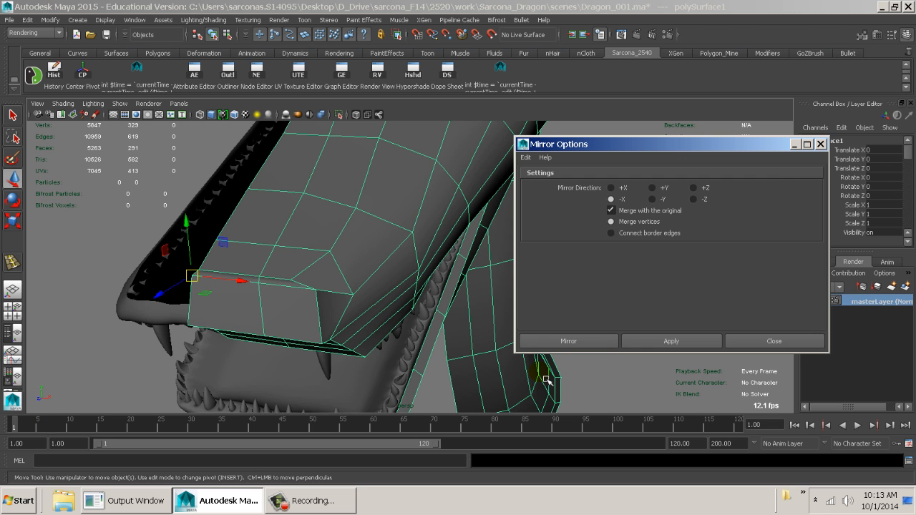
left_click(563, 342)
Check the center seam at the front of the lower jaw and set the mirror's Merge Threshold to 0.001
left_click_drag(496, 281, 519, 237, "alt")
right_click_drag(520, 236, 622, 286, "alt")
left_click_drag(562, 264, 570, 364, "alt")
right_click_drag(570, 364, 629, 400, "alt")
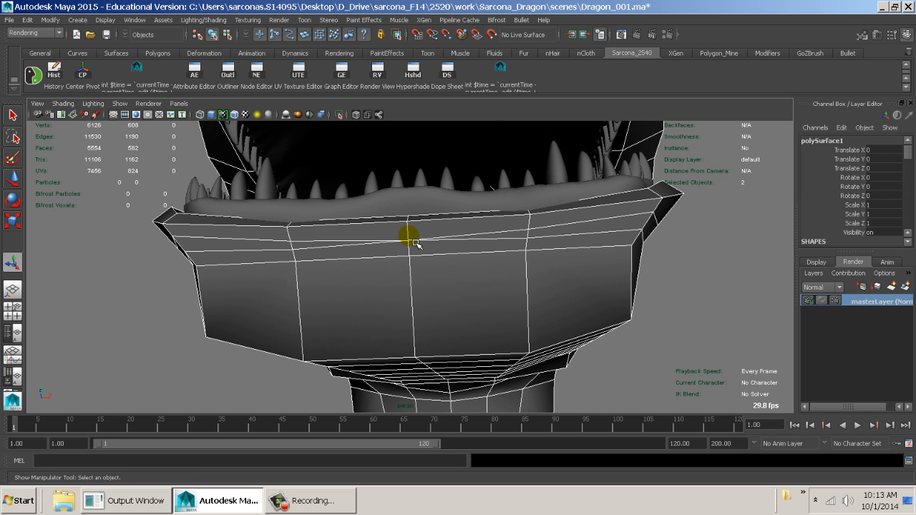
scroll(887, 206, "down", 2)
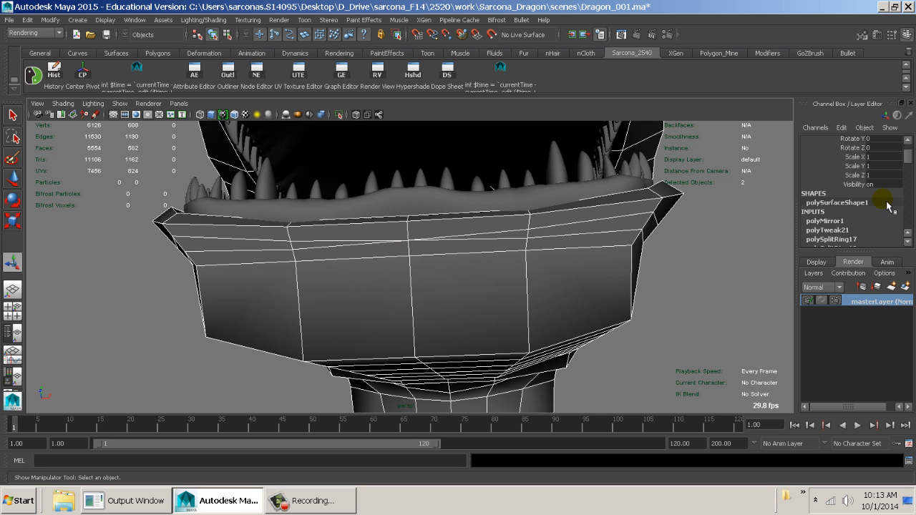
left_click(834, 224)
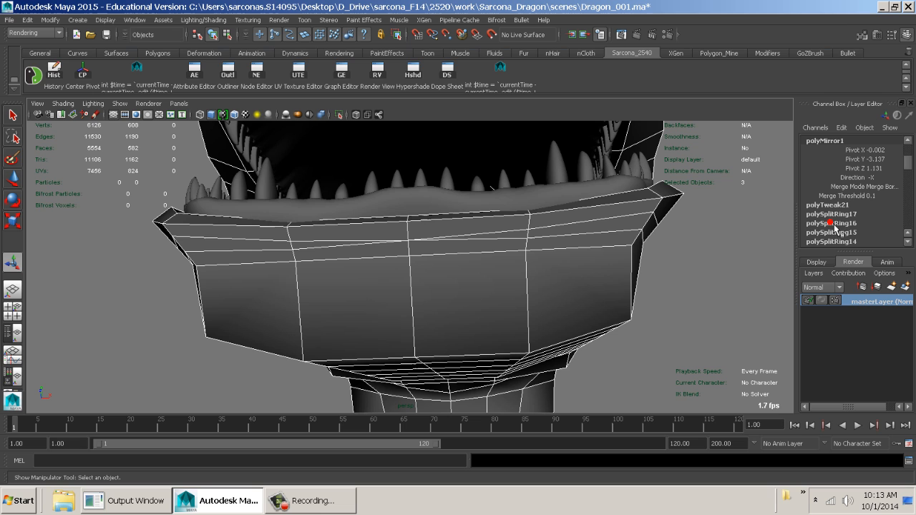
left_click(884, 196)
type(".001")
key("Return")
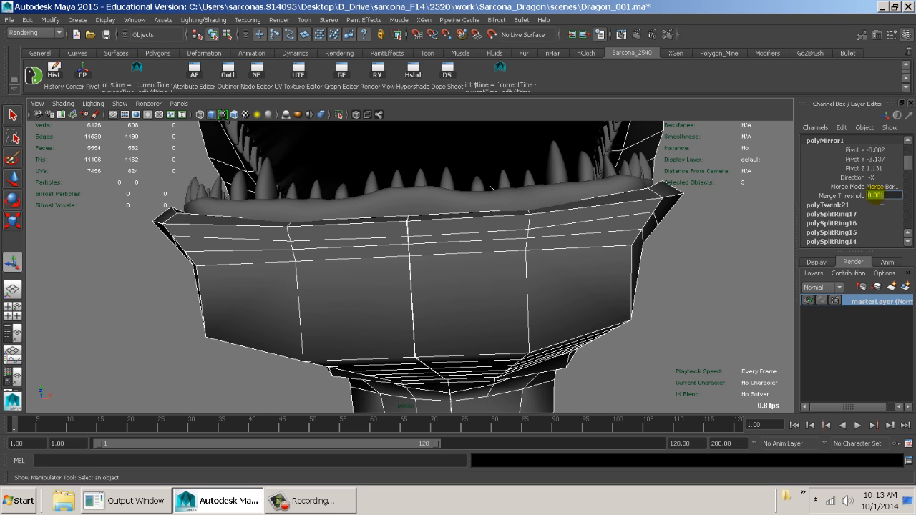
Select the three split vertices at the open seam on the front of the neck and try to merge them
right_click_drag(548, 317, 379, 280, "alt")
middle_click_drag(458, 281, 443, 111, "alt")
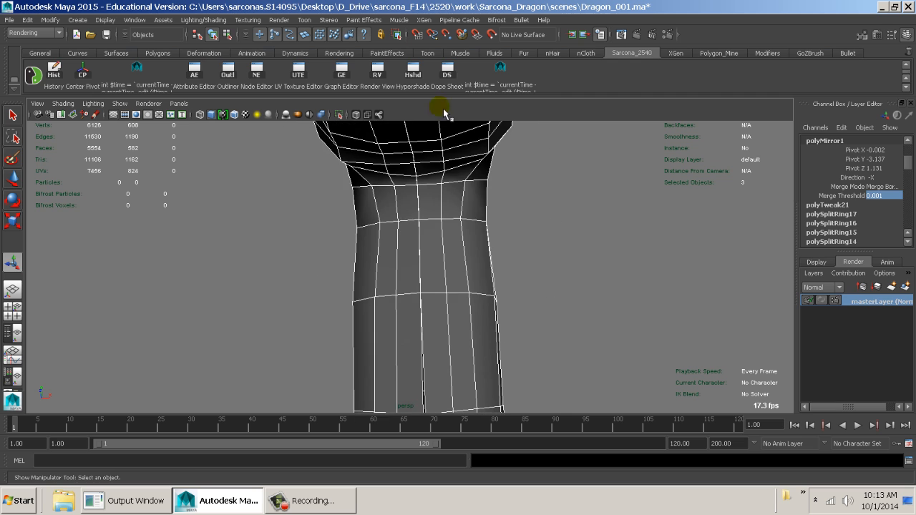
middle_click_drag(466, 336, 455, 197, "alt")
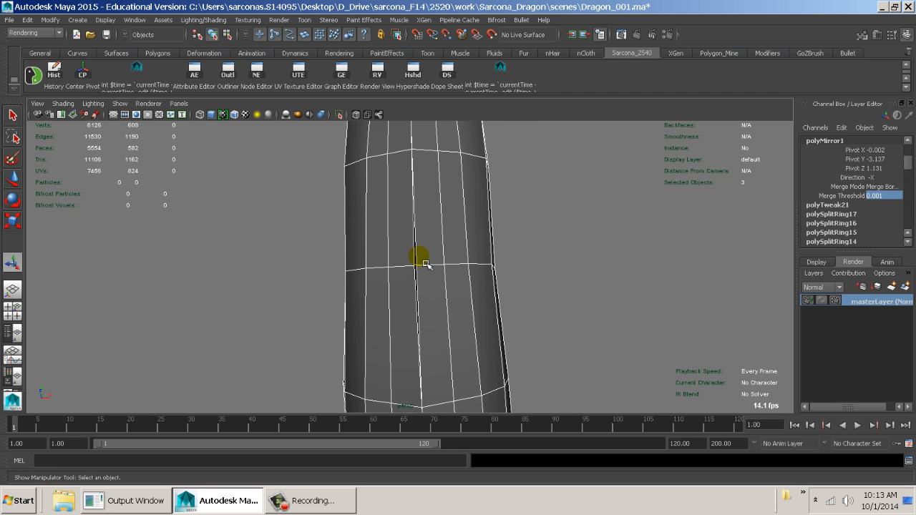
right_click_drag(425, 264, 608, 292, "alt")
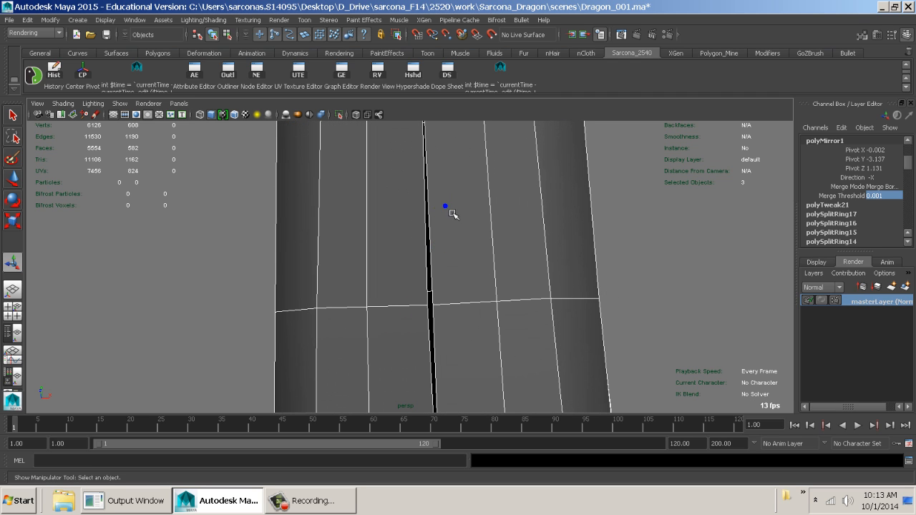
right_click_drag(451, 214, 392, 207)
left_click(434, 309)
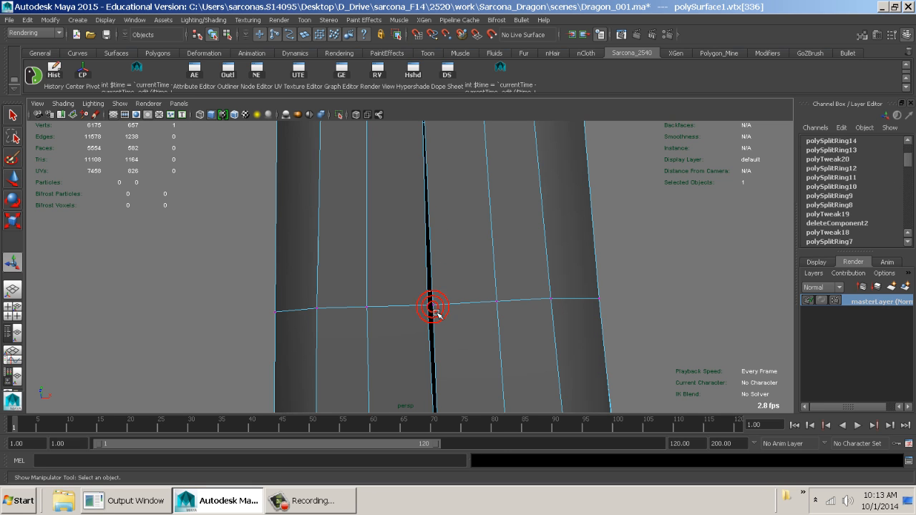
key("q")
key("space")
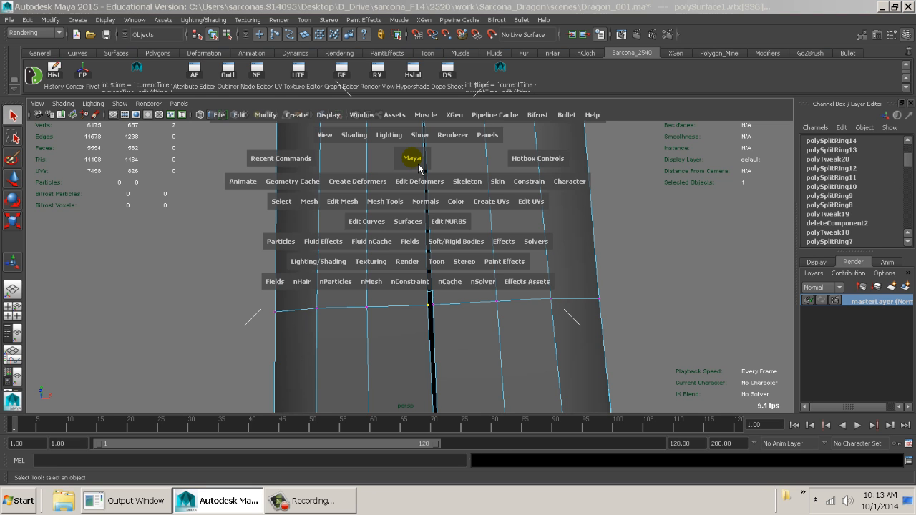
key("space")
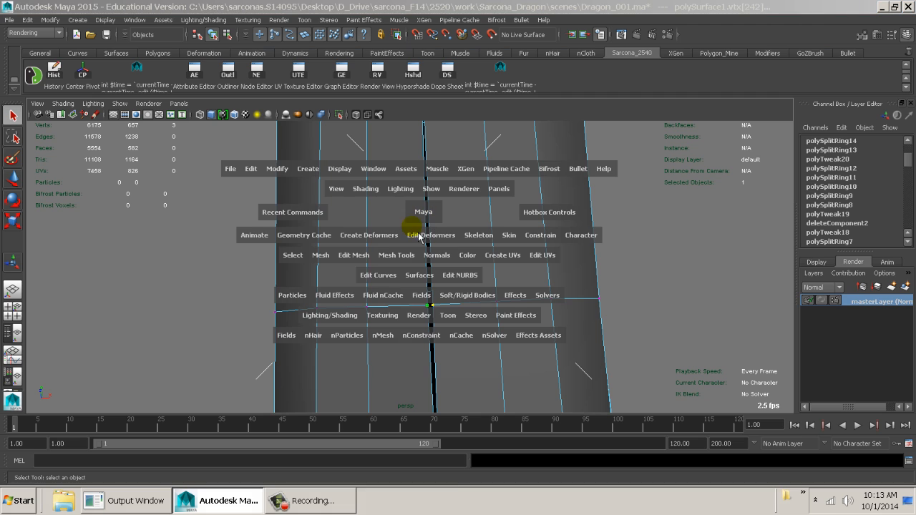
left_click_drag(366, 263, 377, 209)
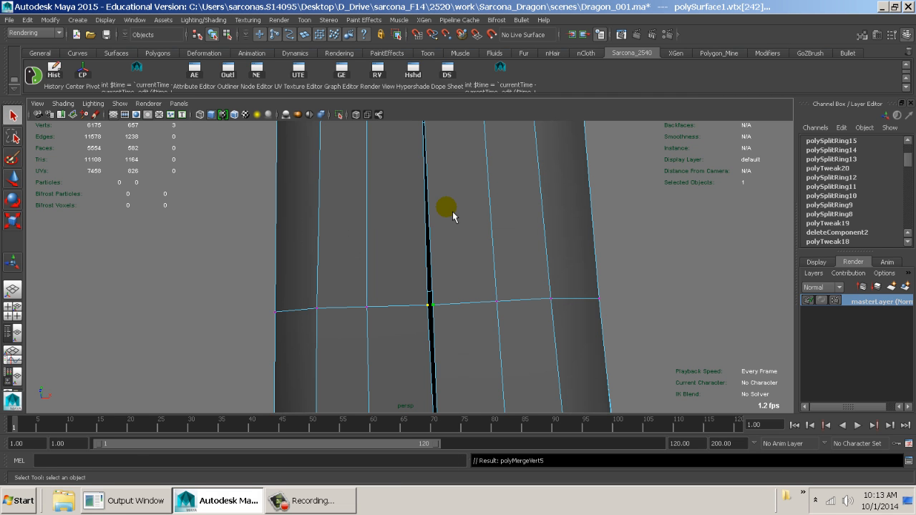
Merge the selected neck seam vertices with Merge Components to Center
key("space")
left_click_drag(360, 244, 366, 249)
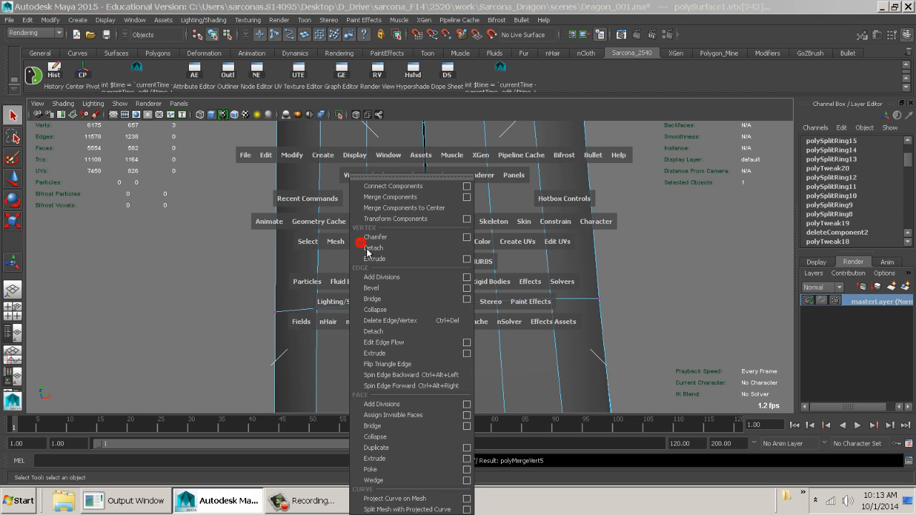
left_click_drag(373, 212, 372, 211)
Find the next pair of split seam vertices farther up the neck in wireframe and merge them to center
middle_click_drag(437, 208, 449, 406, "alt")
middle_click_drag(433, 154, 456, 319, "alt")
key("4")
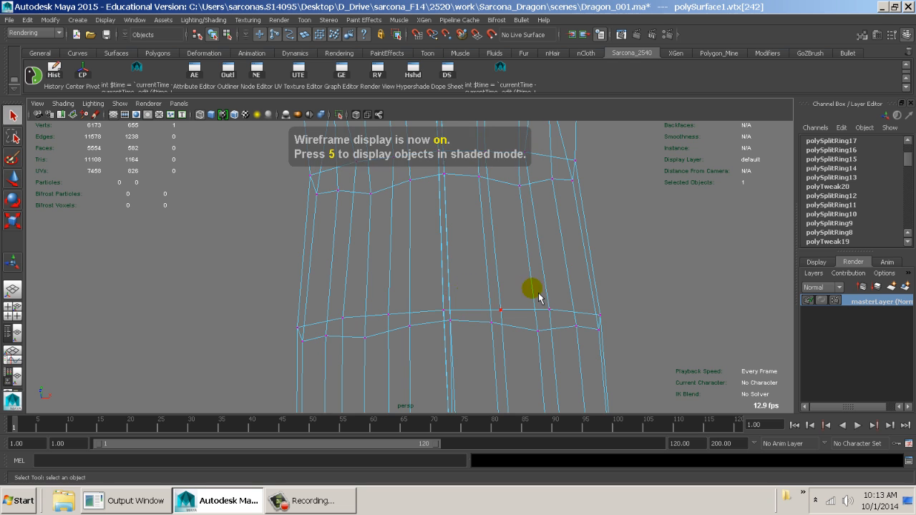
left_click_drag(537, 293, 513, 305, "alt")
mouse_move(551, 211)
left_mouse_down("alt")
mouse_move(515, 296)
mouse_move(586, 372)
mouse_move(610, 328)
mouse_move(560, 341)
left_mouse_up("alt")
key("f")
mouse_move(579, 290)
right_mouse_down("alt")
mouse_move(558, 305)
mouse_move(443, 260)
right_mouse_up("alt")
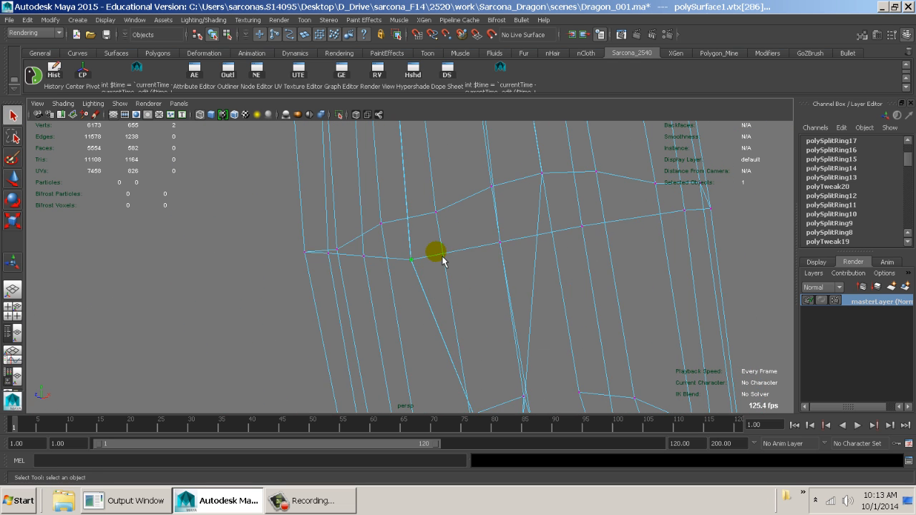
key("5")
key("g")
Continue merging the split seam vertices to center from the upper neck toward the throat
left_click_drag(454, 197, 499, 419, "alt")
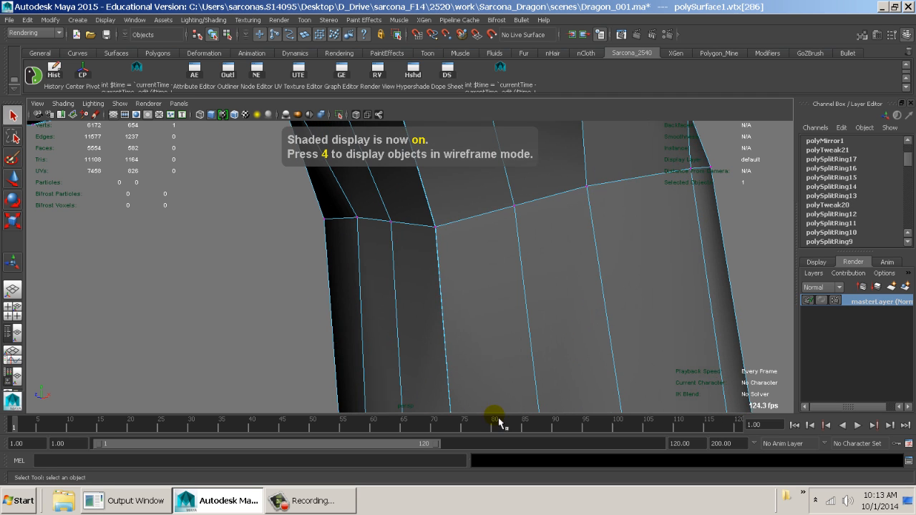
middle_click_drag(477, 237, 490, 314, "alt")
key("4")
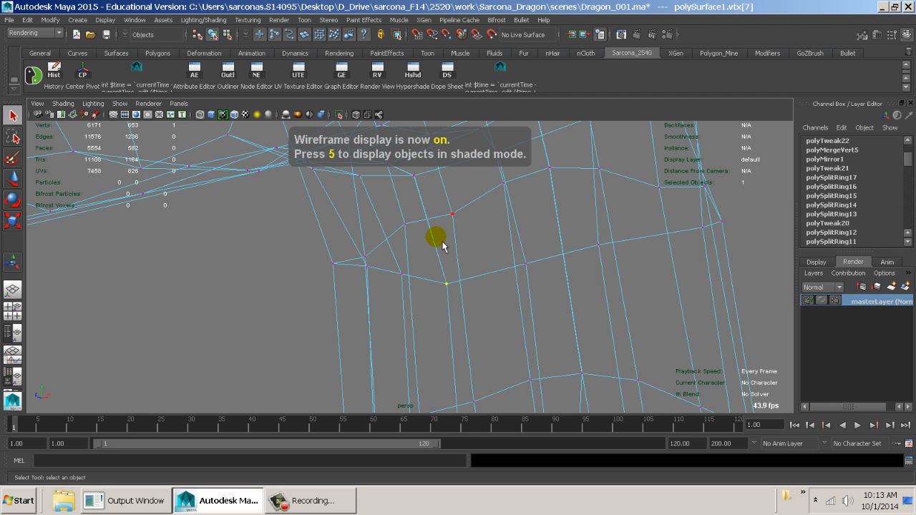
key("g")
left_click_drag(429, 181, 302, 320, "alt")
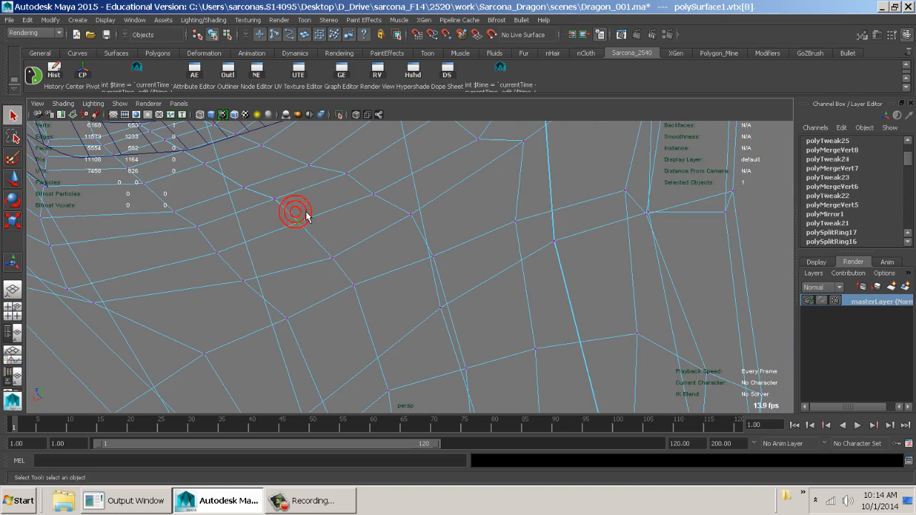
Merge the remaining split center-seam vertices along the underside of the lower jaw to center
middle_click_drag(307, 217, 384, 286, "alt")
scroll(386, 286, "up", 5)
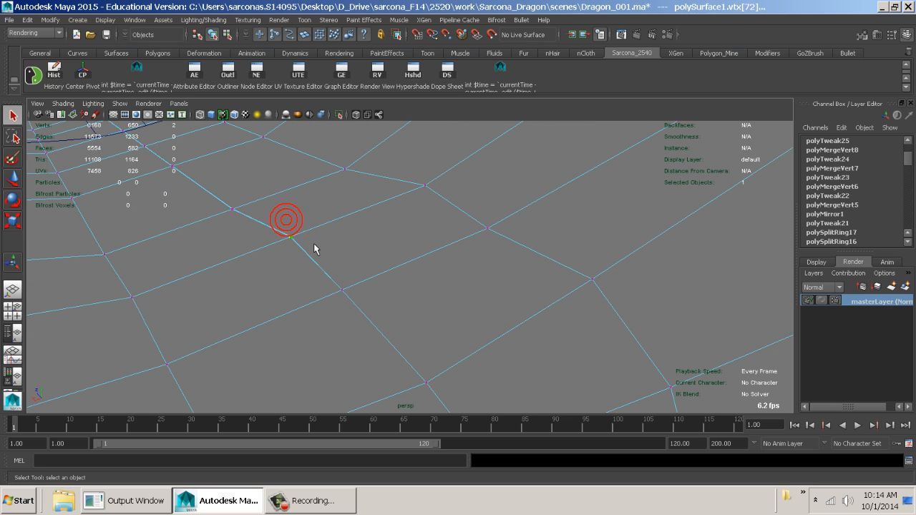
key("g")
middle_click_drag(265, 228, 425, 268, "alt")
left_click_drag(425, 267, 409, 230, "alt")
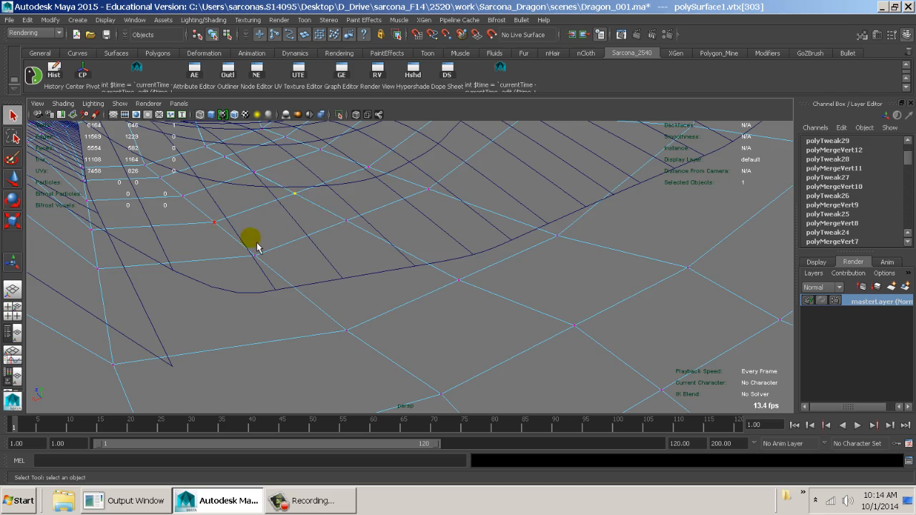
Inspect the merged seam under the lower jaw in the textured shaded display
middle_click_drag(257, 247, 511, 259, "alt")
left_click_drag(512, 259, 321, 261, "alt")
right_click_drag(320, 261, 80, 227, "alt")
left_click_drag(270, 310, 337, 274, "alt")
right_click_drag(337, 274, 284, 242, "alt")
key("6")
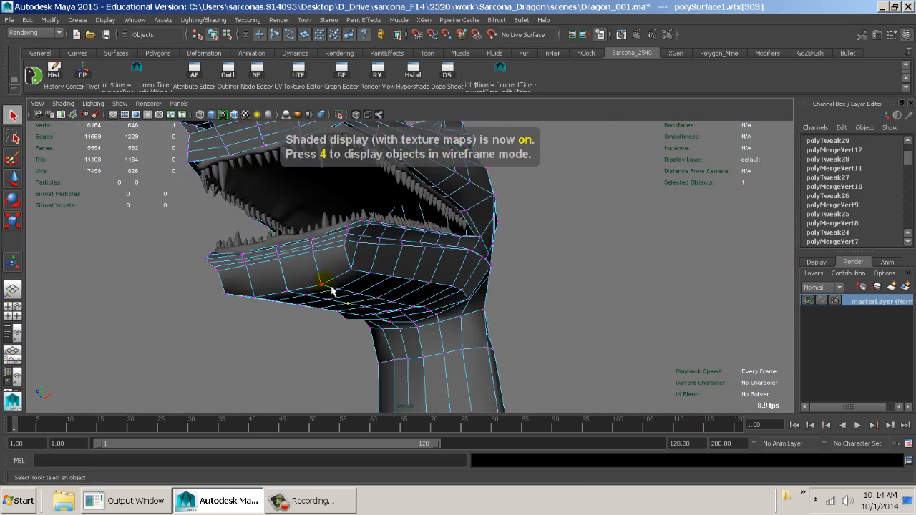
Return to object selection, turn on the smooth preview for the dragon head, and inspect it from above and below
left_click_drag(332, 286, 361, 250, "alt")
right_click_drag(362, 250, 433, 216)
left_click(486, 218)
left_click(532, 196)
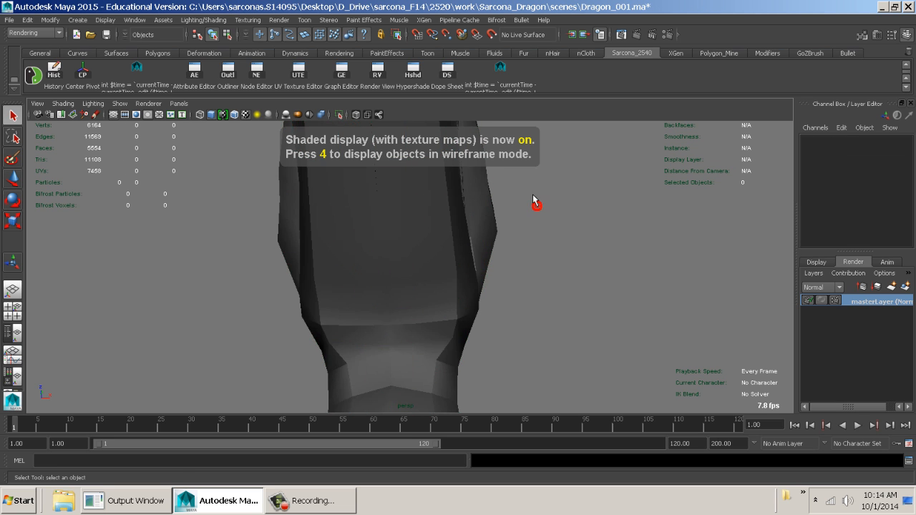
left_click_drag(532, 196, 440, 344, "alt")
right_click_drag(439, 343, 445, 349, "alt")
left_click_drag(445, 350, 500, 262, "alt")
left_click(506, 264)
key("3")
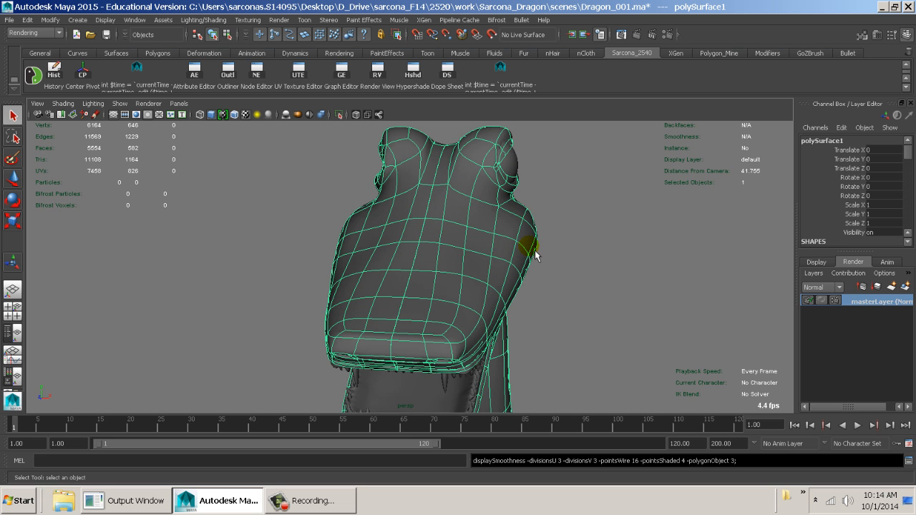
left_click(591, 250)
left_click_drag(539, 258, 552, 207, "alt")
left_click(458, 179)
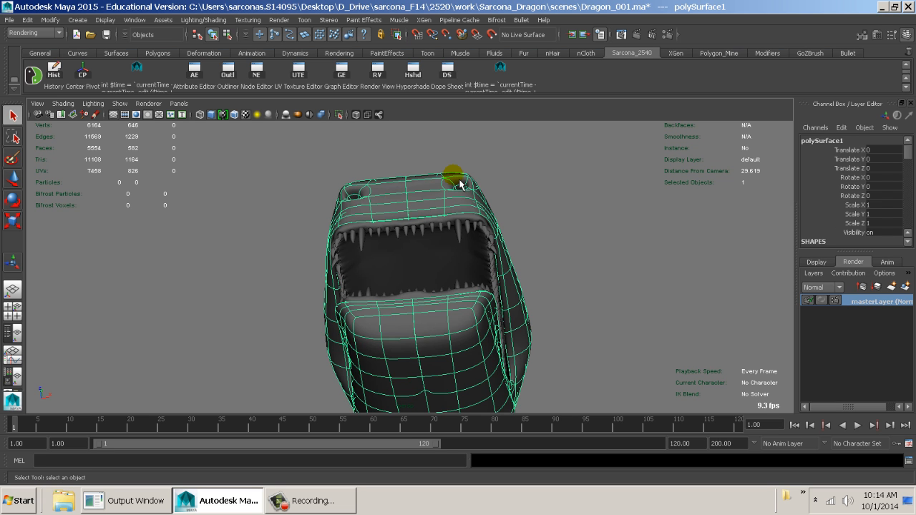
Turn off the smooth preview and merge all of the head mesh's vertices with a distance threshold of 0.01
key("1")
left_click_drag(394, 190, 410, 233, "alt")
right_click_drag(415, 239, 607, 281, "alt")
right_click_drag(466, 254, 443, 214, "alt")
right_click_drag(408, 166, 343, 136, "alt")
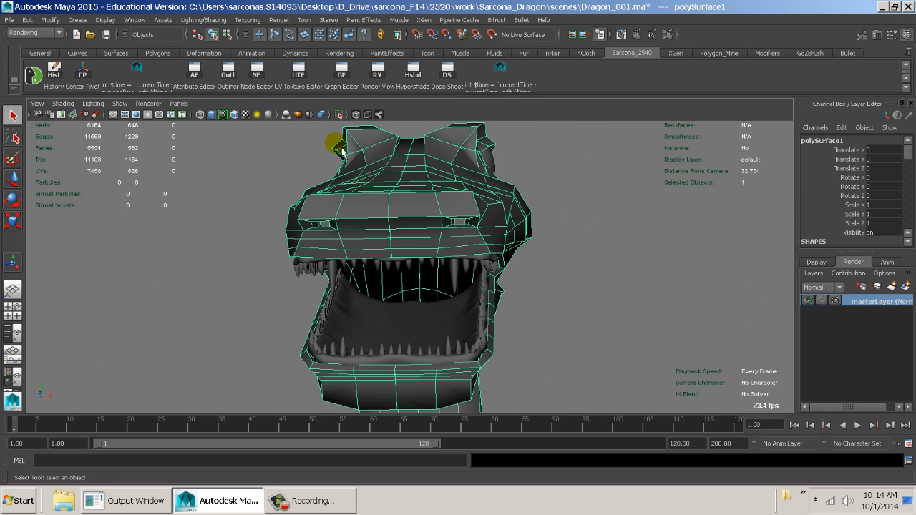
key("space")
left_click_drag(274, 193, 279, 208)
scroll(886, 202, "down", 5)
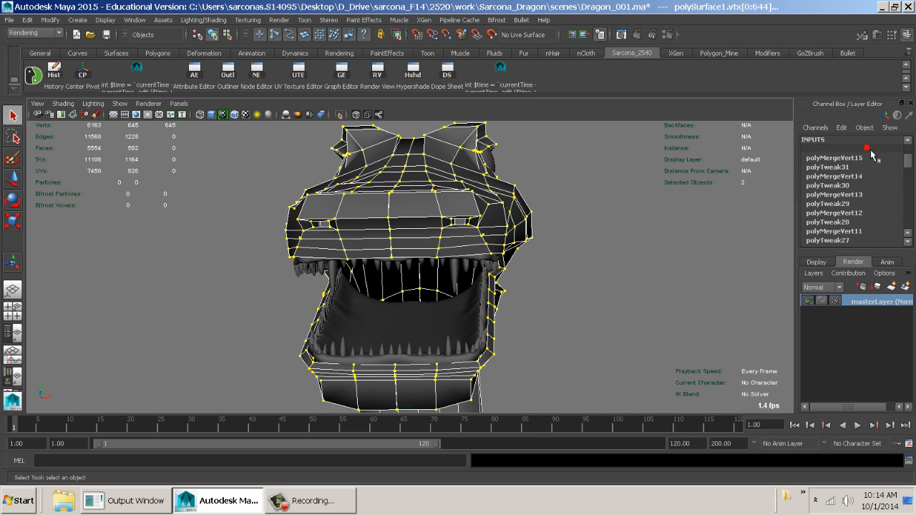
left_click(870, 149)
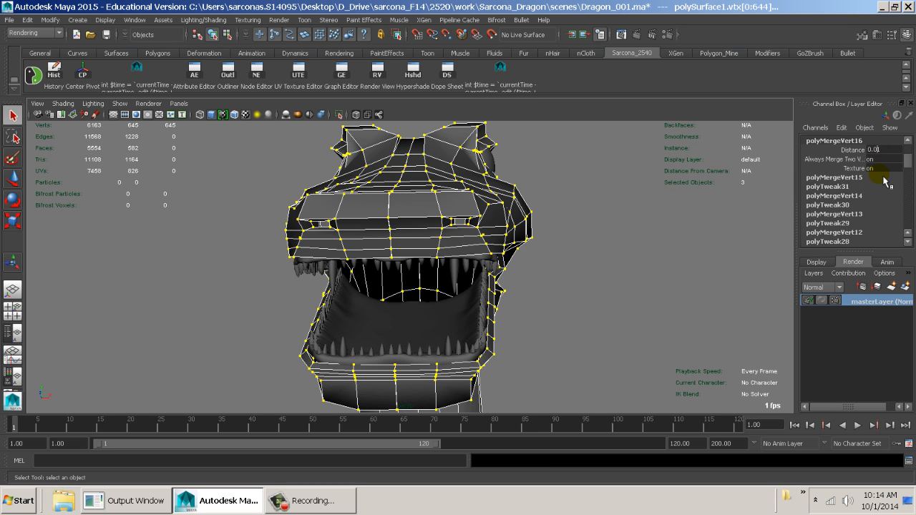
Examine the merged mesh from the lower jaw down the throat and around the neck for misplaced vertices
right_click_drag(641, 245, 738, 256, "alt")
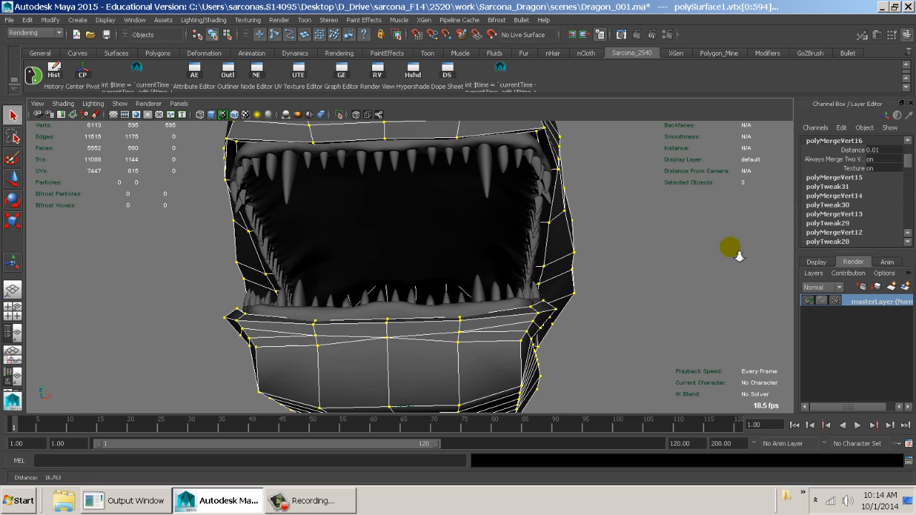
left_click_drag(428, 326, 438, 190, "alt")
left_click_drag(484, 278, 338, 228, "alt")
middle_click_drag(465, 293, 499, 75, "alt")
left_click_drag(552, 333, 578, 163, "alt")
middle_click_drag(566, 307, 569, 143, "alt")
left_click_drag(526, 308, 468, 112, "alt")
middle_click_drag(504, 139, 533, 215, "alt")
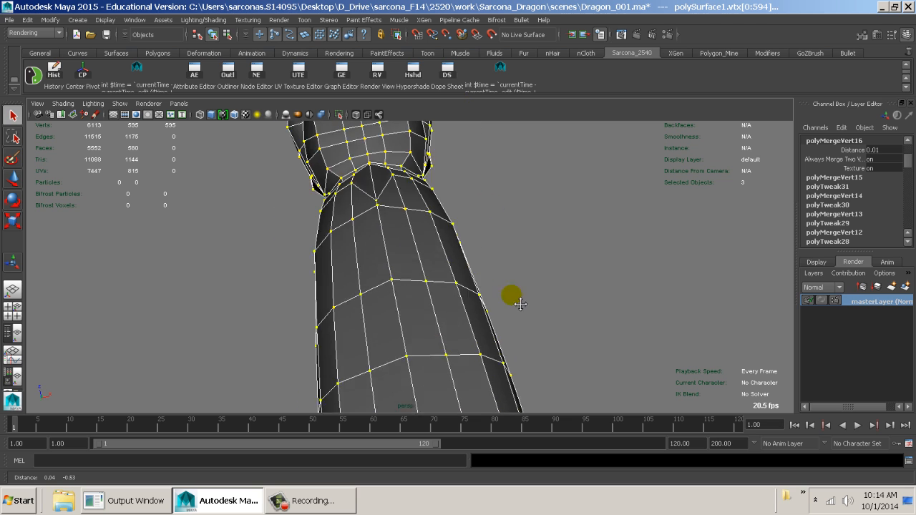
left_click_drag(533, 215, 268, 180, "alt")
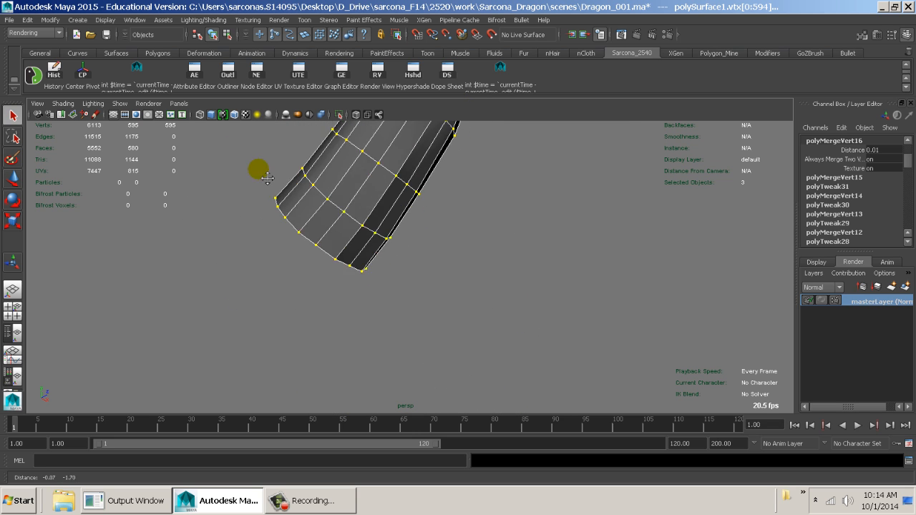
middle_click_drag(267, 180, 286, 351, "alt")
left_click_drag(458, 231, 430, 303, "alt")
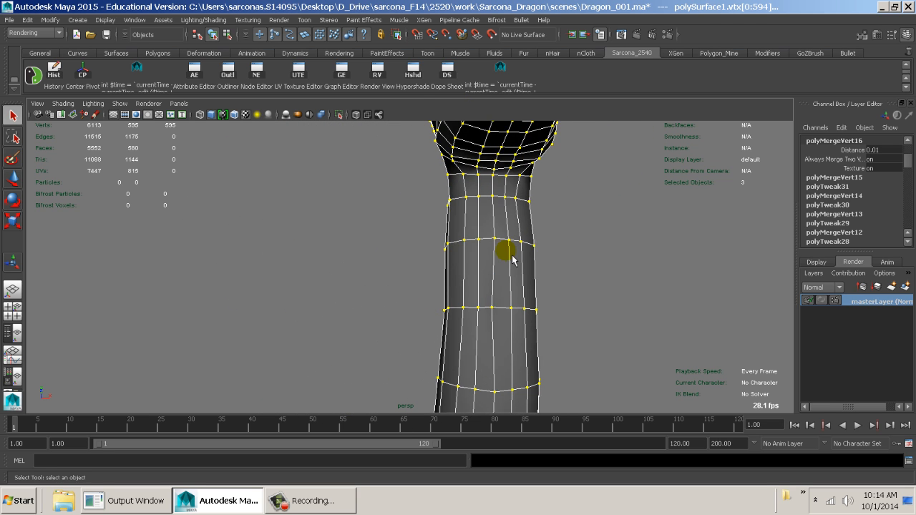
left_click_drag(600, 259, 536, 266, "alt")
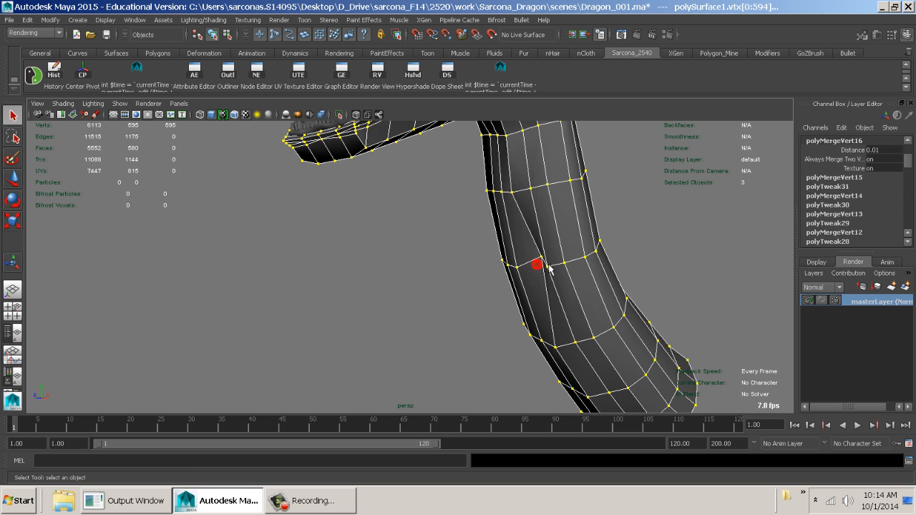
Select the out-of-line seam vertex on the neck and move it upward to even out its edge row
right_click_drag(542, 218, 511, 233)
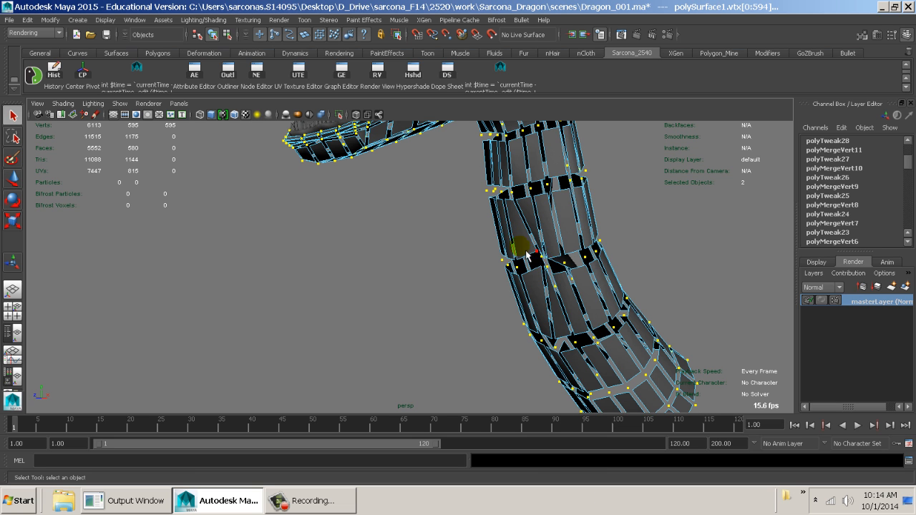
scroll(526, 252, "up", 4)
left_click_drag(525, 251, 530, 248, "alt")
right_click_drag(621, 221, 593, 220)
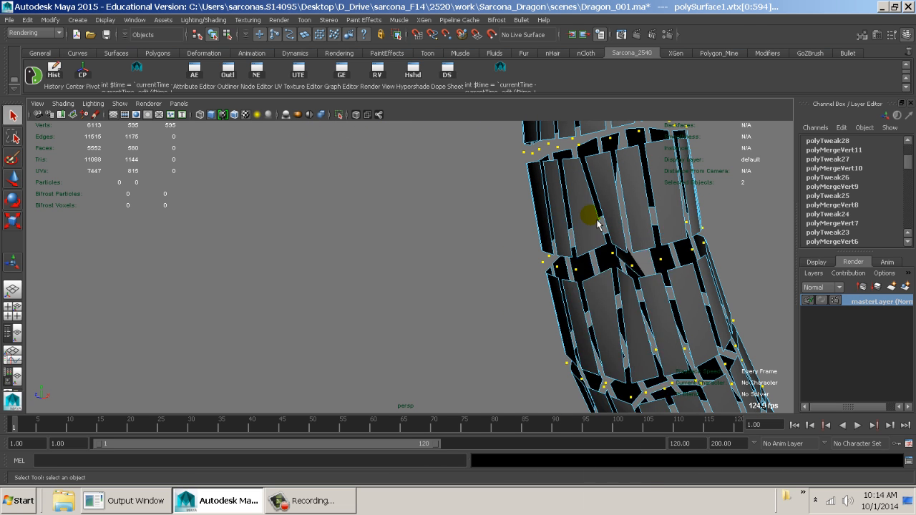
left_click(617, 262)
key("w")
left_click_drag(612, 255, 614, 218)
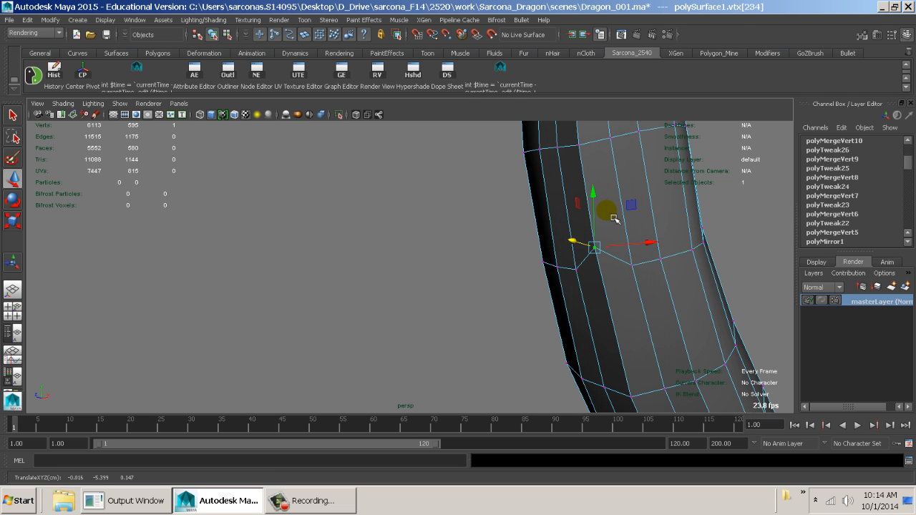
scroll(674, 236, "down", 5)
middle_click_drag(663, 274, 653, 409, "alt")
left_click_drag(572, 290, 373, 195, "alt")
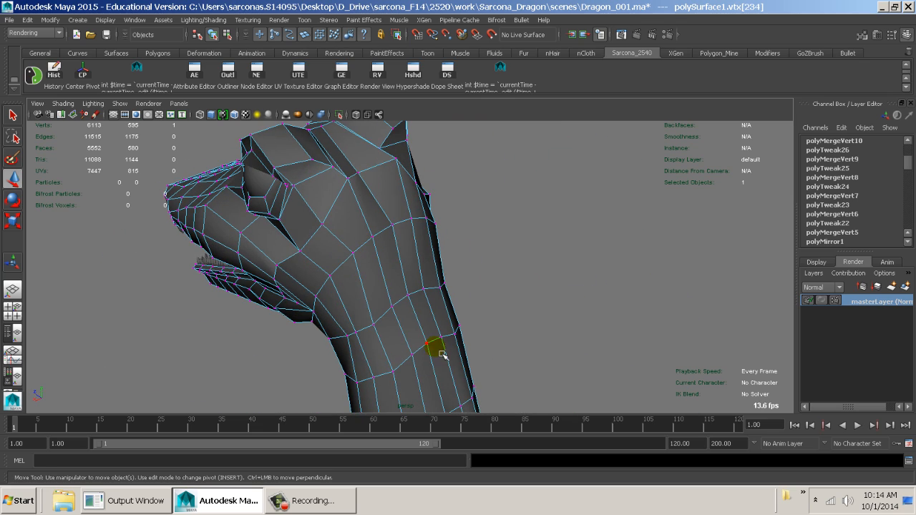
Return to object selection and examine the edge flow across the front of the lower jaw
left_click_drag(348, 319, 523, 218, "alt")
middle_click_drag(522, 218, 457, 363, "alt")
right_click_drag(456, 362, 568, 331, "alt")
left_click_drag(551, 218, 537, 328, "alt")
right_click_drag(537, 328, 573, 348, "alt")
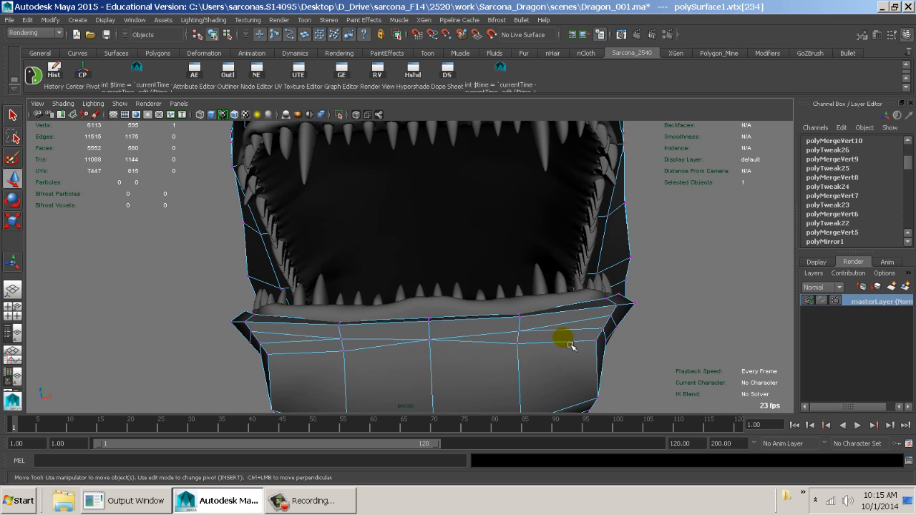
middle_click_drag(572, 348, 541, 297, "alt")
right_click_drag(541, 297, 592, 303, "alt")
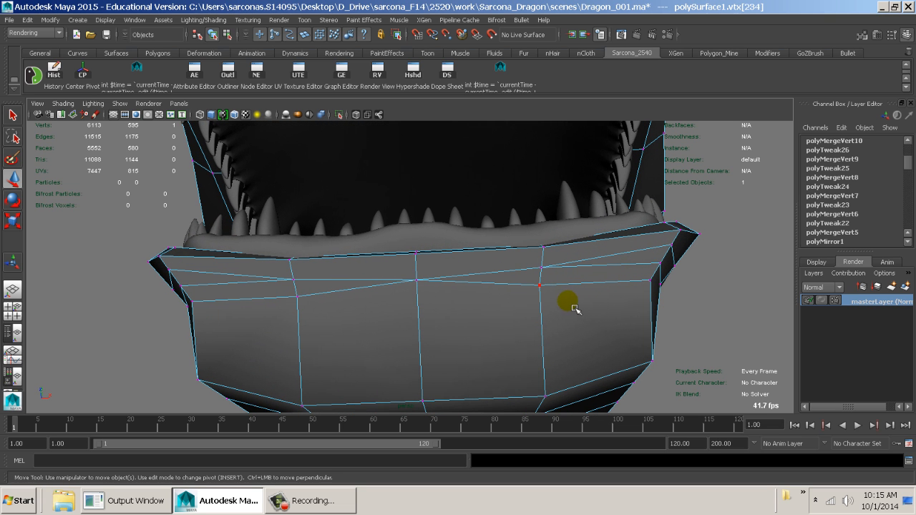
right_click_drag(392, 295, 436, 268)
left_click(437, 269)
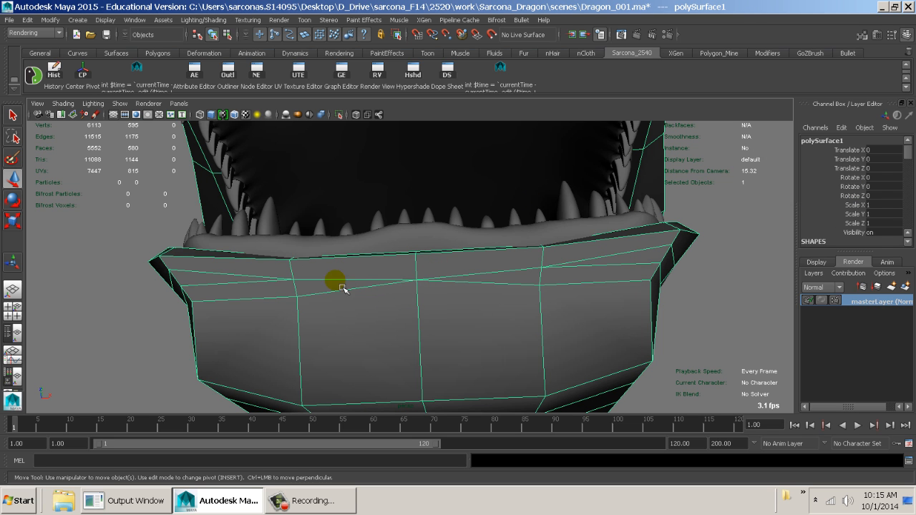
left_click_drag(405, 300, 565, 333, "alt")
right_click_drag(565, 333, 485, 287, "alt")
left_click_drag(477, 286, 435, 259, "alt")
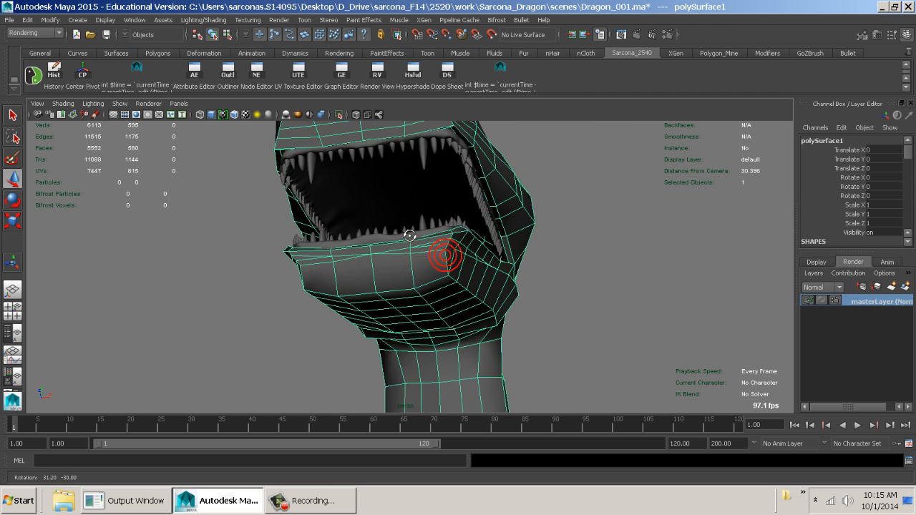
right_click_drag(436, 260, 641, 262, "alt")
left_click_drag(641, 262, 509, 270, "alt")
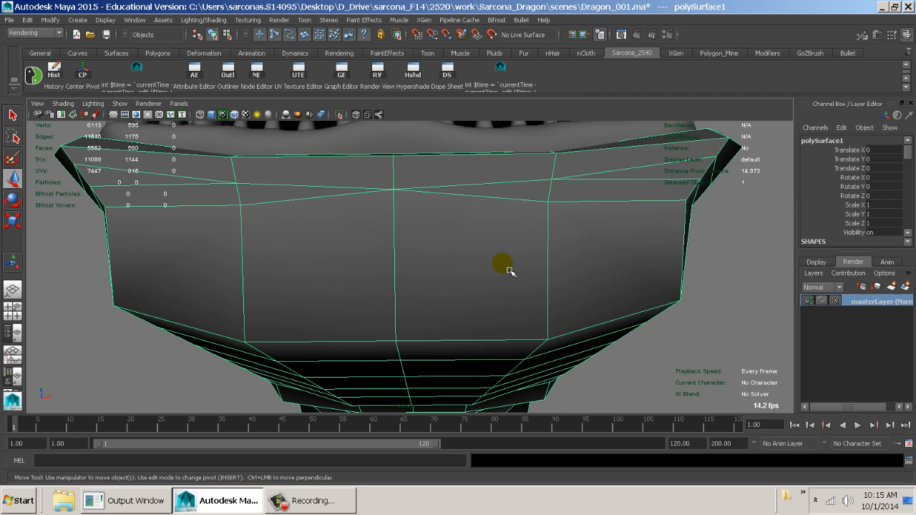
Delete the two stray edges converging at the chin's center and move the center vertex in line with its edge row
right_click(443, 206)
left_click(443, 180)
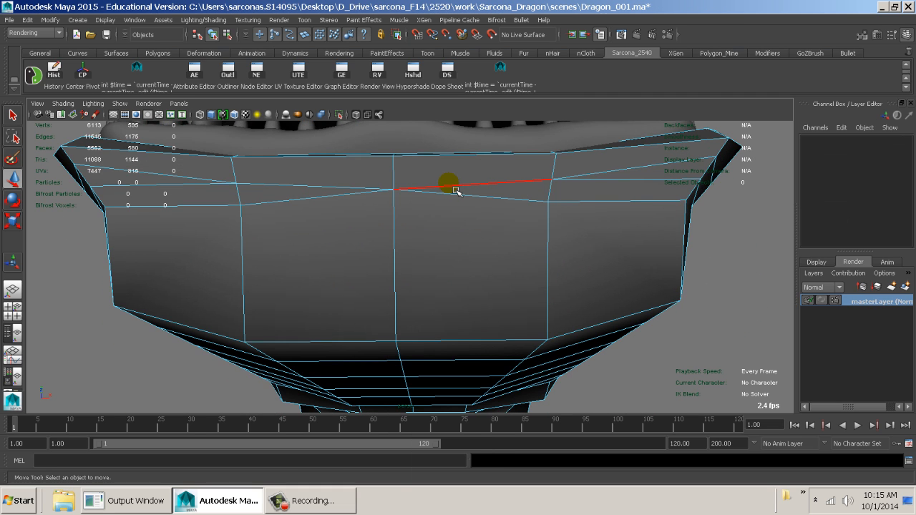
left_click(373, 191)
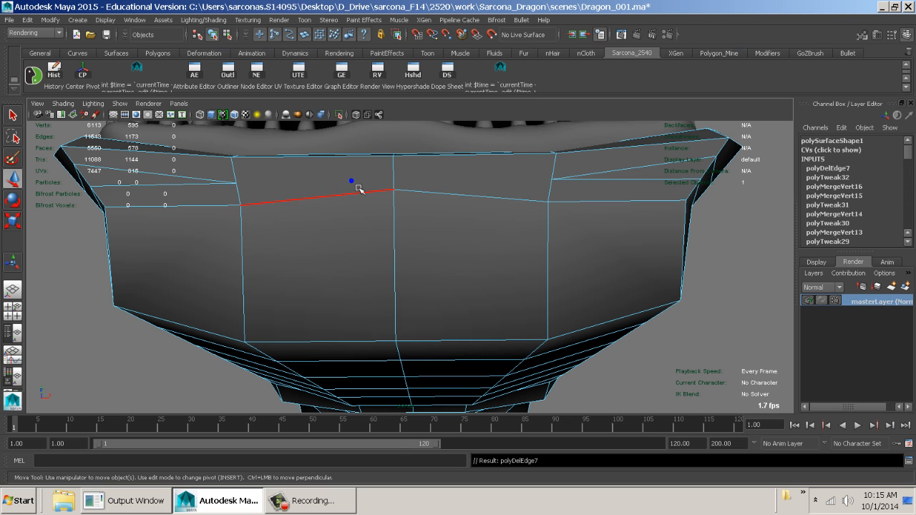
right_click_drag(327, 174, 402, 196, "shift")
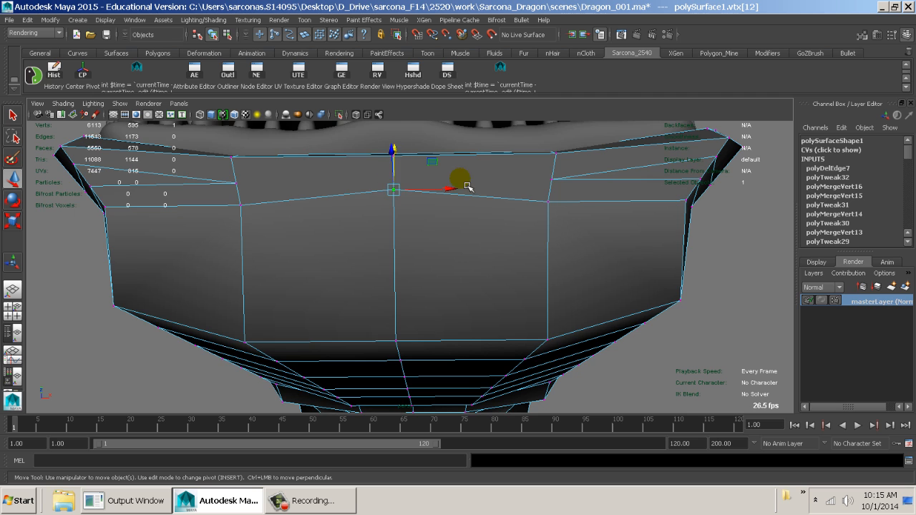
left_click_drag(466, 186, 313, 201, "alt")
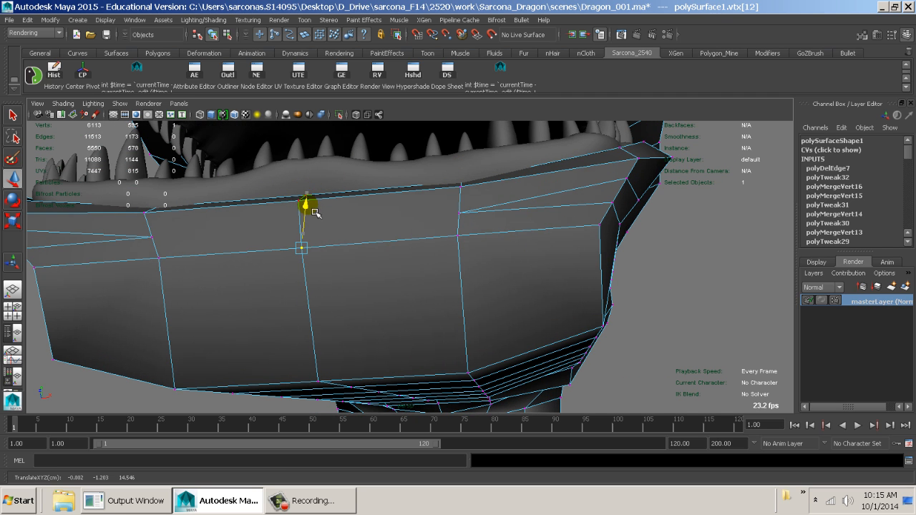
right_click_drag(204, 242, 241, 228)
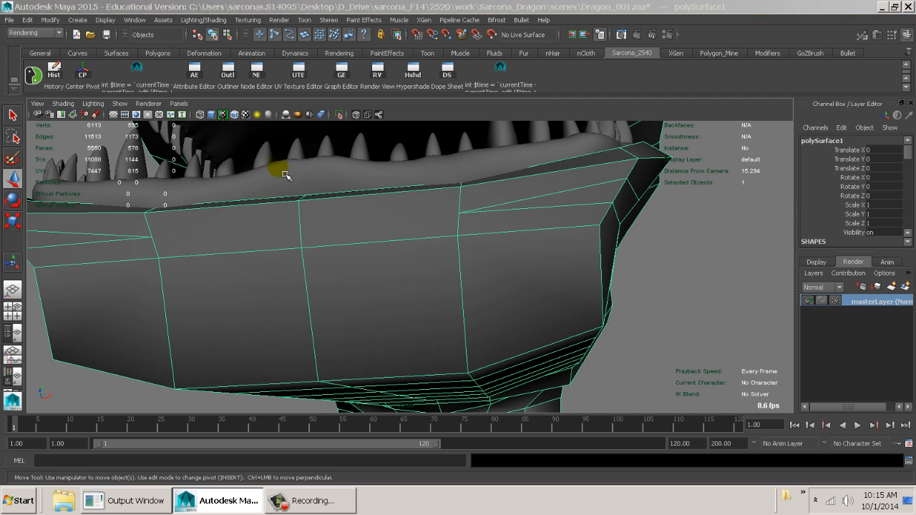
Cut a new edge across the chin between the two loose vertices and delete the slanted edges running outward from its ends
key("space")
left_click_drag(249, 220, 335, 356)
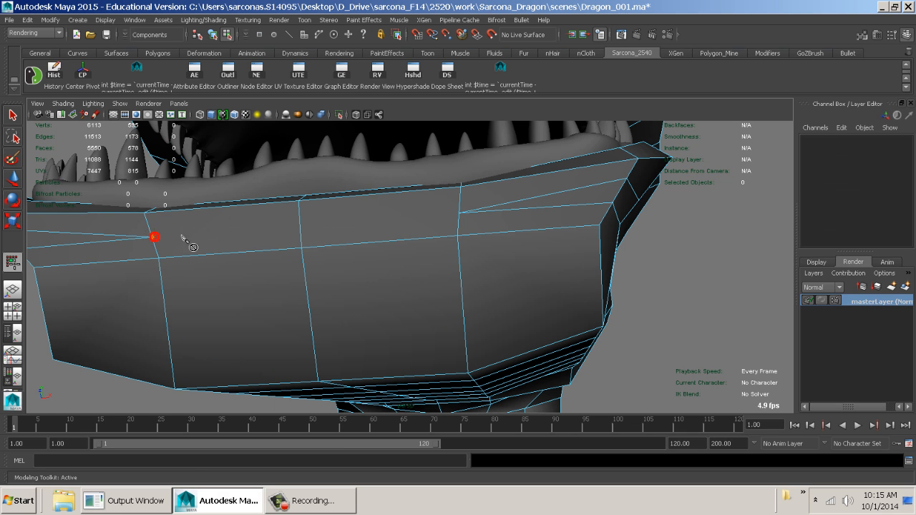
right_click(460, 217)
middle_click_drag(510, 229, 537, 237, "alt")
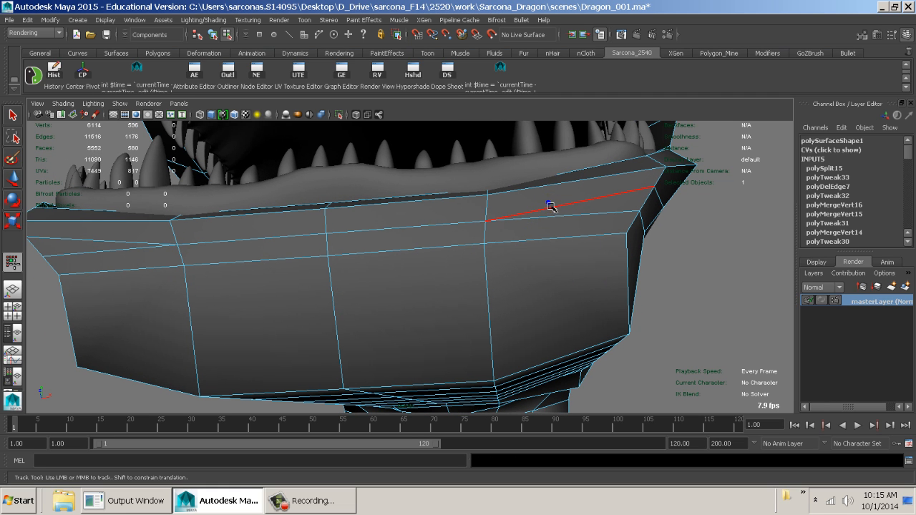
left_click(553, 205)
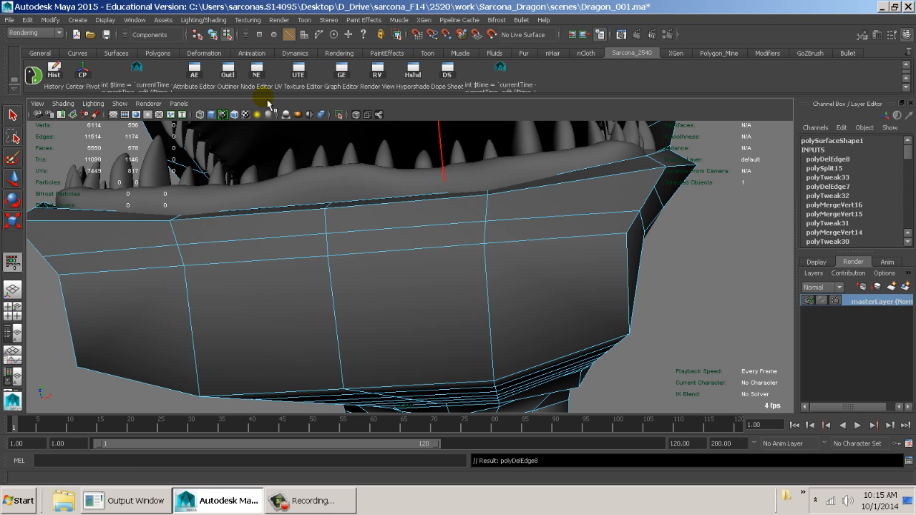
Cut a continuous edge row just below the lower lip from one jaw corner to the other with the Multi-Cut Tool
key("space")
left_click(327, 242)
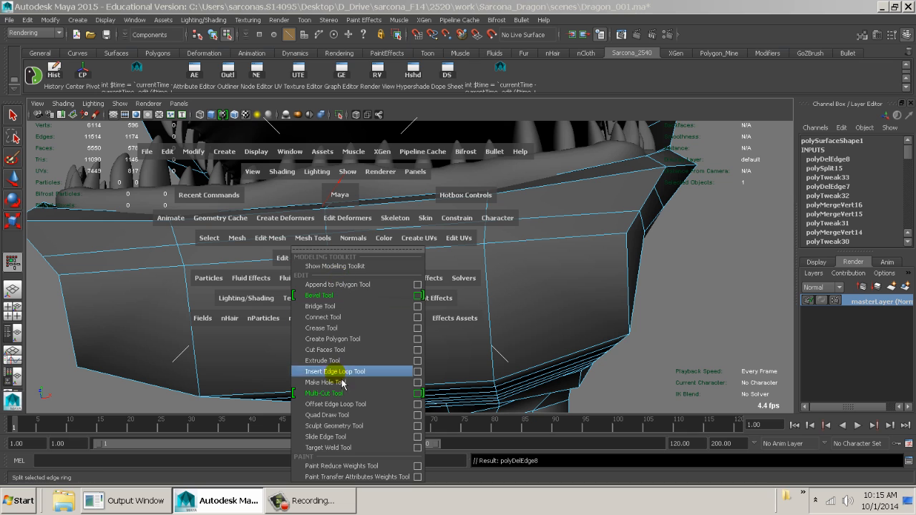
left_click(324, 392)
left_click(652, 190)
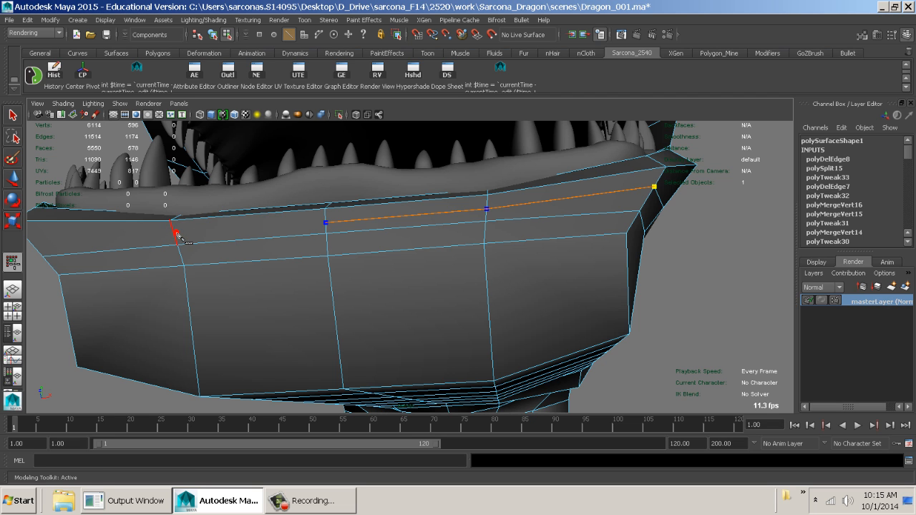
left_click_drag(177, 236, 269, 254, "alt")
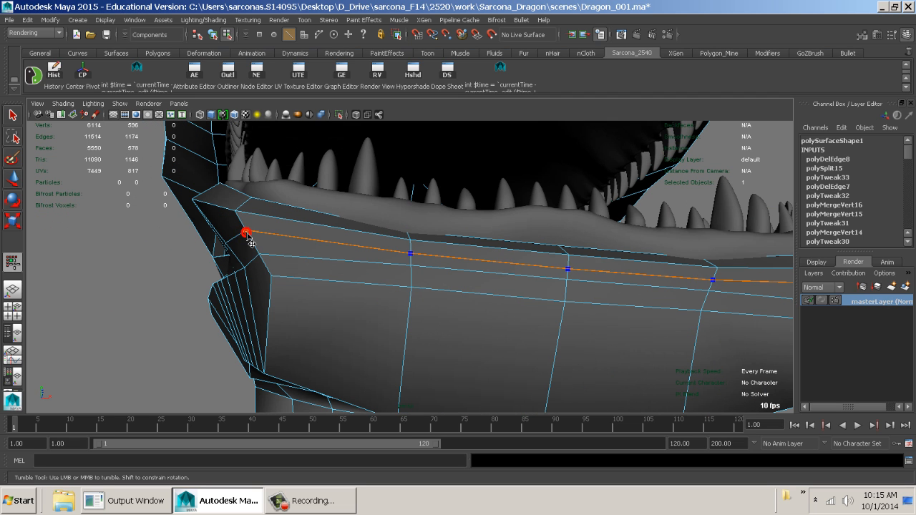
left_click(247, 232)
key("Return")
Return to object selection, turn on the smooth preview, and inspect the reworked lower jaw and whole head
right_click_drag(533, 322, 400, 307, "alt")
right_click_drag(401, 311, 447, 284)
key("w")
left_click(429, 296)
key("3")
left_click(651, 314)
left_click_drag(672, 312, 546, 307, "alt")
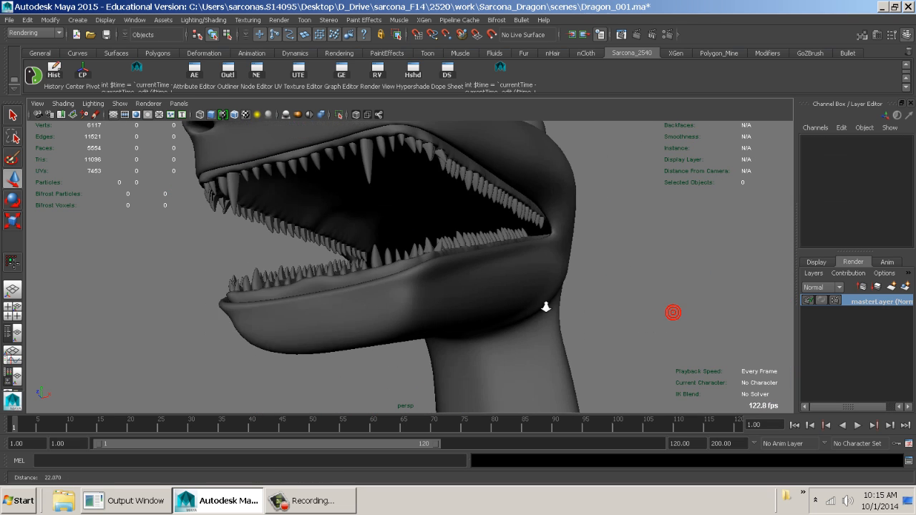
right_click_drag(546, 307, 403, 269, "alt")
left_click(467, 295)
left_click_drag(525, 289, 687, 238, "alt")
right_click_drag(686, 265, 542, 240, "alt")
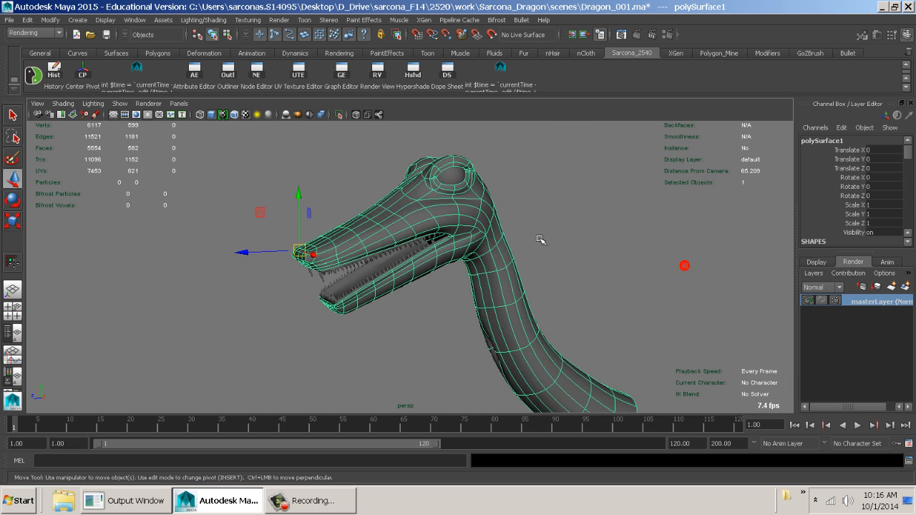
Delete the two faces that fold inward along the throat's center line, working from inside the neck opening
middle_click_drag(572, 277, 547, 231, "alt")
left_click(561, 259)
left_click_drag(634, 285, 493, 280, "alt")
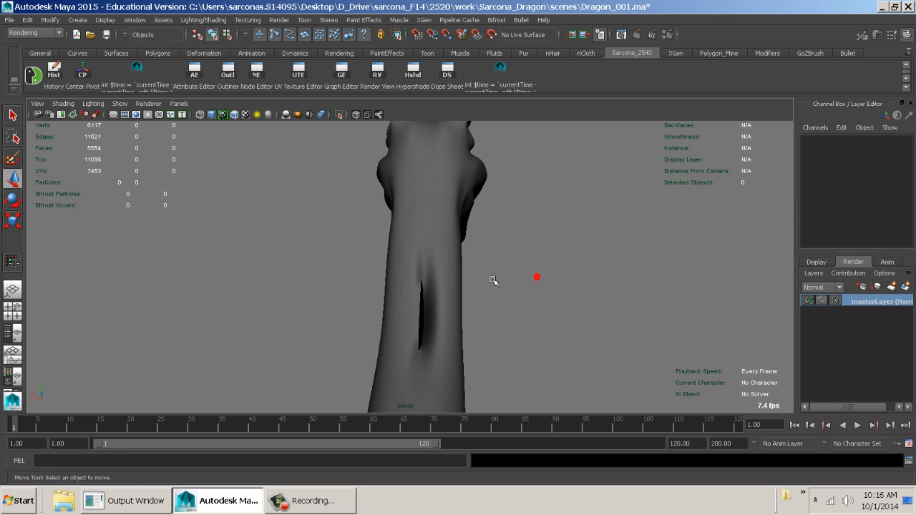
right_click_drag(493, 280, 656, 299, "alt")
left_click(488, 270)
left_click_drag(443, 251, 486, 213, "alt")
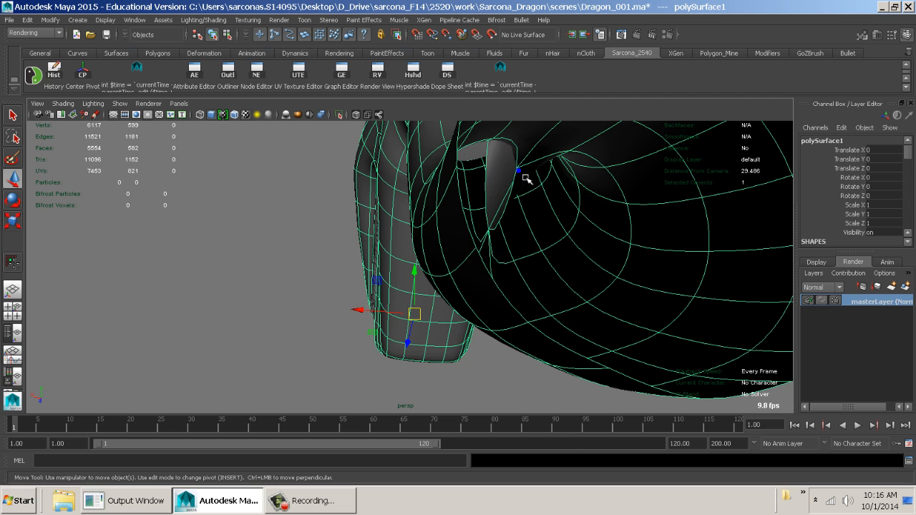
mouse_move(524, 178)
right_mouse_down()
mouse_move(527, 188)
mouse_move(515, 179)
right_mouse_up()
left_click(507, 175)
key("Delete")
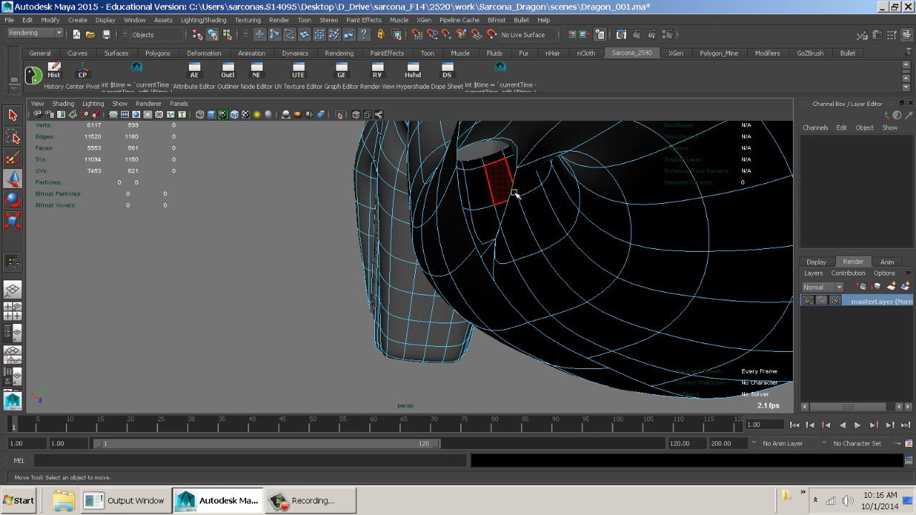
left_click(515, 197)
key("Delete")
Turn off the smooth preview and fill the two gaps along the throat's center with the Append to Polygon Tool
left_click_drag(530, 218, 437, 265, "alt")
right_click_drag(438, 224, 445, 214)
left_click(429, 219)
key("1")
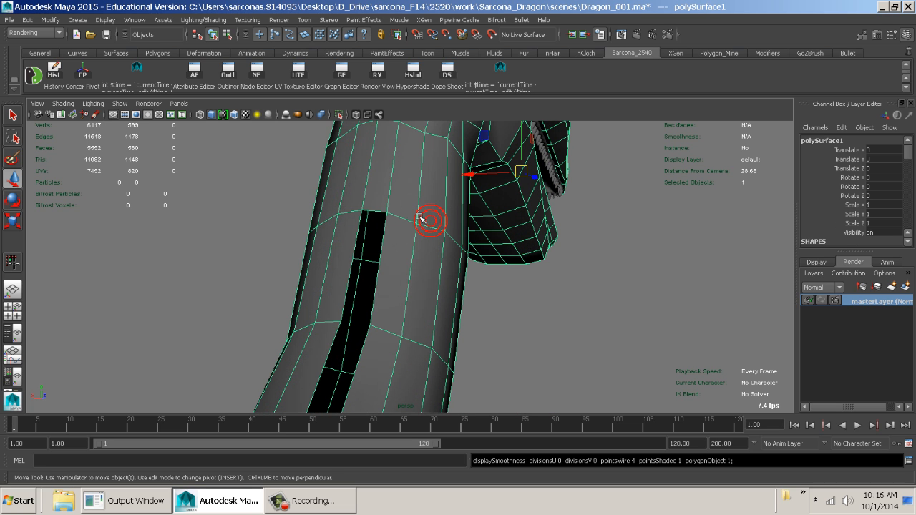
key("space")
left_click(312, 207)
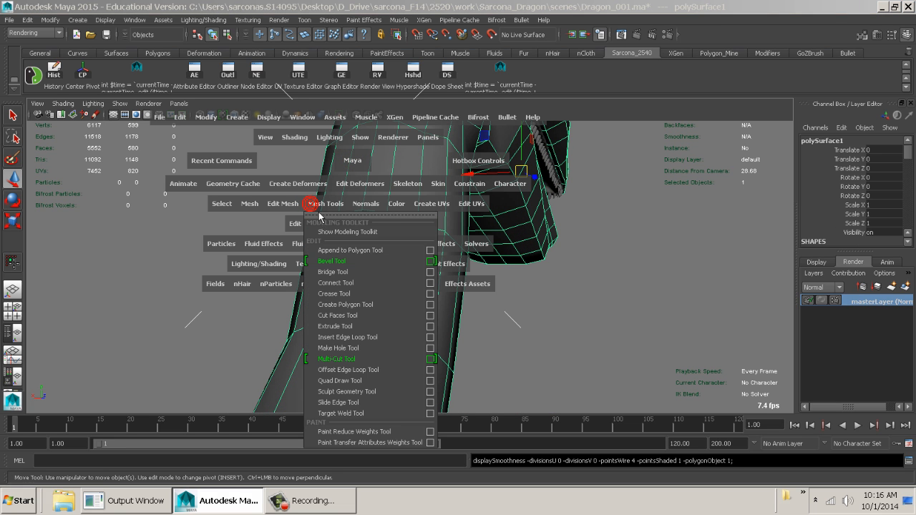
left_click(331, 255)
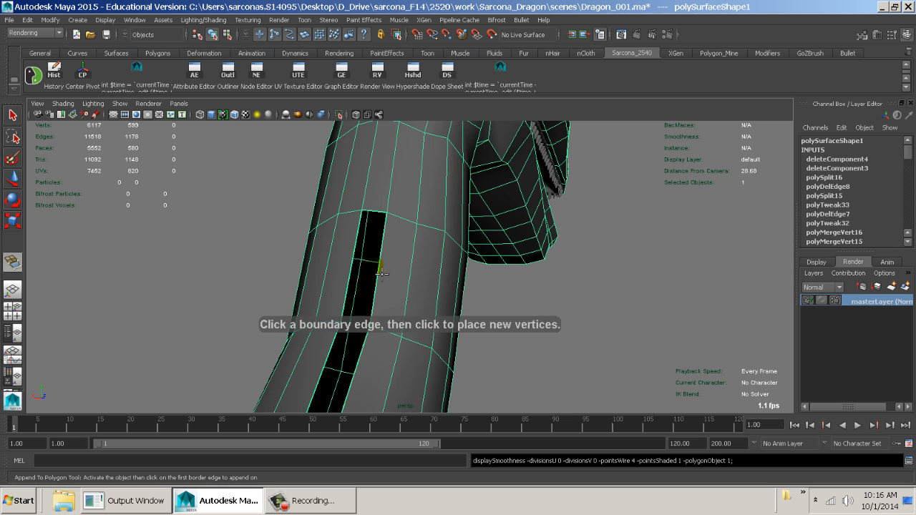
left_click(349, 264)
left_click(360, 274)
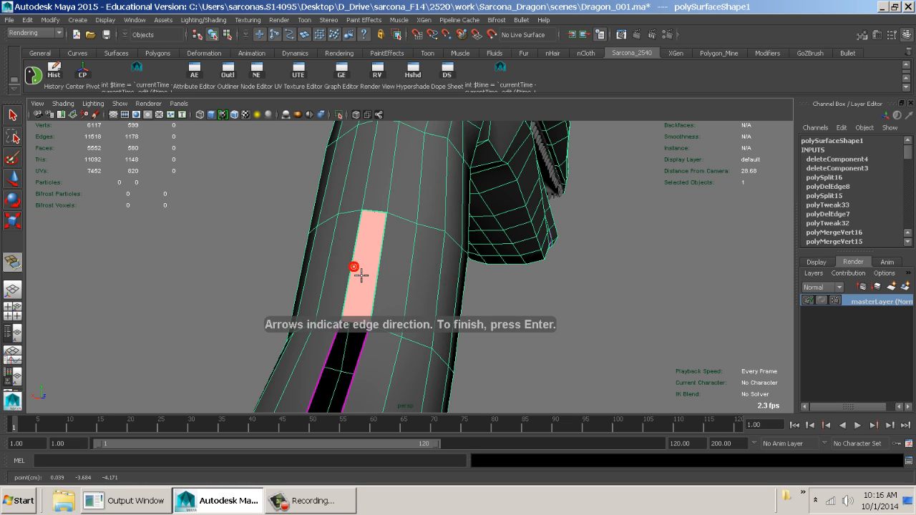
key("Return")
left_click(345, 368)
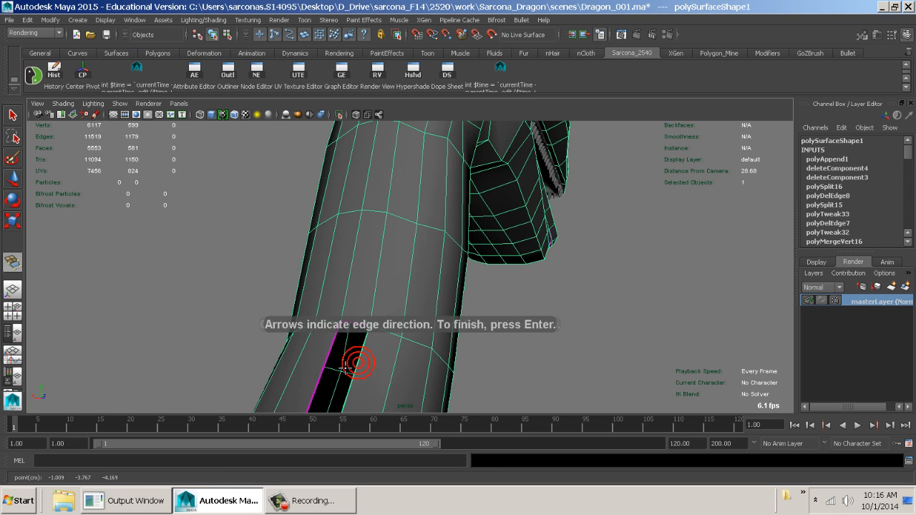
left_click(336, 367)
key("w")
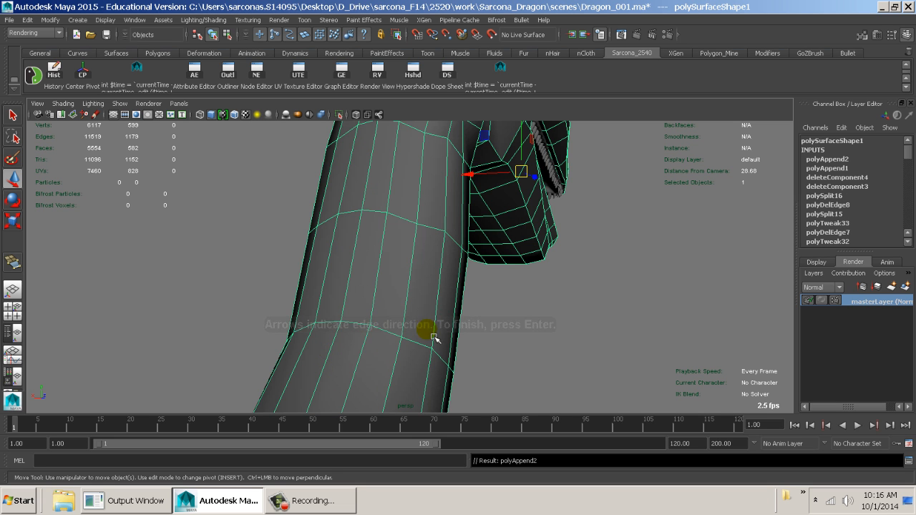
Turn the smooth preview on to check the repaired neck, and delete the head mesh's construction history
right_click_drag(533, 342, 397, 308, "alt")
middle_click_drag(397, 308, 412, 279, "alt")
key("3")
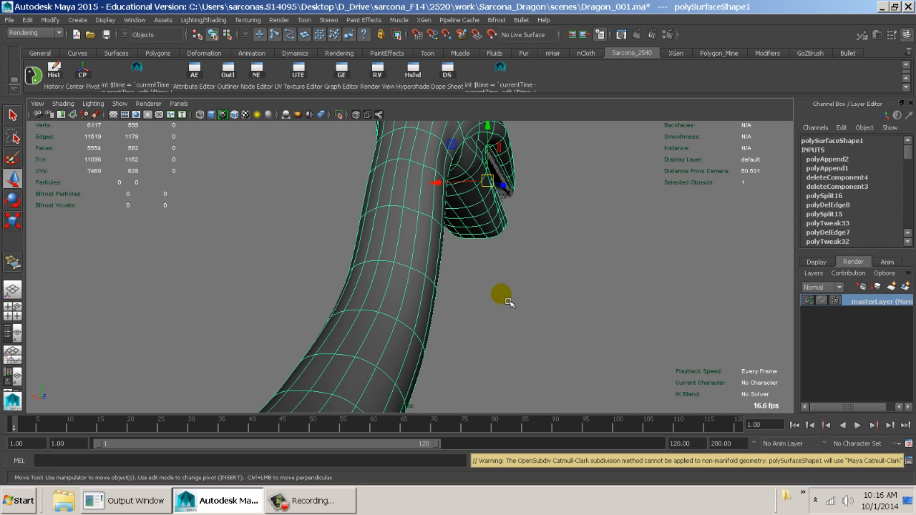
left_click_drag(507, 301, 337, 166, "alt")
left_click(64, 79)
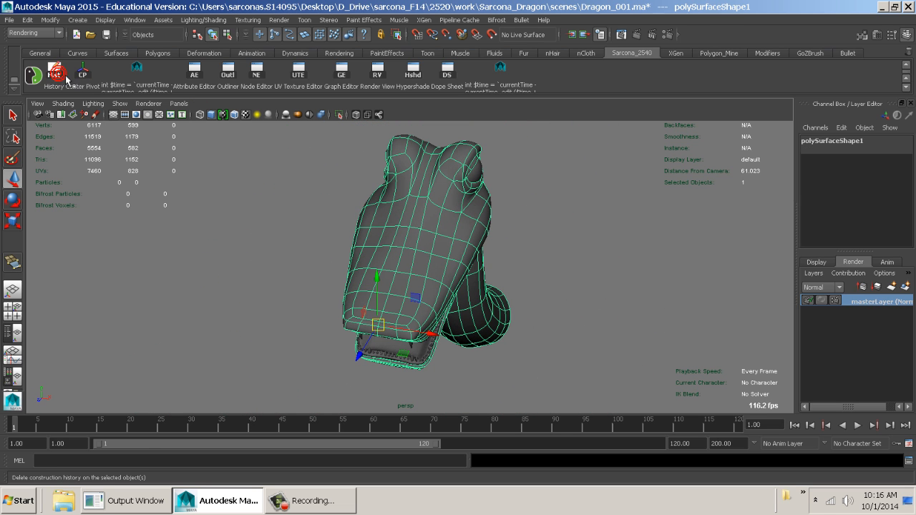
Try to clean up the head's faces with more than four sides with the Cleanup command, and undo it
left_click_drag(400, 243, 404, 182, "alt")
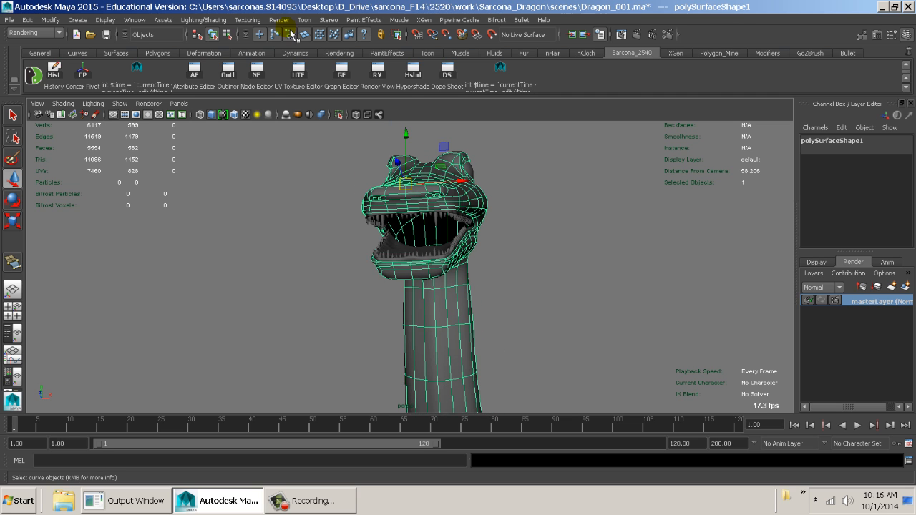
key("space")
left_click_drag(238, 208, 275, 301)
left_click_drag(295, 440, 289, 427)
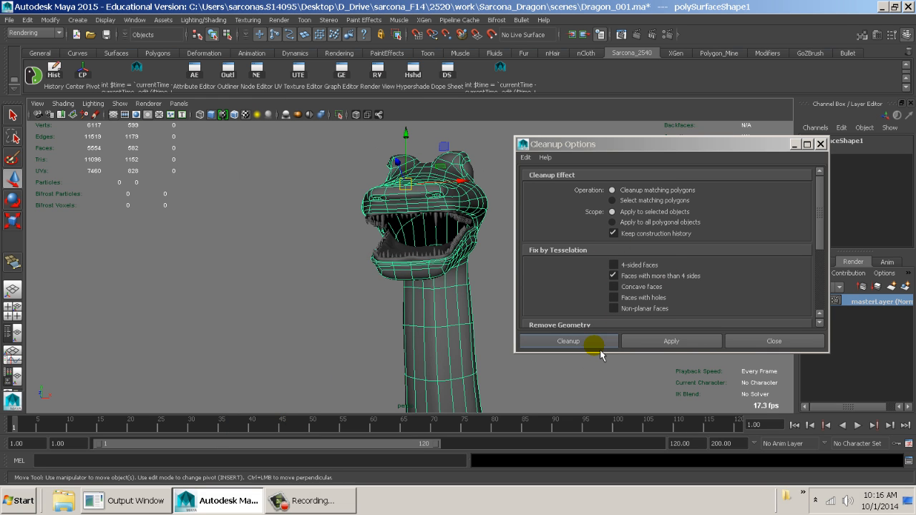
left_click(594, 344)
left_click_drag(593, 343, 533, 266, "alt")
key("ctrl+z")
Turn off the smooth preview and replace the head with a duplicate moved aside along X, deleting the original
key("1")
left_click(816, 262)
left_click_drag(609, 259, 470, 245, "alt")
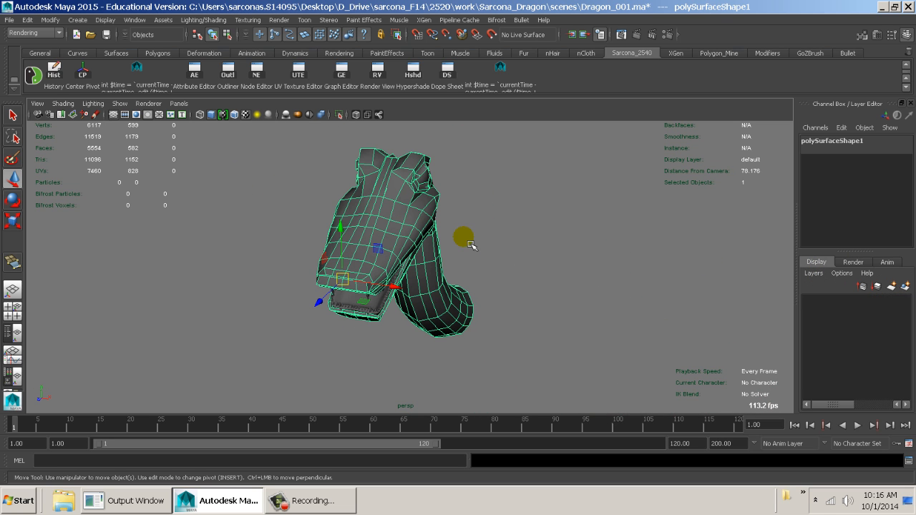
key("ctrl+d")
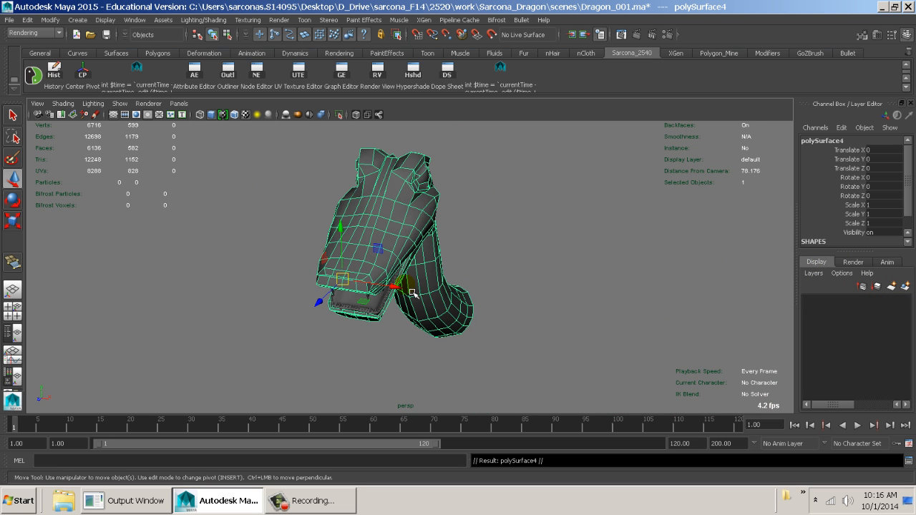
left_click_drag(413, 292, 220, 294)
left_click(431, 307)
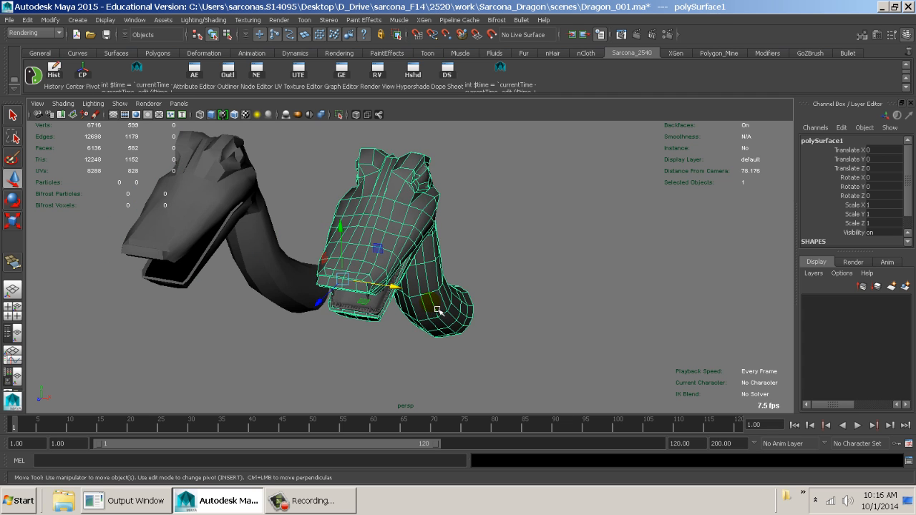
key("Delete")
Set the duplicated head's Translate X to 0
left_click(214, 195)
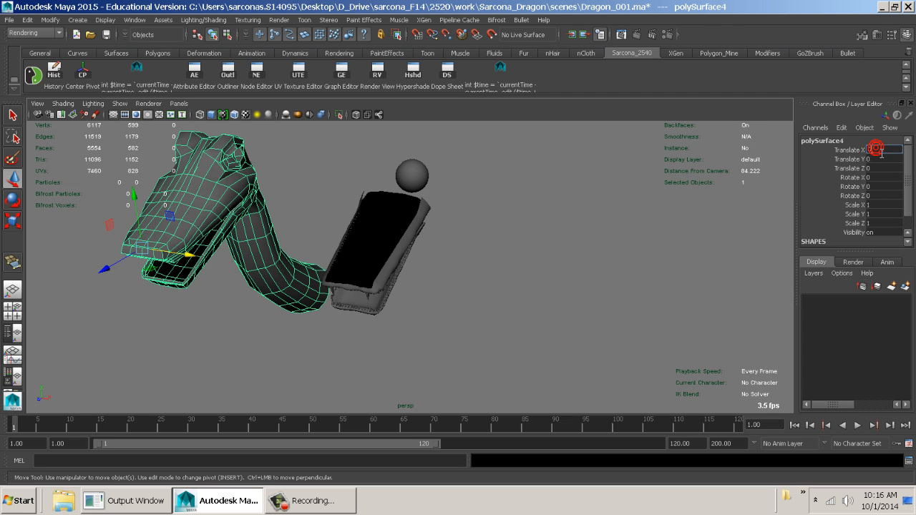
type("0")
key("Return")
Reset the Cleanup options, enable only faces with more than 4 sides, and apply the cleanup to the head
right_click_drag(773, 355, 782, 356, "alt")
middle_click_drag(475, 209, 476, 241, "alt")
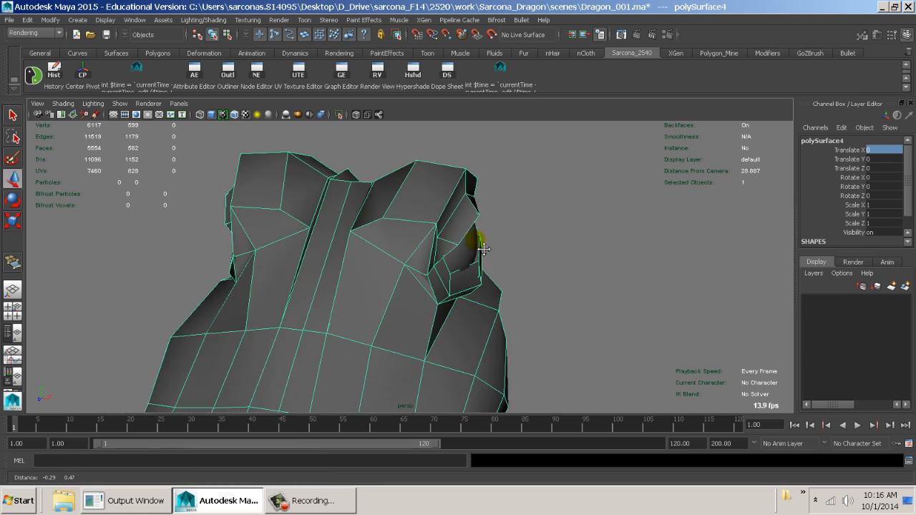
right_click_drag(474, 245, 572, 255, "alt")
left_click_drag(527, 239, 741, 277, "alt")
key("f")
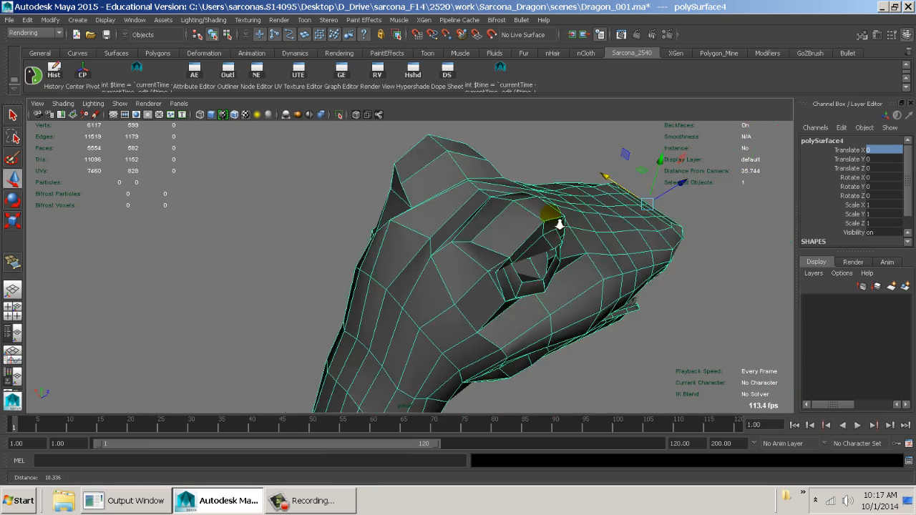
key("space")
left_click_drag(271, 222, 316, 441)
scroll(622, 278, "down", 3)
left_click(525, 158)
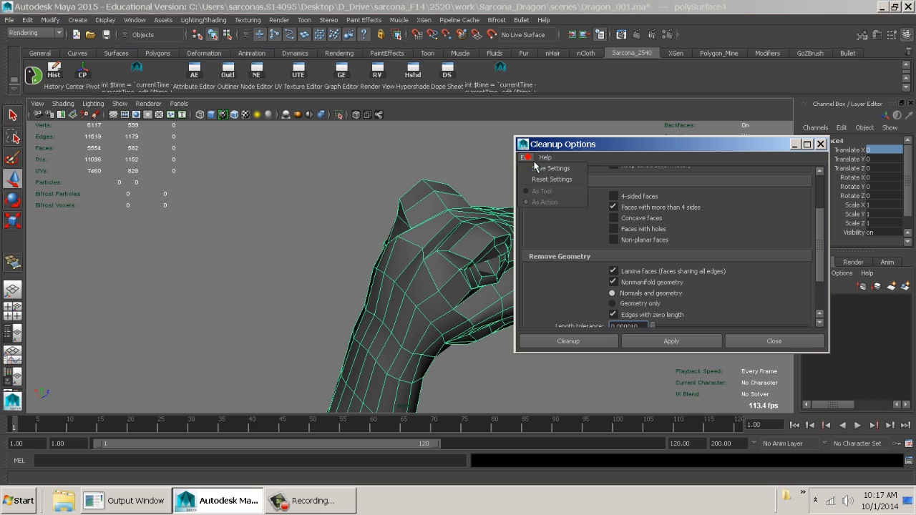
left_click(544, 179)
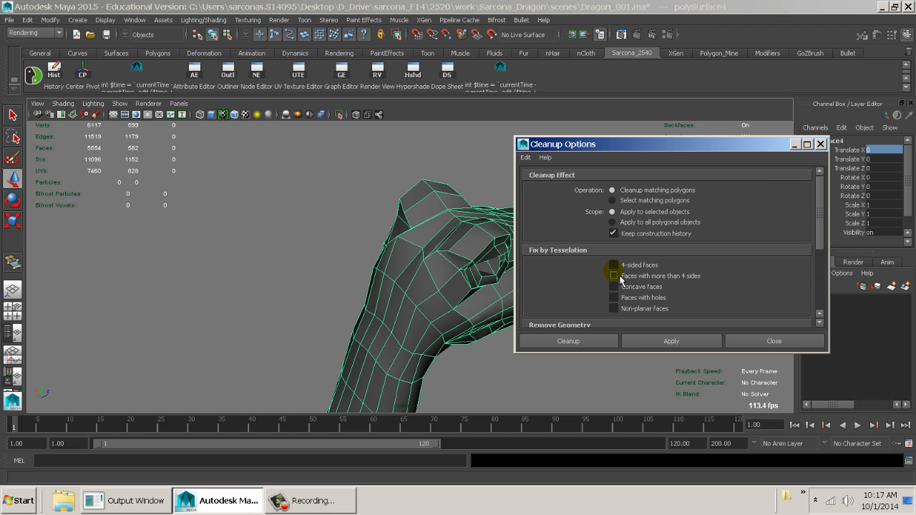
left_click(654, 345)
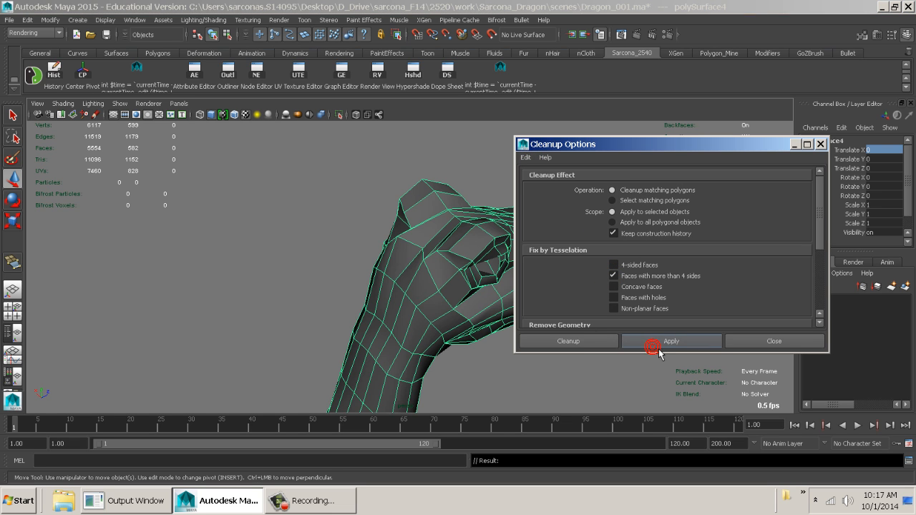
Inspect the head's topology in wireframe and shaded display, undoing any accidental move
left_click_drag(448, 289, 362, 245, "alt")
left_click(445, 290)
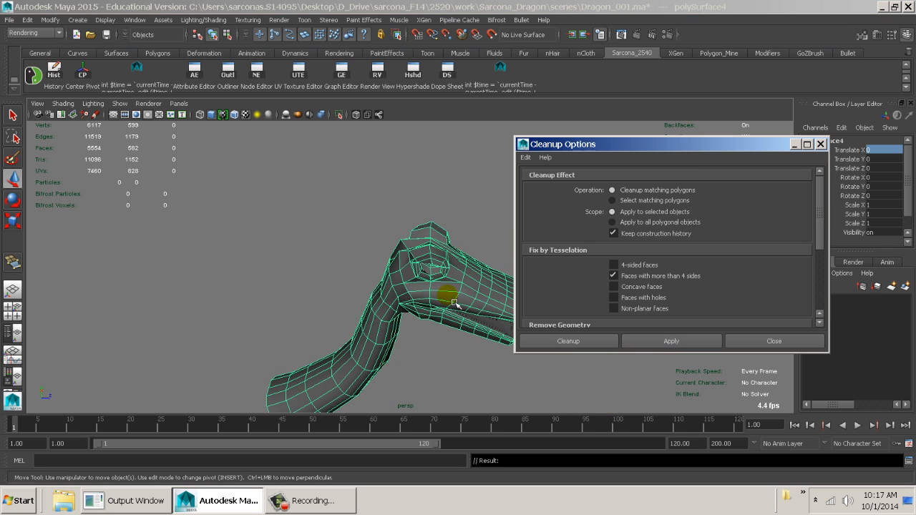
key("4")
mouse_move(451, 297)
left_mouse_down("alt")
mouse_move(258, 264)
mouse_move(376, 280)
left_mouse_up("alt")
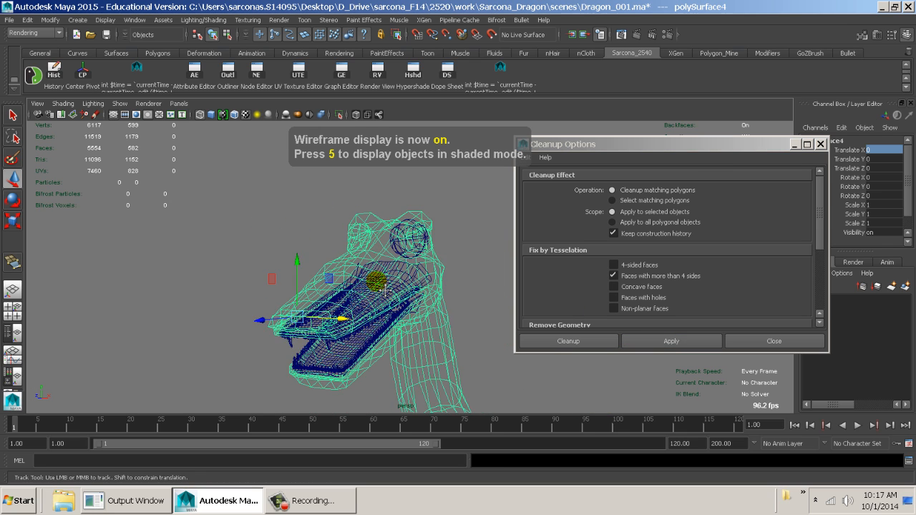
right_click_drag(377, 281, 608, 249, "alt")
key("5")
mouse_move(375, 295)
left_mouse_down("alt")
mouse_move(375, 307)
mouse_move(346, 307)
mouse_move(326, 292)
mouse_move(299, 324)
left_mouse_up("alt")
left_click_drag(250, 287, 118, 219)
key("ctrl+z")
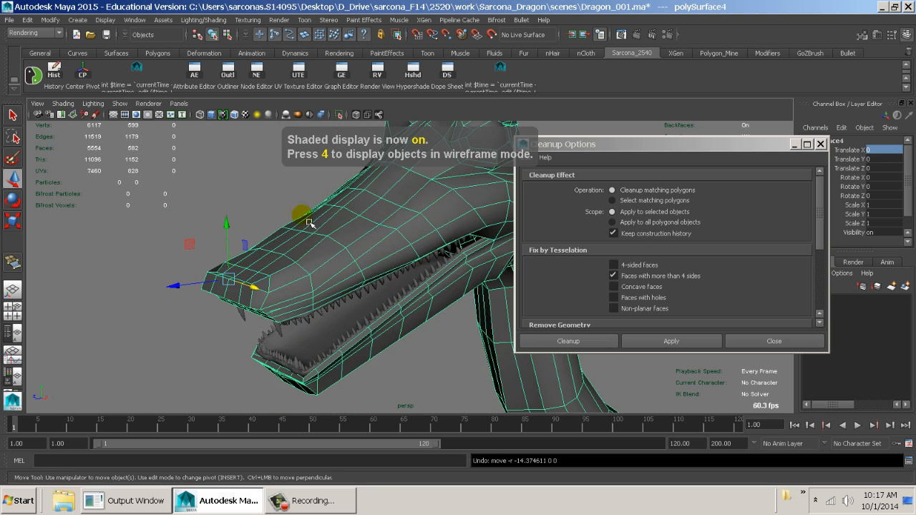
left_click_drag(464, 255, 384, 239, "alt")
right_click_drag(384, 238, 439, 276, "alt")
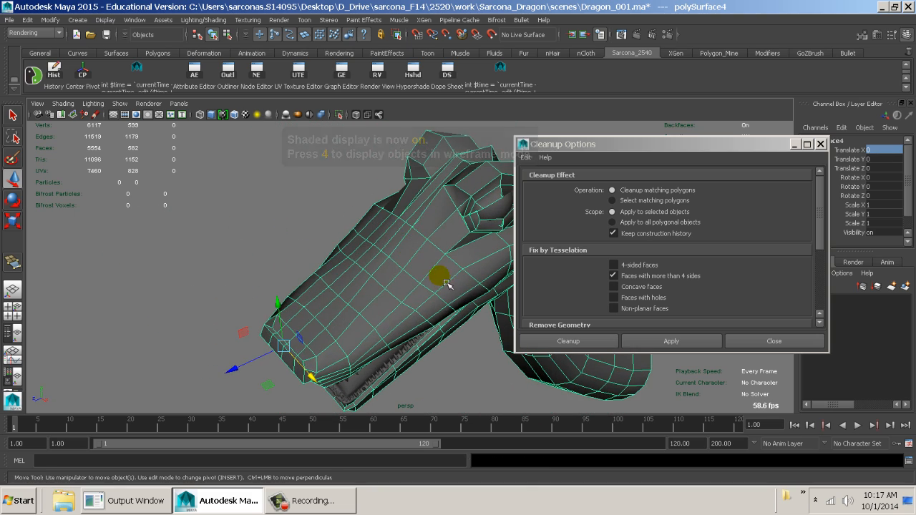
Cut a short test edge across the top of the snout with the Multi-Cut Tool and return to object selection
key("space")
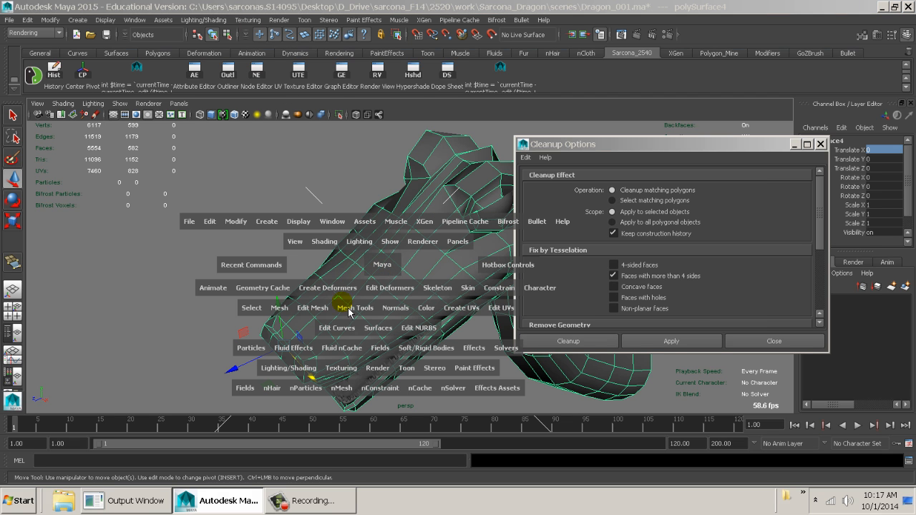
left_click_drag(351, 308, 372, 192)
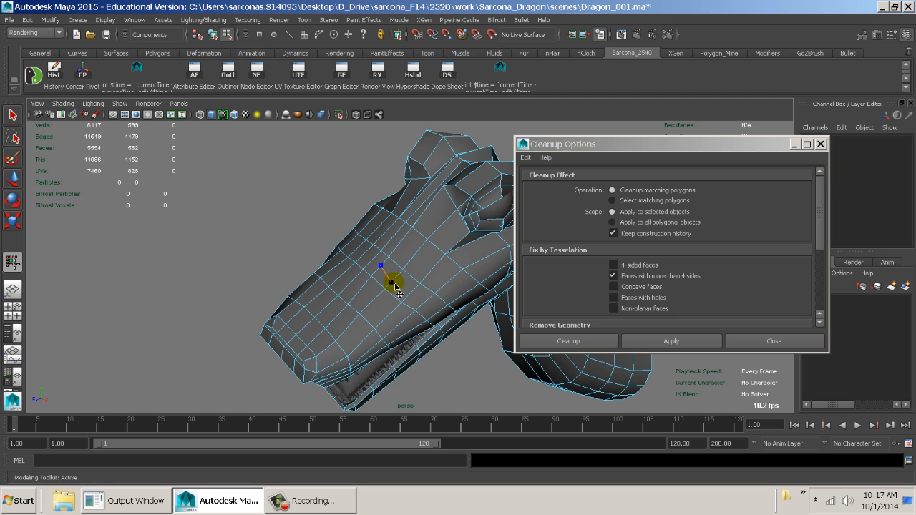
key("Return")
right_click_drag(394, 270, 442, 225)
key("w")
Apply Cleanup to the snout's faces with more than four sides as a test, and undo both the cleanup and the test cut
left_click(426, 238)
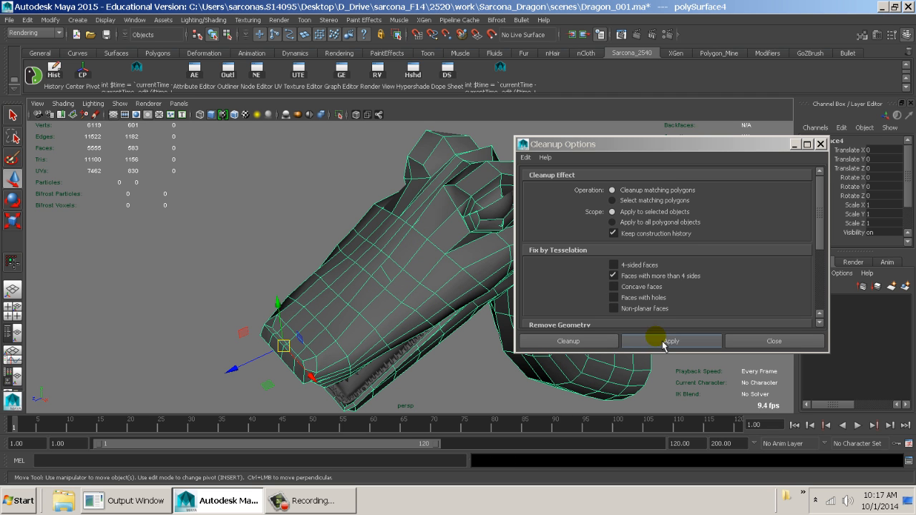
left_click(663, 342)
key("f")
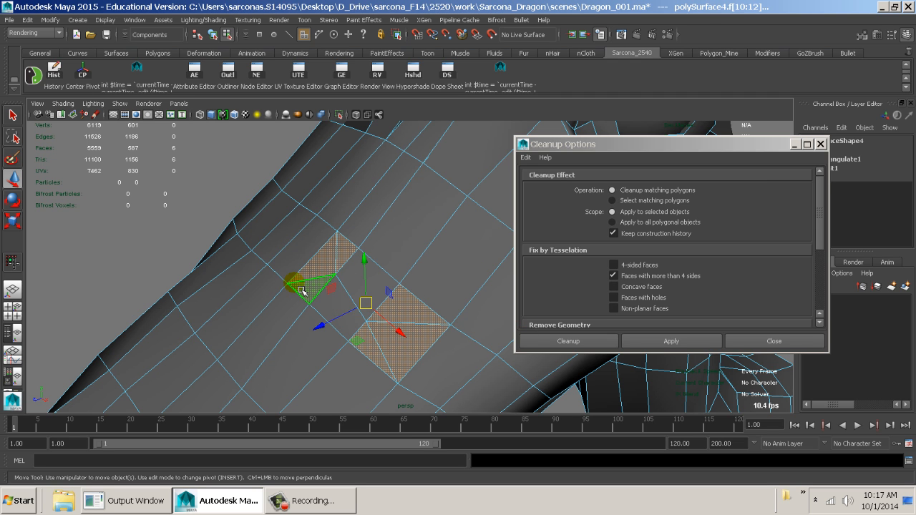
key("ctrl+z")
key("ctrl+z")
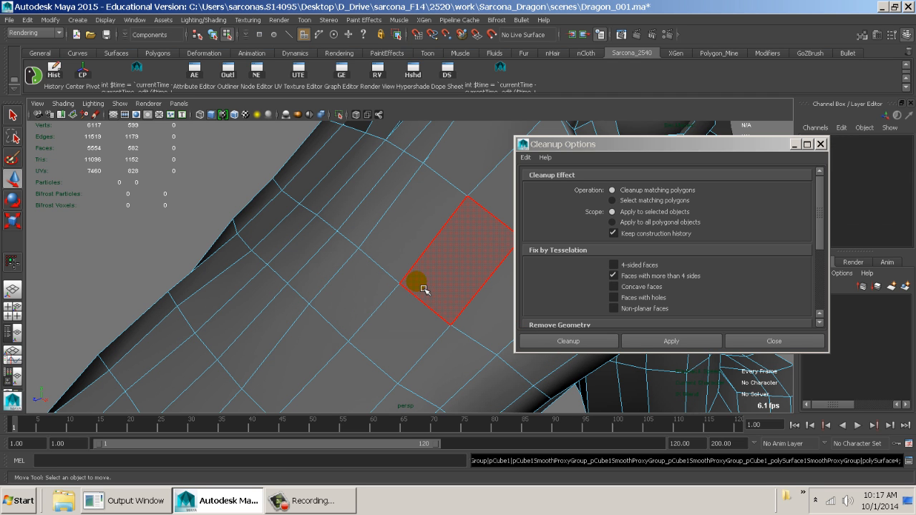
key("ctrl+z")
scroll(423, 291, "down", 5)
left_click_drag(412, 253, 379, 274, "alt")
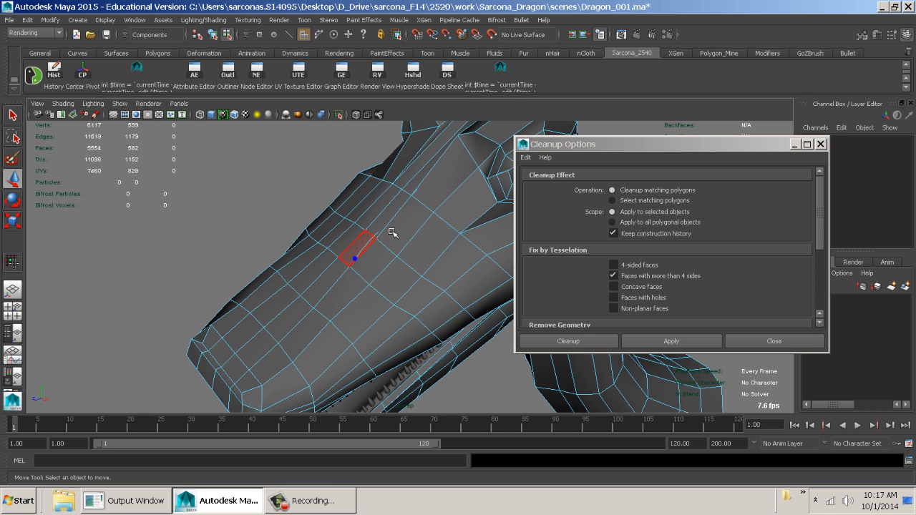
Return to object selection, enable nonmanifold geometry removal in the Cleanup options, and apply the cleanup to the head
key("F8")
left_click_drag(394, 231, 524, 254, "alt")
scroll(600, 254, "down", 2)
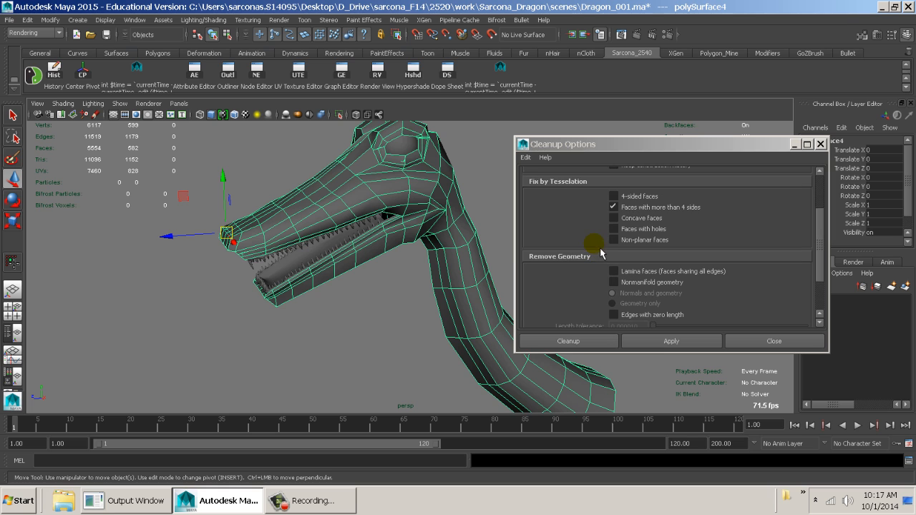
left_click(644, 282)
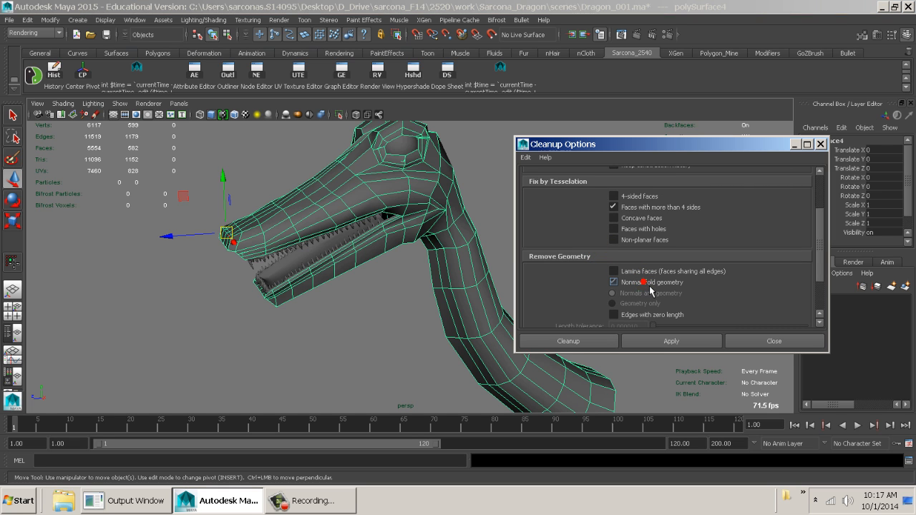
left_click(665, 345)
right_click_drag(343, 248, 566, 341, "alt")
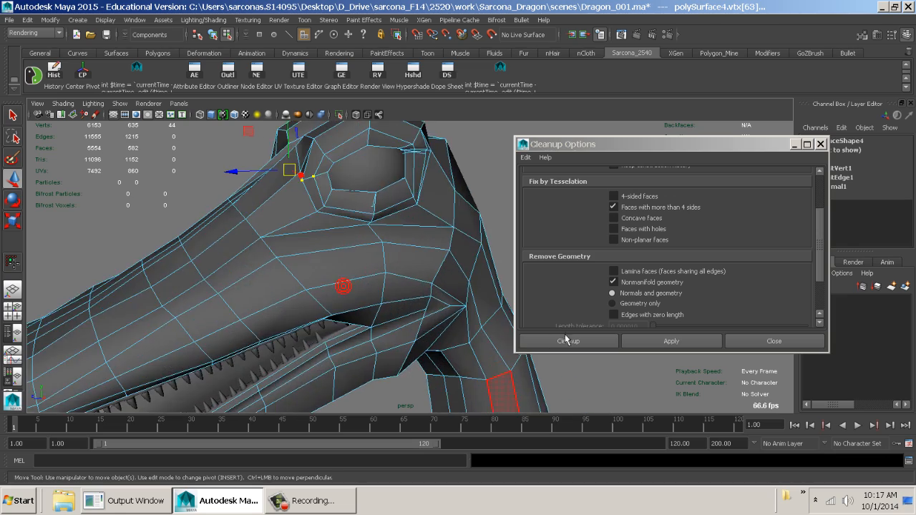
Examine the highlighted vertices around the eye corner and brow in wireframe and shaded display
left_click_drag(342, 252, 405, 266, "alt")
middle_click_drag(405, 266, 362, 255, "alt")
left_click_drag(353, 251, 319, 251, "alt")
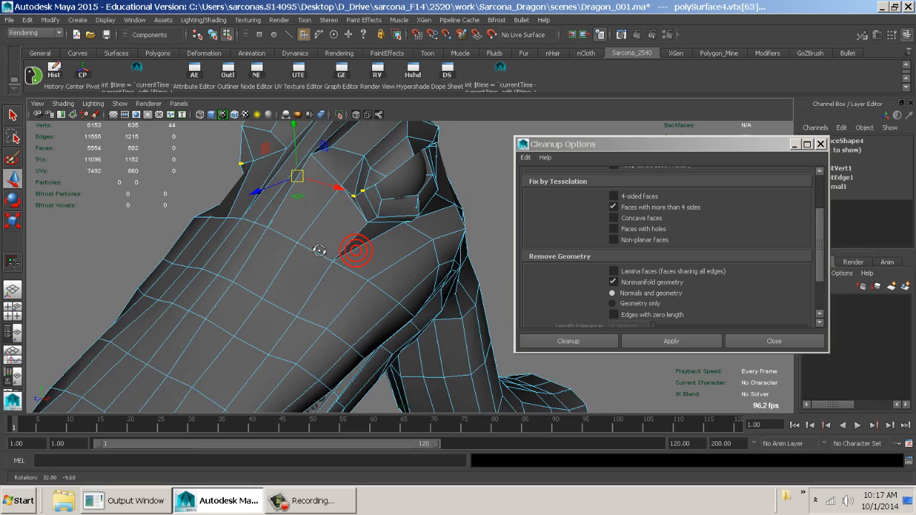
middle_click_drag(319, 251, 338, 277, "alt")
right_click_drag(337, 277, 538, 306, "alt")
middle_click_drag(349, 193, 352, 235, "alt")
right_click_drag(352, 235, 435, 261, "alt")
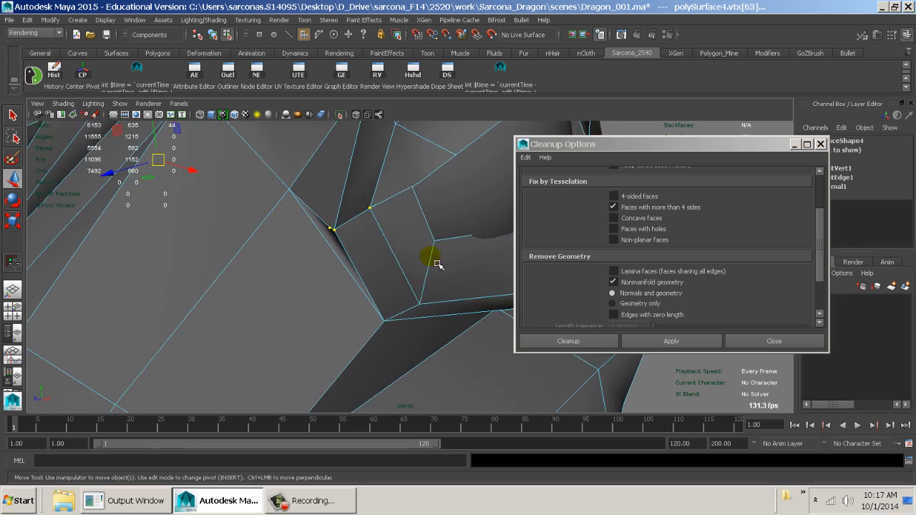
key("4")
left_click_drag(420, 244, 291, 212, "alt")
key("5")
right_click_drag(290, 212, 405, 466, "alt")
mouse_move(364, 320)
left_mouse_down("alt")
mouse_move(495, 320)
mouse_move(430, 323)
left_mouse_up("alt")
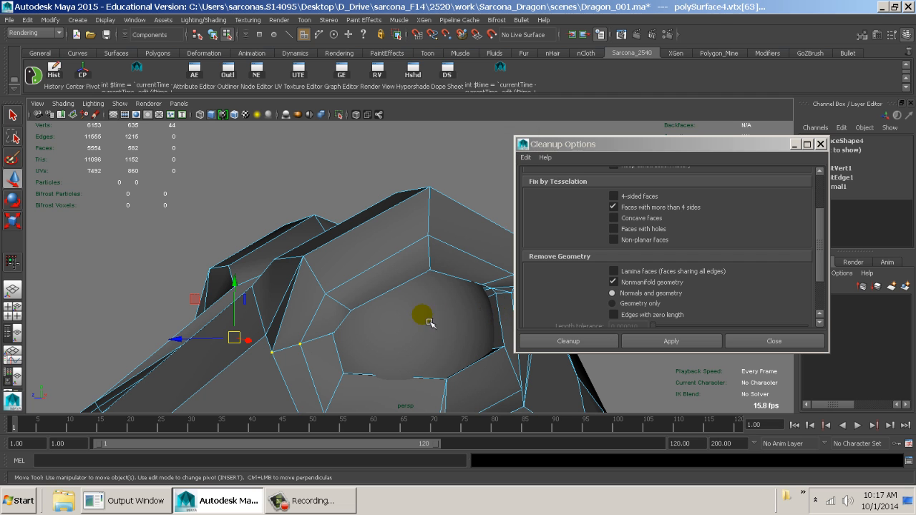
Close the Cleanup options and undo the cleanup and the preceding edits as far back as the history allows
left_click(772, 346)
key("z")
key("z")
key("z")
key("z")
key("z")
key("z")
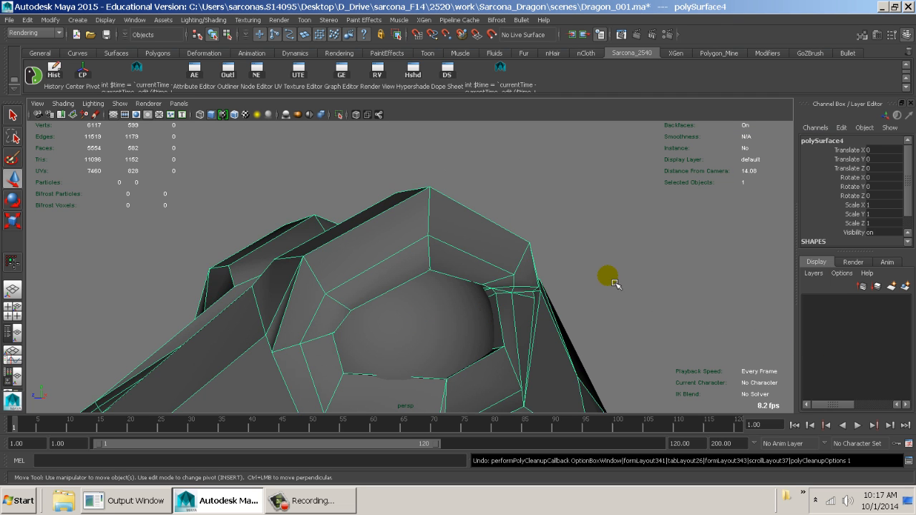
key("z")
key("z")
key("z")
key("z")
key("z")
key("z")
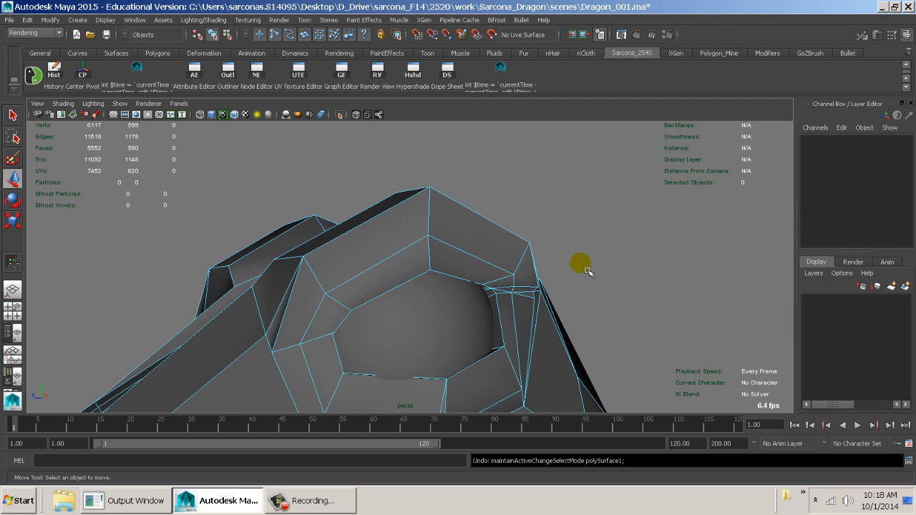
key("z")
key("z")
key("z")
key("z")
key("z")
key("z")
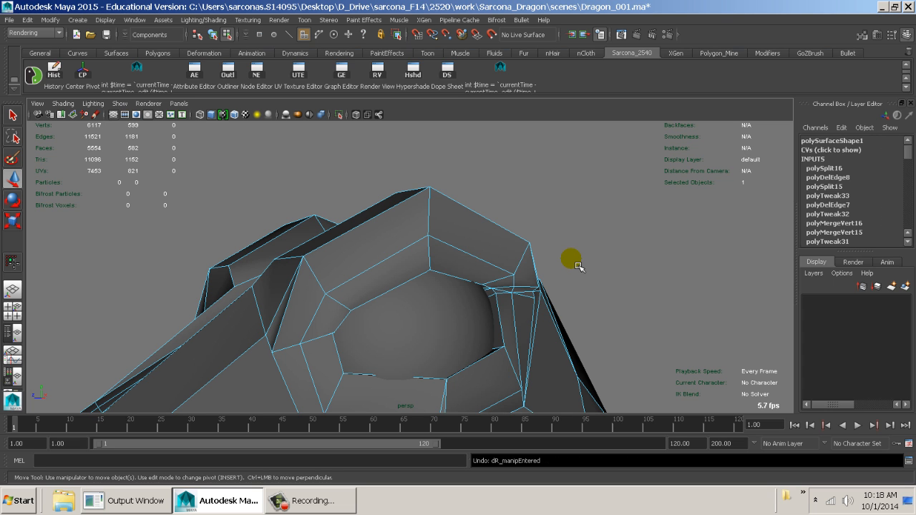
key("z")
key("z")
key("z")
key("z")
key("z")
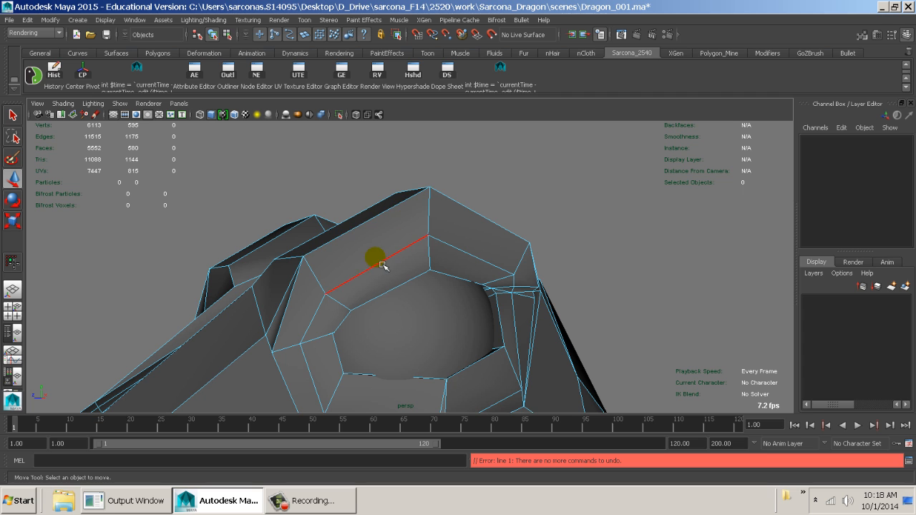
Reopen the saved scene Dragon_001.ma, discarding the unsaved changes
key("F8")
left_click(405, 245)
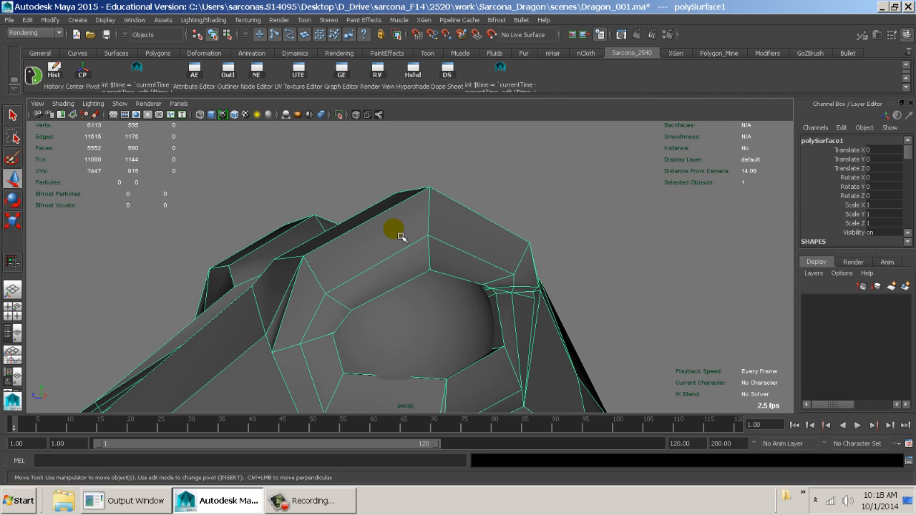
key("ctrl+o")
double_click(292, 151)
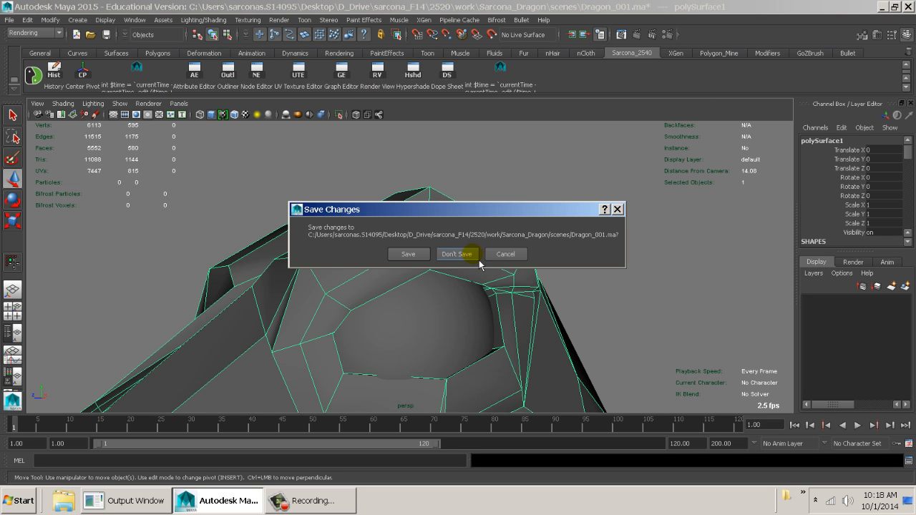
left_click(458, 253)
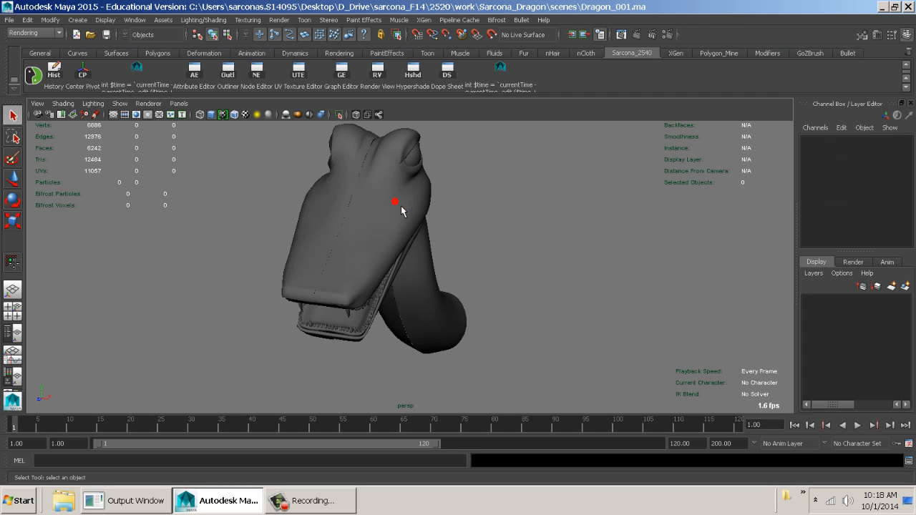
Delete the mirrored half of the dragon's head and neck, keeping the original half and the mouth interior
left_click(401, 207)
left_click(310, 197)
key("Delete")
Select the remaining half's open border edges along the centre line, excluding the neck opening, and show them in the wireframe top view
left_click(369, 237)
left_click_drag(368, 237, 395, 262, "alt")
scroll(398, 262, "up", 2)
right_click_drag(410, 219, 396, 196)
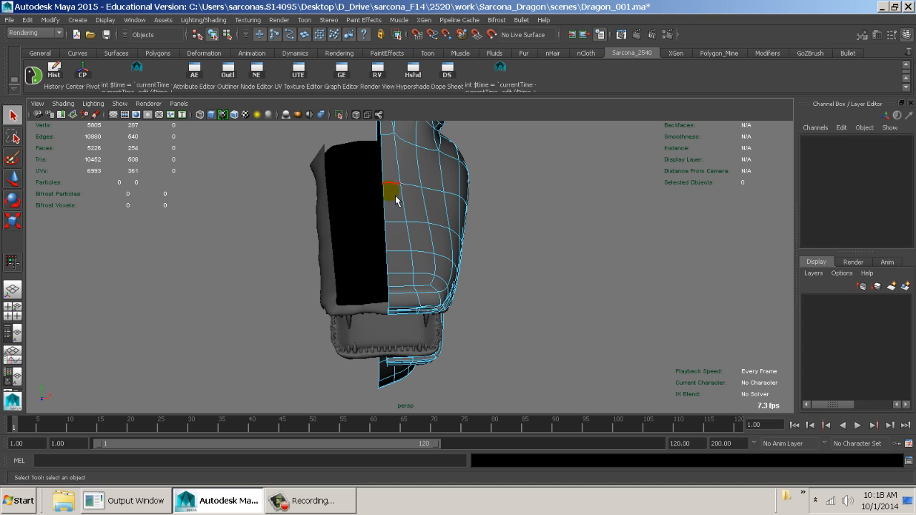
double_click(395, 196)
left_click_drag(395, 196, 481, 107, "alt")
key("w")
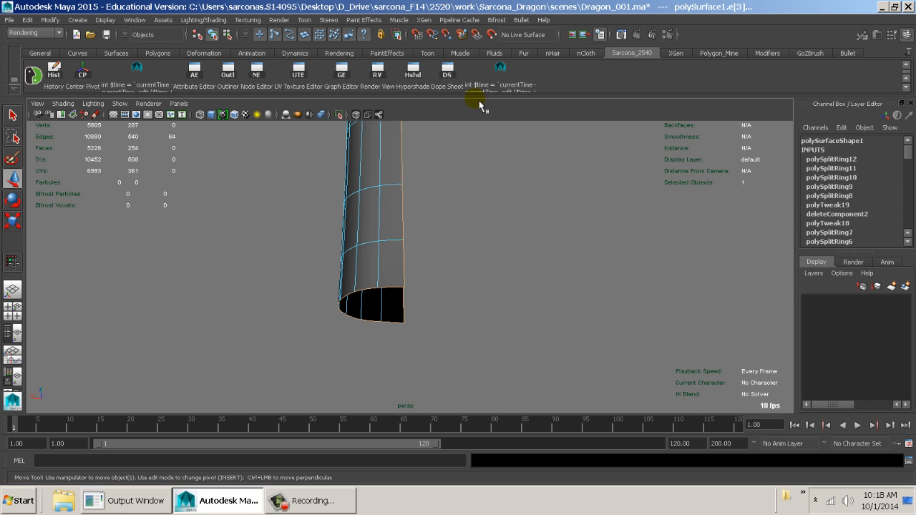
left_click_drag(345, 342, 462, 233, "alt")
left_click_drag(518, 256, 474, 240, "alt")
key("space")
key("4")
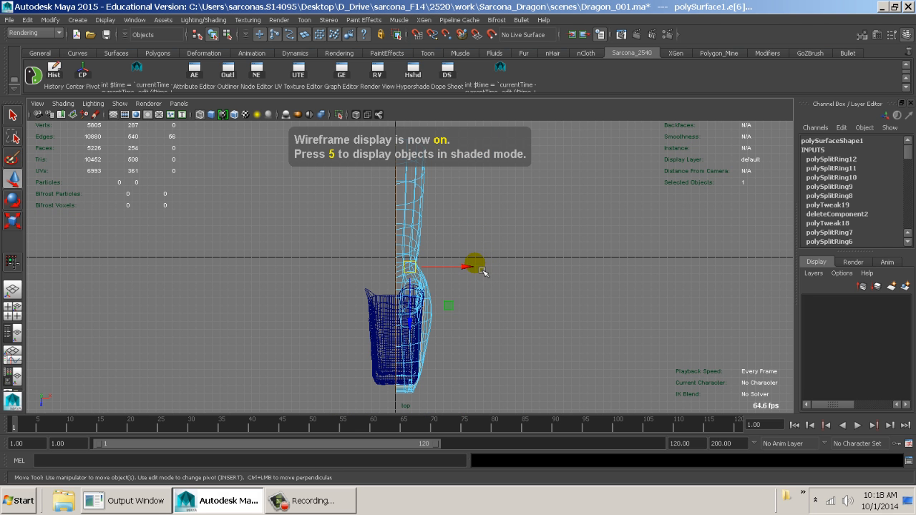
Deselect the off-centre edges, snap the centre-line edges to the grid's centre line, and return to the shaded perspective view
left_click_drag(482, 271, 358, 268)
key("ctrl+z")
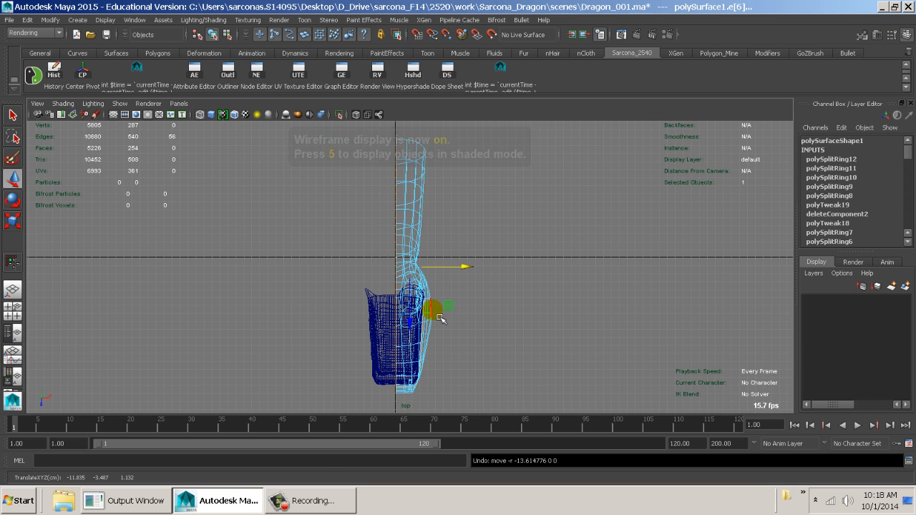
left_click_drag(442, 292, 415, 386)
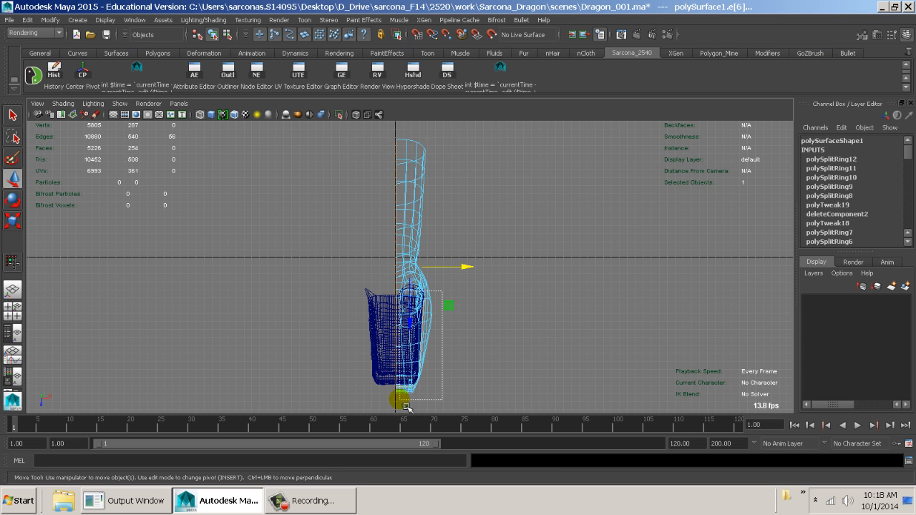
right_click_drag(368, 244, 432, 305, "alt")
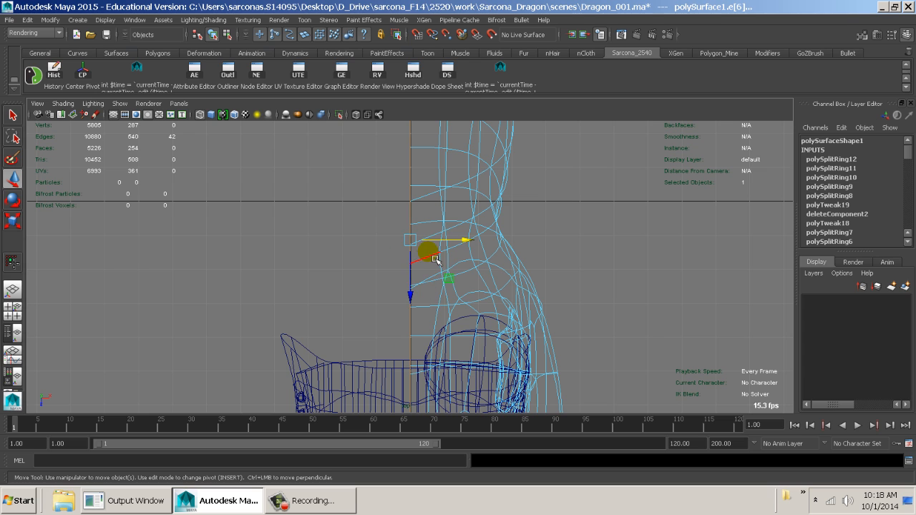
left_click_drag(444, 247, 415, 252)
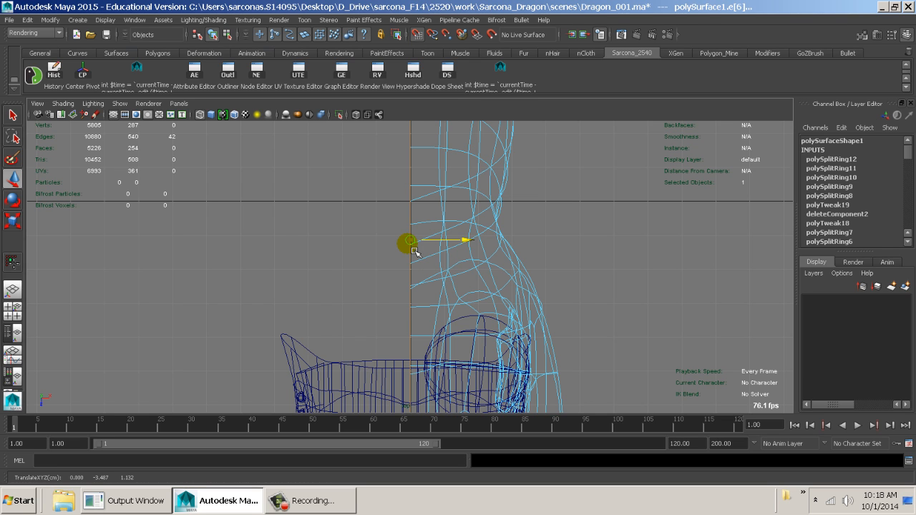
left_click(280, 211)
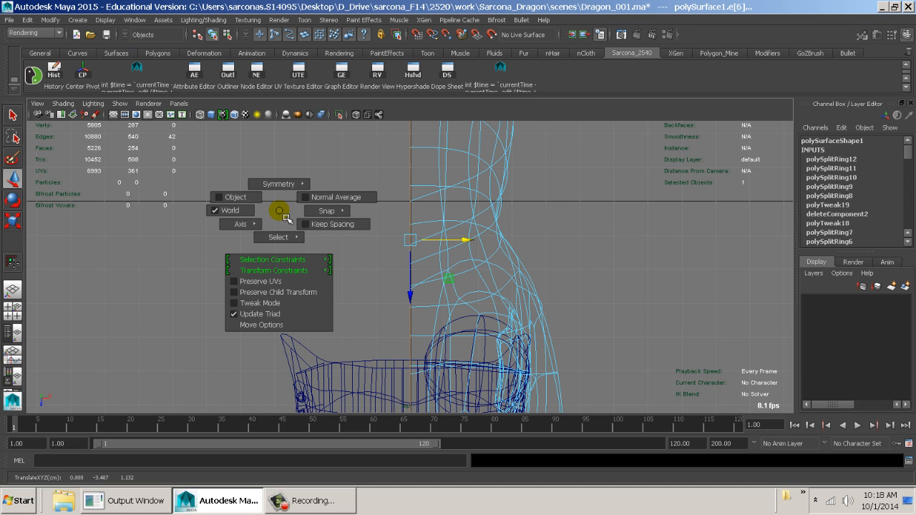
key("space")
key("5")
Return to object selection and snap the head half's pivot onto its centre border edge at the neck
right_click(453, 201)
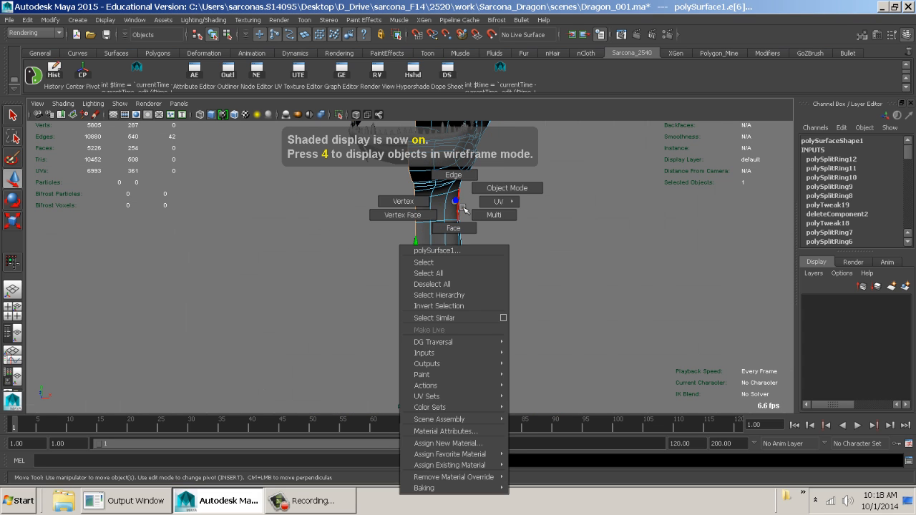
right_click_drag(461, 207, 497, 189)
left_click(444, 208)
left_click_drag(412, 216, 431, 307, "alt")
key("d")
key("c")
middle_click(429, 308)
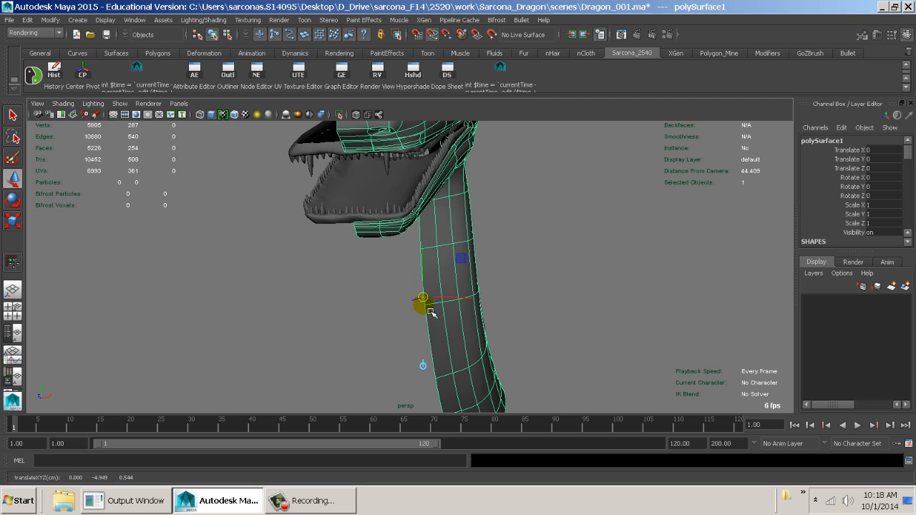
Mirror the head half in the -X direction with Merge with the original and Merge vertices enabled
key("space")
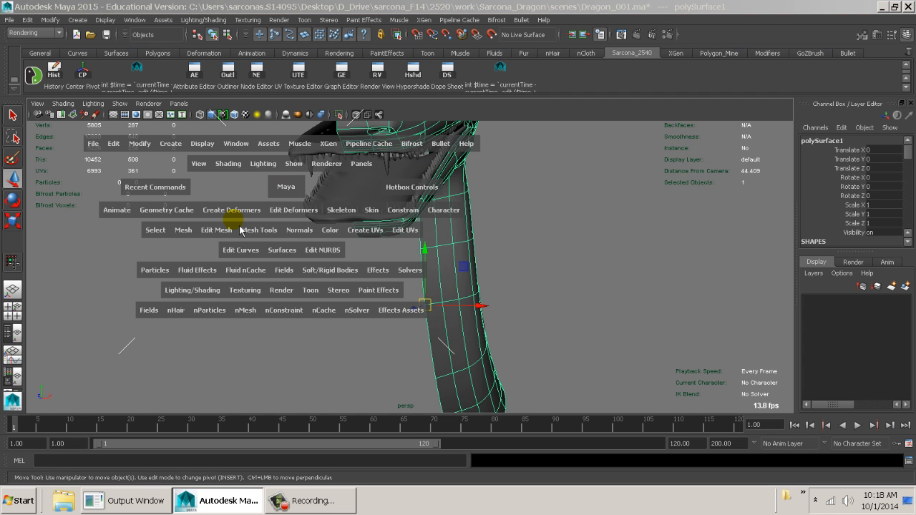
left_click(188, 230)
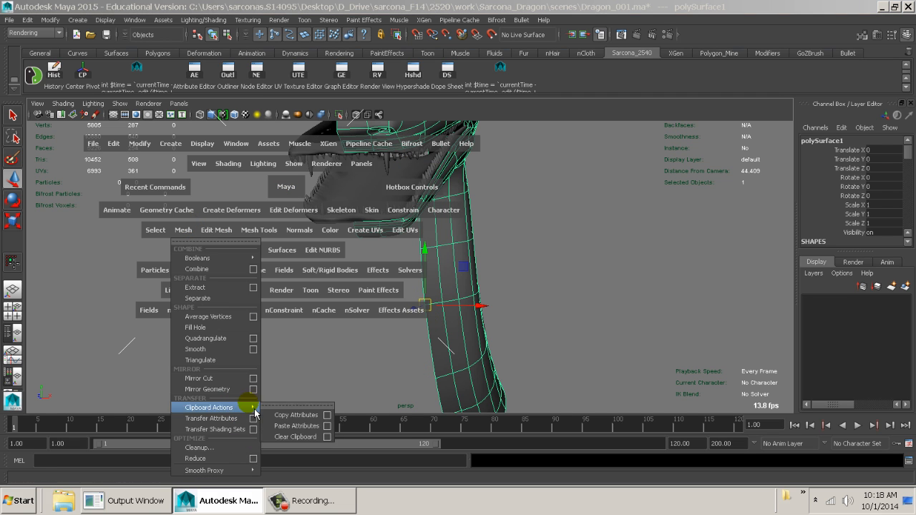
left_click(253, 389)
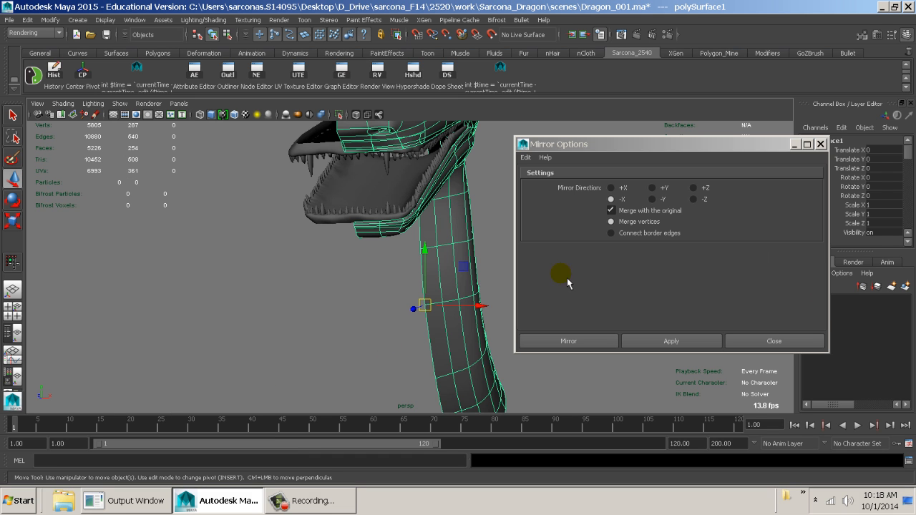
left_click(599, 340)
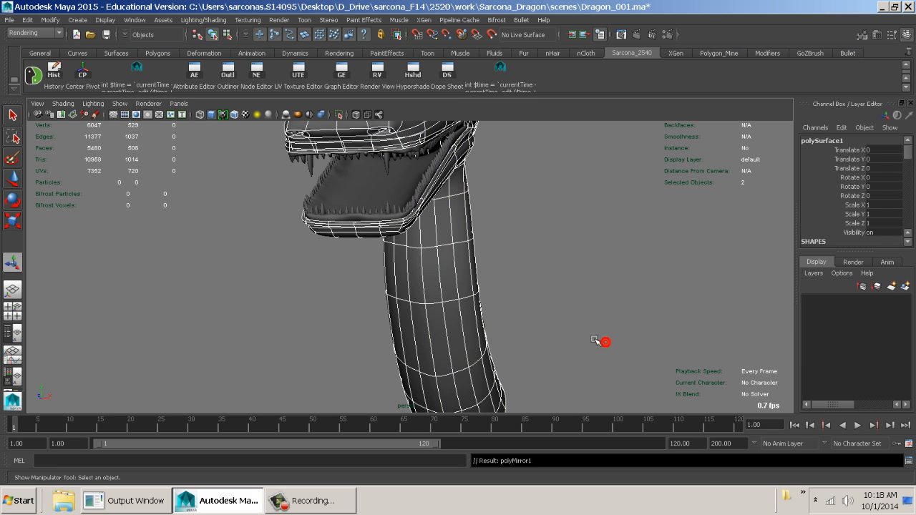
Inspect the mirrored snout, jaw and neck in unsmoothed and smoothed display
middle_click_drag(490, 216, 491, 278, "alt")
left_click(491, 277)
key("1")
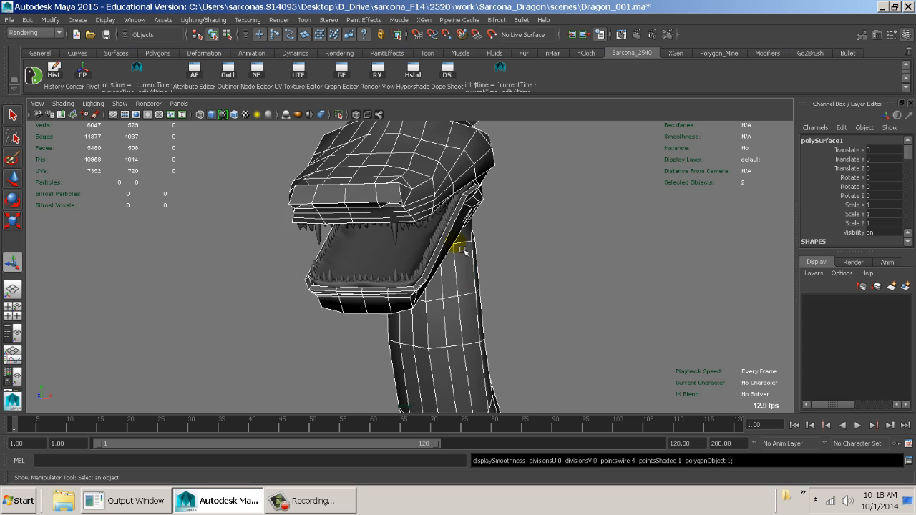
left_click_drag(465, 252, 494, 311, "alt")
right_click_drag(494, 312, 586, 344, "alt")
key("3")
left_click_drag(572, 312, 484, 254, "alt")
Select the mirrored head and set its mirror operation's merge threshold to 0.01
left_click(489, 247)
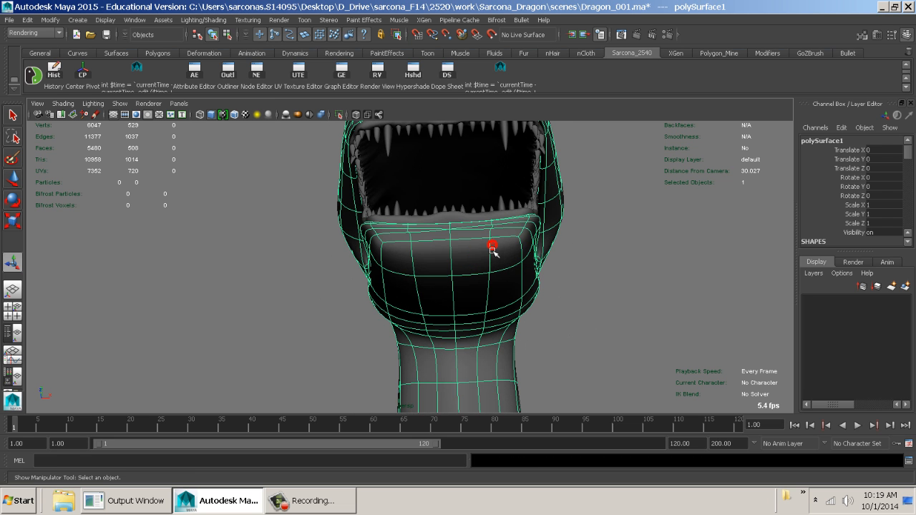
scroll(865, 204, "down", 3)
left_click(858, 198)
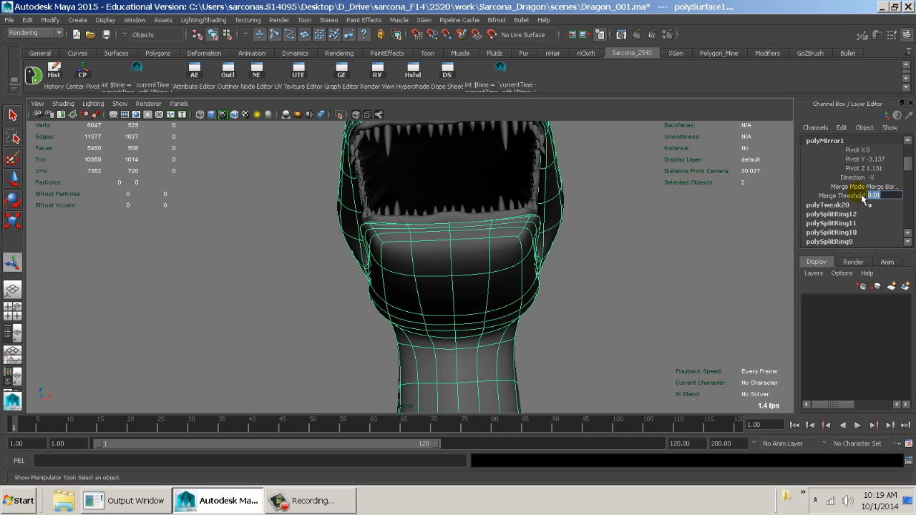
Return to object selection, clear the selection and inspect the centre seam across the snout and forehead
left_click_drag(546, 282, 497, 269, "alt")
right_click_drag(487, 255, 536, 221)
left_click(607, 207)
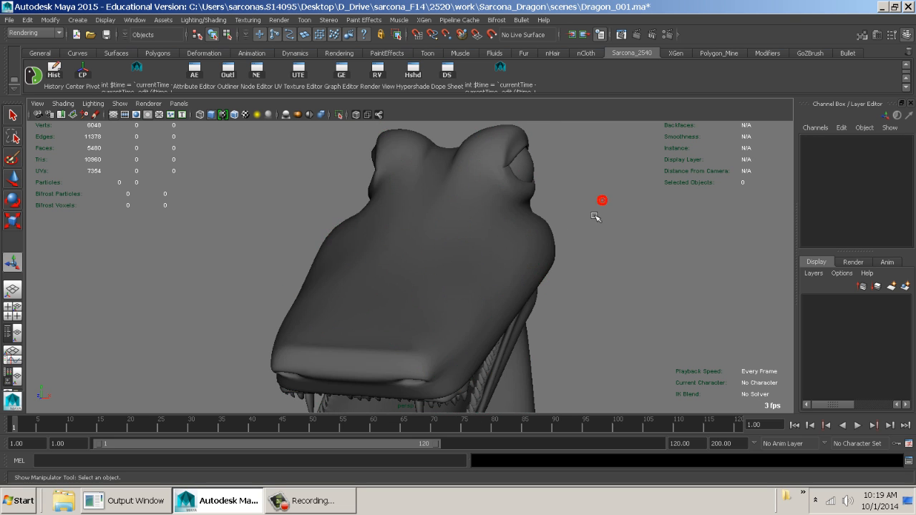
left_click_drag(584, 217, 458, 300, "alt")
left_click_drag(479, 317, 462, 245, "alt")
Examine the eye corner's topology in unsmoothed and smoothed display, and look over the whole head and neck
left_click(465, 249)
right_click_drag(461, 244, 624, 233, "alt")
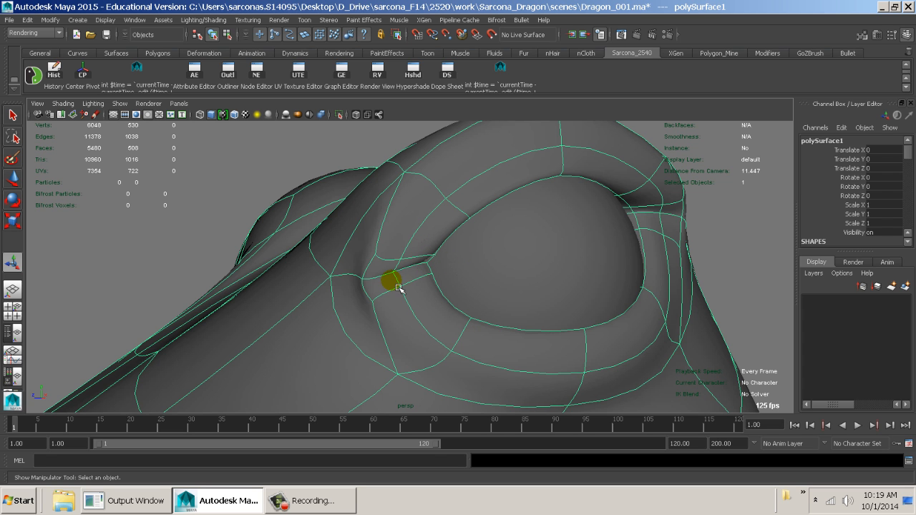
key("1")
key("3")
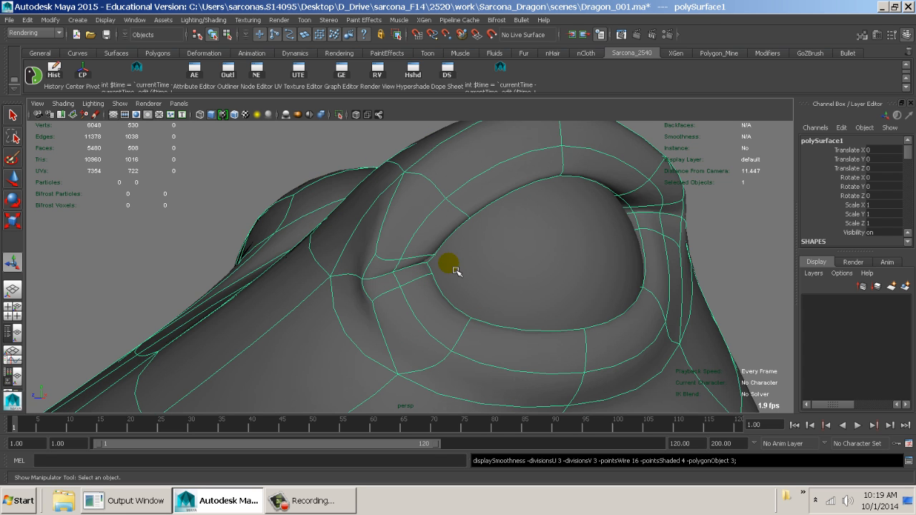
left_click_drag(621, 292, 515, 286, "alt")
right_click_drag(515, 287, 231, 215, "alt")
left_click_drag(392, 260, 431, 277, "alt")
middle_click_drag(432, 278, 424, 244, "alt")
right_click_drag(399, 219, 343, 251, "alt")
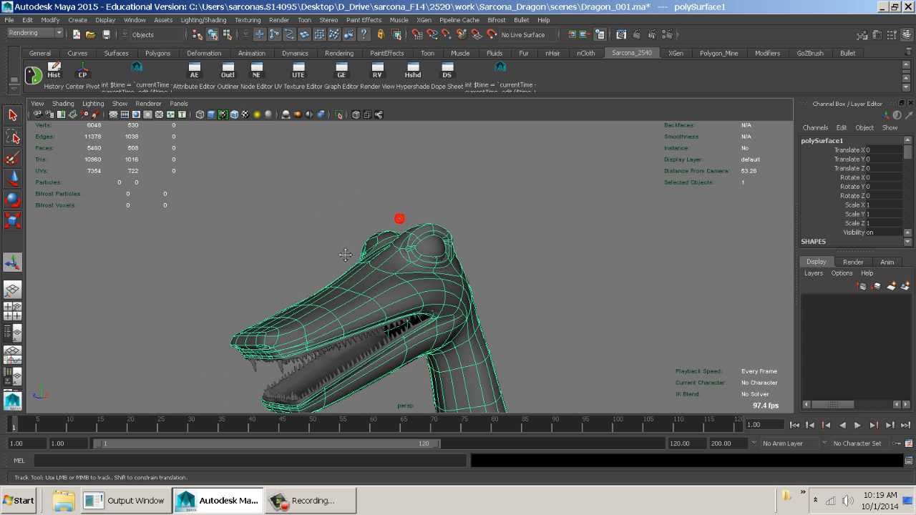
middle_click_drag(343, 251, 316, 148, "alt")
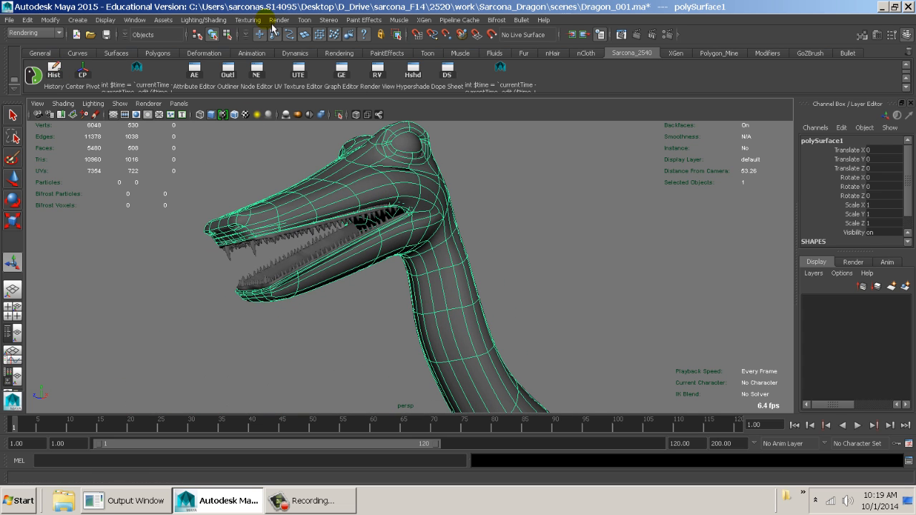
Apply Cleanup to the head for faces with more than four sides and nonmanifold geometry, using Normals and geometry
key("space")
left_click(218, 209)
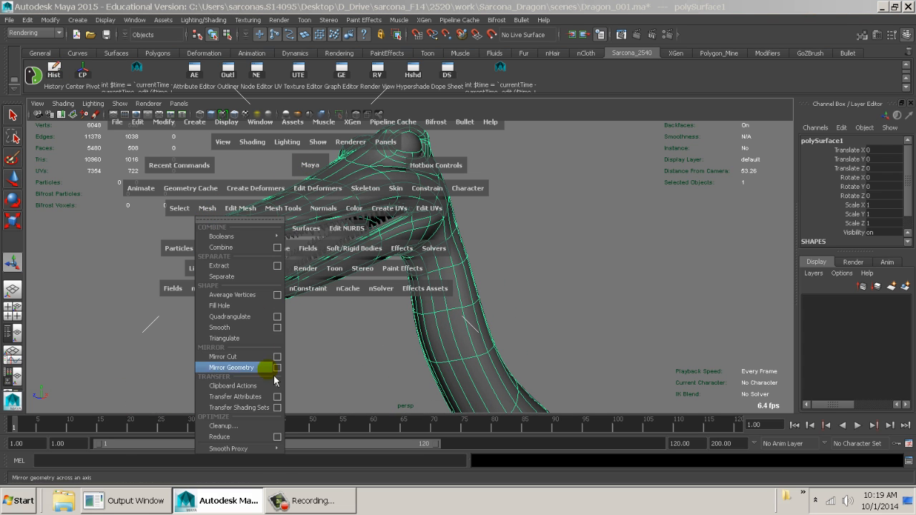
left_click(279, 427)
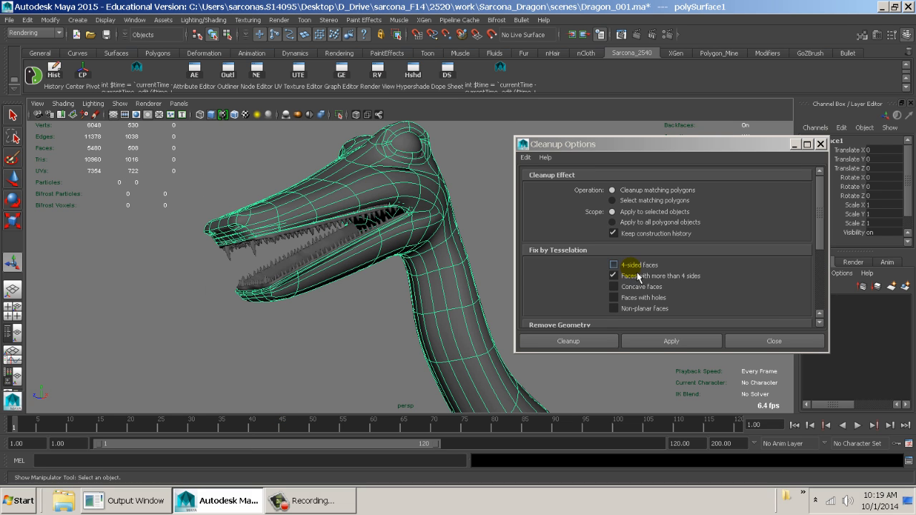
scroll(638, 277, "down", 2)
left_click(649, 341)
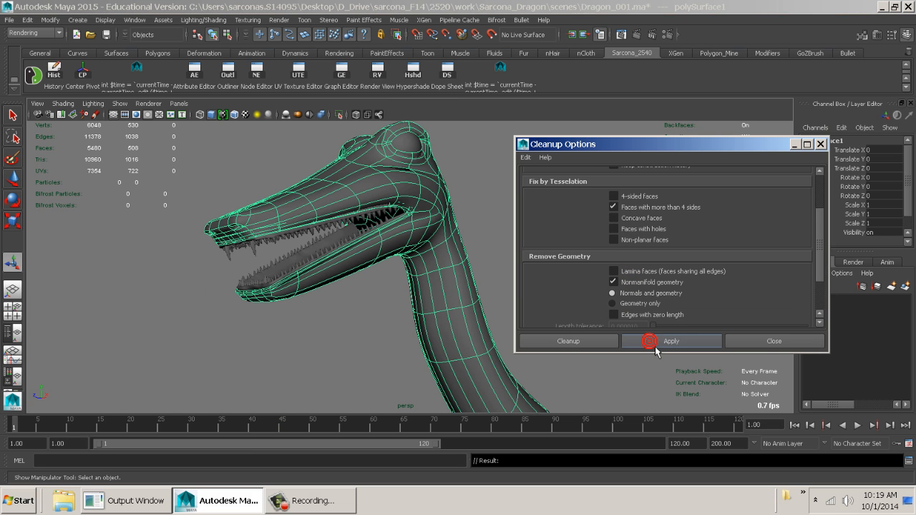
Close the Cleanup options, look over the cleaned head and neck, and save the scene as Dragon_001_002.ma
mouse_move(448, 271)
left_mouse_down("alt")
mouse_move(435, 311)
mouse_move(490, 262)
mouse_move(407, 219)
mouse_move(498, 217)
mouse_move(409, 209)
mouse_move(435, 255)
left_mouse_up("alt")
key("4")
key("6")
left_click(787, 341)
right_click_drag(435, 255, 590, 273, "alt")
left_click_drag(499, 244, 477, 217, "alt")
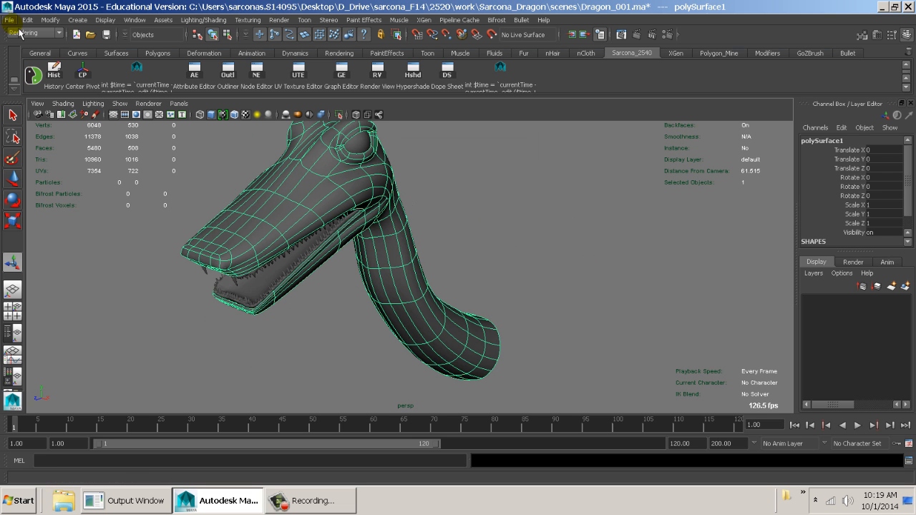
left_click(9, 19)
left_click(36, 72)
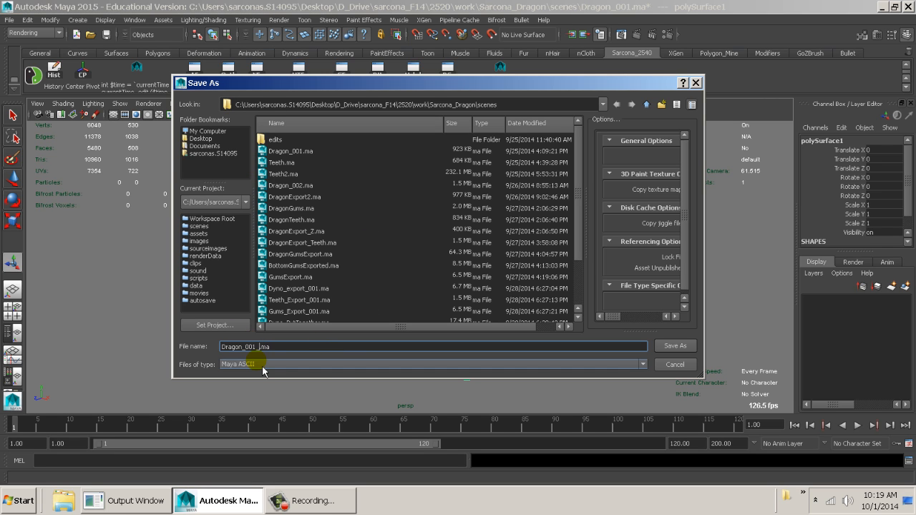
key("Return")
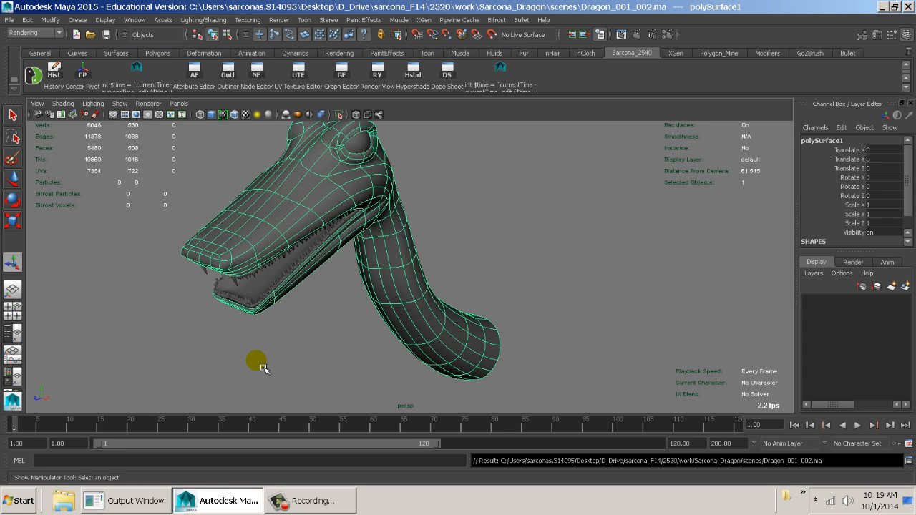
Run the RoadKill script on the selected head, unwrap it with Live Unwrap enabled, and maximize the Roadkill window
left_click_drag(354, 249, 339, 267, "alt")
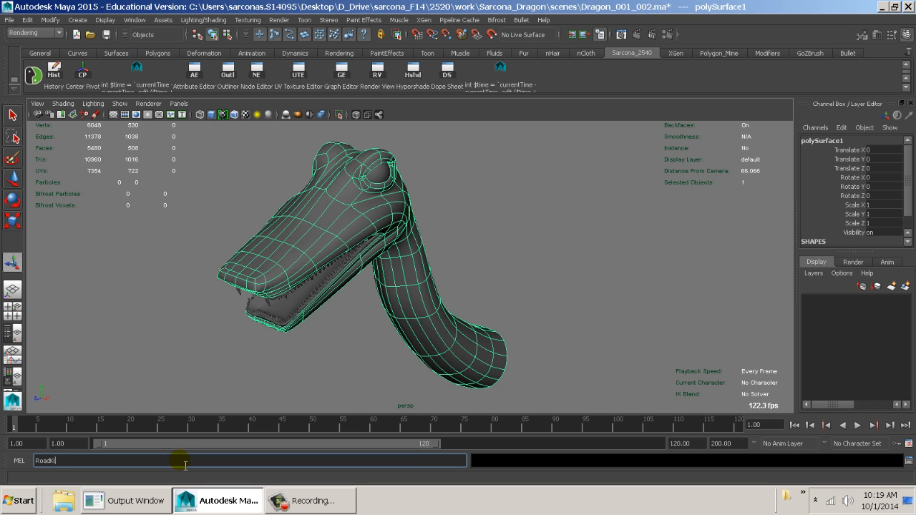
left_click(184, 462)
type("RoadKill")
key("Return")
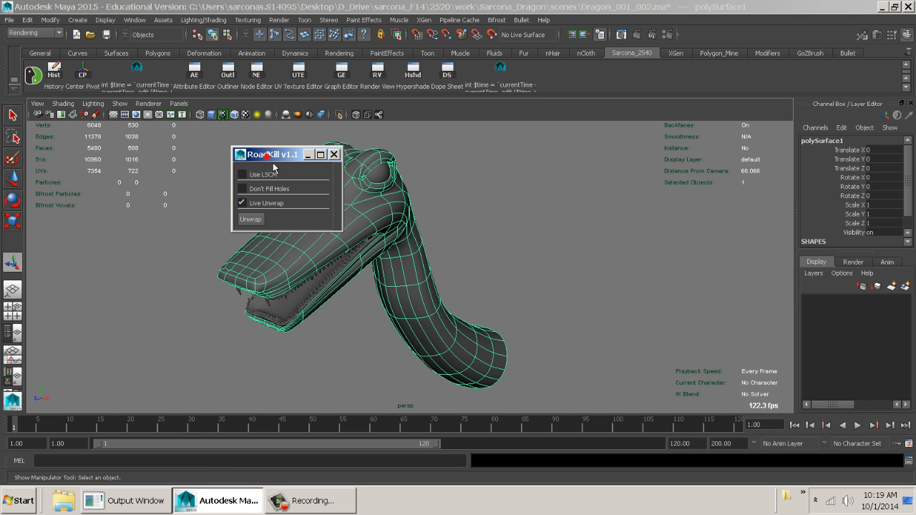
left_click_drag(265, 155, 137, 154)
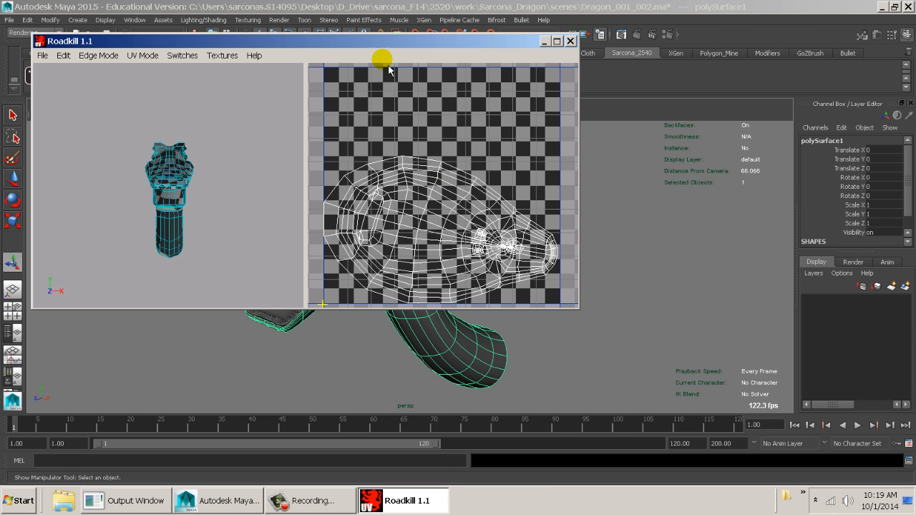
double_click(383, 41)
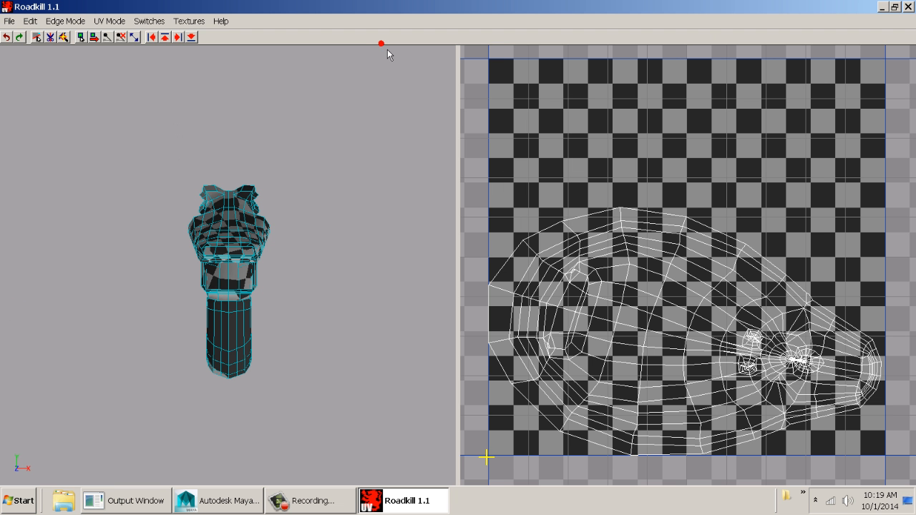
View the head in profile and switch Roadkill to edge selection mode
left_click_drag(421, 271, 627, 302, "alt")
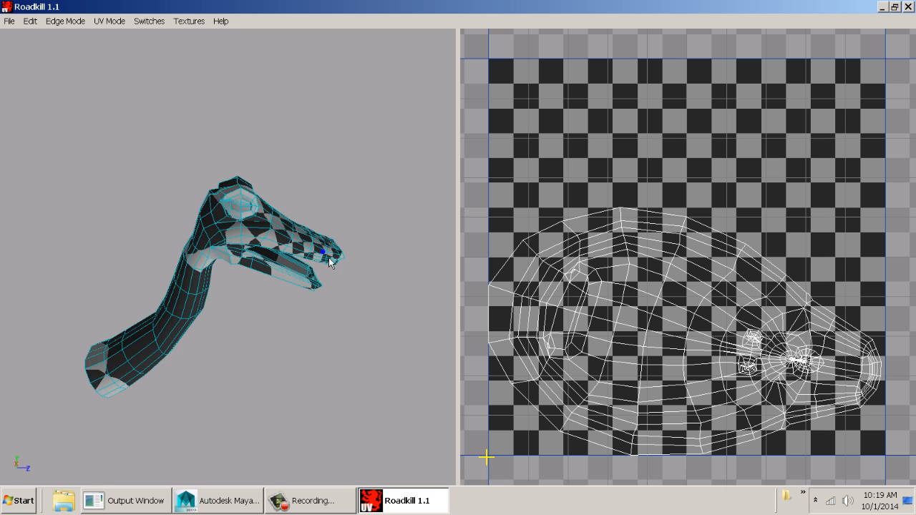
right_click_drag(328, 257, 336, 293, "alt")
left_click_drag(231, 284, 300, 255, "alt")
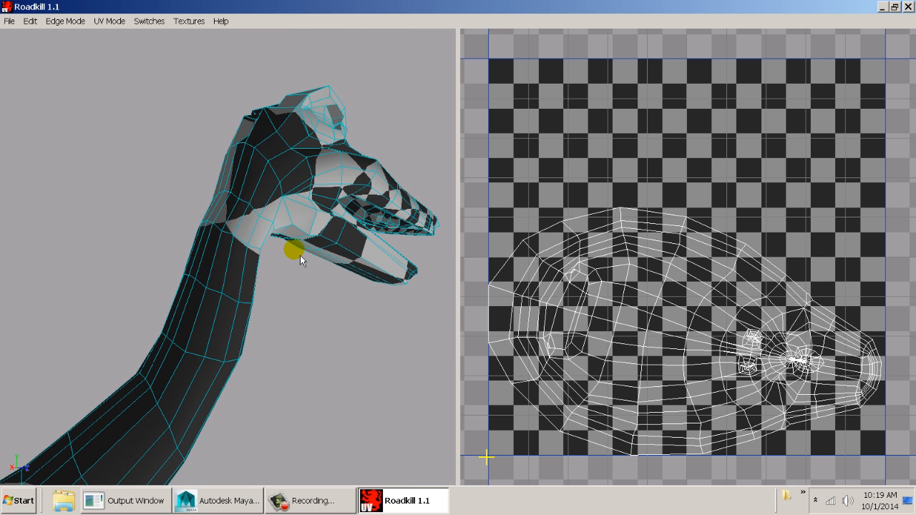
left_click(88, 26)
left_click(89, 34)
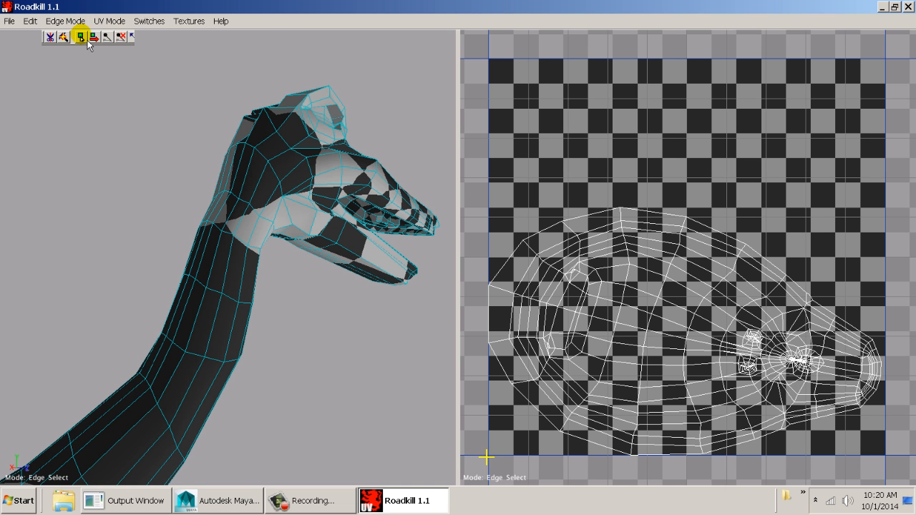
Cut a UV seam along the edge loop across the upper jaw, in front of the eyes
middle_click_drag(308, 367, 388, 279, "alt")
left_click_drag(381, 284, 324, 284, "alt")
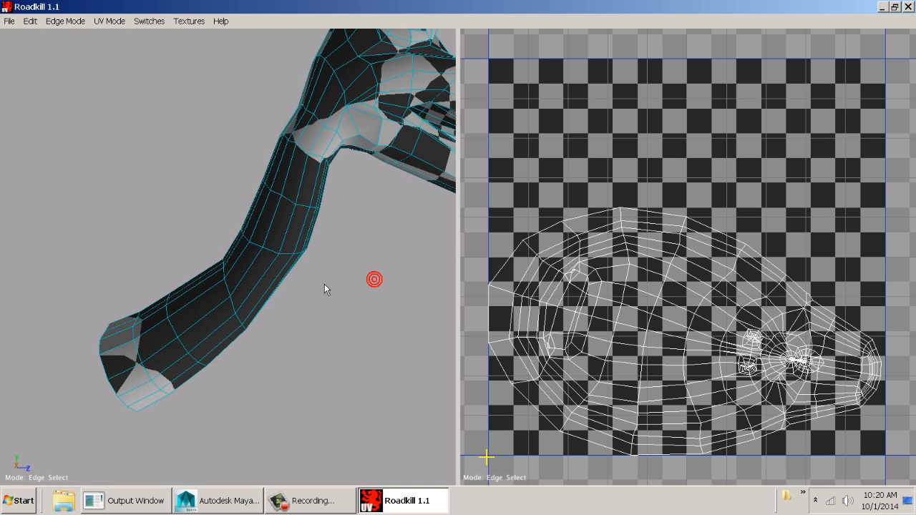
middle_click_drag(326, 261, 261, 322, "alt")
mouse_move(261, 323)
left_mouse_down("alt")
mouse_move(301, 339)
mouse_move(190, 379)
mouse_move(126, 377)
mouse_move(270, 358)
mouse_move(277, 321)
left_mouse_up("alt")
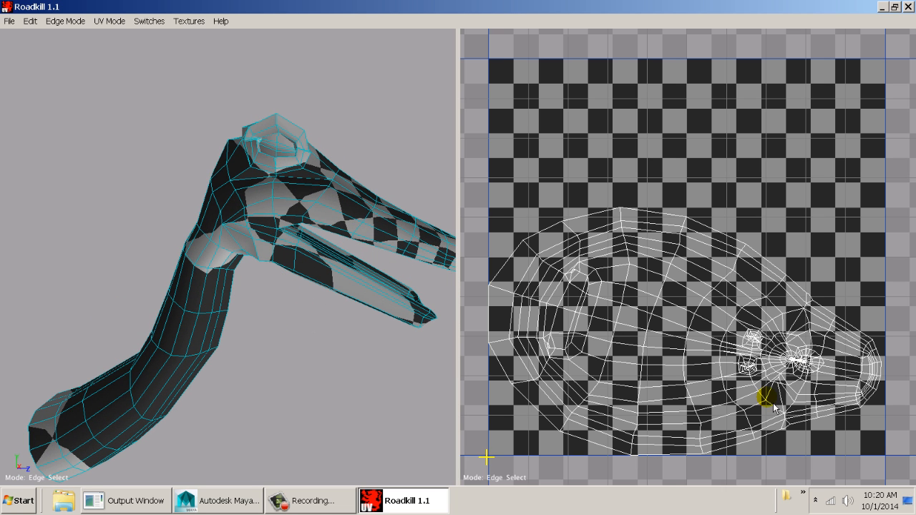
left_click_drag(281, 346, 423, 339, "alt")
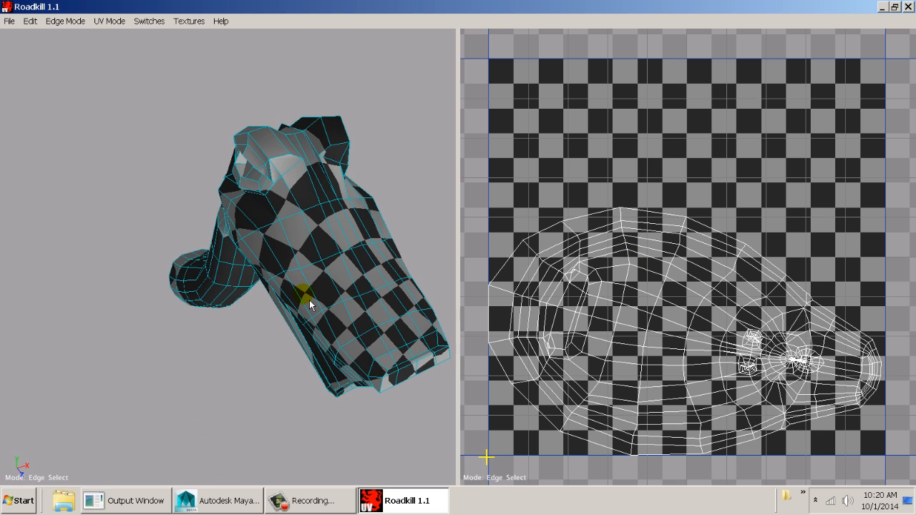
left_click_drag(214, 300, 350, 252, "alt")
right_click_drag(253, 283, 313, 331, "alt")
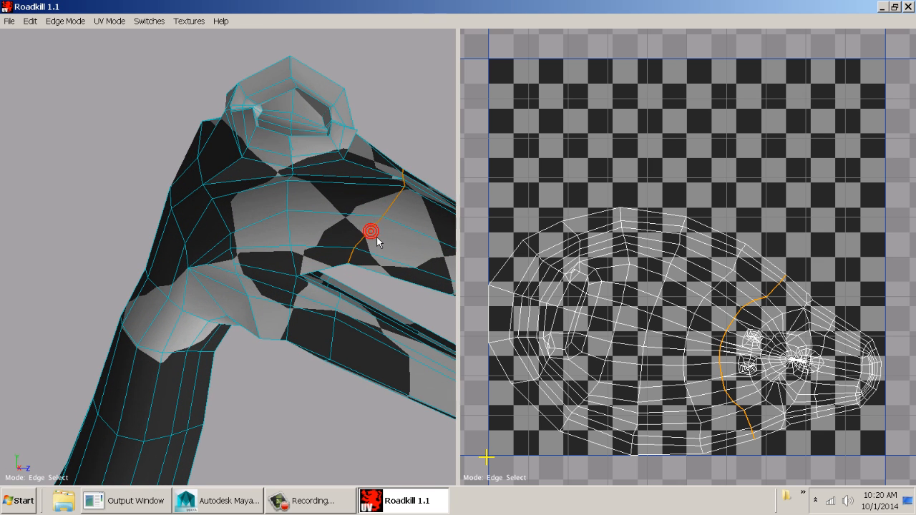
left_click_drag(349, 293, 373, 288, "alt")
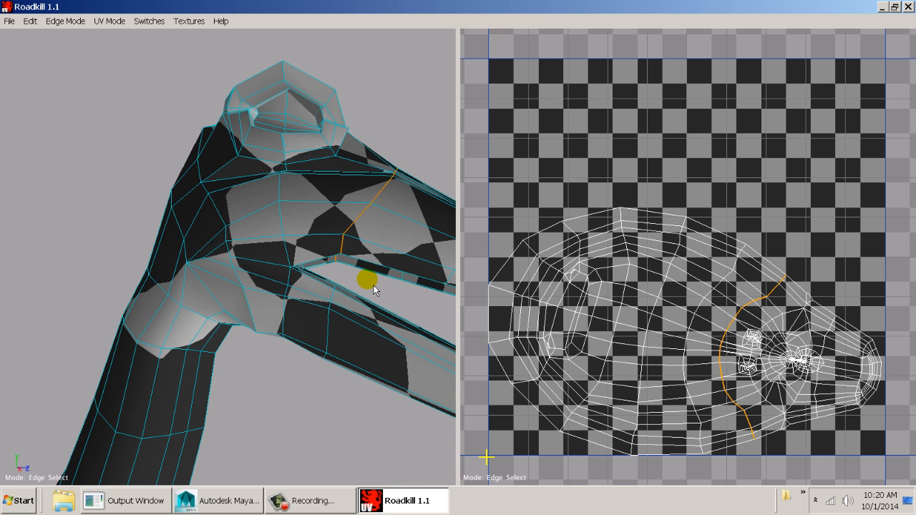
key("c")
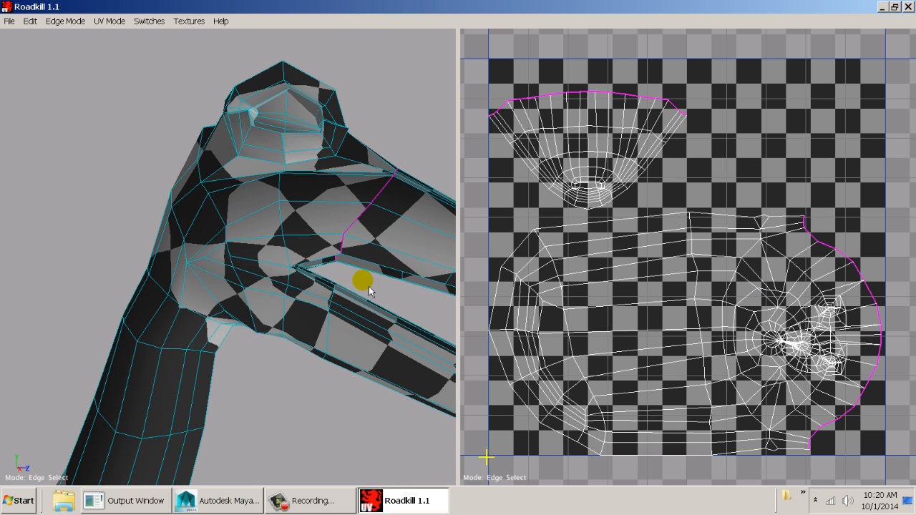
Cut UV seams along the edge loop around the lower jaw near the mouth corner and around the neck just below the head
double_click(334, 326)
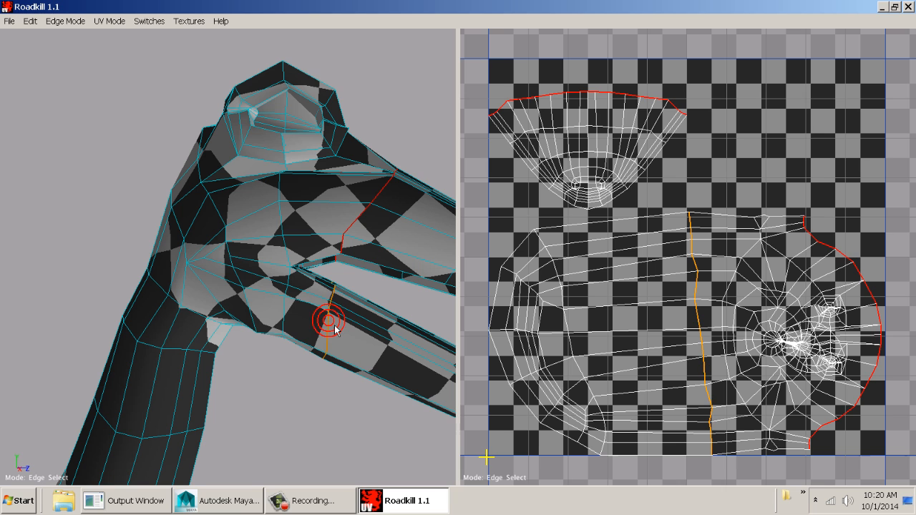
key("c")
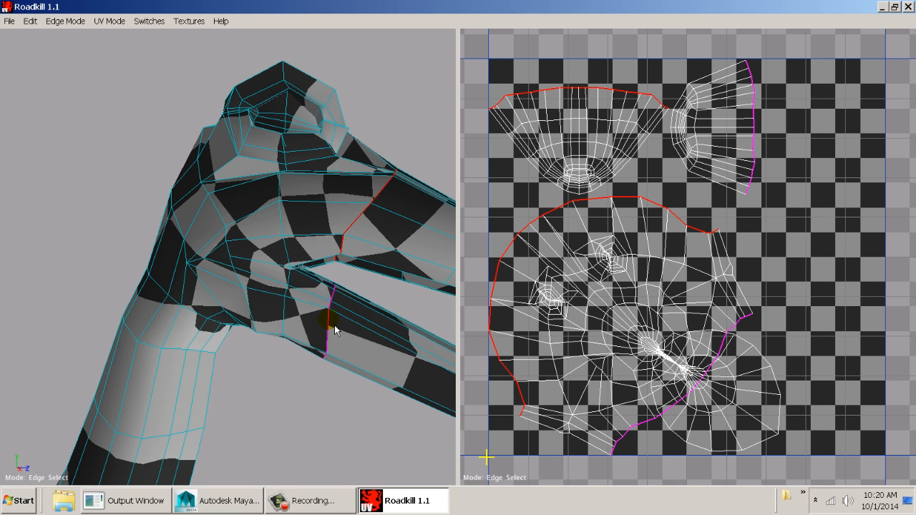
left_click_drag(314, 406, 339, 448, "alt")
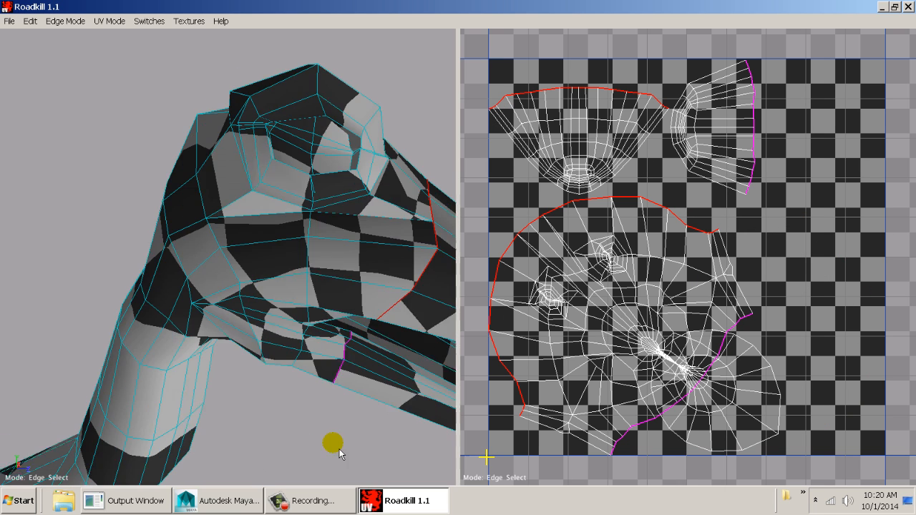
right_click_drag(339, 447, 328, 444, "alt")
left_click_drag(329, 449, 228, 318, "alt")
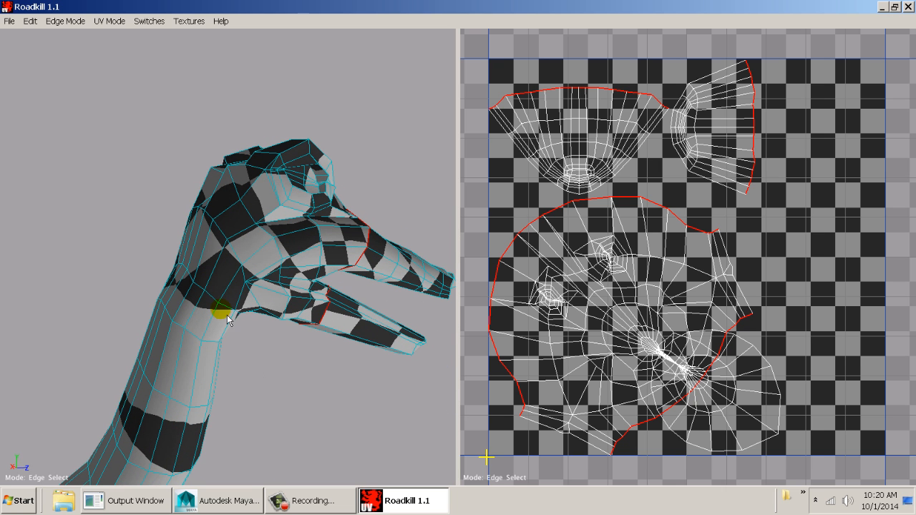
key("c")
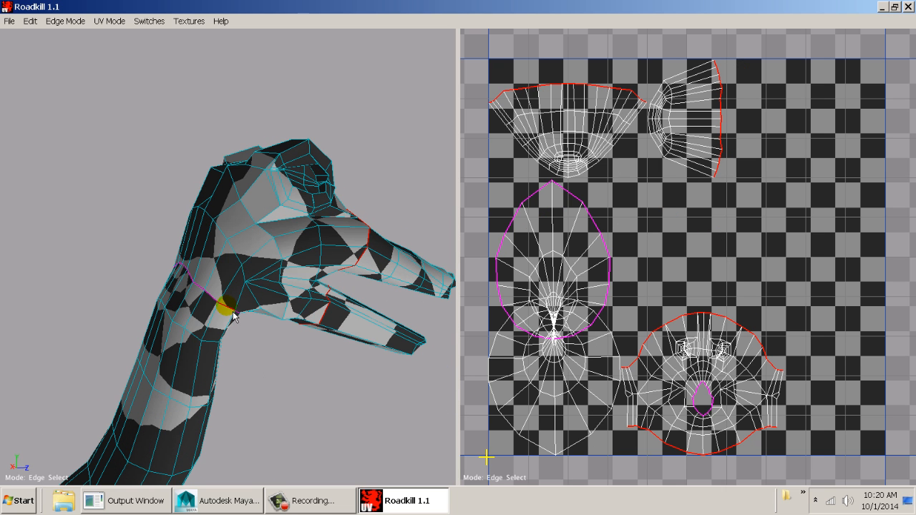
Cut a UV seam along the centre line up the back of the neck and over the top of the head
left_click_drag(289, 363, 490, 349, "alt")
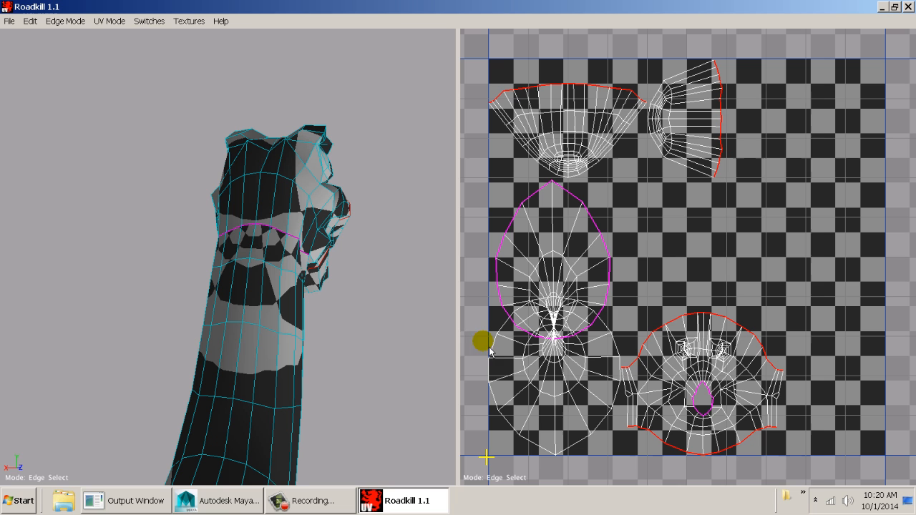
left_click(259, 250)
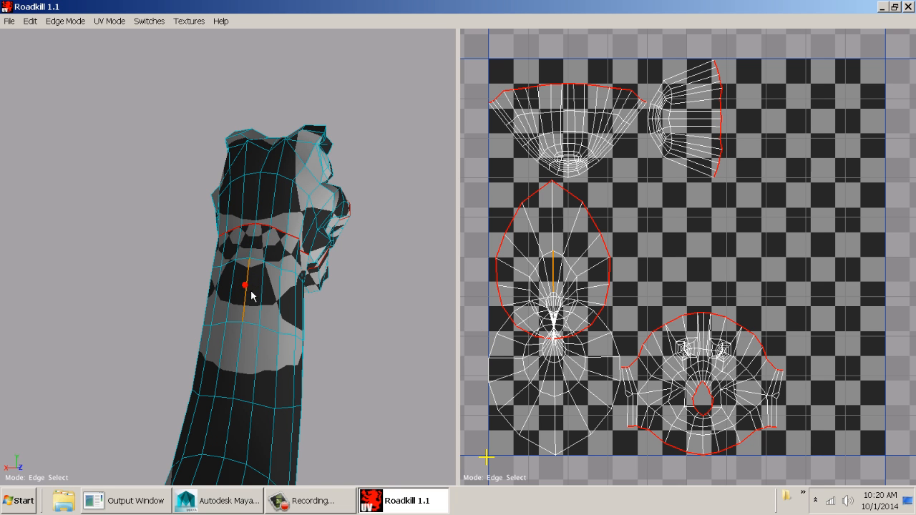
double_click(250, 291)
mouse_move(411, 339)
left_mouse_down("alt")
mouse_move(140, 320)
mouse_move(137, 286)
mouse_move(348, 352)
mouse_move(235, 396)
mouse_move(215, 390)
mouse_move(402, 376)
mouse_move(455, 343)
mouse_move(397, 335)
left_mouse_up("alt")
key("c")
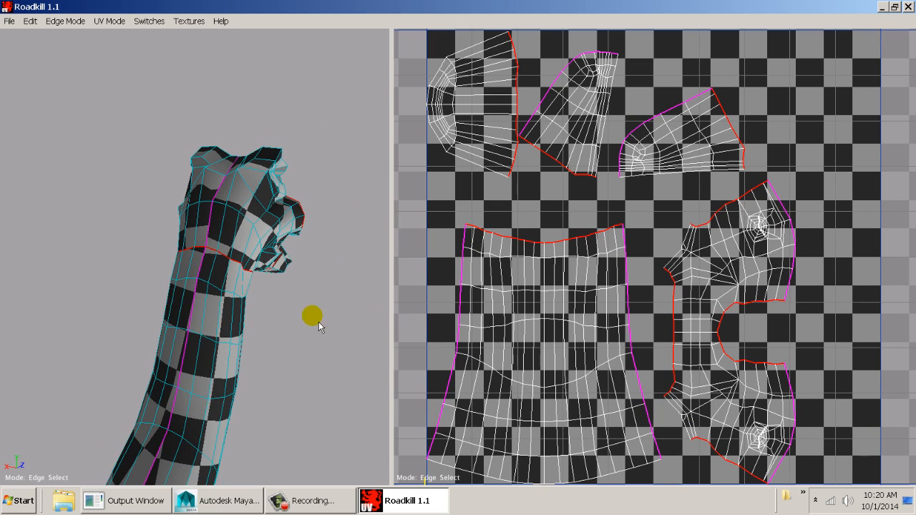
Cut a UV seam along the centre line of the lower jaw's underside and down the front of the neck
left_click_drag(319, 326, 107, 297, "alt")
right_click_drag(107, 297, 240, 308, "alt")
left_click_drag(240, 307, 149, 276, "alt")
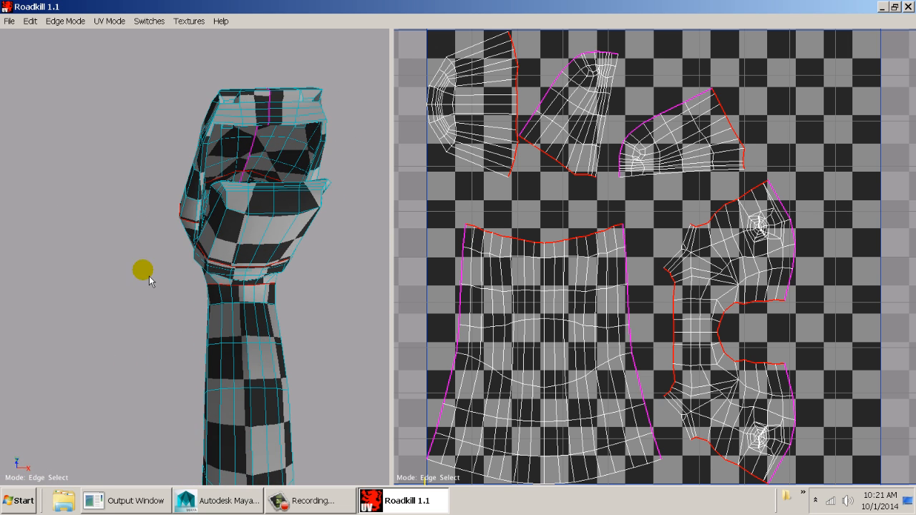
double_click(270, 237)
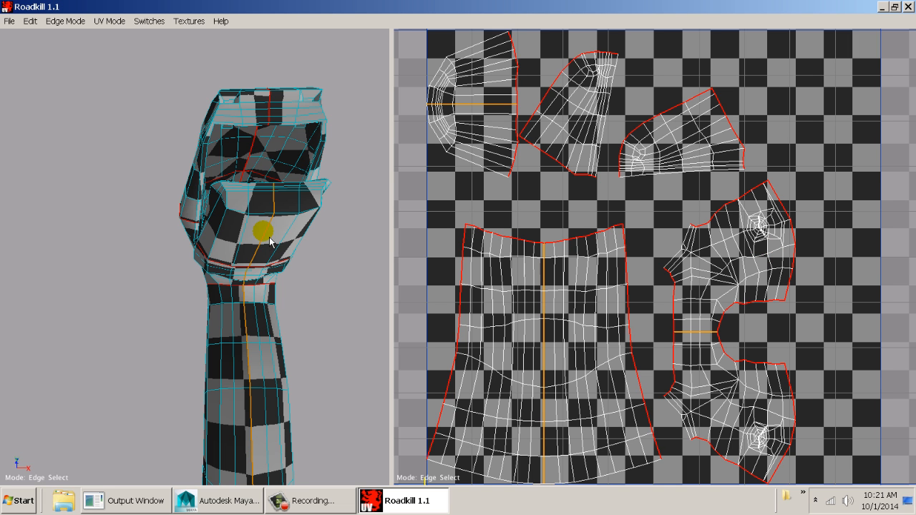
key("c")
left_click_drag(324, 307, 326, 274, "alt")
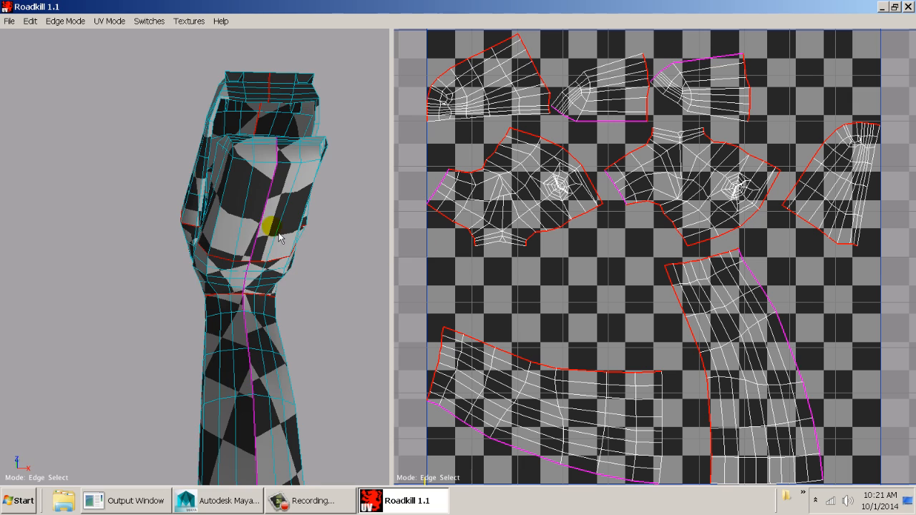
Weld the seam down the front of the neck to rejoin the neck halves into one UV shell
left_click_drag(279, 238, 267, 264, "alt")
left_click(269, 264)
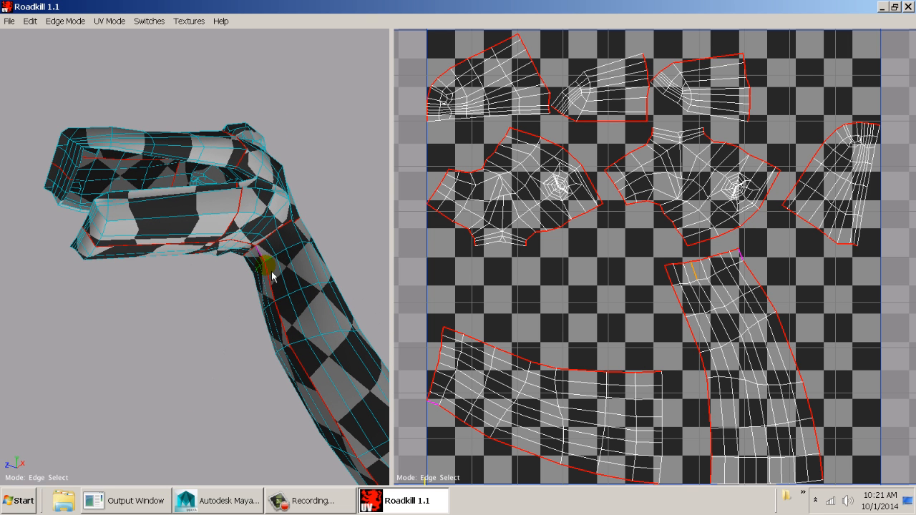
middle_click_drag(483, 370, 529, 276, "alt")
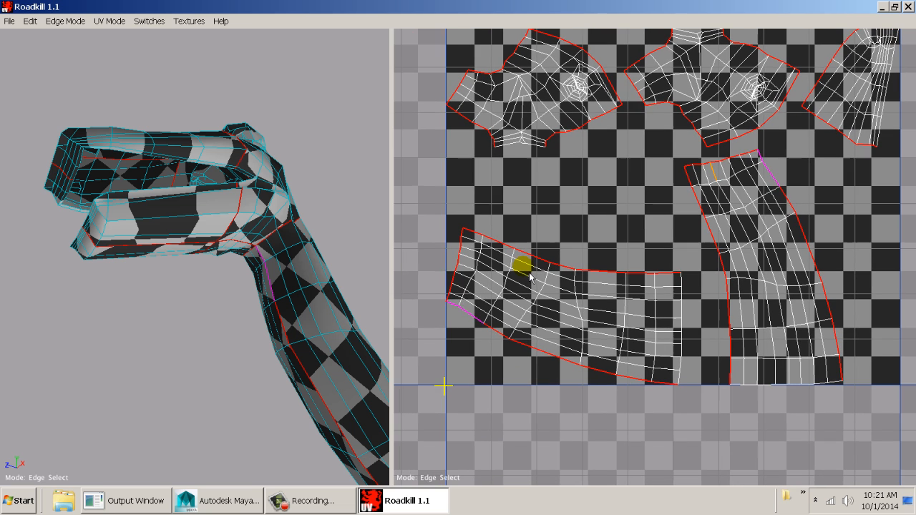
mouse_move(462, 306)
left_mouse_down()
mouse_move(583, 371)
mouse_move(663, 394)
left_mouse_up()
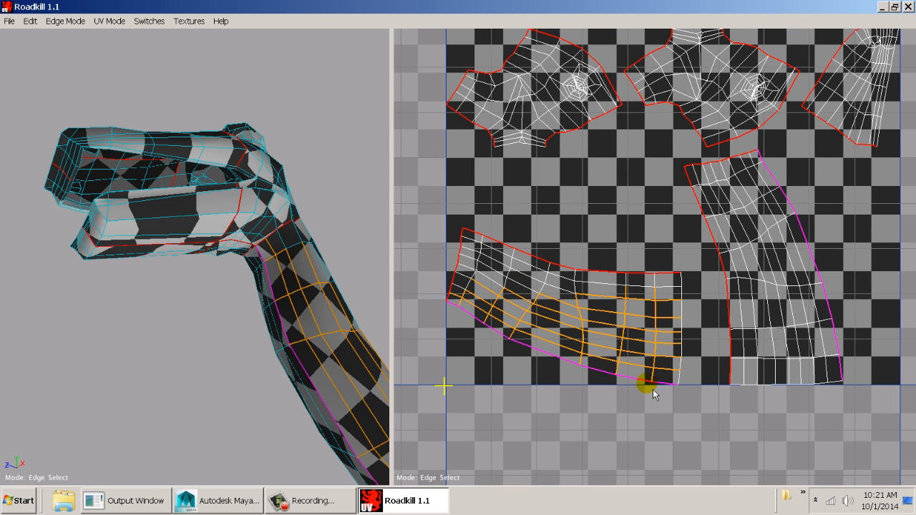
key("w")
left_click_drag(303, 315, 390, 343, "alt")
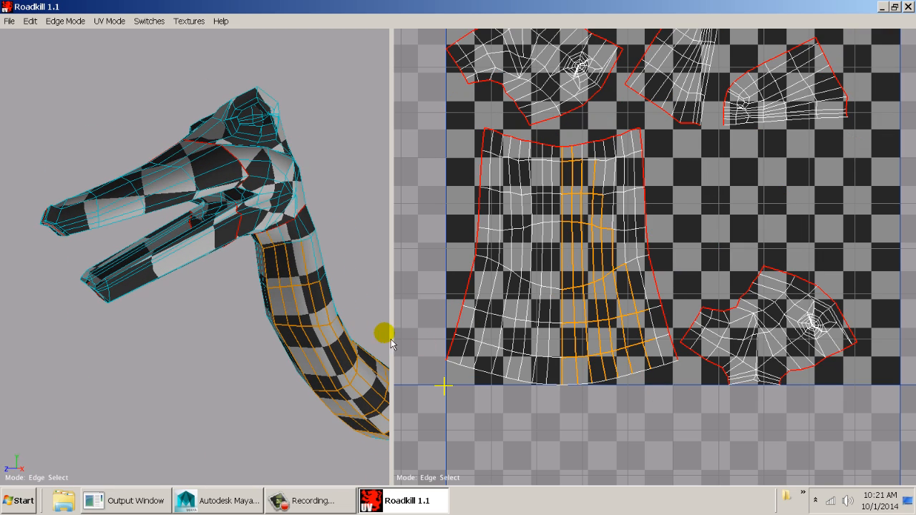
Select the centre seam along the lower jaw's underside and examine its matching UV shells
middle_click_drag(269, 231, 270, 285, "alt")
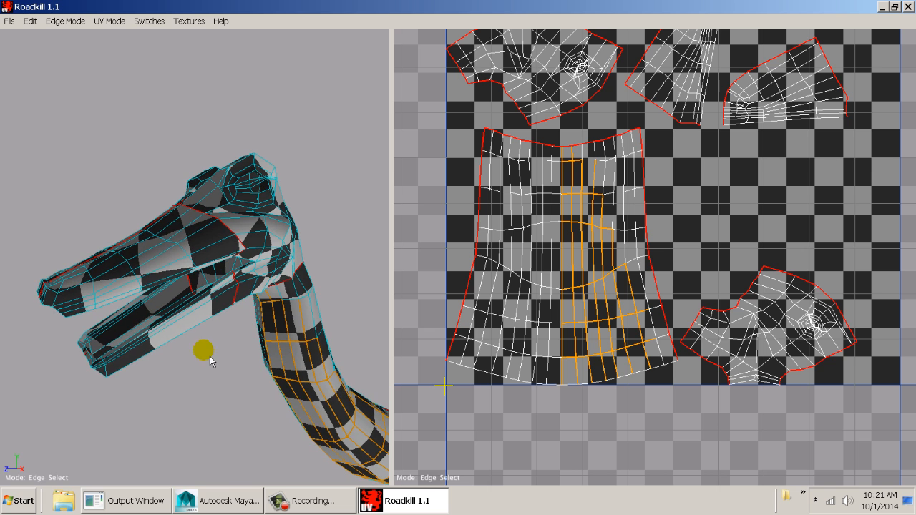
left_click(198, 383)
left_click_drag(194, 357, 241, 312, "alt")
right_click_drag(241, 313, 264, 304, "alt")
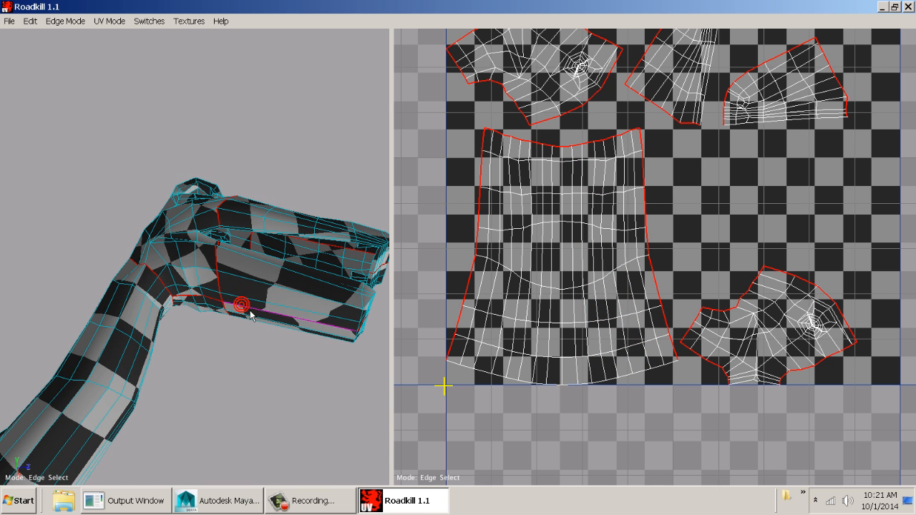
middle_click_drag(642, 179, 625, 312, "alt")
middle_click_drag(479, 291, 518, 355, "alt")
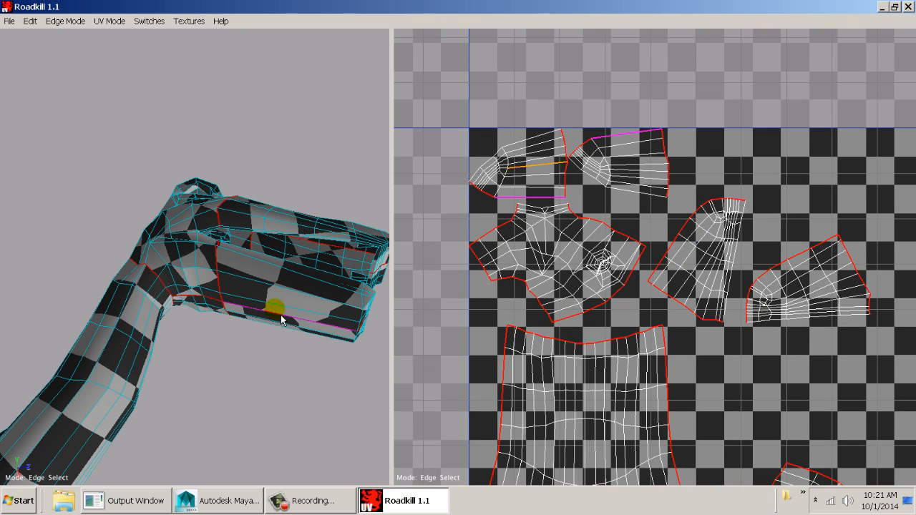
left_click_drag(332, 329, 307, 402, "alt")
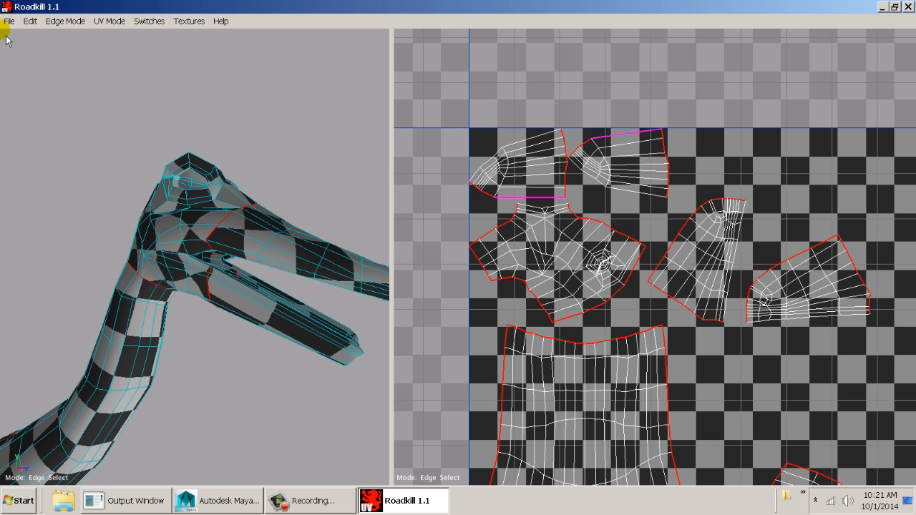
Exit Roadkill, switch to Maya and select all the objects remaining in the scene with wireframe display on
left_click(9, 22)
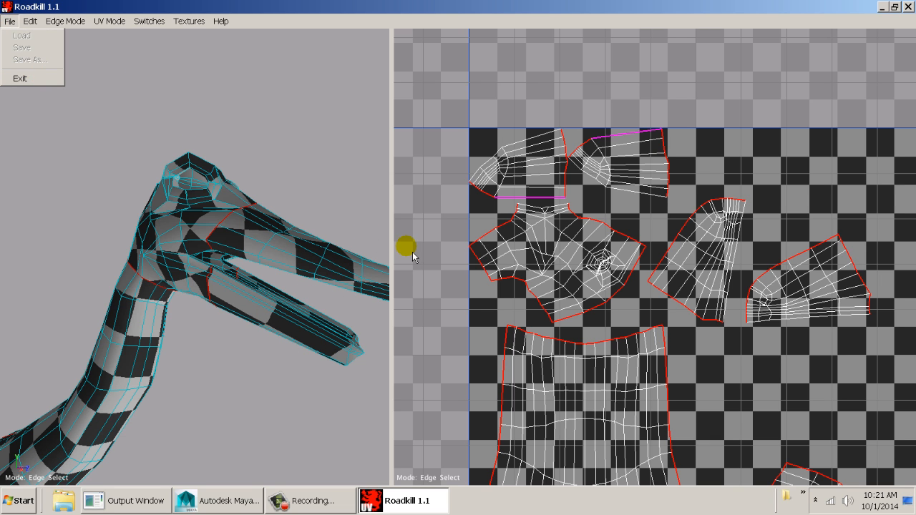
left_click(41, 78)
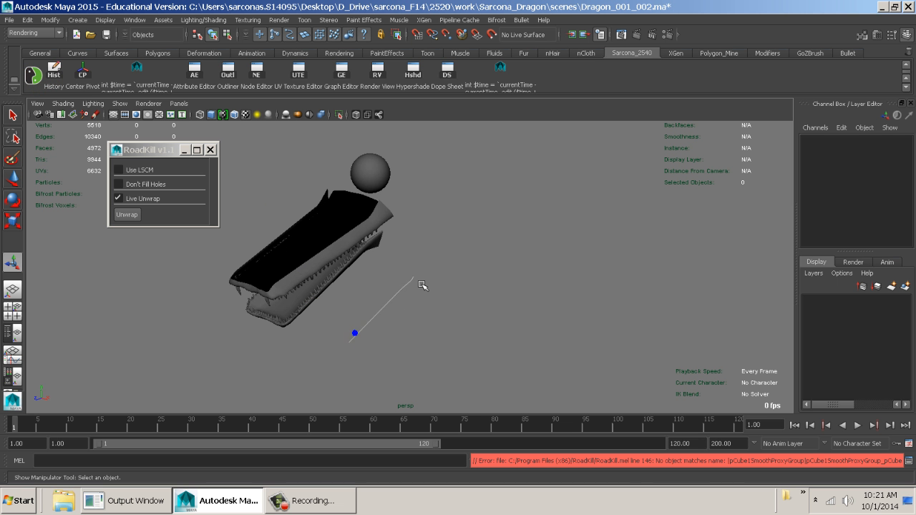
key("4")
left_click_drag(340, 307, 415, 239)
right_click_drag(516, 323, 314, 308, "alt")
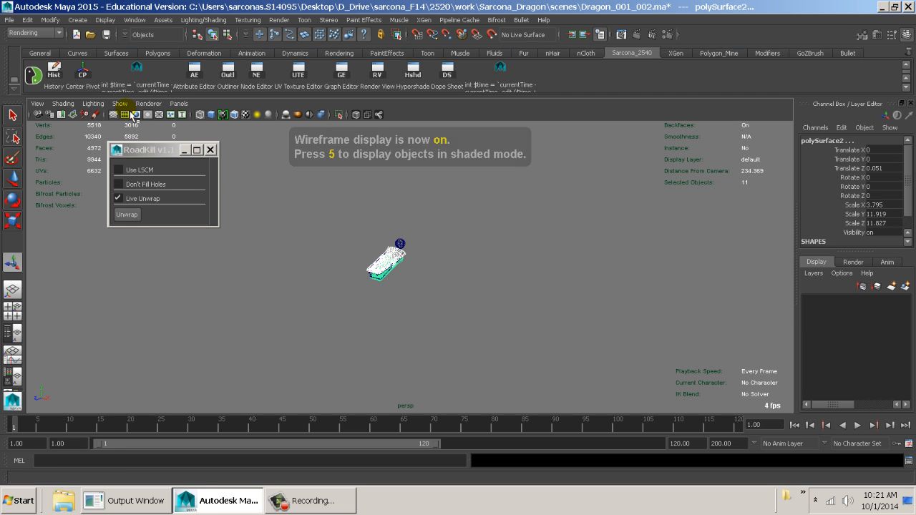
Inspect the pCube1SmoothProxyGroup hierarchy in the Outliner for the dragon head mesh
left_click(120, 103)
left_click(132, 19)
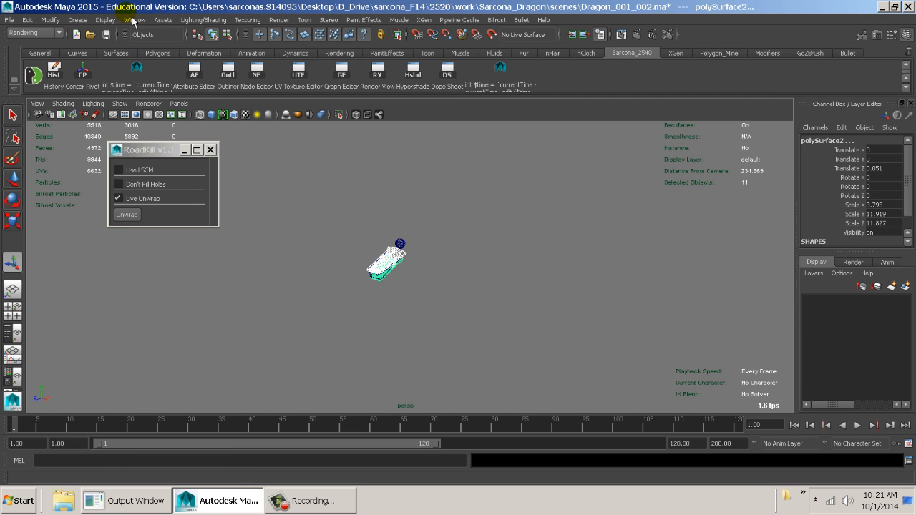
left_click(143, 20)
left_click(143, 107)
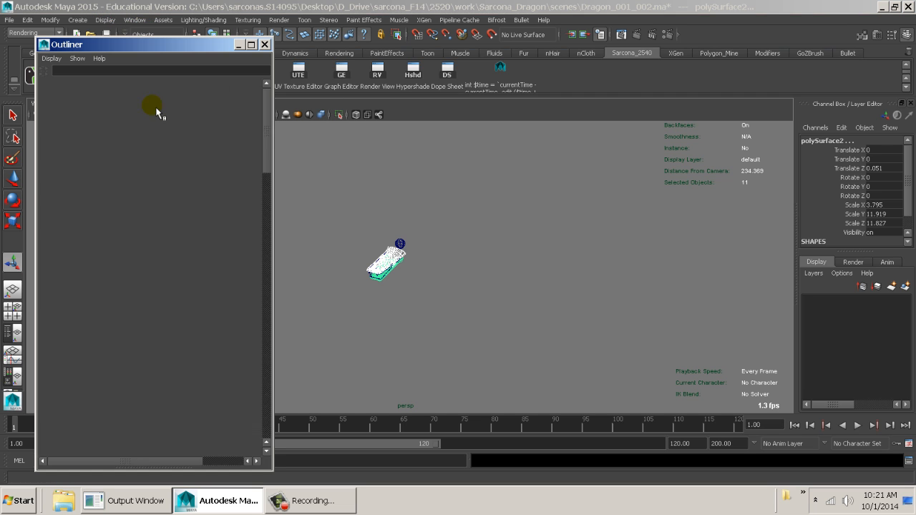
left_click(52, 130)
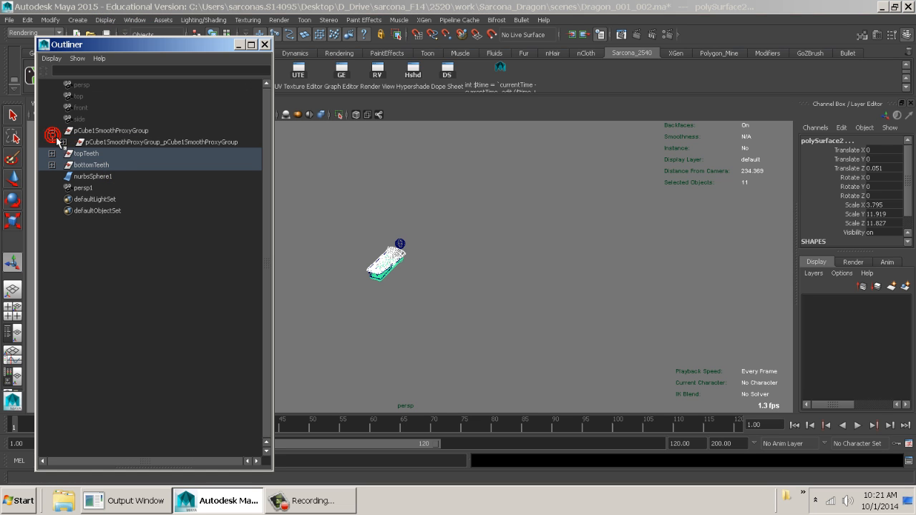
left_click(63, 141)
left_click(116, 165)
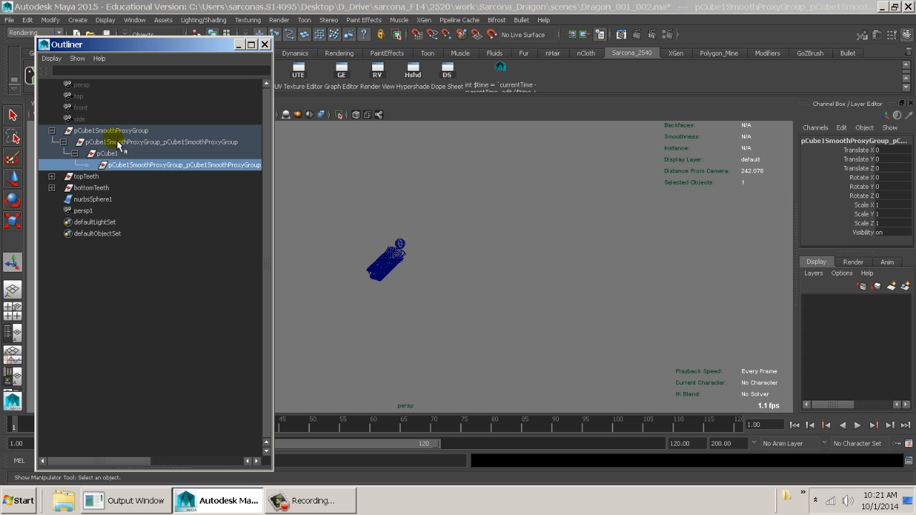
left_click(113, 131)
left_click(265, 45)
Reopen Dragon_001_002.ma without saving changes to the current scene
left_click(9, 20)
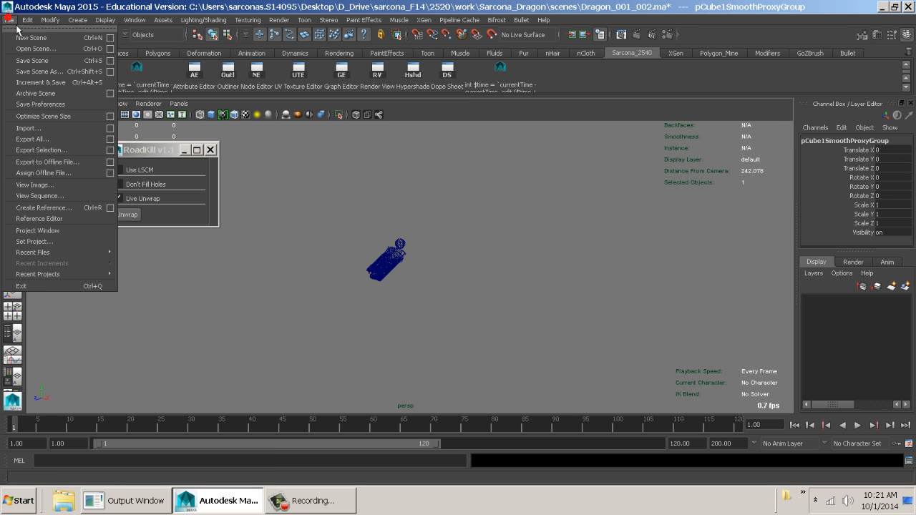
left_click(33, 49)
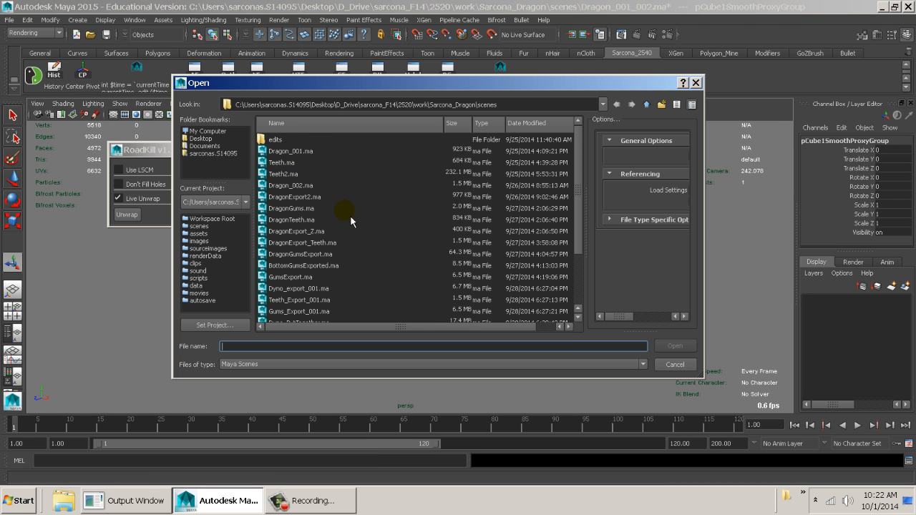
scroll(350, 215, "down", 2)
double_click(322, 314)
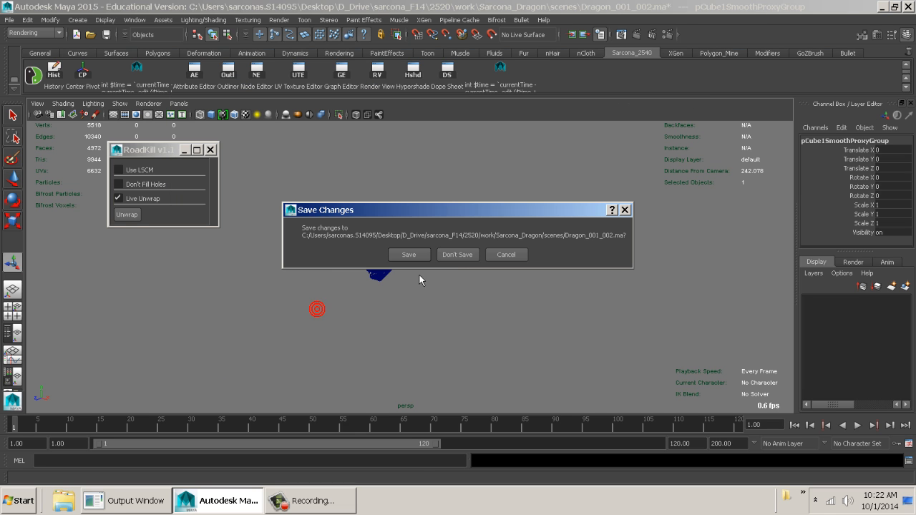
left_click(455, 263)
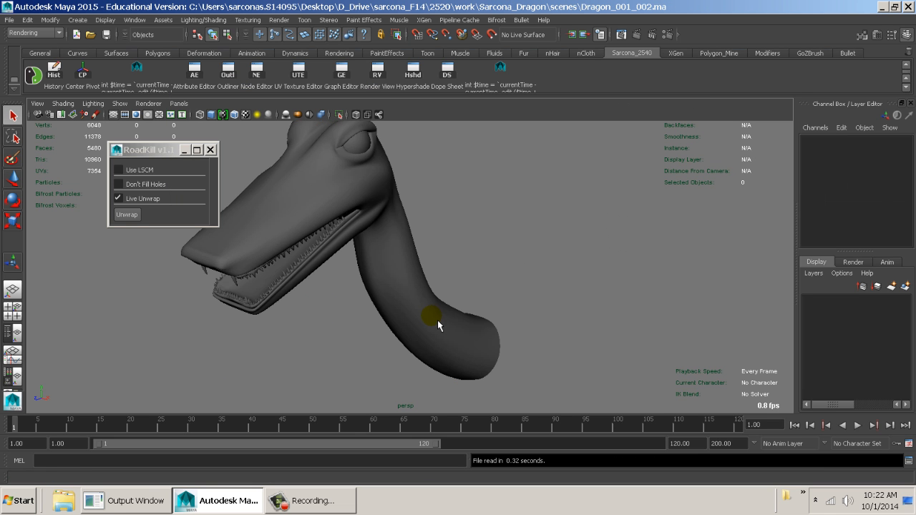
Display the head mesh unsmoothed and insert five edge loops across the lower jaw and upper snout
left_click(431, 313)
right_click_drag(432, 313, 460, 316, "alt")
left_click_drag(460, 316, 543, 264, "alt")
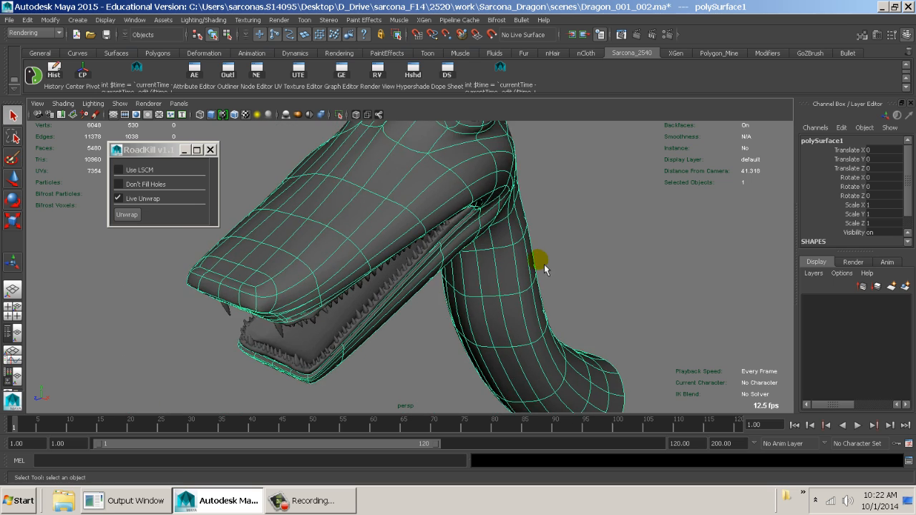
key("1")
left_click_drag(438, 277, 434, 316, "alt")
right_click_drag(408, 247, 408, 219, "shift")
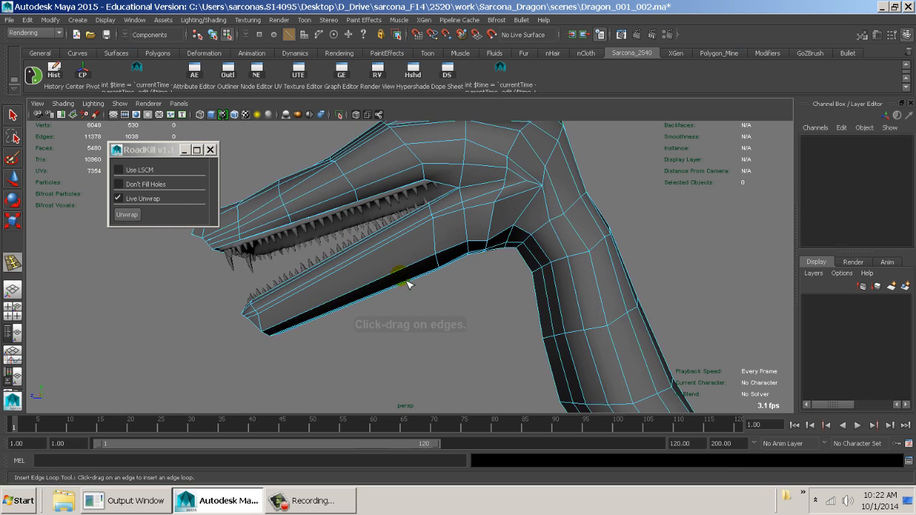
left_click(407, 282)
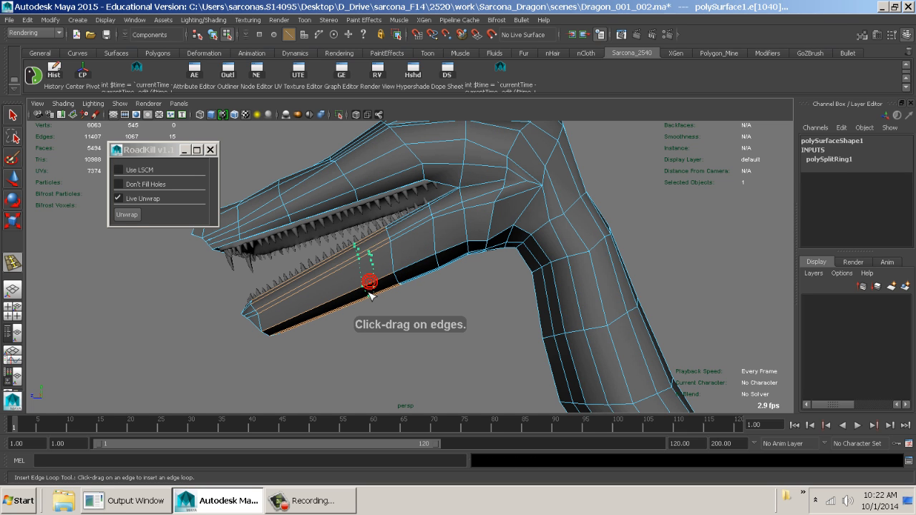
left_click_drag(370, 293, 305, 319)
left_click_drag(398, 304, 419, 326, "alt")
left_click_drag(412, 214, 412, 213)
Move two edge loops across the upper snout to even out their spacing and match the snout's profile
key("w")
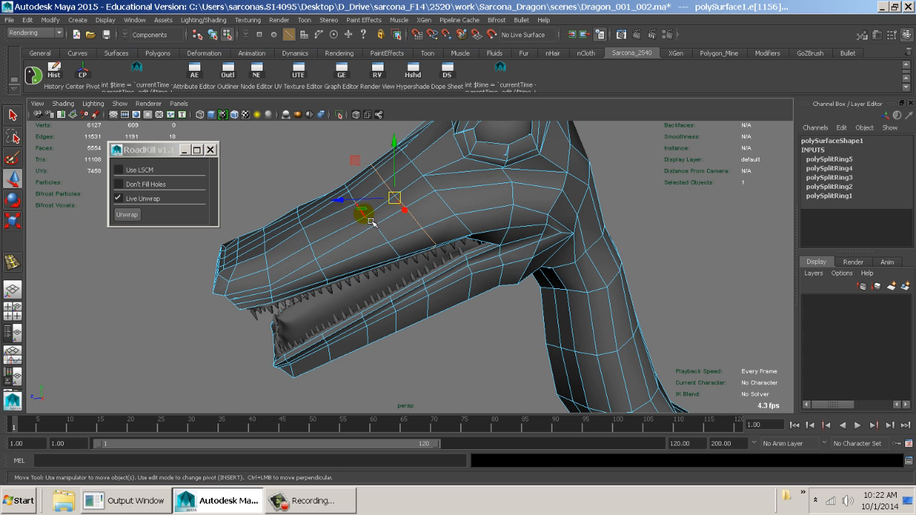
double_click(363, 230)
double_click(387, 237)
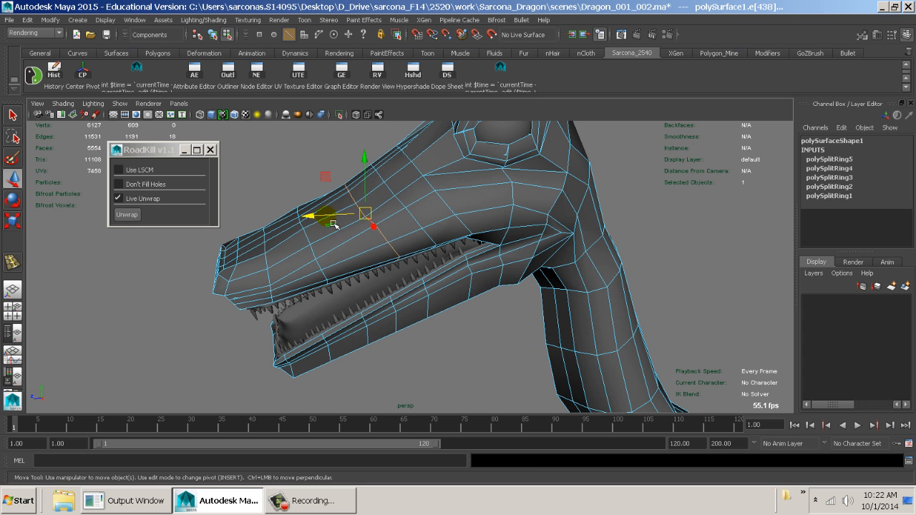
left_click_drag(331, 222, 313, 227)
left_click_drag(353, 171, 353, 202)
double_click(389, 191)
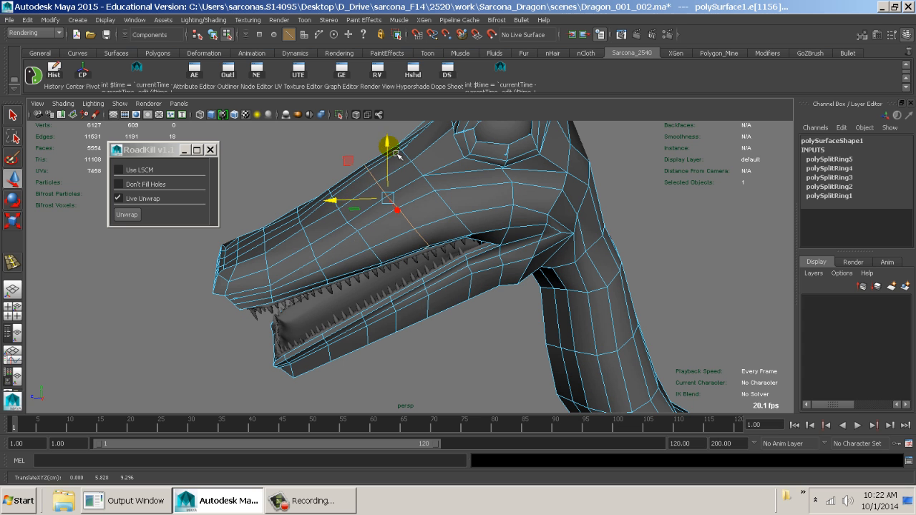
left_click_drag(388, 145, 389, 148)
Select the edge loop around the neck's lower bend and rotate it to follow the curve
left_click(460, 188)
right_click_drag(437, 198, 441, 222)
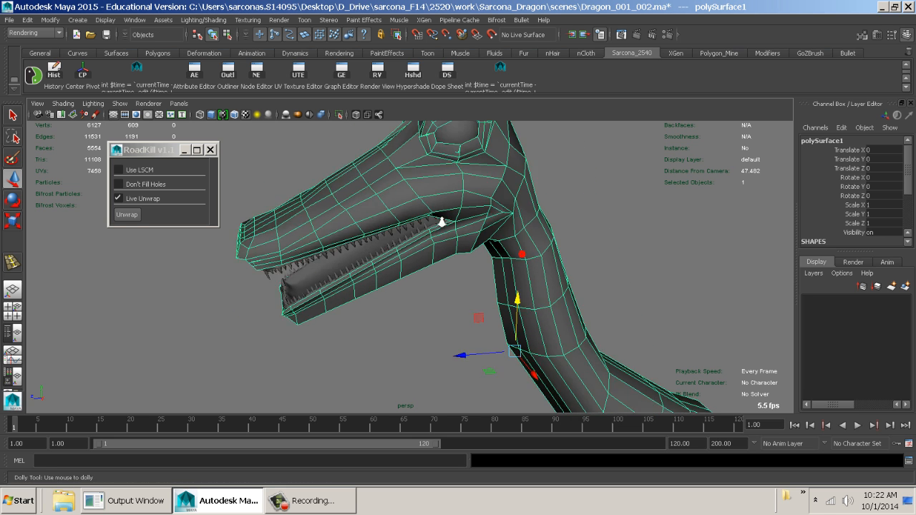
left_click_drag(521, 254, 555, 254, "alt")
middle_click_drag(554, 253, 460, 165, "alt")
right_click_drag(453, 270, 458, 248)
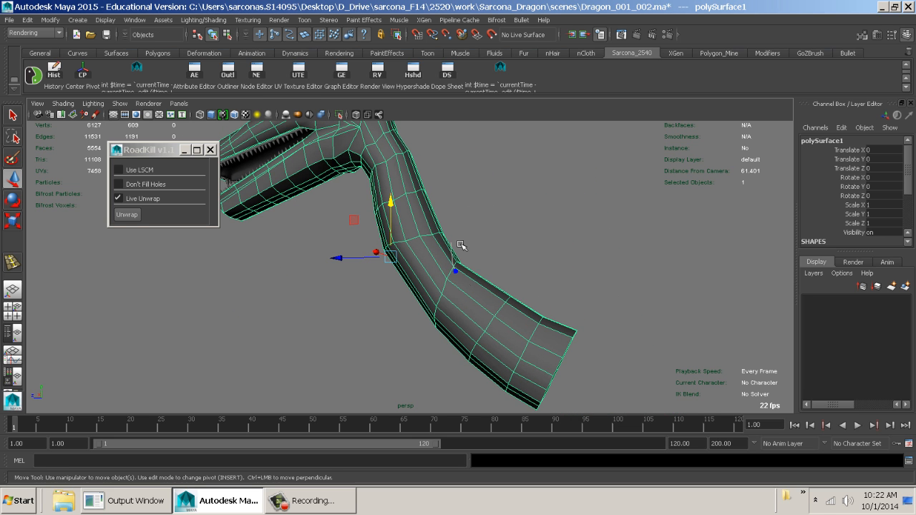
double_click(456, 284)
key("e")
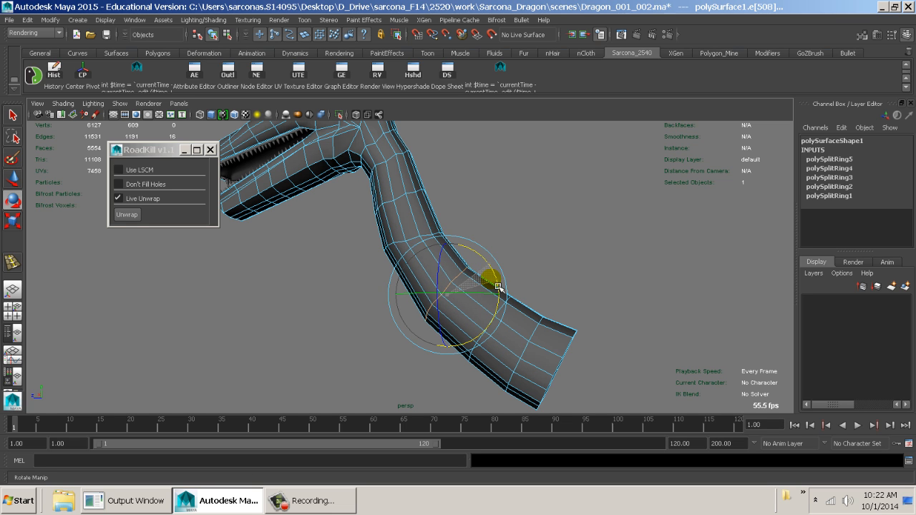
Rotate the neck edge loop just above the lower bend and move it slightly down to smooth the curve
double_click(415, 238)
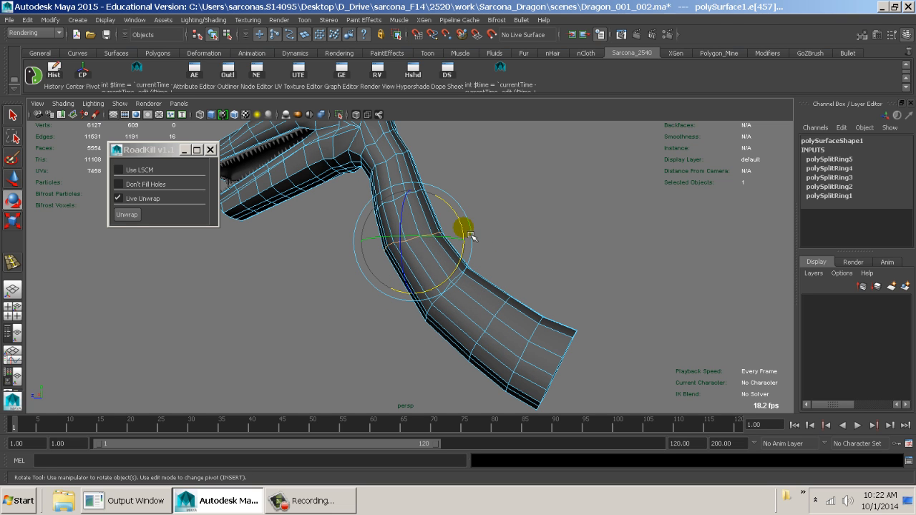
left_click_drag(468, 234, 458, 213)
key("r")
left_click_drag(508, 255, 514, 260, "alt")
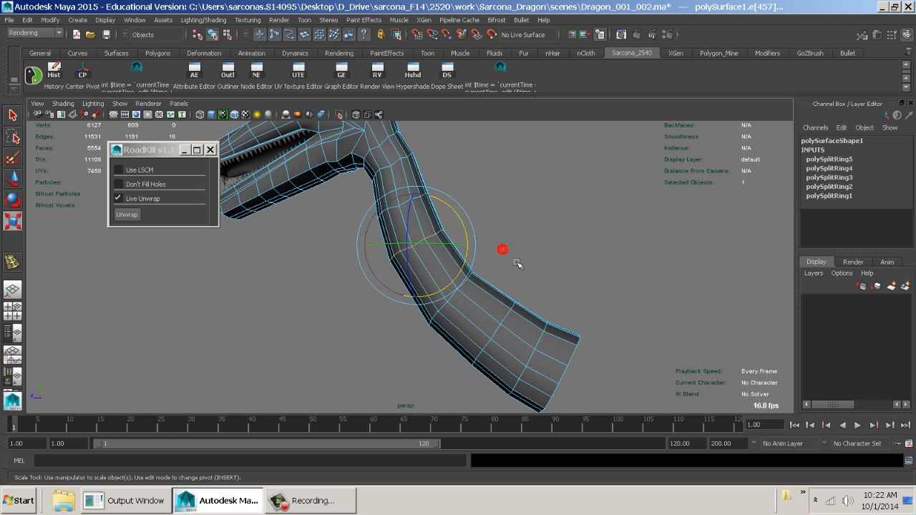
middle_click_drag(515, 262, 519, 264)
key("w")
key("ctrl+z")
key("r")
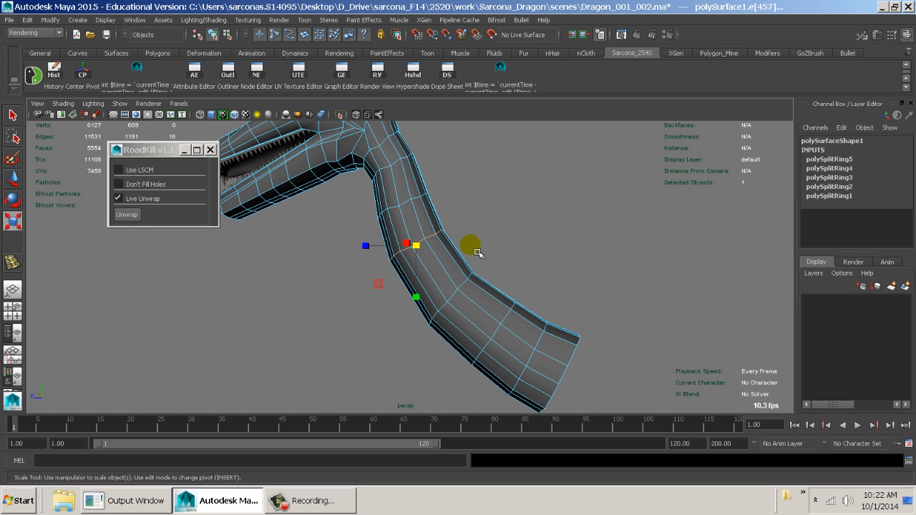
key("w")
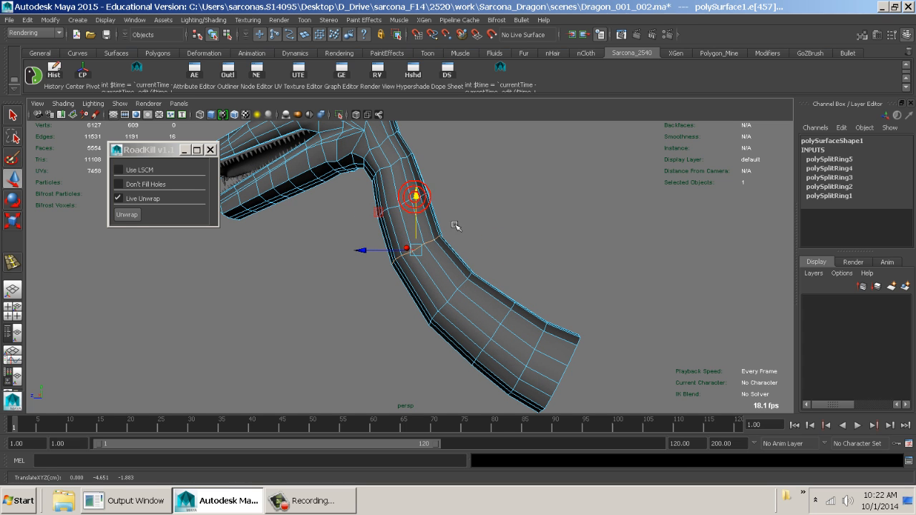
key("e")
Unparent the dragon head mesh from its group and delete the leftover pCube1SmoothProxyGroup in the Outliner
left_click_drag(512, 255, 445, 246, "alt")
right_click_drag(404, 181, 410, 171)
left_click(407, 173)
middle_click_drag(410, 184, 447, 267, "alt")
left_click_drag(447, 267, 265, 200, "alt")
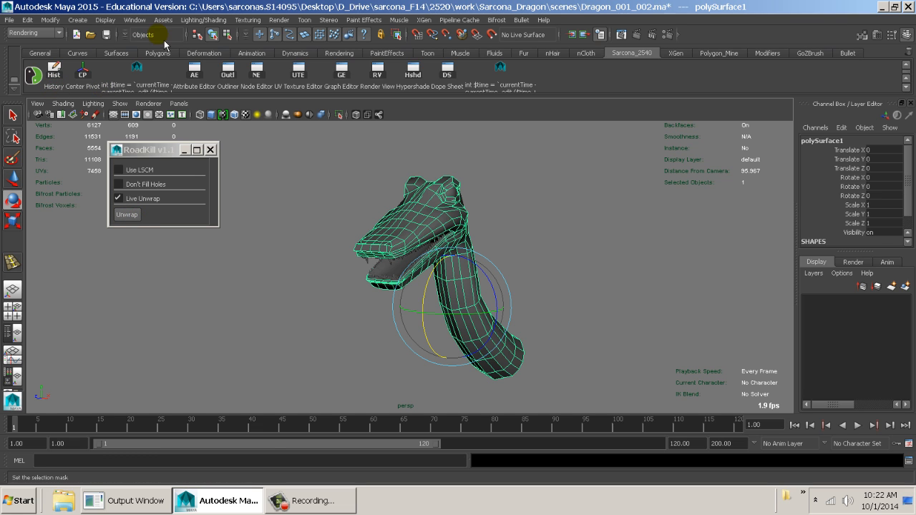
left_click(228, 70)
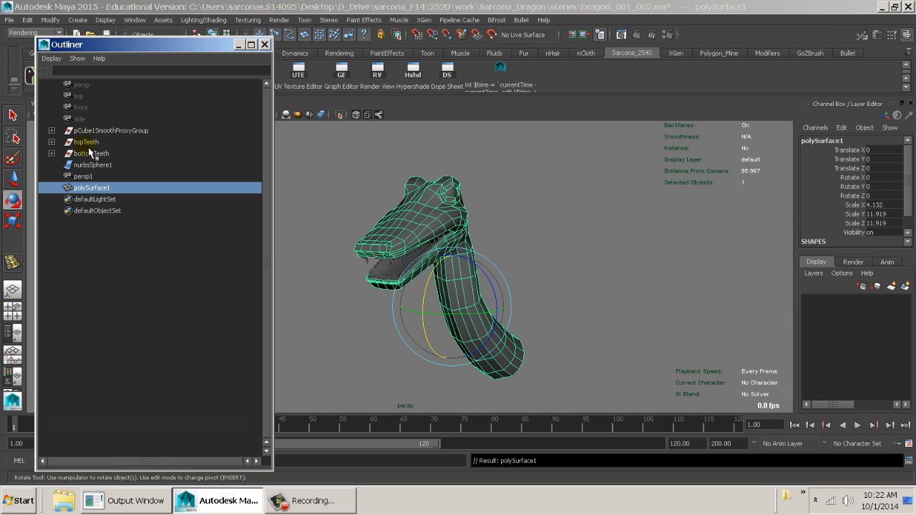
left_click(127, 135)
key("Delete")
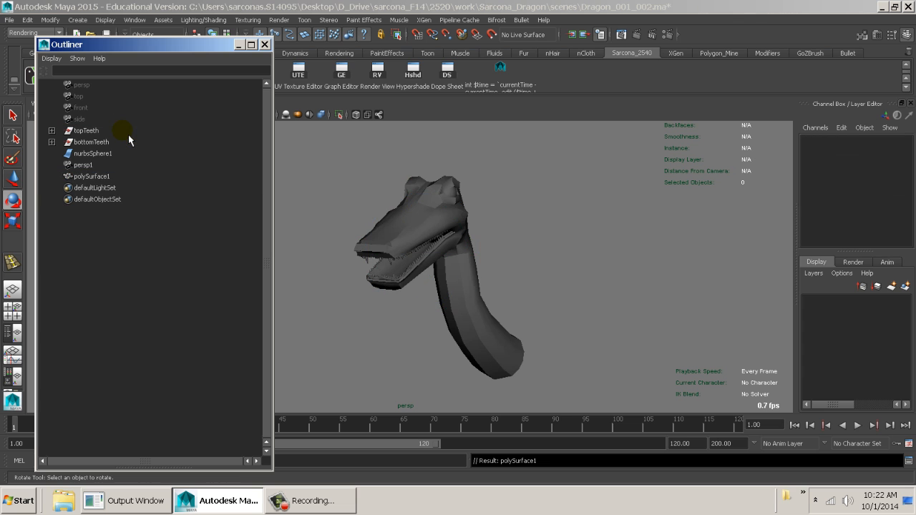
left_click(265, 46)
Unwrap the dragon head mesh with RoadKill and maximize the Roadkill window around the head
left_click(446, 273)
right_click_drag(465, 284, 541, 310, "alt")
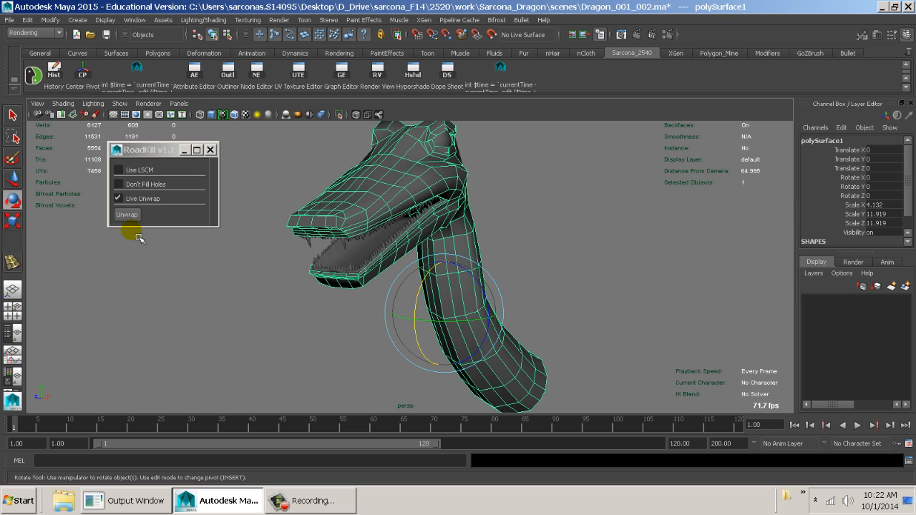
left_click(126, 216)
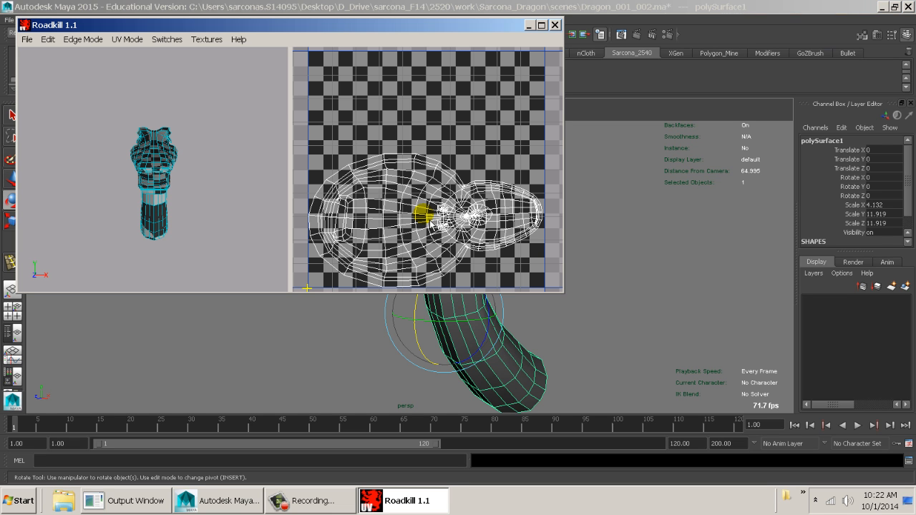
left_click_drag(109, 184, 199, 189, "alt")
mouse_move(94, 170)
left_mouse_down("alt")
mouse_move(122, 175)
mouse_move(247, 76)
left_mouse_up("alt")
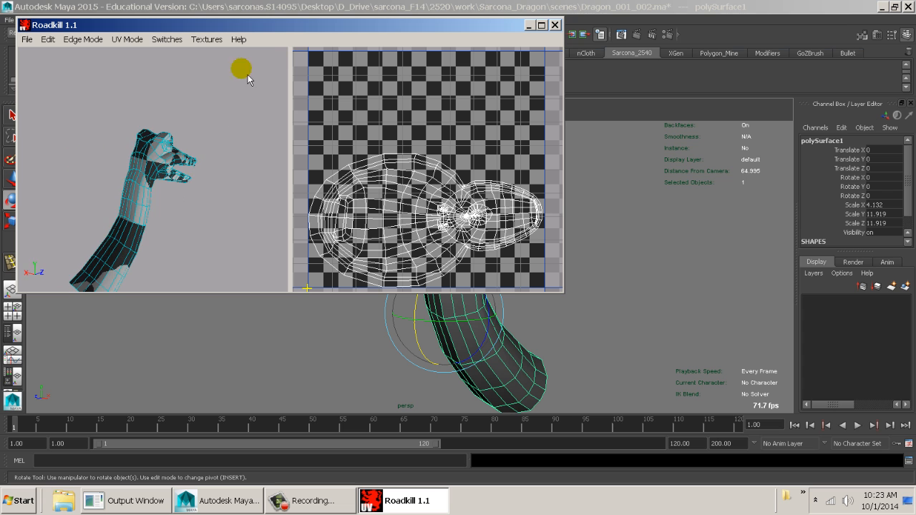
double_click(270, 31)
right_click_drag(177, 227, 242, 252, "alt")
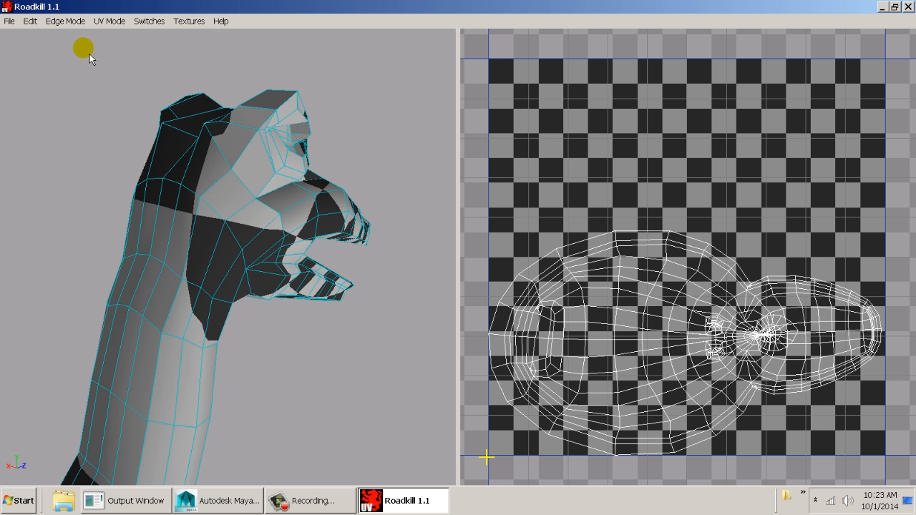
Cut a UV seam along the centre line up the back of the neck and over the top of the head
left_click(76, 23)
left_click_drag(143, 246, 269, 236, "alt")
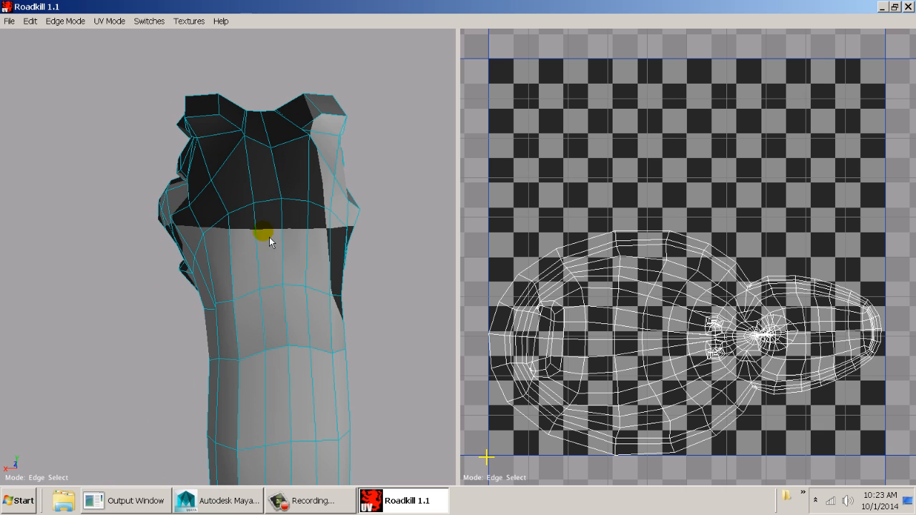
key("c")
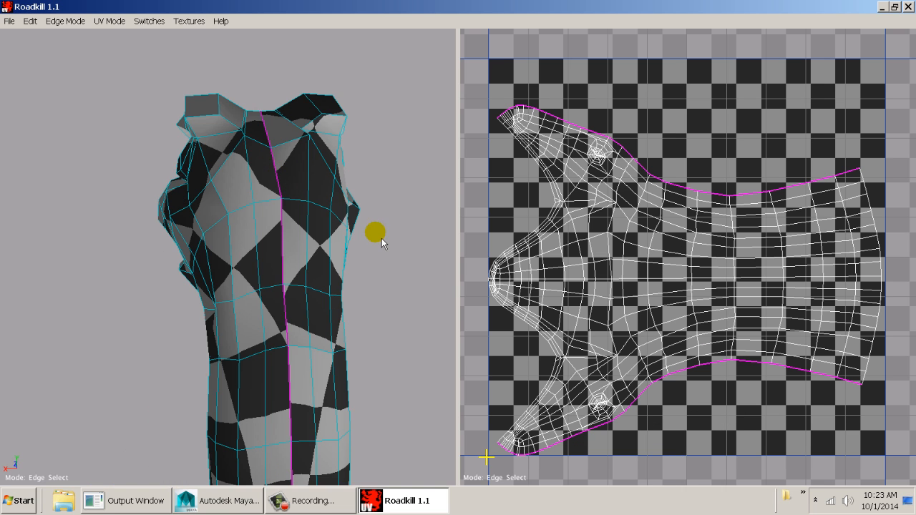
left_click_drag(398, 268, 235, 213, "alt")
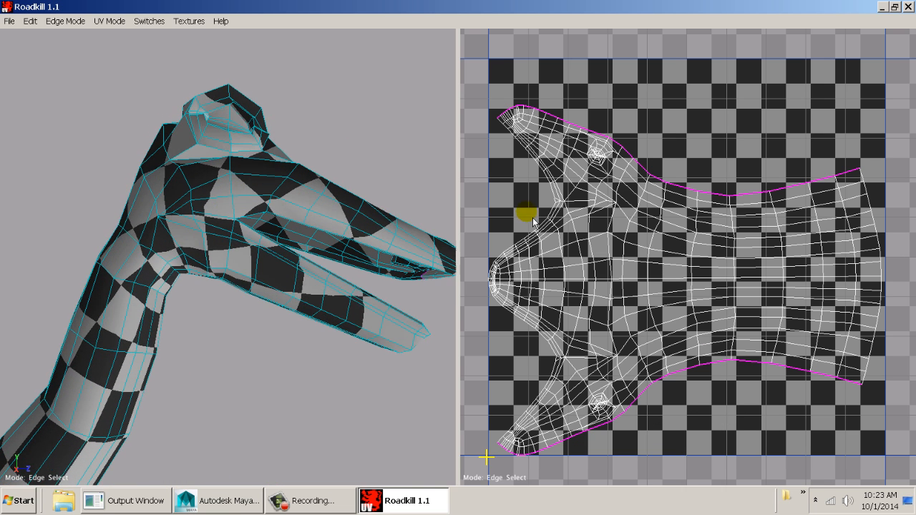
mouse_move(295, 267)
left_mouse_down("alt")
mouse_move(257, 271)
mouse_move(192, 341)
mouse_move(225, 327)
mouse_move(319, 215)
mouse_move(314, 151)
mouse_move(260, 326)
mouse_move(266, 312)
left_mouse_up("alt")
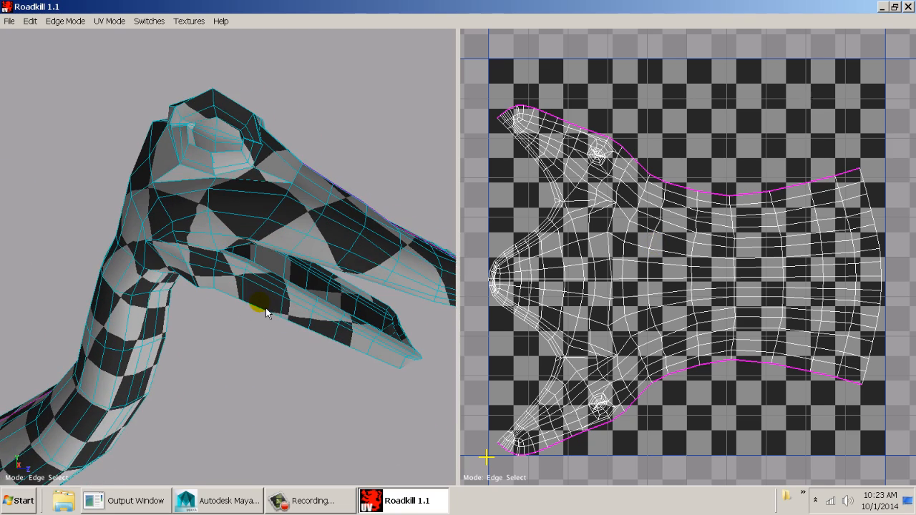
Cut UV seams around the upper jaw, the lower jaw and the top of the neck just below the head
left_click_drag(254, 272, 223, 304, "alt")
left_click(293, 213)
left_click(256, 291)
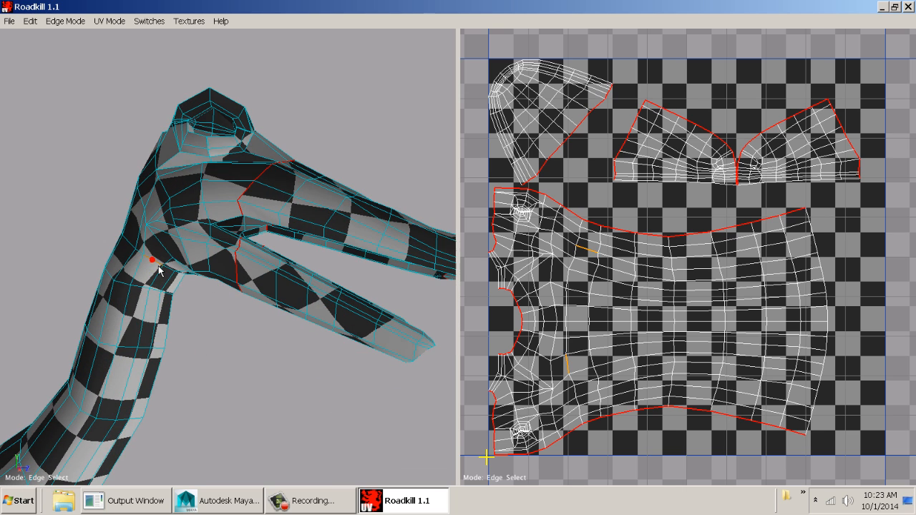
left_click_drag(266, 354, 361, 304, "alt")
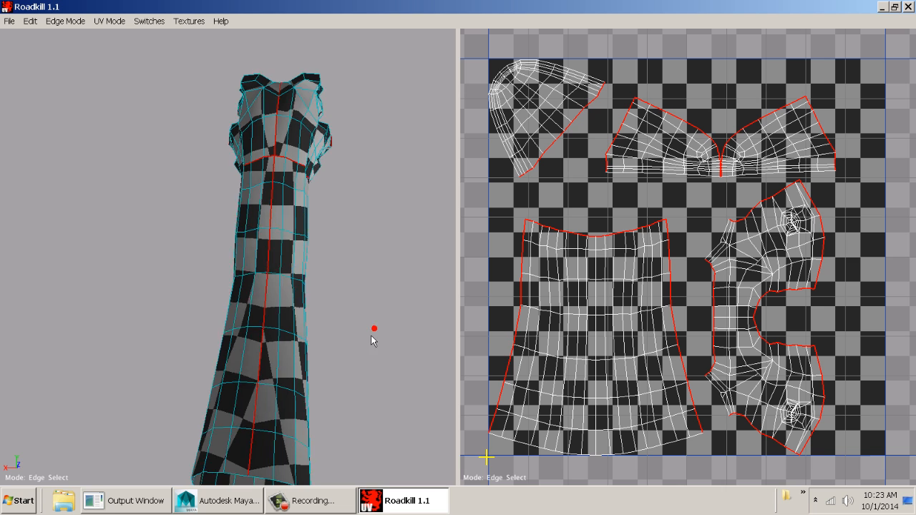
Cut a UV seam along the throat's centre line, leaving the neck and lower jaw parts of that edge loop uncut
left_click_drag(372, 336, 107, 236, "alt")
right_click_drag(109, 264, 237, 242, "alt")
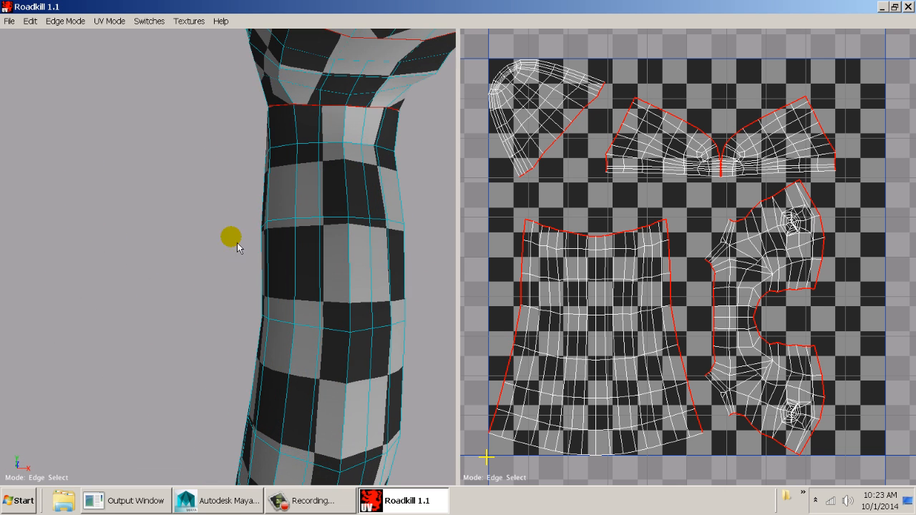
double_click(350, 281)
right_click_drag(213, 279, 174, 279, "alt")
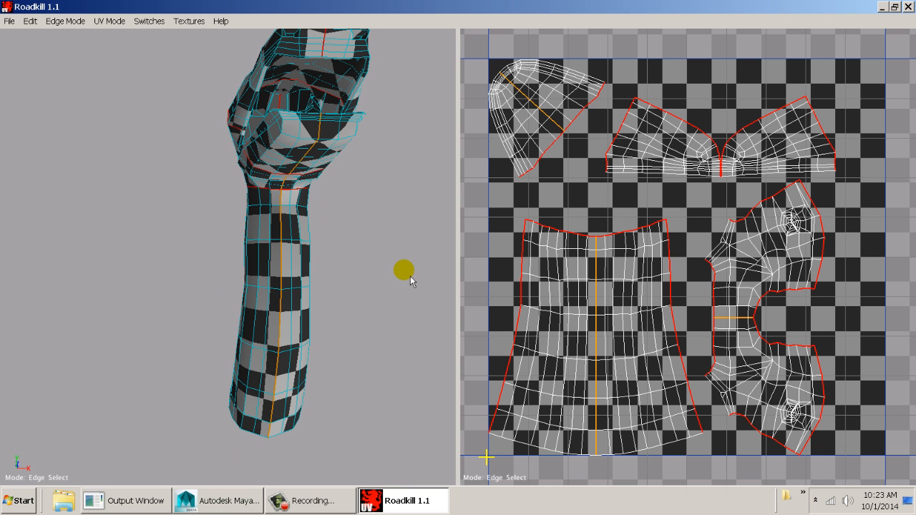
left_click_drag(593, 286, 636, 470, "ctrl")
left_click_drag(354, 235, 343, 274, "alt")
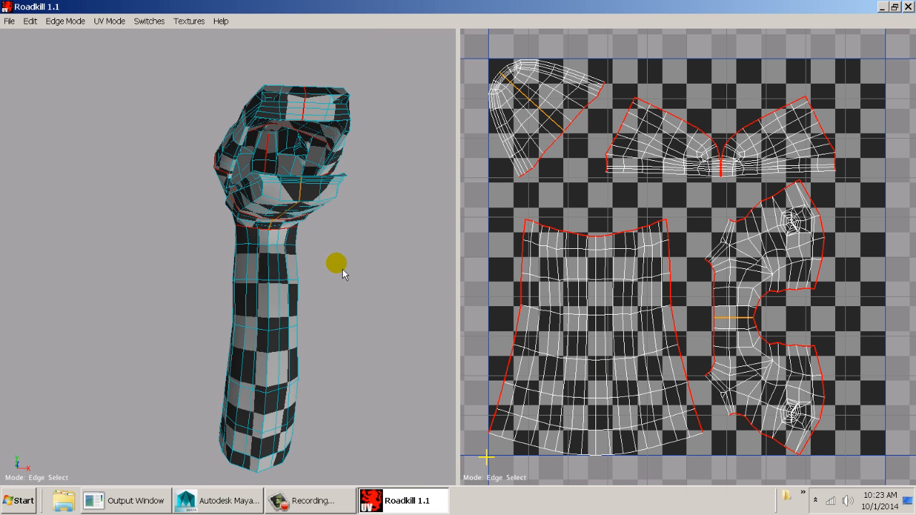
left_click_drag(576, 60, 488, 174, "ctrl")
left_click_drag(308, 260, 451, 248, "alt")
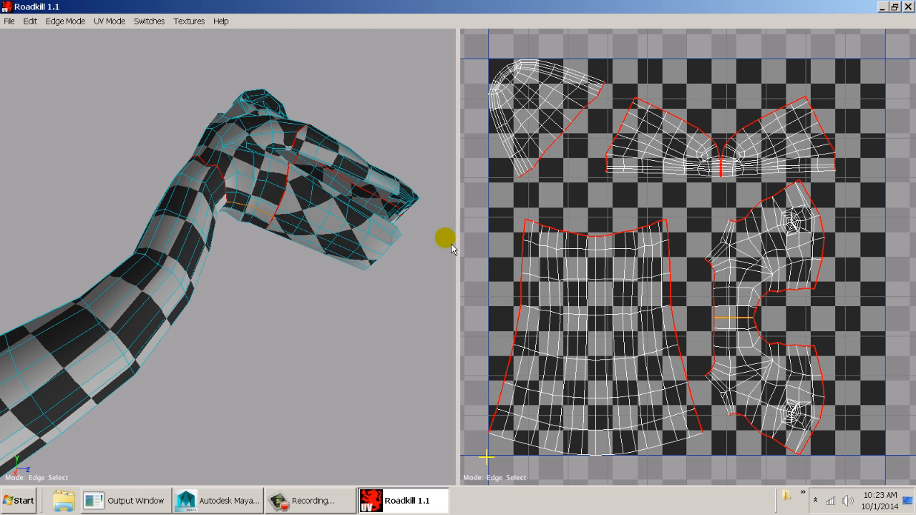
key("c")
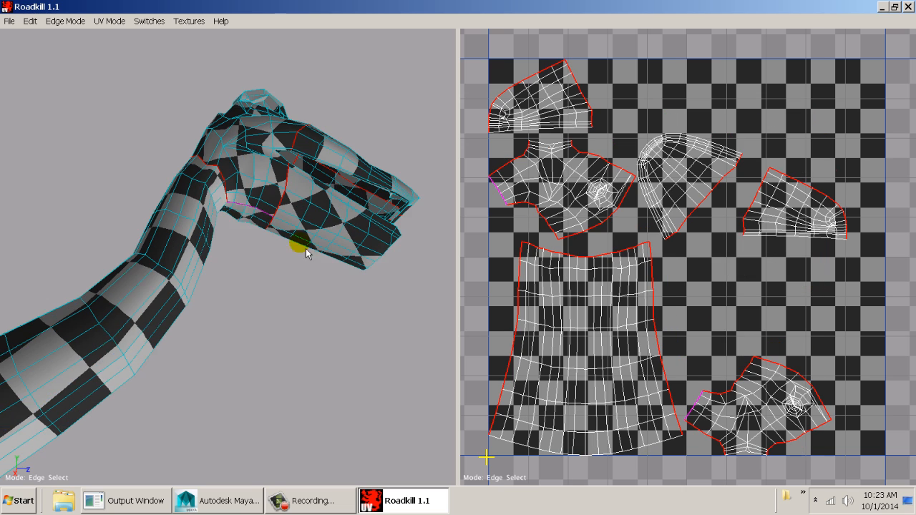
Weld the throat's centre seam to rejoin the two halves of the head's UV shell
left_click_drag(272, 262, 281, 408, "alt")
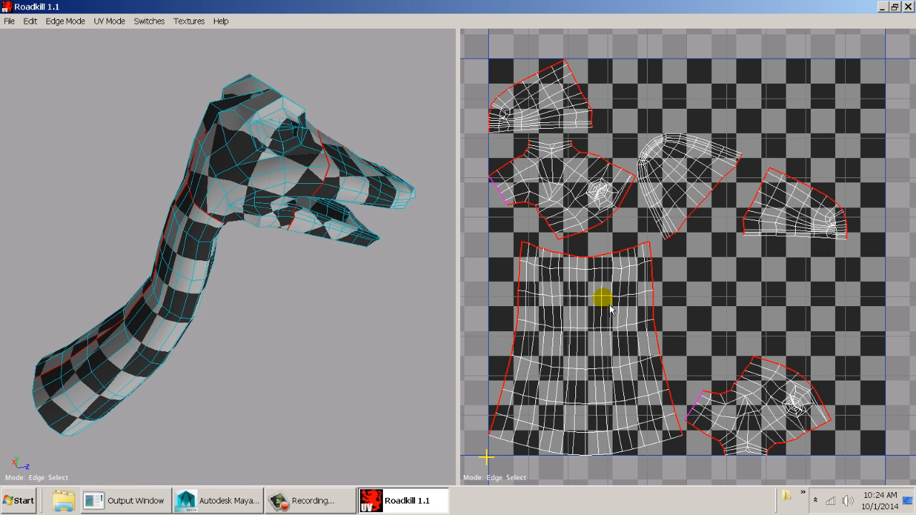
left_click_drag(284, 280, 422, 222, "alt")
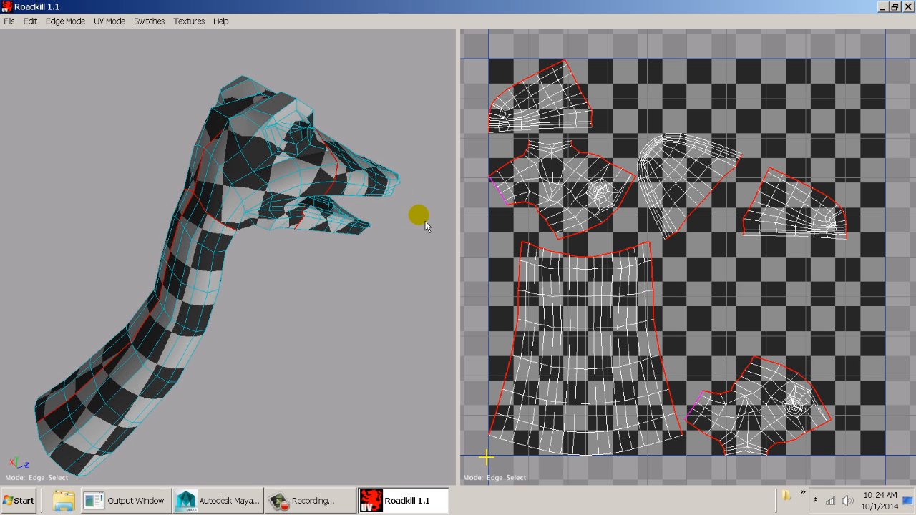
middle_click_drag(497, 216, 569, 277, "alt")
right_click_drag(569, 278, 588, 292, "alt")
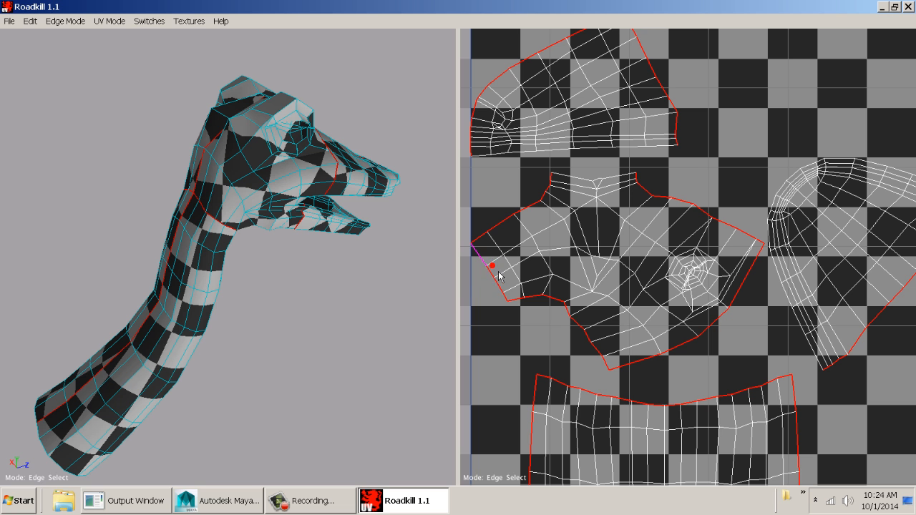
left_click(497, 285, "shift")
key("w")
Weld the straight seam edges where the two upper jaw halves meet, joining them into one UV shell
right_click_drag(771, 334, 697, 327, "alt")
middle_click_drag(677, 311, 630, 304, "alt")
right_click_drag(629, 304, 716, 349, "alt")
middle_click_drag(692, 256, 651, 304, "alt")
right_click_drag(650, 306, 678, 319, "alt")
middle_click_drag(679, 319, 672, 324, "alt")
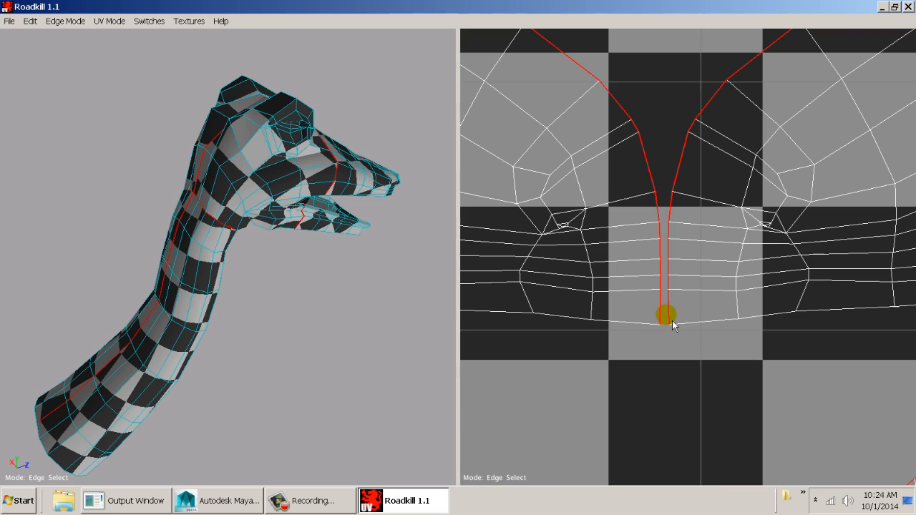
left_click(671, 295)
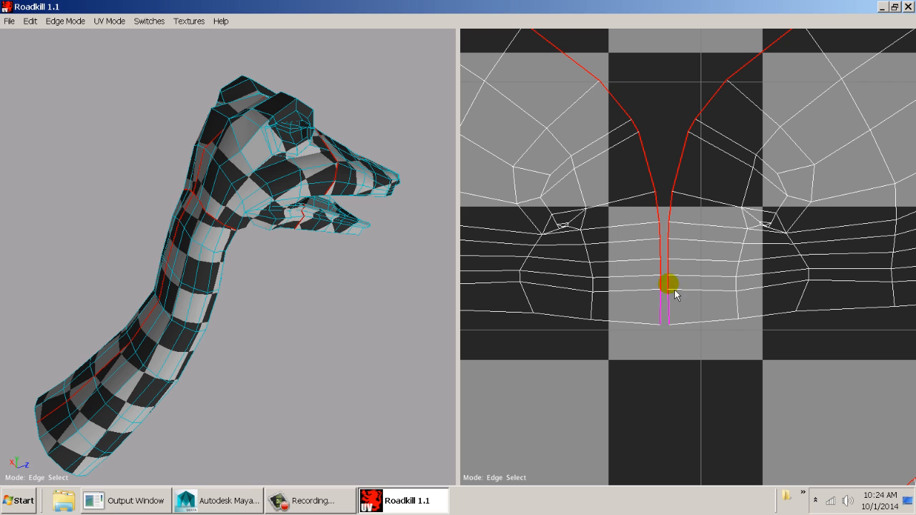
left_click(673, 238)
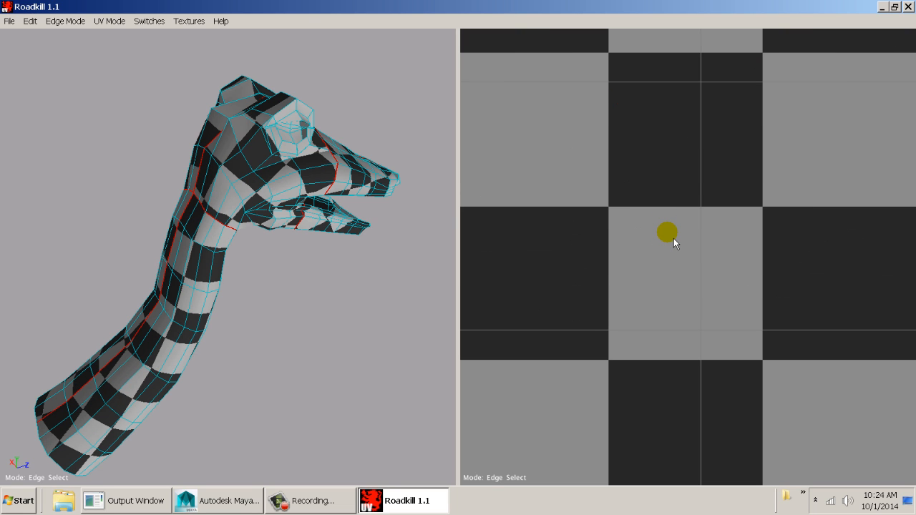
right_click_drag(679, 289, 605, 273, "alt")
middle_click_drag(673, 293, 630, 237, "alt")
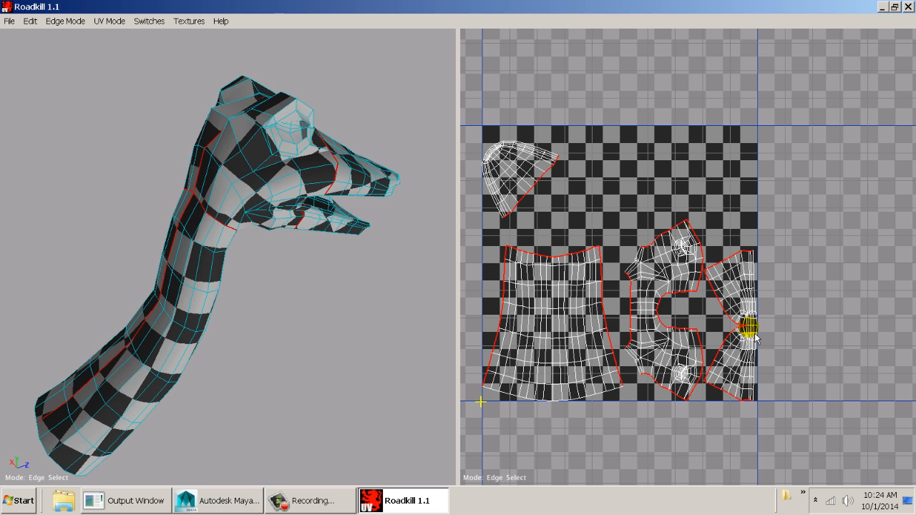
Check the seams on the snout and inside the mouth, and exit Roadkill to bring the unwrapped UVs back into Maya
left_click_drag(352, 129, 185, 275, "alt")
right_click_drag(186, 274, 284, 223, "alt")
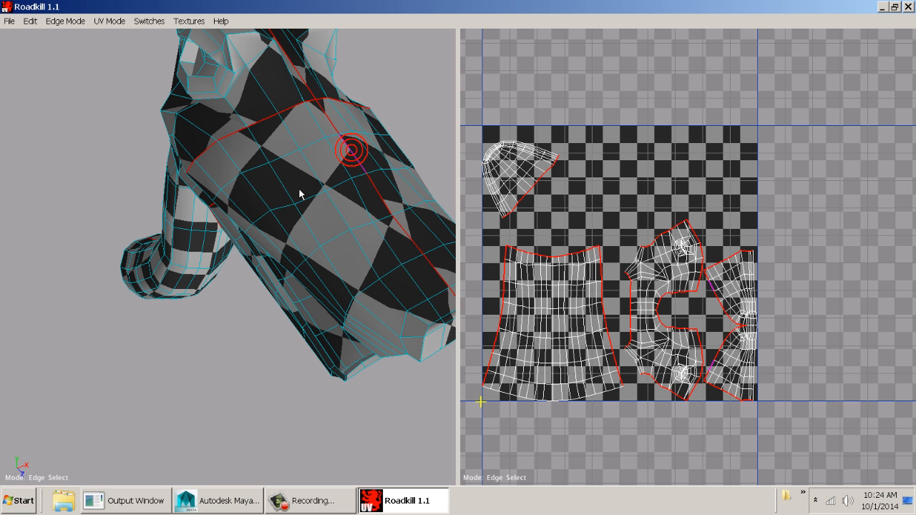
left_click_drag(283, 303, 217, 172, "alt")
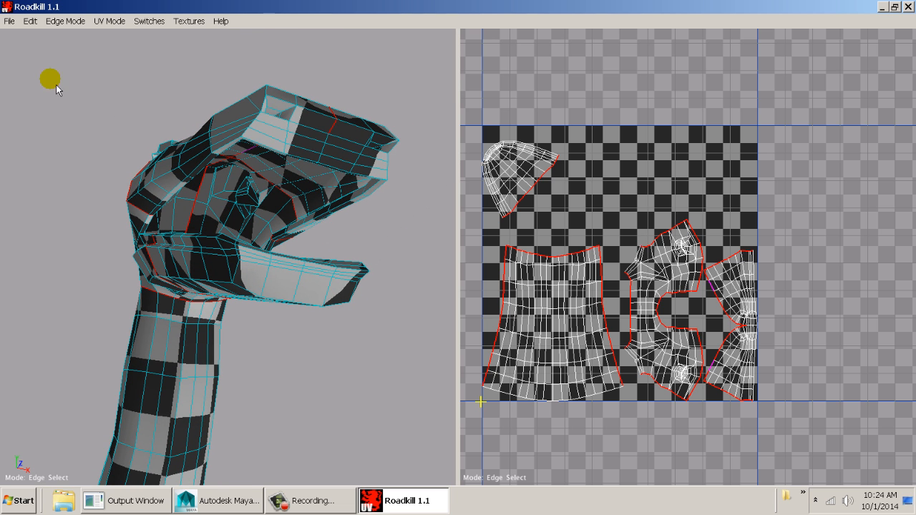
left_click(14, 23)
left_click(23, 73)
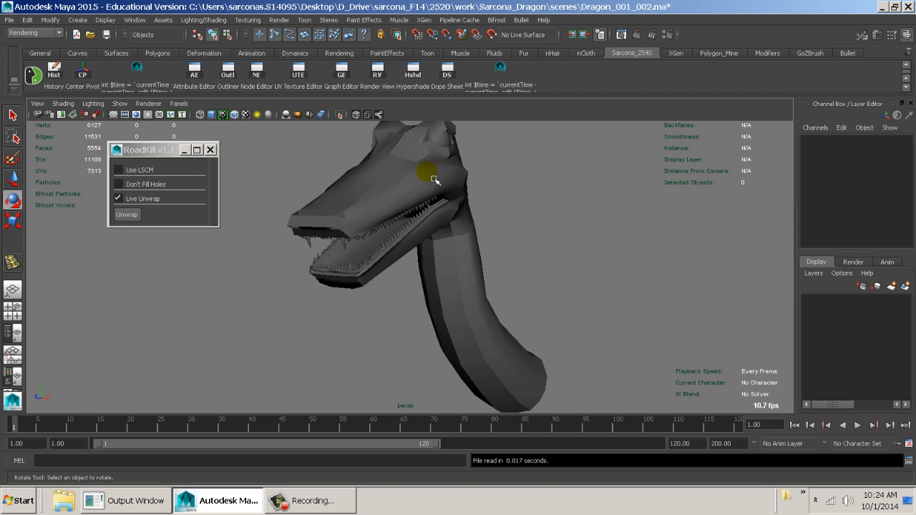
Select the dragon head mesh and open its UVs in the UV Texture Editor
left_click(418, 166)
left_click(138, 20)
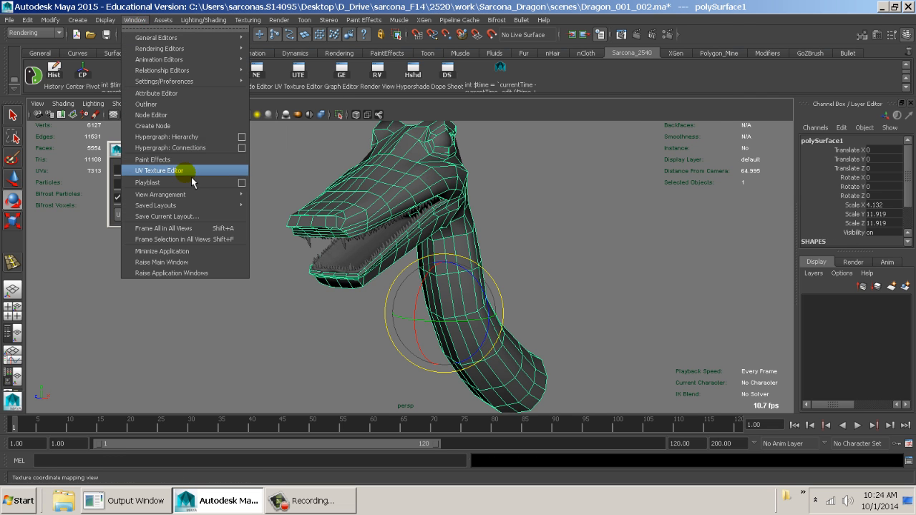
left_click(182, 170)
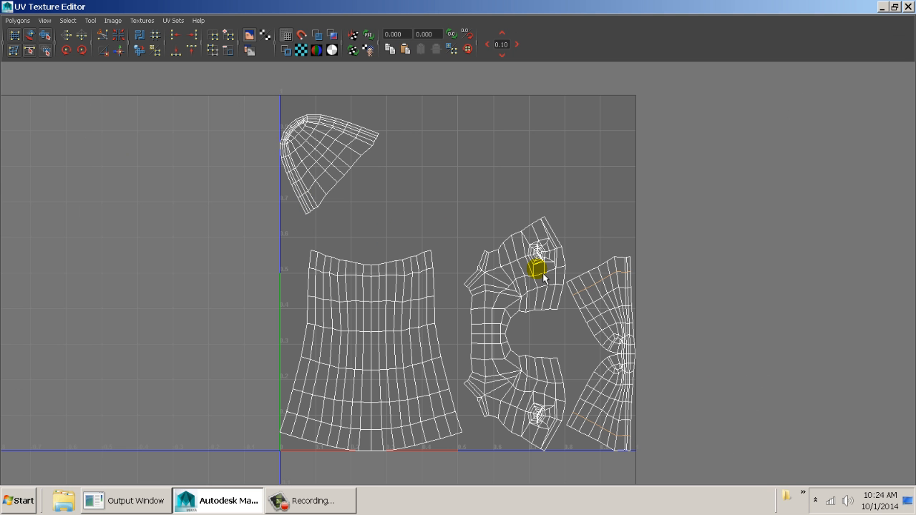
Scale up all the UV shells together and position them so the neck shell fills the 0 to 1 tile, leaving no UVs selected
right_click_drag(644, 301, 551, 304, "alt")
middle_click_drag(551, 304, 382, 256, "alt")
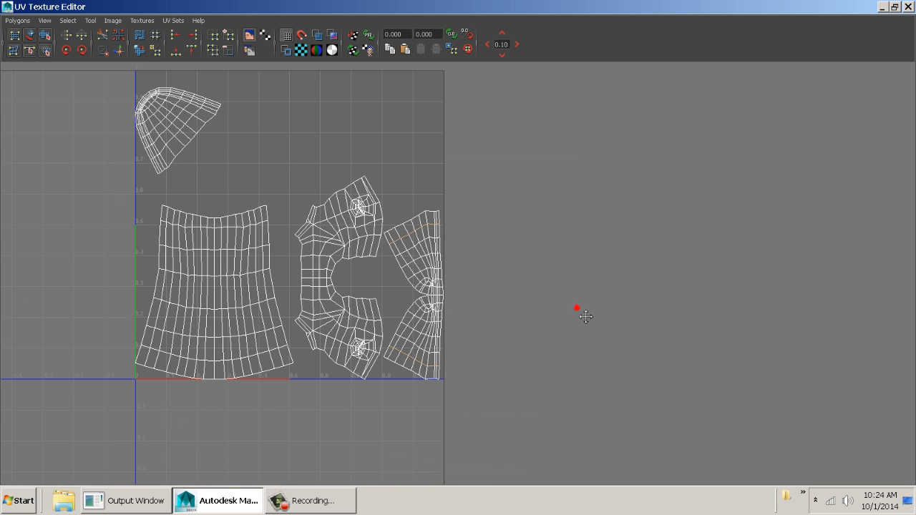
right_click_drag(576, 308, 445, 318, "alt")
middle_click_drag(445, 318, 429, 365, "alt")
right_click_drag(429, 365, 329, 332, "alt")
middle_click_drag(329, 332, 301, 315, "alt")
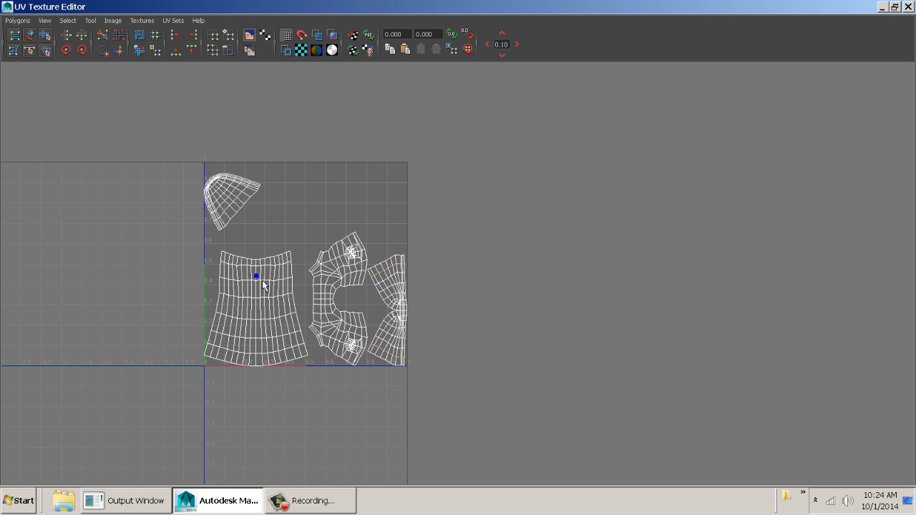
right_click_drag(262, 280, 289, 279)
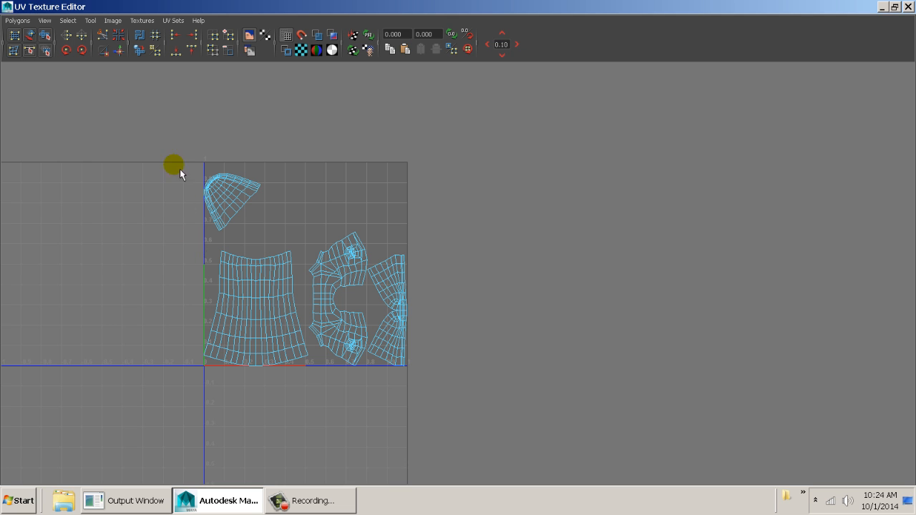
left_click_drag(526, 435, 526, 434)
key("w")
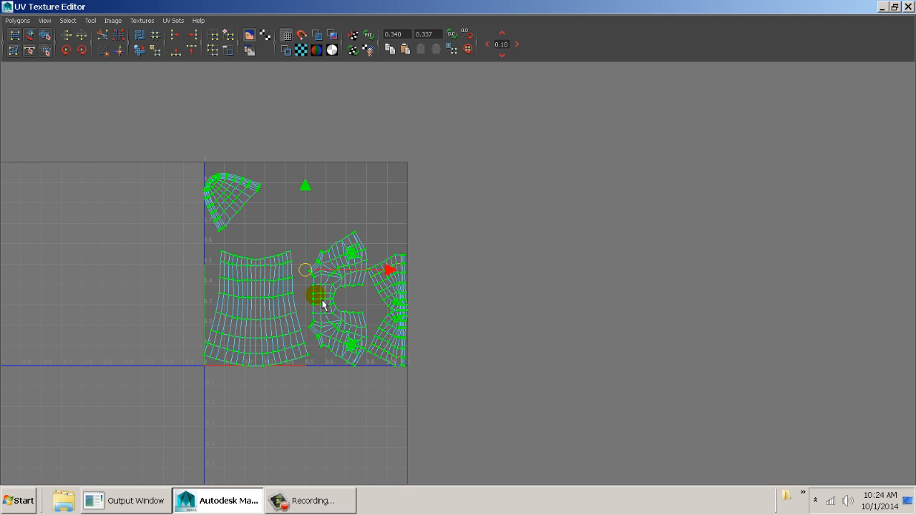
mouse_move(322, 304)
left_mouse_down()
mouse_move(332, 276)
mouse_move(340, 292)
mouse_move(322, 304)
left_mouse_up()
key("r")
middle_click_drag(299, 320, 408, 271)
key("w")
key("r")
key("w")
left_click_drag(463, 250, 425, 332)
middle_click_drag(443, 337, 418, 376, "alt")
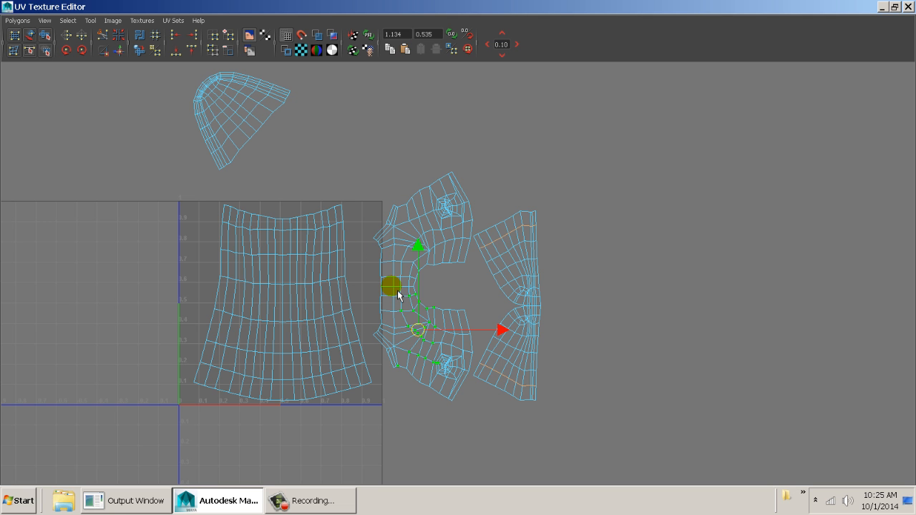
scroll(333, 317, "down", 1)
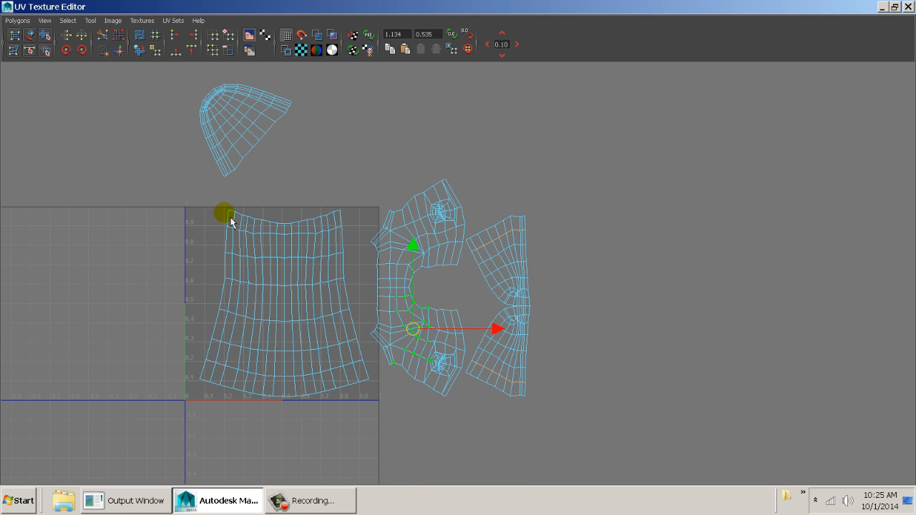
left_click_drag(376, 399, 375, 400)
left_click(366, 409)
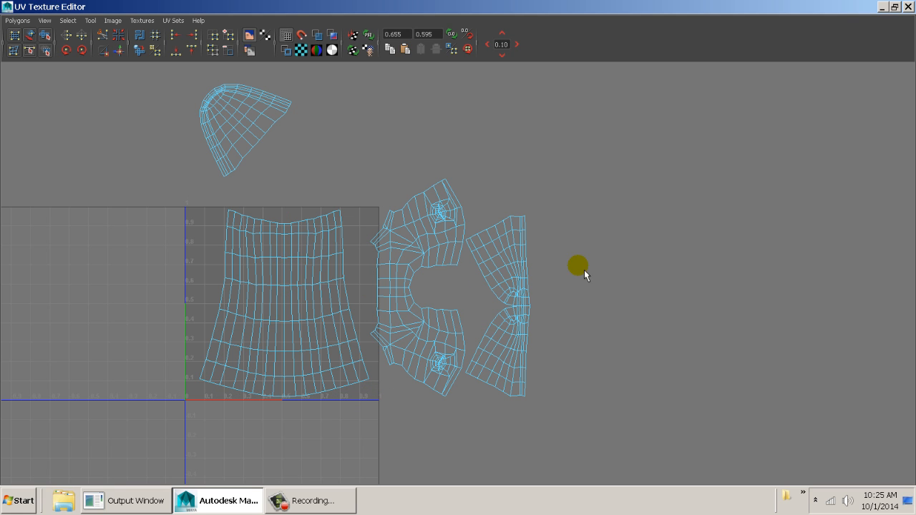
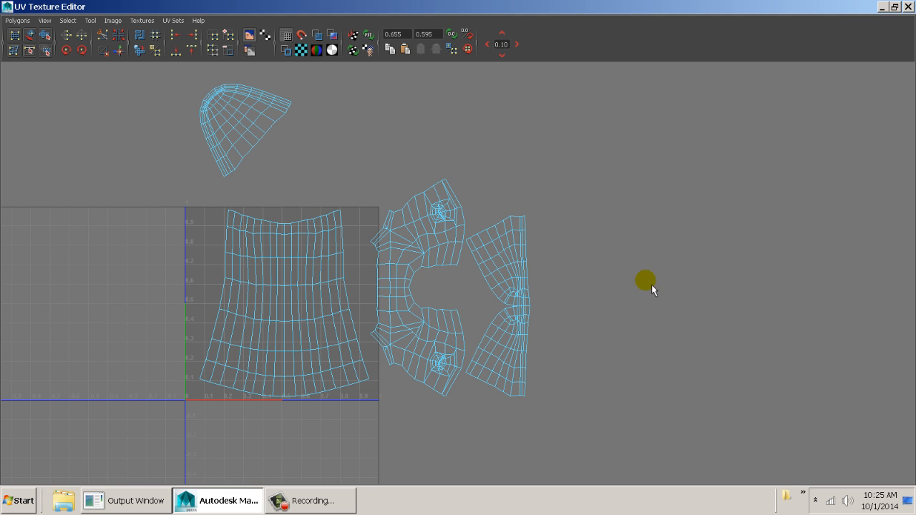
Set the UV Texture Editor grid's length and width to 5 units and turn on the tile display
left_click(47, 21)
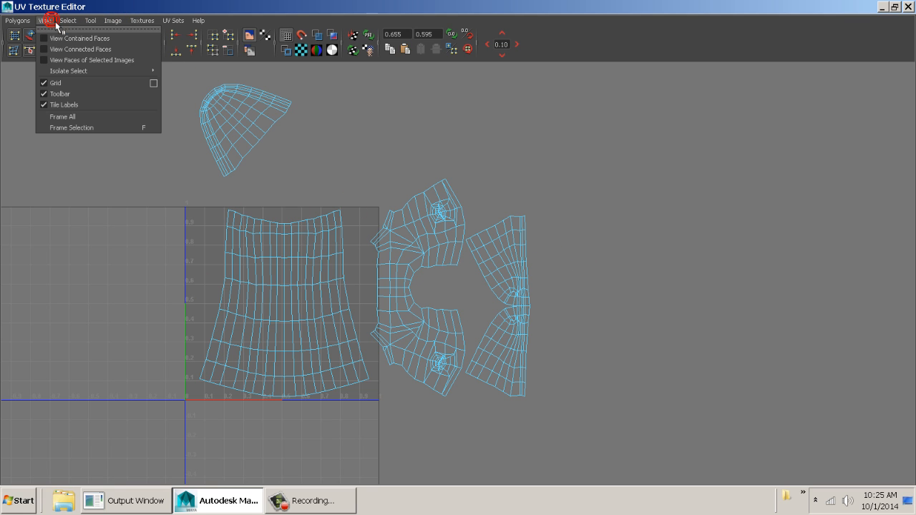
left_click(153, 85)
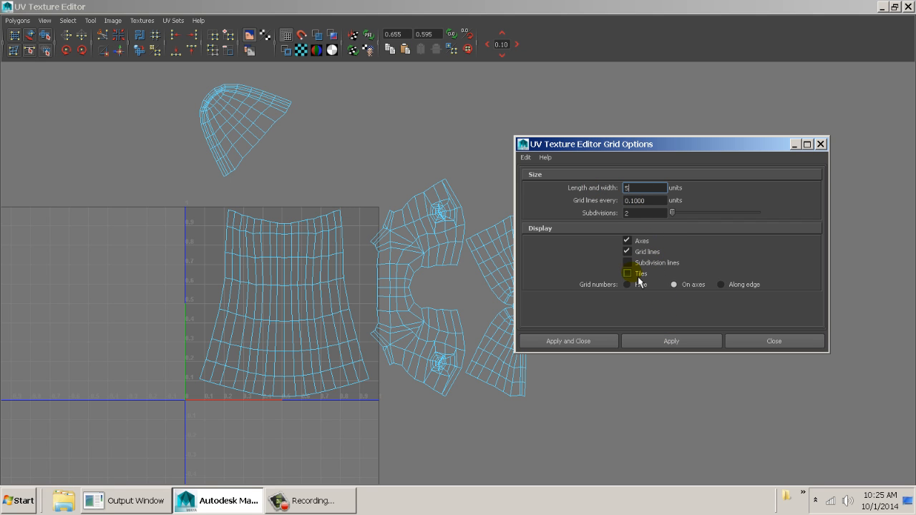
left_click(666, 347)
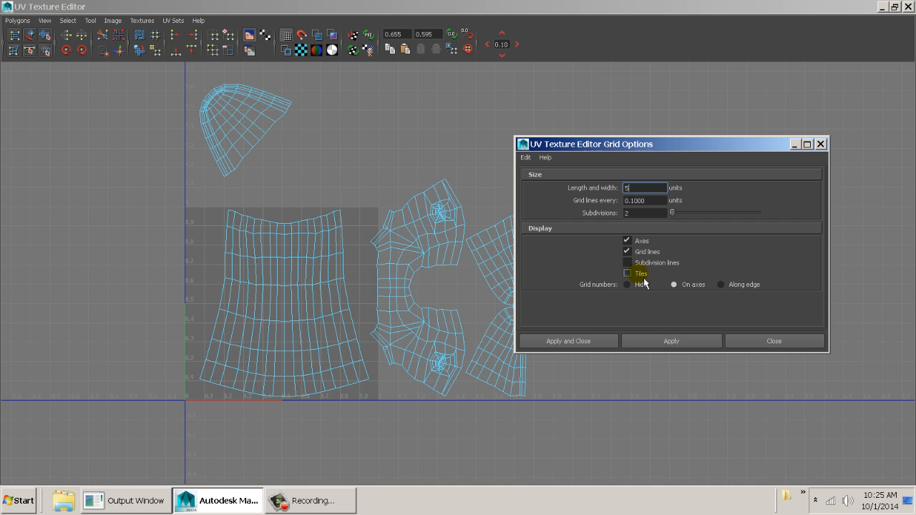
left_click(671, 341)
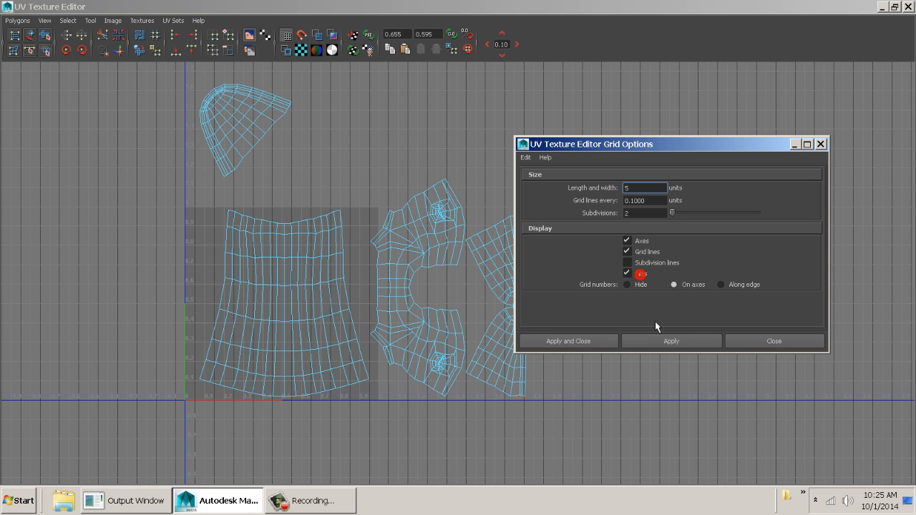
left_click(650, 340)
Select the head and upper jaw UV shells and move them about one tile further along U, into the third tile
middle_click_drag(454, 322, 348, 331, "alt")
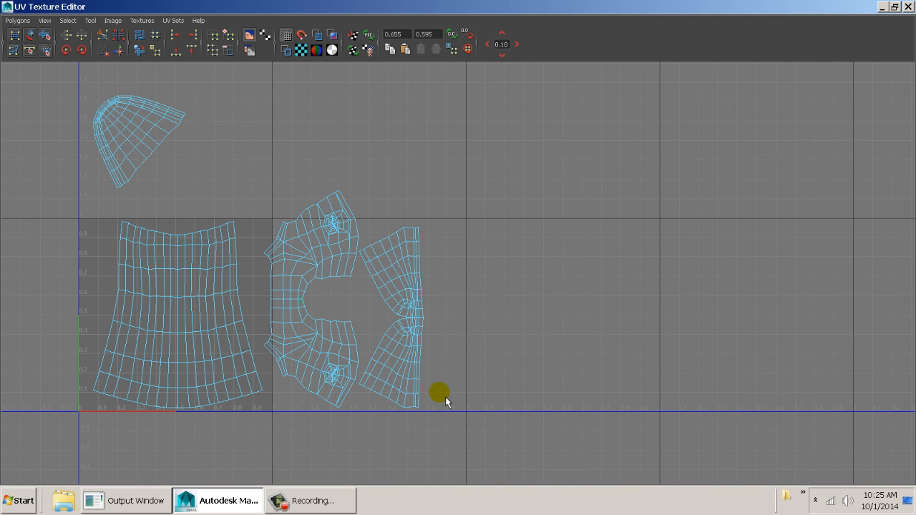
middle_click_drag(363, 278, 399, 283, "alt")
right_click_drag(386, 244, 351, 218)
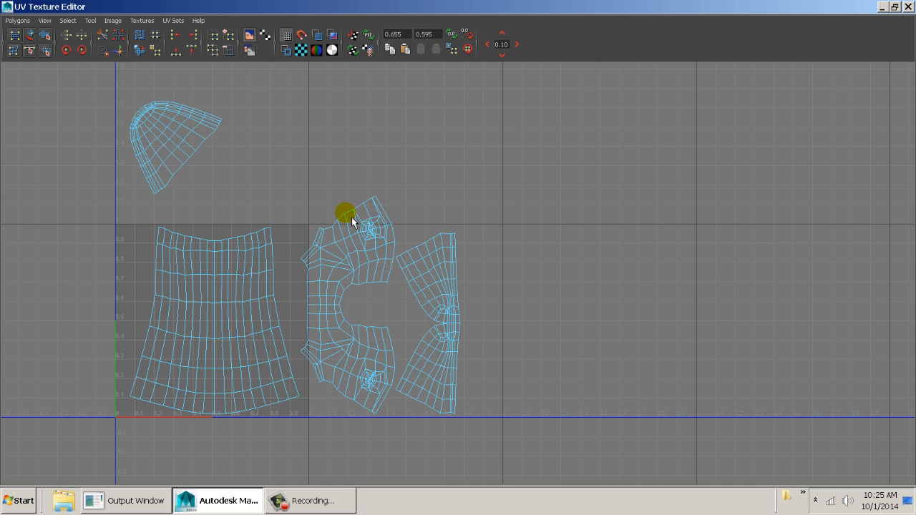
left_click_drag(501, 448, 500, 447)
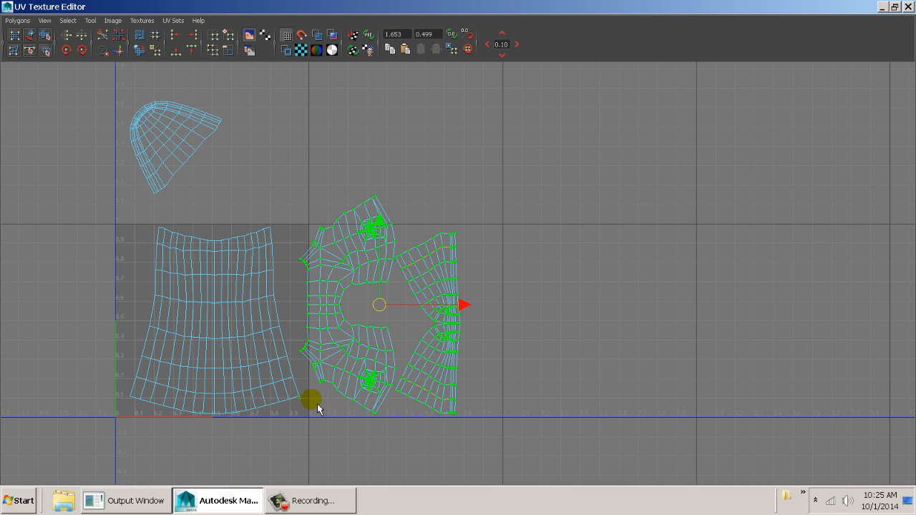
middle_click_drag(368, 347, 574, 351)
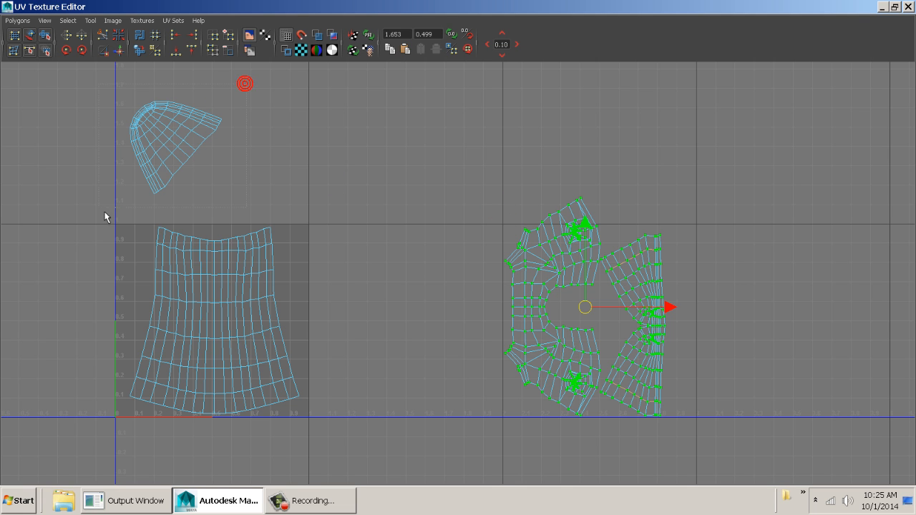
Move the fan-shaped UV shell and the bow-tie-shaped jaw shell aside toward the fourth tile, leaving the head shell alone
left_click_drag(104, 211, 103, 212)
middle_click_drag(190, 188, 728, 259)
left_click_drag(623, 225, 666, 306)
left_click(211, 39)
left_click(68, 20)
left_click(100, 63)
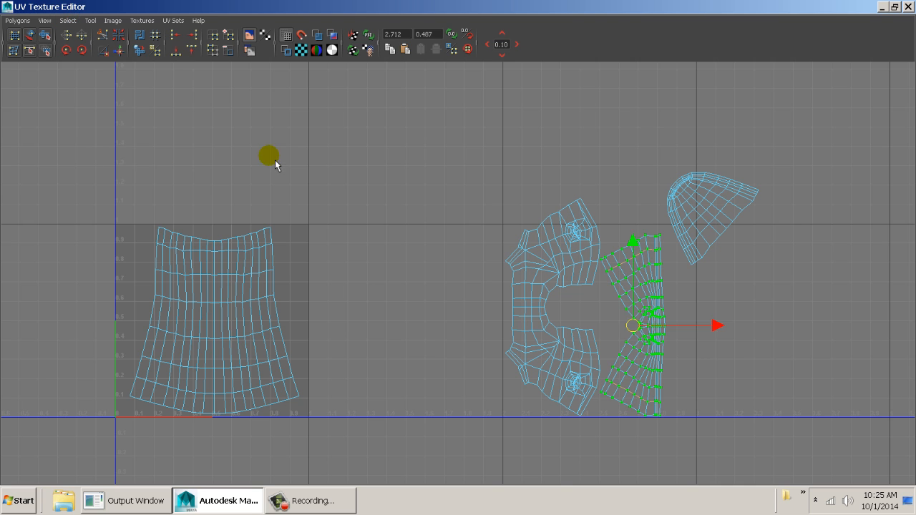
middle_click_drag(655, 334, 771, 342)
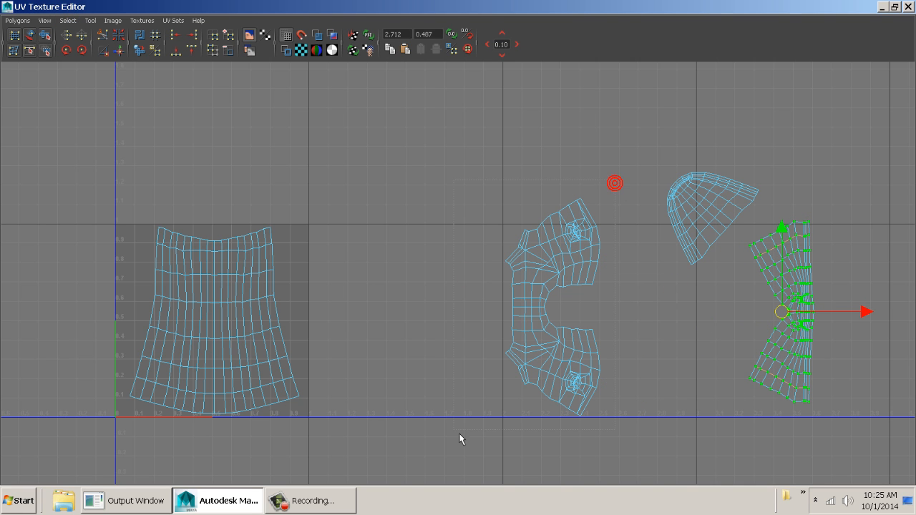
Move the head UV shell into the second tile and rotate it about 45 degrees clockwise to fit diagonally
left_click_drag(460, 433, 454, 431)
middle_click_drag(557, 311, 403, 309)
key("e")
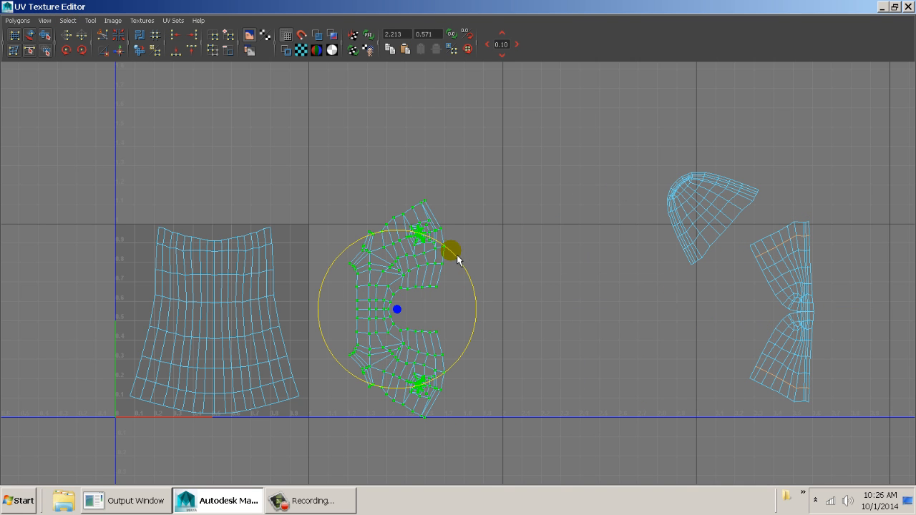
middle_click_drag(456, 259, 515, 311)
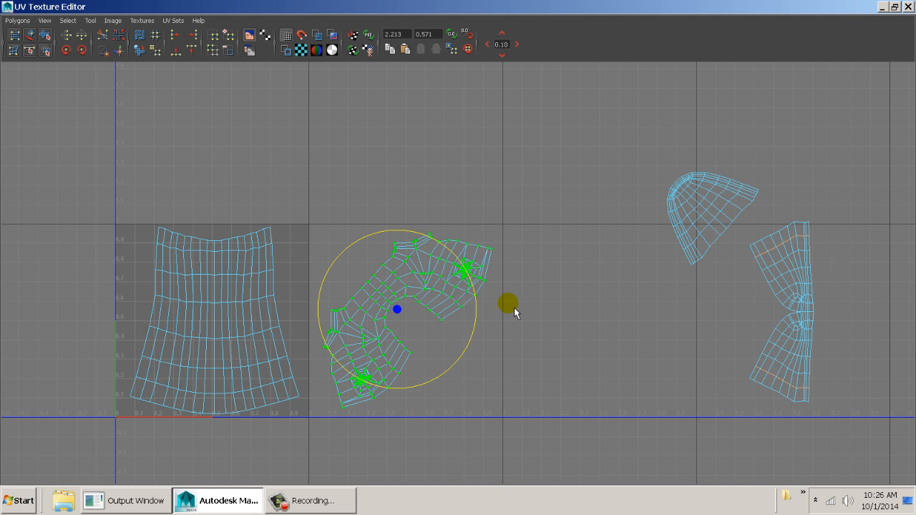
key("w")
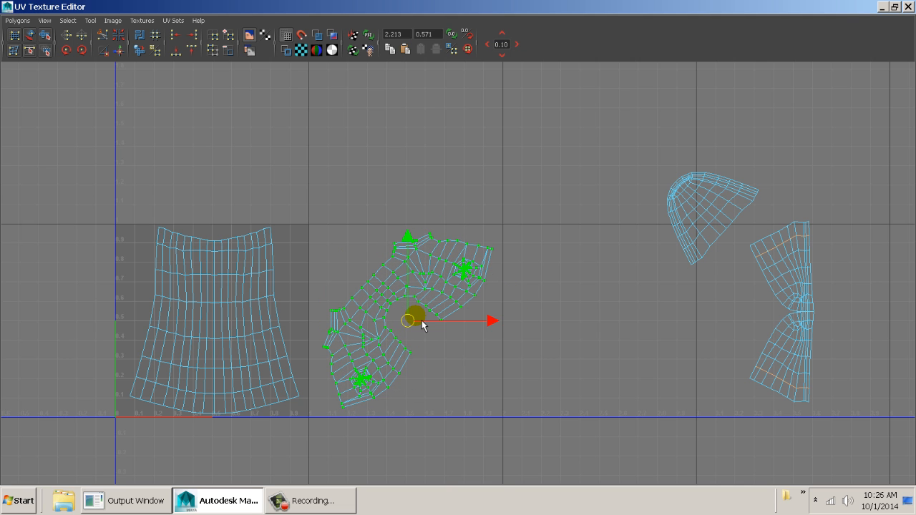
Place the fan-shaped shell and the bow-tie-shaped jaw shell side by side inside the third tile
left_click(724, 276)
middle_click_drag(720, 276, 559, 319)
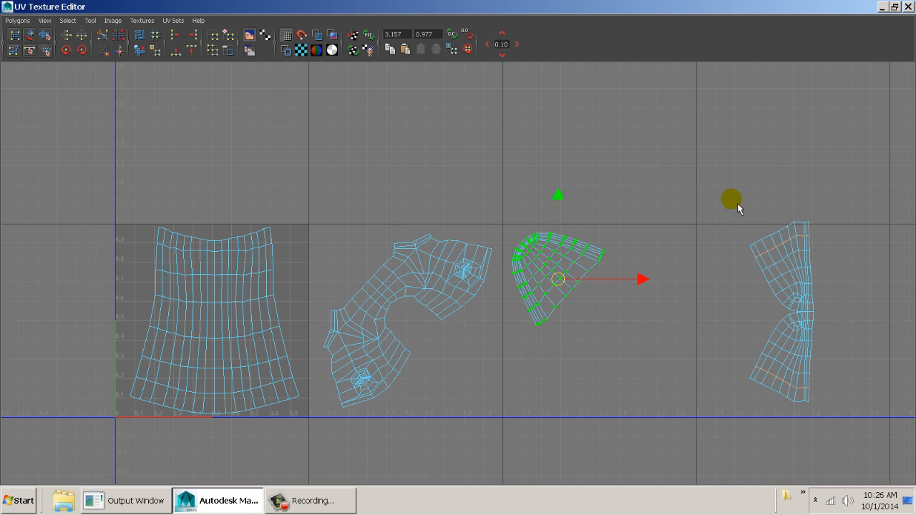
left_click(787, 363)
middle_click_drag(788, 363, 634, 374)
Rotate the bow-tie-shaped jaw shell about 45 degrees clockwise, fit it below the fan-shaped shell, and deselect it
key("e")
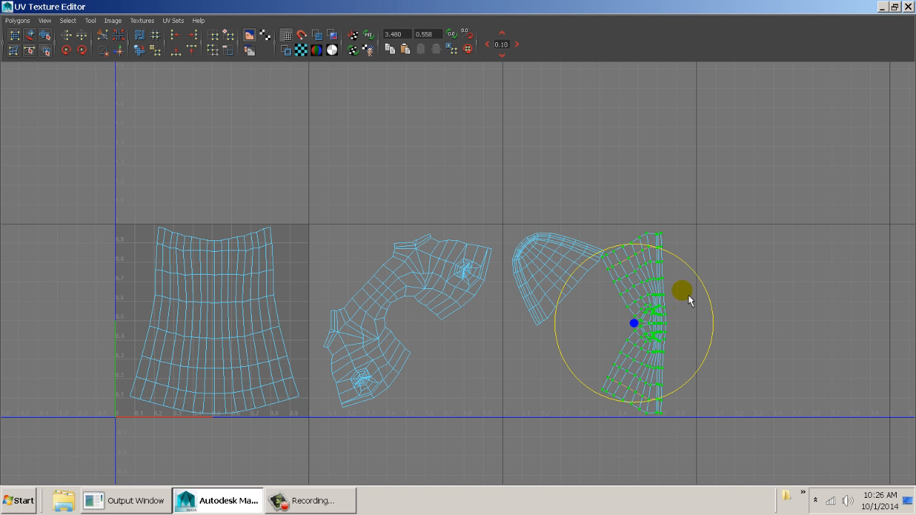
middle_click_drag(688, 272, 735, 316)
key("w")
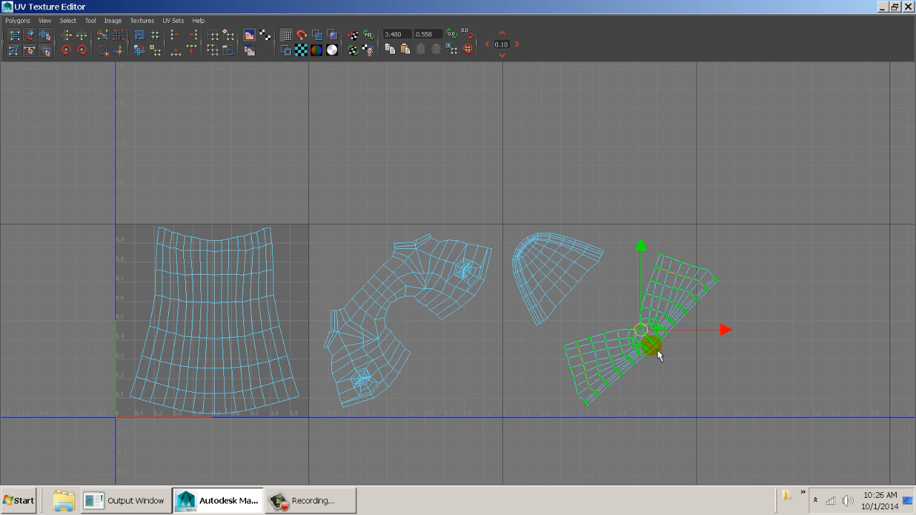
middle_click_drag(656, 350, 635, 309)
left_click(647, 365)
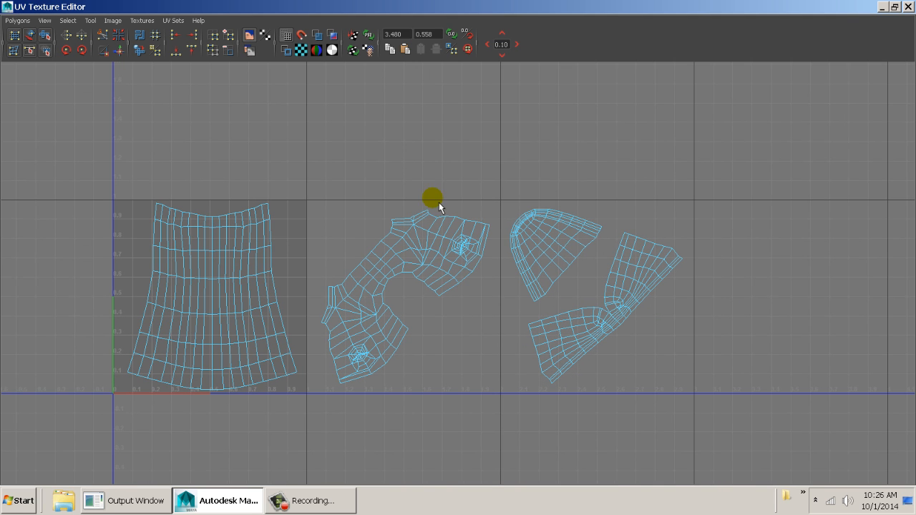
Restore the UV Texture Editor to a smaller window and select shells to check which parts of the dragon they cover
left_click_drag(43, 453, 43, 453)
double_click(265, 7)
left_click_drag(369, 363, 224, 378, "alt")
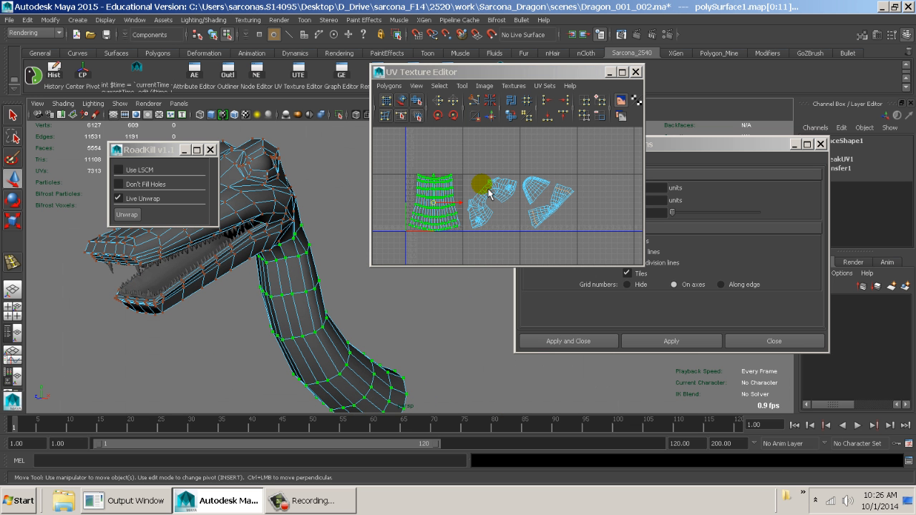
left_click_drag(490, 177, 522, 227)
right_click_drag(511, 160, 573, 229, "alt")
left_click_drag(481, 159, 563, 224)
left_click(552, 229)
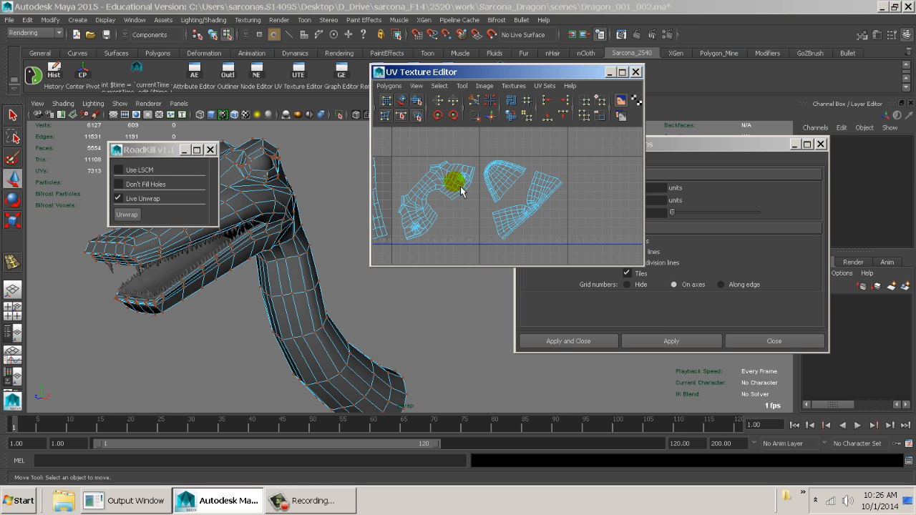
Close the UV Texture Editor, the RoadKill window and the grid options
double_click(382, 74)
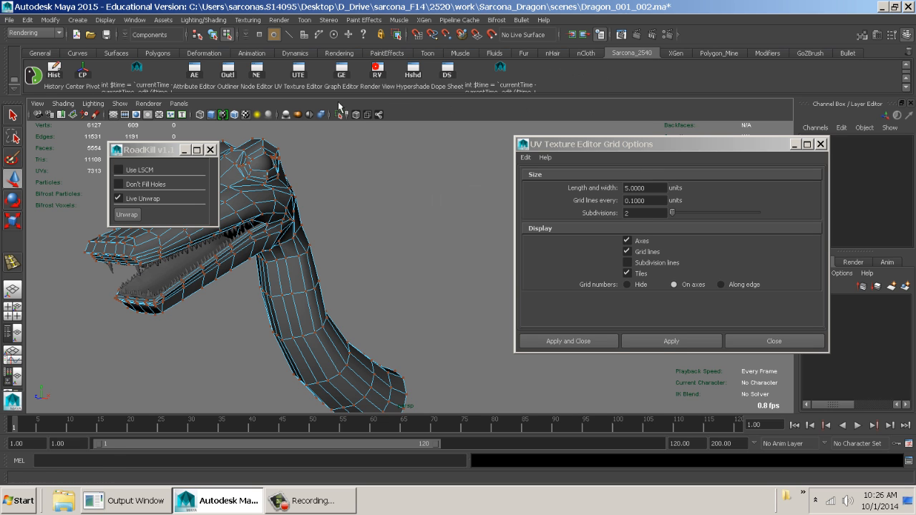
left_click(211, 151)
left_click(754, 338)
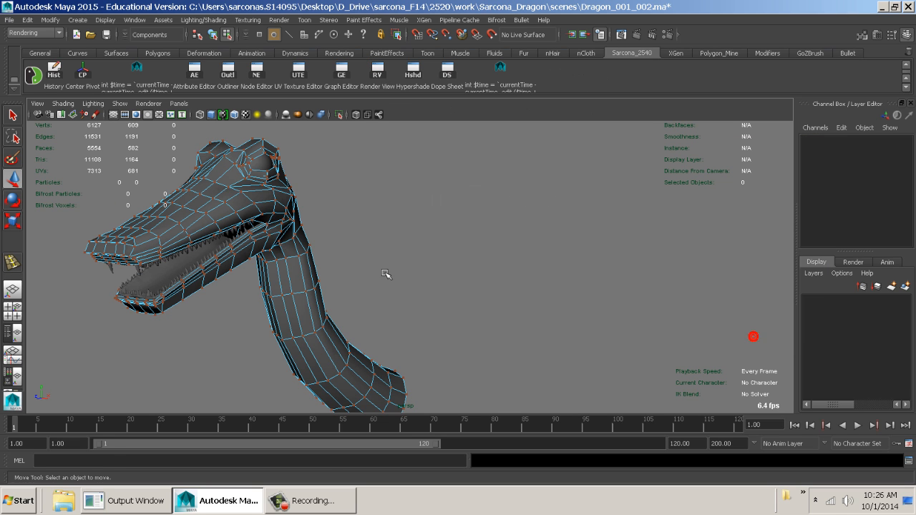
Return to object selection and examine the head mesh and the lower inner-mouth mesh from the front and below
right_click_drag(276, 289, 316, 259)
left_click(307, 274)
middle_click_drag(306, 281, 408, 290, "alt")
right_click_drag(420, 300, 439, 306, "alt")
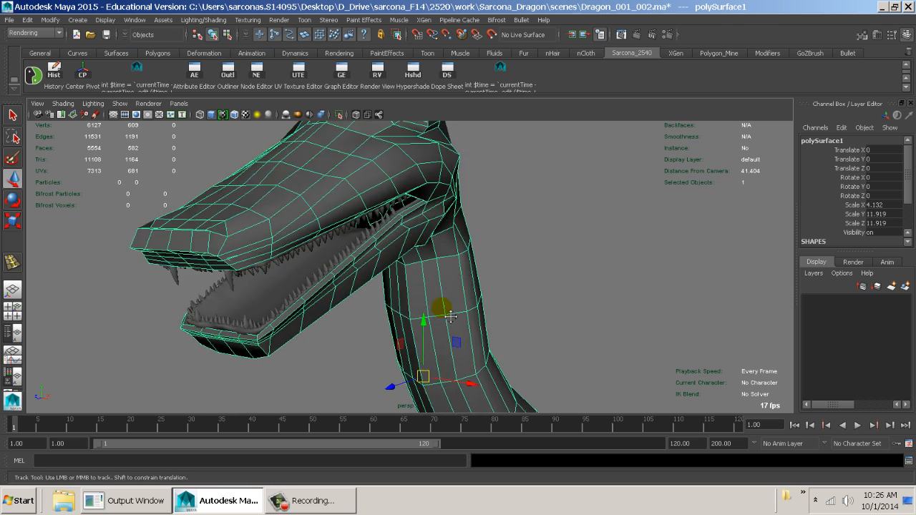
middle_click_drag(439, 307, 525, 315, "alt")
left_click(432, 322)
left_click_drag(558, 328, 599, 329, "alt")
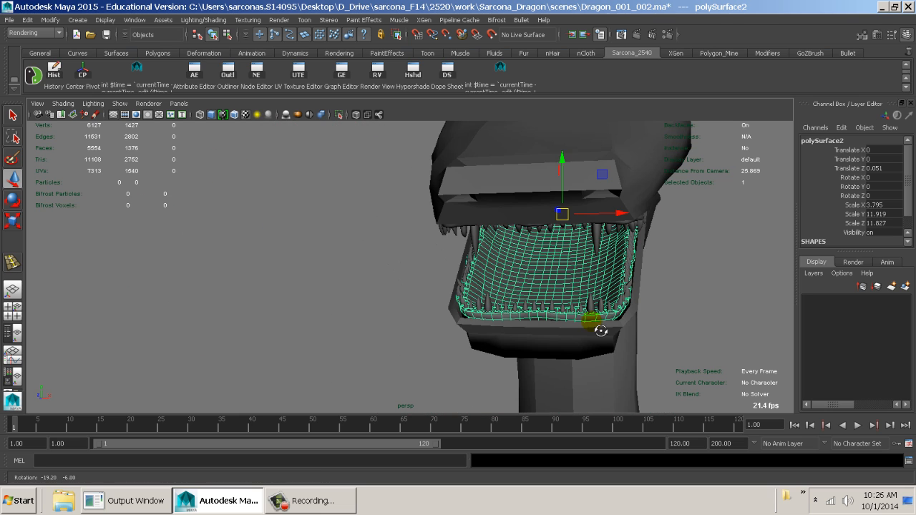
middle_click_drag(566, 312, 438, 310, "alt")
left_click_drag(437, 310, 489, 409, "alt")
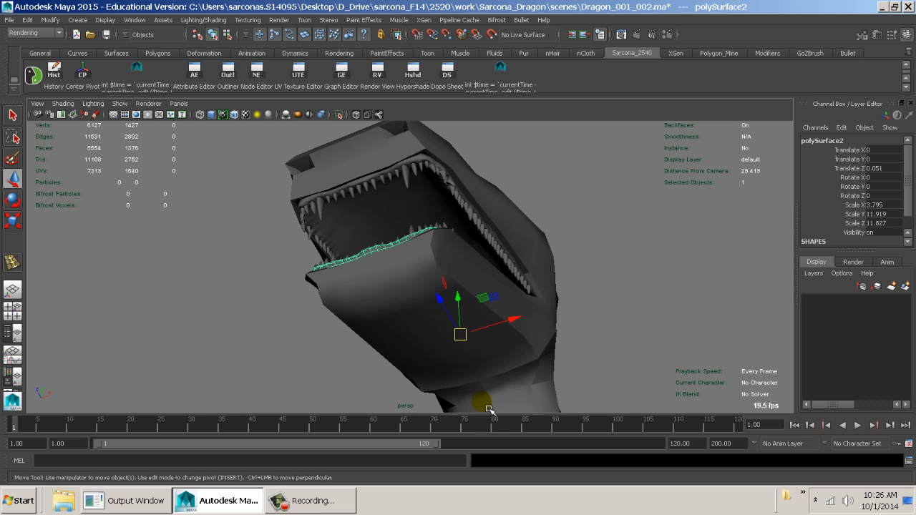
Select the upper inner-mouth mesh and open it in Roadkill with the MEL command RoadKill
left_click(414, 219)
left_click_drag(561, 238, 552, 262, "alt")
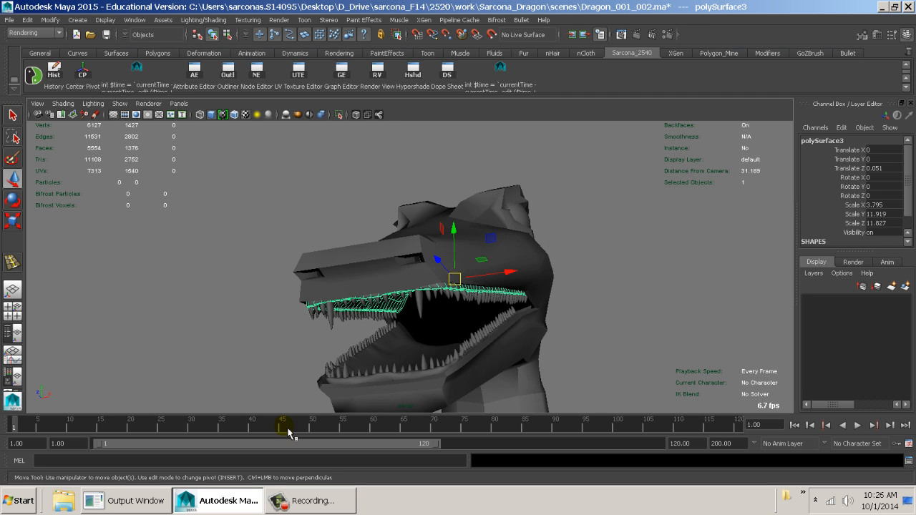
left_click(257, 460)
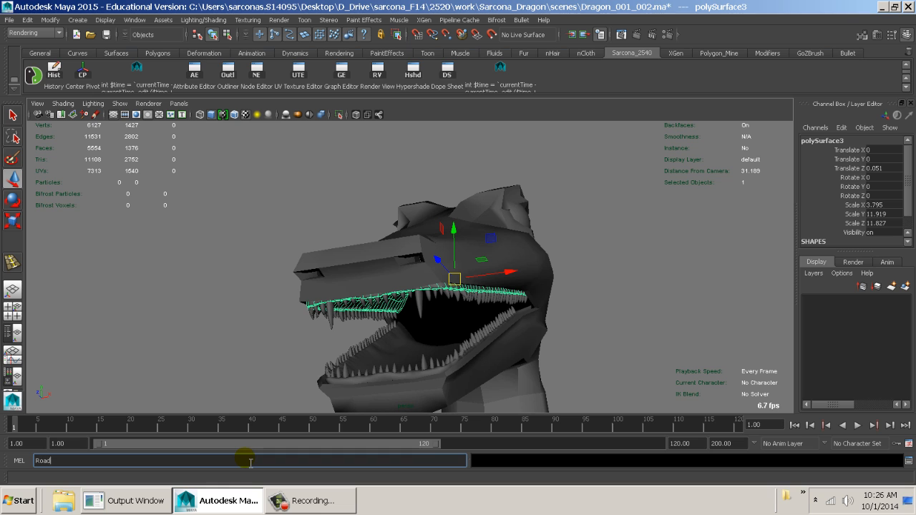
type("RoadKill")
key("Return")
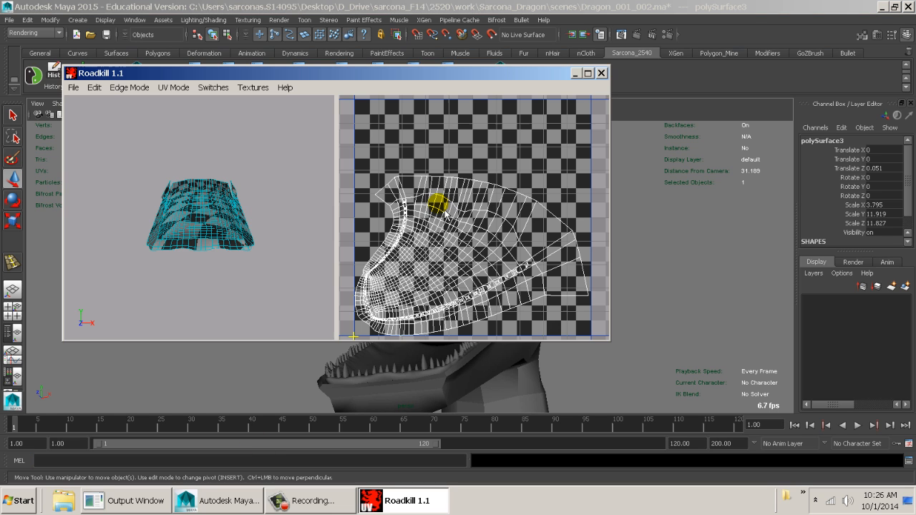
Try a lengthwise centre seam on the upper inner-mouth mesh, inspect the checker pattern, and close the Roadkill window
mouse_move(218, 191)
left_mouse_down("alt")
mouse_move(241, 203)
mouse_move(227, 226)
mouse_move(191, 227)
left_mouse_up("alt")
right_click_drag(191, 226, 239, 245, "alt")
left_click_drag(220, 242, 347, 251, "alt")
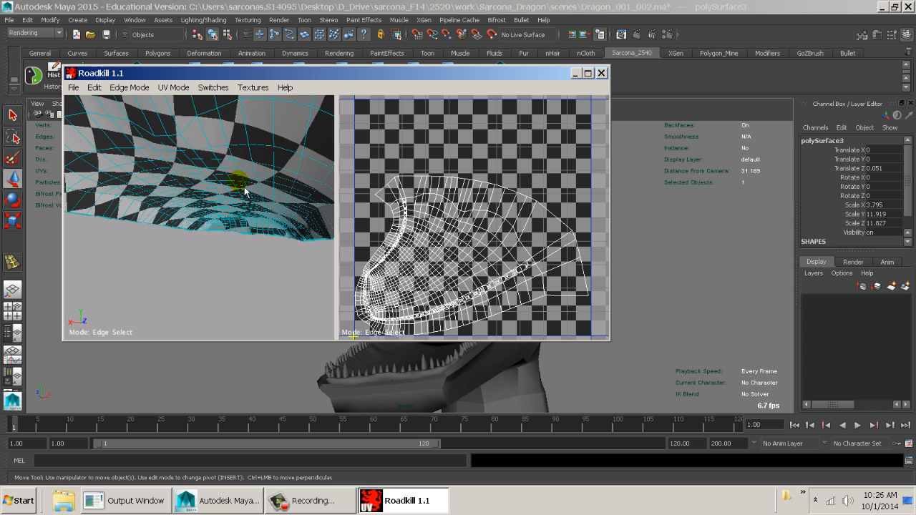
left_click_drag(243, 186, 259, 166, "alt")
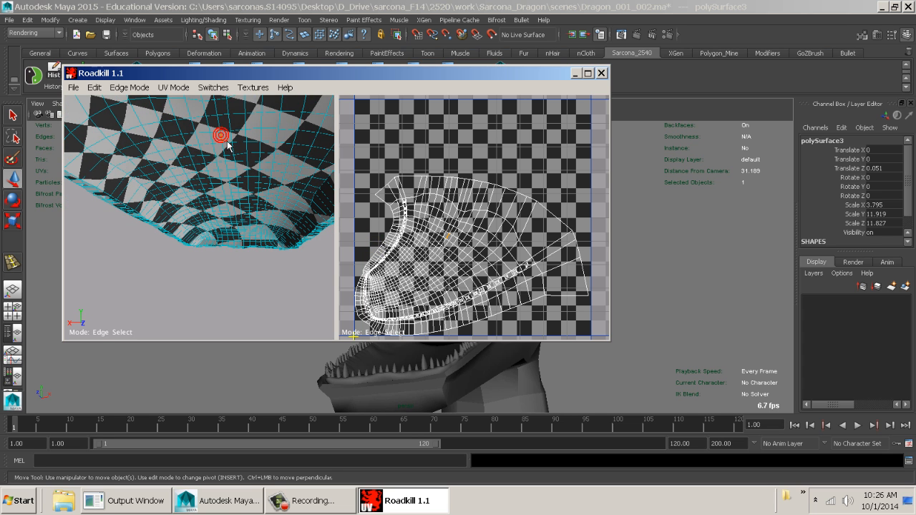
key("c")
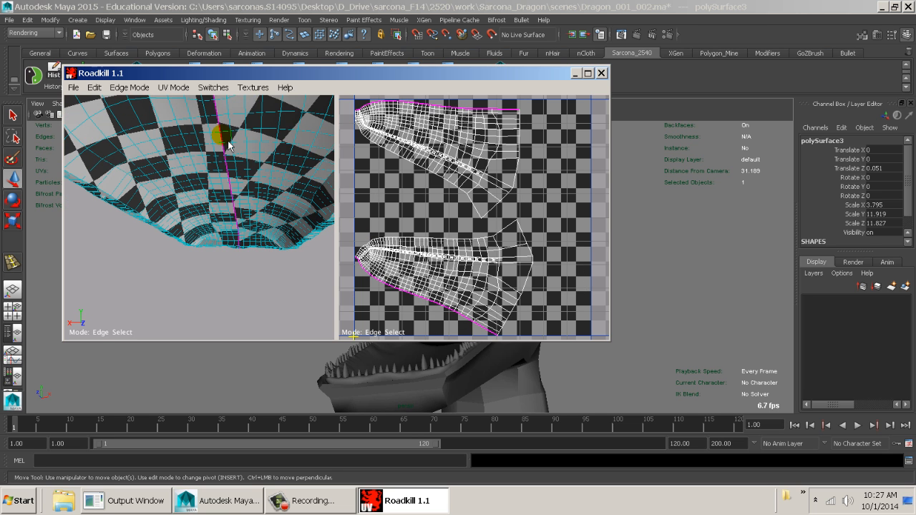
mouse_move(245, 138)
left_mouse_down("alt")
mouse_move(254, 133)
mouse_move(248, 187)
left_mouse_up("alt")
mouse_move(295, 205)
left_mouse_down("alt")
mouse_move(298, 219)
mouse_move(75, 285)
left_mouse_up("alt")
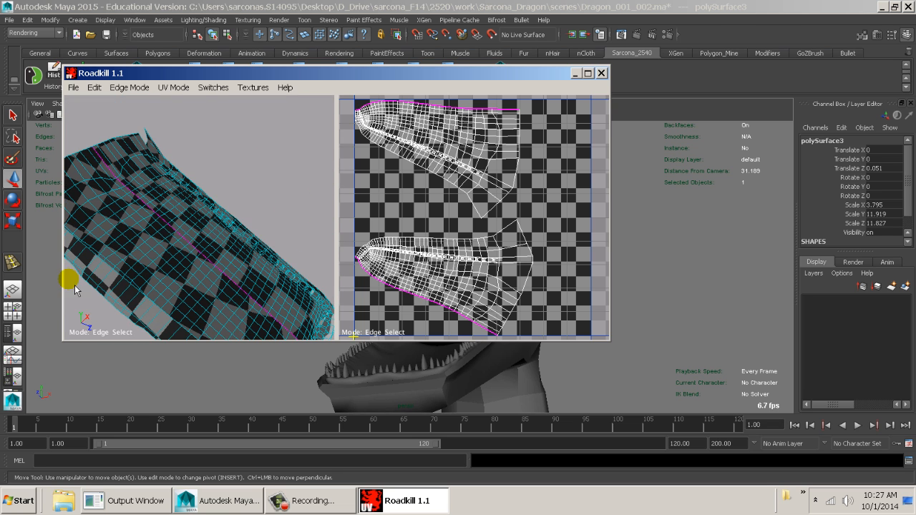
mouse_move(185, 227)
left_mouse_down("alt")
mouse_move(148, 256)
mouse_move(242, 205)
mouse_move(236, 236)
left_mouse_up("alt")
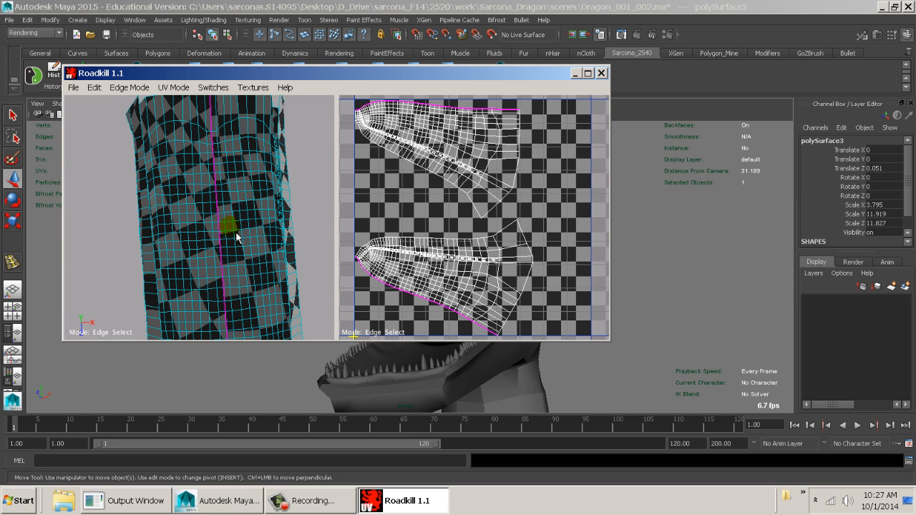
left_click(601, 73)
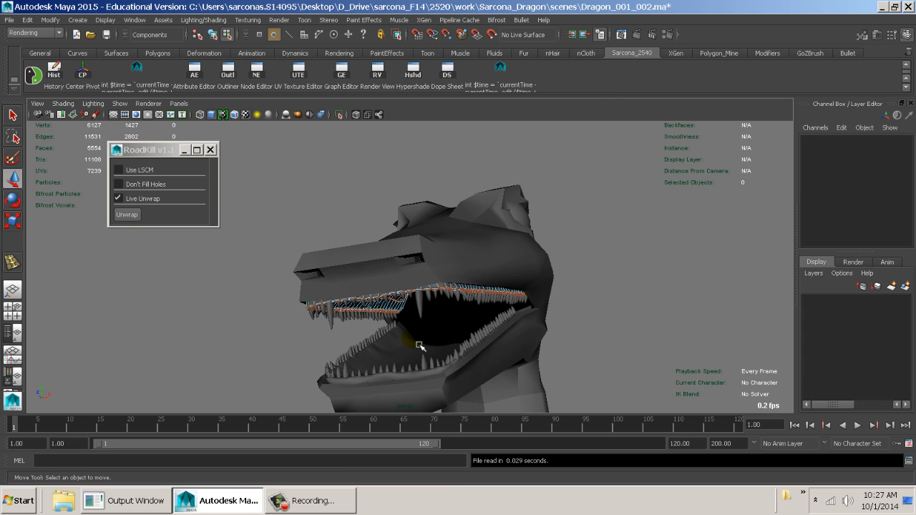
Reopen the upper inner-mouth mesh in Roadkill, cut it along its lengthwise centre line, and exit back to Maya
key("F8")
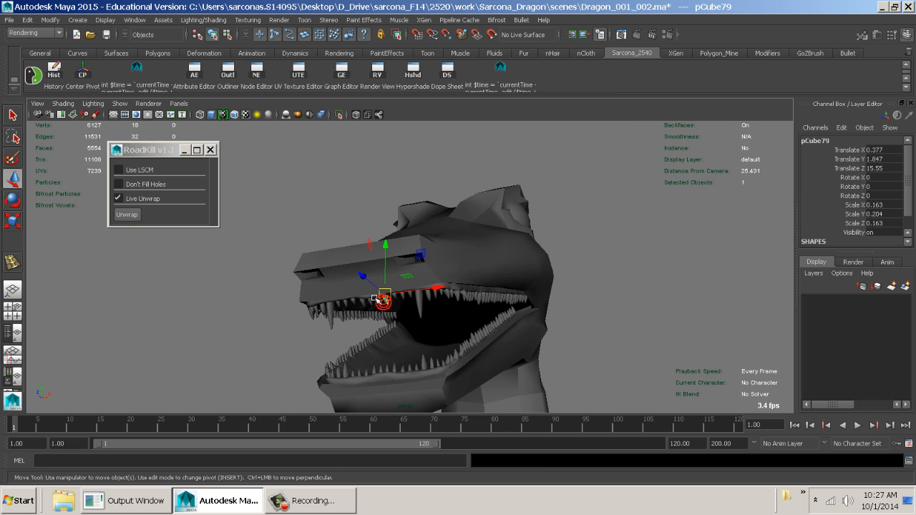
left_click(363, 315)
left_click(127, 218)
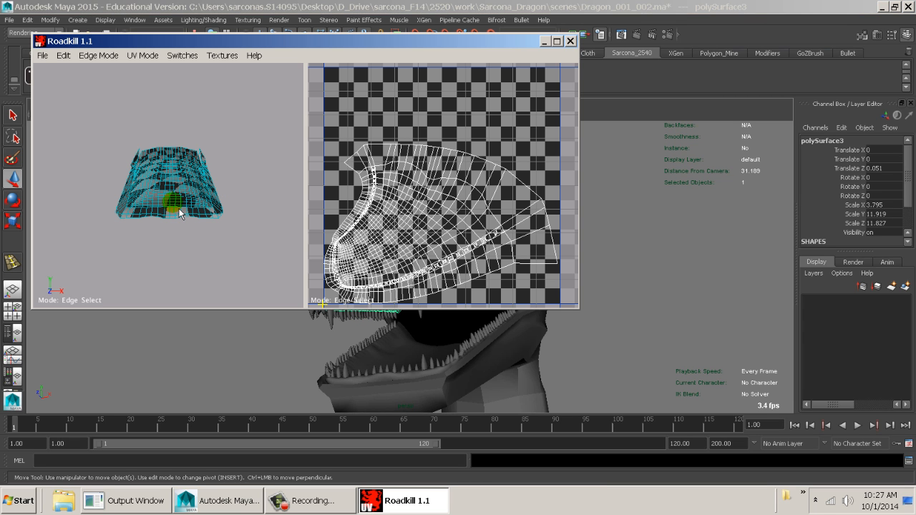
left_click(175, 212)
left_click(42, 55)
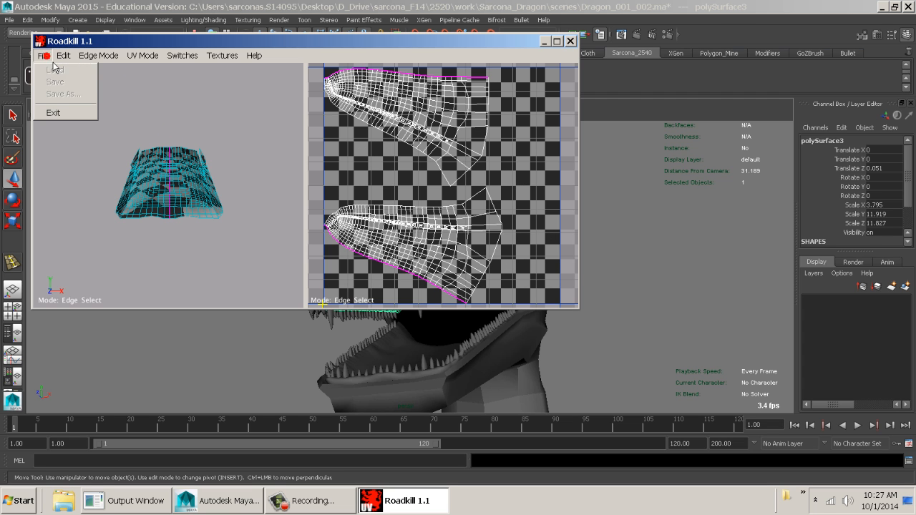
left_click(61, 112)
Unwrap the lower inner-mouth mesh in Roadkill with a seam along its lengthwise centre line, and exit back to Maya
left_click_drag(390, 363, 417, 366, "alt")
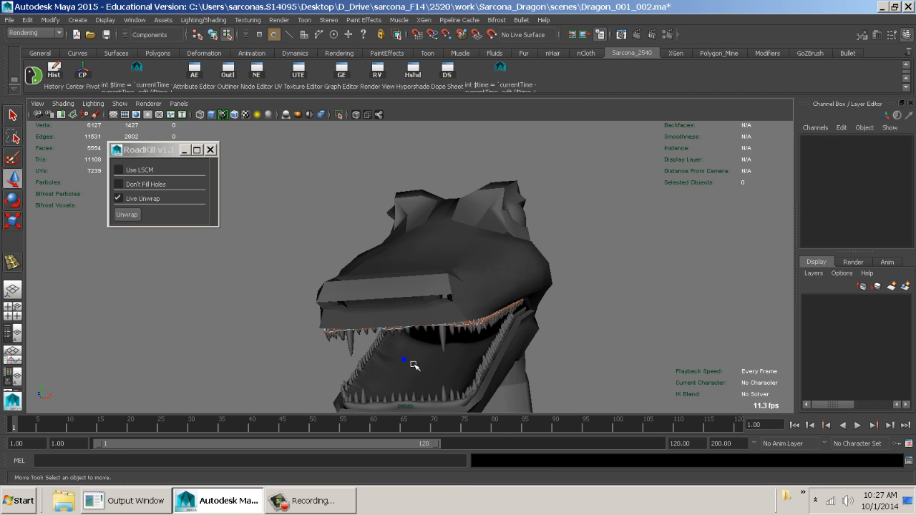
left_click(418, 364)
left_click(141, 218)
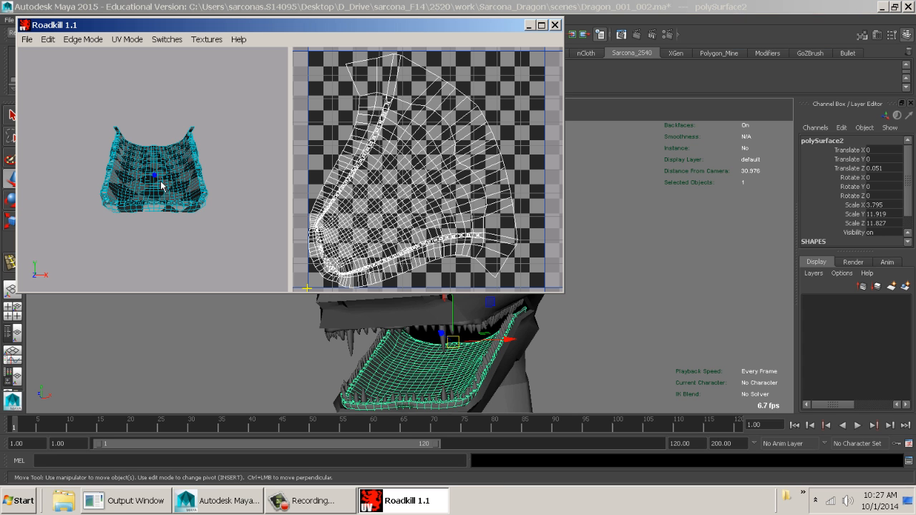
right_click_drag(161, 185, 175, 211, "alt")
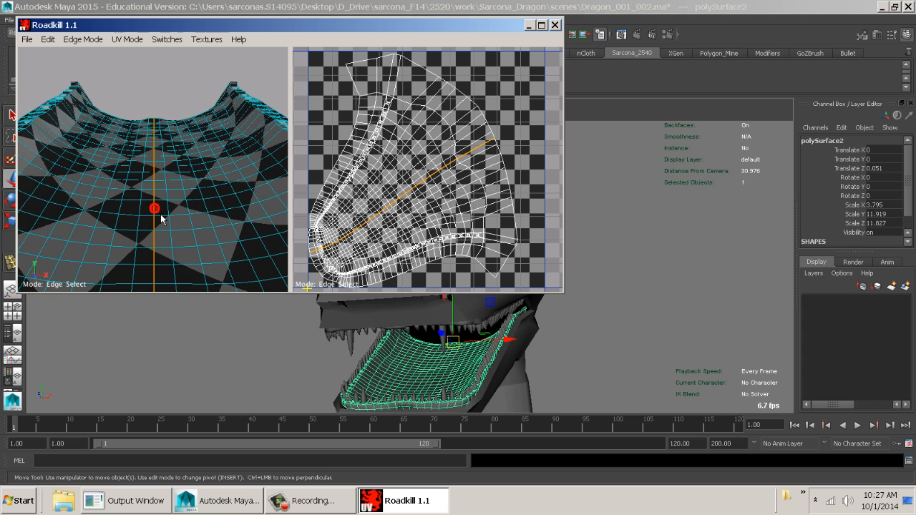
left_click(155, 209)
left_click(26, 39)
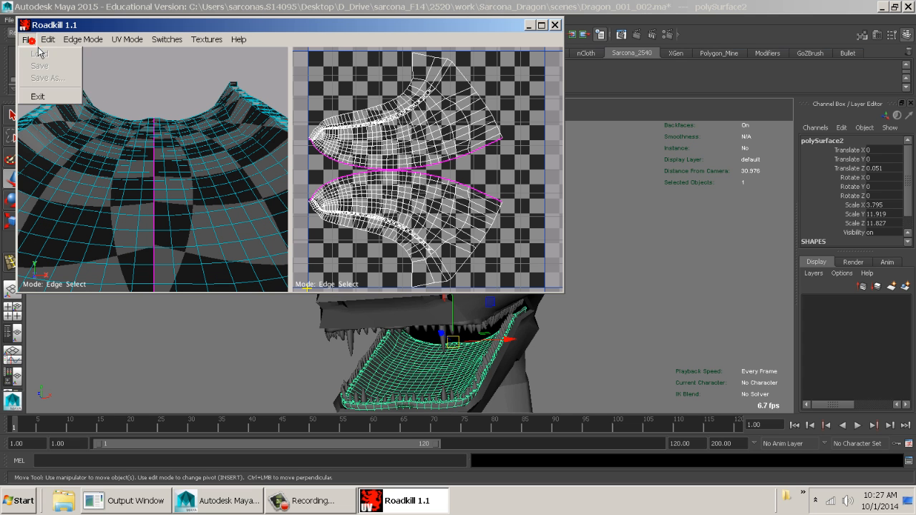
left_click(37, 96)
Return to object selection and select the outer dragon head mesh, viewing it from the side
right_click_drag(412, 372, 436, 365)
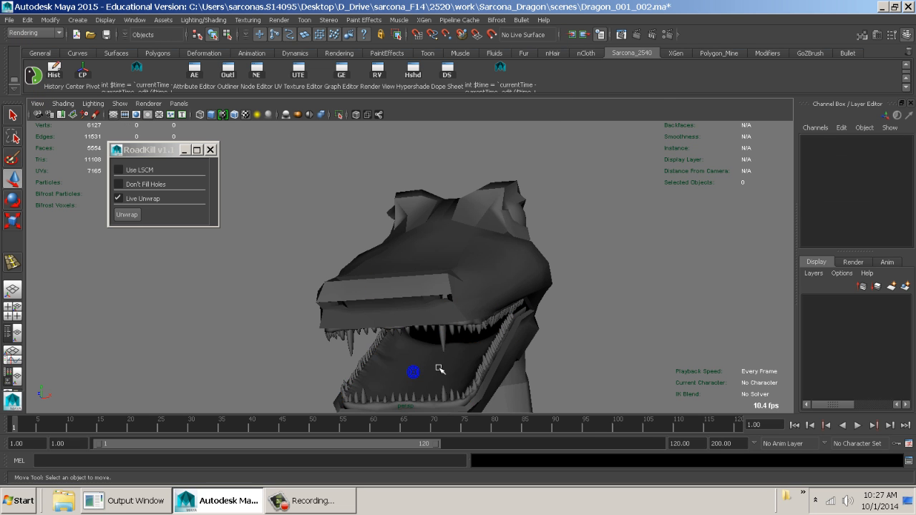
left_click(432, 360)
left_click(291, 339)
right_click_drag(493, 339, 401, 335, "alt")
left_click_drag(449, 307, 423, 266, "alt")
left_click(448, 267)
right_click_drag(515, 292, 550, 299, "alt")
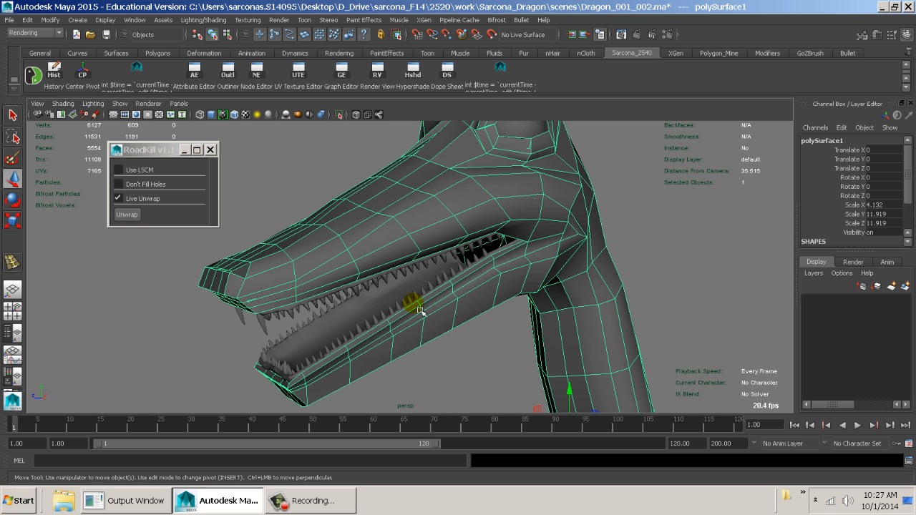
Select one of the large front fangs of the upper jaw and view the teeth from the side
left_click(275, 331)
key("f")
left_click_drag(412, 297, 494, 292, "alt")
right_click_drag(491, 288, 310, 280, "alt")
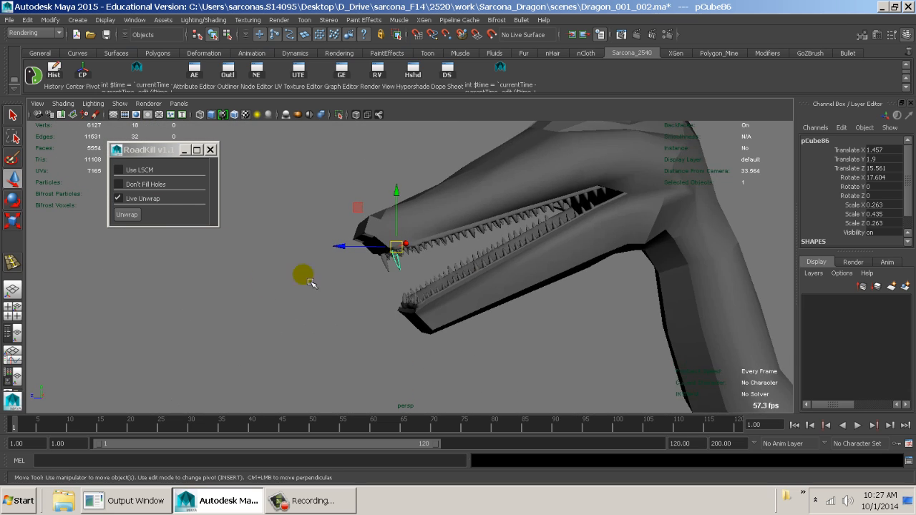
Collapse the topTeeth and bottomTeeth groups in the Outliner and select the eye sphere nurbsSphere1
right_click_drag(513, 310, 522, 315, "alt")
left_click_drag(521, 315, 494, 304, "alt")
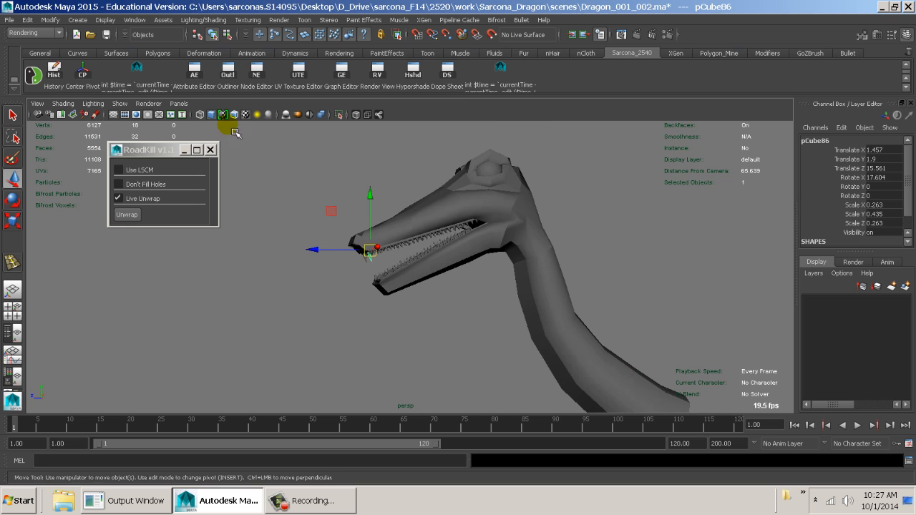
left_click(226, 72)
left_click(51, 130)
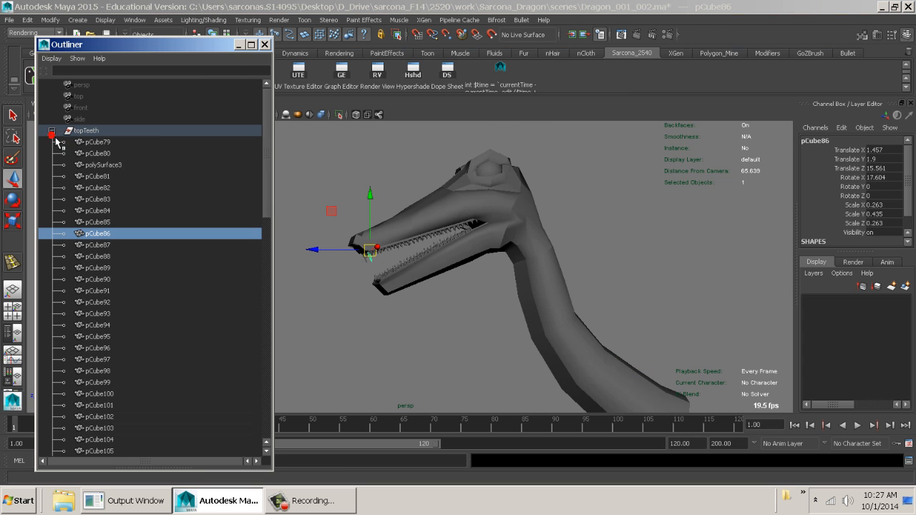
left_click(51, 130)
left_click(51, 141)
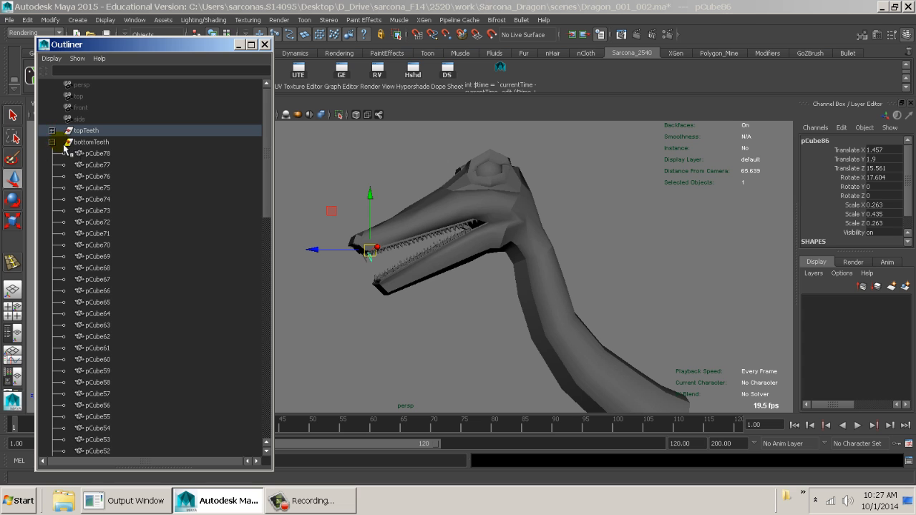
left_click(52, 142)
left_click(90, 142)
left_click(92, 153)
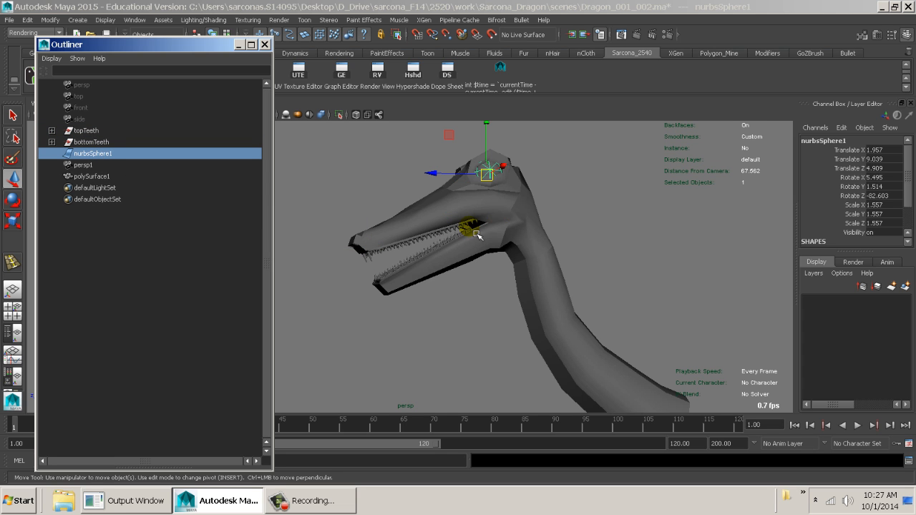
Mirror a duplicate of the eye to the other side of the head by grouping it with Scale X -1, and ungroup it
left_click_drag(484, 239, 691, 258, "alt")
left_click_drag(550, 341, 583, 369, "alt")
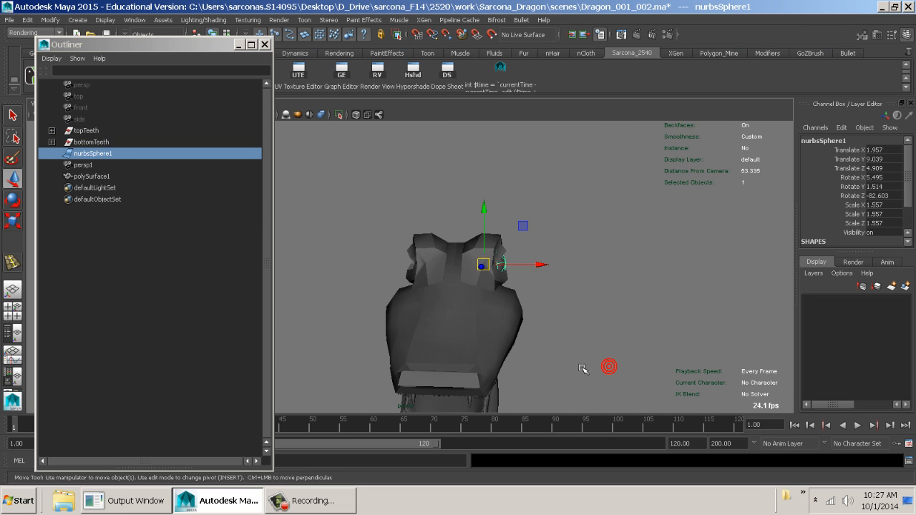
key("ctrl+d")
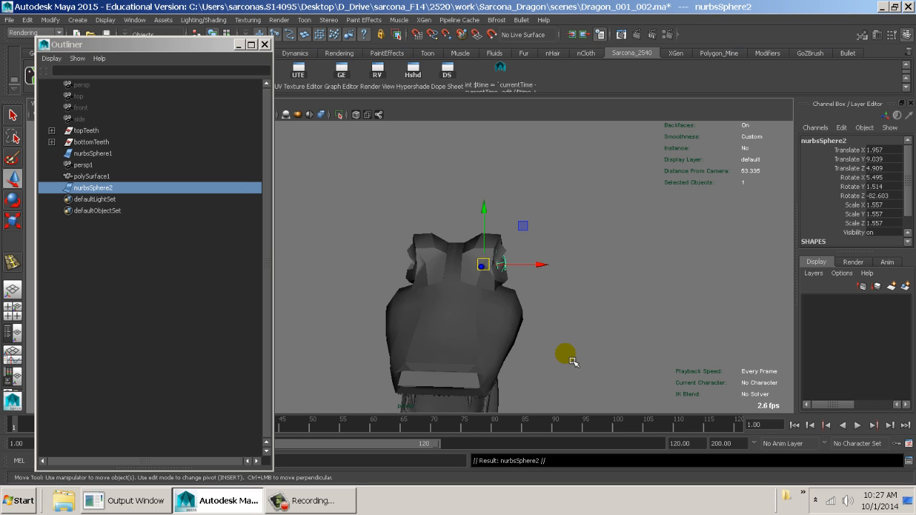
key("ctrl+g")
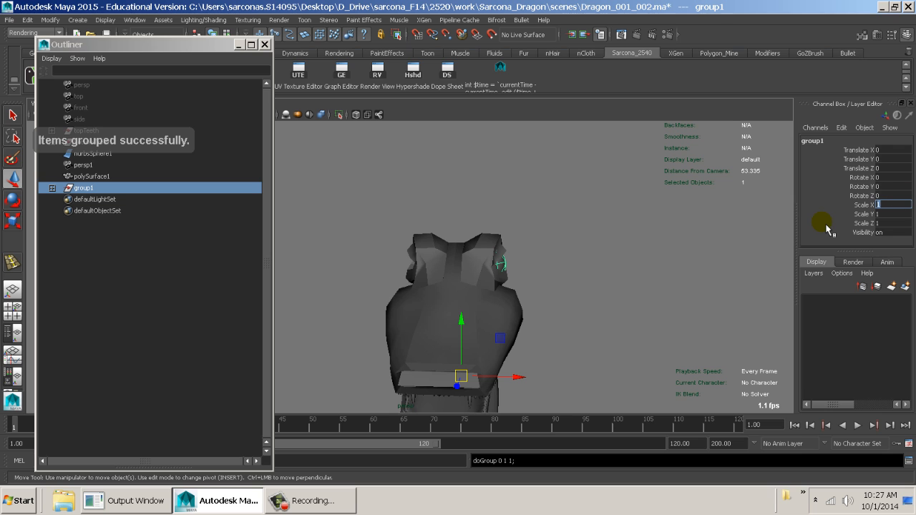
key("Return")
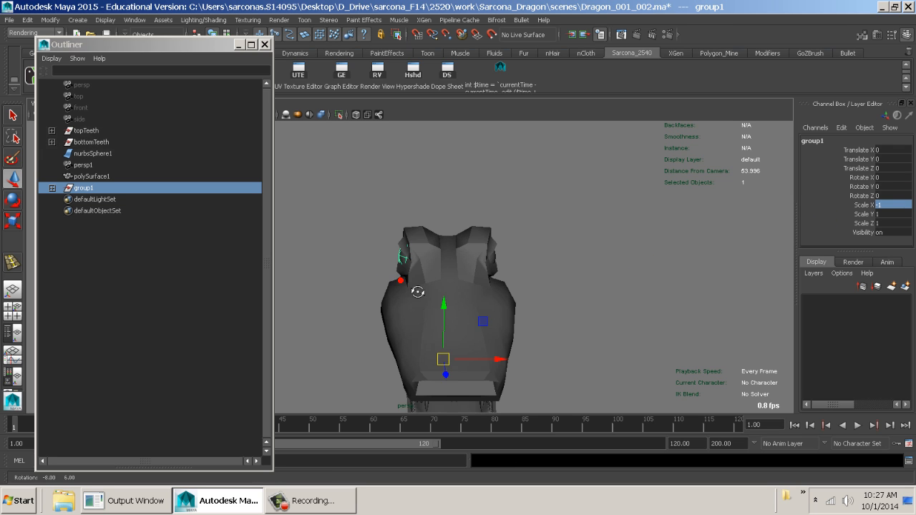
left_click(29, 20)
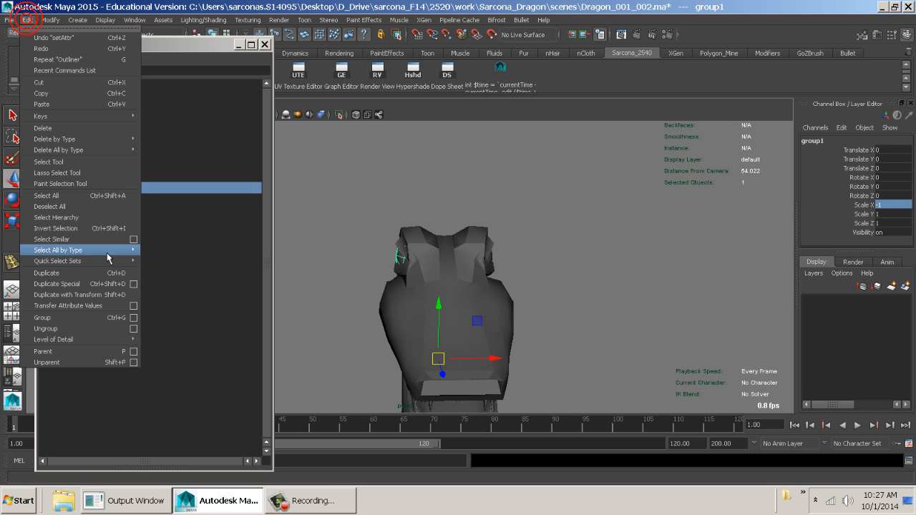
left_click(90, 324)
left_click_drag(391, 290, 450, 296, "alt")
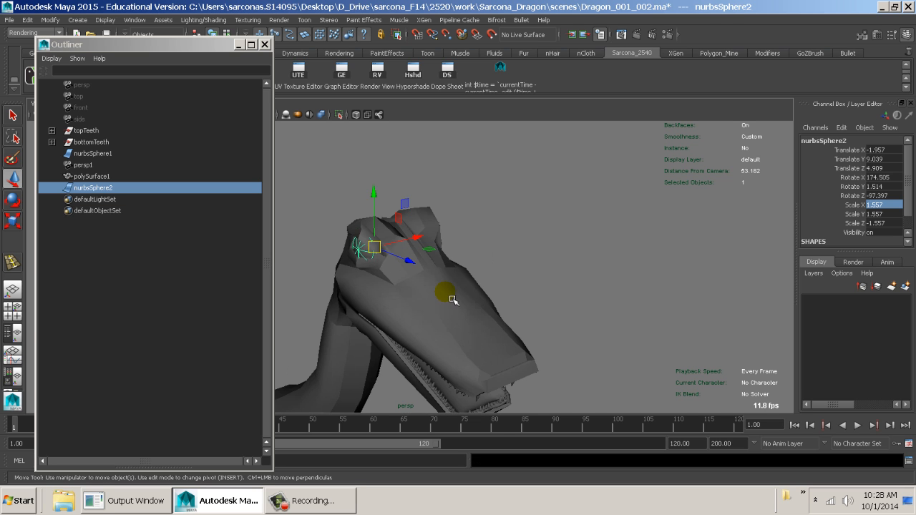
left_click(485, 226)
right_click_drag(472, 265, 671, 315, "alt")
left_click_drag(660, 268, 647, 263, "alt")
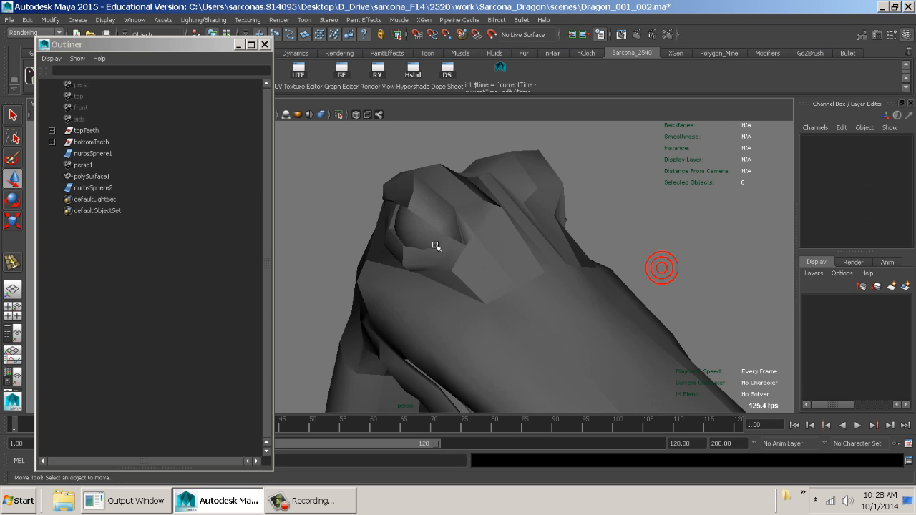
left_click(428, 239)
Delete the extra persp1 camera and rename the head mesh polySurface1 as Dragon
left_click(106, 165)
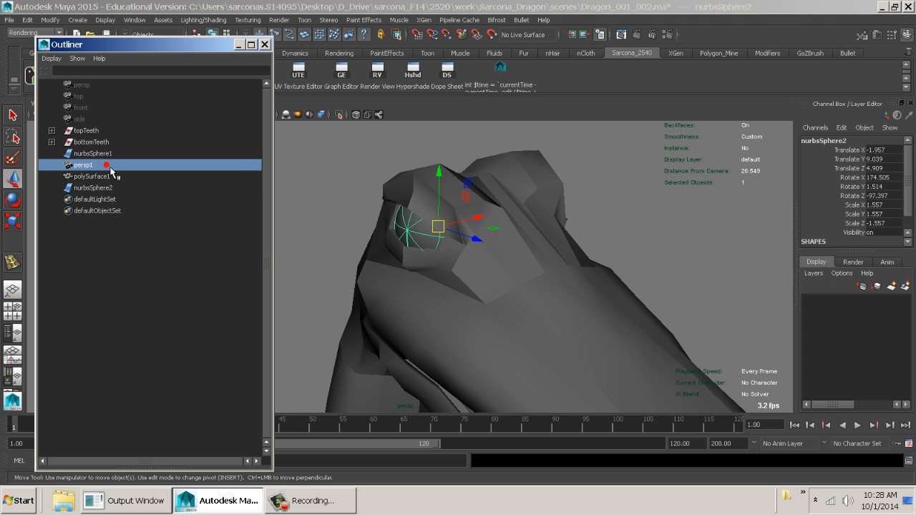
key("Delete")
double_click(106, 166)
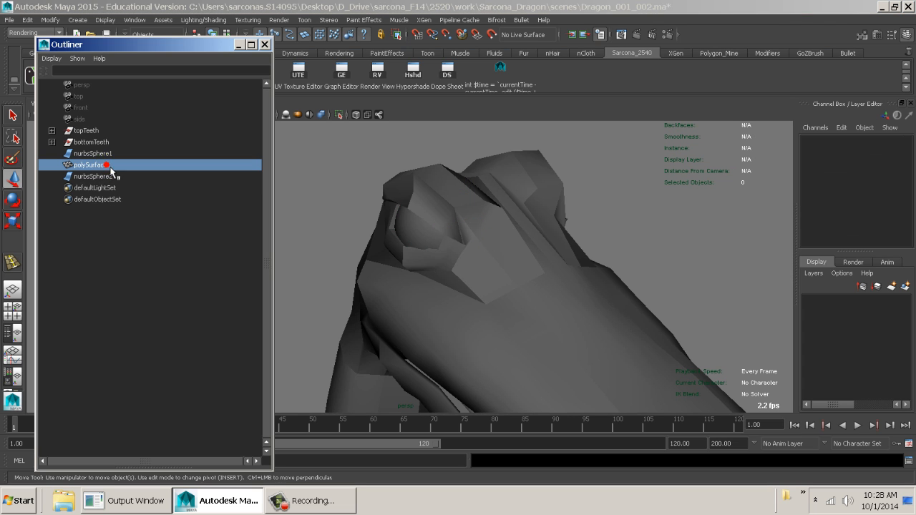
type("Dragon")
key("Return")
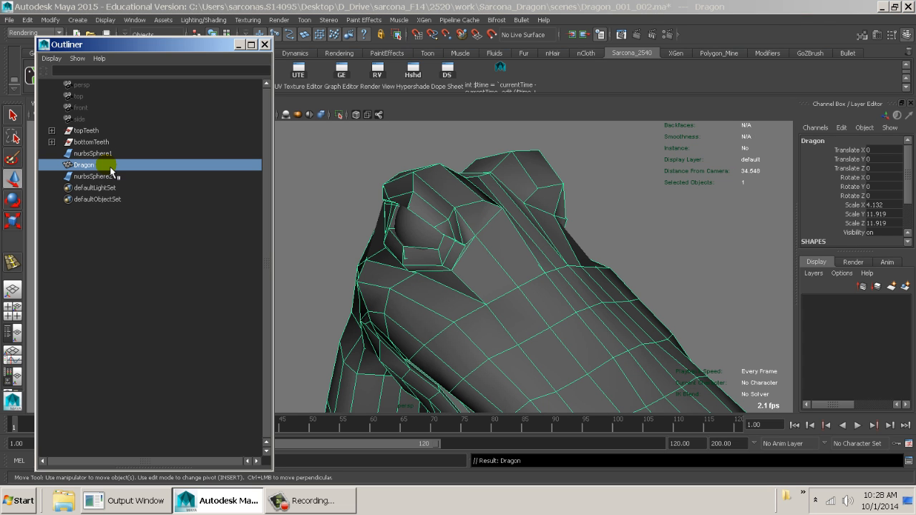
Rename nurbsSphere1 as Eye and nurbsSphere2 as Eye2, and clear the selection
left_click(99, 154)
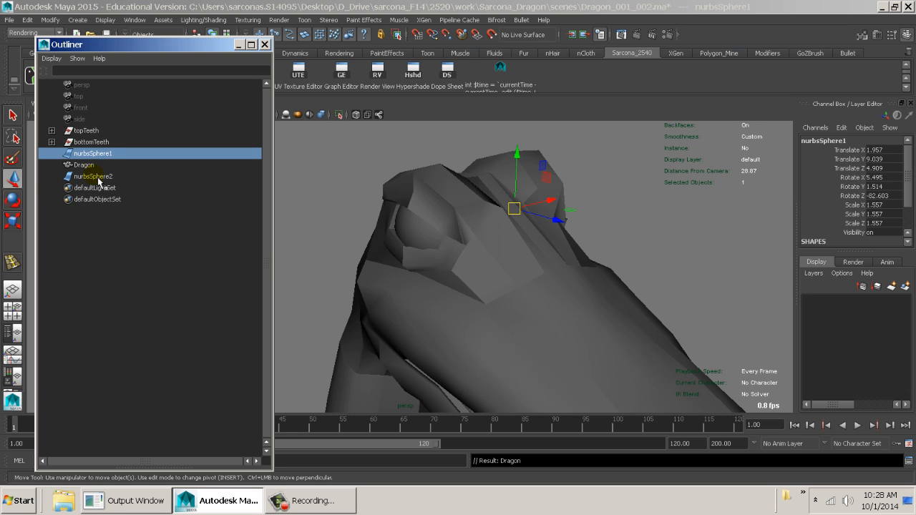
double_click(98, 154)
type("Eye")
left_click(96, 153)
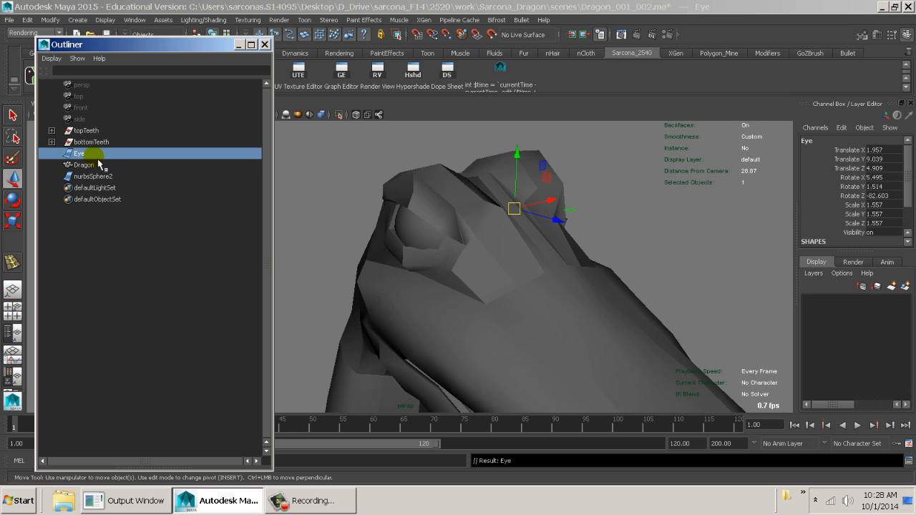
left_click(90, 176)
double_click(90, 176)
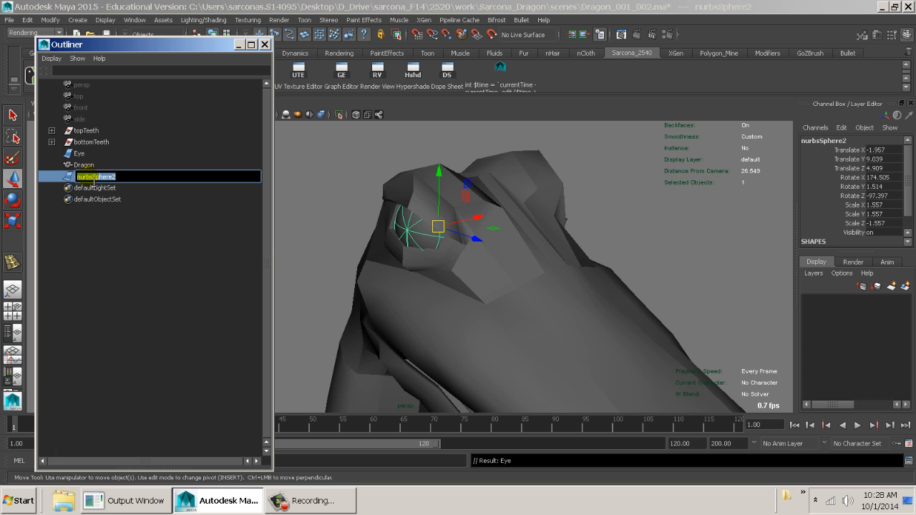
type("Eye2")
left_click(92, 182)
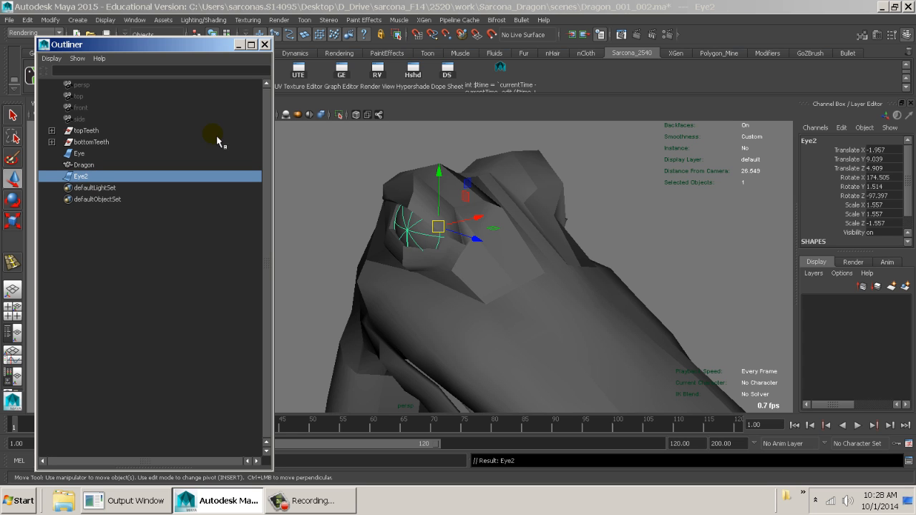
left_click(244, 187)
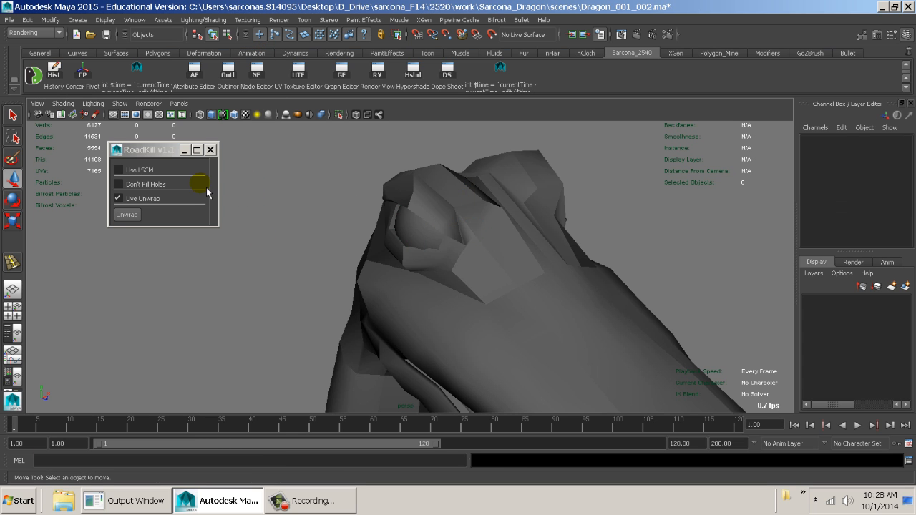
Close the RoadKill window and save the scene with the whole dragon in view
left_click(210, 150)
right_click_drag(370, 260, 264, 257, "alt")
left_click_drag(264, 257, 319, 260, "alt")
right_click_drag(319, 260, 236, 225, "alt")
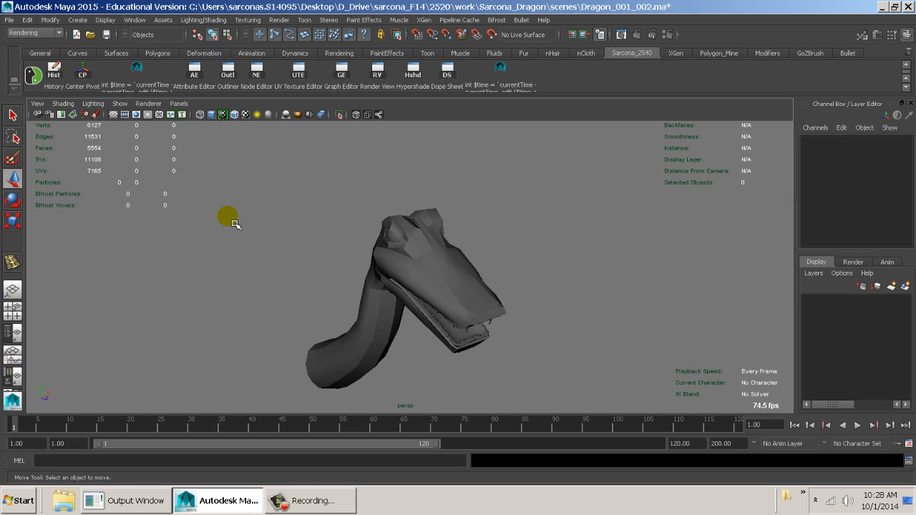
key("ctrl+s")
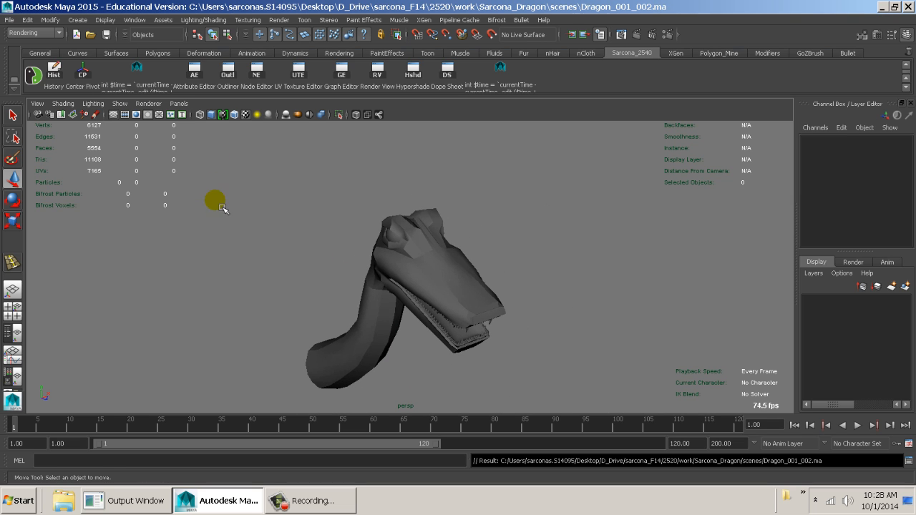
Save the scene under the name Dragon_001_002.ma with the file type Maya ASCII, replacing the existing file
left_click(13, 19)
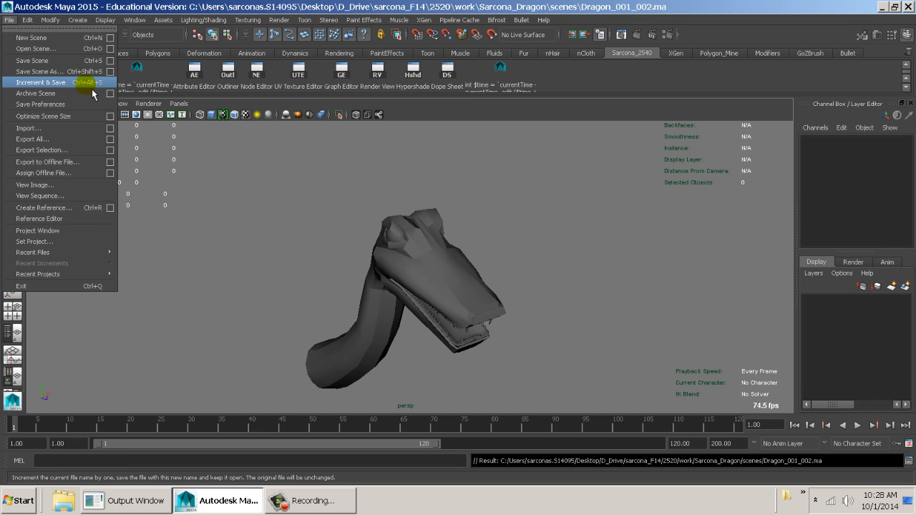
left_click(78, 71)
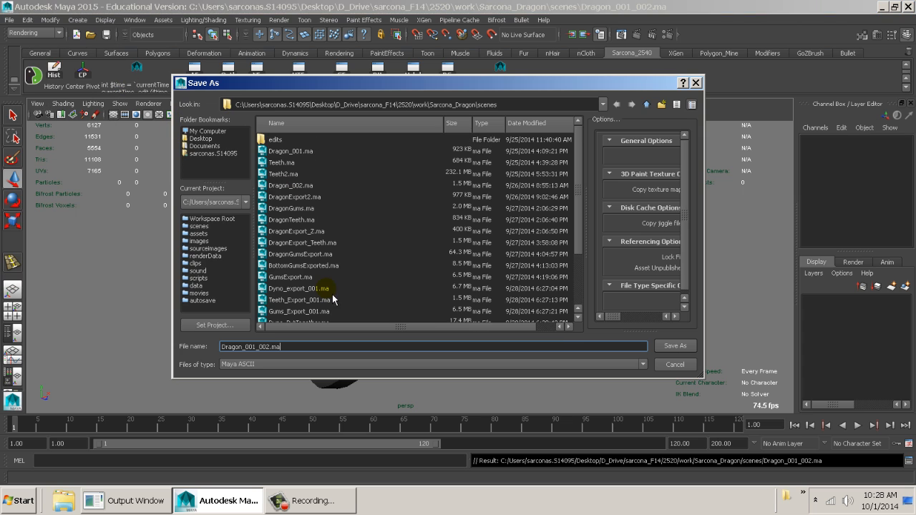
left_click(247, 365)
left_click(236, 424)
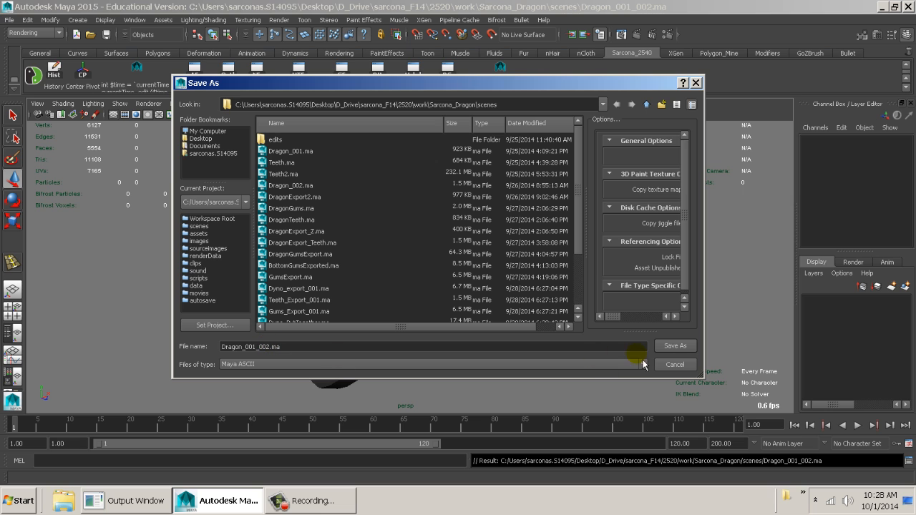
left_click(666, 346)
left_click(415, 249)
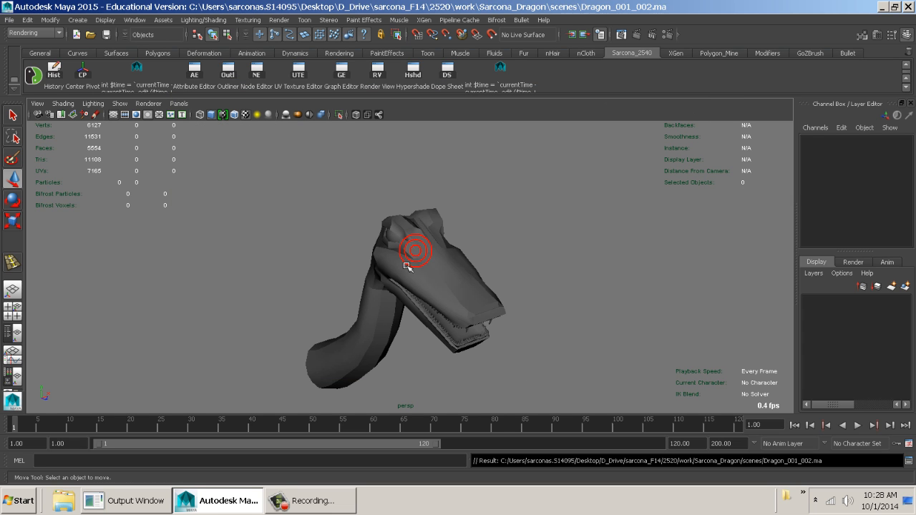
Launch ZBrush 4R6 and hide its LightBox browser
key("super")
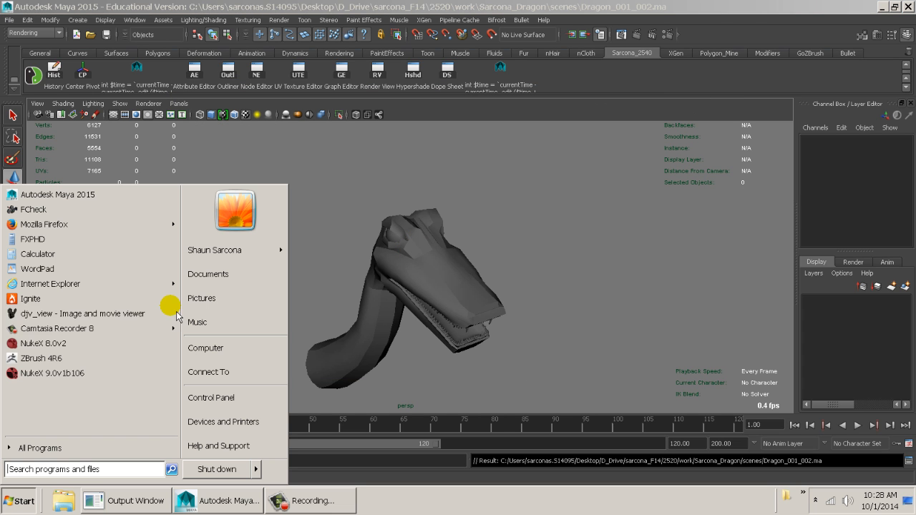
left_click(103, 359)
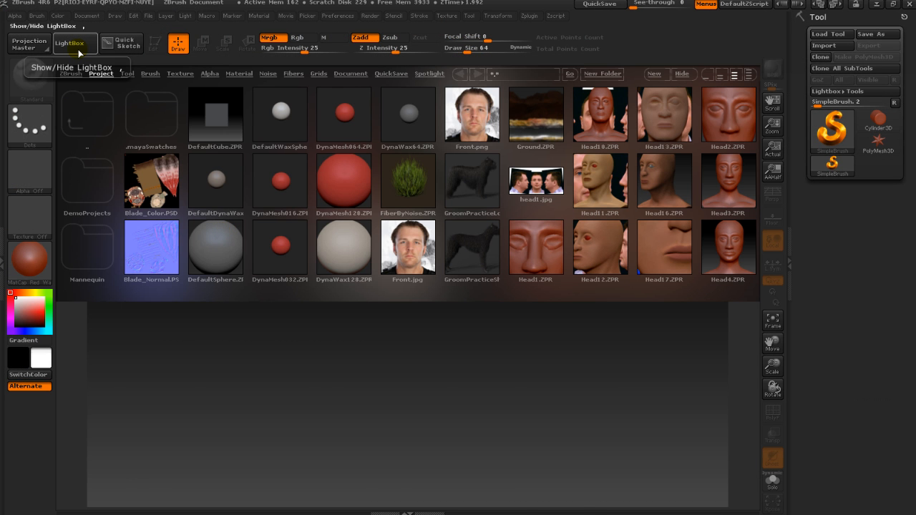
left_click(79, 51)
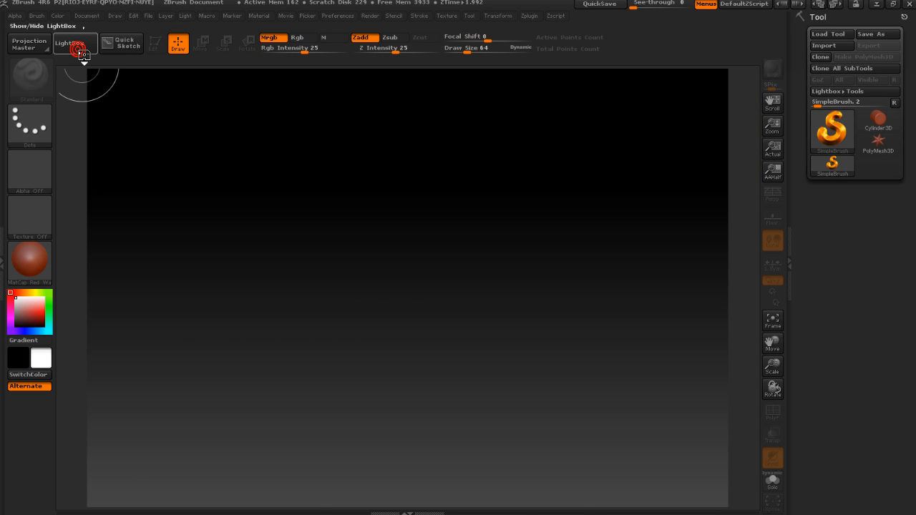
Import the Maya file Dragon_001_002.ma from the dragon project's scenes folder inside the 2520 work folder on the desktop
left_click(822, 45)
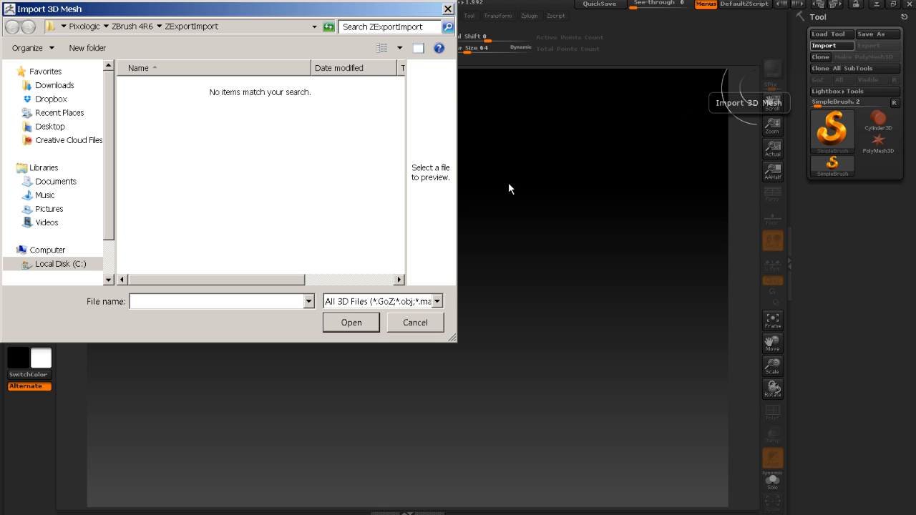
left_click(379, 301)
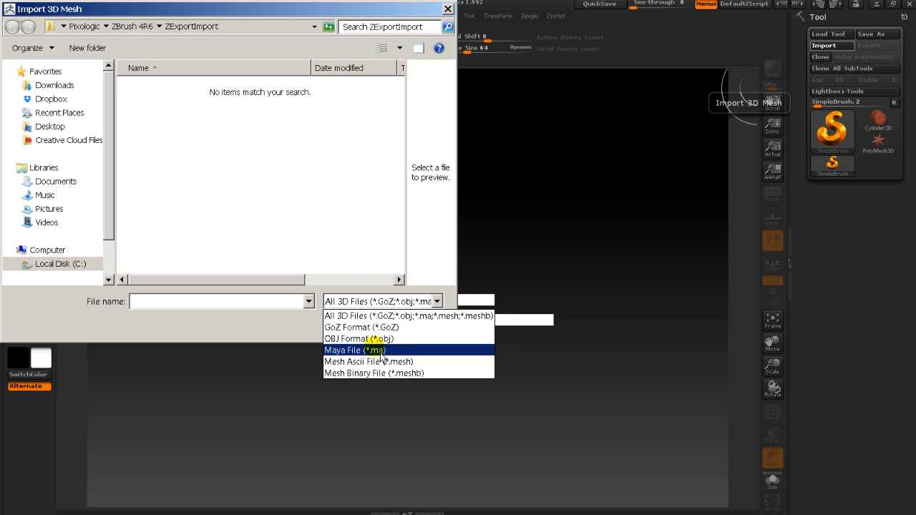
left_click(233, 207)
left_click(51, 126)
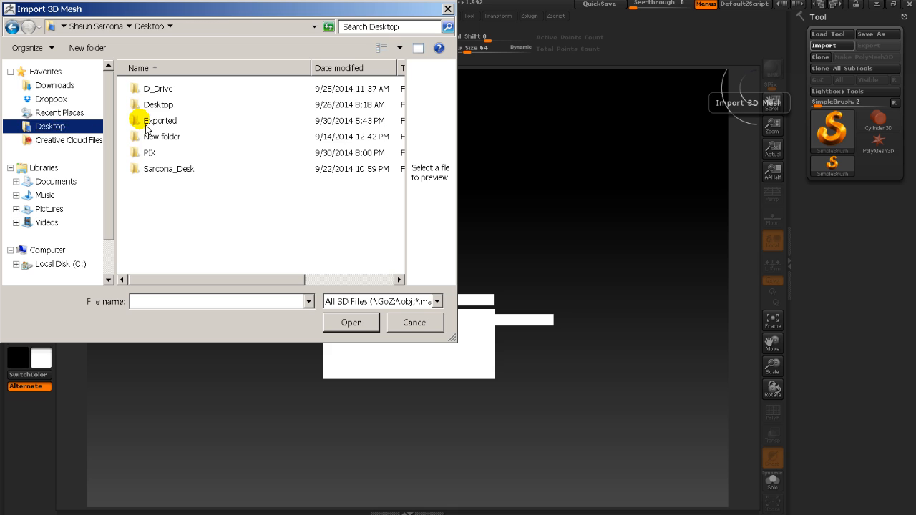
double_click(152, 90)
double_click(178, 92)
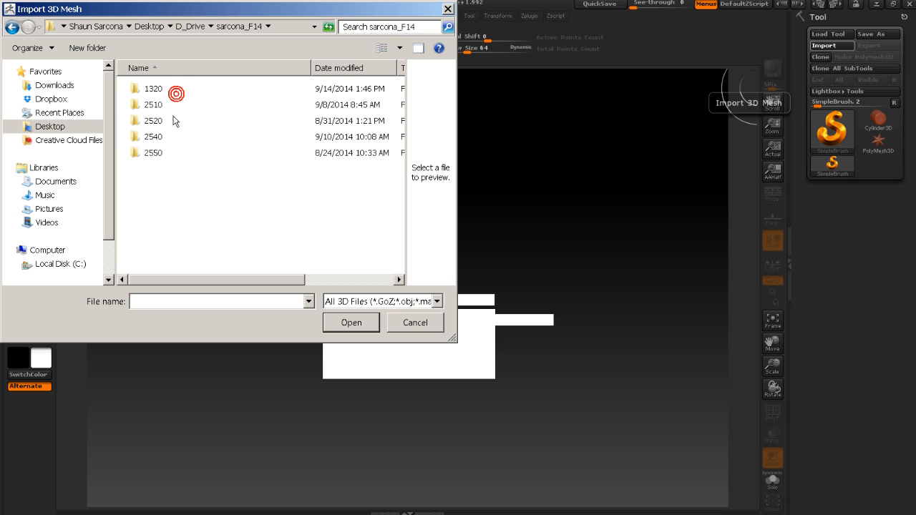
double_click(153, 121)
double_click(163, 121)
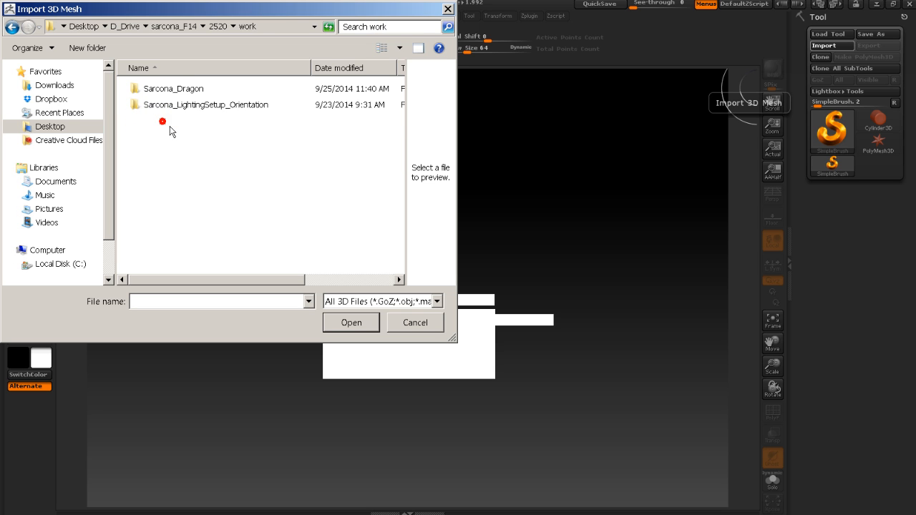
double_click(179, 90)
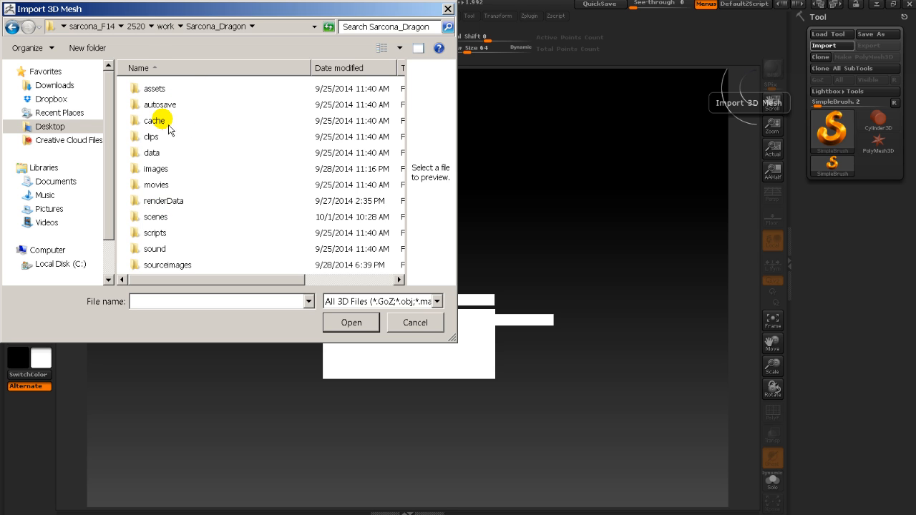
double_click(155, 216)
left_click(192, 89)
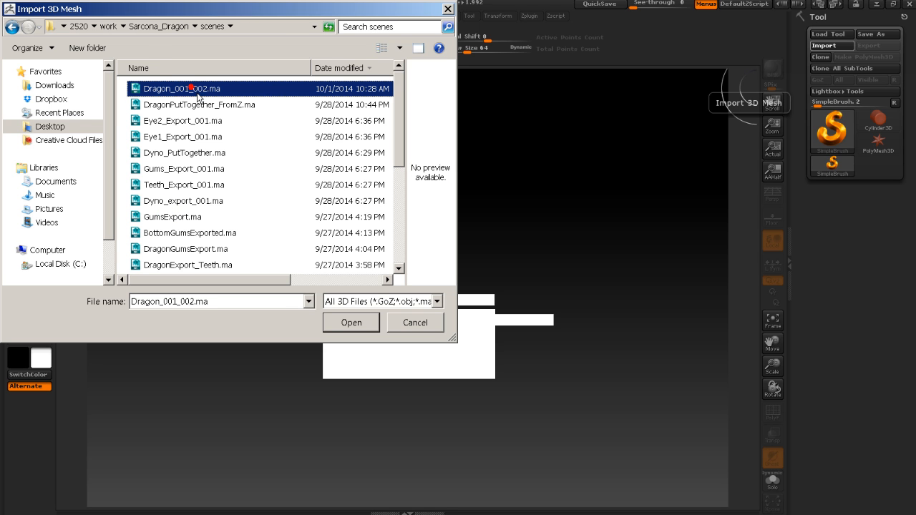
double_click(274, 90)
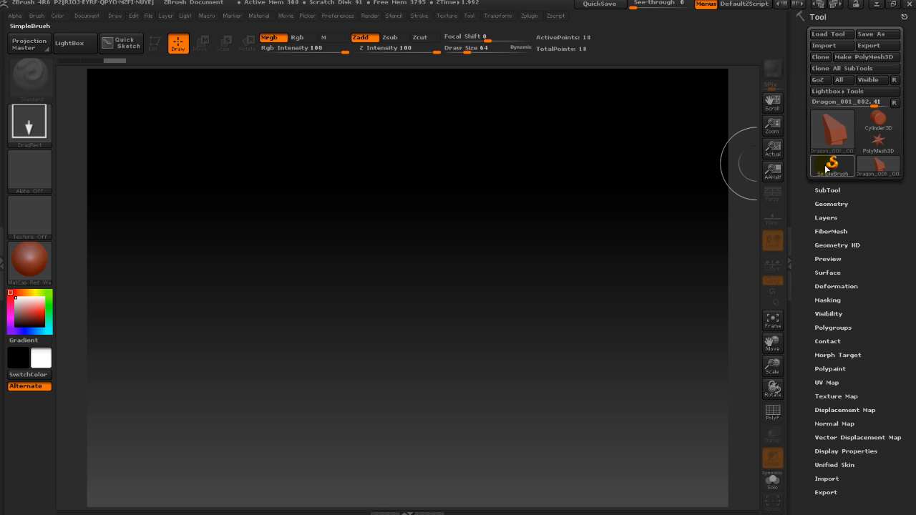
Draw the imported Dragon_001_002 mesh on the canvas and put it in Edit mode
left_click(869, 164)
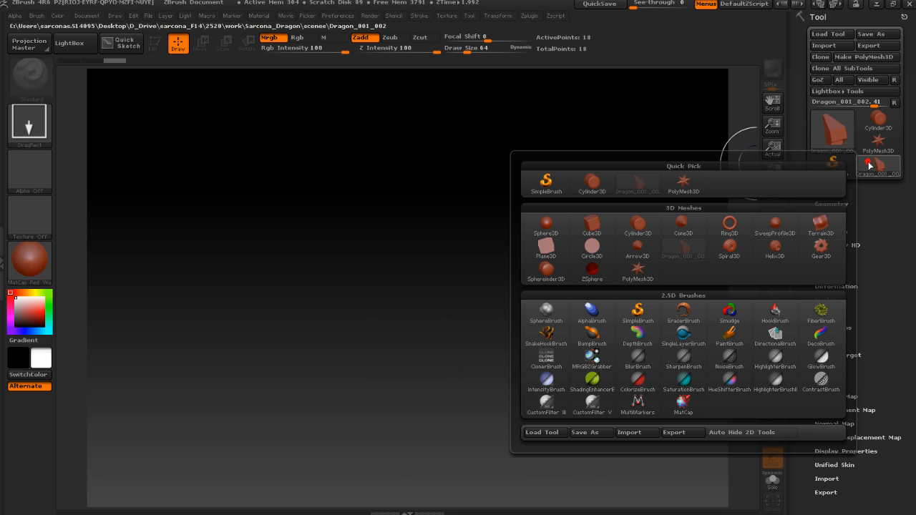
mouse_move(419, 316)
left_mouse_down()
mouse_move(507, 322)
mouse_move(546, 444)
mouse_move(478, 505)
left_mouse_up()
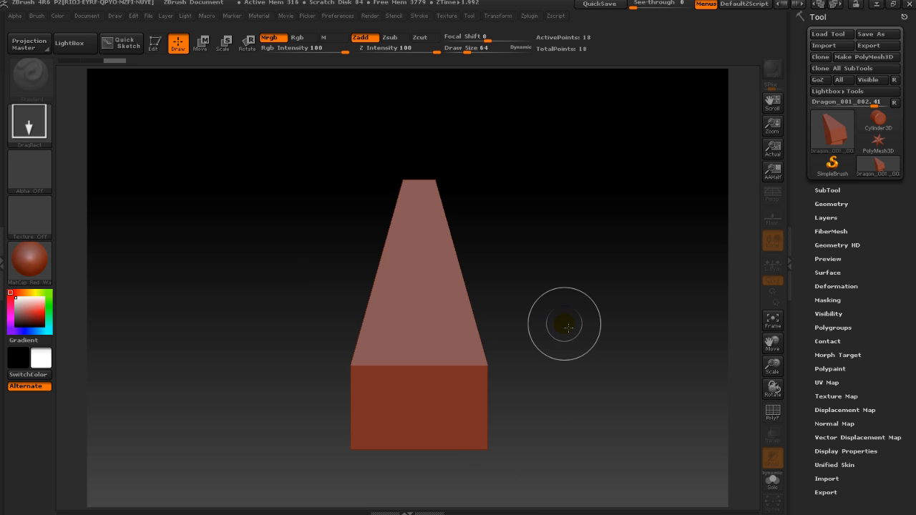
key("t")
mouse_move(585, 260)
left_mouse_down()
mouse_move(478, 268)
mouse_move(552, 266)
mouse_move(357, 233)
left_mouse_up()
Check the dragon model in Maya, then return to ZBrush and examine the imported mesh and its tool information
key("alt+Tab")
right_click_drag(357, 233, 426, 246, "alt")
left_click_drag(426, 246, 496, 225, "alt")
right_click_drag(535, 245, 558, 269, "alt")
key("alt+Tab")
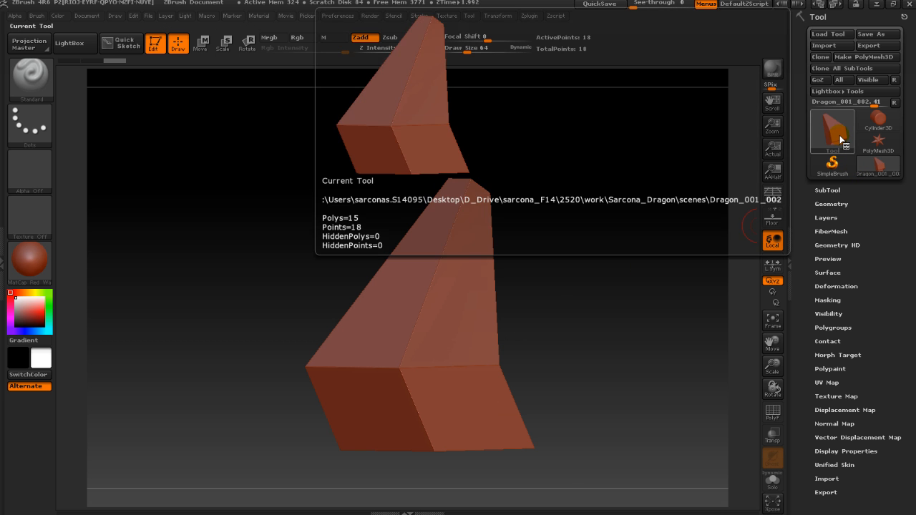
left_click(842, 140)
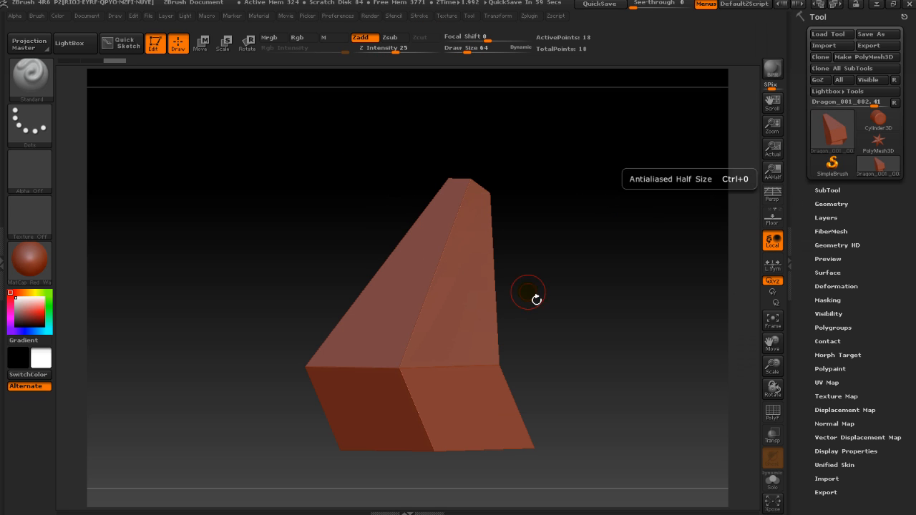
left_click_drag(603, 296, 555, 270)
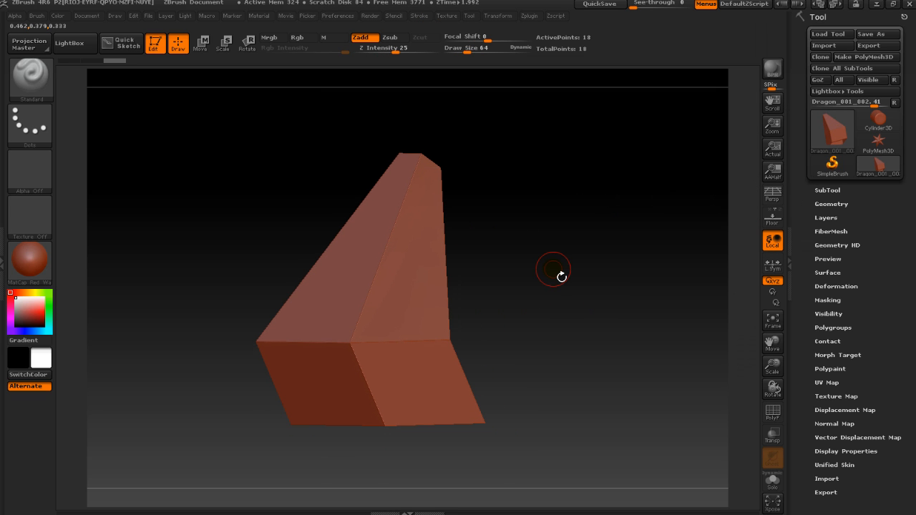
key("ctrl")
Switch to Maya and select the Dragon mesh to examine its wireframe
key("alt+Tab")
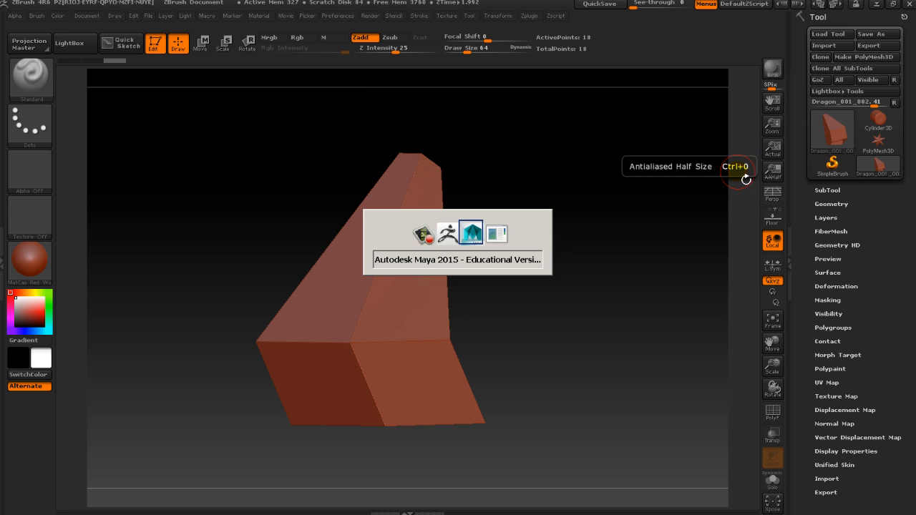
right_click_drag(391, 223, 375, 229, "alt")
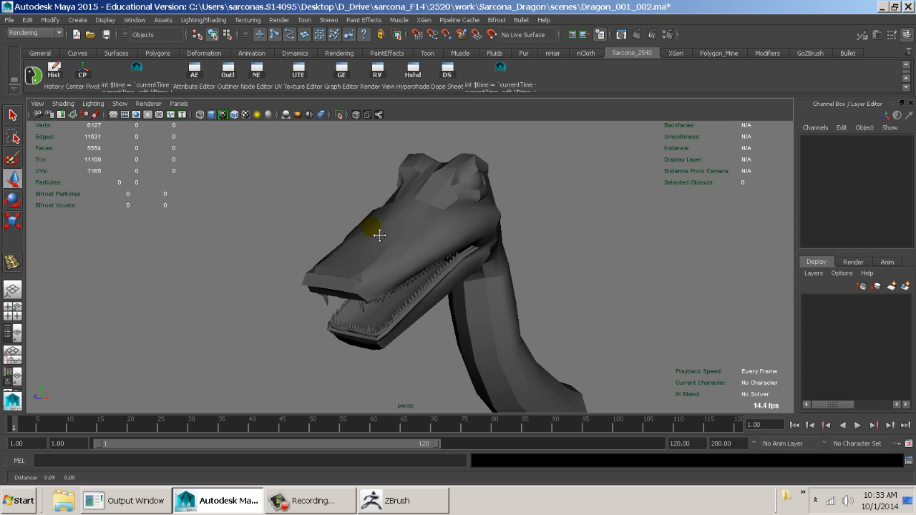
middle_click_drag(375, 230, 336, 194, "alt")
left_click(337, 193)
mouse_move(505, 252)
left_mouse_down("alt")
mouse_move(525, 208)
mouse_move(527, 243)
mouse_move(675, 245)
mouse_move(527, 246)
mouse_move(489, 260)
left_mouse_up("alt")
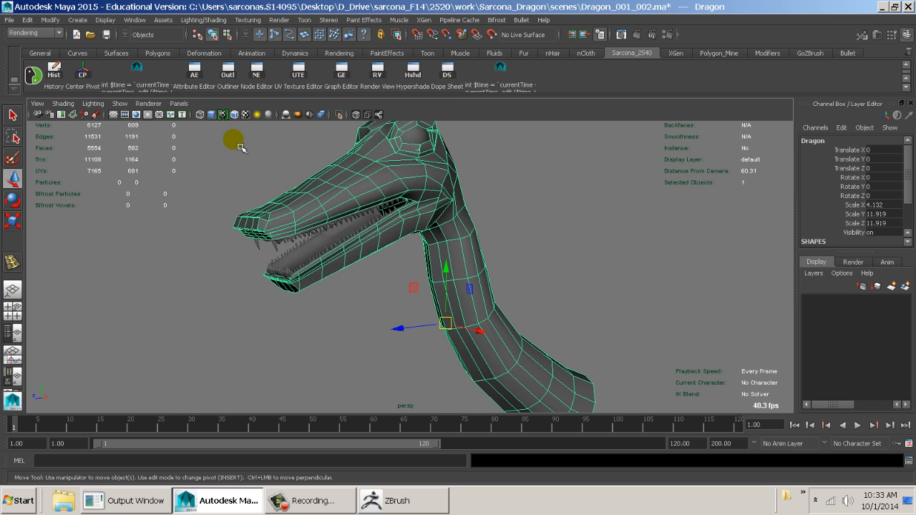
left_click(11, 20)
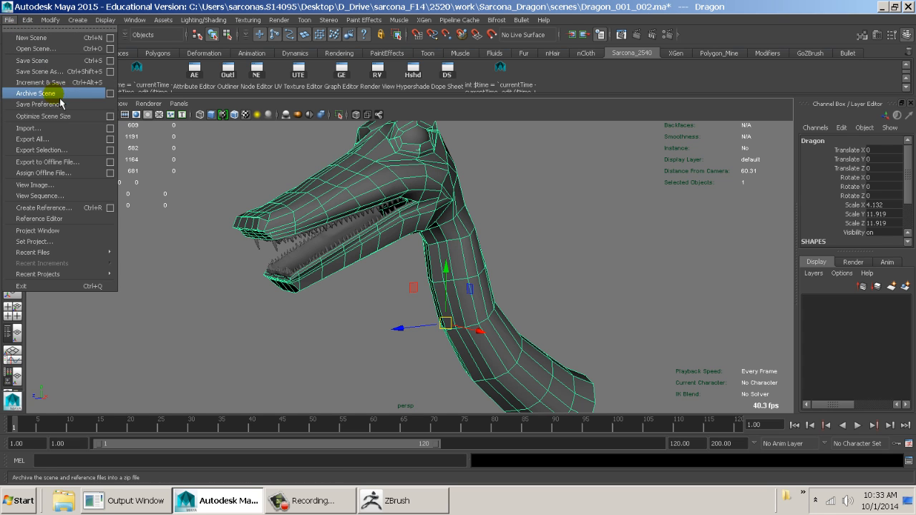
left_click(446, 327)
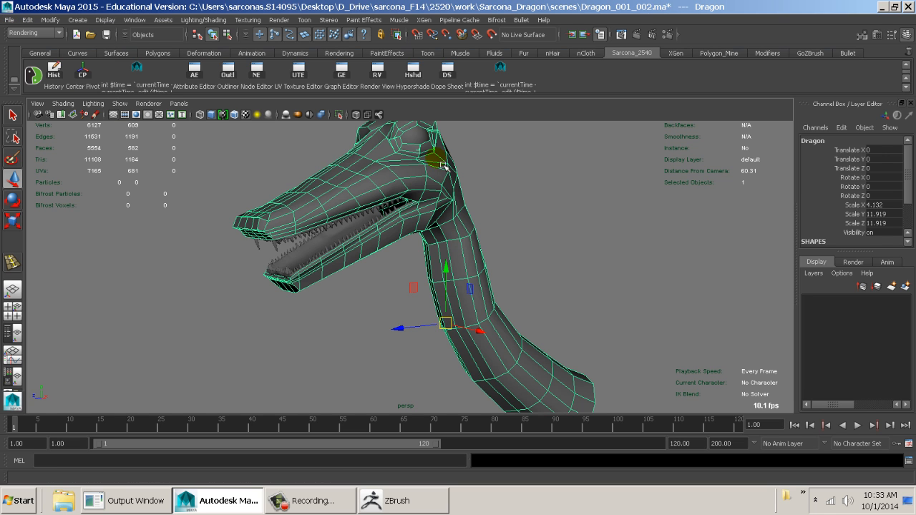
Convert the dragon's two NURBS eyes to polygons with quads, General tessellation and 3 iso params per span in U and V
left_click(425, 144)
middle_click_drag(297, 206, 301, 295, "alt")
right_click_drag(296, 293, 272, 246, "alt")
right_click_drag(341, 260, 487, 261, "alt")
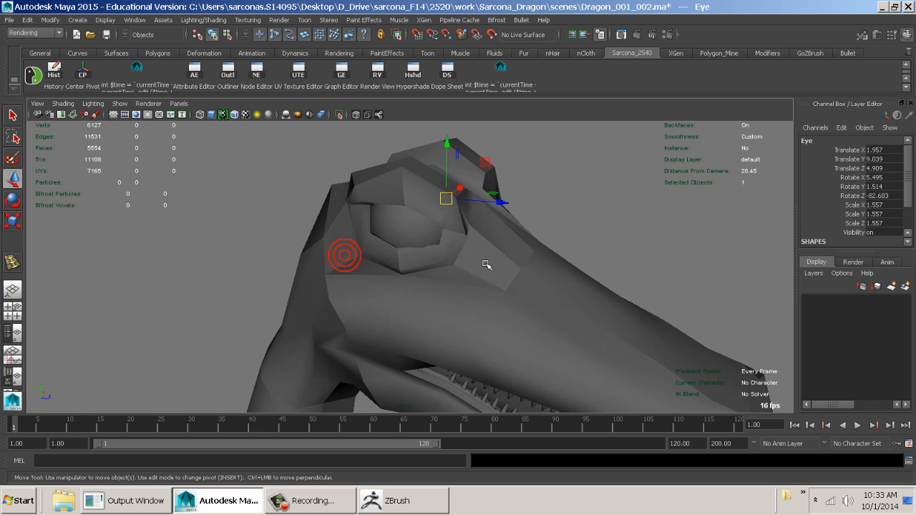
left_click(419, 221, "shift")
left_click_drag(439, 224, 519, 222, "alt")
key("alt+Tab")
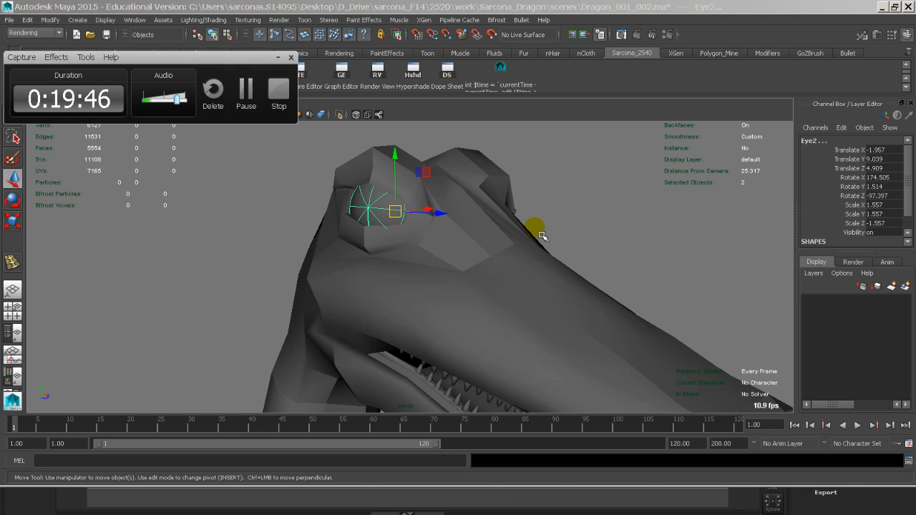
key("alt+Tab")
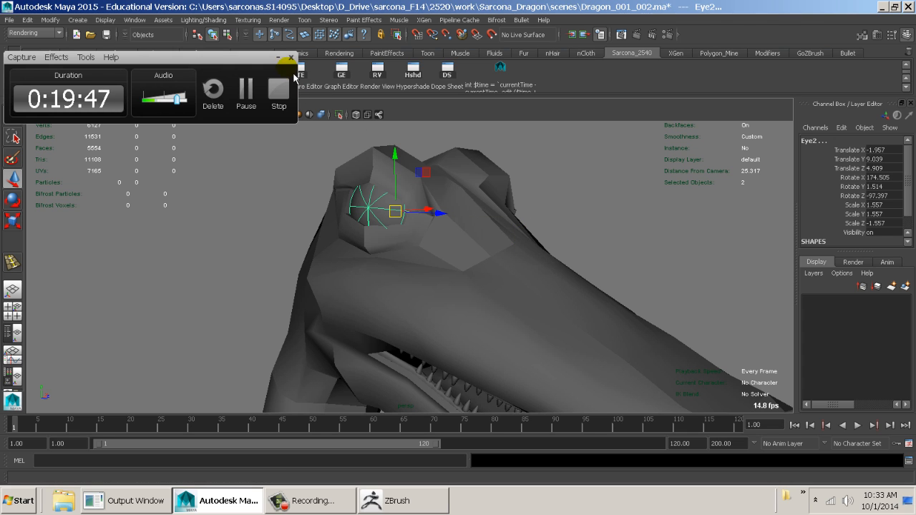
left_click(50, 20)
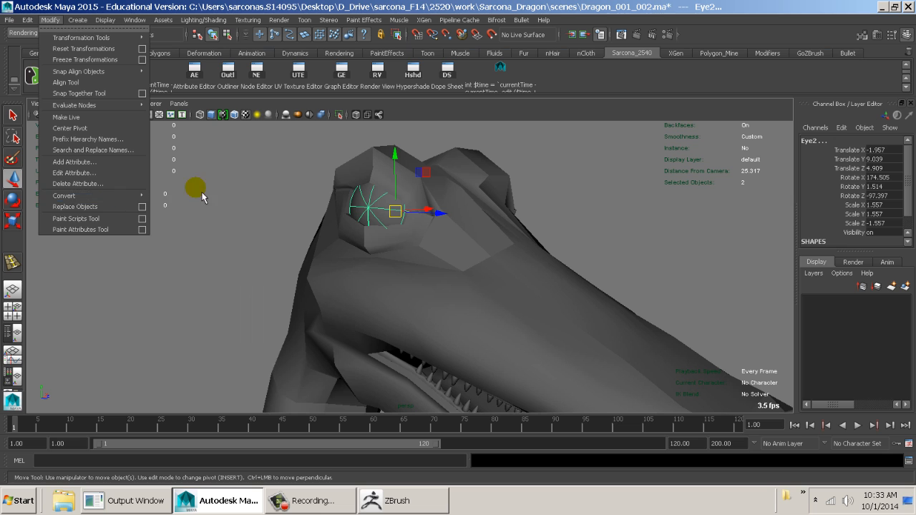
mouse_move(132, 195)
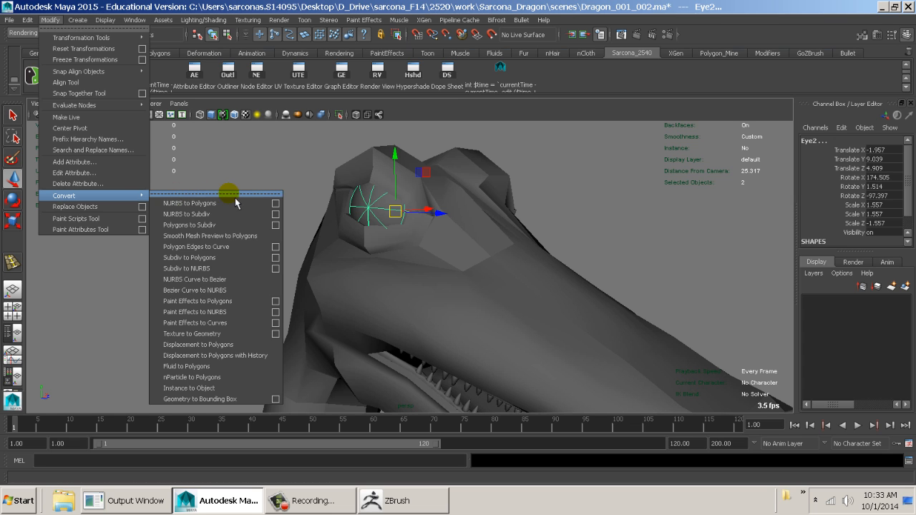
left_click(275, 203)
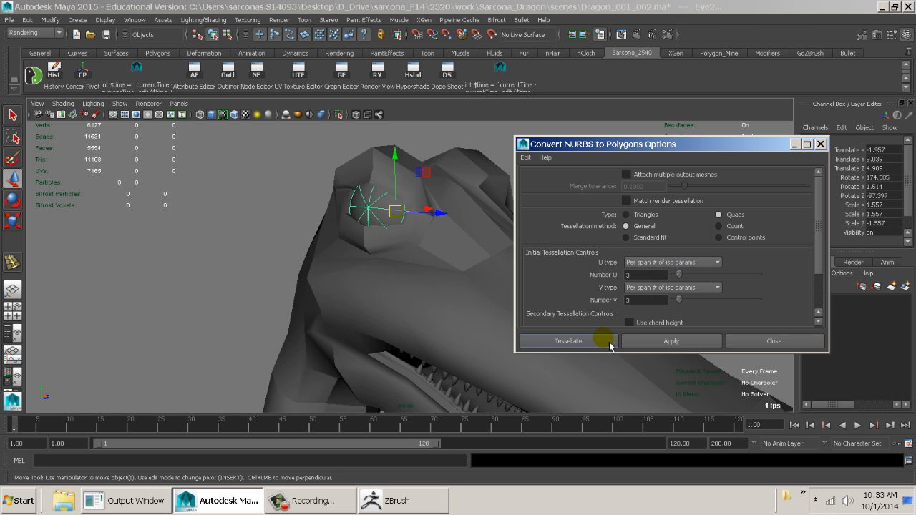
left_click(609, 347)
Delete the construction history of the converted polygon eyes, with the scene shown in wireframe
left_click_drag(646, 245, 469, 256, "alt")
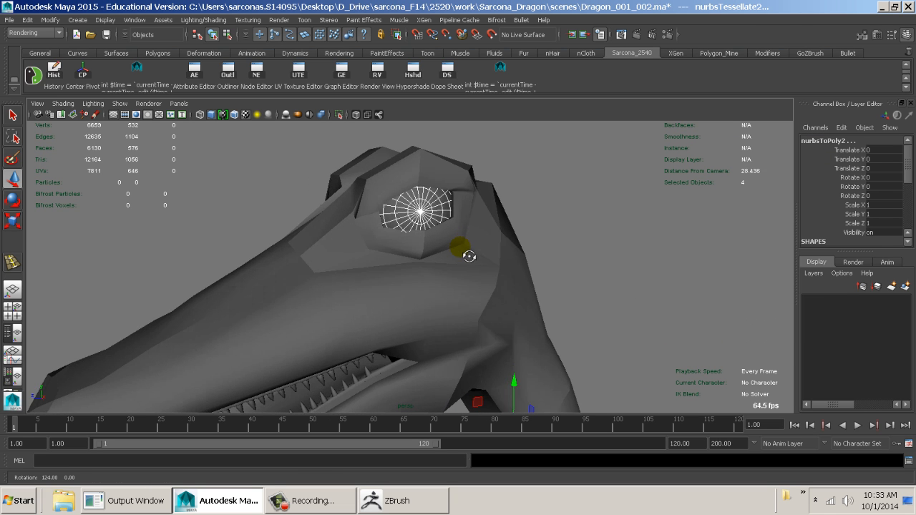
right_click_drag(469, 256, 527, 258, "alt")
key("4")
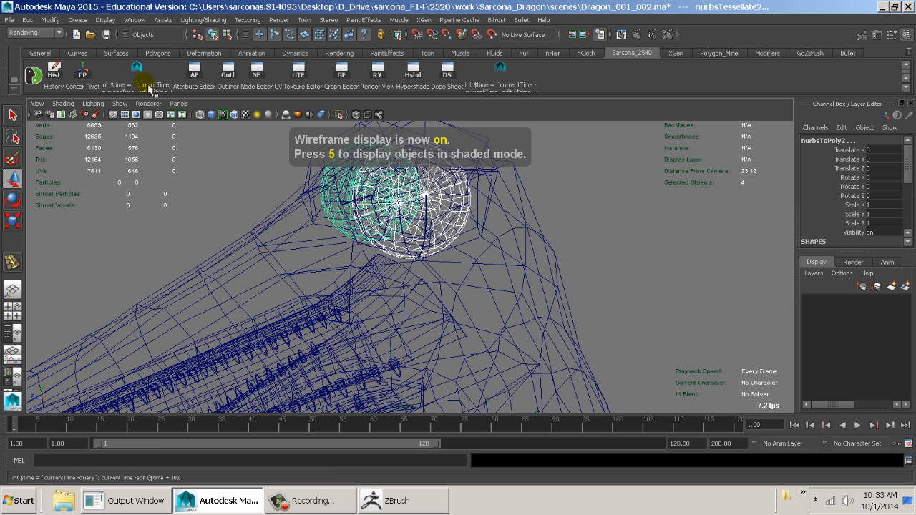
left_click(55, 72)
Delete the original NURBS eye surfaces, keeping the polygon eyes, and restore the shaded display
left_click(273, 245, "shift")
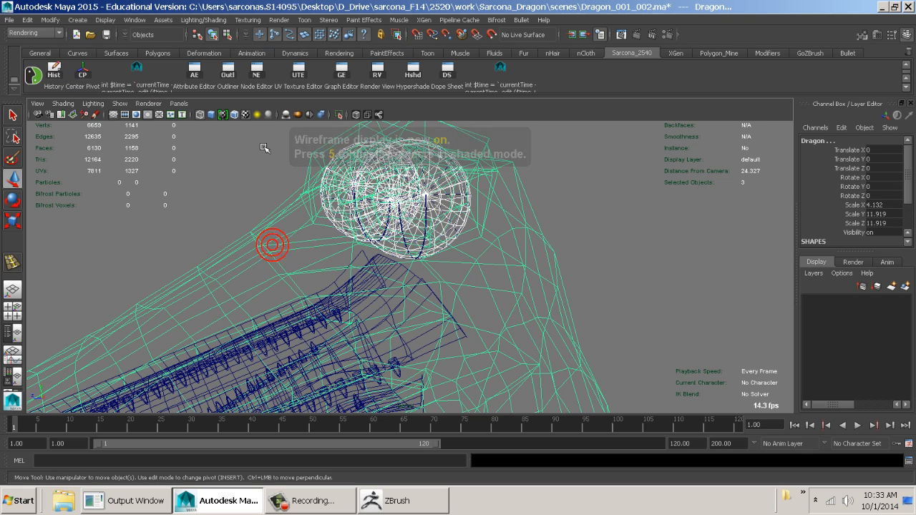
left_click_drag(242, 167, 481, 192)
left_click_drag(592, 233, 660, 231, "alt")
key("Delete")
key("5")
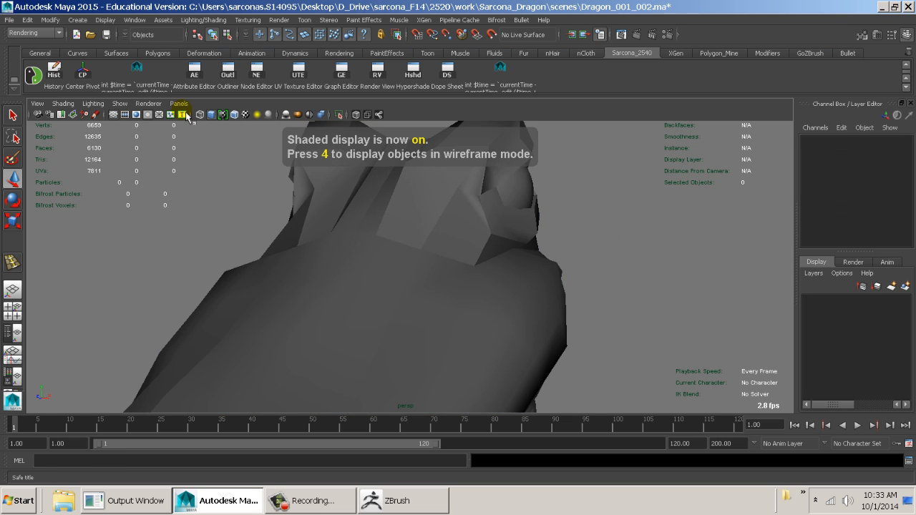
Save the Dragon_001_002.ma scene and switch back to ZBrush
left_click(9, 19)
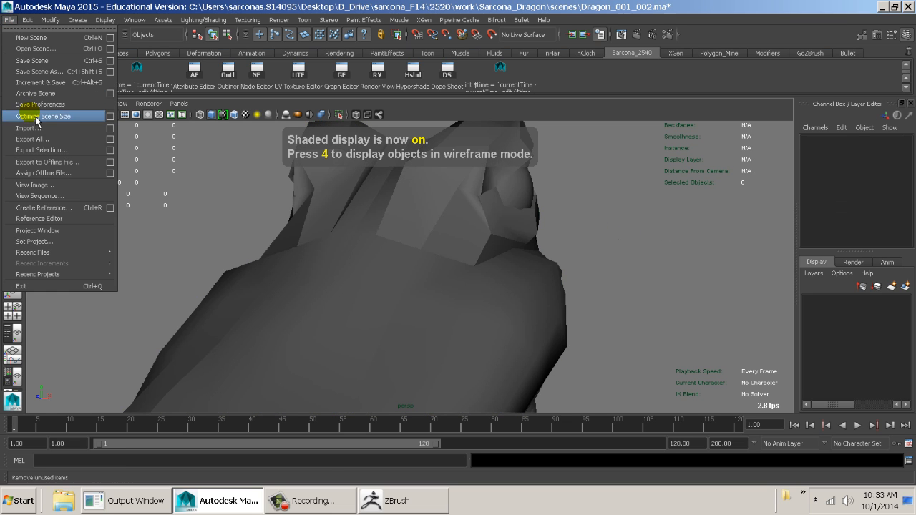
left_click(37, 62)
key("alt+Tab")
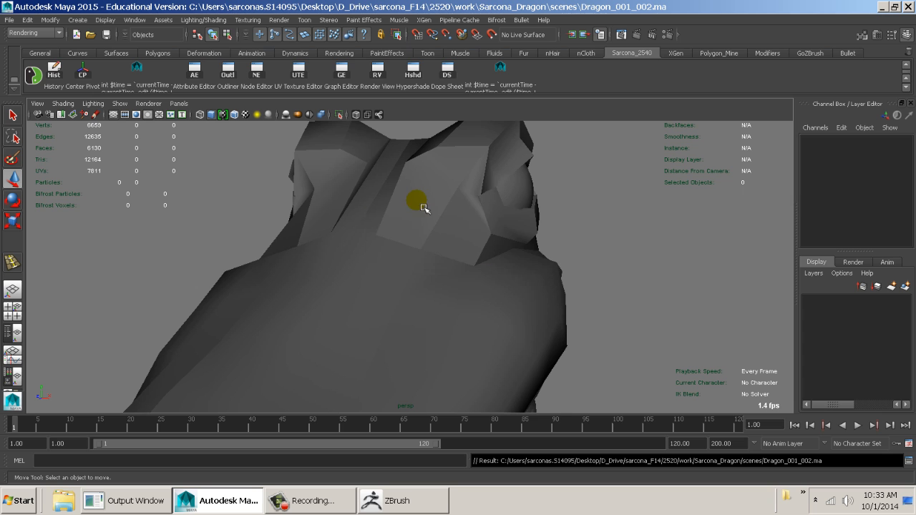
key("alt+Tab")
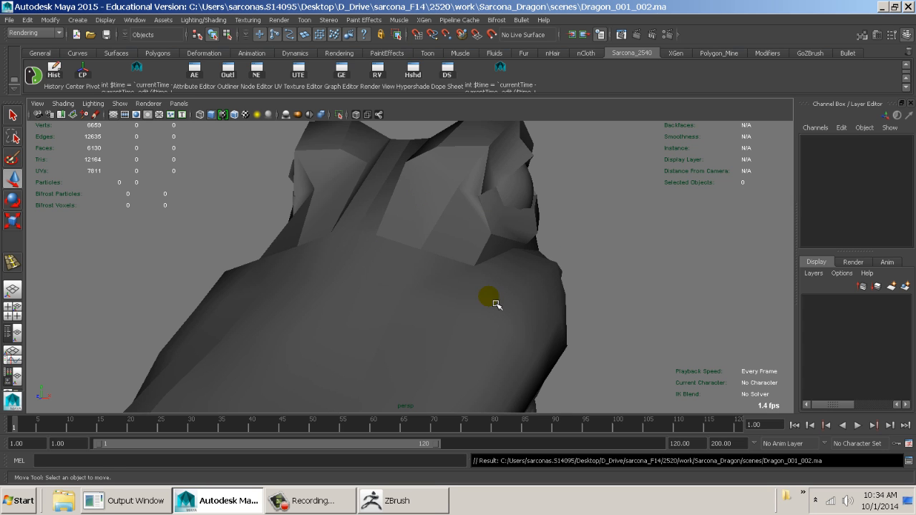
left_click(426, 497)
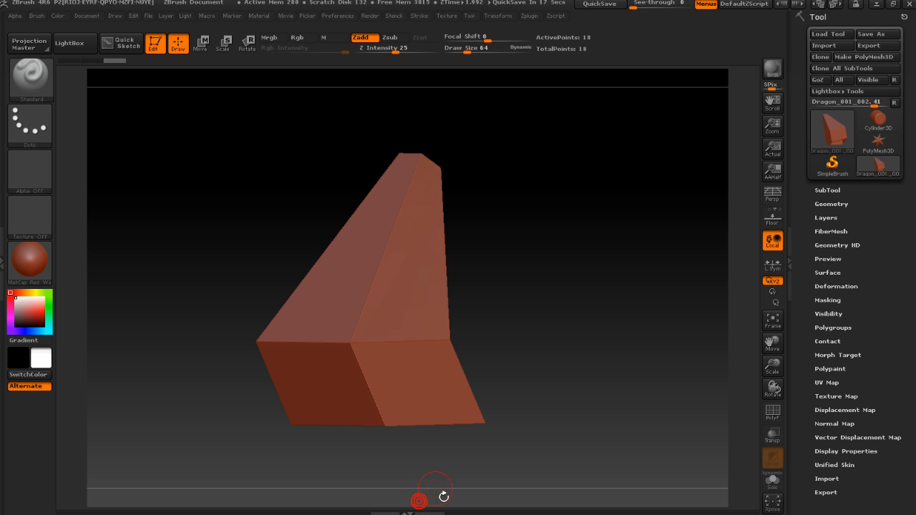
Try to import the saved Dragon_001_002.ma scene into the current tool
left_click(824, 46)
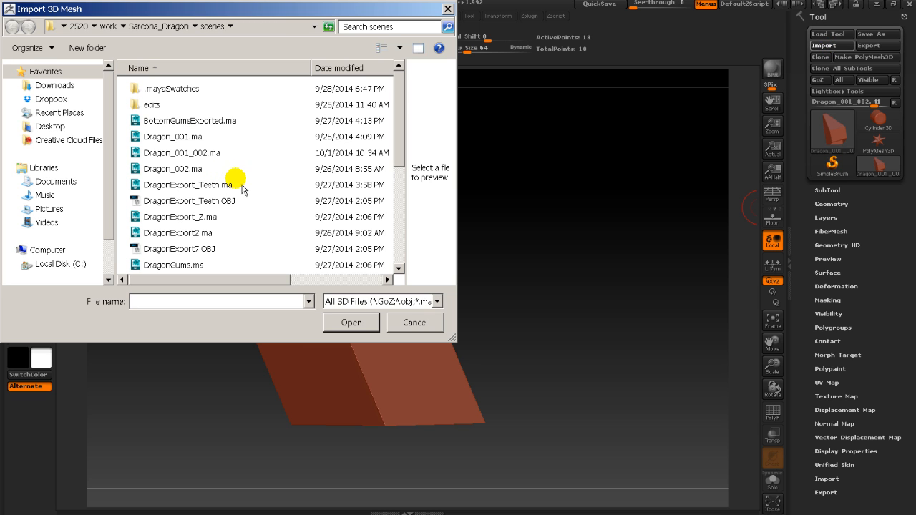
left_click(399, 230)
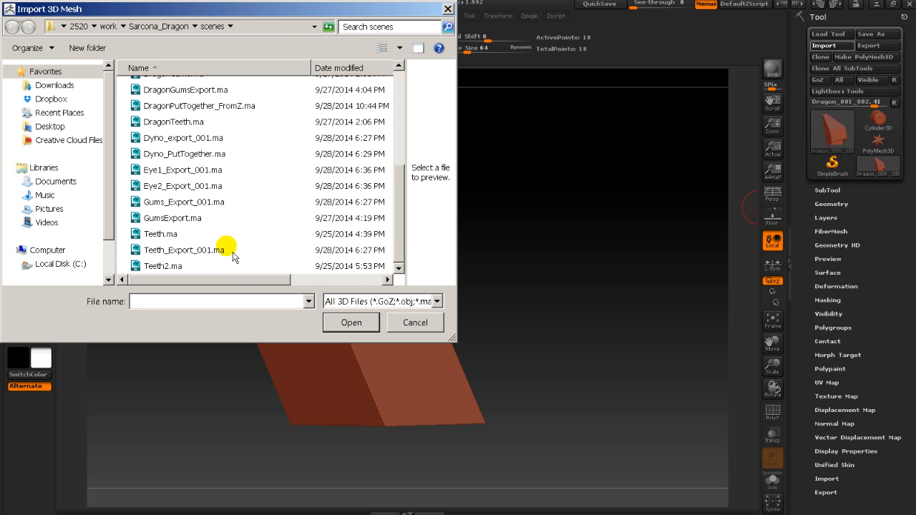
left_click(397, 81)
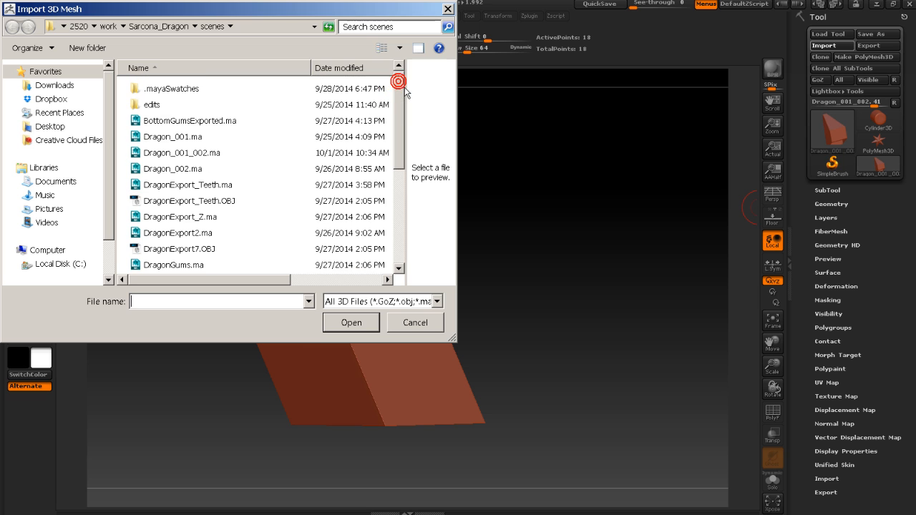
double_click(222, 152)
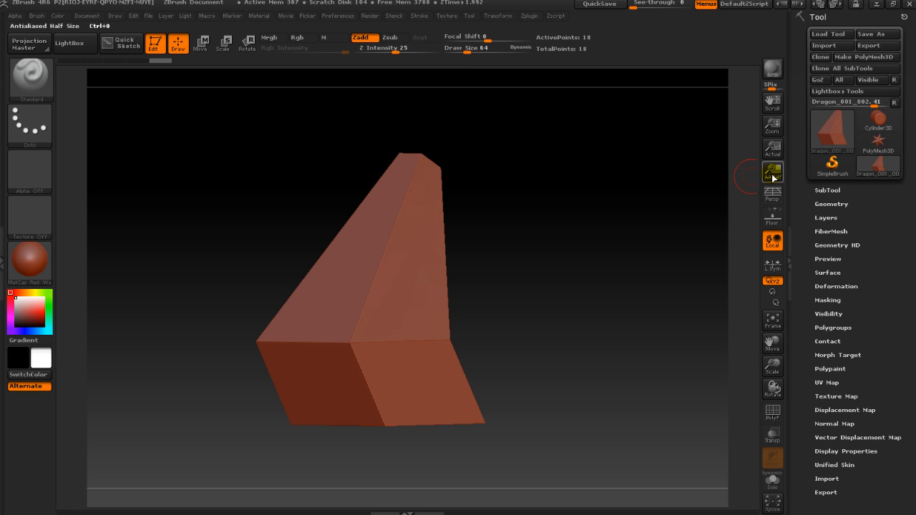
Switch to the Cylinder3D tool and back to the dragon tool, and try importing Dragon_001_002.ma again
left_click(868, 118)
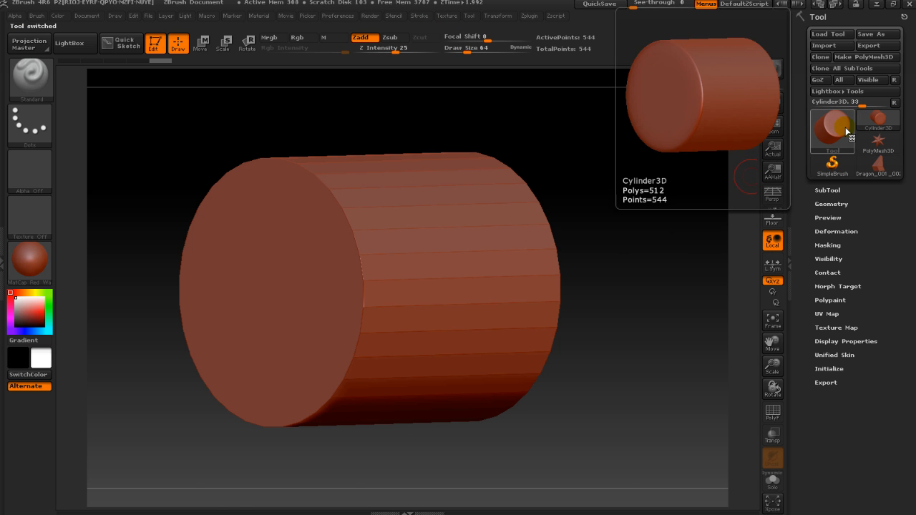
left_click(876, 166)
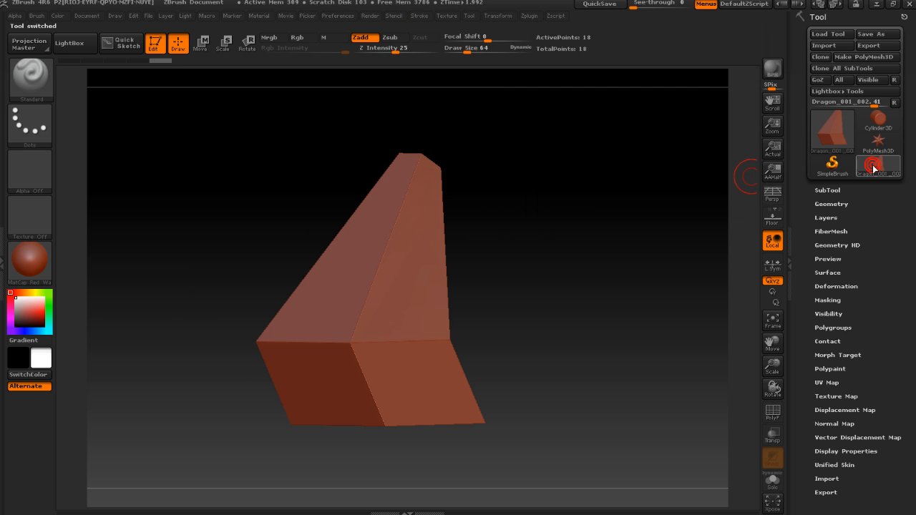
left_click(874, 169)
left_click(637, 432)
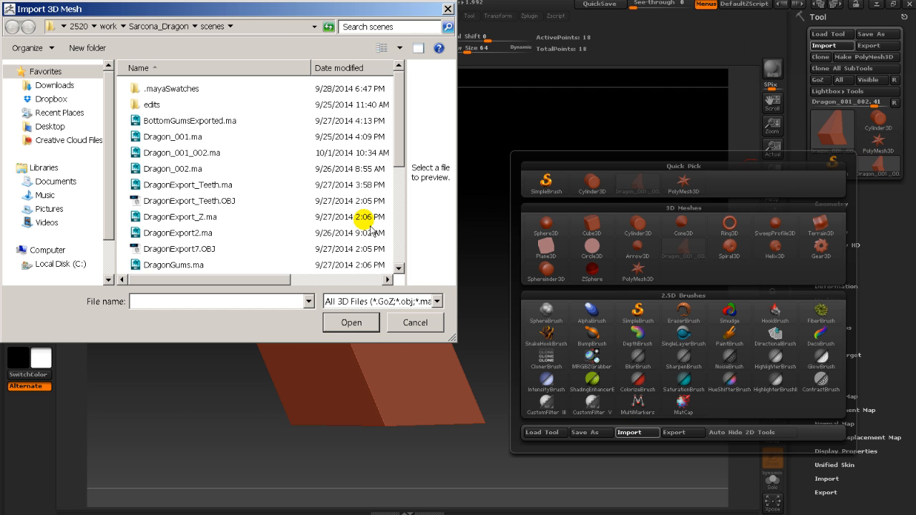
double_click(198, 151)
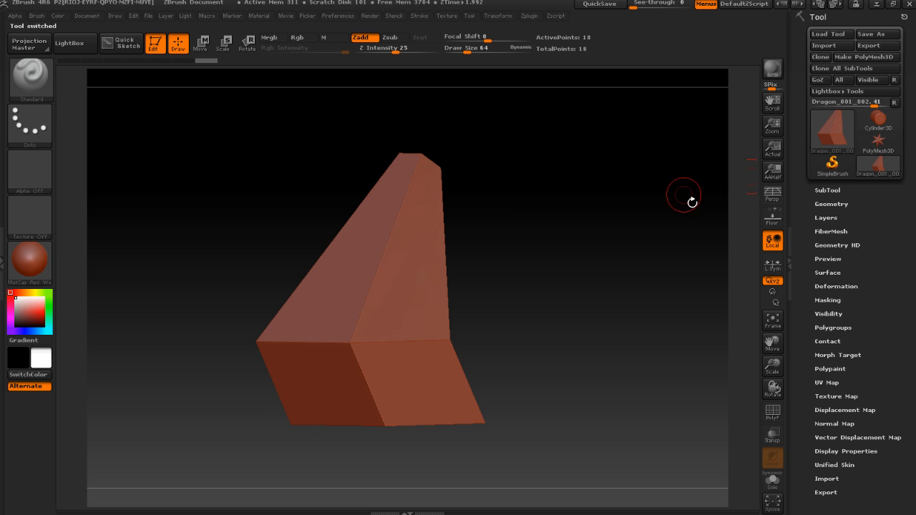
Switch to Maya and export only the Dragon body mesh as a Maya ASCII file named DragonExport_FromMaya
key("alt+Tab")
right_click_drag(444, 218, 278, 195, "alt")
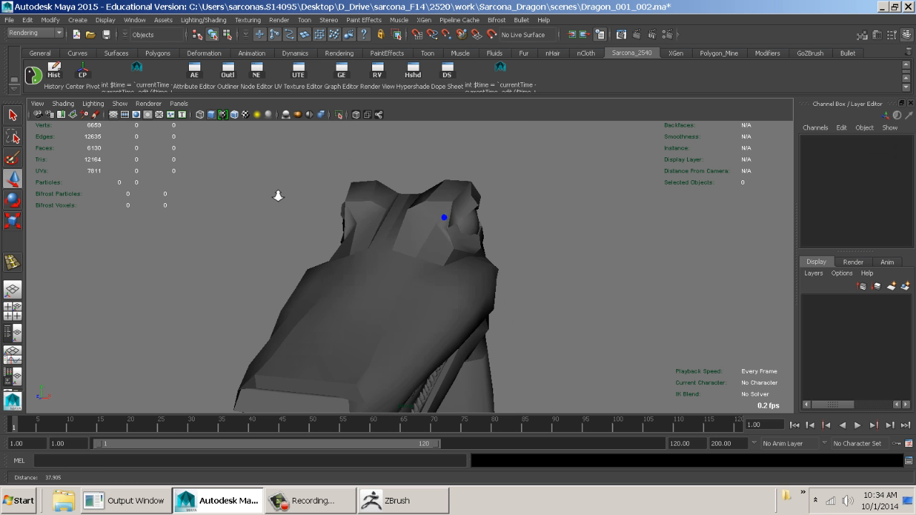
left_click(396, 260)
left_click_drag(430, 284, 325, 200, "alt")
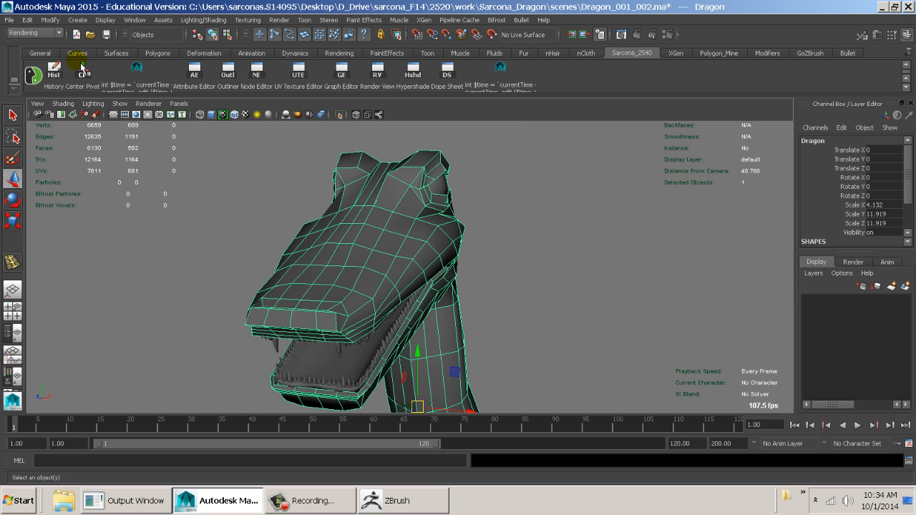
left_click(9, 19)
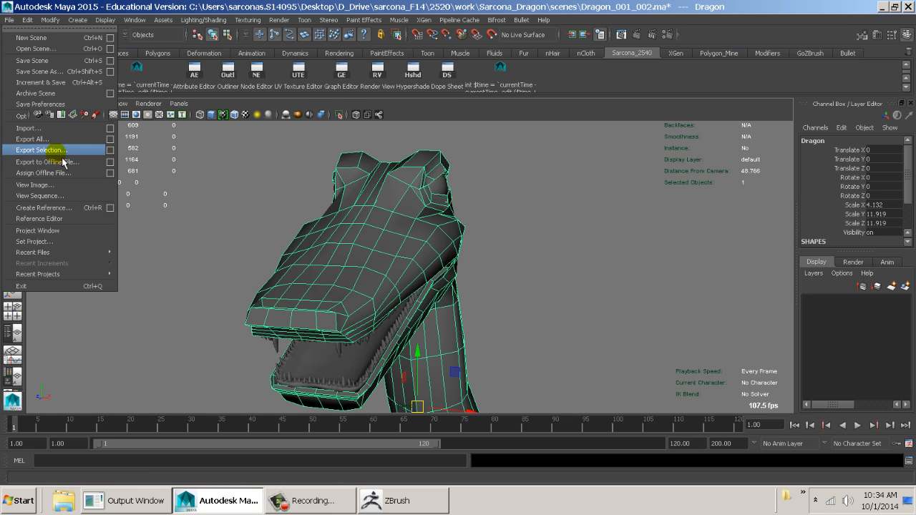
left_click(43, 149)
type("D")
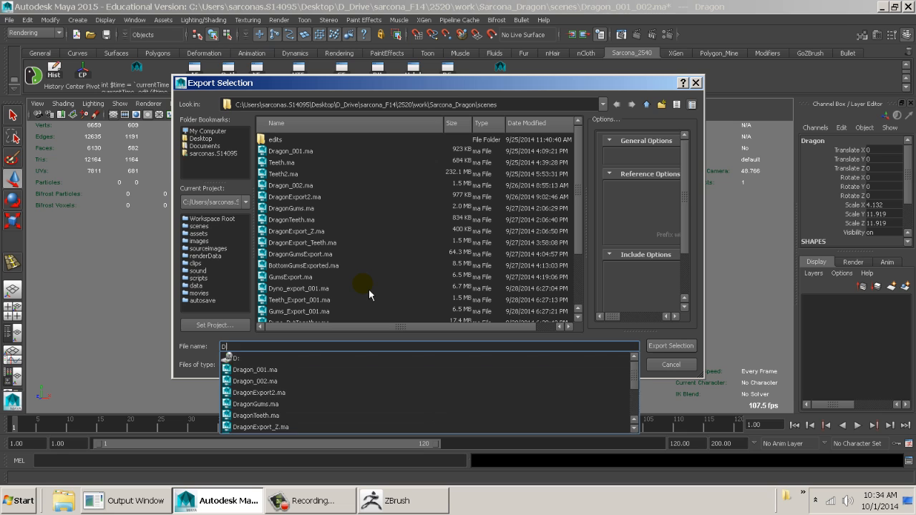
type("ragonExport_FromMaya")
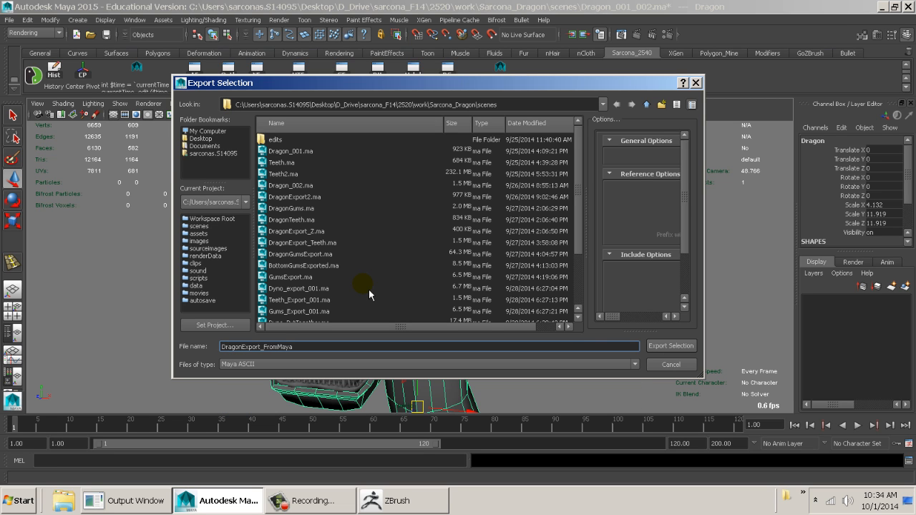
key("Return")
Import DragonExport_FromMaya.ma in ZBrush, check the mesh's proportions, and return to Maya
key("alt+Tab")
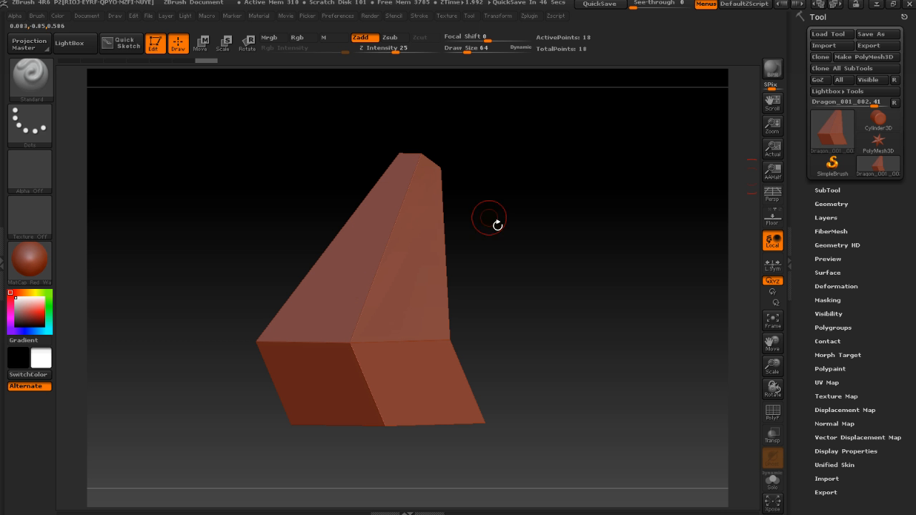
left_click(823, 45)
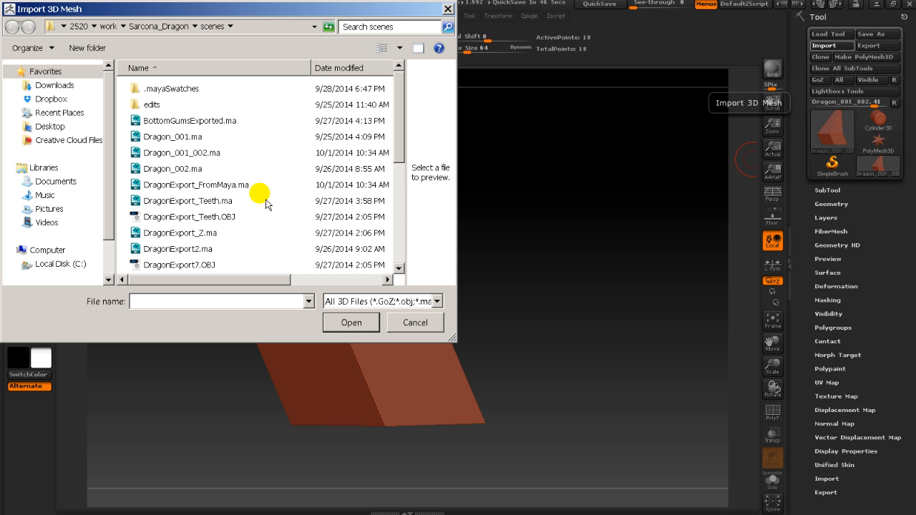
left_click(207, 121)
left_click(205, 135)
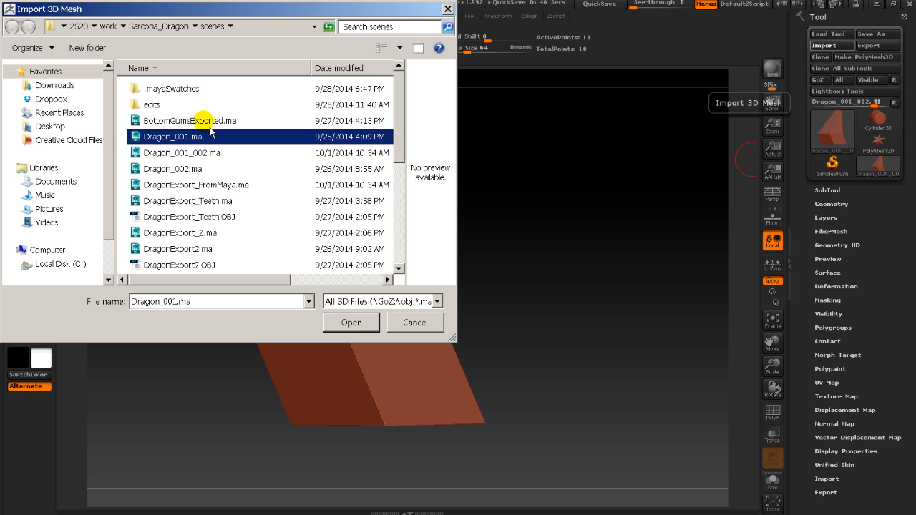
left_click(224, 186)
double_click(223, 186)
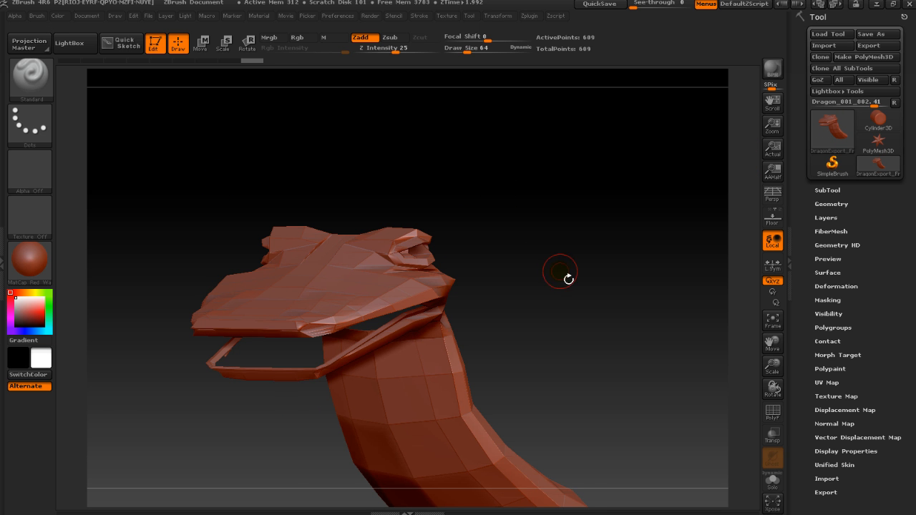
mouse_move(568, 278)
left_mouse_down()
mouse_move(539, 265)
mouse_move(566, 264)
mouse_move(556, 208)
mouse_move(565, 272)
mouse_move(628, 262)
mouse_move(556, 263)
mouse_move(574, 266)
mouse_move(581, 289)
mouse_move(575, 256)
mouse_move(551, 278)
mouse_move(460, 266)
mouse_move(570, 276)
mouse_move(551, 276)
left_mouse_up()
key("alt+Tab")
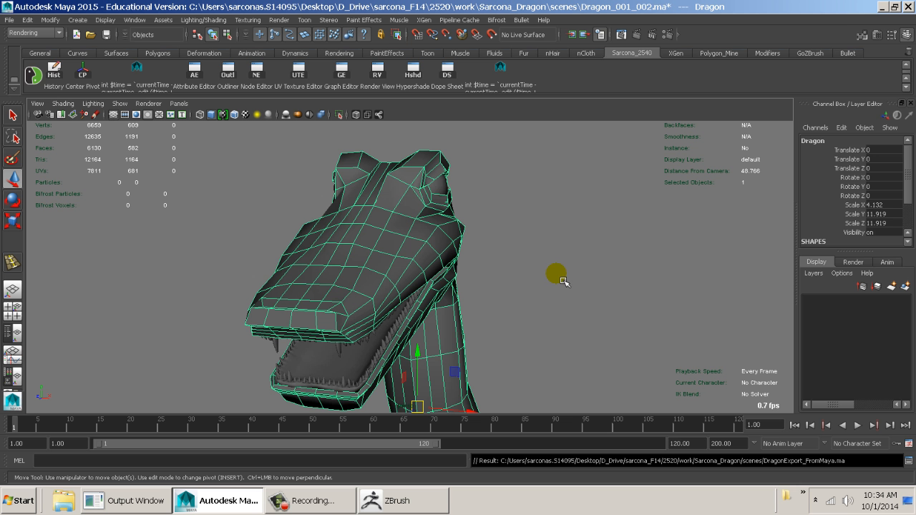
Try resetting the Dragon mesh's Scale X, Y and Z to 1
left_click_drag(639, 254, 622, 209, "alt")
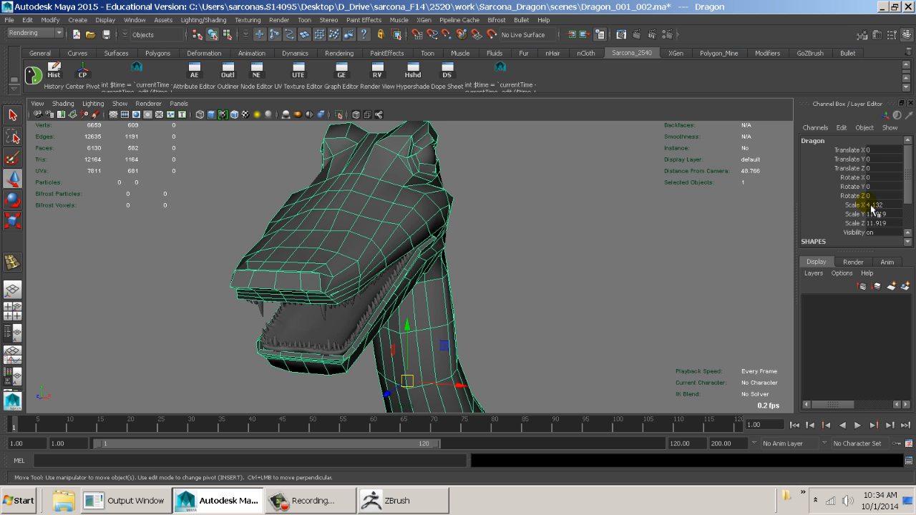
left_click(864, 206)
left_click(861, 215)
left_click(862, 233)
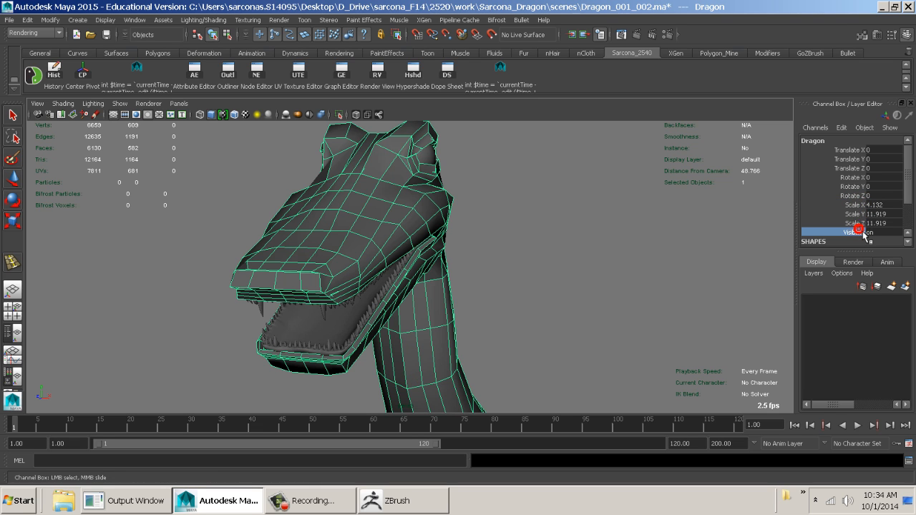
left_click_drag(878, 205, 882, 219)
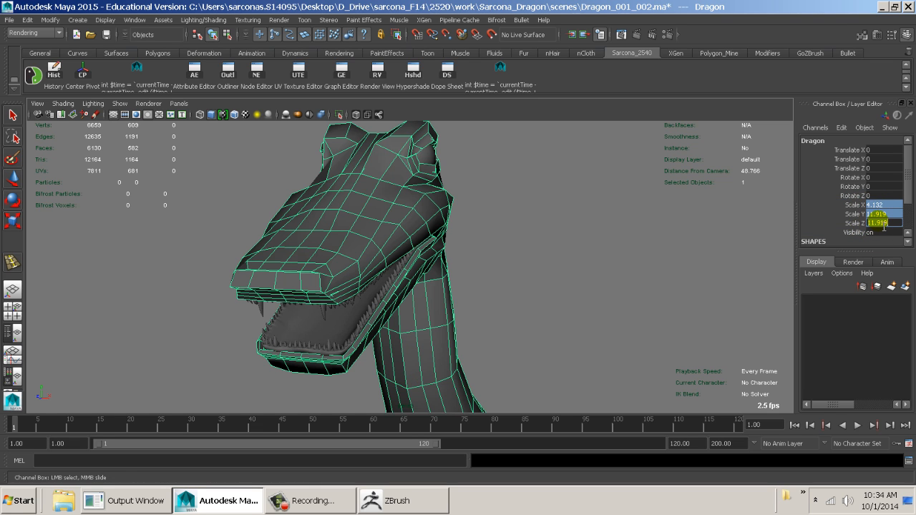
key("Tab")
key("f")
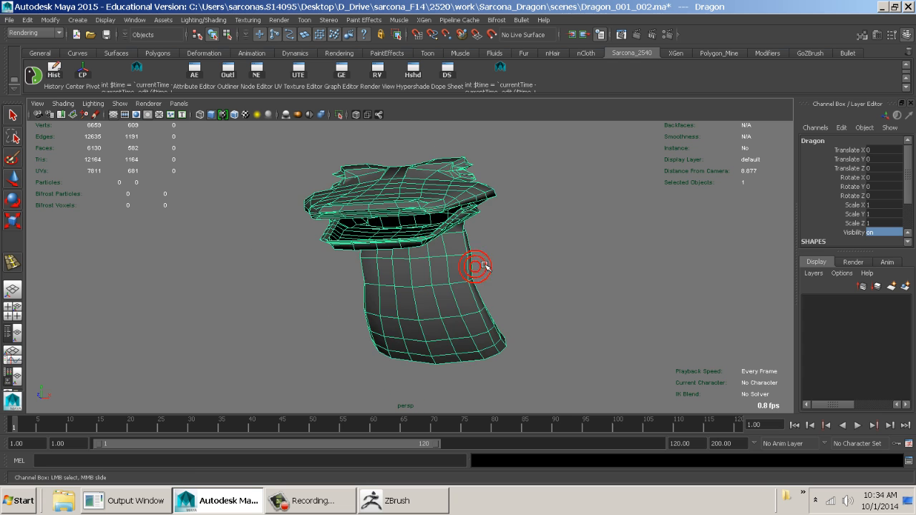
left_click_drag(482, 276, 483, 311, "alt")
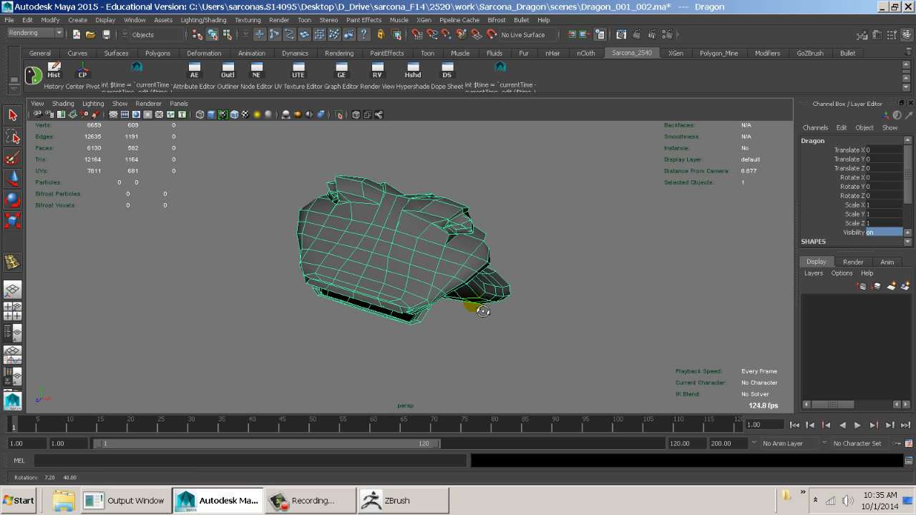
key("ctrl+z")
Select all parts of the dragon and freeze only their Scale transformations, with Preserve normals on and Lock normals set to Never
key("f")
left_click_drag(521, 284, 587, 250, "alt")
left_click_drag(278, 157, 583, 354)
key("w")
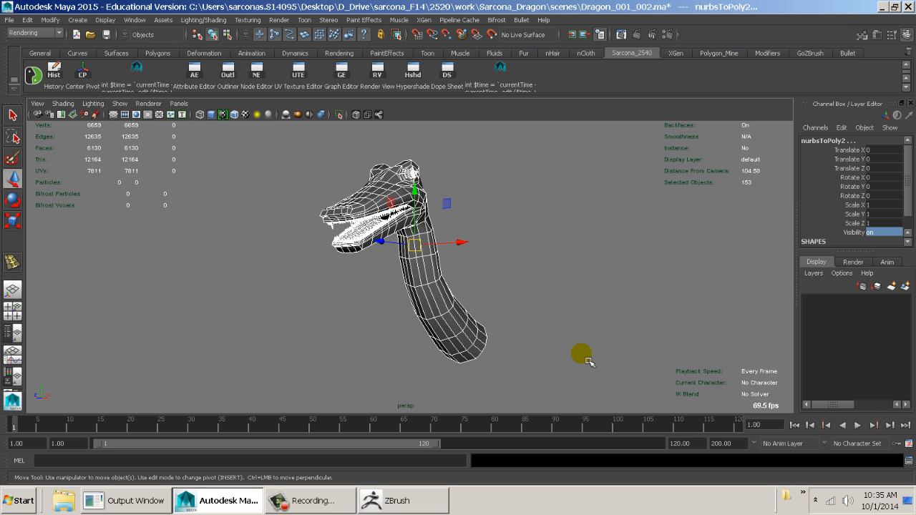
left_click(50, 19)
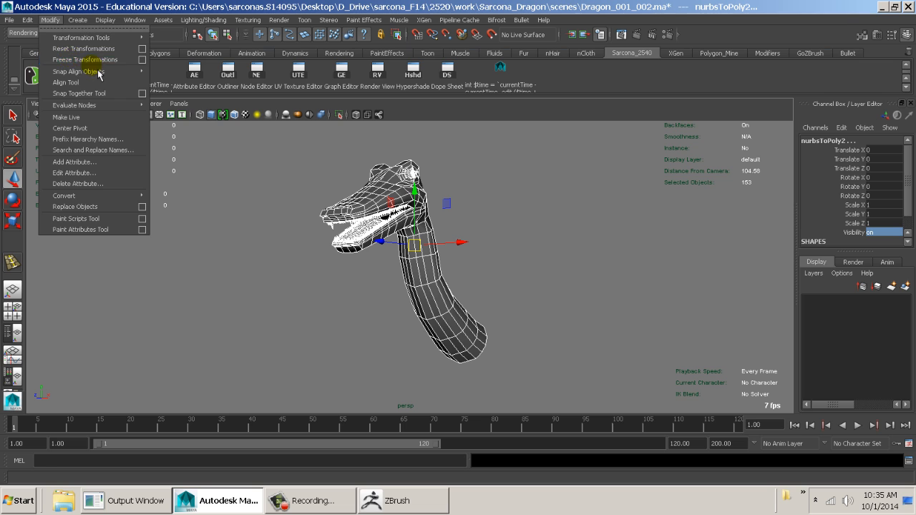
left_click(141, 59)
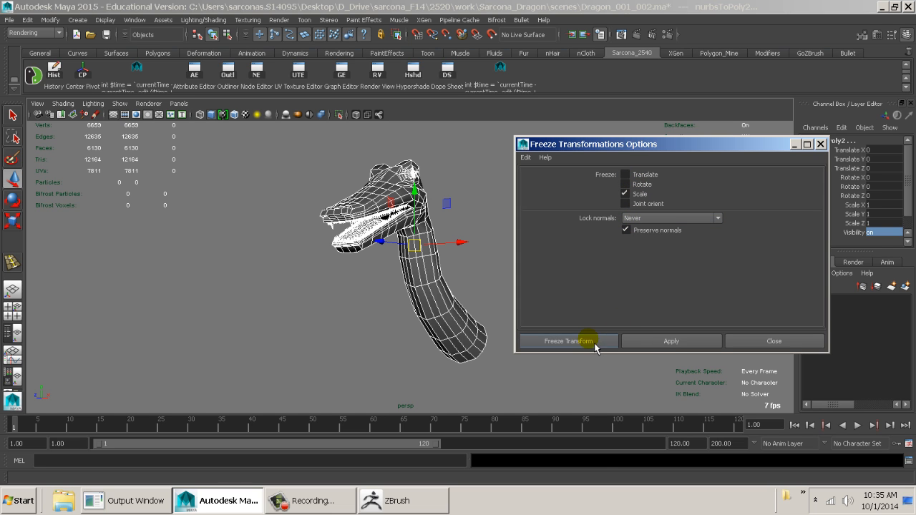
left_click(594, 346)
left_click(546, 280)
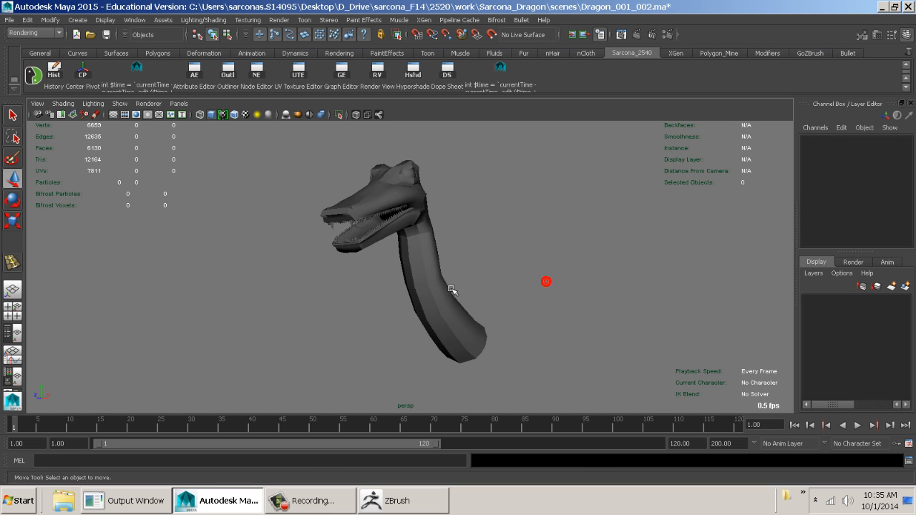
Export the Dragon body mesh again, replacing the existing DragonExport_FromMaya.ma file
left_click(437, 281)
left_click(11, 19)
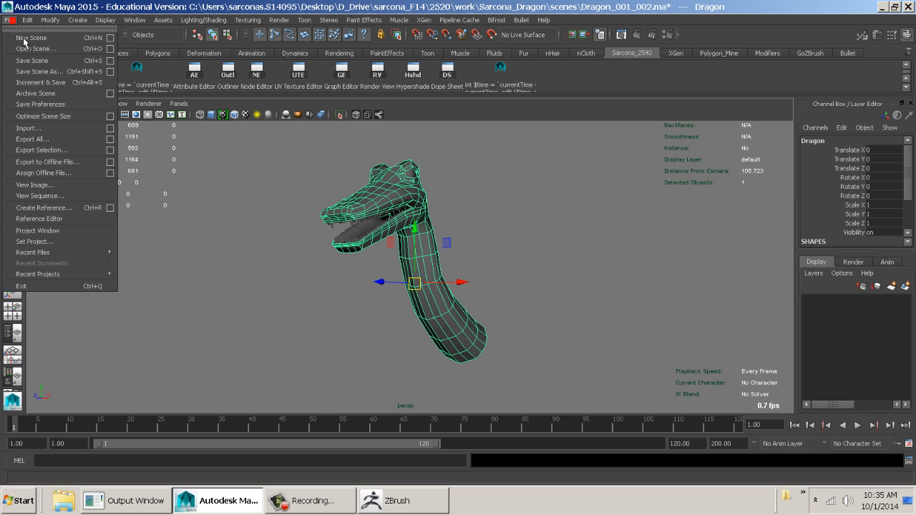
left_click(62, 147)
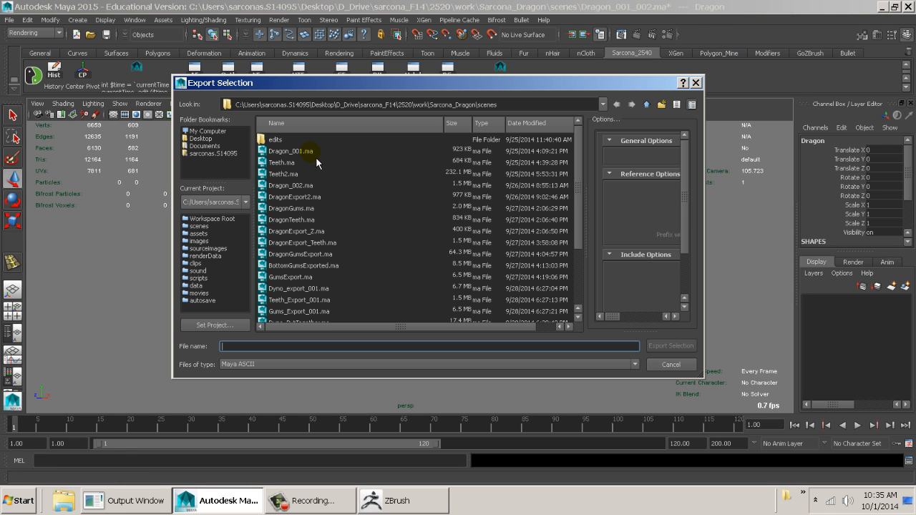
scroll(331, 274, "down", 3)
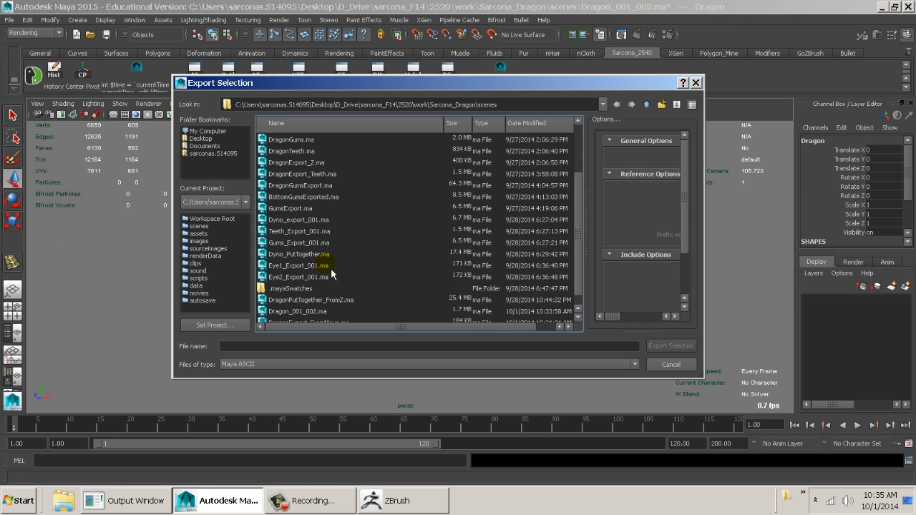
double_click(336, 313)
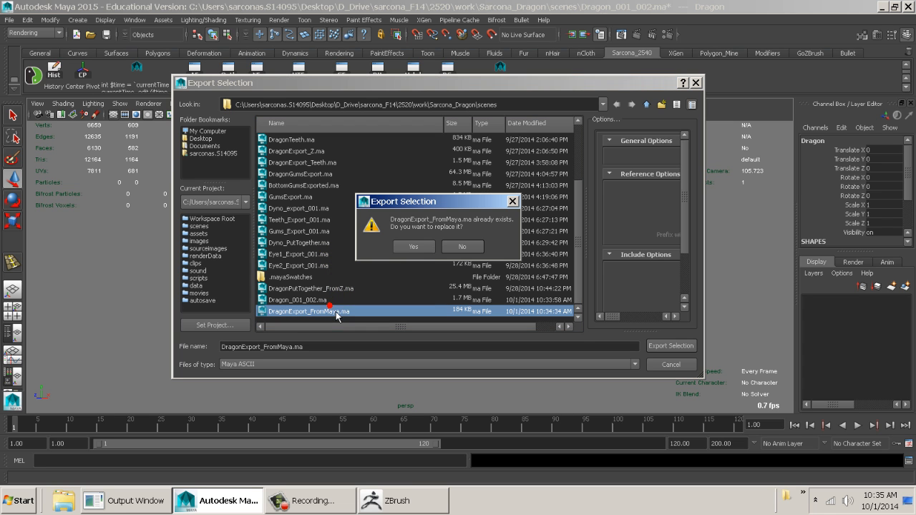
left_click(412, 247)
Switch to ZBrush, reimport the updated DragonExport_FromMaya.ma, and make Cylinder3D the active tool
key("alt+Tab")
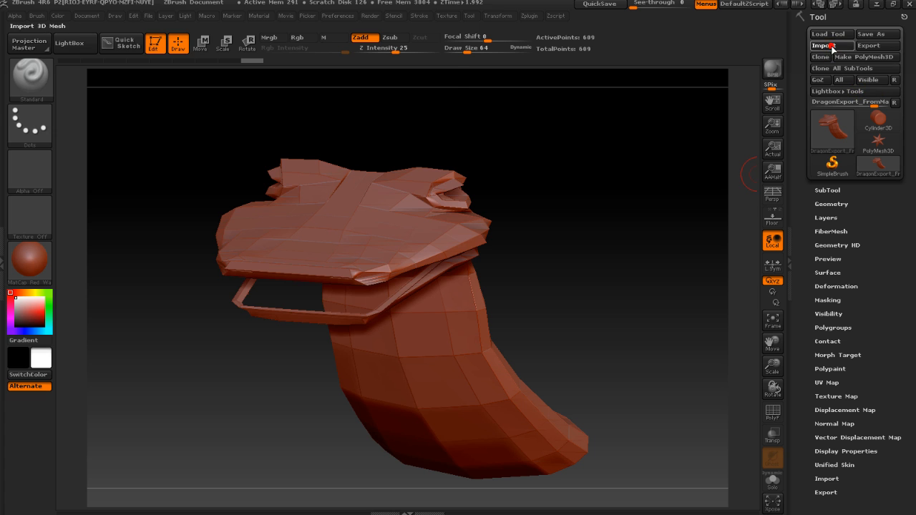
left_click(824, 45)
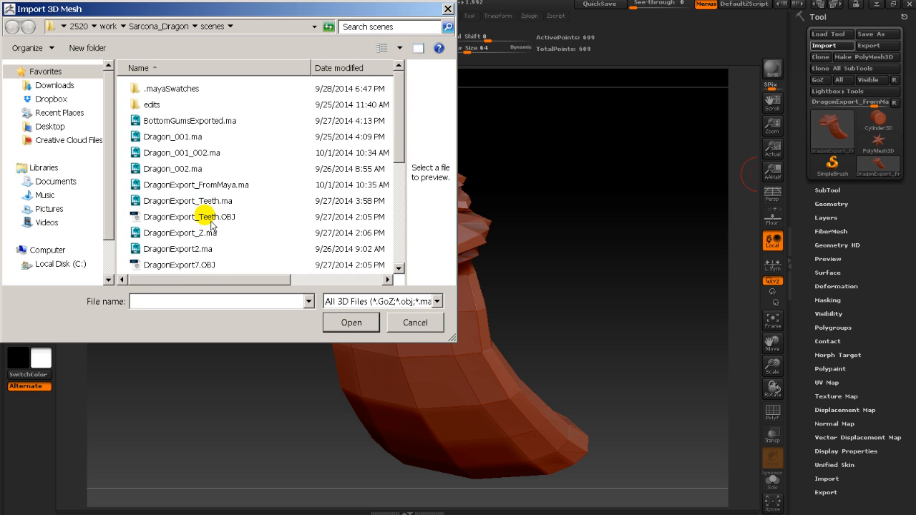
left_click(209, 184)
double_click(209, 184)
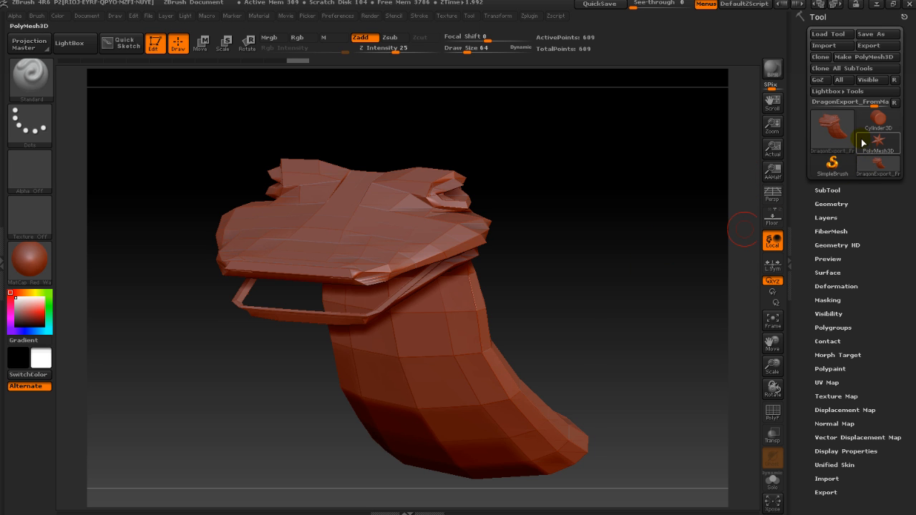
left_click(878, 119)
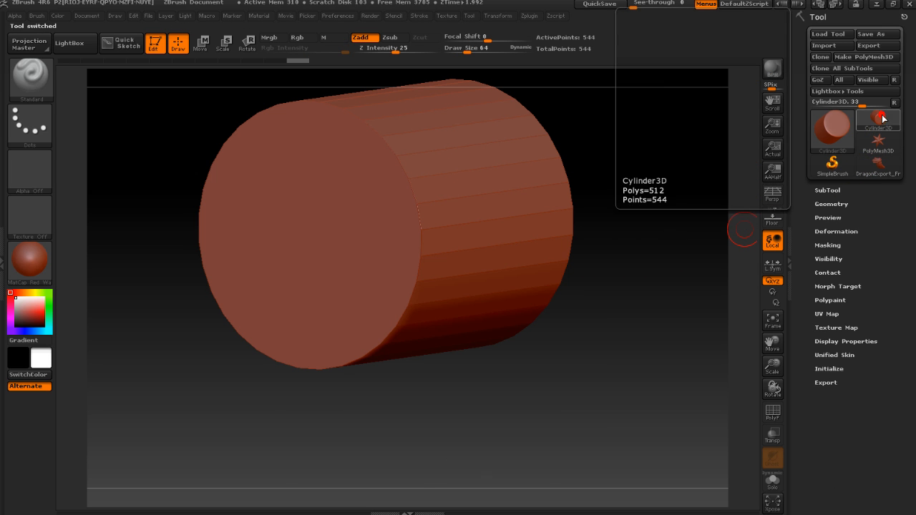
Import DragonExport_FromMaya.ma in place of the cylinder and rotate the dragon to check its shape from the front
left_click(828, 46)
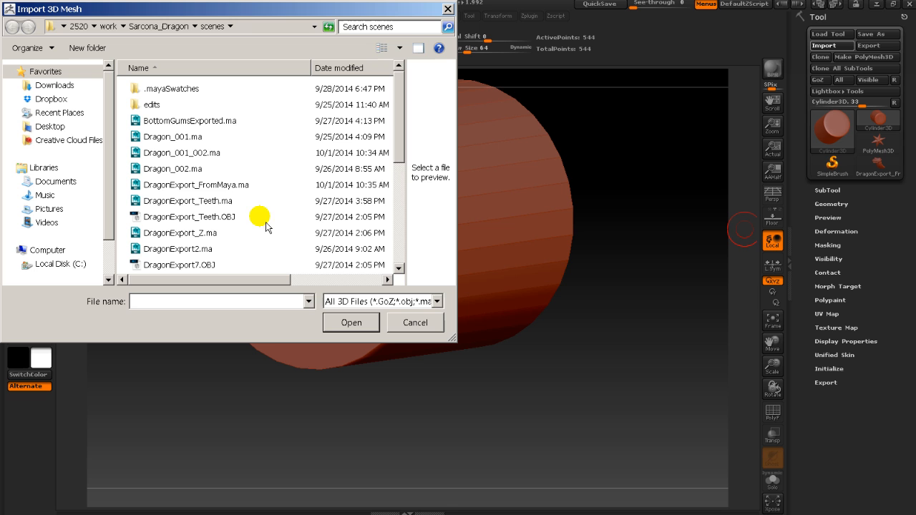
left_click(398, 188)
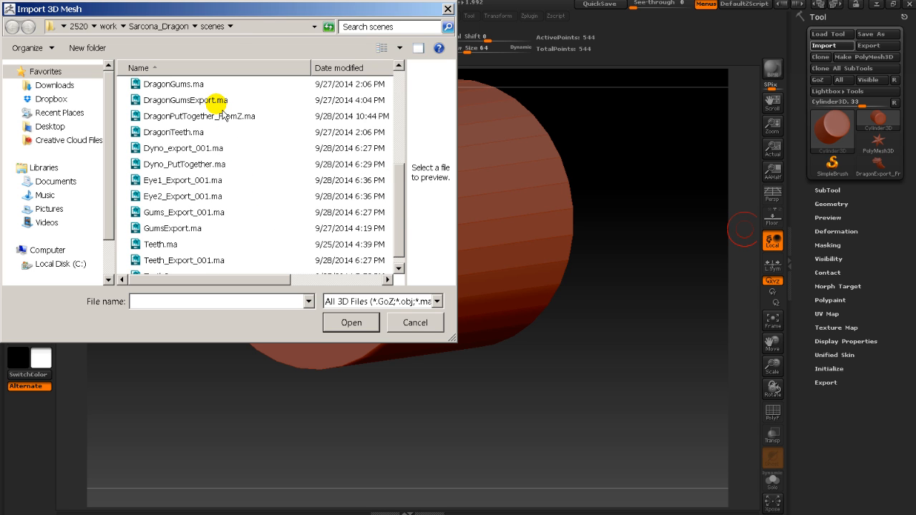
left_click(218, 202)
scroll(179, 229, "up", 3)
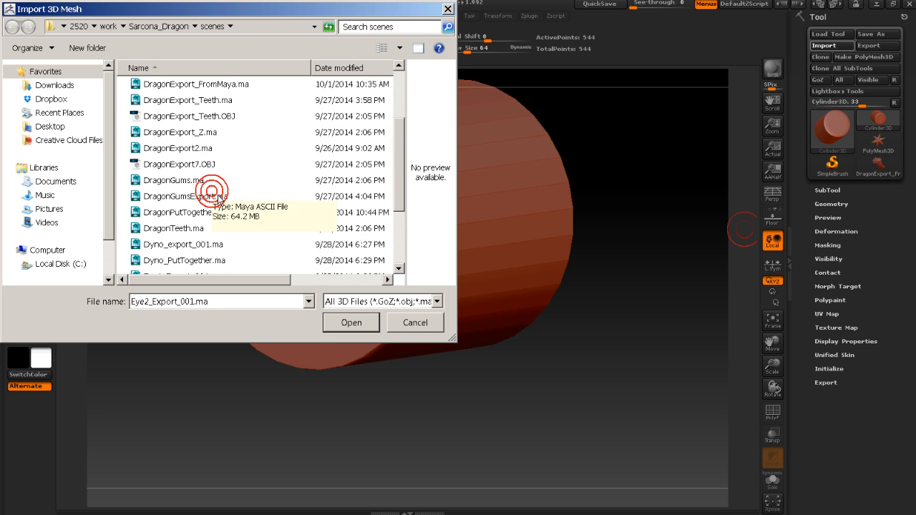
double_click(221, 82)
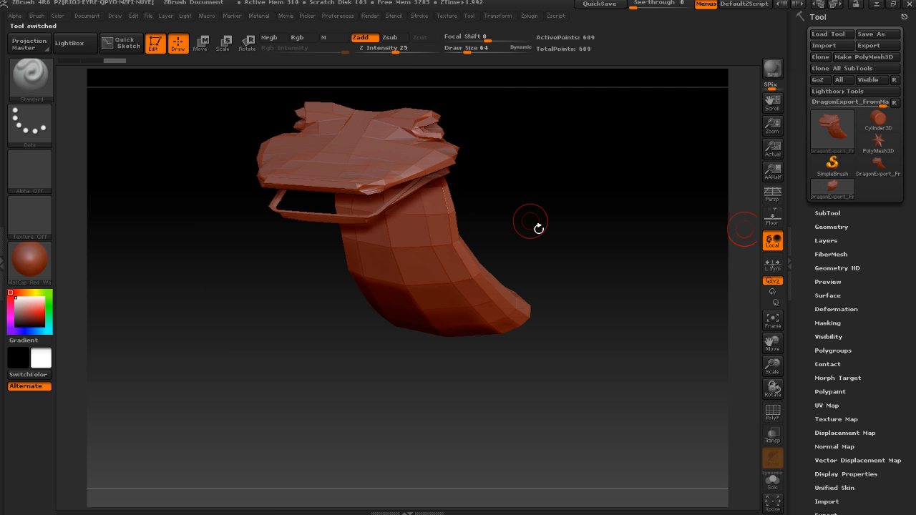
left_click_drag(538, 228, 568, 246)
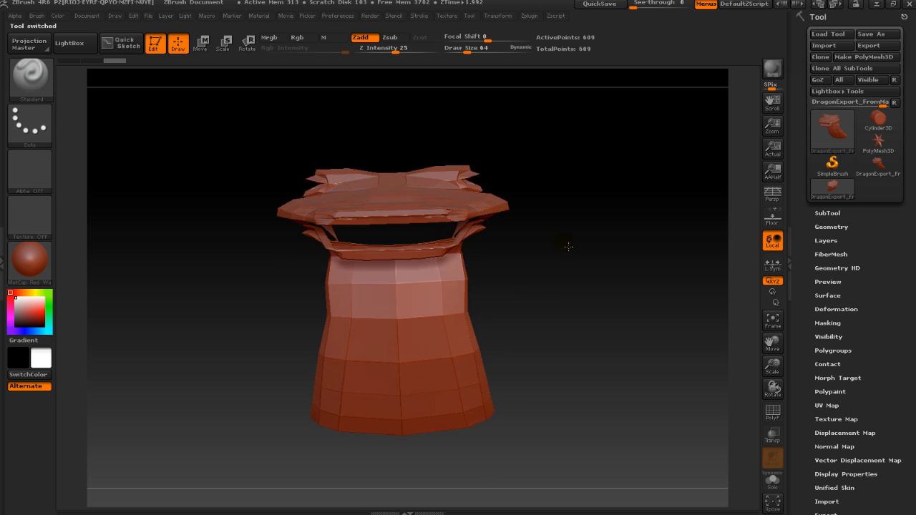
Switch to Maya and export the selected Dragon mesh as a Maya ASCII file named DragonExport_FromMaya_001.ma
key("alt+Tab")
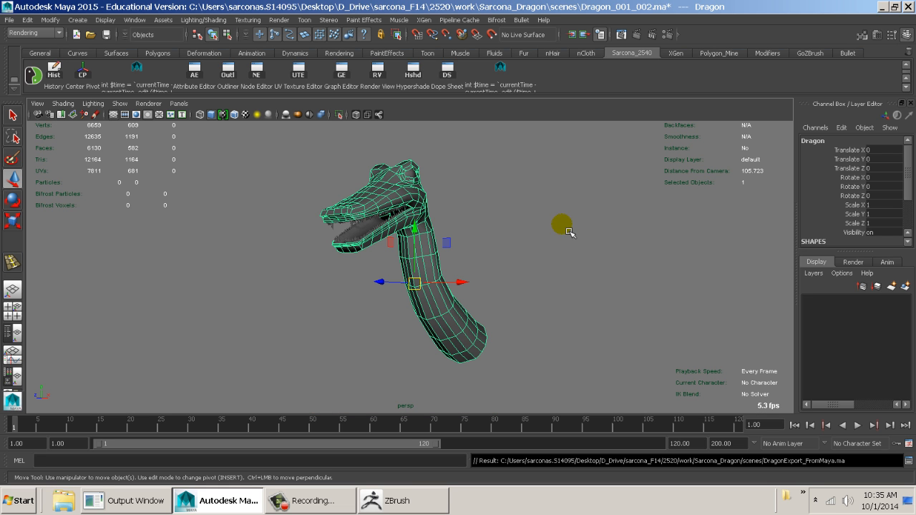
left_click(10, 19)
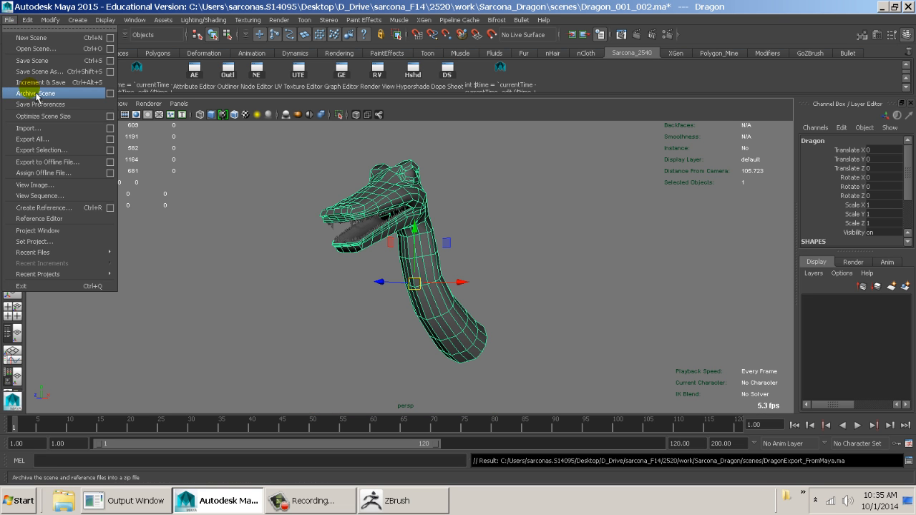
left_click(43, 151)
left_click(308, 150)
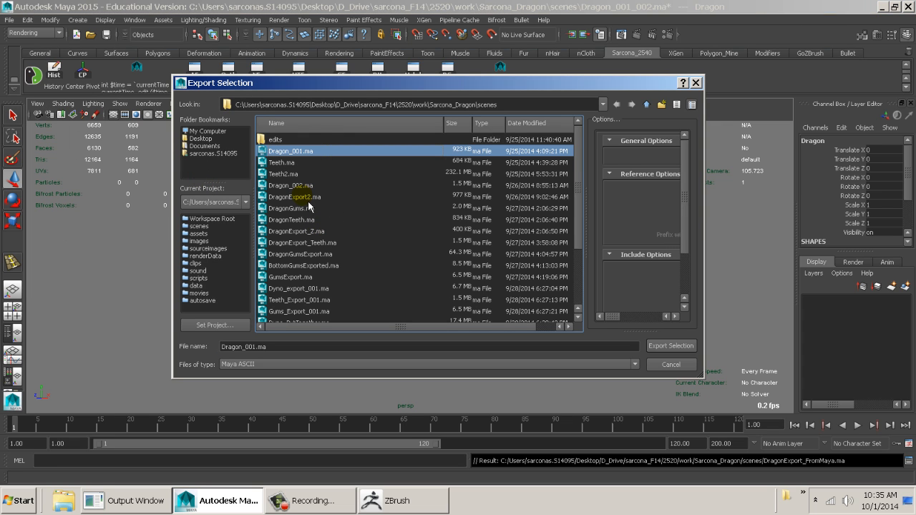
left_click(299, 265)
left_click(300, 289)
scroll(321, 239, "down", 3)
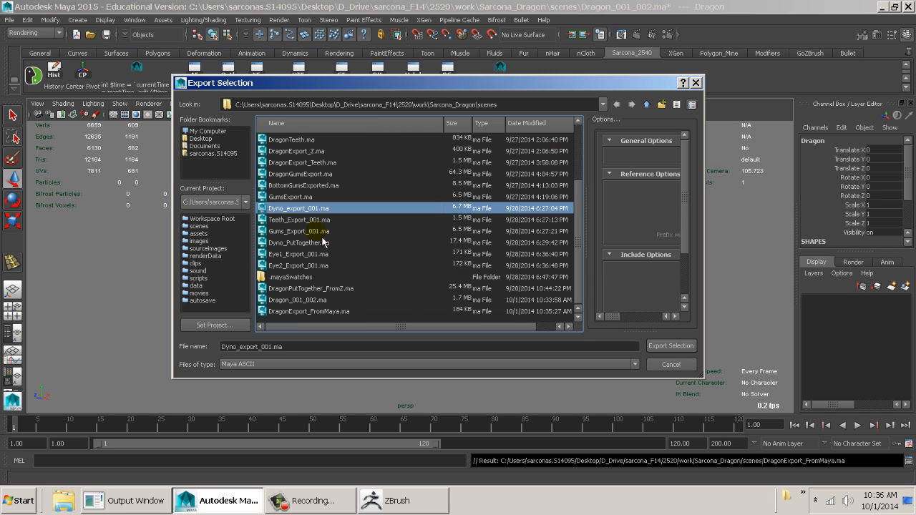
left_click(333, 312)
left_click(290, 347)
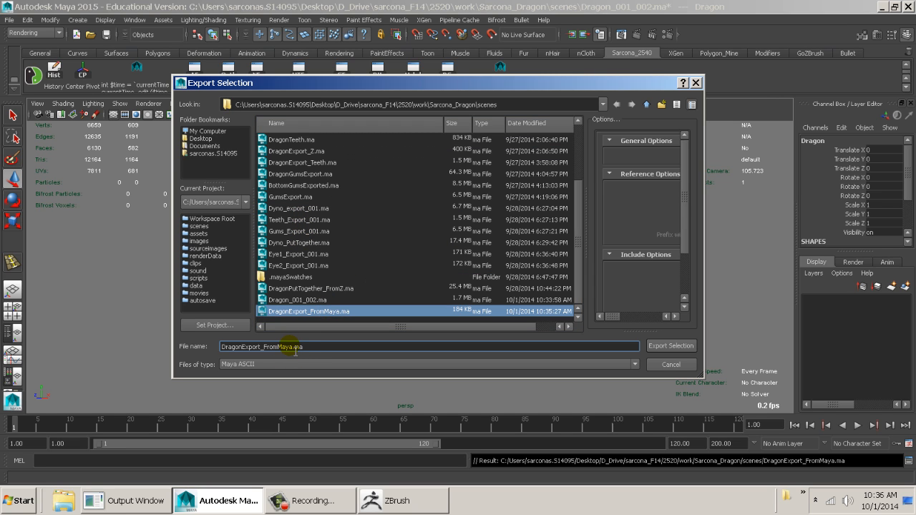
left_click(293, 346)
type("_001")
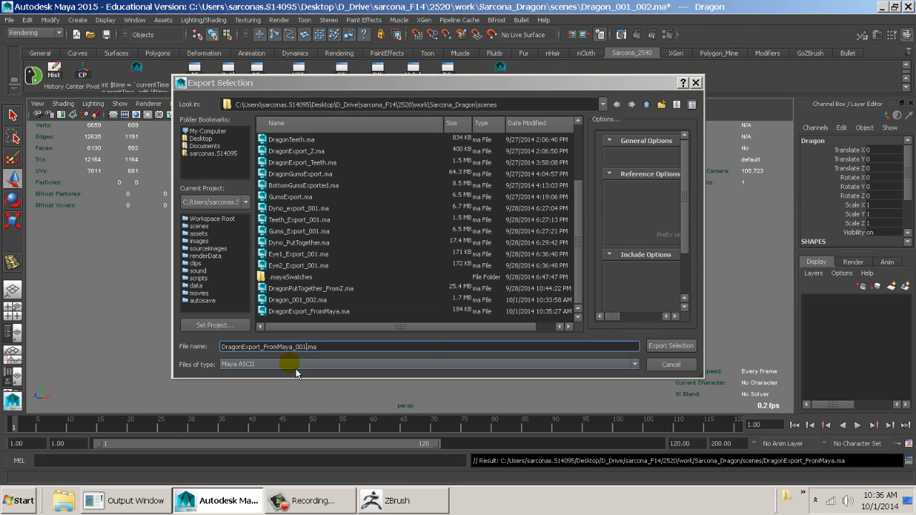
key("Return")
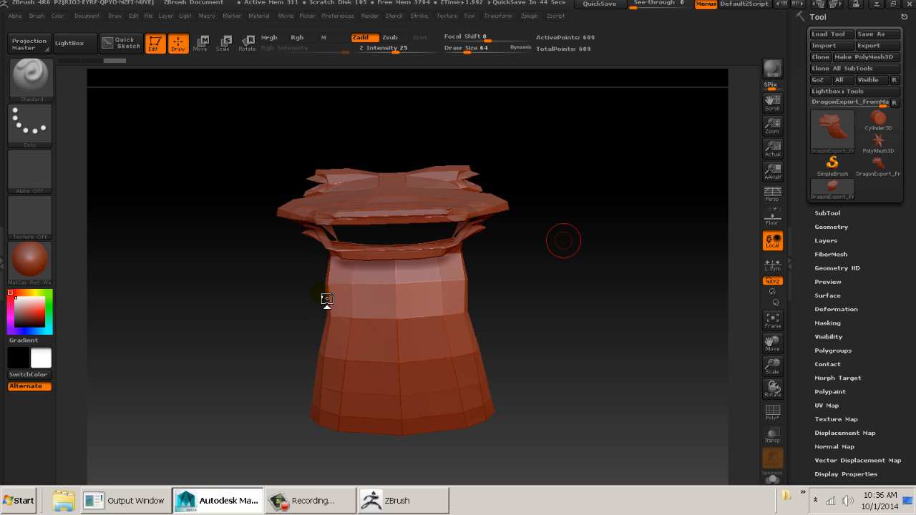
Switch to ZBrush, make PolyMesh3D the active tool and import DragonExport_FromMaya_001.ma into it
left_click(872, 144)
left_click(823, 45)
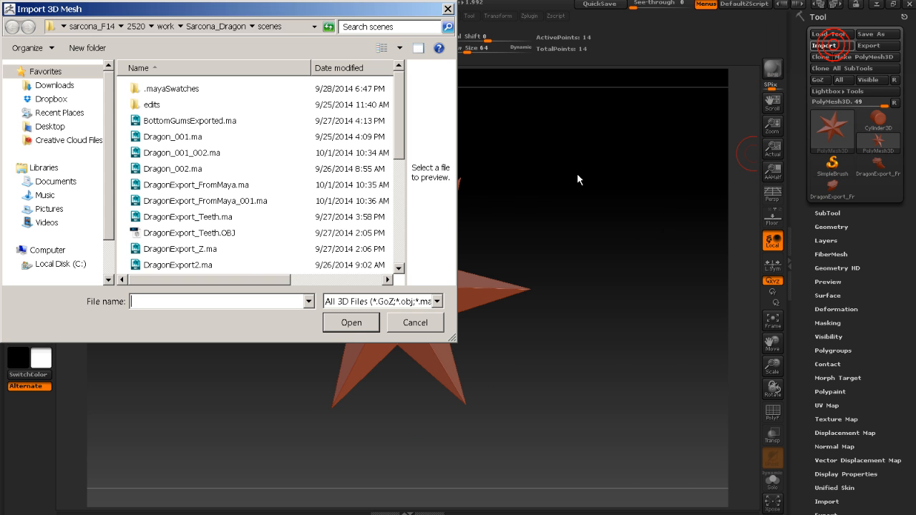
left_click(394, 185)
left_click_drag(403, 211, 401, 203)
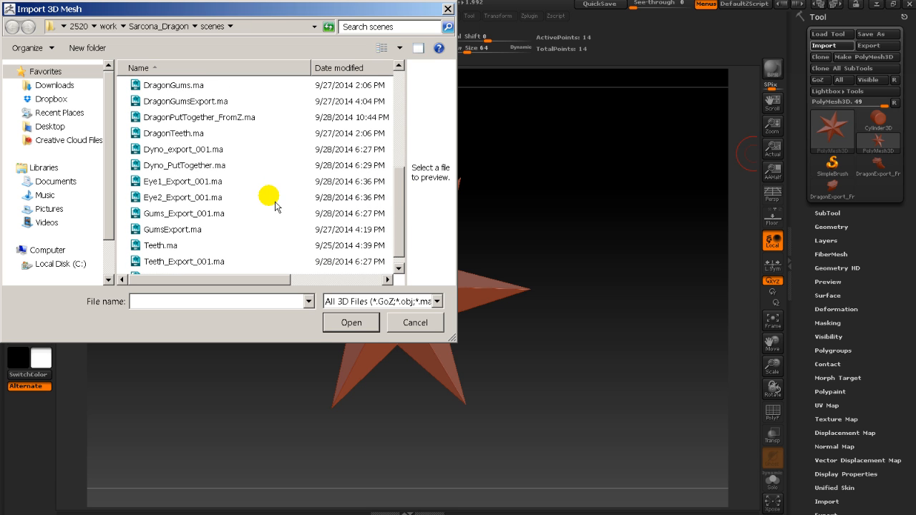
scroll(398, 209, "up", 2)
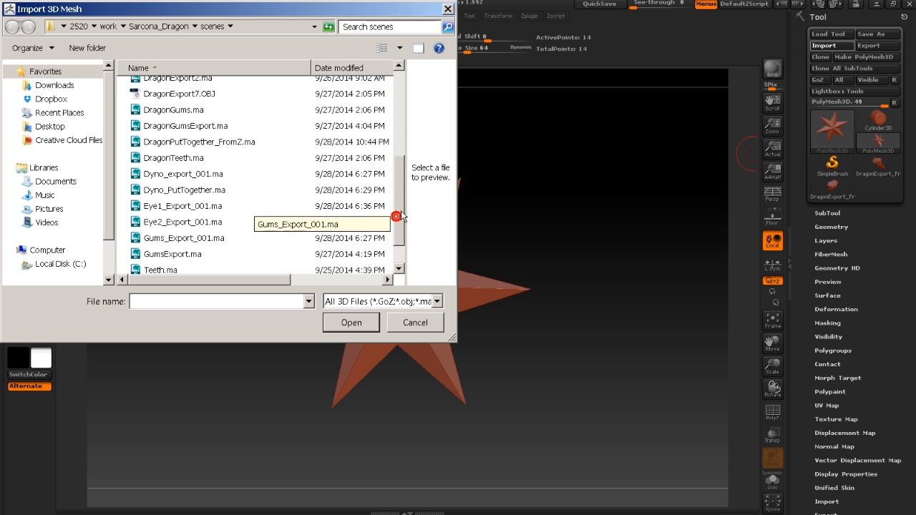
scroll(399, 200, "up", 2)
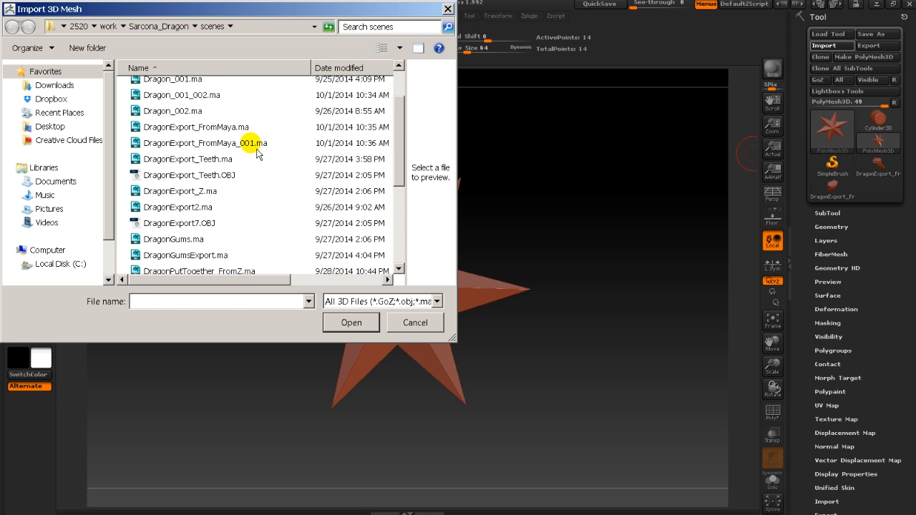
left_click(234, 143)
double_click(225, 143)
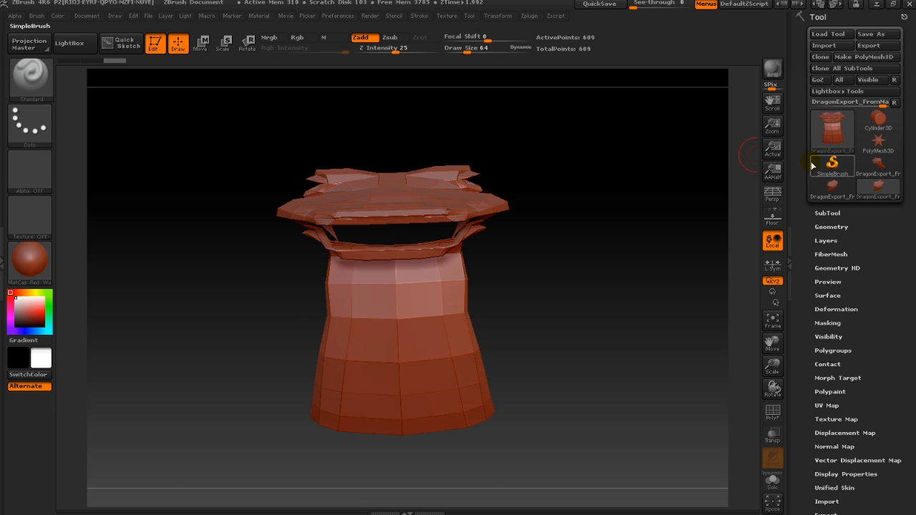
left_click_drag(620, 210, 604, 209)
Switch to Maya, check the Dragon mesh's inputs, delete its construction history and save the scene
key("alt+Tab")
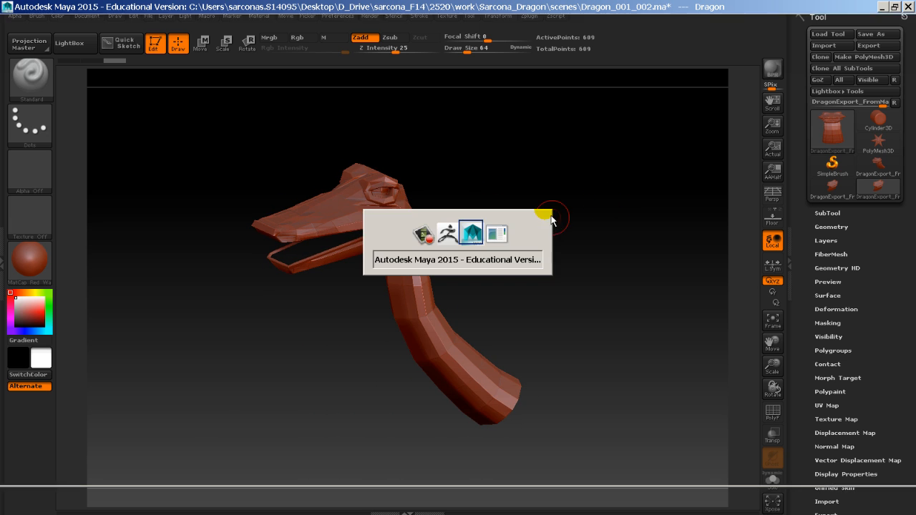
left_click(230, 75)
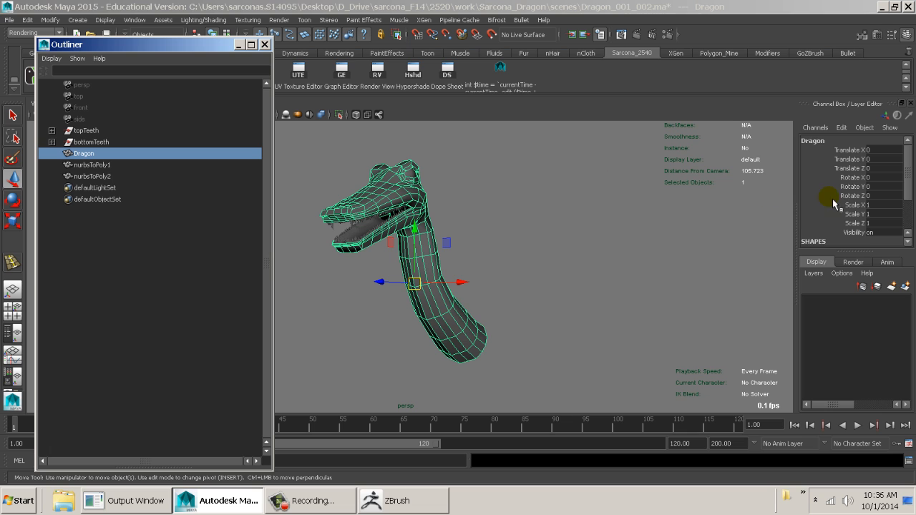
scroll(834, 204, "down", 2)
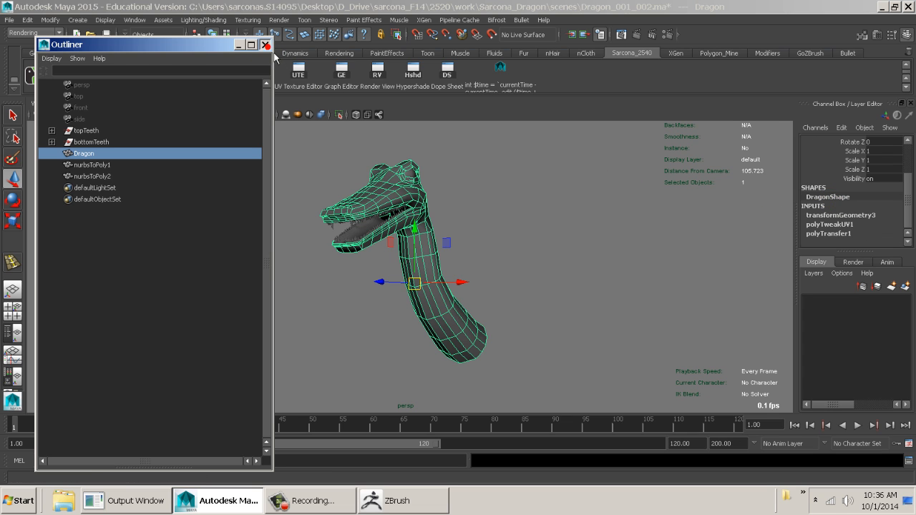
left_click(266, 45)
left_click(9, 19)
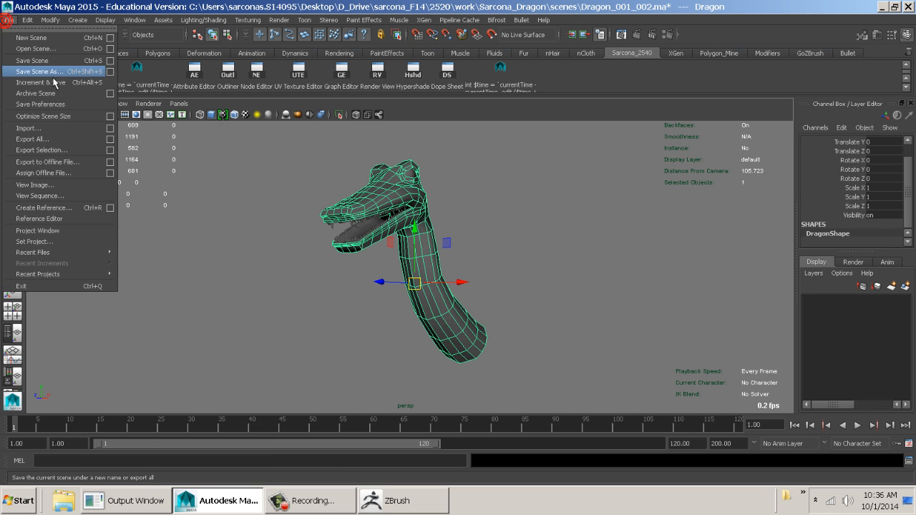
left_click(32, 60)
left_click(9, 19)
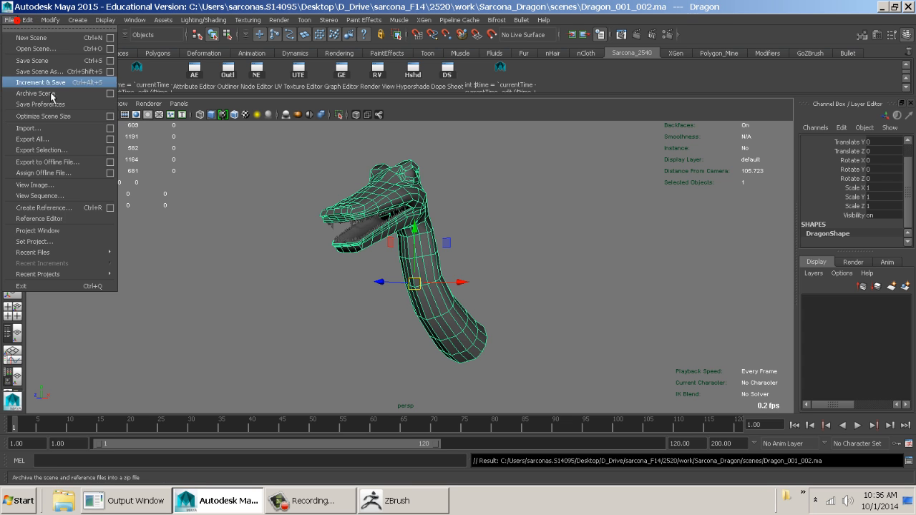
left_click(68, 150)
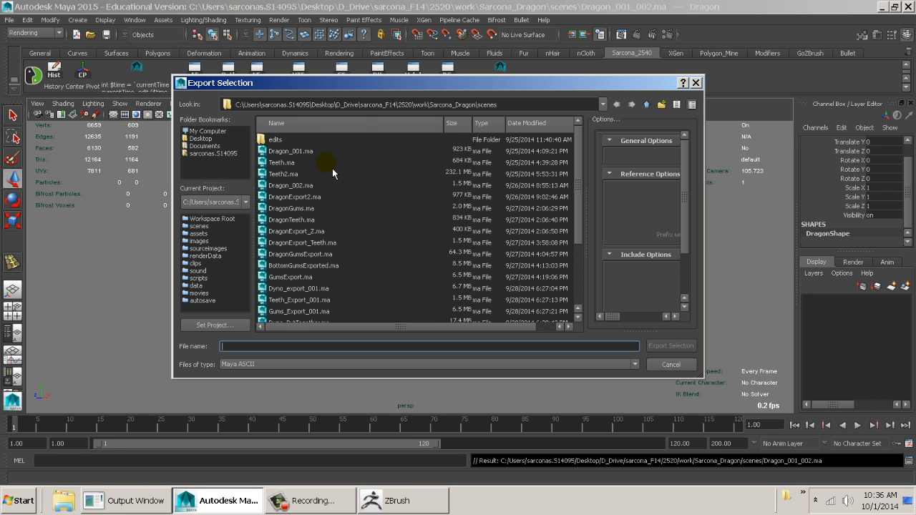
left_click(695, 82)
left_click_drag(716, 153, 251, 336)
left_click(11, 19)
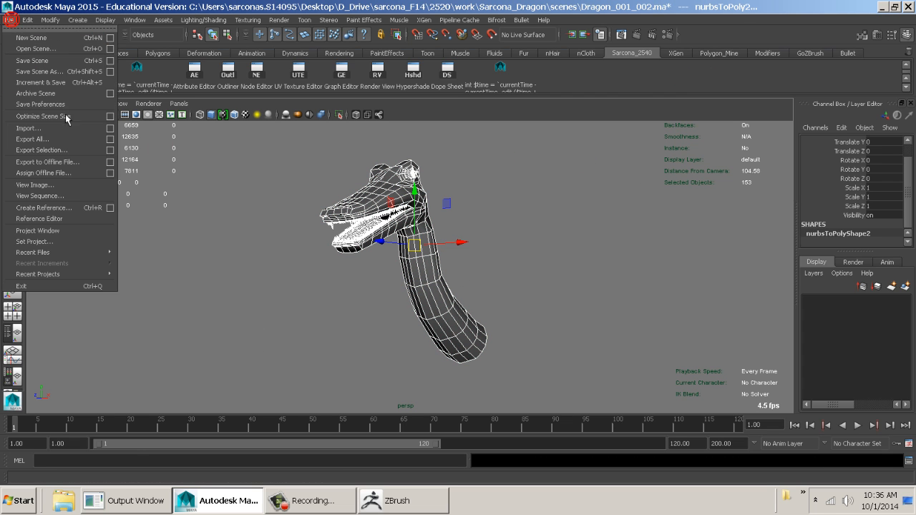
left_click(299, 182)
Export only the Dragon body mesh again, replacing the existing DragonExport_FromMaya_001.ma file
left_click(356, 207)
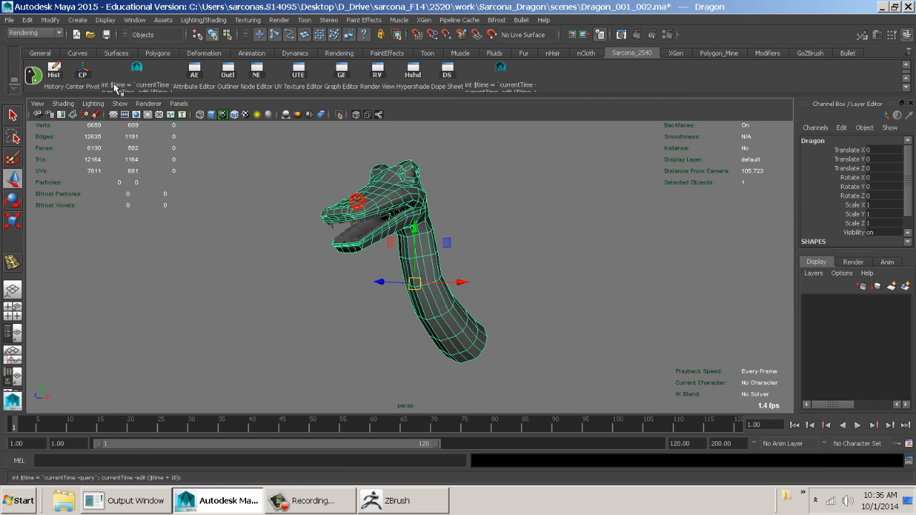
left_click(9, 20)
left_click(43, 150)
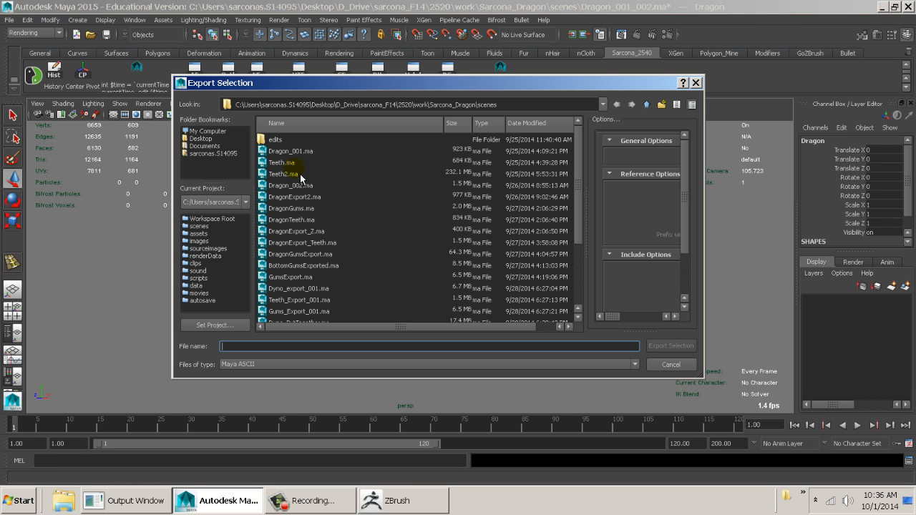
left_click(380, 254)
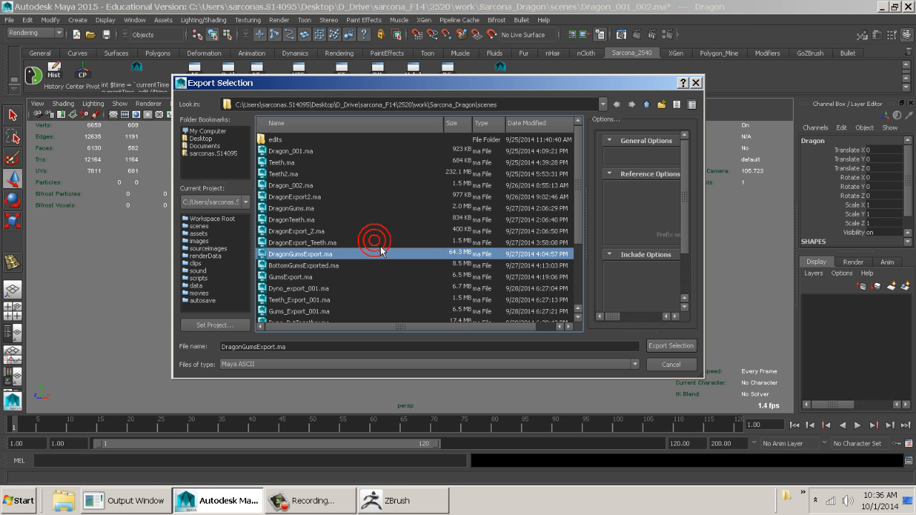
scroll(380, 243, "down", 3)
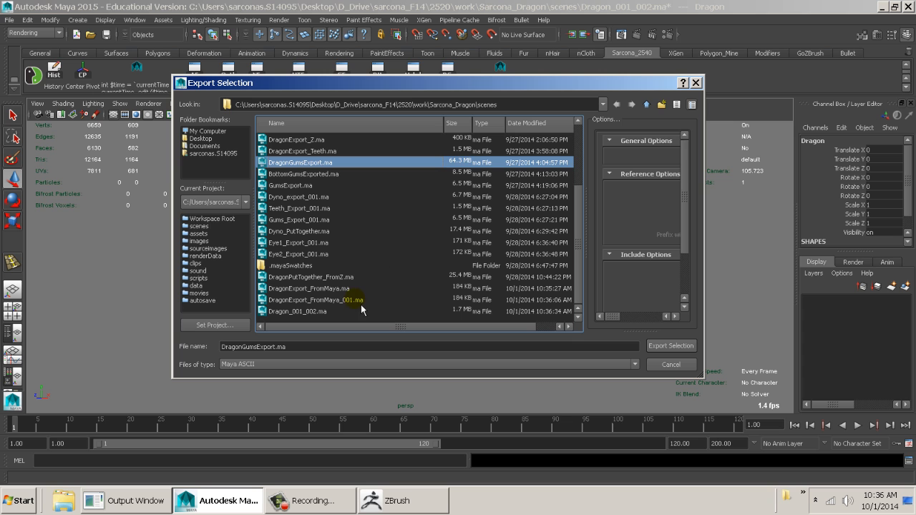
double_click(360, 301)
left_click(360, 247)
Switch to ZBrush, reimport the updated DragonExport_FromMaya_001.ma into the current tool and inspect the dragon's head and neck
key("alt+Tab")
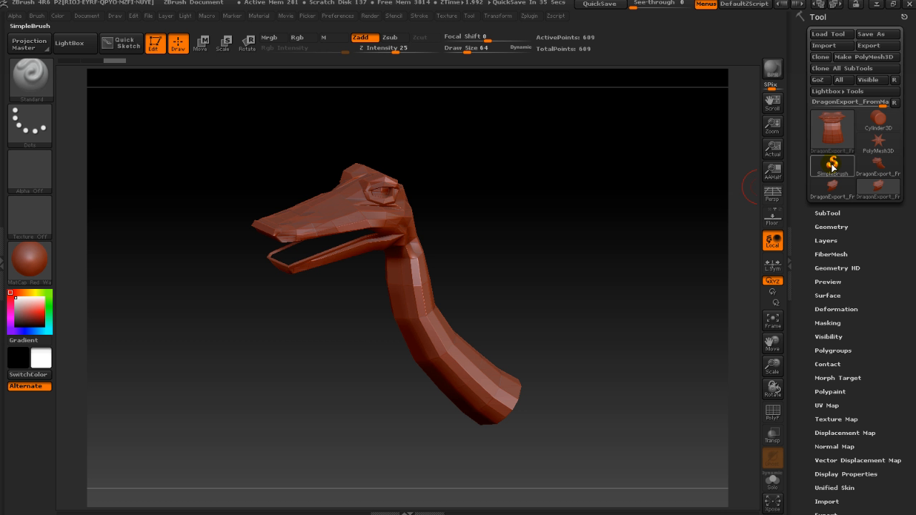
left_click(832, 45)
left_click(194, 138)
left_click(206, 154)
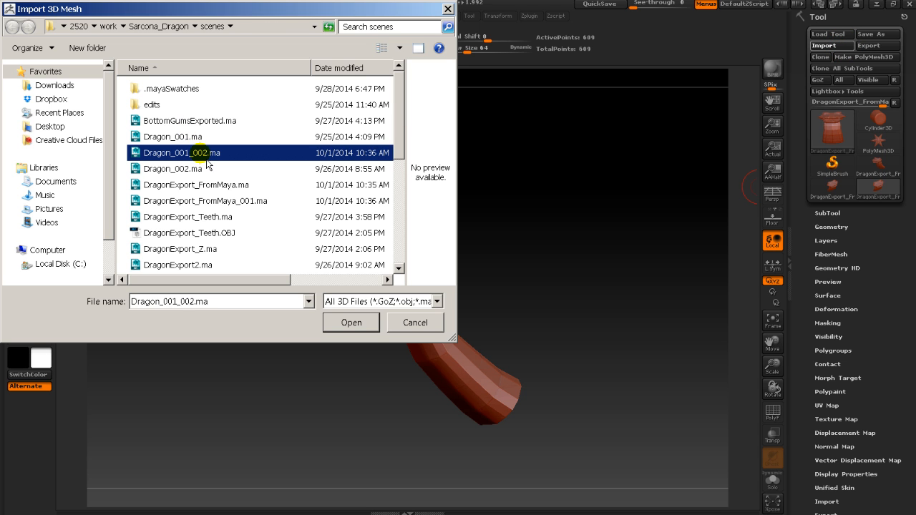
double_click(208, 199)
right_click_drag(608, 205, 87, 138, "ctrl")
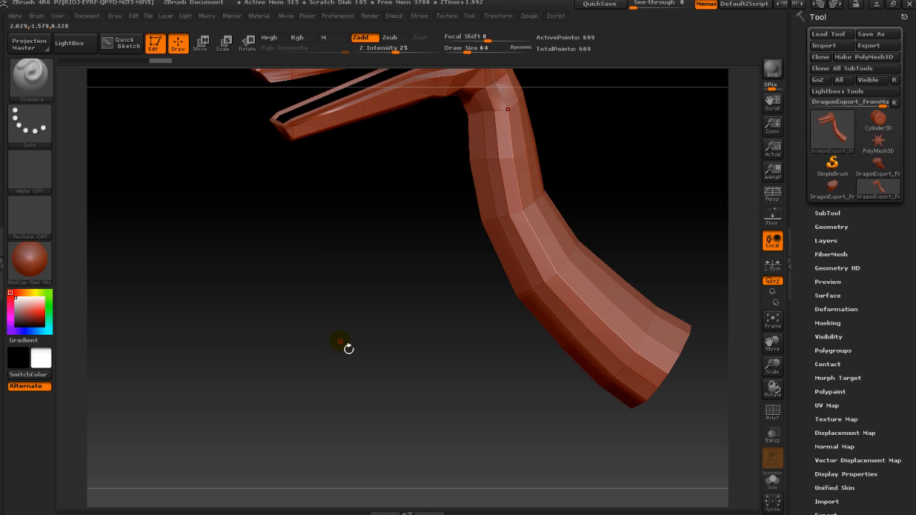
right_click_drag(364, 190, 360, 294, "alt")
mouse_move(354, 298)
left_mouse_down()
mouse_move(460, 290)
mouse_move(349, 310)
mouse_move(368, 304)
left_mouse_up()
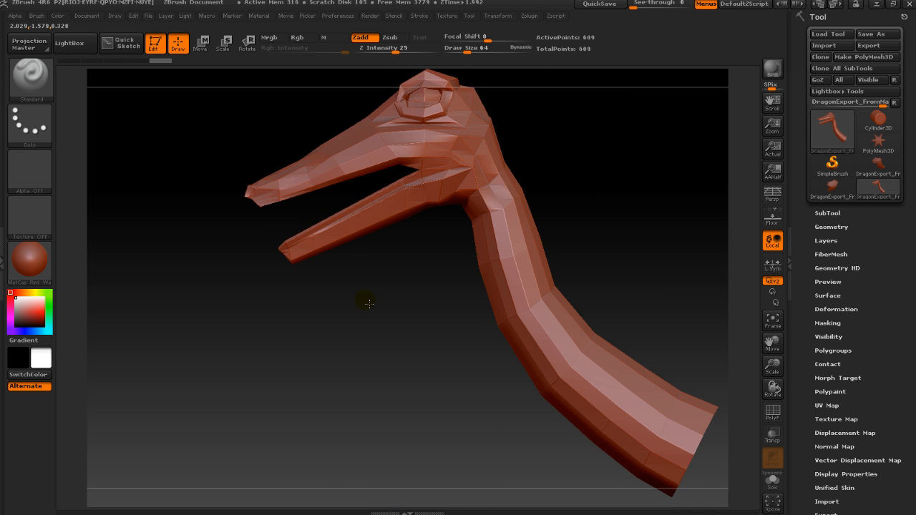
left_click_drag(427, 269, 355, 365)
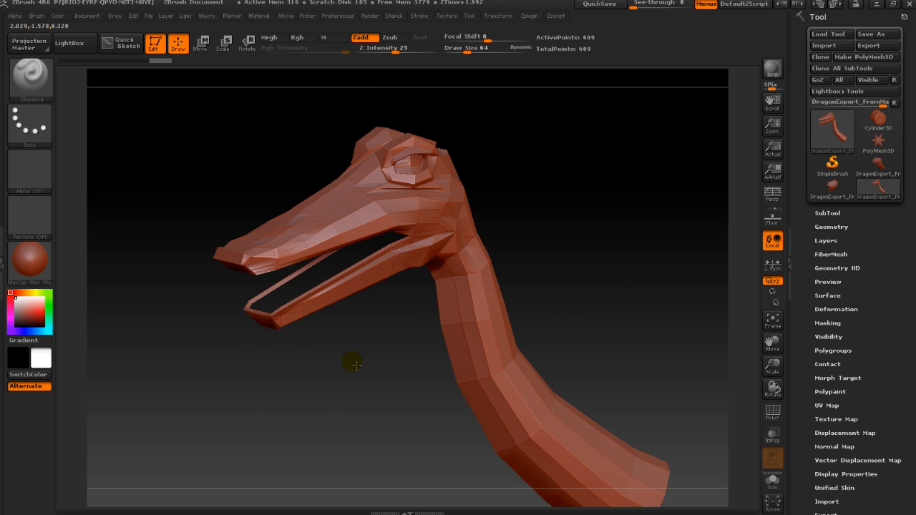
Switch to Maya, select the upper and lower gum meshes and export only them as Gums_ExportFromMaya in Maya ASCII format
key("alt+Tab")
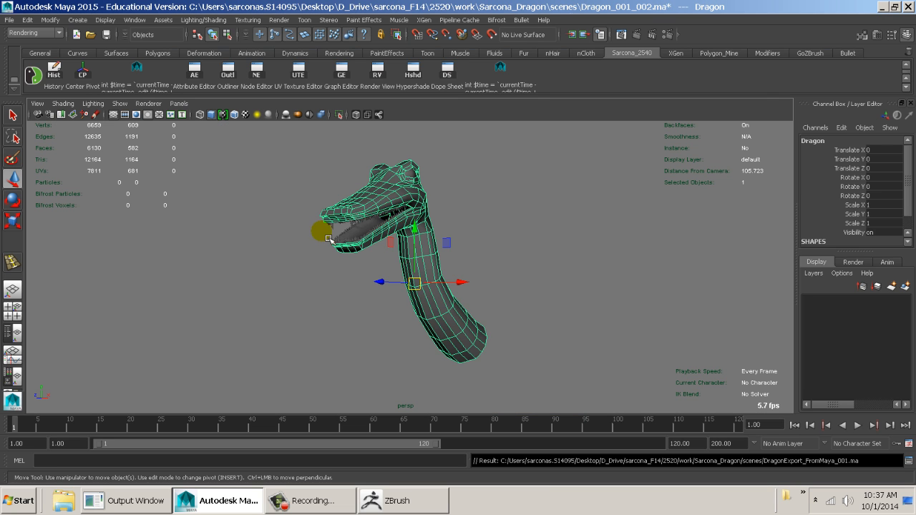
right_click_drag(327, 237, 455, 287, "alt")
left_click_drag(374, 267, 374, 227, "alt")
left_click(366, 221, "shift")
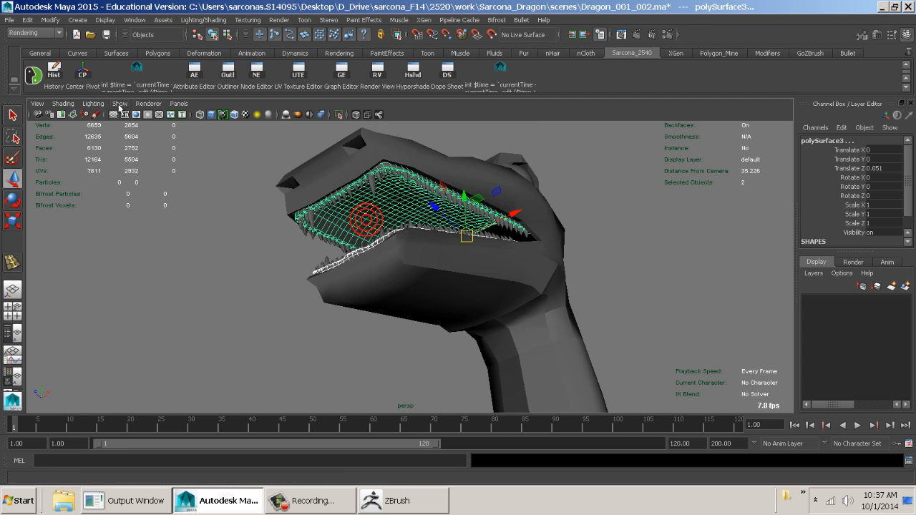
left_click(9, 19)
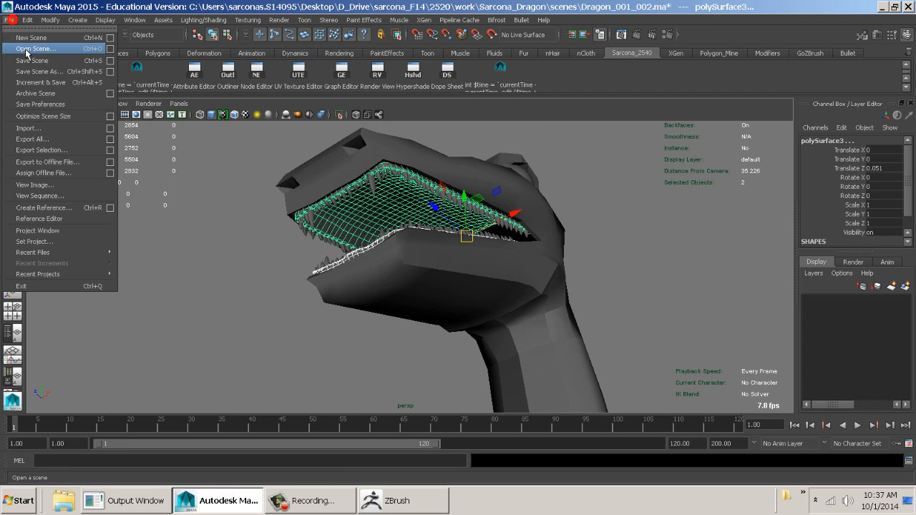
left_click(64, 150)
type("G")
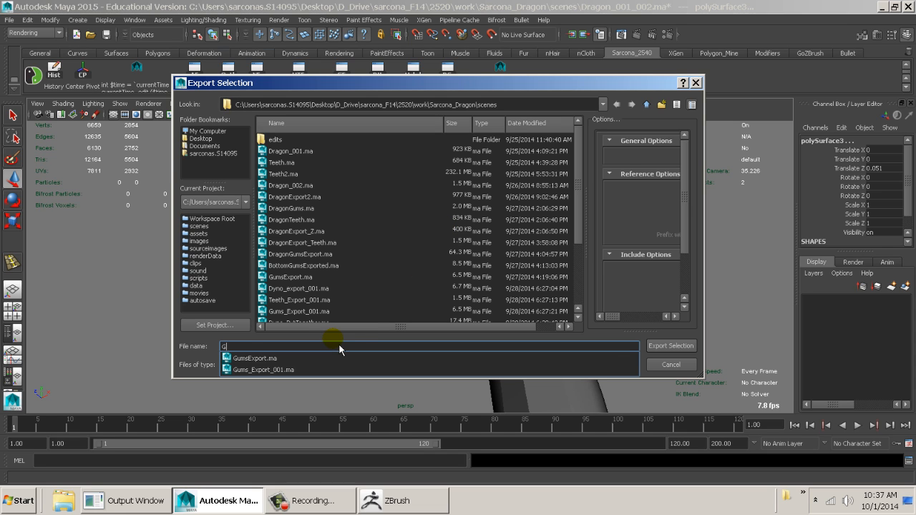
type("ums_E")
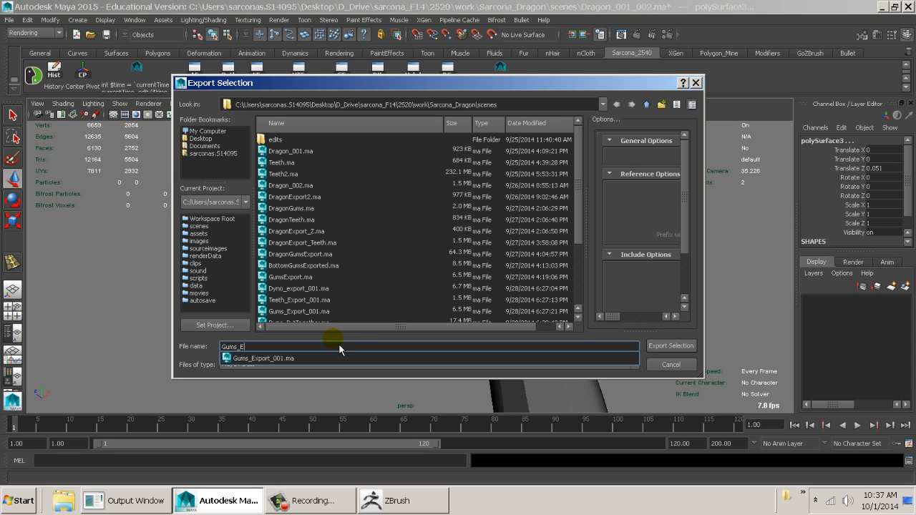
type("xportFrom")
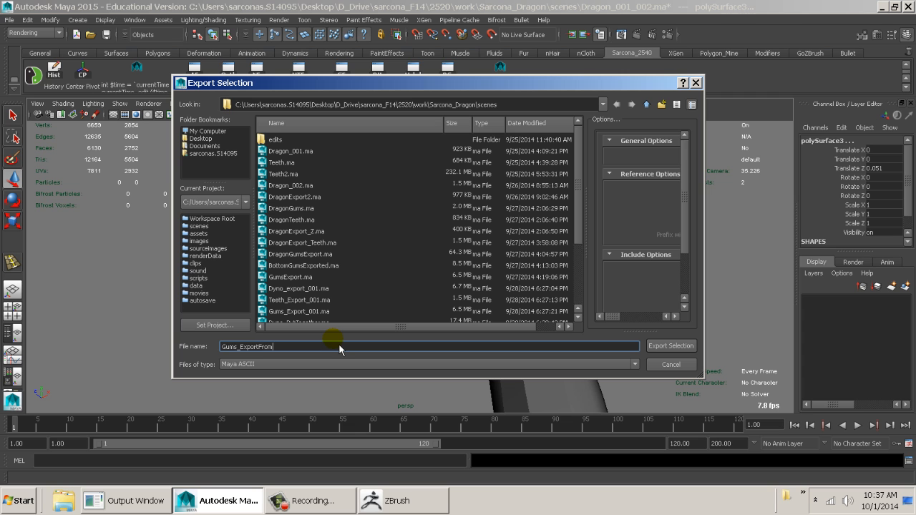
type("Maya")
key("Return")
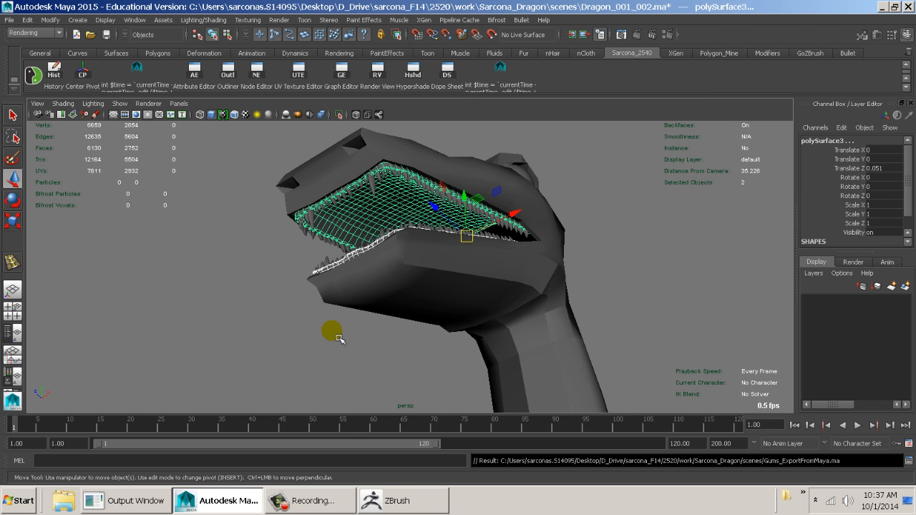
Switch to ZBrush and import Gums_ExportFromMaya.ma into the current tool
key("alt+Tab")
left_click(823, 45)
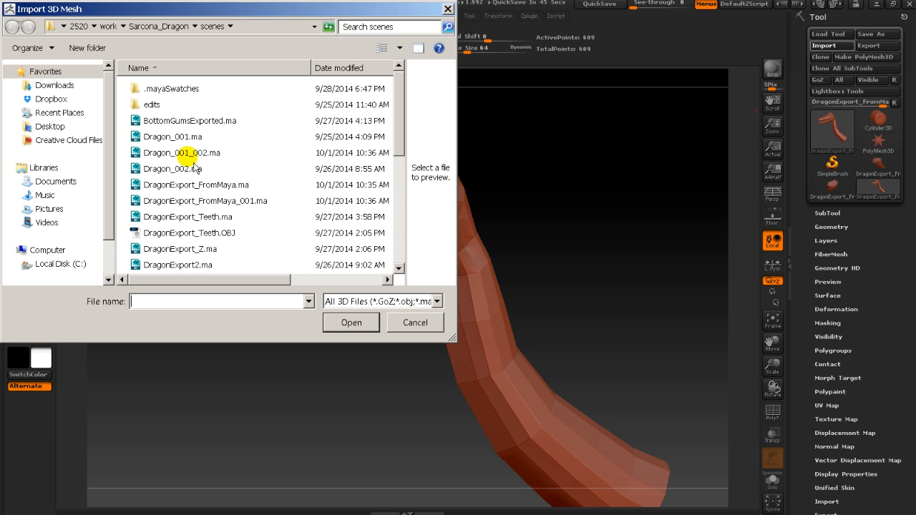
left_click(330, 68)
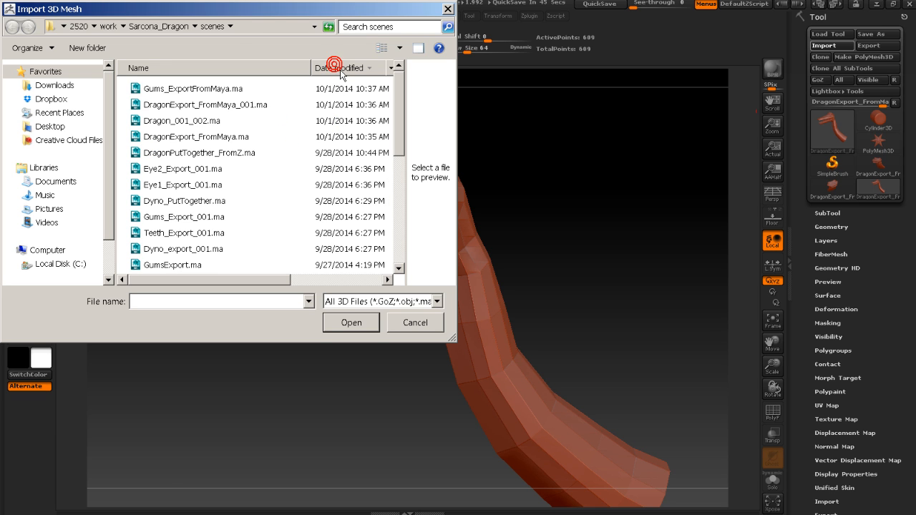
double_click(228, 90)
left_click_drag(413, 219, 440, 221, "alt")
left_click(871, 194)
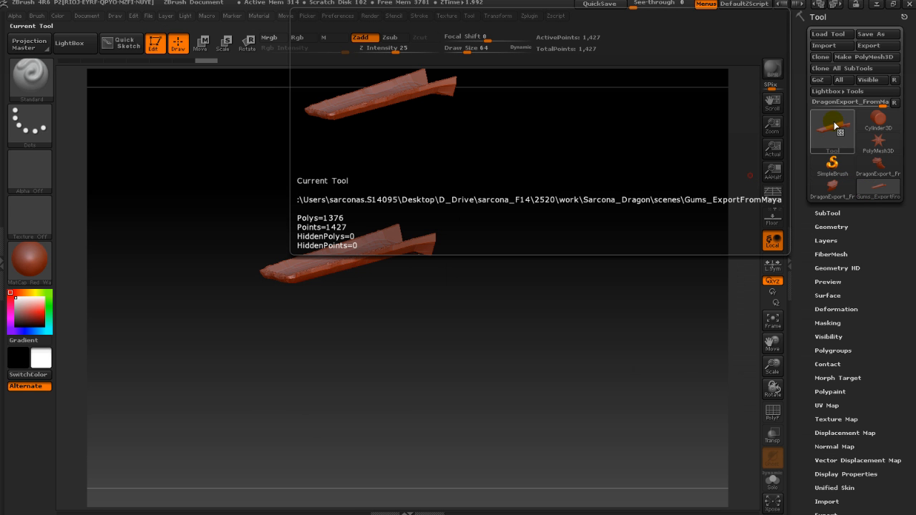
Switch to Maya and examine the upper and lower gum meshes as separate objects inside the dragon's mouth
key("alt+Tab")
left_click_drag(603, 207, 620, 234, "alt")
right_click_drag(619, 234, 623, 236, "alt")
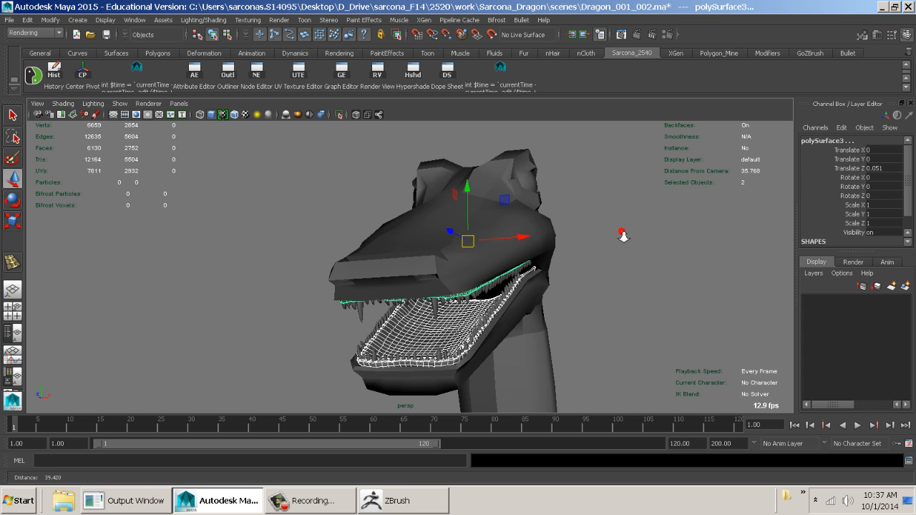
middle_click_drag(623, 236, 579, 185, "alt")
right_click_drag(578, 184, 516, 248, "alt")
left_click(536, 254)
left_click_drag(503, 275, 447, 214, "alt")
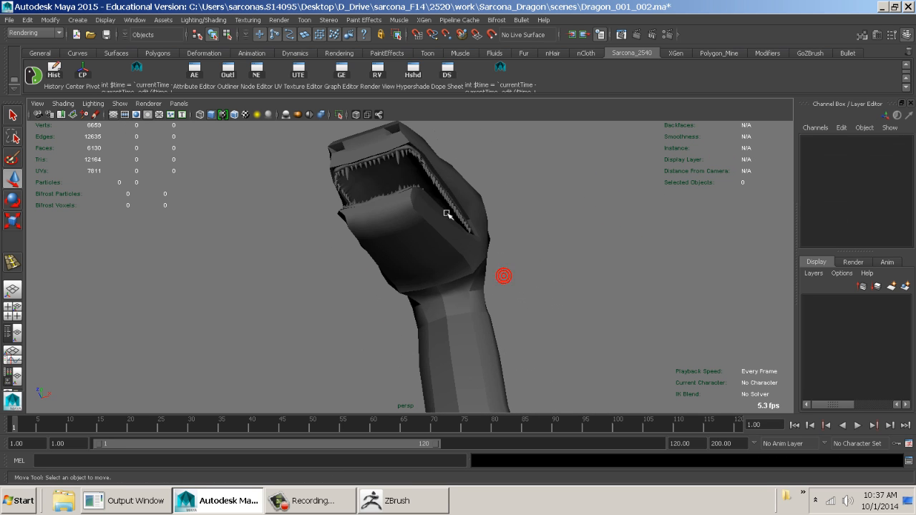
left_click(378, 183)
left_click_drag(362, 207, 518, 269, "alt")
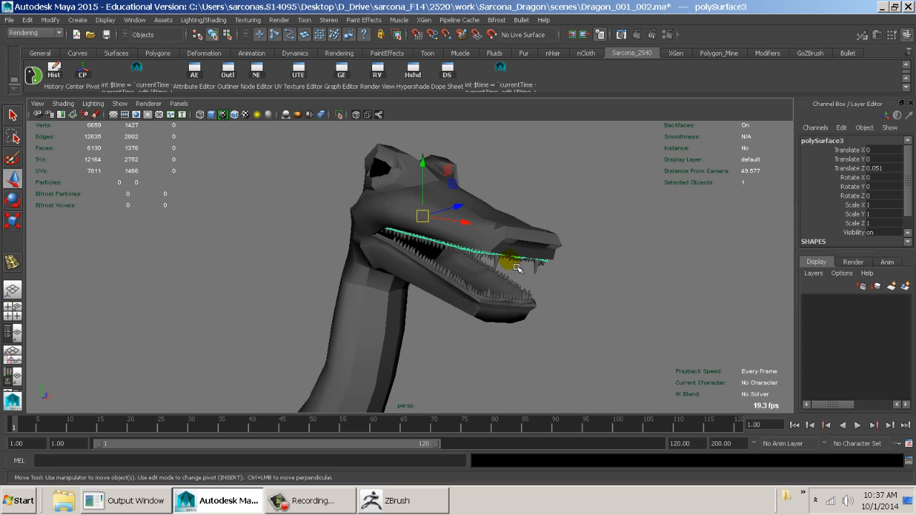
right_click_drag(652, 302, 199, 213, "alt")
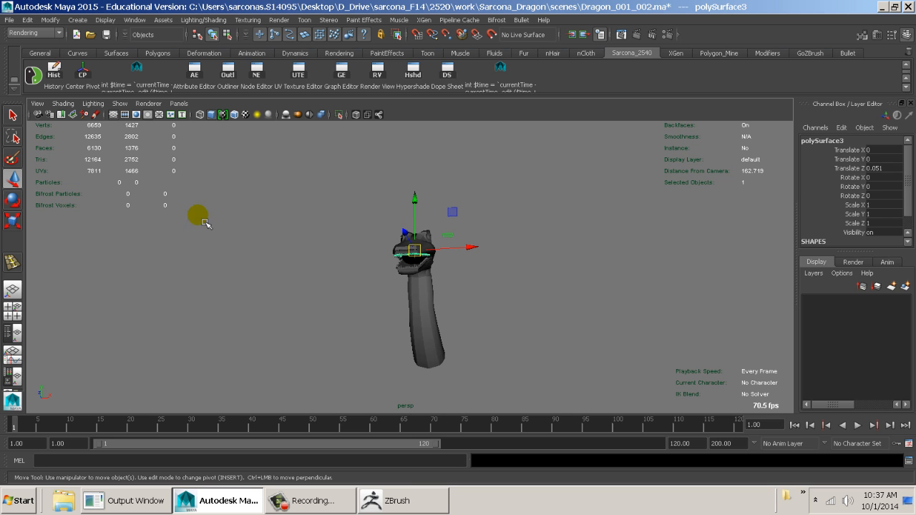
Select all the dragon's parts, including body, eyes, gums and teeth, and combine them into one polygon mesh
left_click_drag(286, 174, 517, 299)
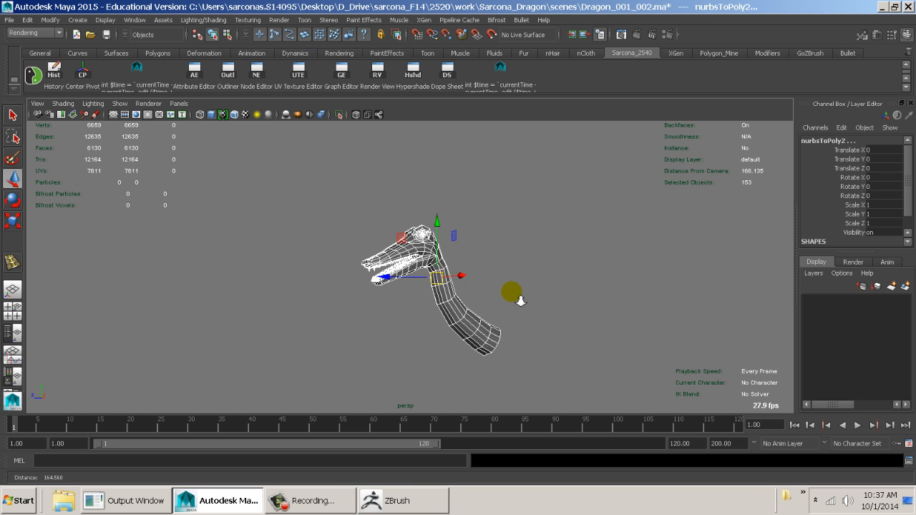
right_click_drag(517, 298, 610, 224, "alt")
left_click(35, 33)
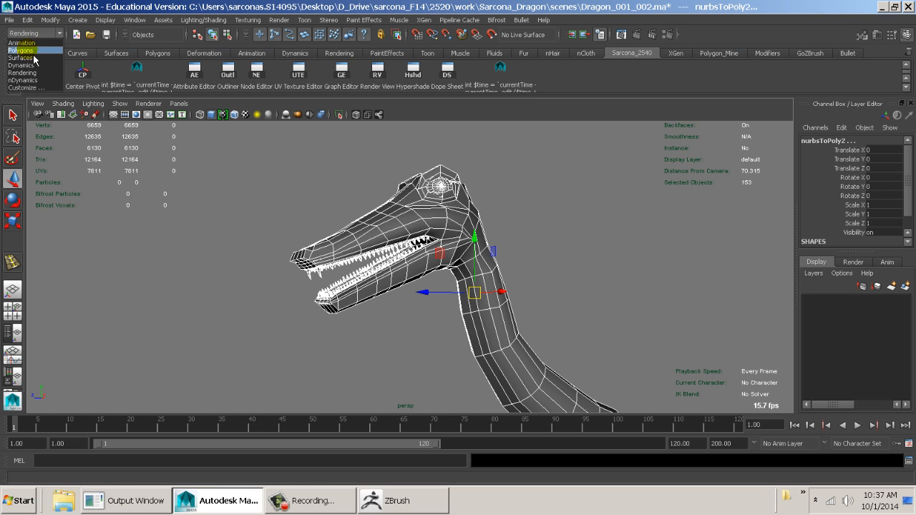
left_click(29, 41)
left_click(226, 35)
left_click(213, 20)
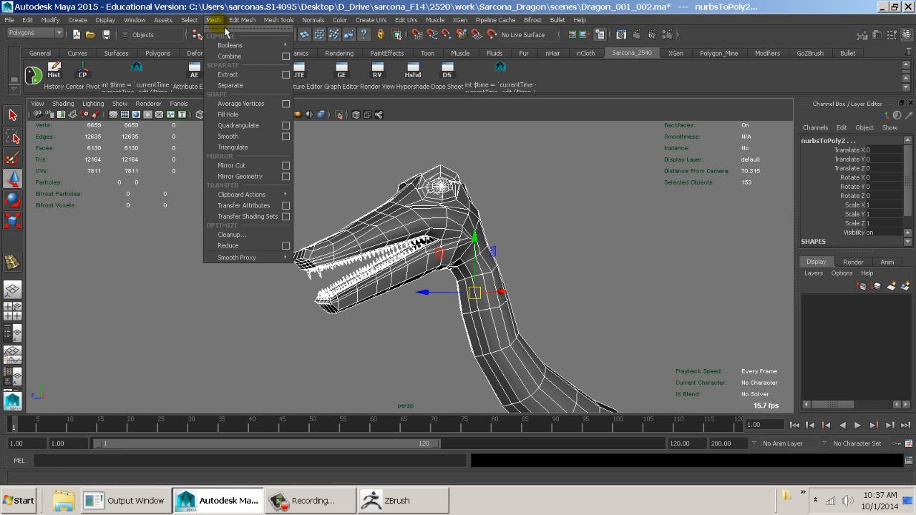
left_click(229, 56)
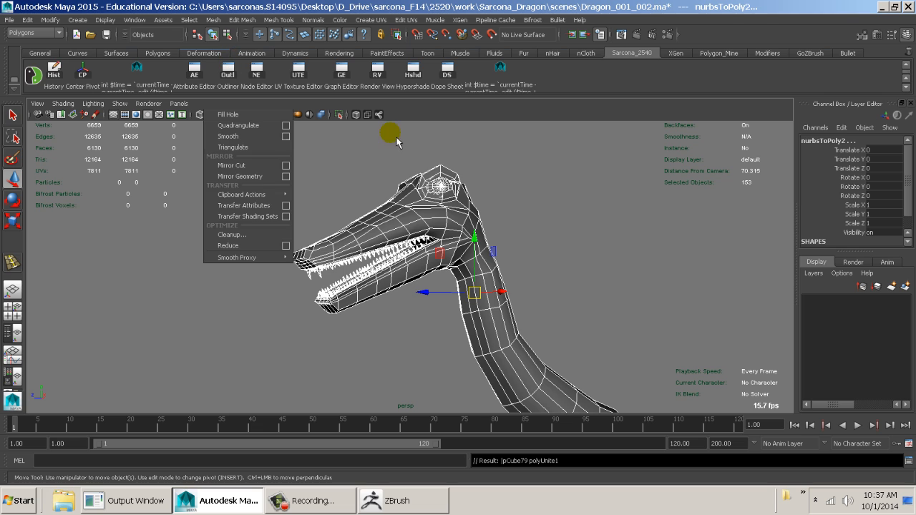
Rename the combined mesh to Dragon1
double_click(836, 139)
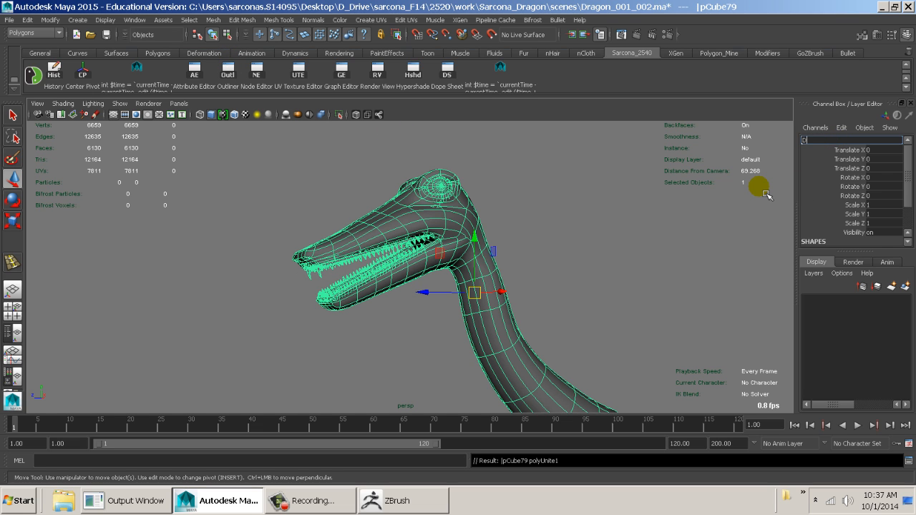
type("Dragon1")
key("Return")
Delete the construction history of the Dragon1 mesh and save the scene
scroll(860, 189, "down", 2)
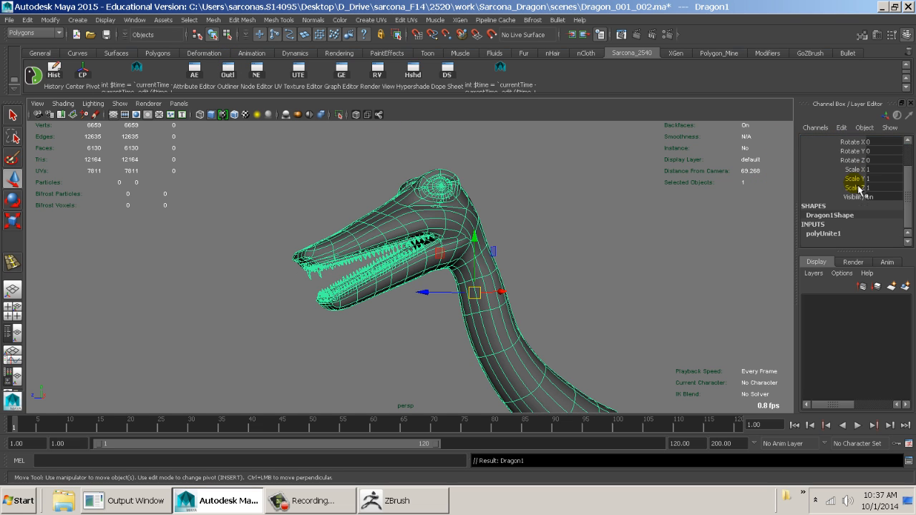
left_click(55, 71)
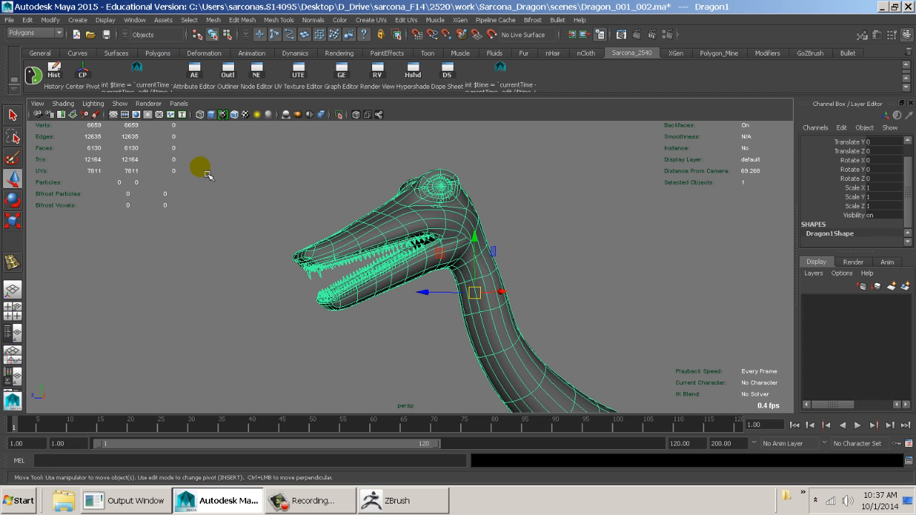
key("ctrl+s")
Switch to ZBrush and import the saved scene file Dragon_001_002.ma into the current tool
key("alt+Tab")
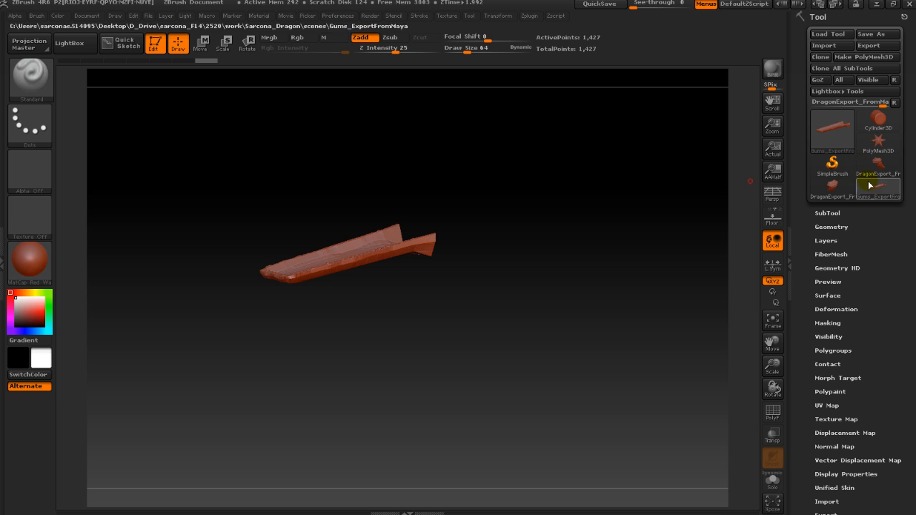
left_click(843, 46)
left_click(200, 89)
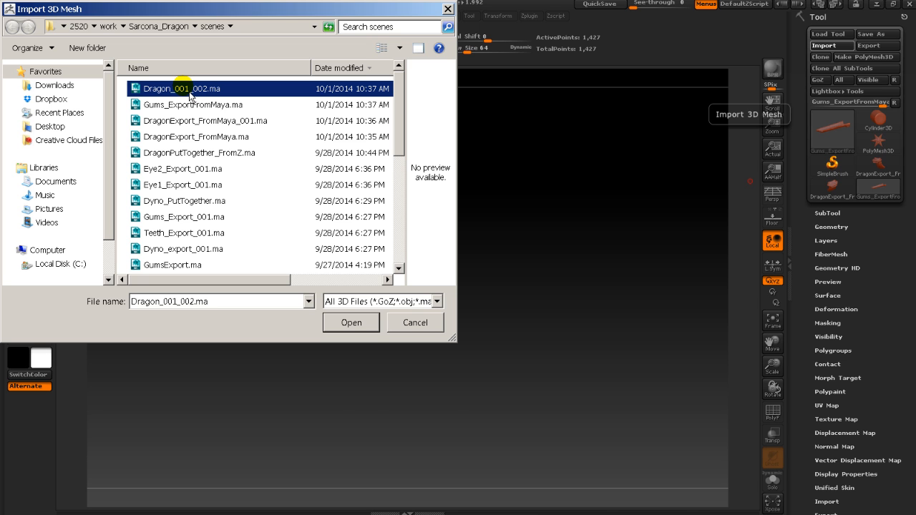
double_click(183, 88)
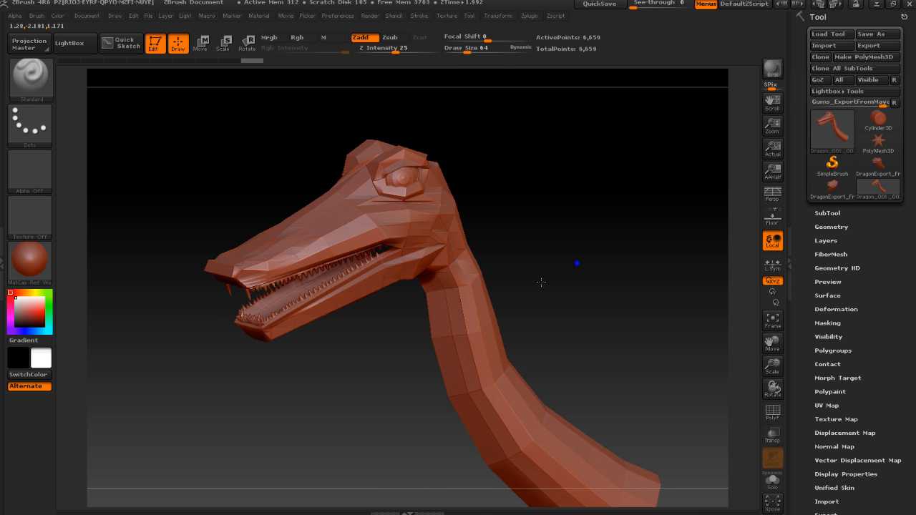
left_click_drag(541, 282, 581, 272)
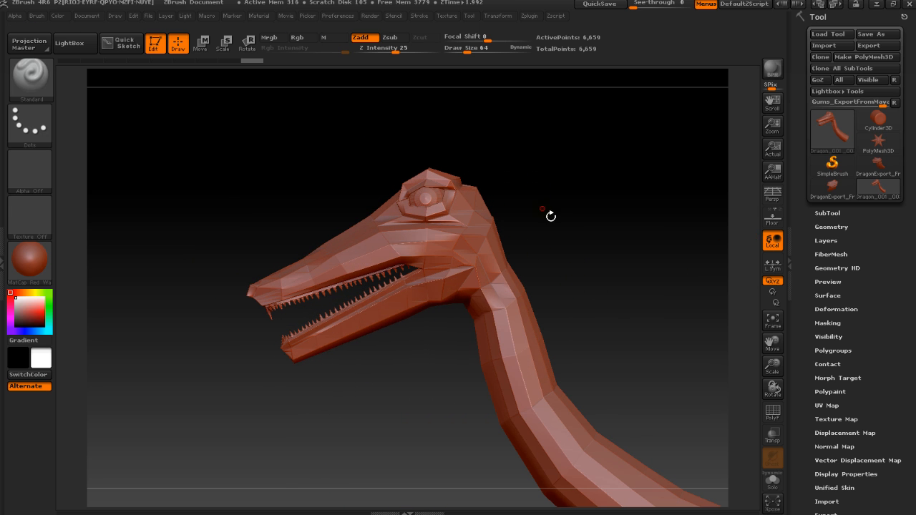
Frame the dragon's eye closely, choose the Move brush and set its draw size to 448
left_click_drag(543, 204, 603, 223)
left_click_drag(480, 149, 509, 168, "alt")
left_click_drag(618, 139, 655, 260, "alt")
key("b")
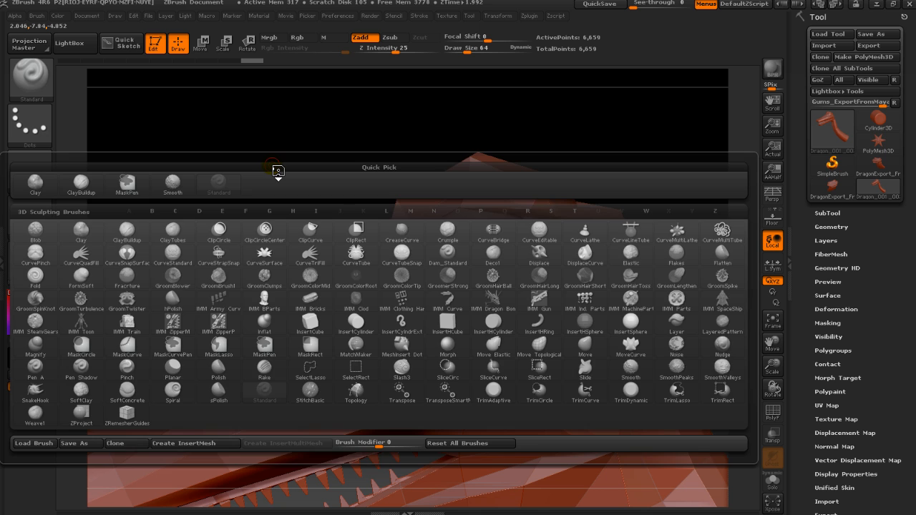
key("m")
key("v")
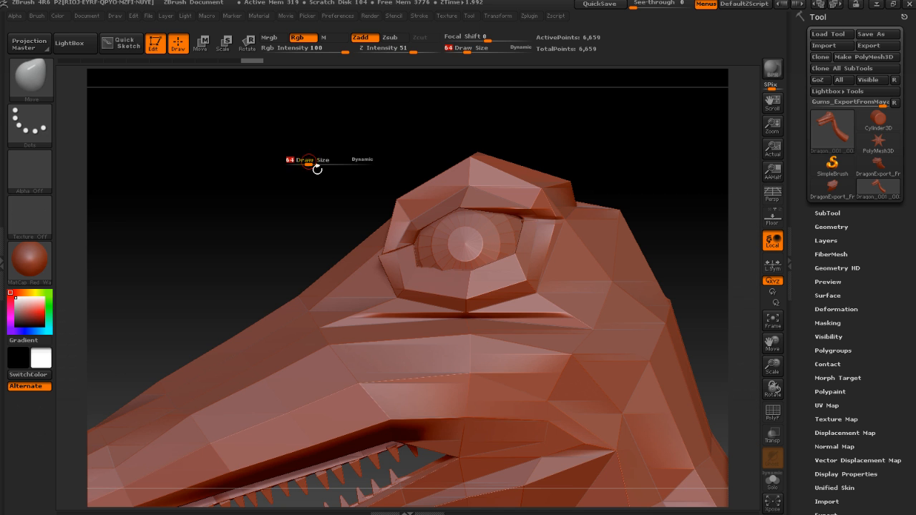
left_click_drag(317, 169, 347, 180)
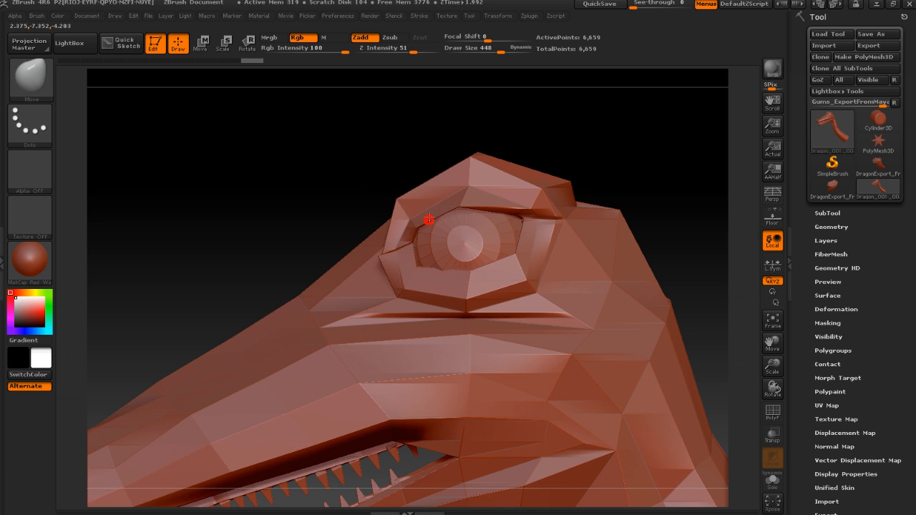
Try pulling the eye's front corner, the brow and the back of the eyelid with the Move brush, undoing each stroke
mouse_move(428, 218)
left_mouse_down()
mouse_move(411, 195)
mouse_move(380, 198)
mouse_move(468, 243)
mouse_move(373, 182)
left_mouse_up()
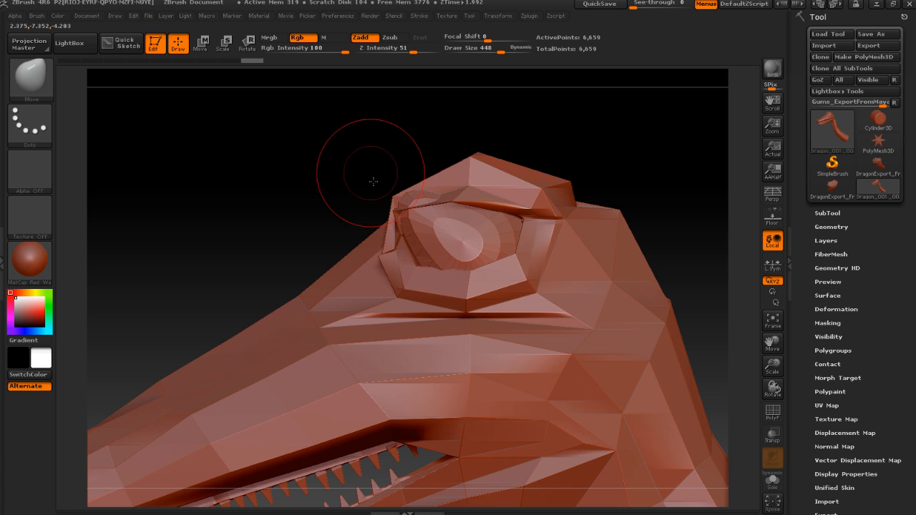
key("ctrl+z")
mouse_move(480, 175)
left_mouse_down()
mouse_move(490, 153)
mouse_move(496, 159)
left_mouse_up()
key("ctrl+z")
mouse_move(549, 190)
left_mouse_down()
mouse_move(588, 176)
mouse_move(586, 195)
left_mouse_up()
key("ctrl+z")
Examine the dragon's whole head and teeth, open the Polygroups options and toggle the polyframe display
right_click_drag(311, 188, 296, 133, "alt")
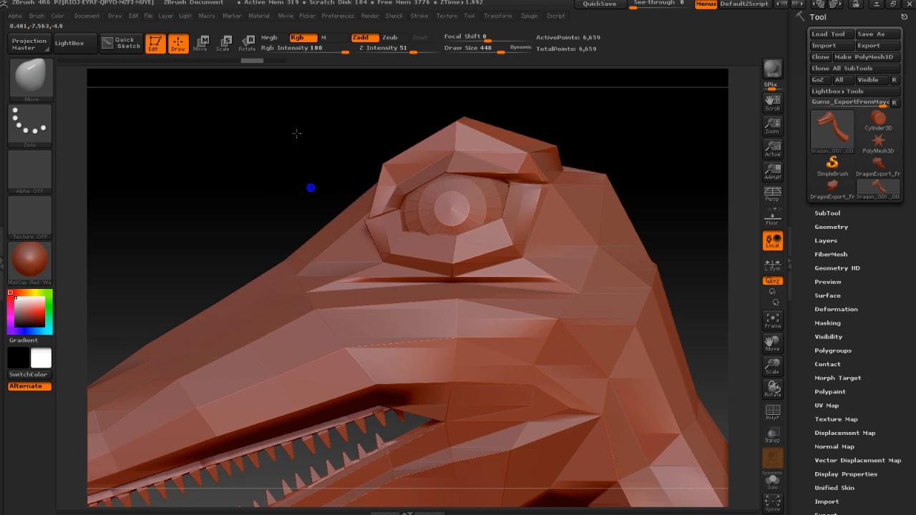
left_click_drag(296, 133, 296, 72, "alt")
left_click_drag(254, 126, 184, 129, "alt")
left_click_drag(217, 169, 327, 188)
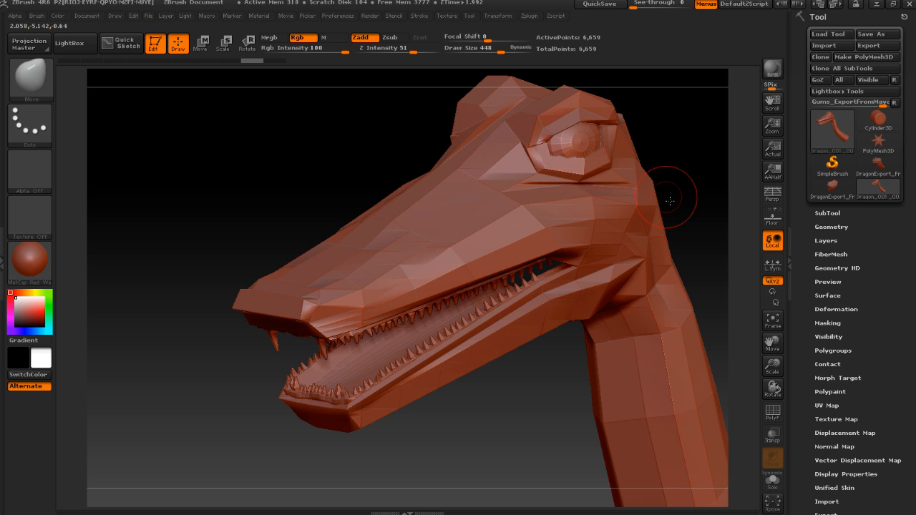
scroll(816, 296, "down", 2)
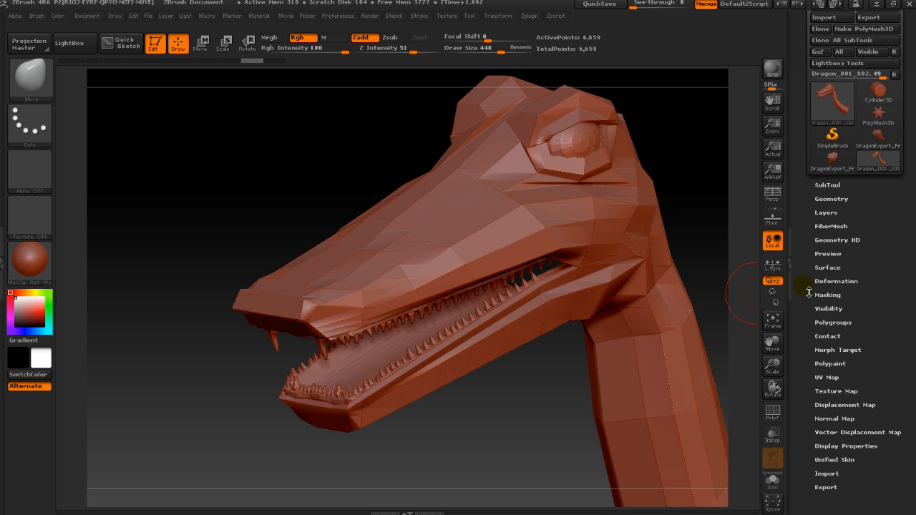
left_click(831, 323)
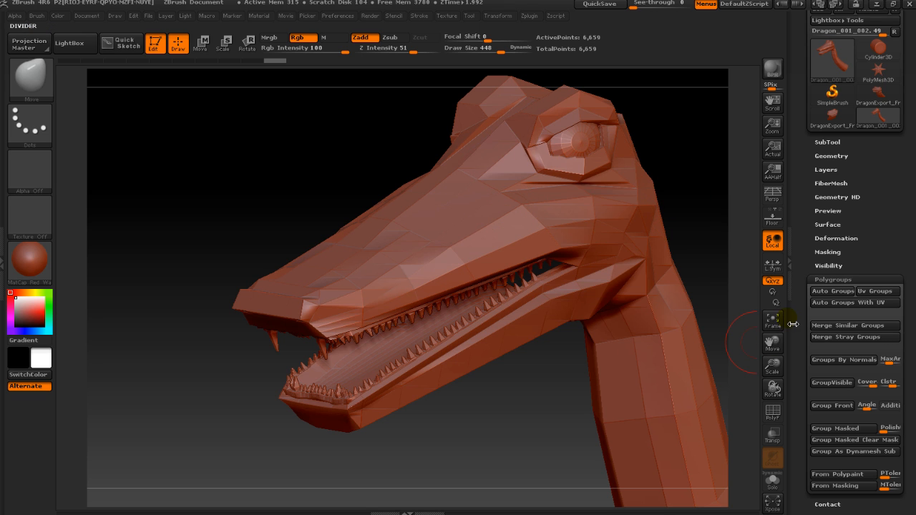
left_click(773, 413)
left_click_drag(695, 229, 571, 243)
left_click_drag(599, 166, 611, 309, "alt")
mouse_move(603, 224)
left_mouse_down()
mouse_move(474, 234)
mouse_move(474, 272)
mouse_move(599, 236)
left_mouse_up()
Switch to Maya, examine the dragon's head and eye from the other side, and return to ZBrush
key("alt+Tab")
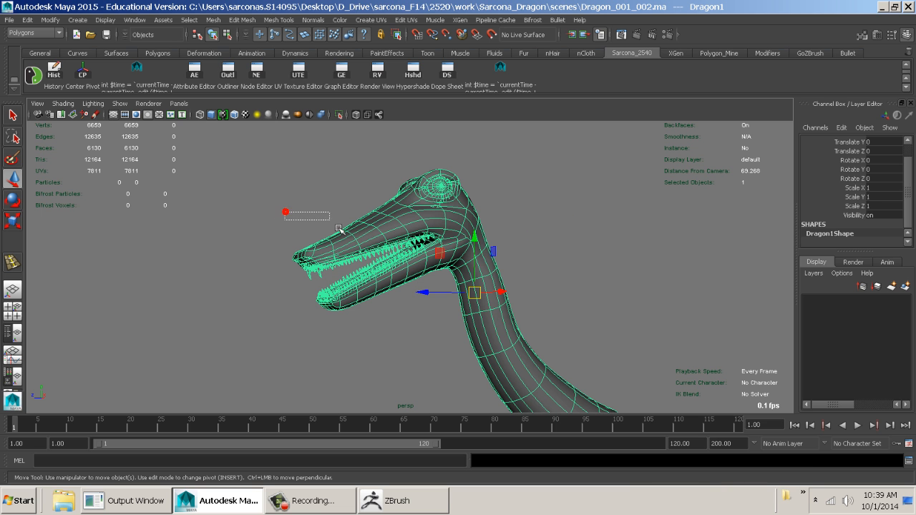
left_click_drag(338, 229, 500, 224)
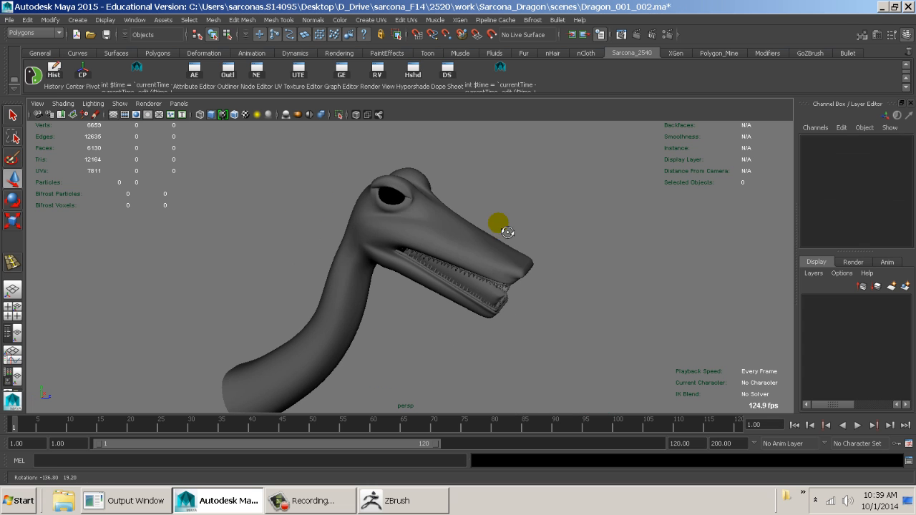
left_click(397, 203)
left_click_drag(397, 202, 649, 241, "alt")
key("alt+Tab")
Isolate the polygroup of the dragon's head and neck skin so the eyes, teeth and gums are hidden
left_click_drag(609, 265, 697, 189, "alt")
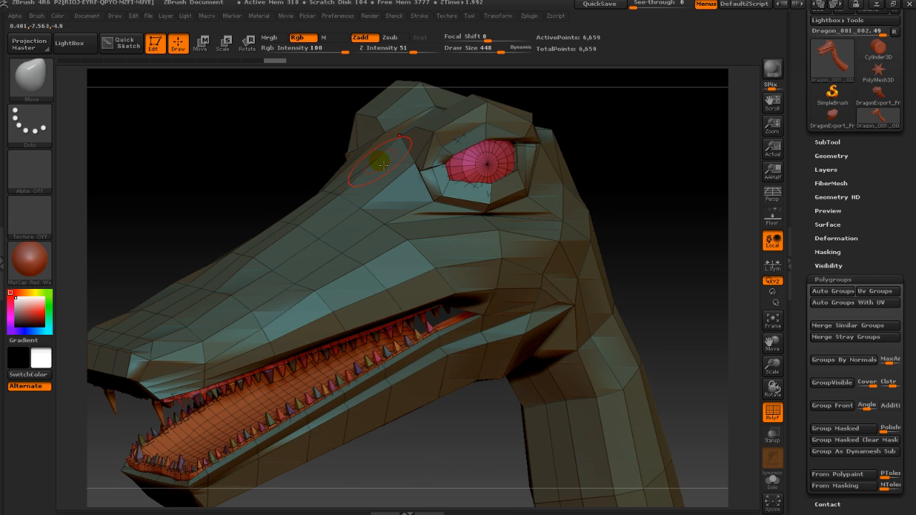
left_click_drag(642, 236, 699, 174, "alt")
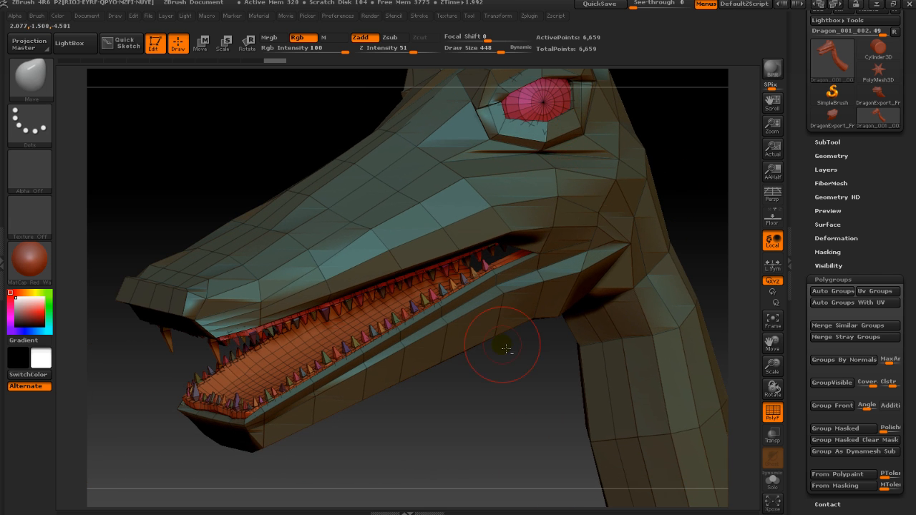
mouse_move(501, 408)
left_mouse_down("alt")
mouse_move(521, 361)
mouse_move(480, 376)
mouse_move(482, 314)
mouse_move(478, 356)
mouse_move(542, 380)
mouse_move(484, 376)
mouse_move(520, 313)
mouse_move(458, 375)
left_mouse_up("alt")
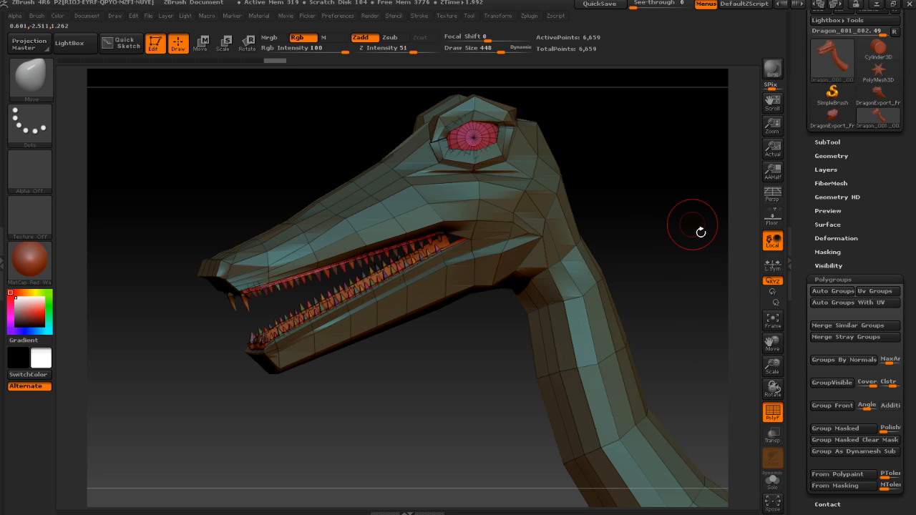
key("ctrl")
key("ctrl+shift")
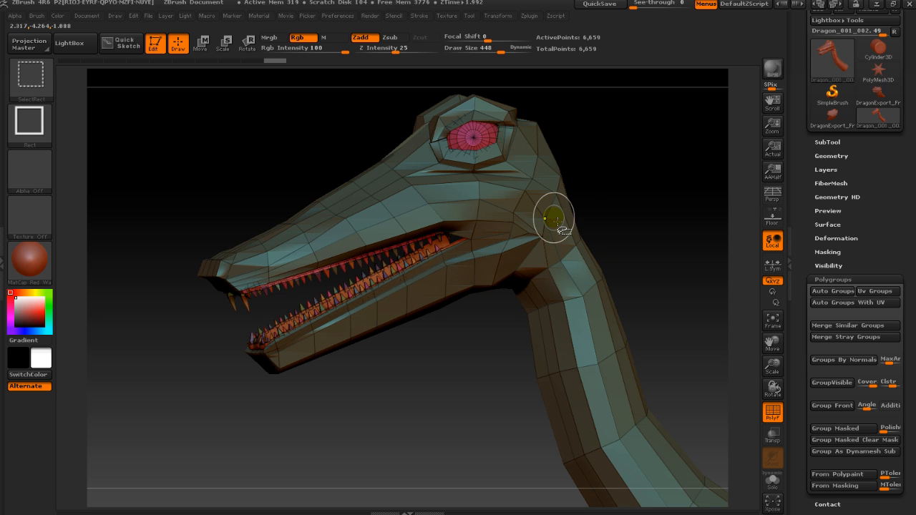
left_click(538, 213, "ctrl+shift")
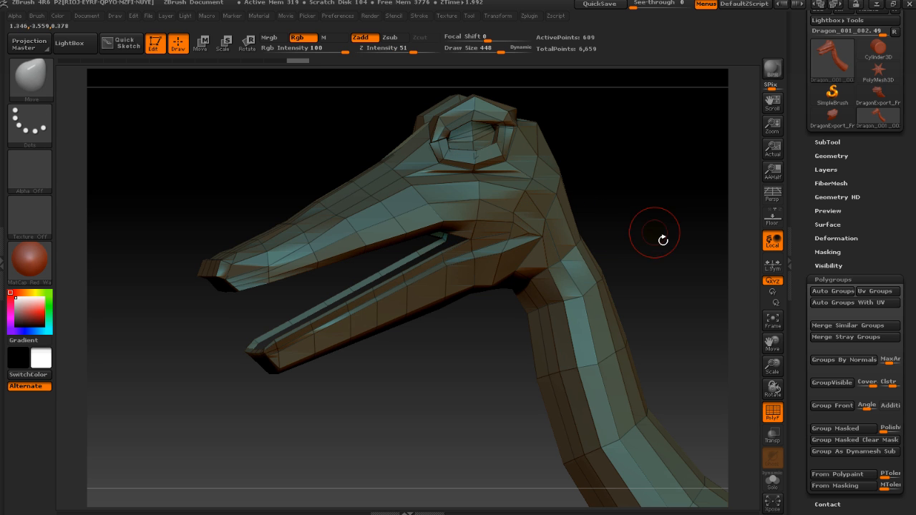
Use Split Hidden to separate the hidden eyes, teeth and gums from the head and neck into their own subtool
left_click_drag(701, 274, 407, 318)
left_click_drag(578, 270, 525, 279, "alt")
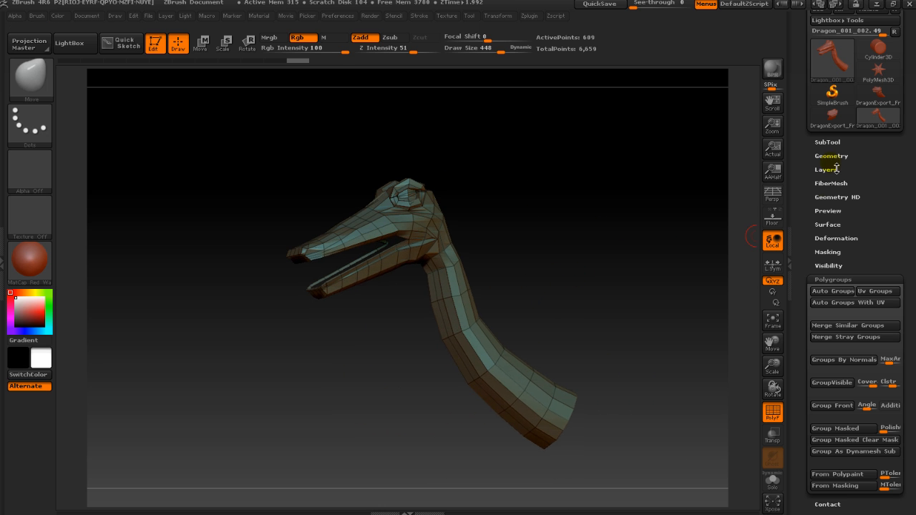
left_click(827, 142)
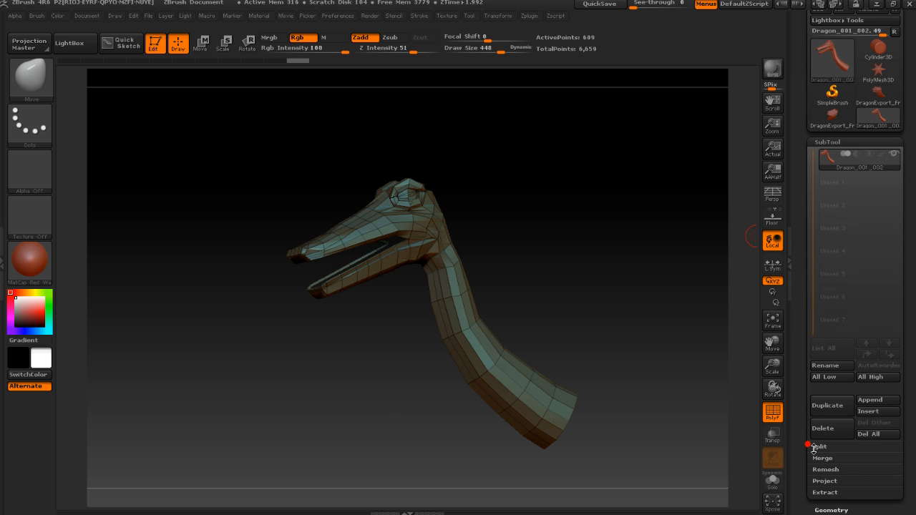
left_click_drag(809, 451, 805, 362)
left_click(823, 412)
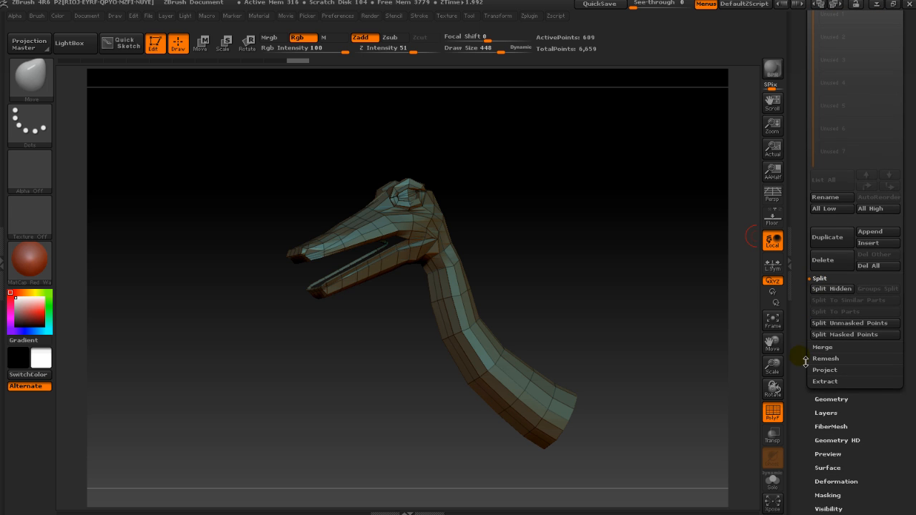
left_click(831, 289)
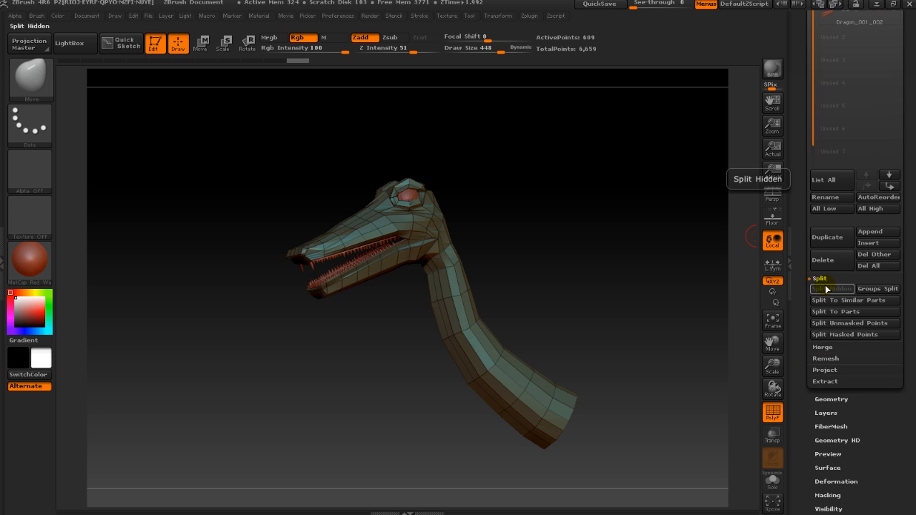
Select the subtool holding the eyes, teeth and gums, and toggle the head subtool's visibility to check the separated parts
left_click_drag(809, 239, 809, 326)
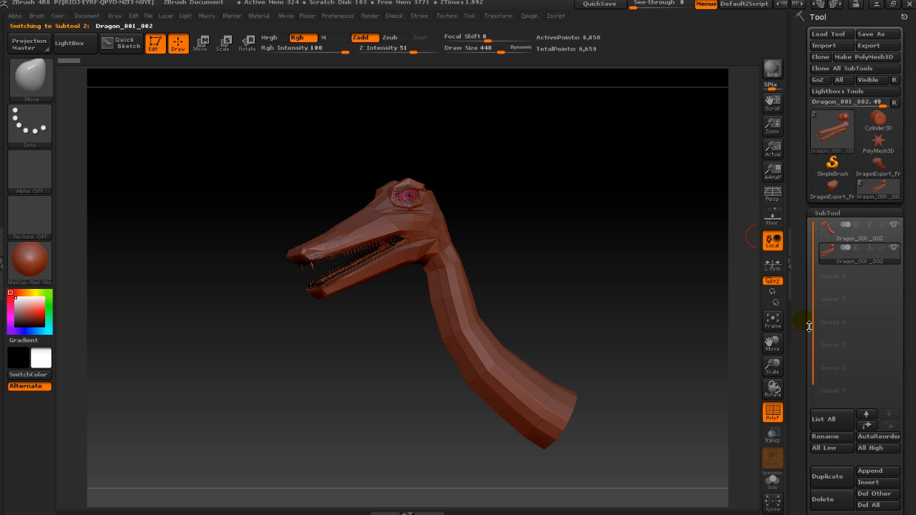
left_click(895, 249)
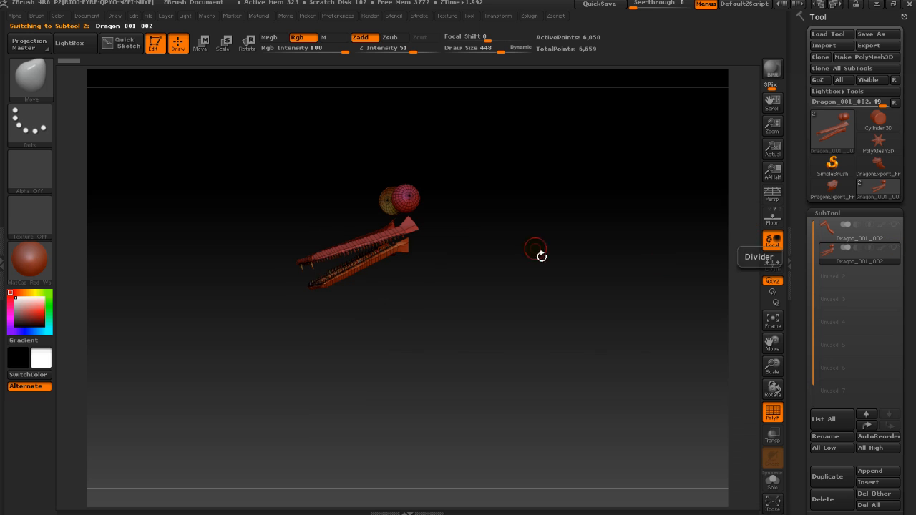
left_click_drag(321, 196, 651, 230, "alt")
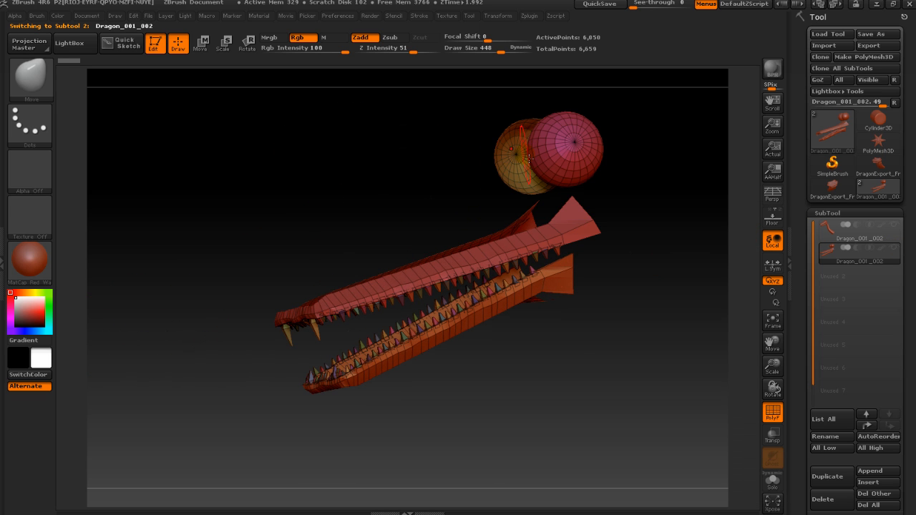
left_click(893, 226)
left_click(893, 235)
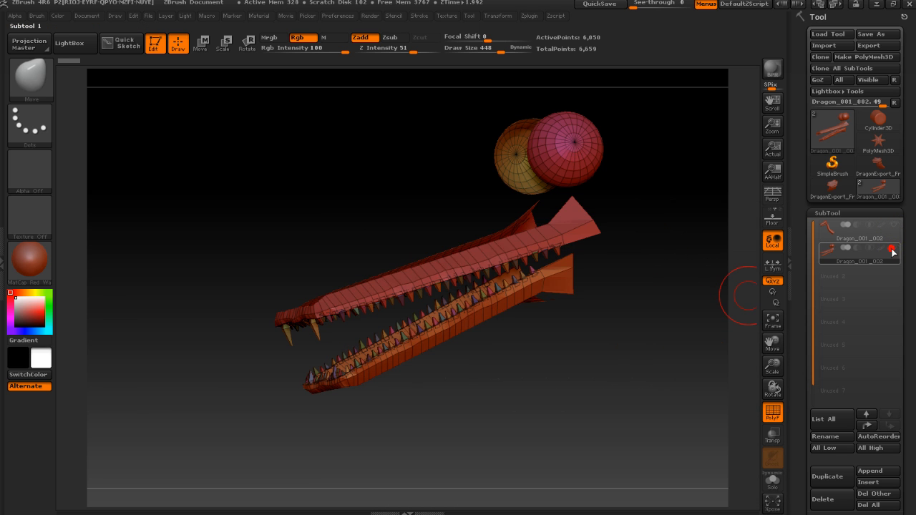
left_click(894, 236)
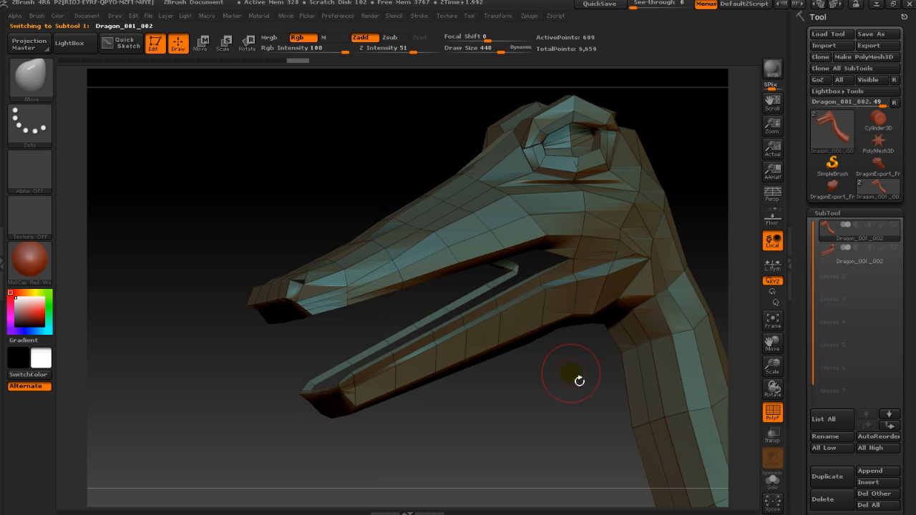
left_click(896, 227)
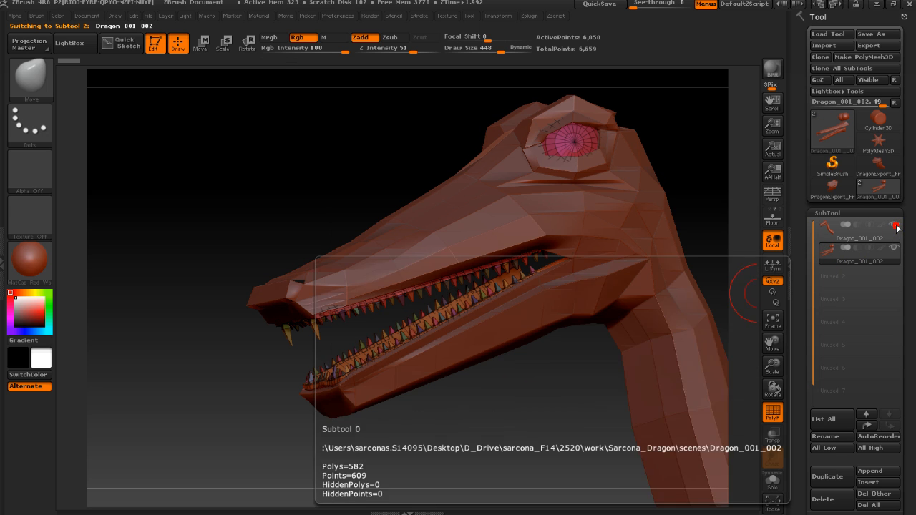
Isolate the lower gum polygroup inside the dragon's mouth, hiding the eyes, teeth and upper gum
left_click_drag(511, 394, 481, 405)
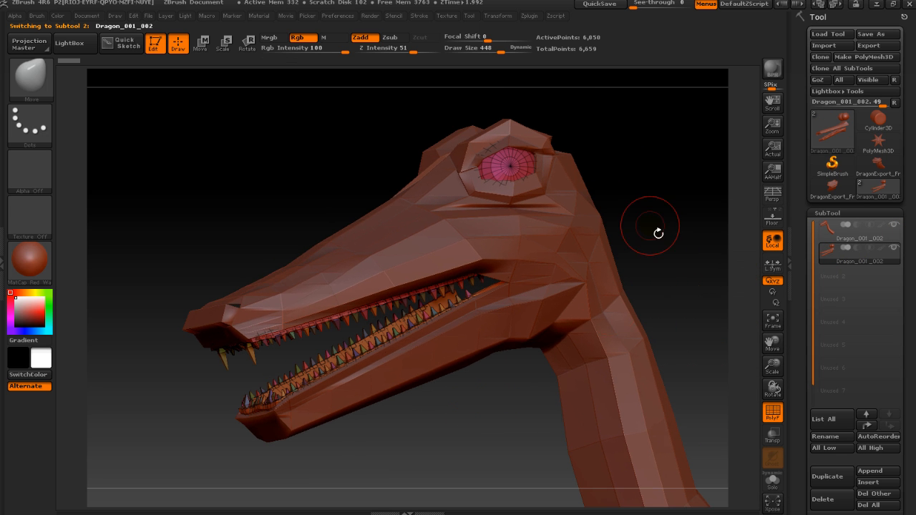
key("ctrl+shift")
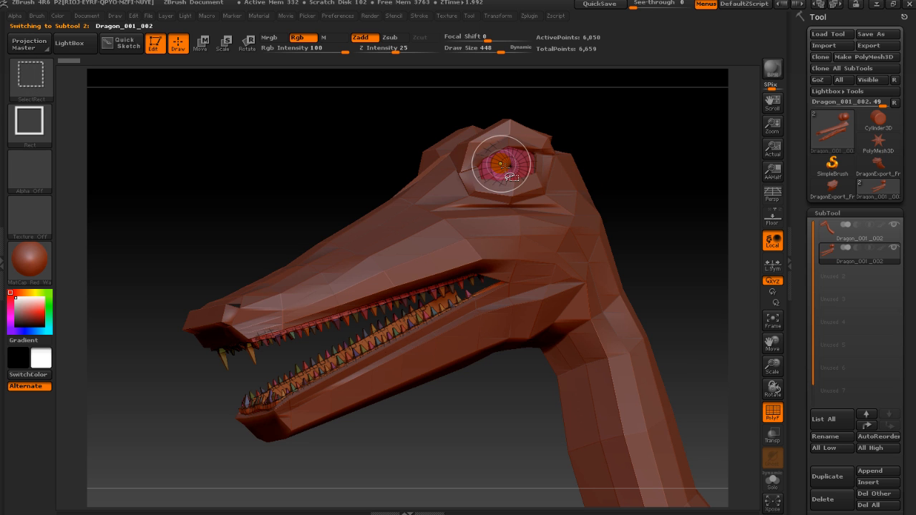
left_click_drag(460, 387, 542, 370, "alt")
mouse_move(422, 415)
left_mouse_down()
mouse_move(443, 423)
mouse_move(484, 413)
left_mouse_up()
left_click(552, 367, "ctrl+shift")
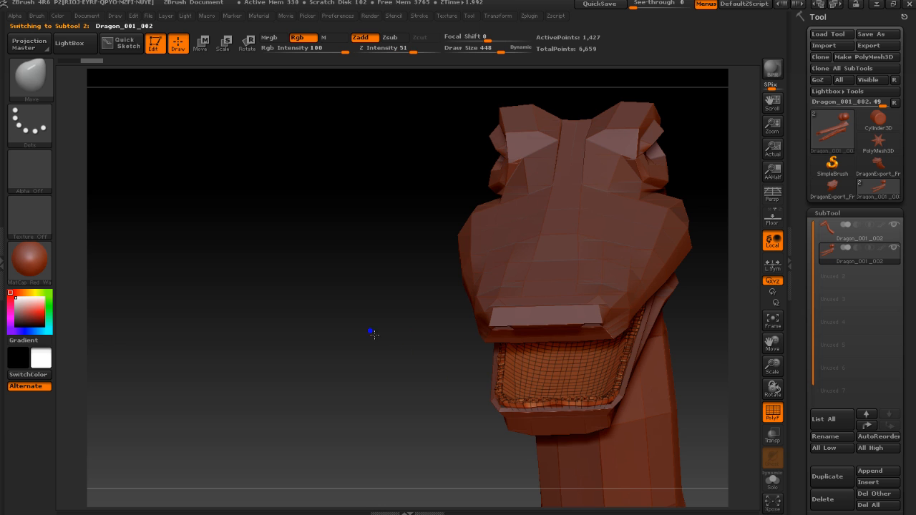
Hide the head and neck subtool and split the lower gum from the hidden eyes, teeth and upper gum
left_click_drag(373, 334, 429, 290)
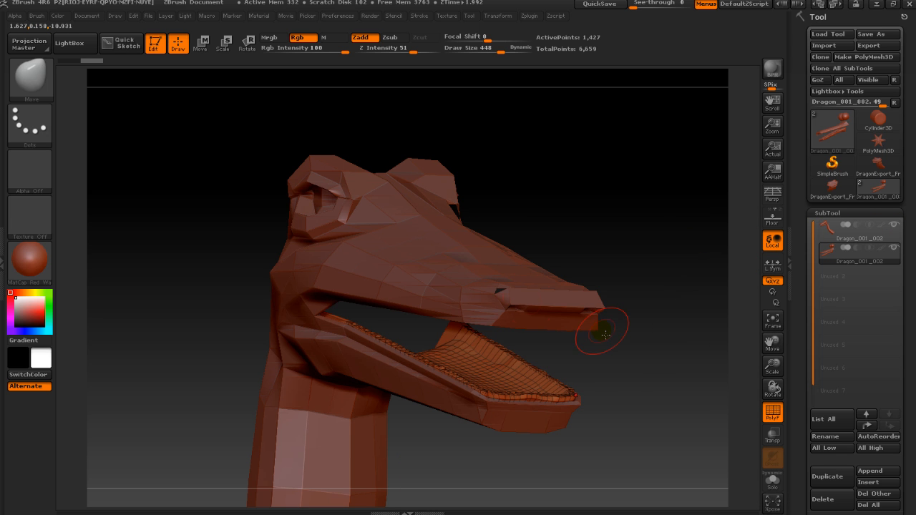
left_click_drag(630, 368, 590, 299, "alt")
left_click(896, 226)
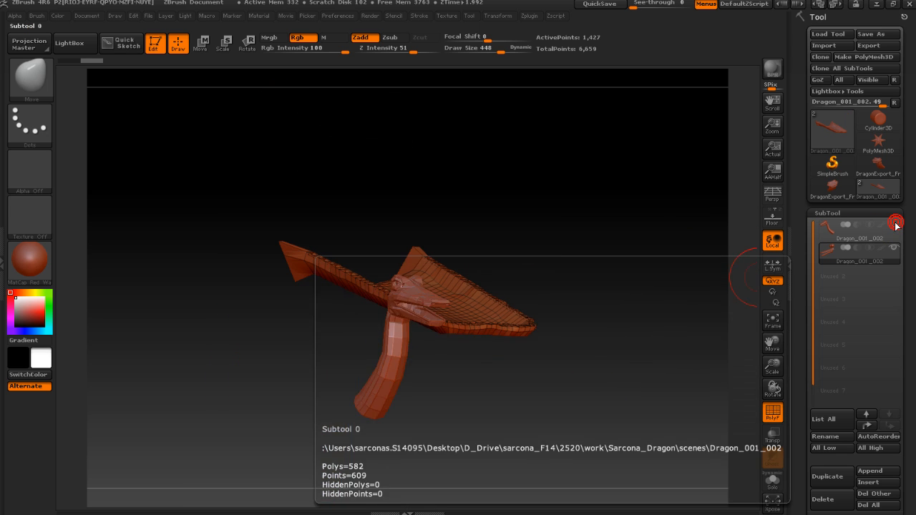
left_click_drag(600, 239, 580, 230, "alt")
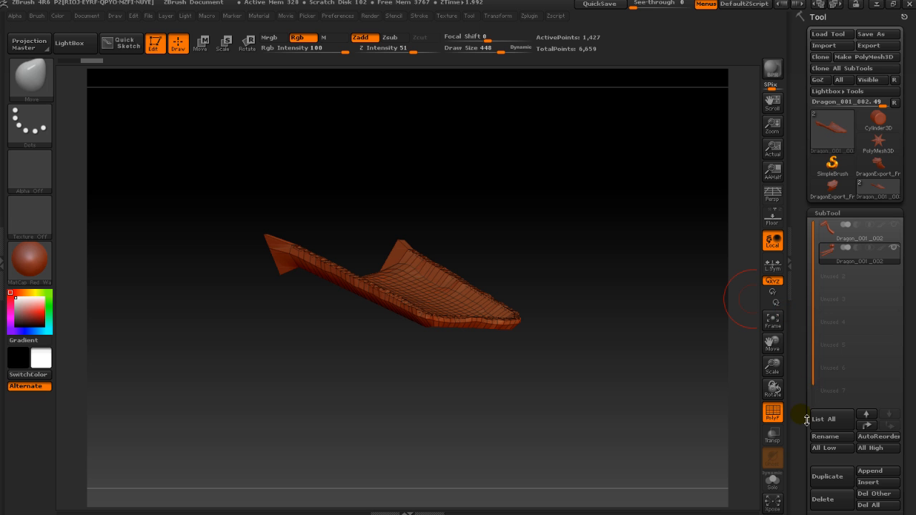
scroll(806, 420, "down", 3)
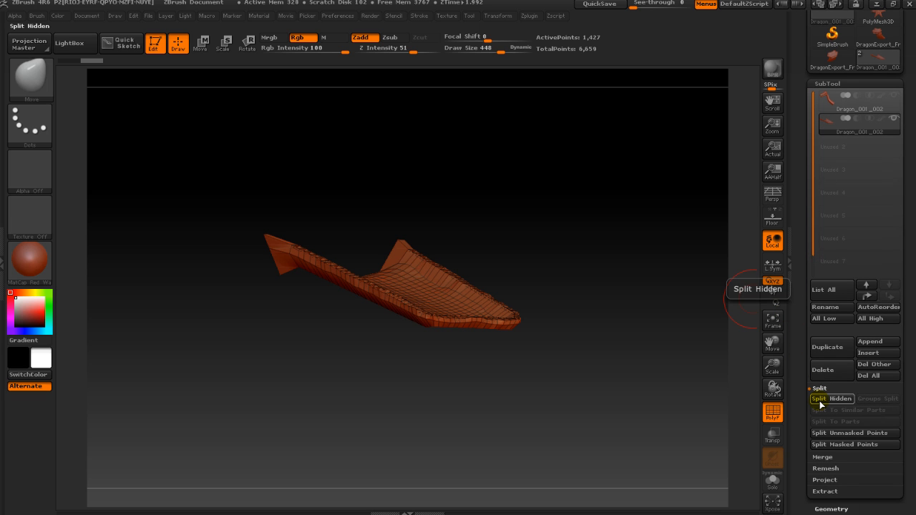
left_click(830, 398)
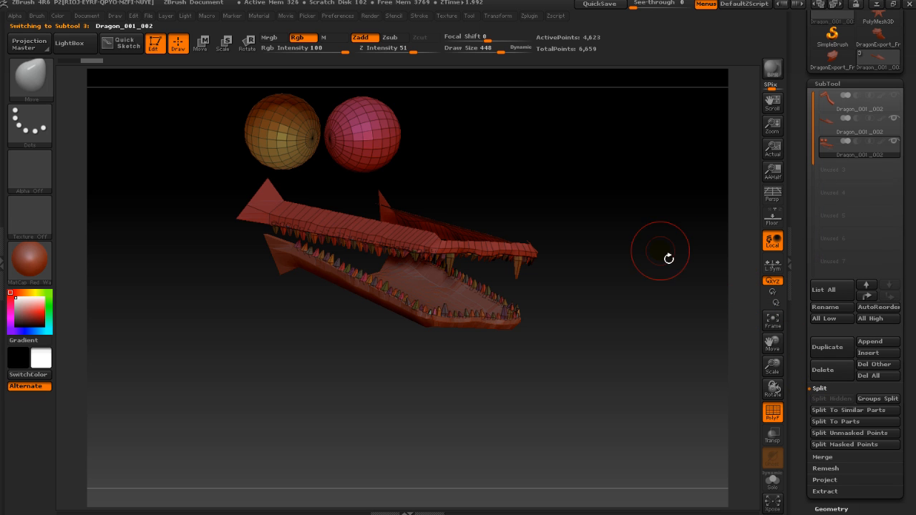
Isolate the upper gum polygroup and separate it from the eyes and teeth with Split Hidden
left_click_drag(668, 258, 624, 286, "alt")
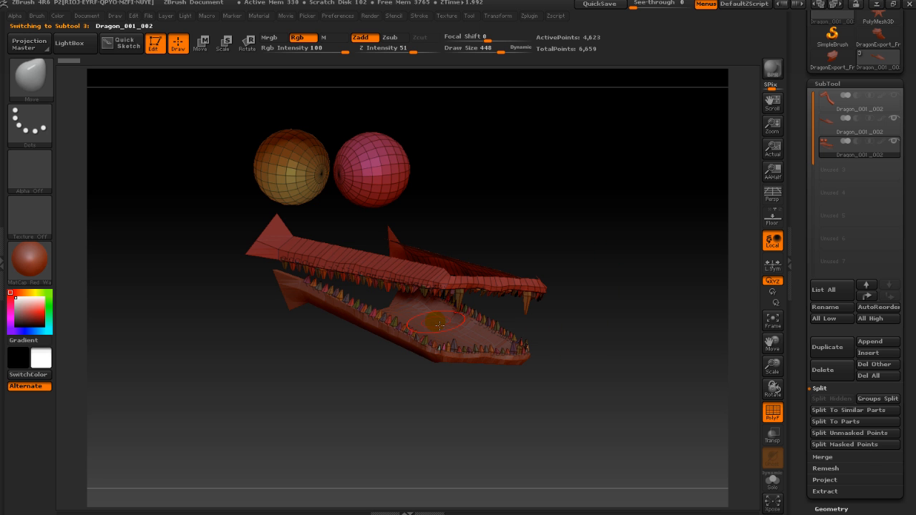
left_click_drag(566, 241, 561, 275)
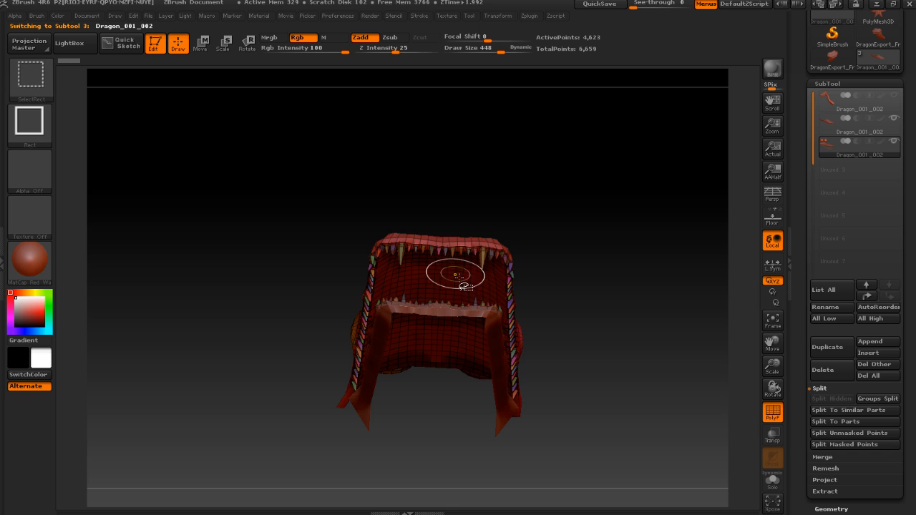
left_click(450, 272, "ctrl+shift")
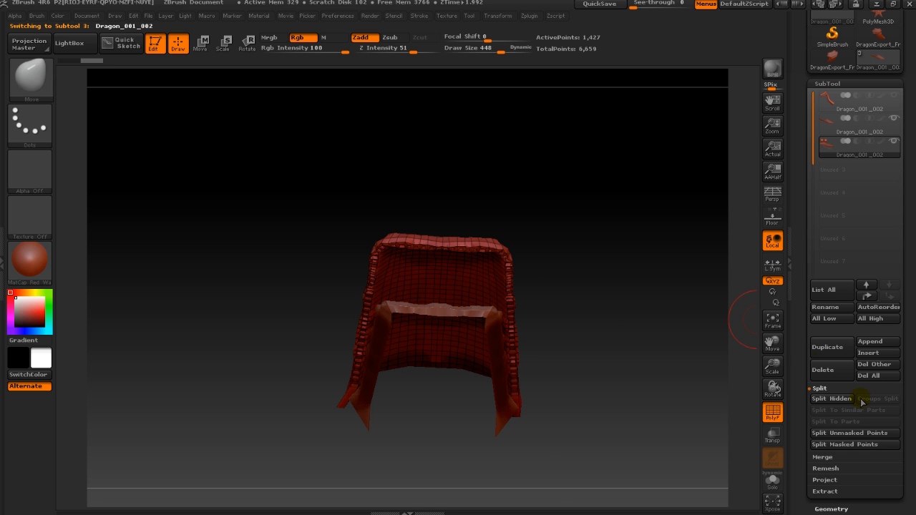
left_click(833, 399)
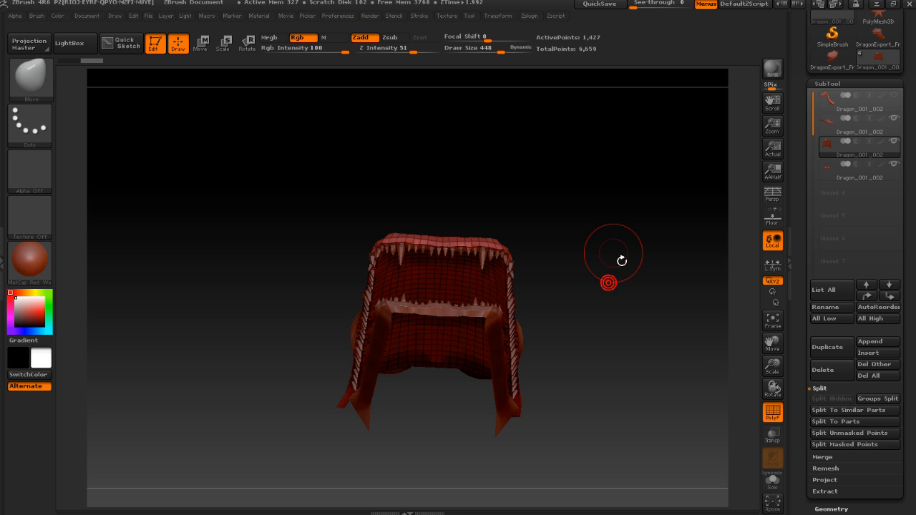
Select the eyes and teeth subtool, isolate the pink eyeball and split it into its own subtool
left_click_drag(615, 261, 401, 236)
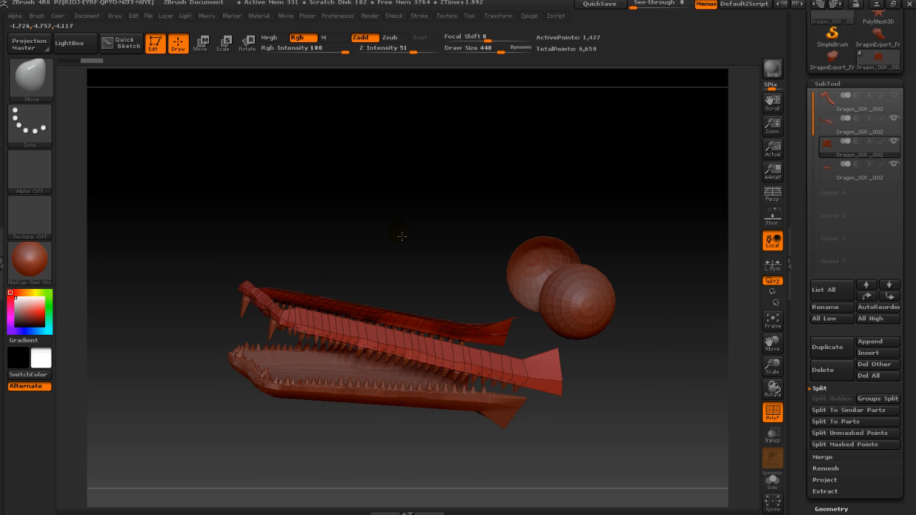
left_click(826, 174)
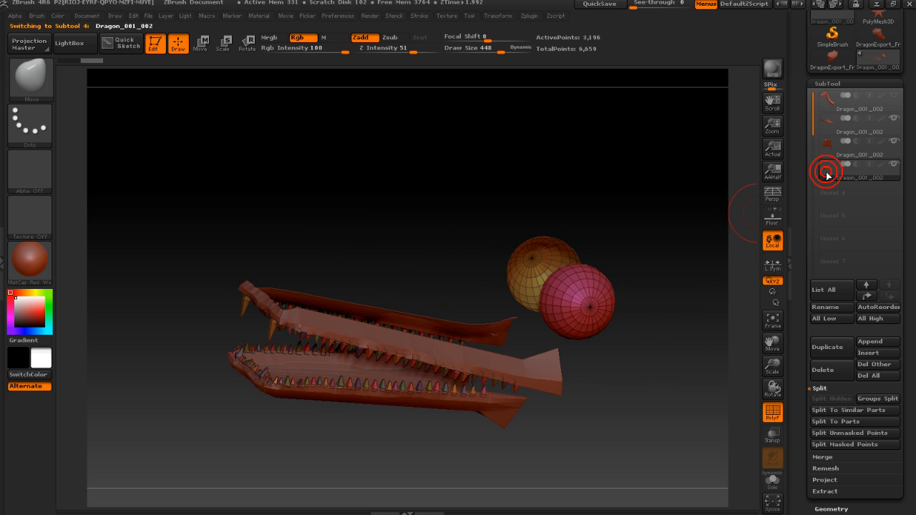
left_click(576, 297, "ctrl+shift")
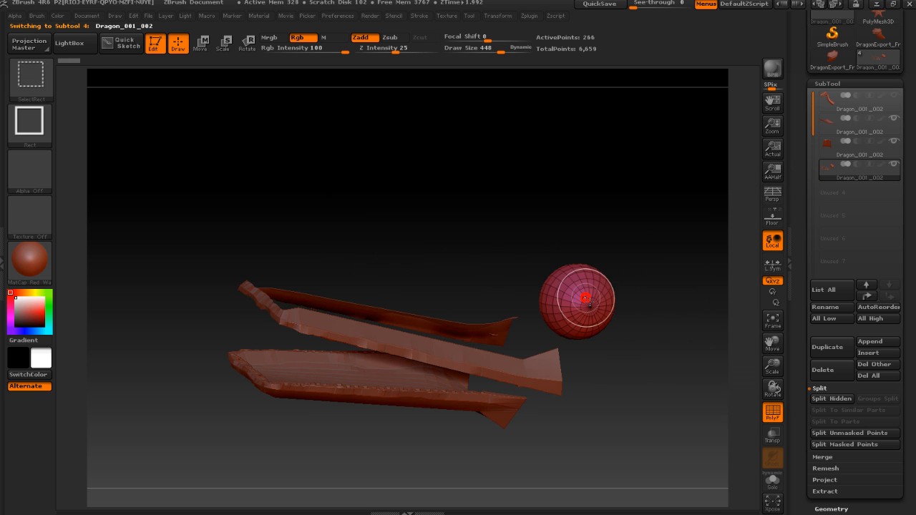
left_click(822, 403)
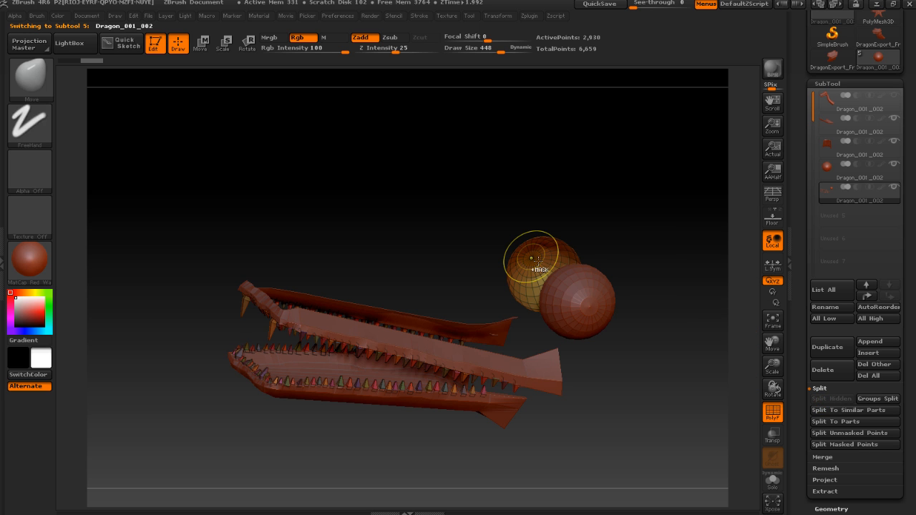
Split the remaining eyeball from the teeth into its own subtool and check the teeth subtool
left_click(830, 398)
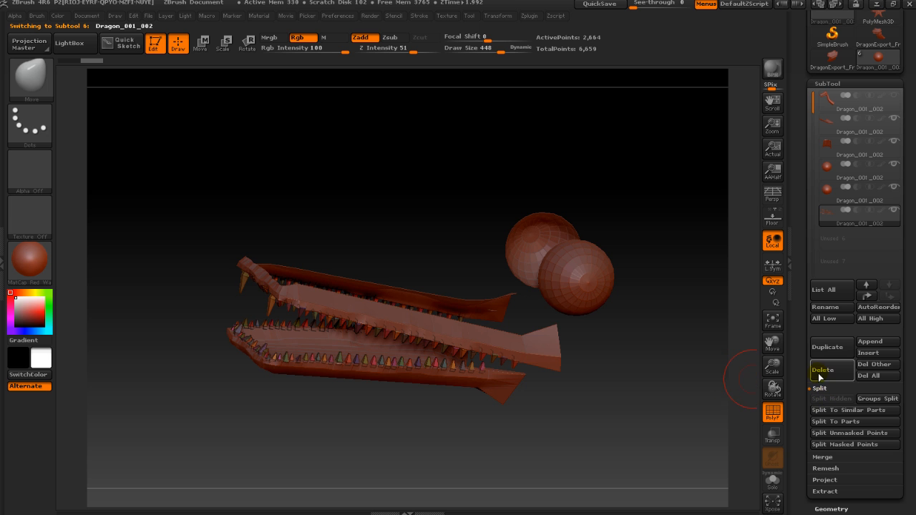
left_click_drag(685, 366, 628, 349)
mouse_move(828, 218)
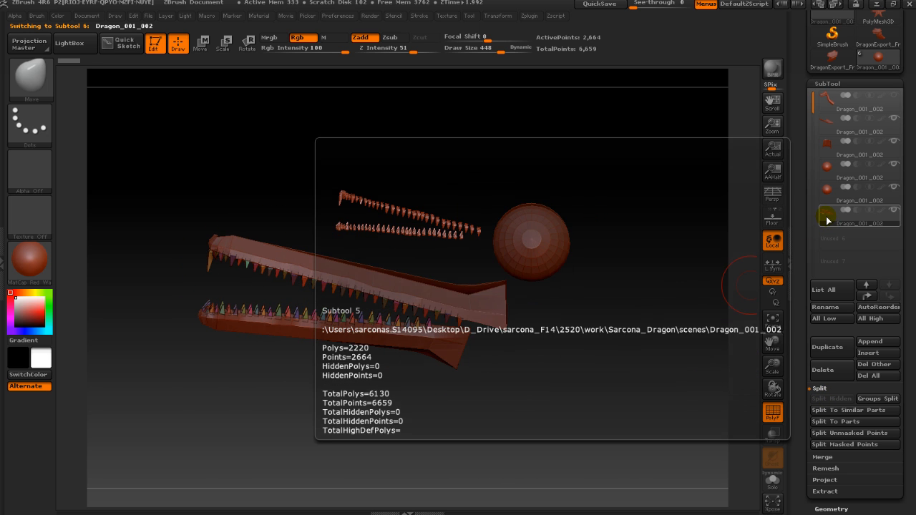
Hide both eyeball subtools and the upper and lower gum subtools to leave only the teeth showing
left_click_drag(607, 357, 703, 347)
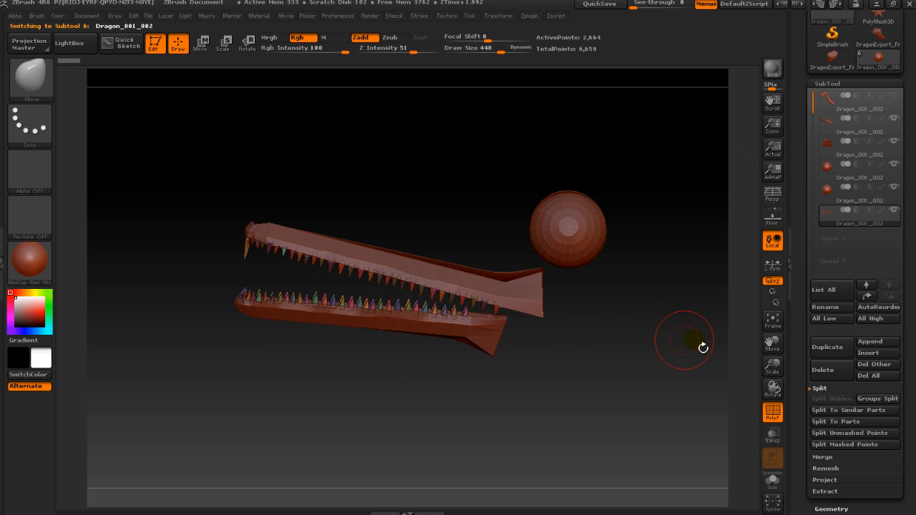
mouse_move(830, 199)
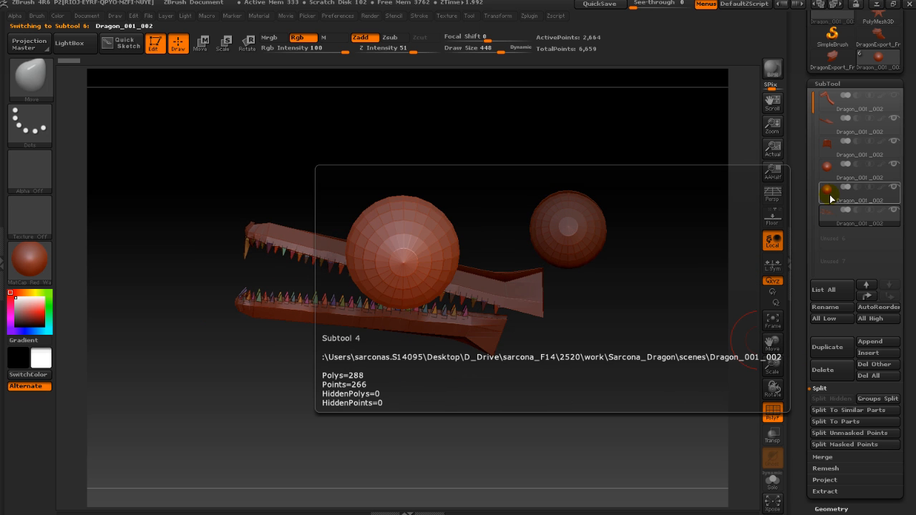
left_click(893, 188)
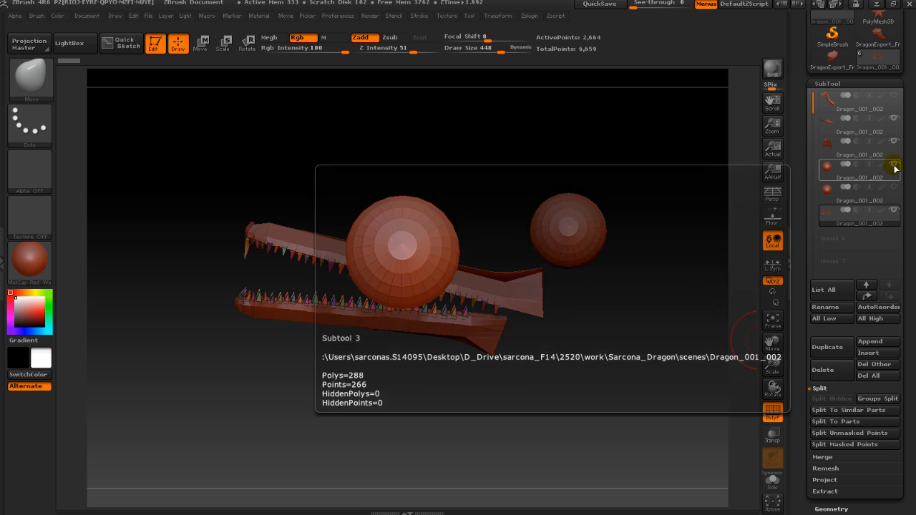
left_click(893, 166)
left_click(894, 141)
left_click(894, 118)
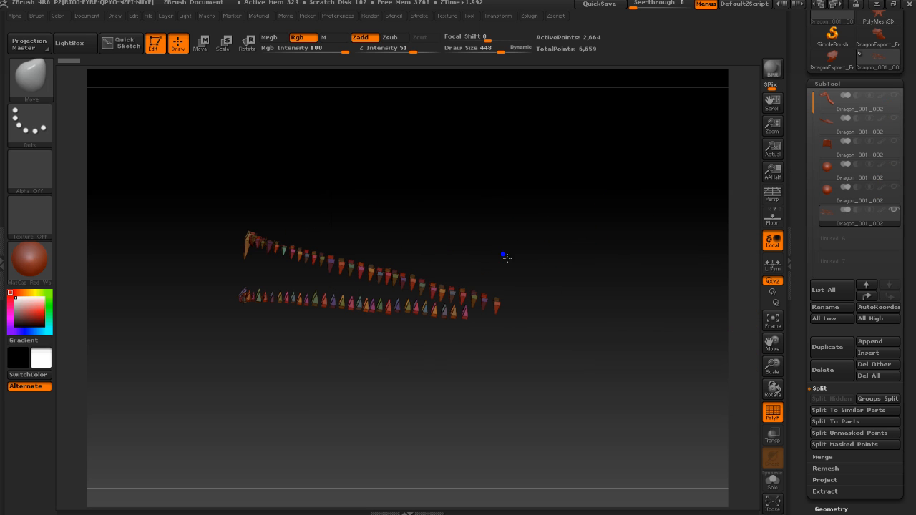
Mask all of the upper and lower teeth and frame them for a closer view
left_click_drag(506, 258, 553, 260, "alt")
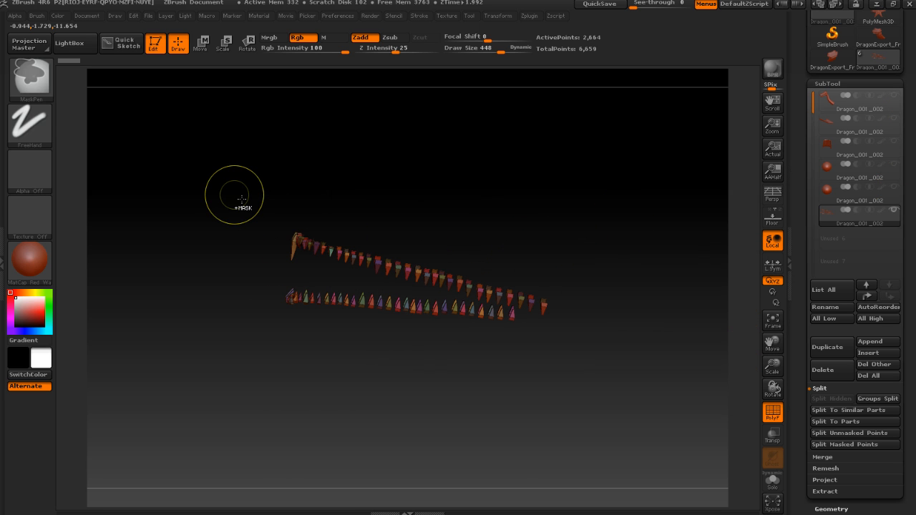
left_click_drag(219, 182, 637, 394, "ctrl")
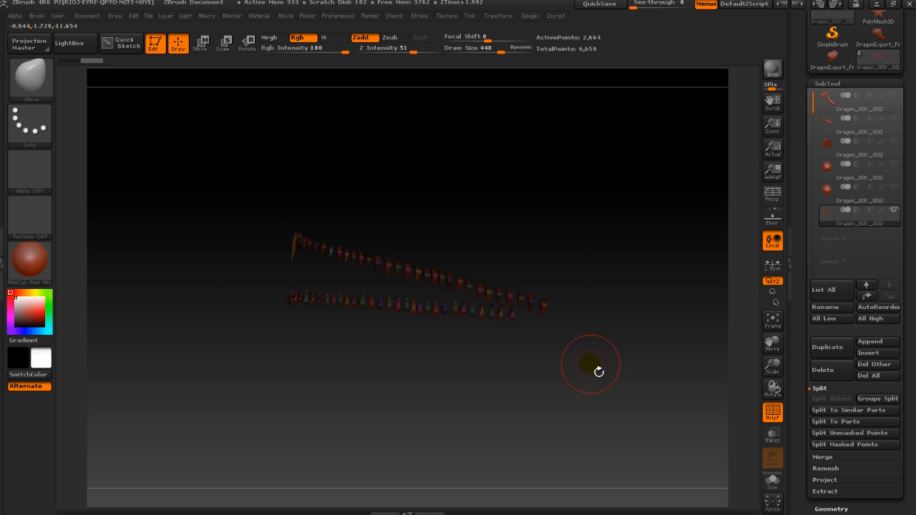
left_click_drag(593, 372, 420, 395)
key("f")
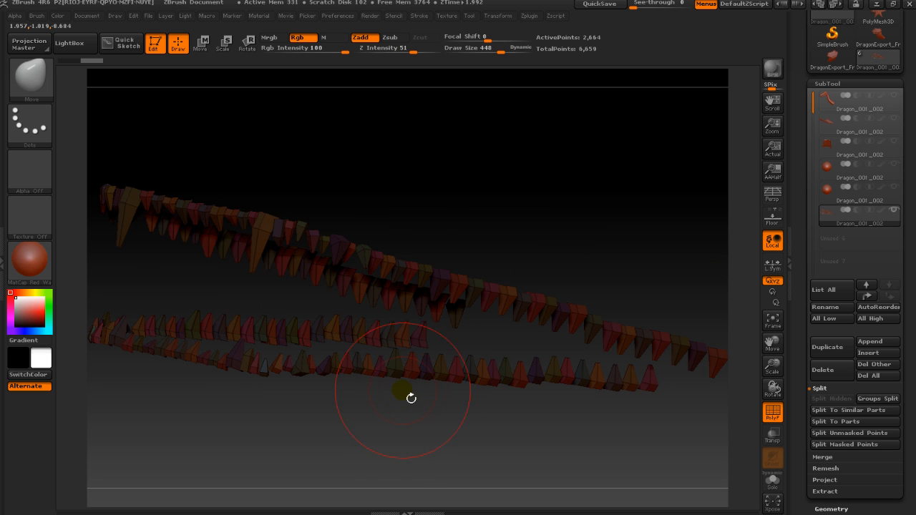
left_click_drag(418, 436, 453, 427)
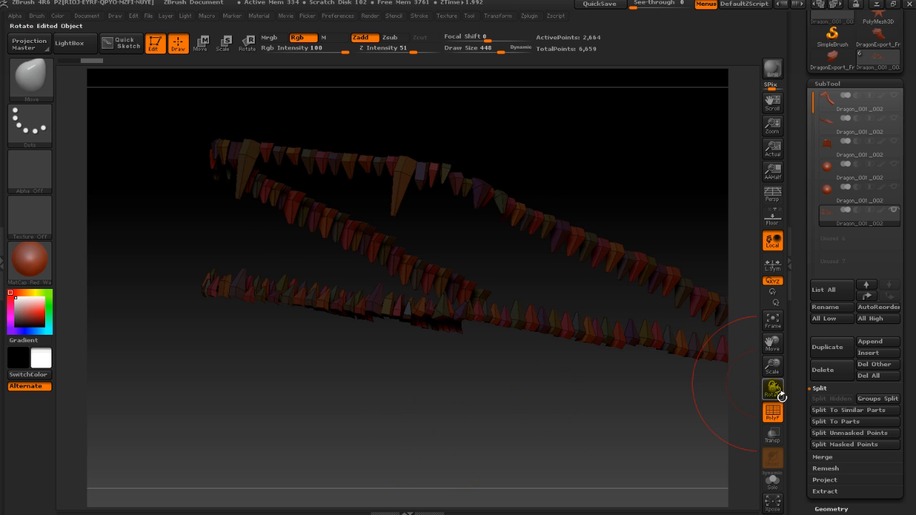
Combine the visible teeth into a single polygroup with Group Visible and clear their mask
left_click_drag(799, 409, 810, 317)
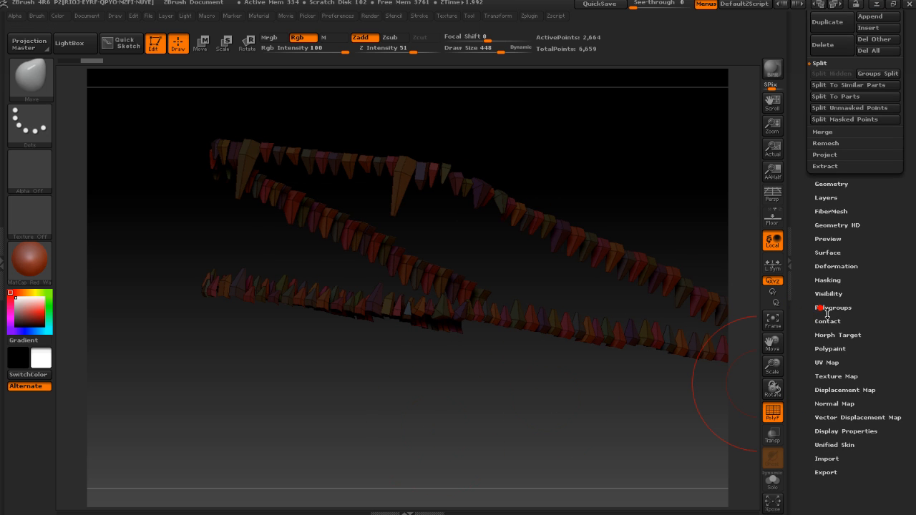
left_click(827, 311)
scroll(820, 256, "up", 5)
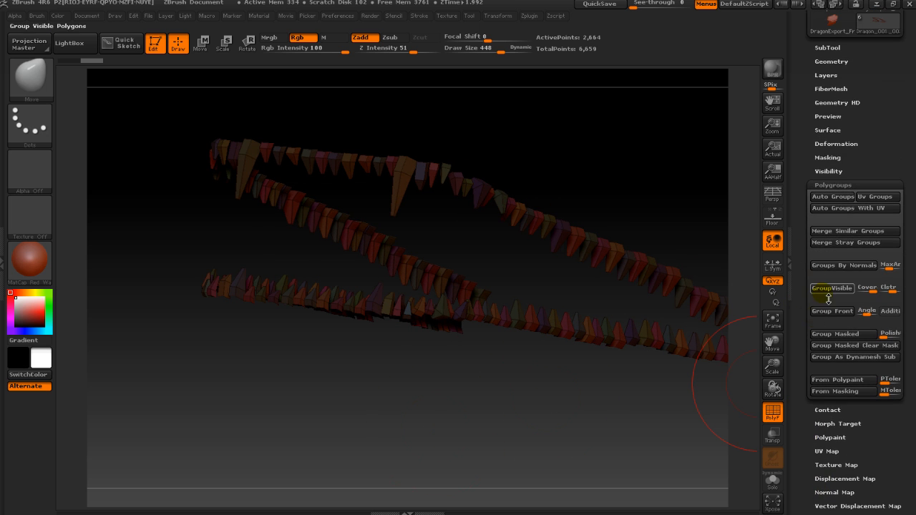
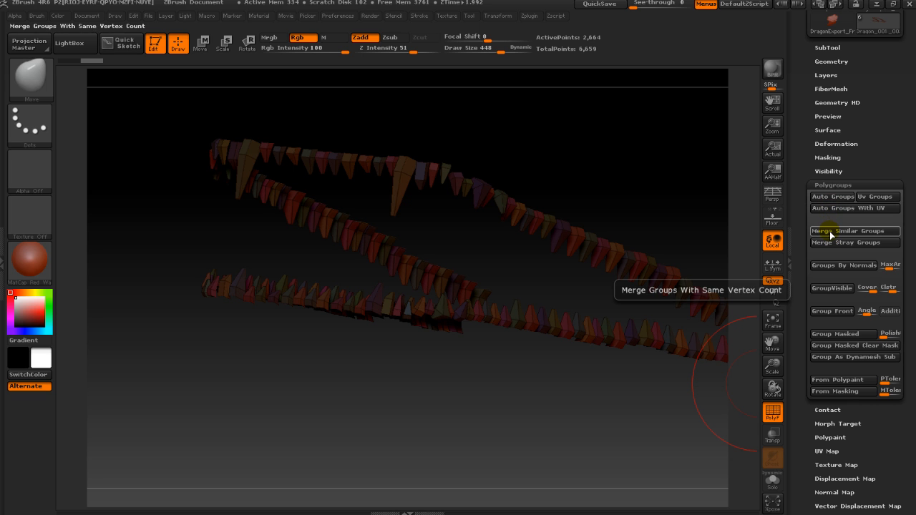
left_click(833, 289)
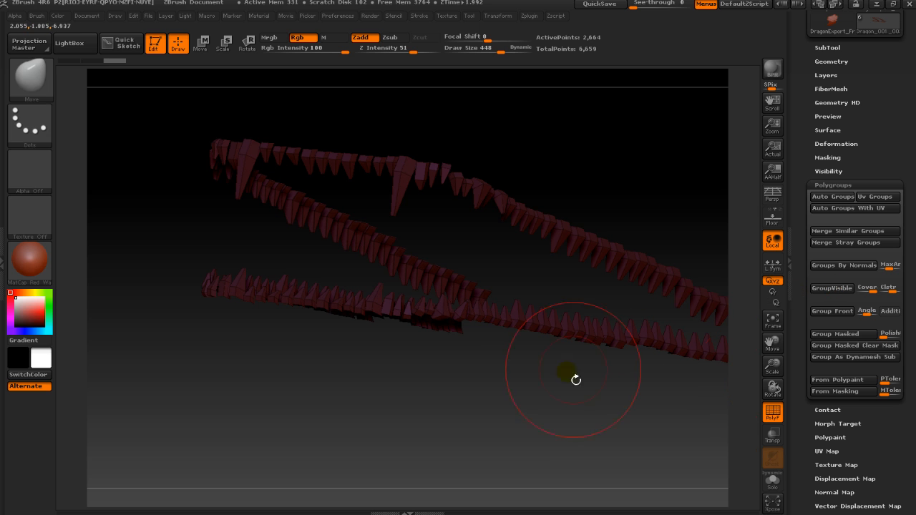
key("ctrl")
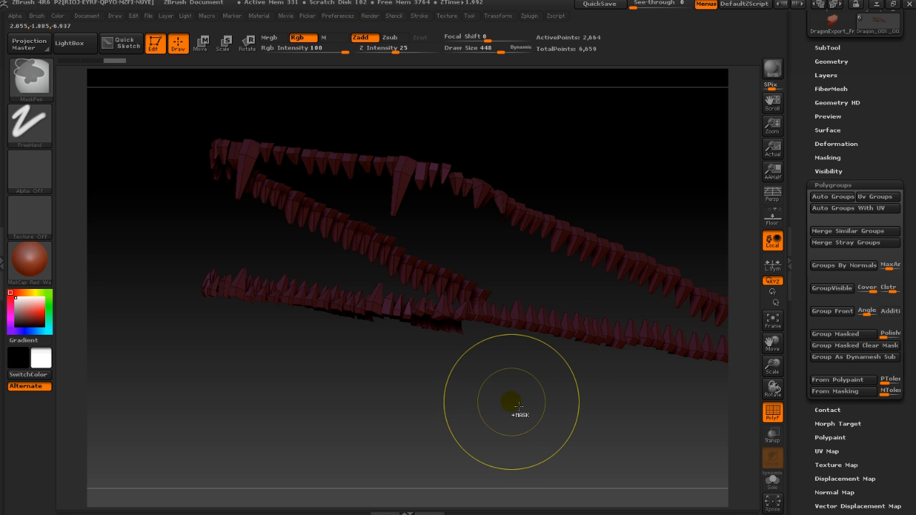
mouse_move(511, 402)
left_mouse_down("ctrl")
mouse_move(605, 437)
mouse_move(524, 413)
left_mouse_up("ctrl")
left_click_drag(589, 421, 510, 342, "alt")
left_click_drag(539, 265, 531, 337, "alt")
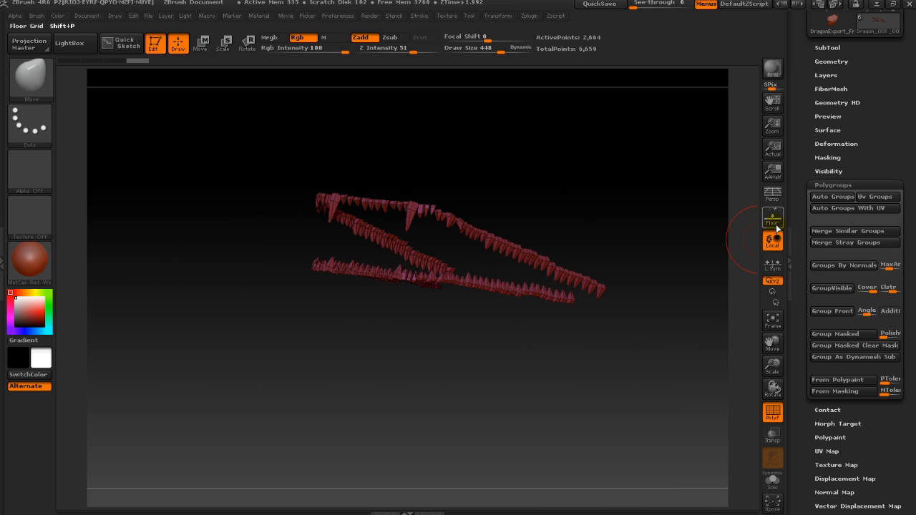
Return to the subtool list and go through the eyeball, gum and head subtools to check the separated pieces
scroll(820, 327, "up", 5)
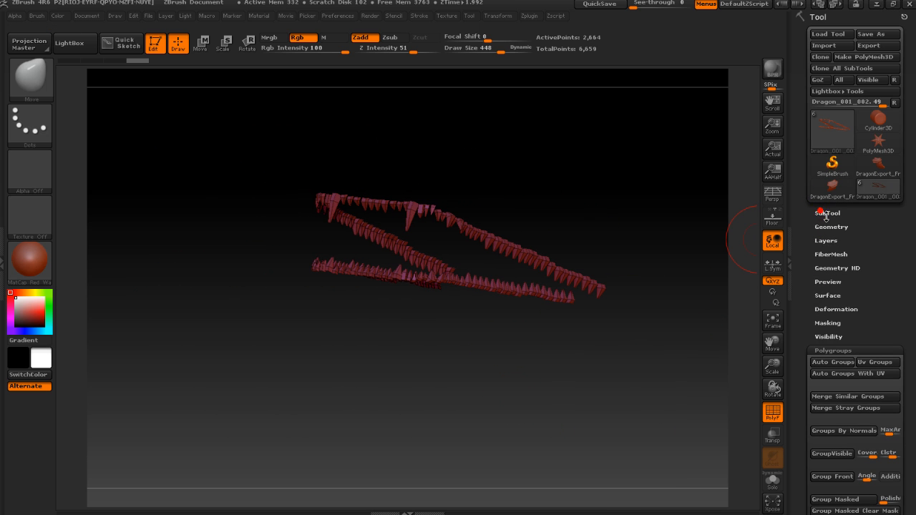
left_click(825, 214)
left_click(825, 185)
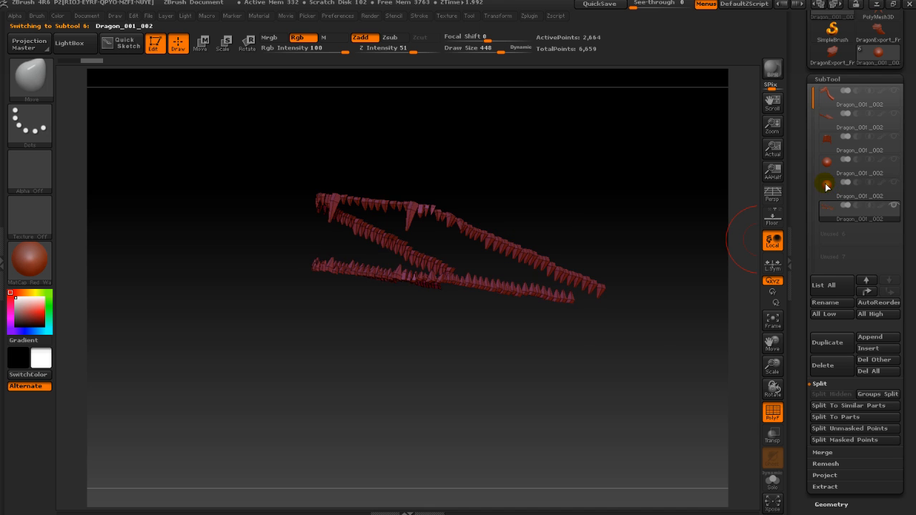
left_click(826, 184)
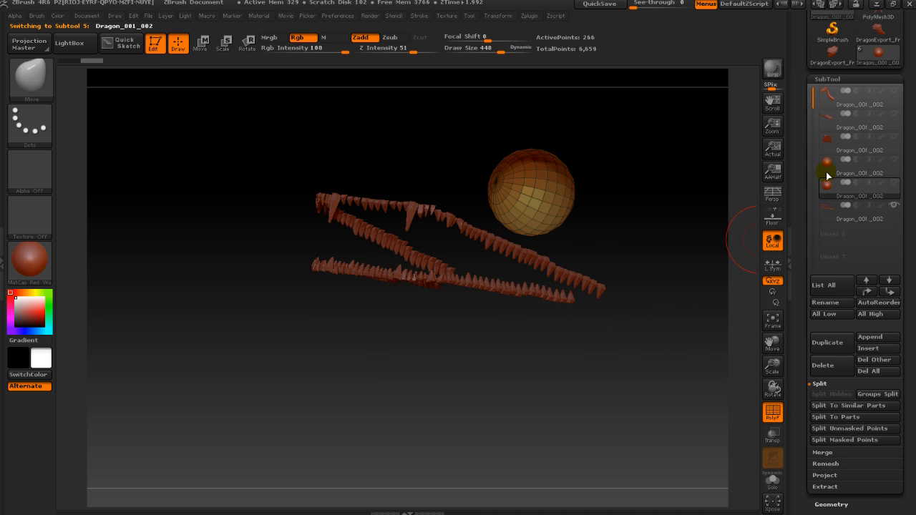
left_click(830, 145)
left_click(828, 119)
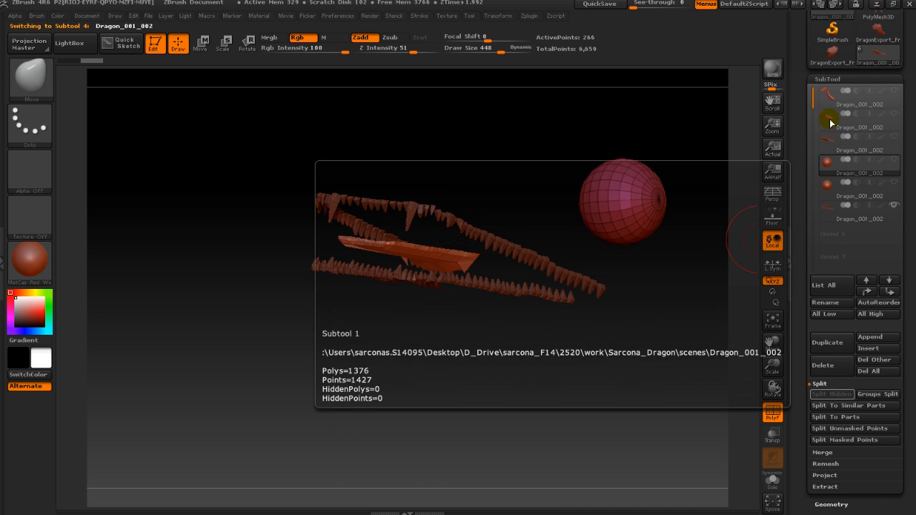
left_click(827, 91)
left_click(828, 116)
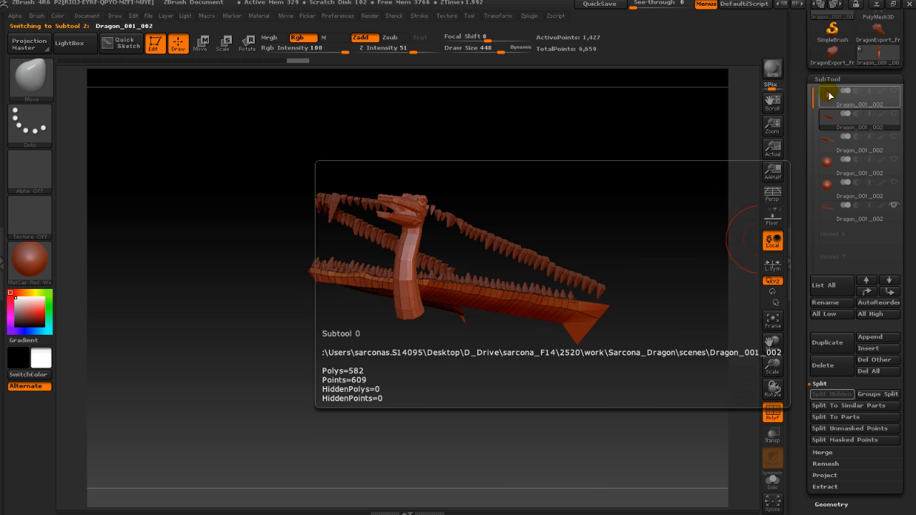
Show all of the dragon's subtools again and select the upper gum
right_click_drag(668, 181, 621, 187, "alt")
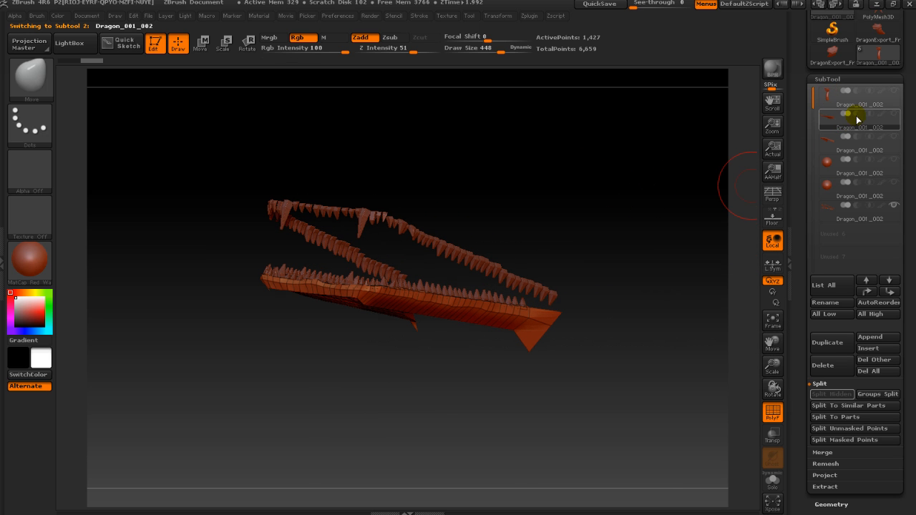
left_click(892, 114)
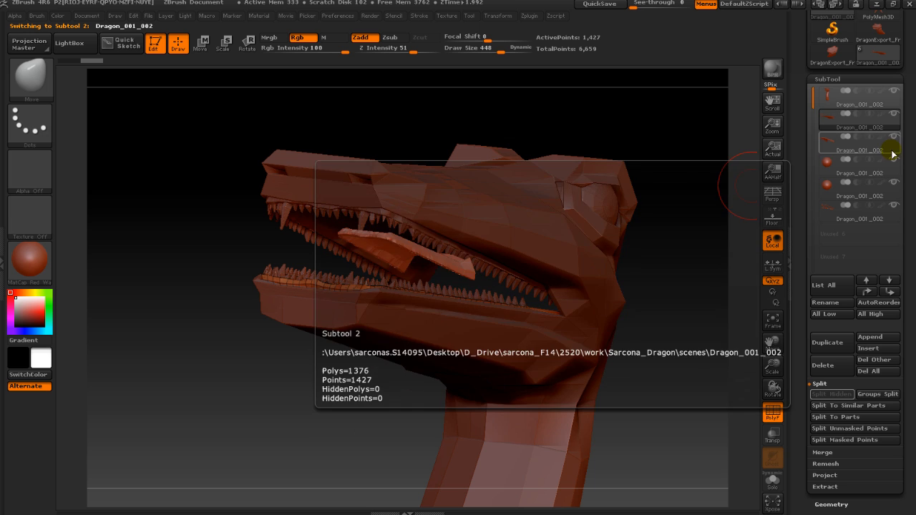
left_click(837, 141)
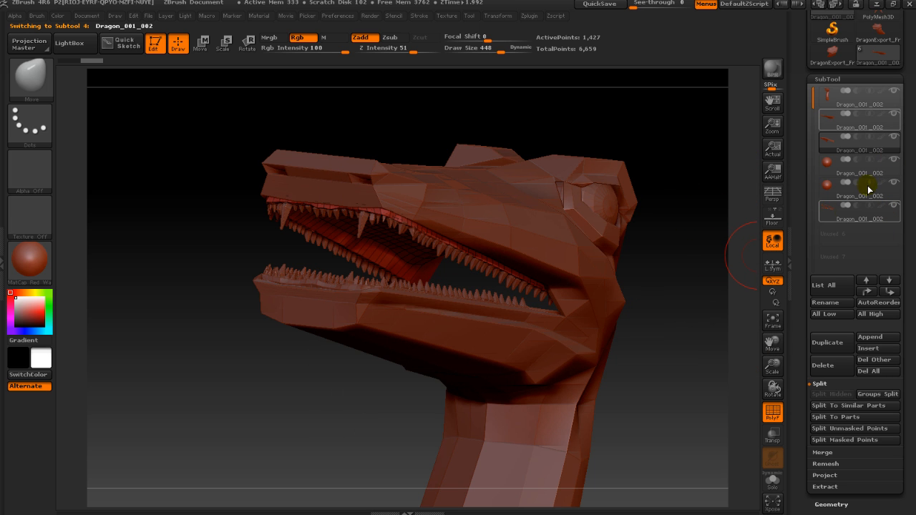
Merge the second eyeball subtool down into the teeth subtool with MergeDown and accept the operation
mouse_move(828, 180)
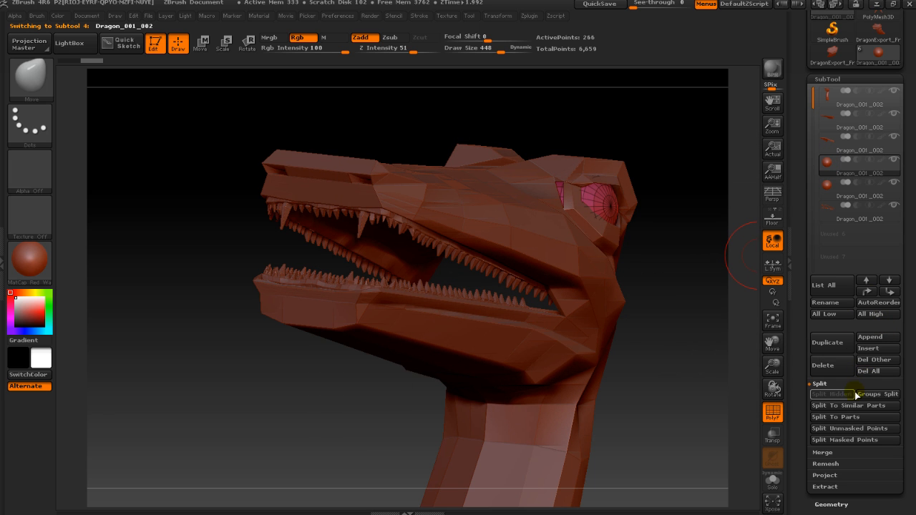
key("Down")
left_click(819, 384)
key("Down")
left_click(822, 396)
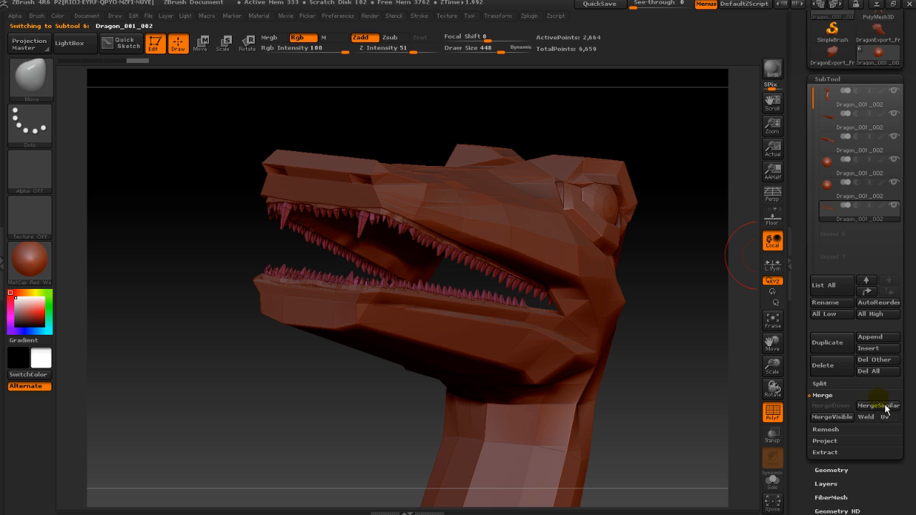
left_click(837, 169)
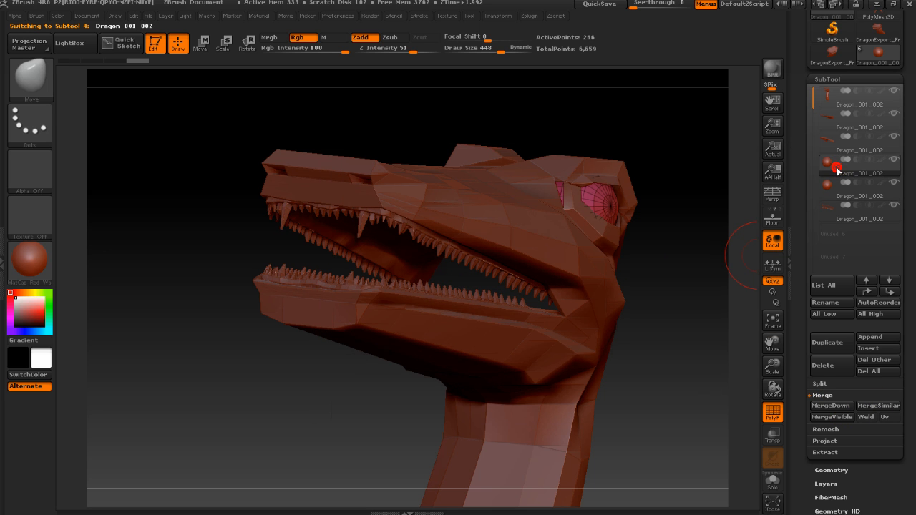
key("Down")
left_click(835, 405)
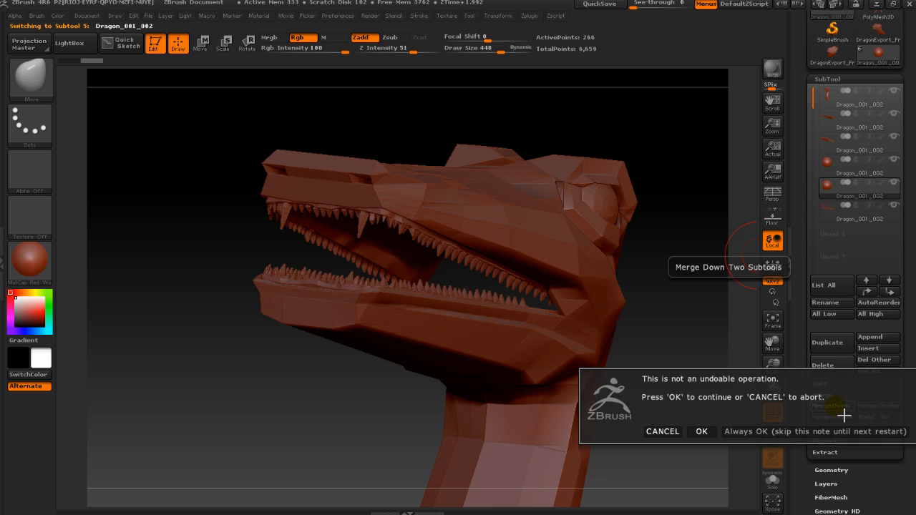
left_click(701, 432)
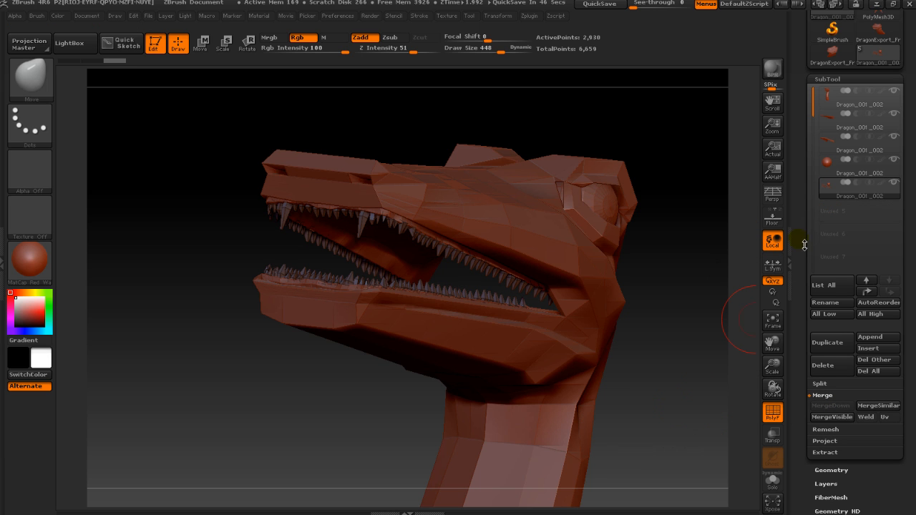
Select the lower gum subtool and merge it down with the upper gum
left_click(827, 120)
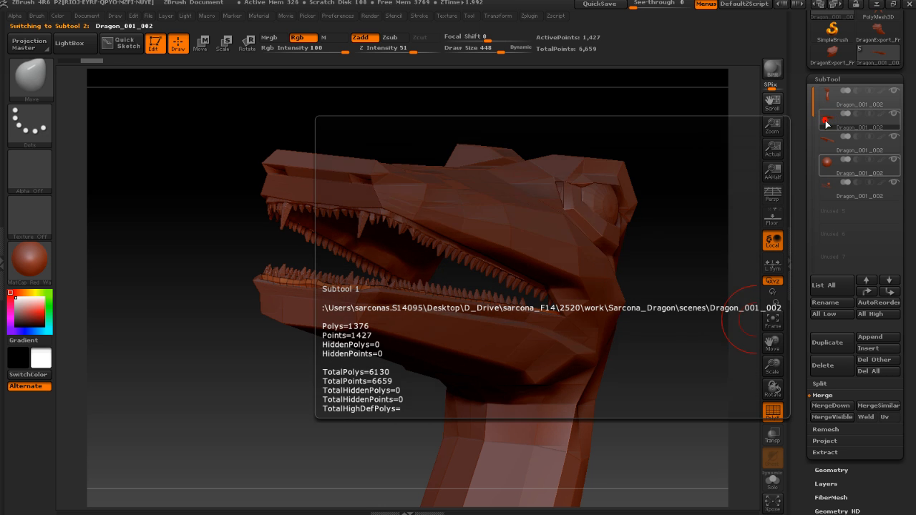
left_click(830, 161)
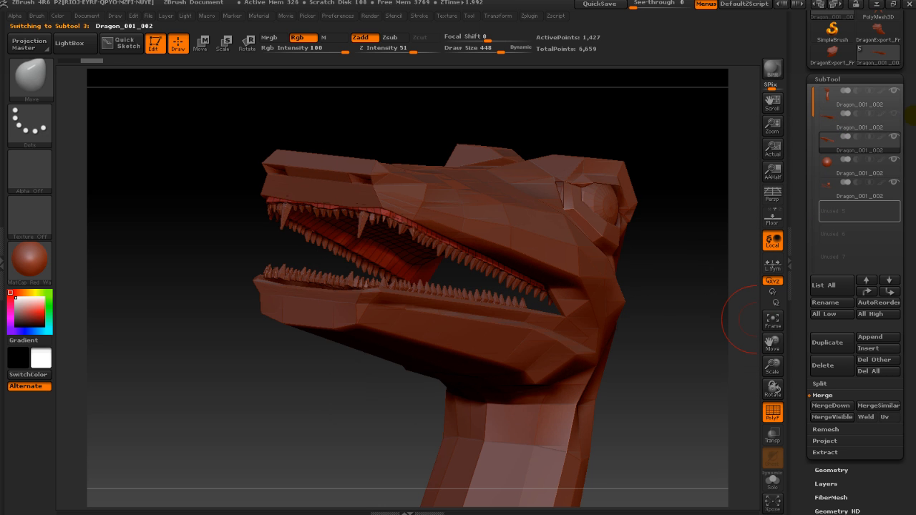
left_click(828, 131)
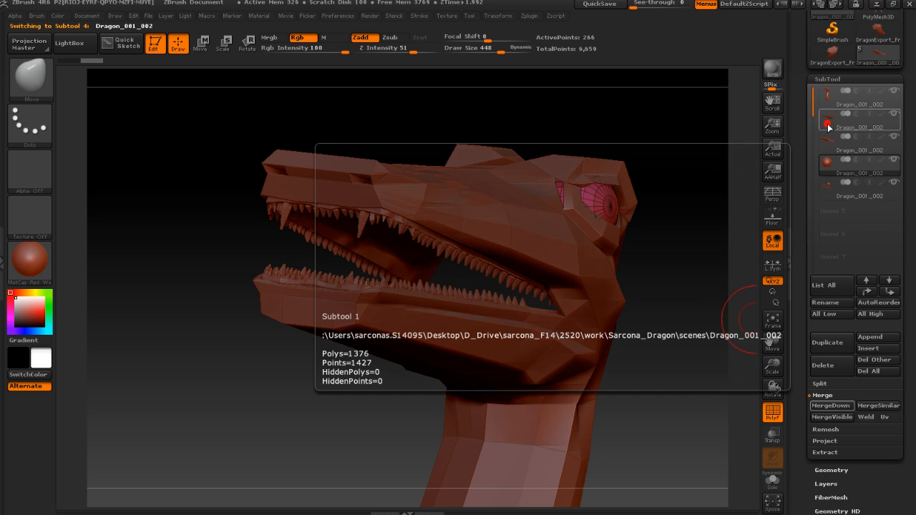
left_click(832, 404)
left_click(701, 427)
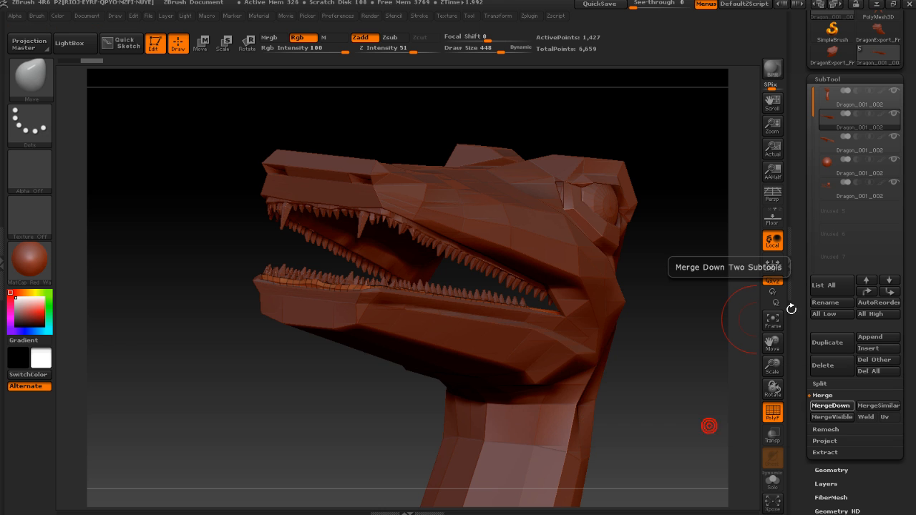
Go through the eyeball, gums and head subtools to check which piece each entry holds
left_click(827, 141)
left_click_drag(682, 266, 640, 266, "alt")
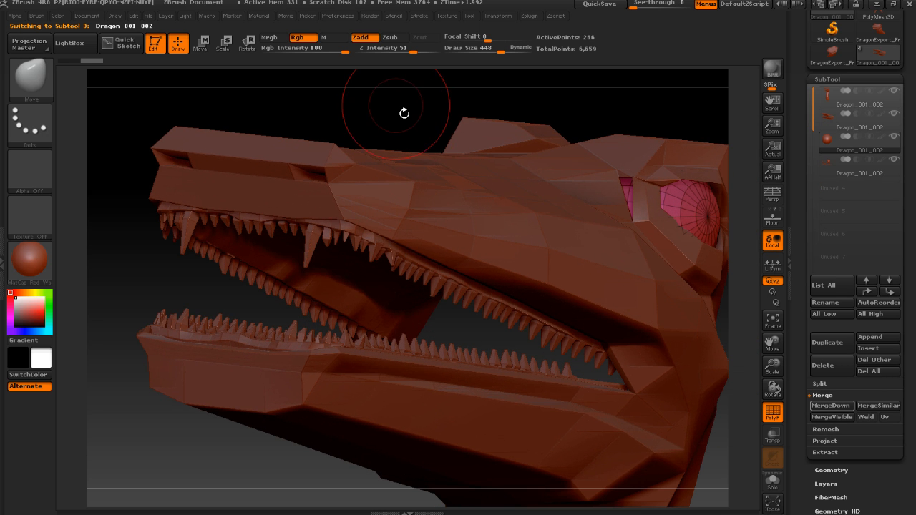
left_click_drag(404, 113, 360, 112, "alt")
left_click(883, 106)
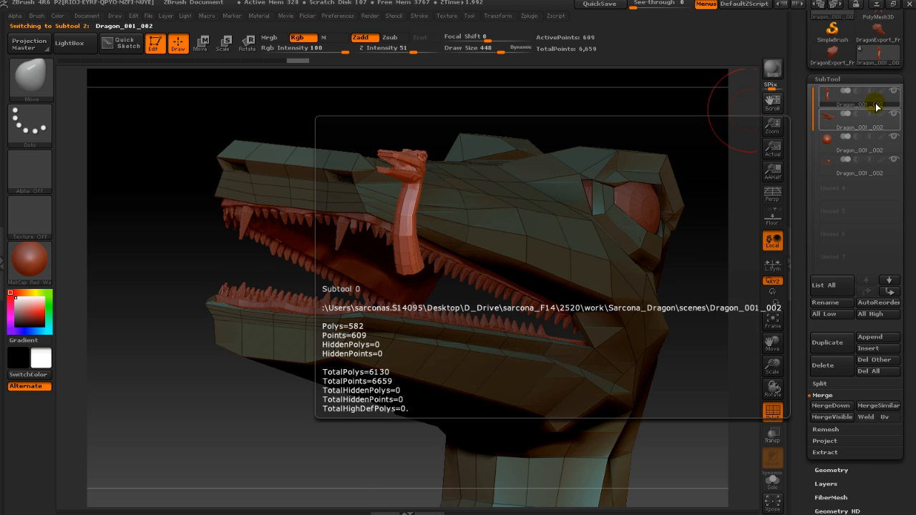
left_click(876, 119)
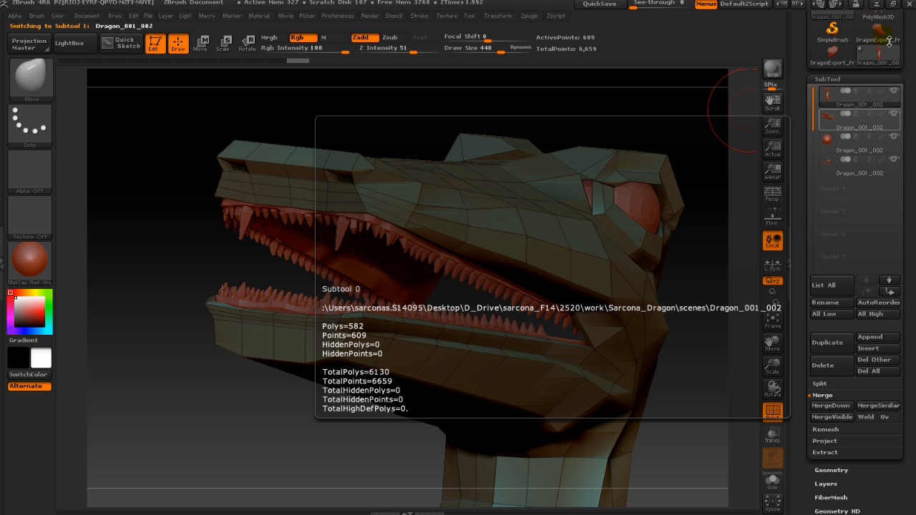
left_click(852, 100)
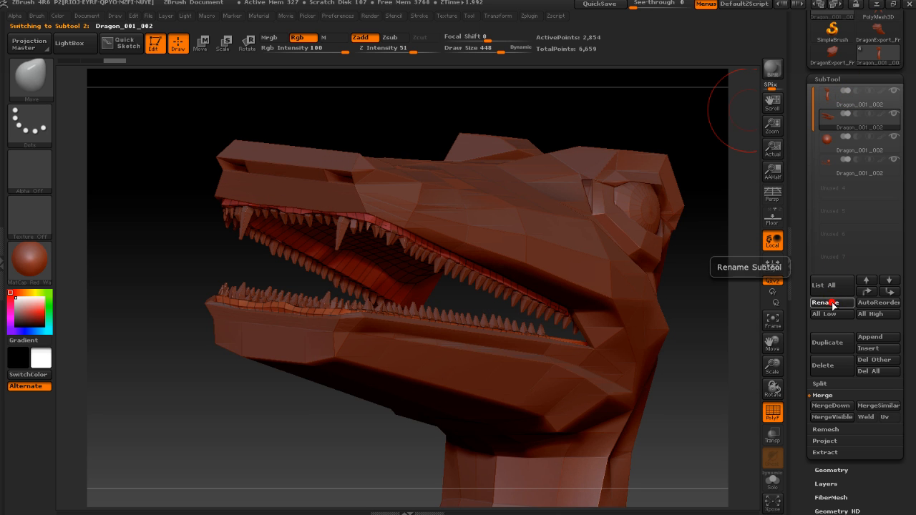
Rename the merged gums subtool as DragonBody
left_click(832, 304)
type("DragonBody")
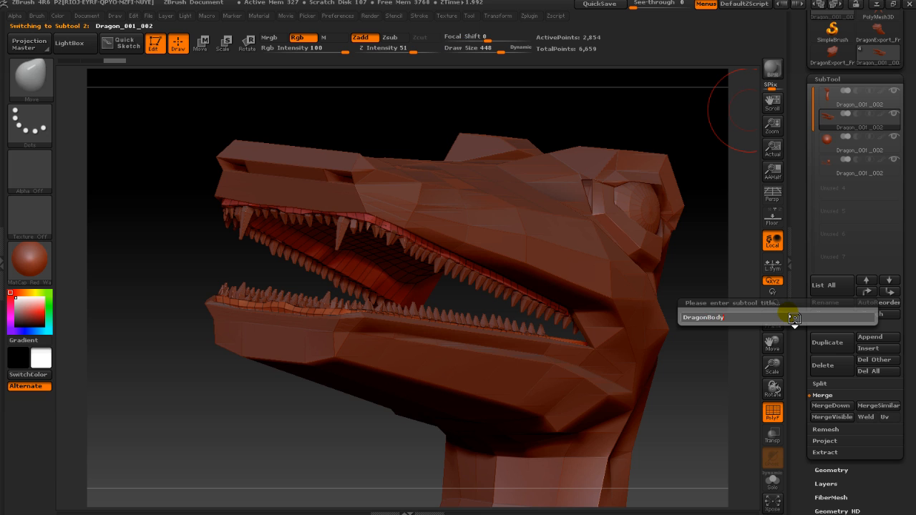
key("Return")
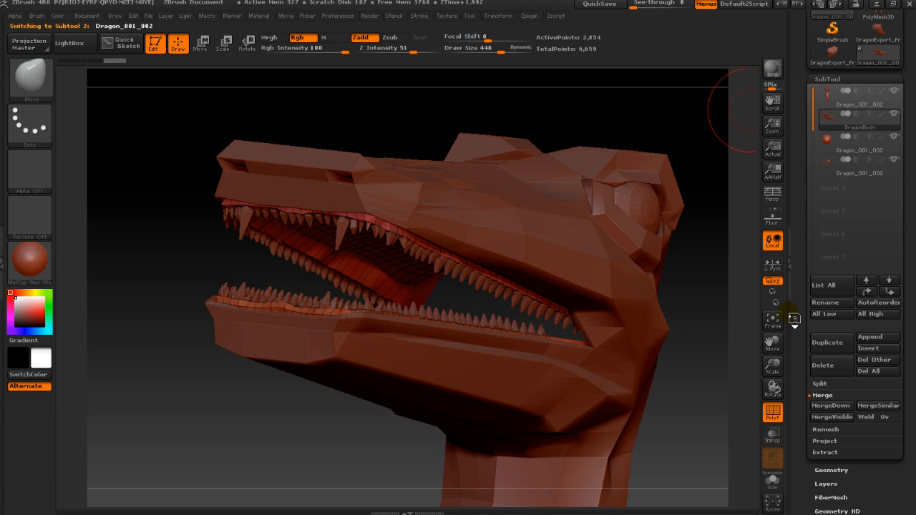
Rename the merged gums subtool as Gums
left_click(819, 305)
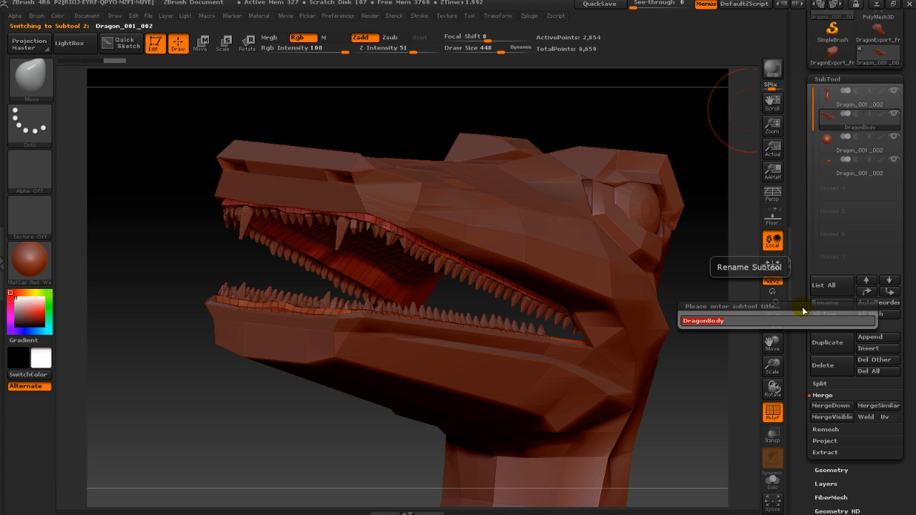
type("Gums")
key("Return")
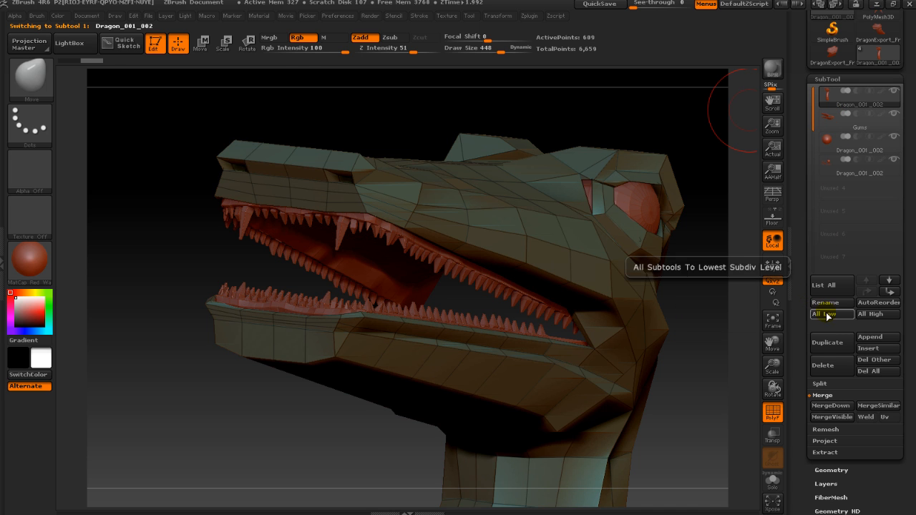
Rename the dragon's head and neck subtool as DragonBody
left_click(824, 307)
type("D")
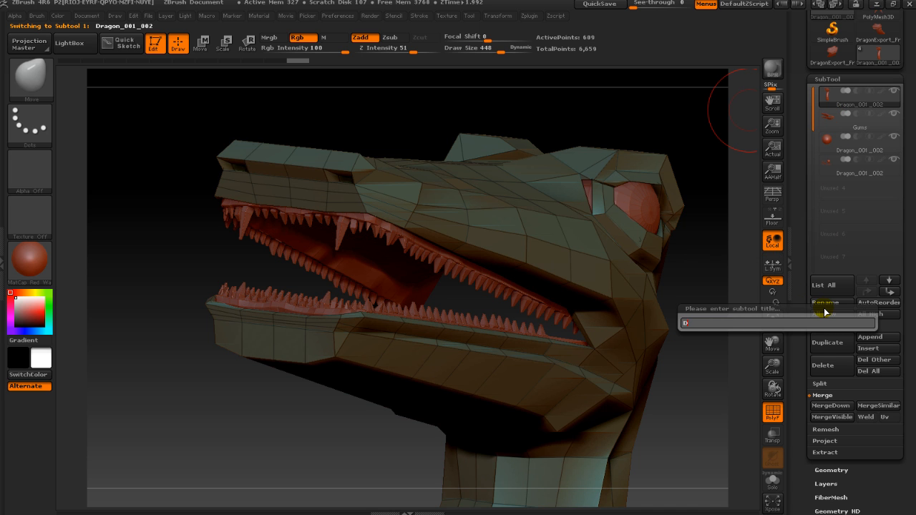
type("ragonBody")
key("Return")
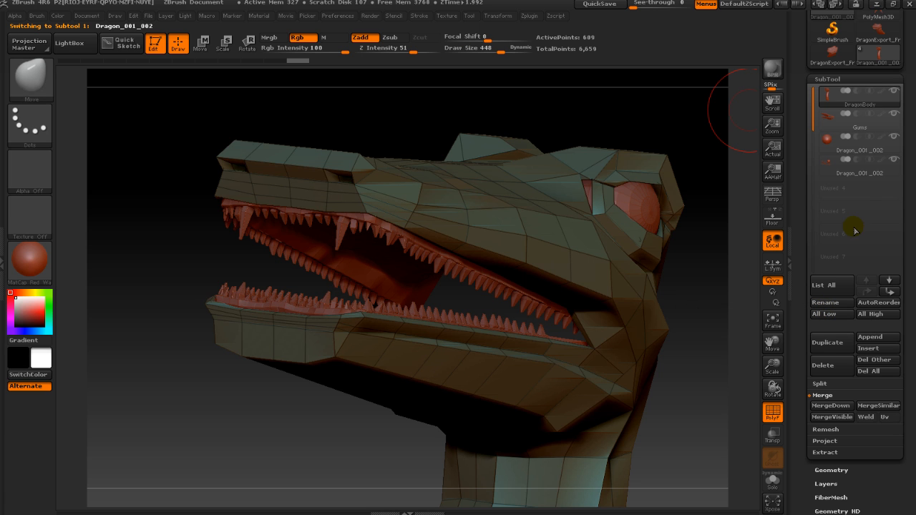
Select the single eyeball subtool and rename it as Eyes
left_click(844, 143)
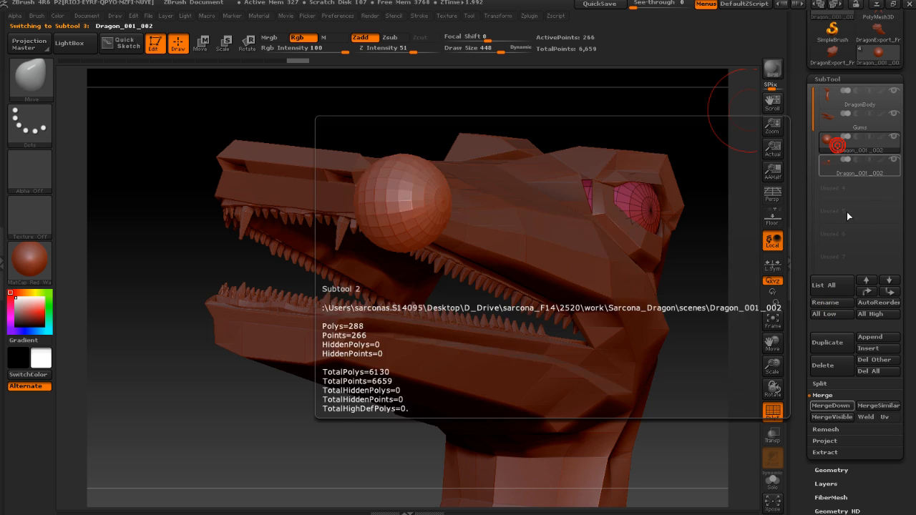
left_click(823, 306)
type("Eyes")
key("Return")
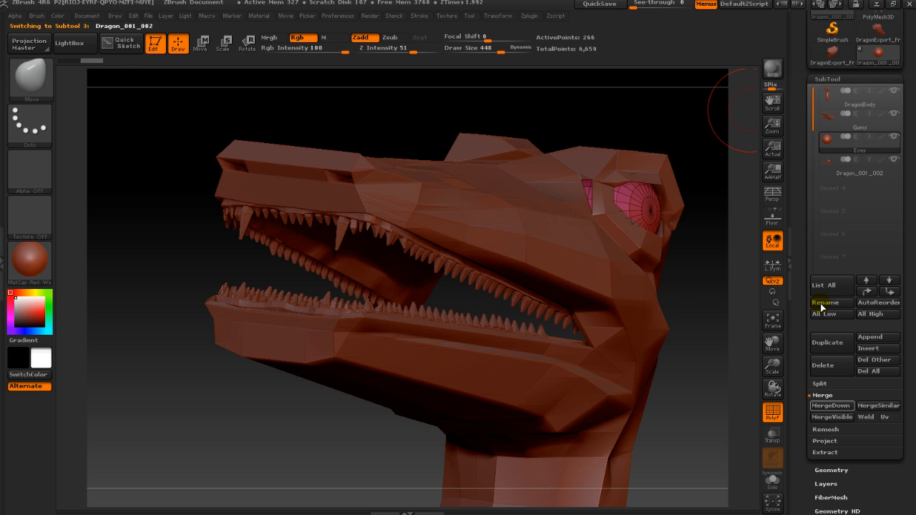
Select the teeth subtool and hide the DragonBody, Gums and Eyes subtools to isolate it
key("Down")
mouse_move(825, 147)
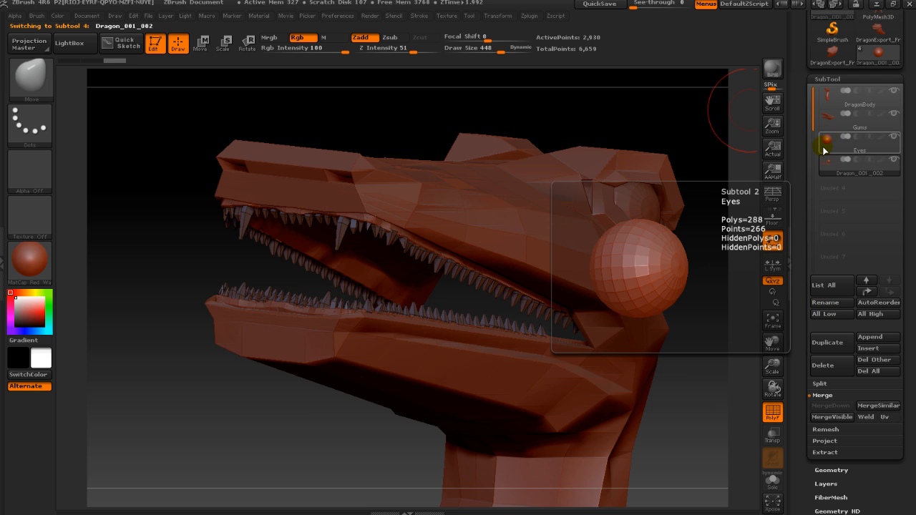
mouse_move(830, 179)
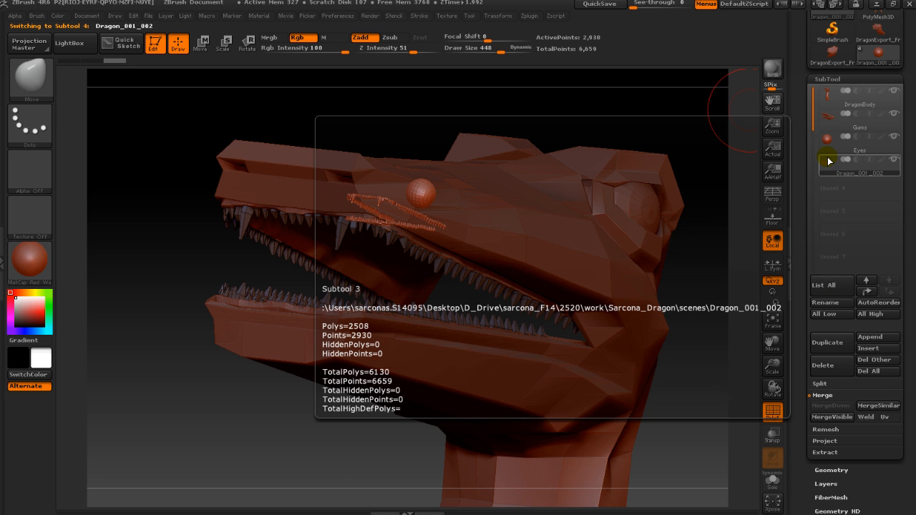
right_click(718, 178)
left_click_drag(659, 127, 606, 141, "alt")
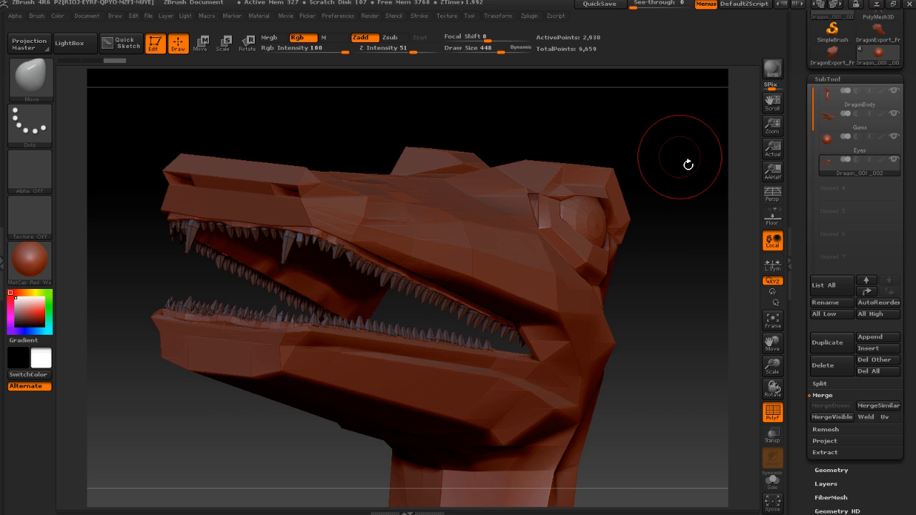
left_click(893, 113)
left_click(895, 90)
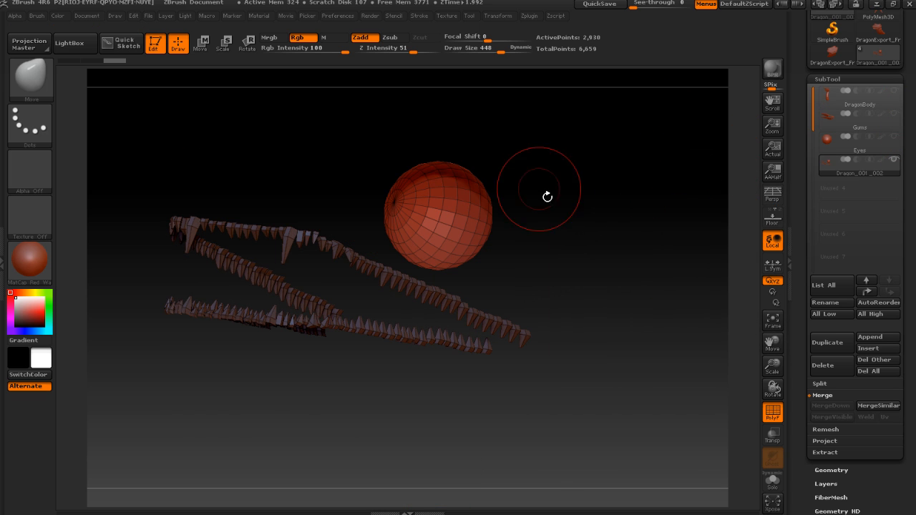
Isolate the stray eyeball inside the teeth subtool and separate it from the teeth with Split Hidden
mouse_move(453, 189)
left_mouse_down()
mouse_move(473, 216)
mouse_move(457, 206)
left_mouse_up()
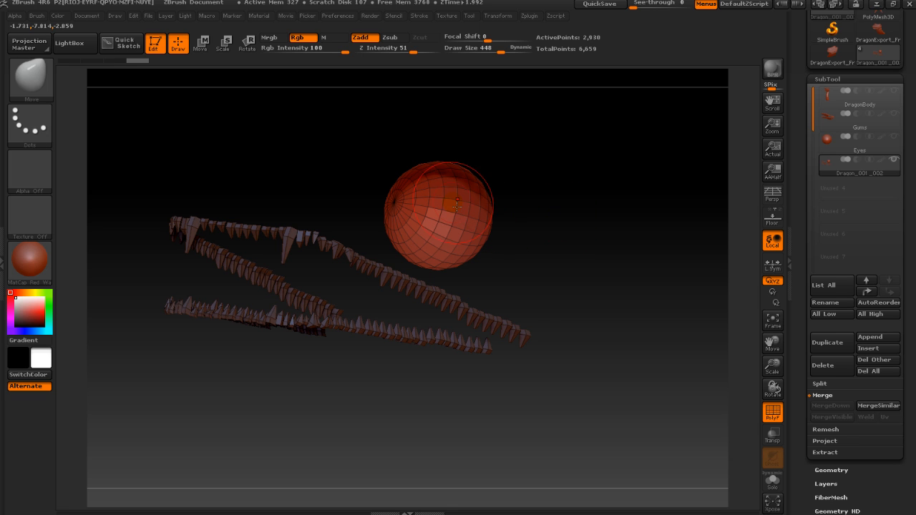
key("ctrl+shift")
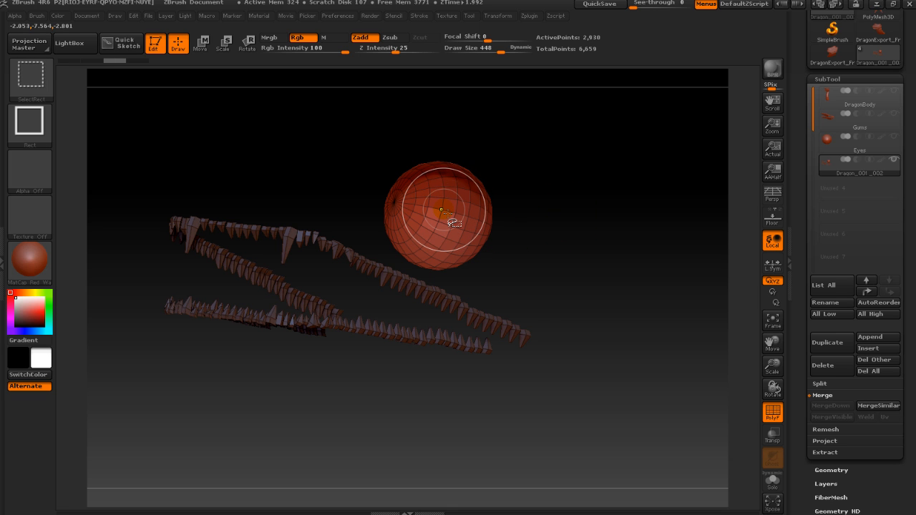
left_click(452, 221, "ctrl+shift")
left_click(827, 385)
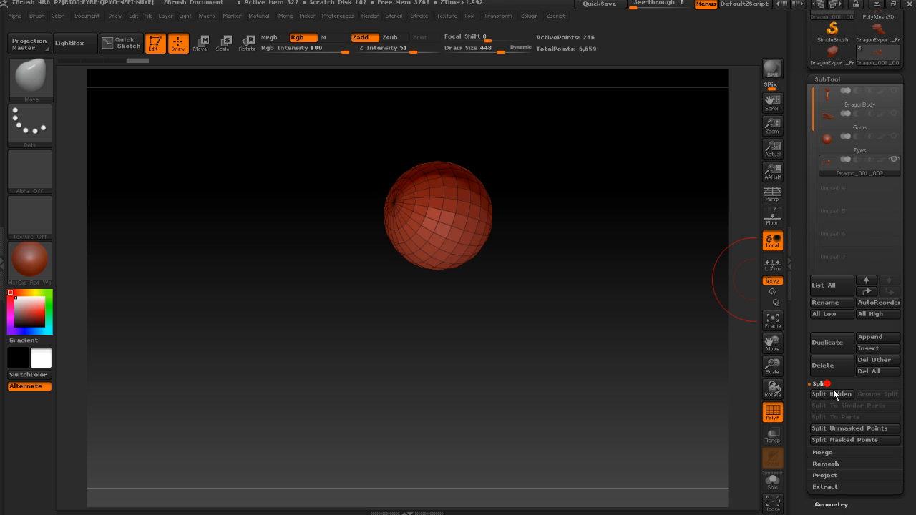
left_click(834, 393)
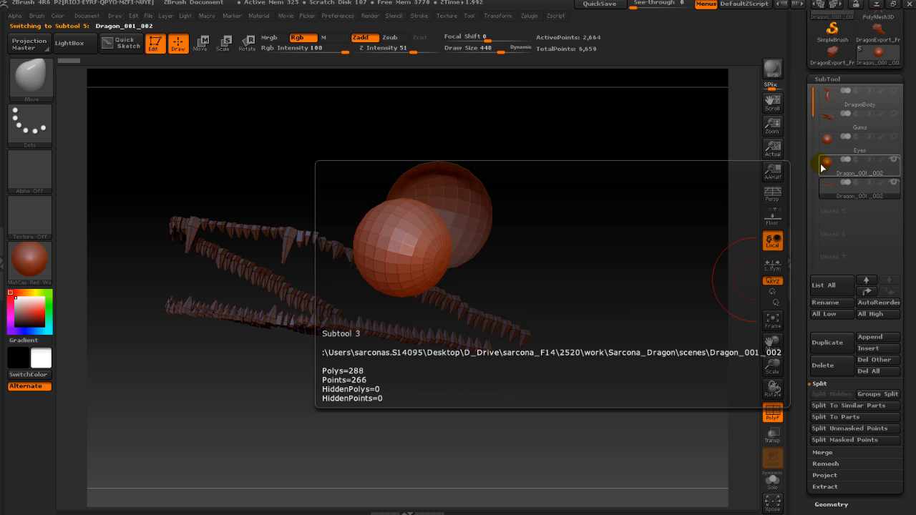
Go through the Eyes, split-off eyeball and teeth subtools and open the merge options
left_click(827, 139)
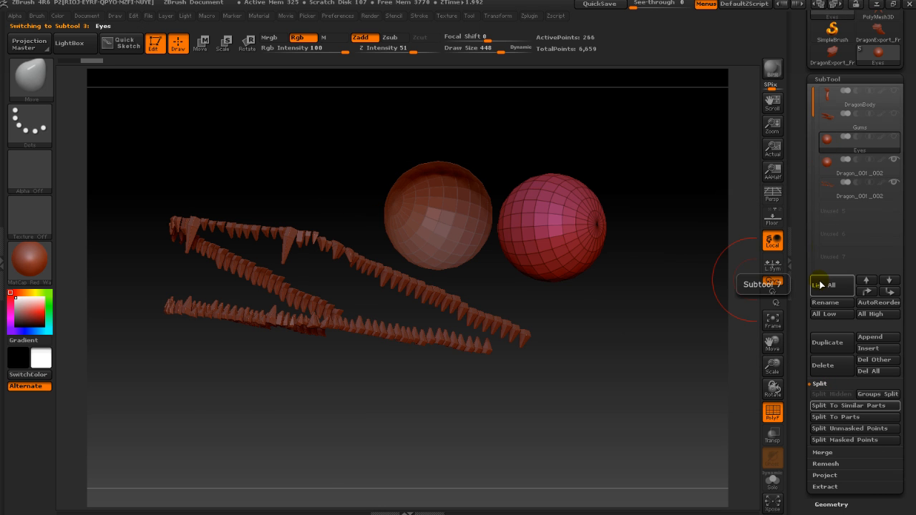
left_click(821, 384)
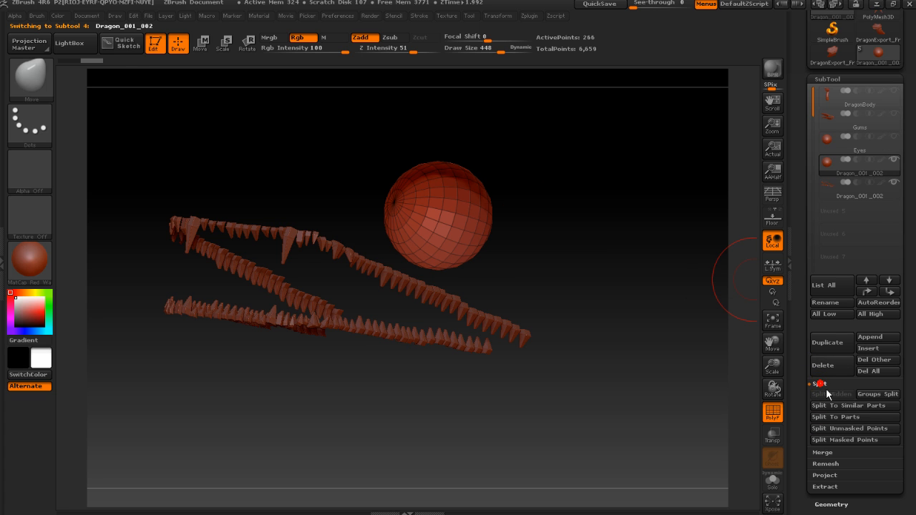
key("Down")
left_click(823, 395)
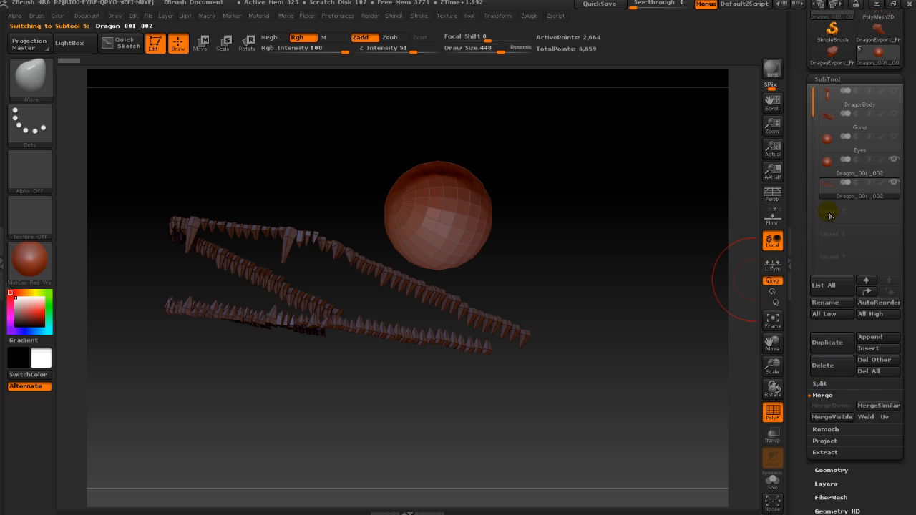
left_click(832, 143)
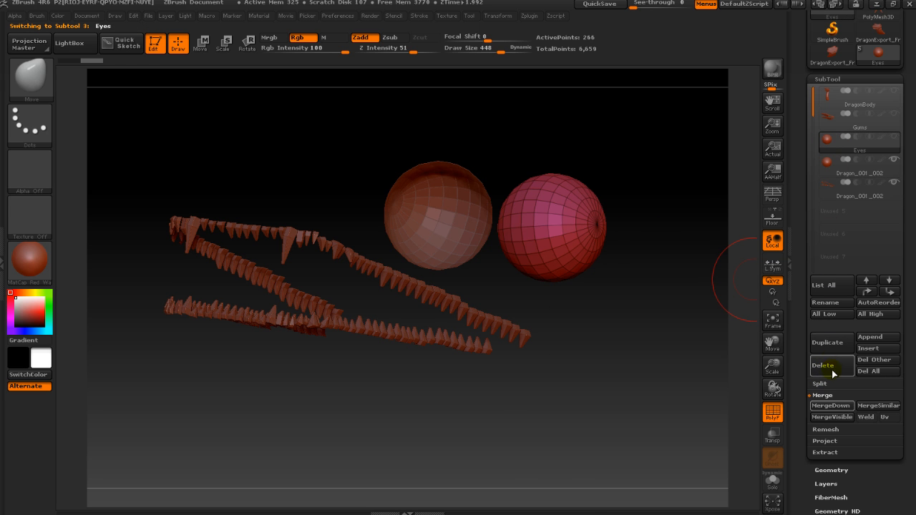
left_click(851, 188)
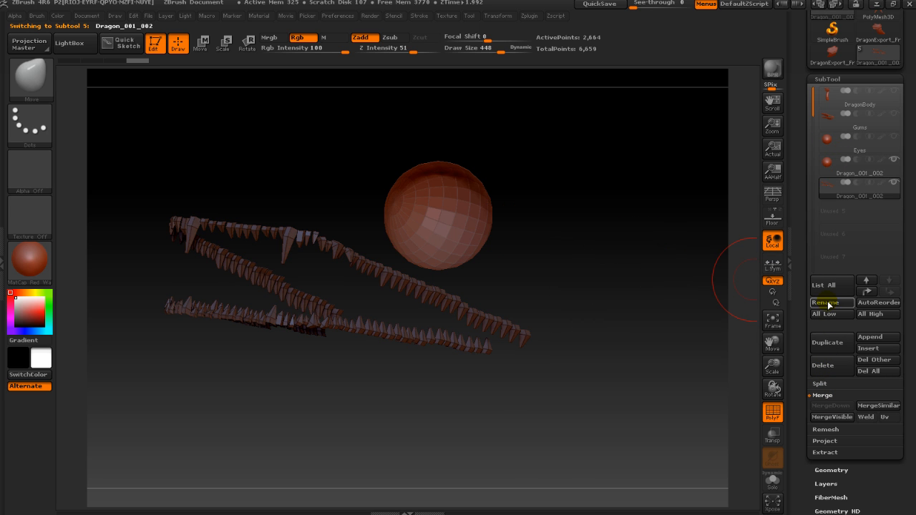
Merge the Eyes subtool down with the split-off eyeball using MergeDown and accept the operation
left_click(830, 144)
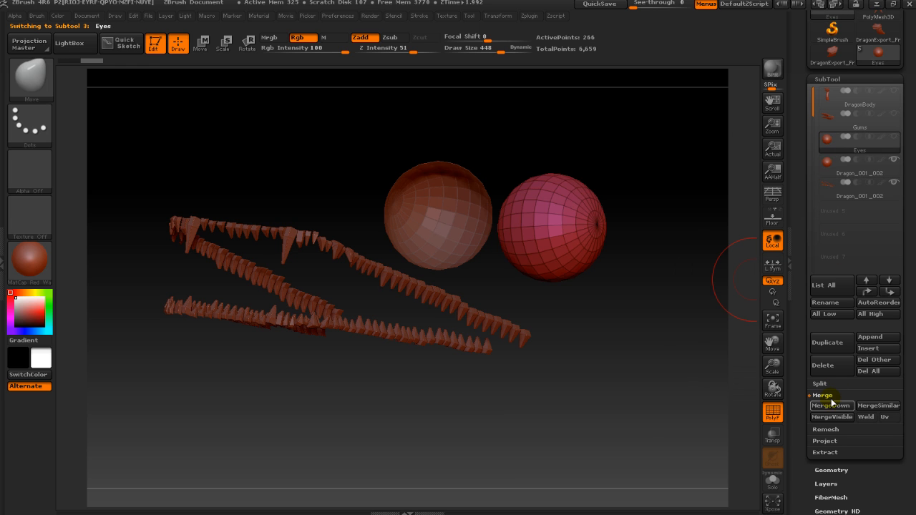
left_click(831, 405)
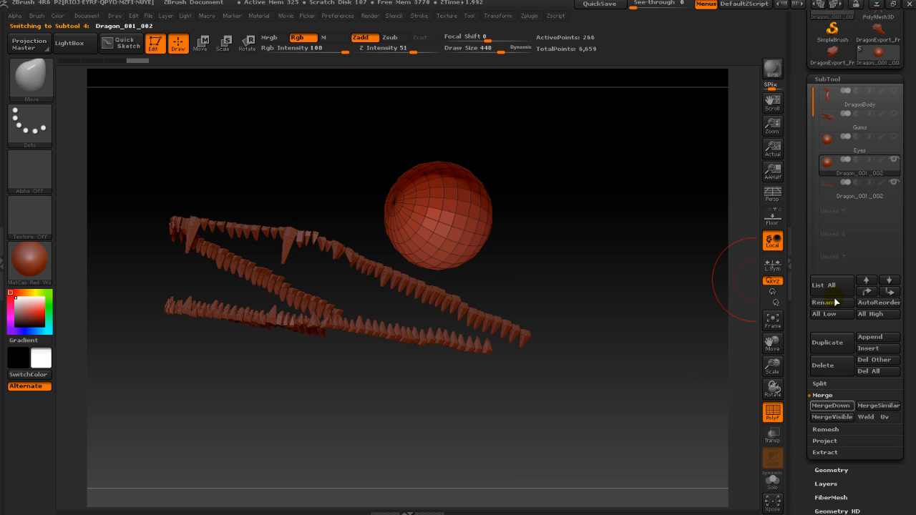
left_click(828, 143)
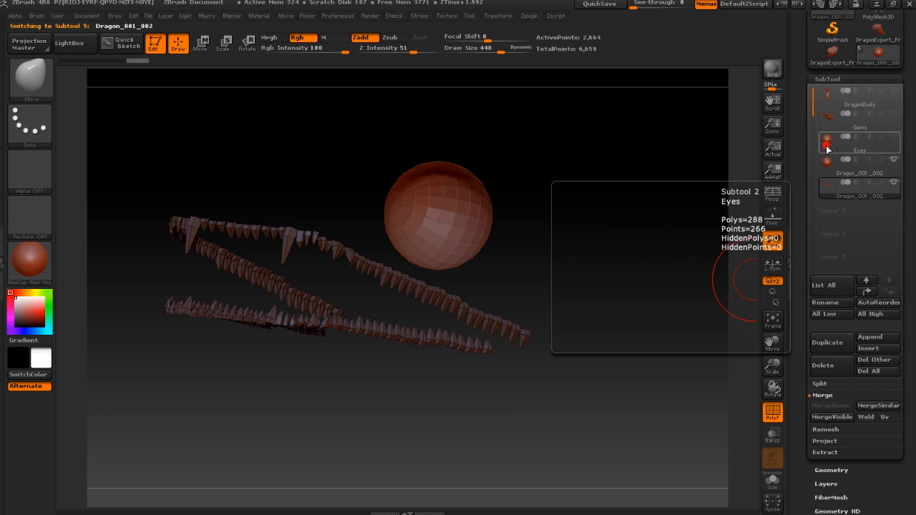
left_click(836, 405)
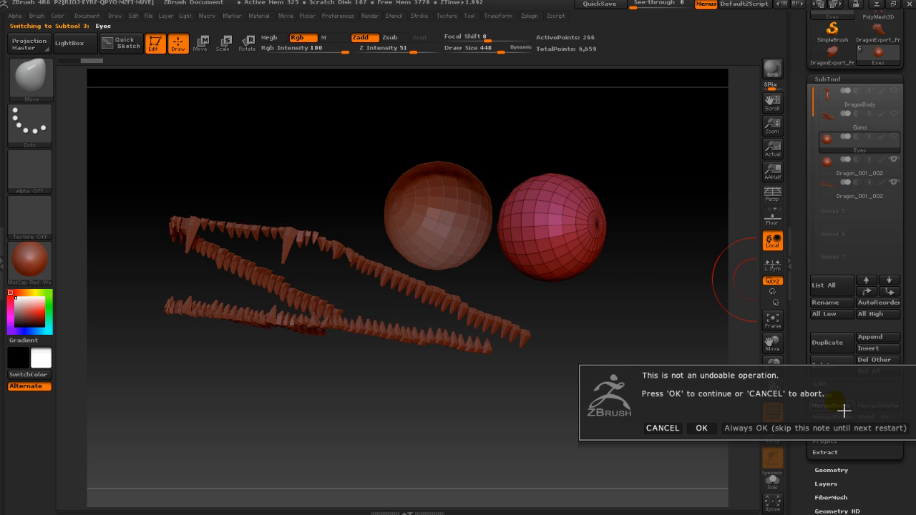
left_click(701, 428)
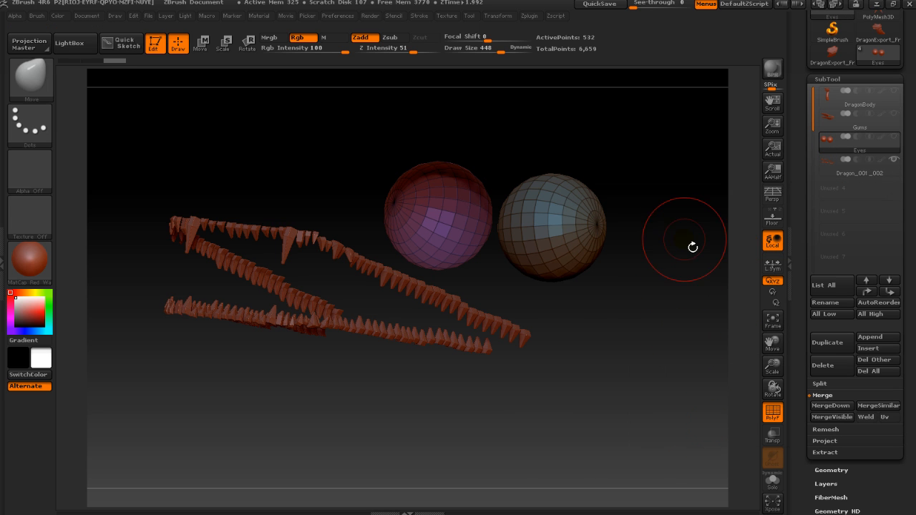
Go through the teeth, Eyes and Gums subtools to check that each holds the right pieces
left_click(527, 334, "alt")
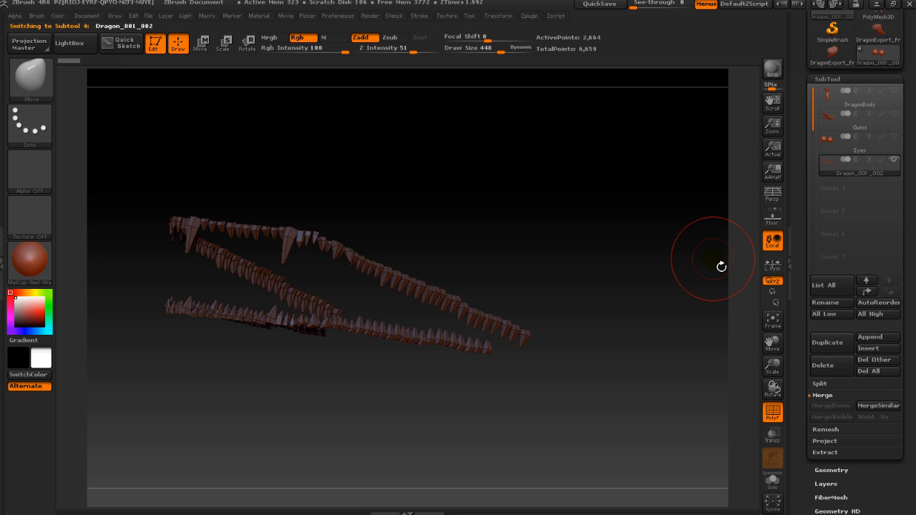
key("Up")
key("Up")
key("Down")
key("Up")
key("Up")
key("Down")
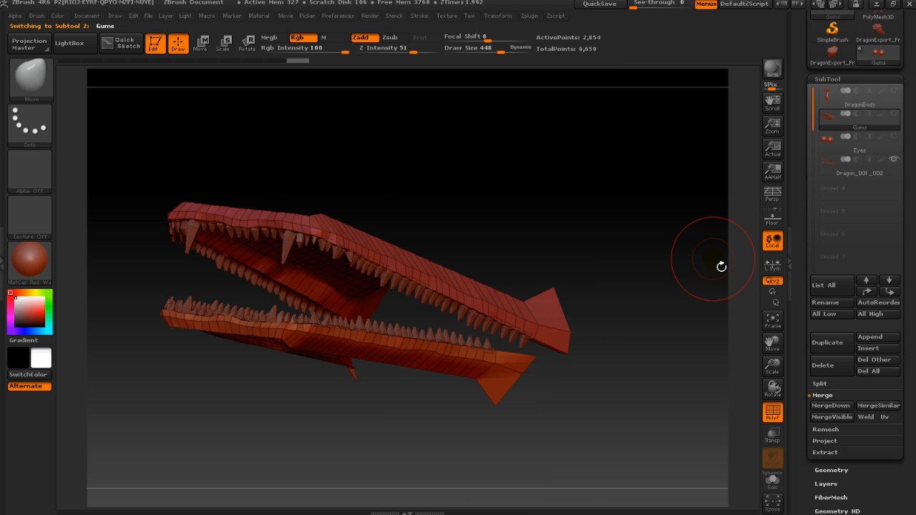
left_click(830, 143)
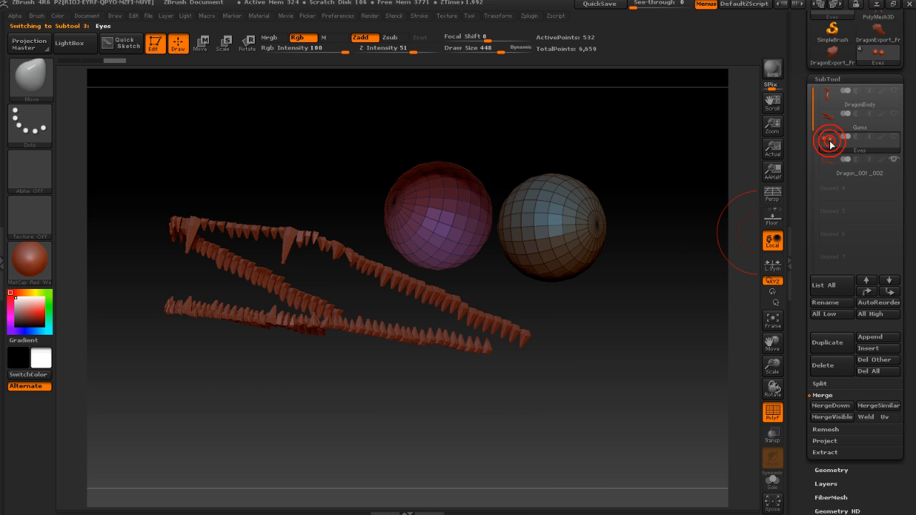
Rename the Dragon_001_002 subtool holding the teeth as Teeth
left_click(826, 160)
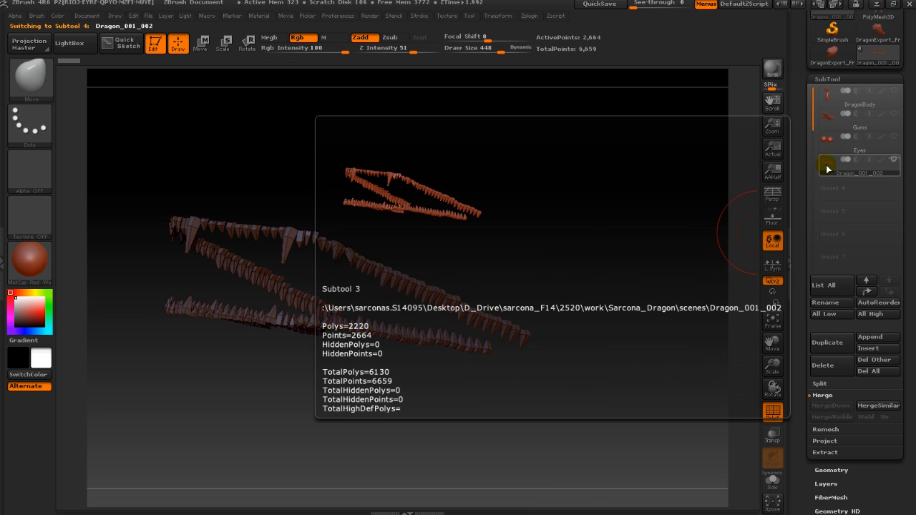
left_click(830, 303)
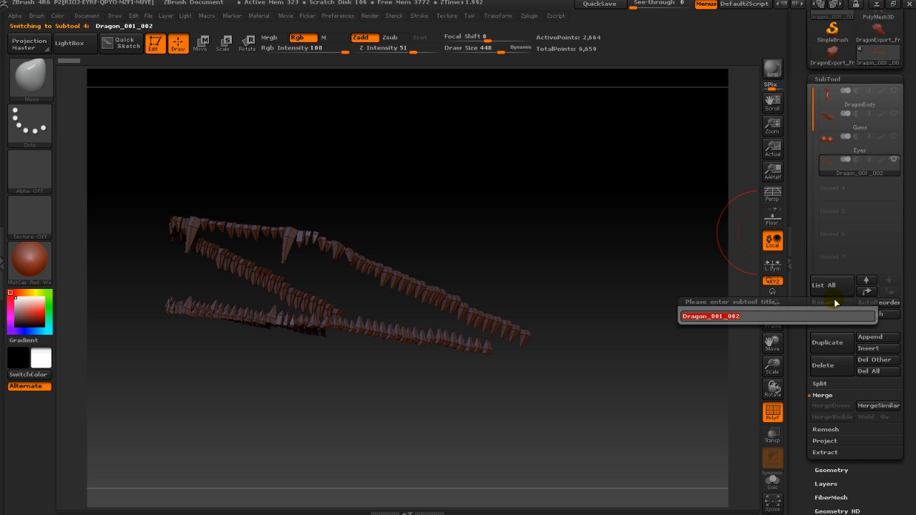
type("Teeth")
key("Return")
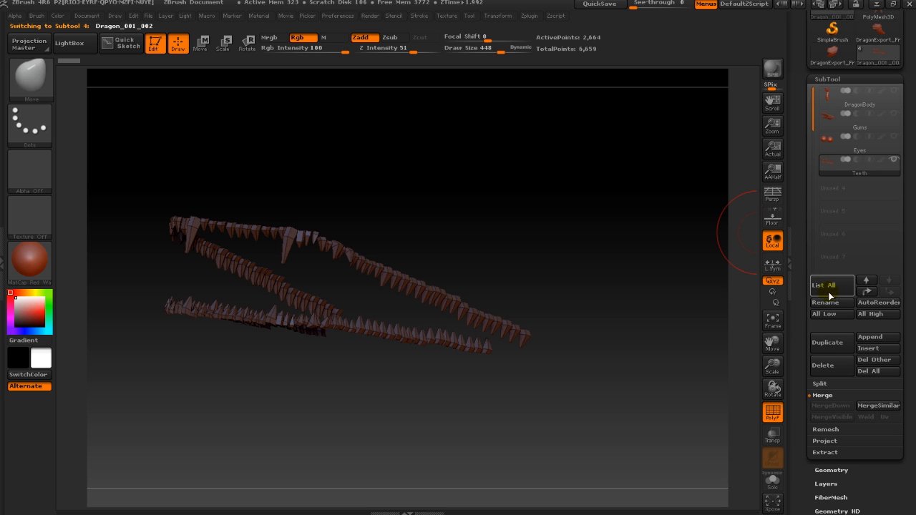
Make the Eyes, Gums and DragonBody subtools visible again alongside the teeth
left_click_drag(586, 262, 701, 302)
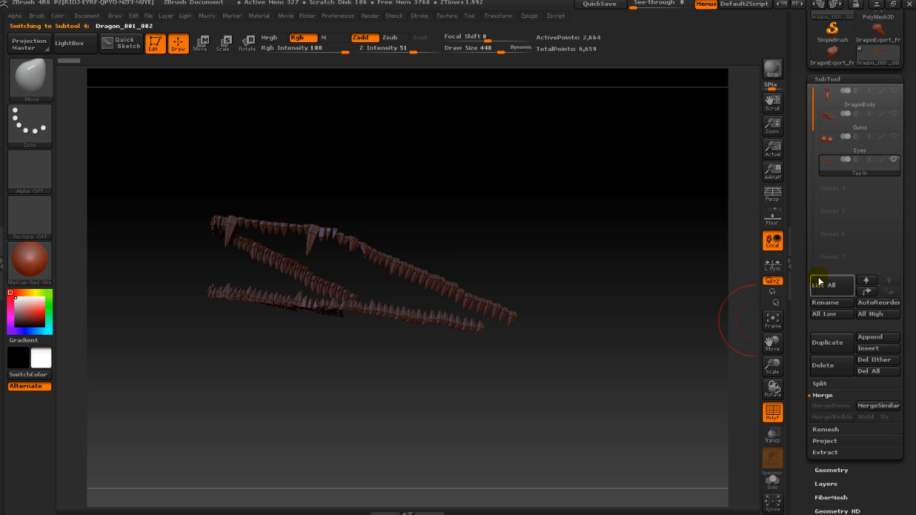
left_click(893, 138)
left_click(893, 114)
left_click(893, 90)
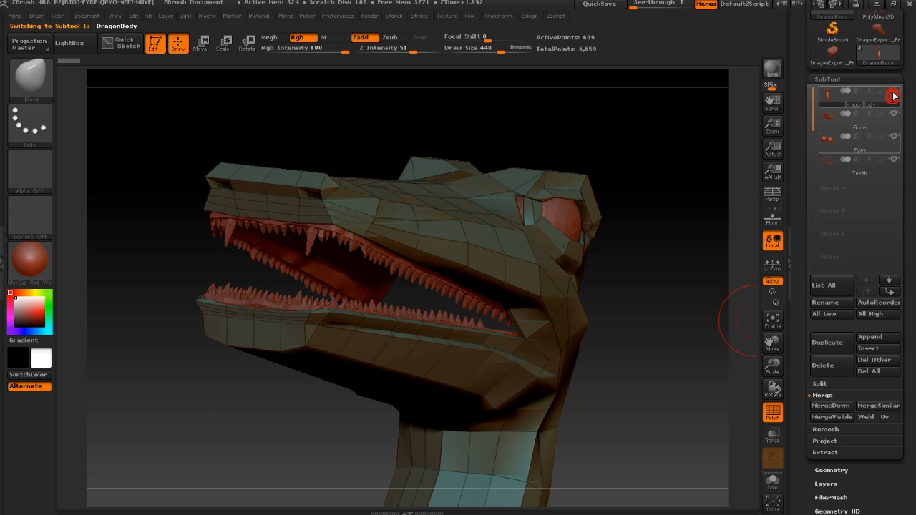
left_click_drag(665, 198, 601, 176)
left_click_drag(466, 225, 382, 149)
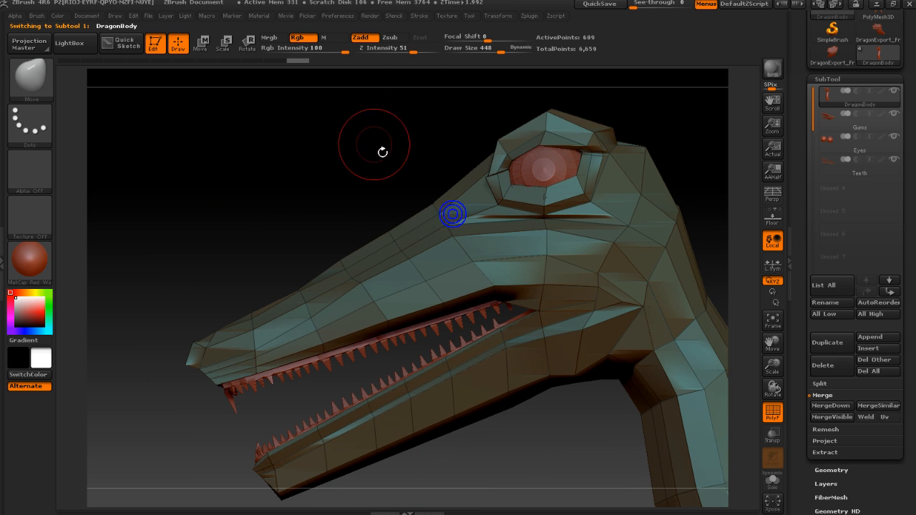
Go through the Gums, Eyes and Teeth subtools by selecting each one on the assembled head
left_click(838, 123)
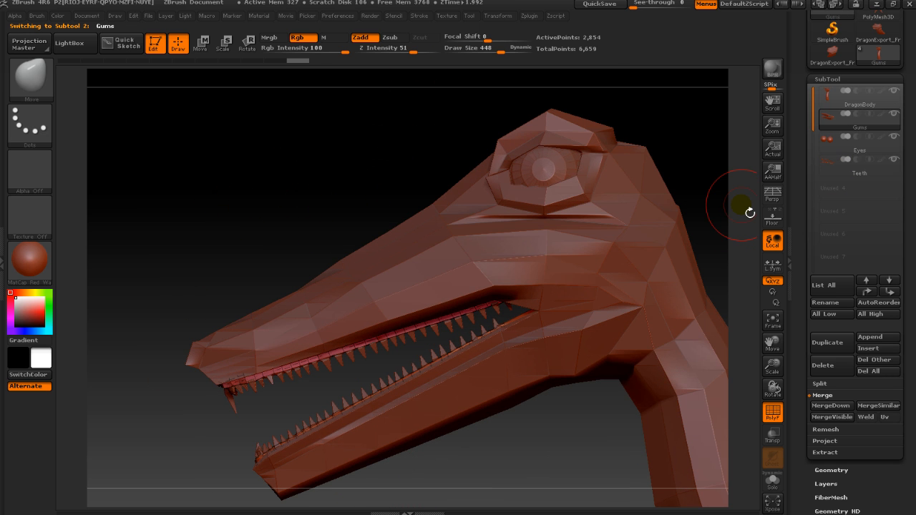
left_click(561, 173, "alt")
key("Down")
right_click_drag(642, 188, 647, 192)
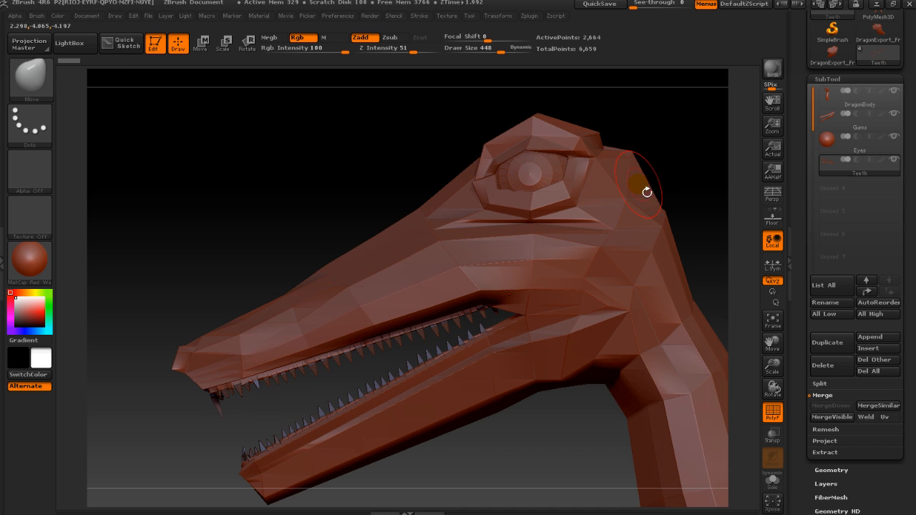
Examine the teeth and gums inside the dragon's mouth up close and from several angles, including how they fit the jaws
left_click_drag(671, 146, 685, 157)
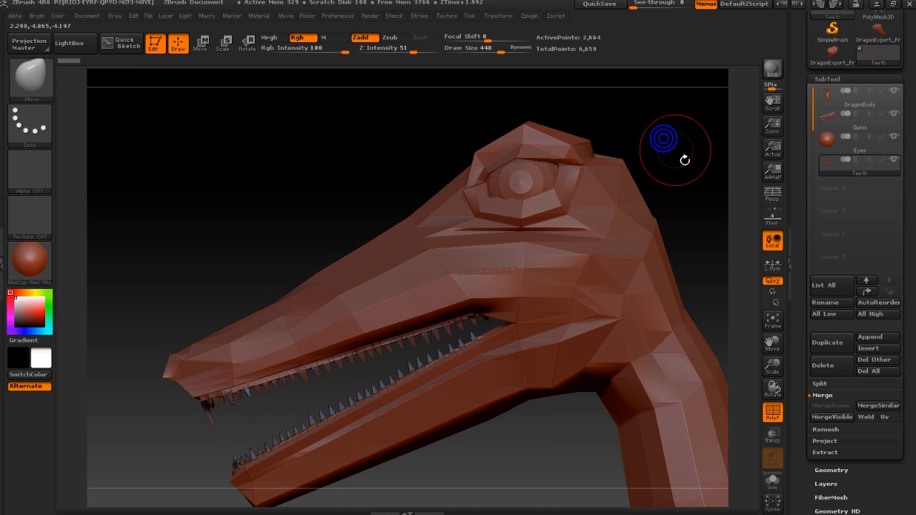
left_click_drag(510, 425, 600, 375)
mouse_move(207, 315)
left_mouse_down("alt")
mouse_move(408, 301)
mouse_move(480, 308)
left_mouse_up("alt")
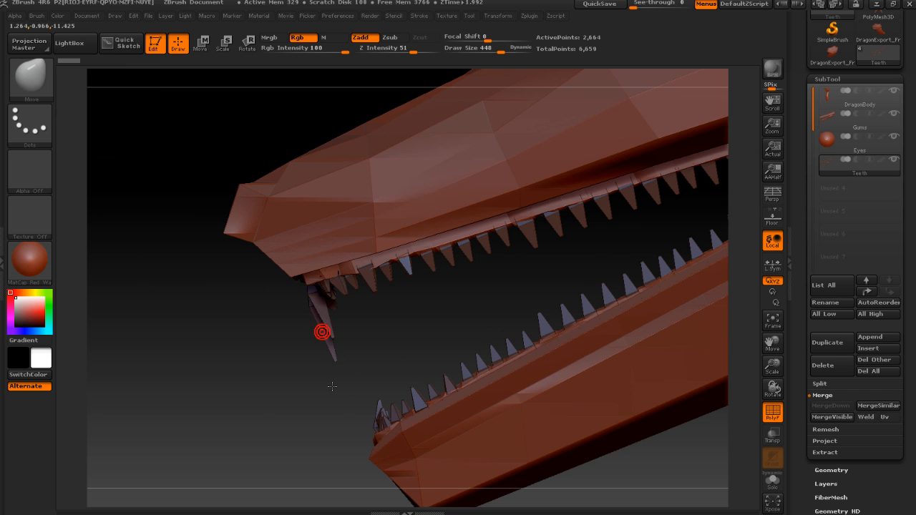
mouse_move(332, 386)
left_mouse_down()
mouse_move(219, 477)
mouse_move(317, 478)
mouse_move(237, 457)
mouse_move(198, 401)
mouse_move(239, 384)
mouse_move(238, 370)
left_mouse_up()
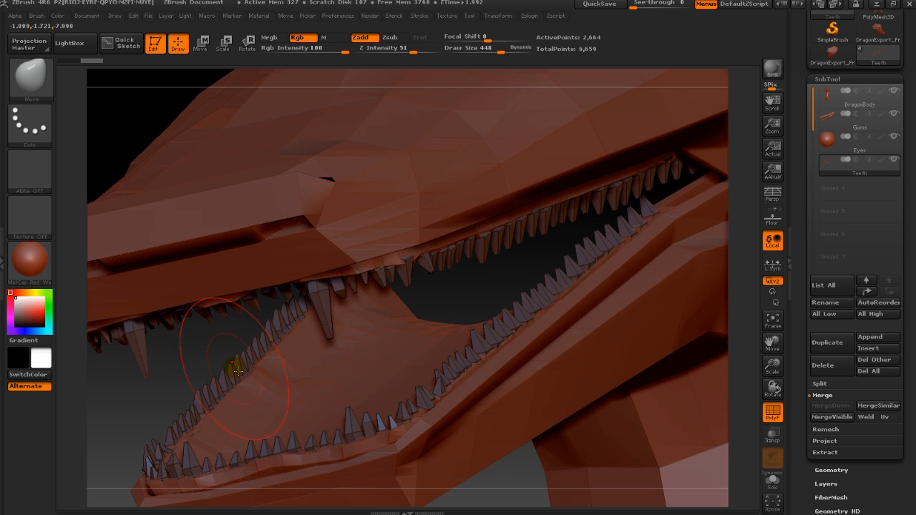
left_click_drag(166, 364, 350, 316, "alt")
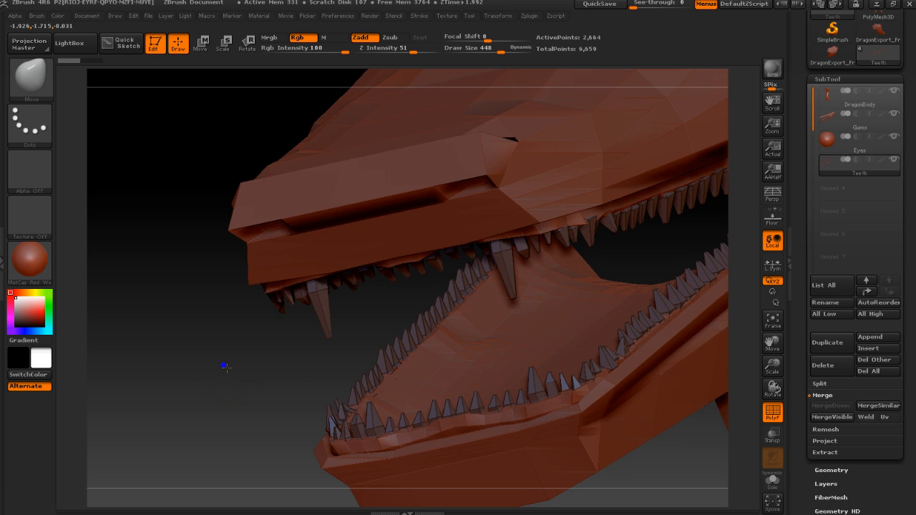
left_click_drag(225, 368, 161, 352, "alt")
left_click_drag(251, 341, 98, 360, "alt")
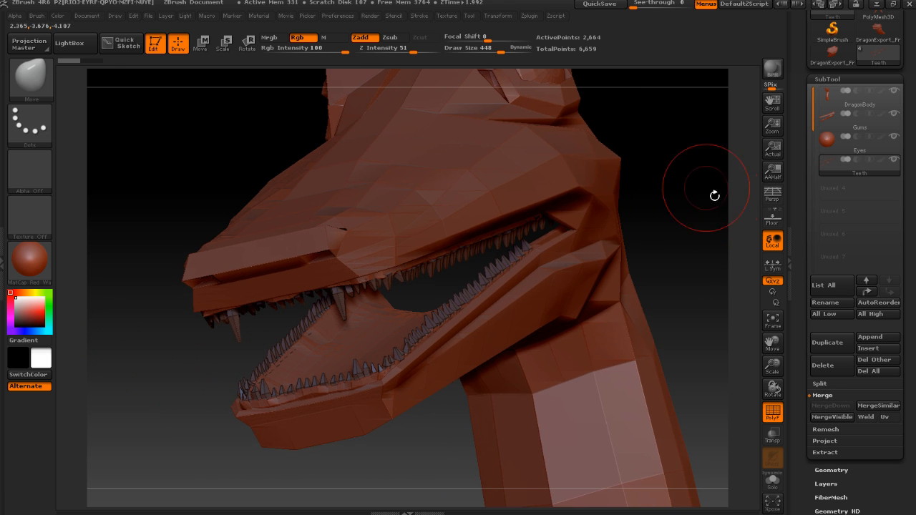
right_click_drag(698, 200, 654, 277)
left_click_drag(646, 280, 642, 250)
right_click_drag(538, 460, 387, 306)
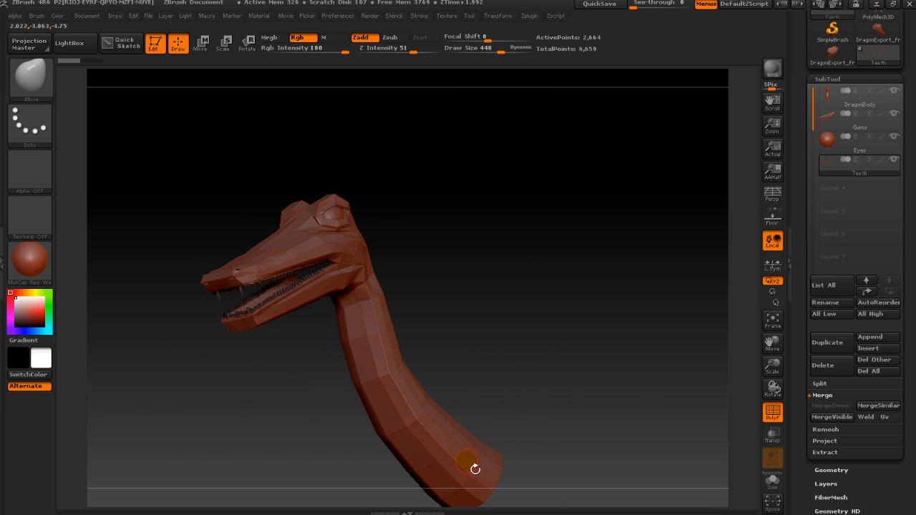
right_click_drag(446, 279, 533, 307, "alt")
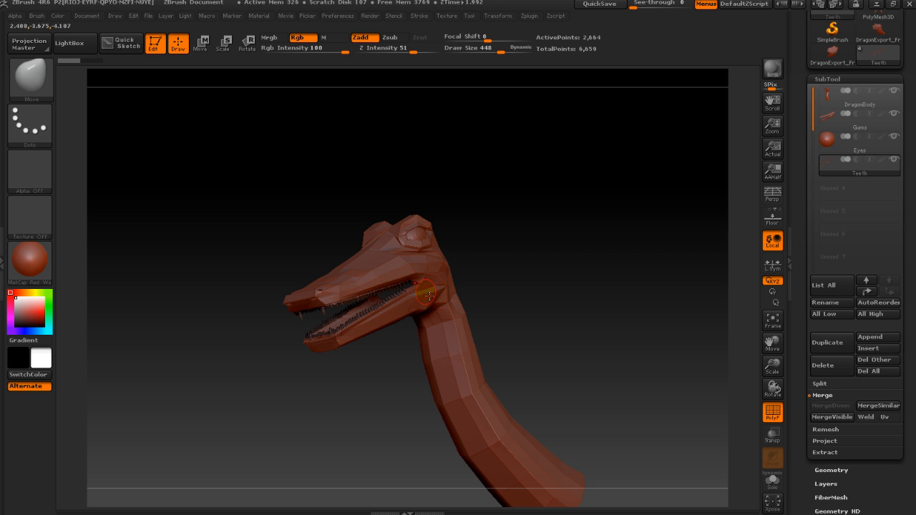
mouse_move(198, 310)
right_mouse_down("ctrl")
mouse_move(671, 317)
mouse_move(690, 307)
right_mouse_up("ctrl")
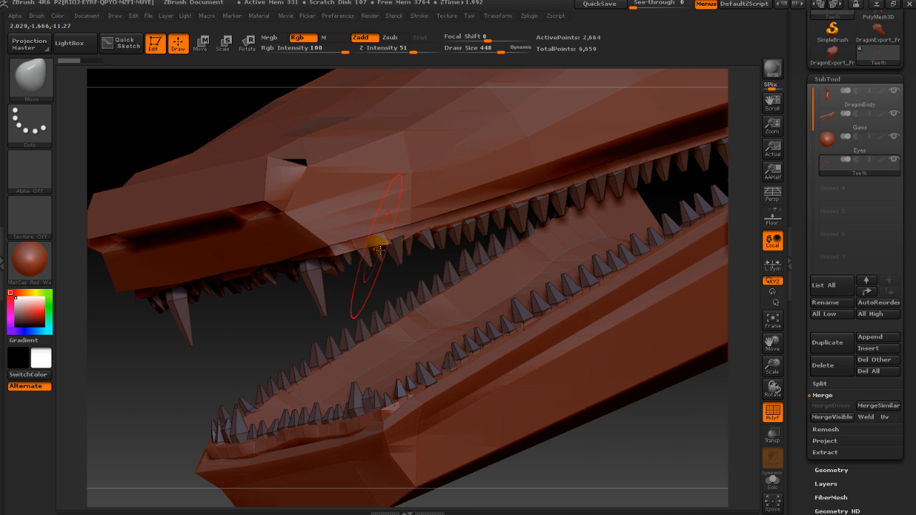
right_click_drag(218, 344, 54, 315, "ctrl")
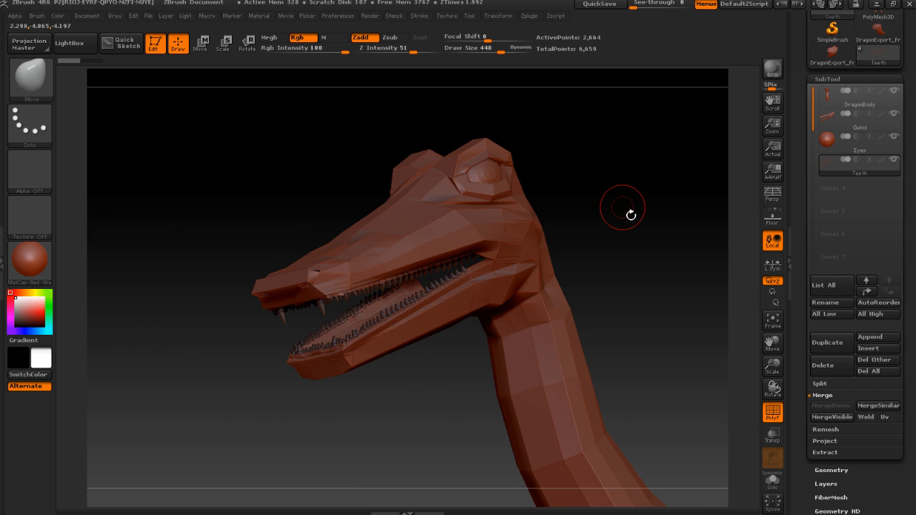
left_click_drag(630, 214, 655, 206)
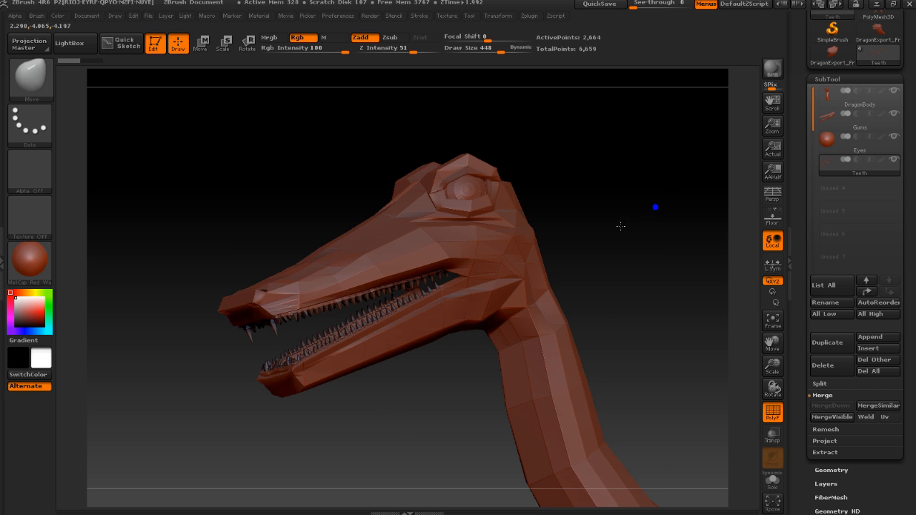
Go through the DragonBody, Gums, Eyes and Teeth subtools to check that each is a separate, correctly named piece
left_click(828, 93)
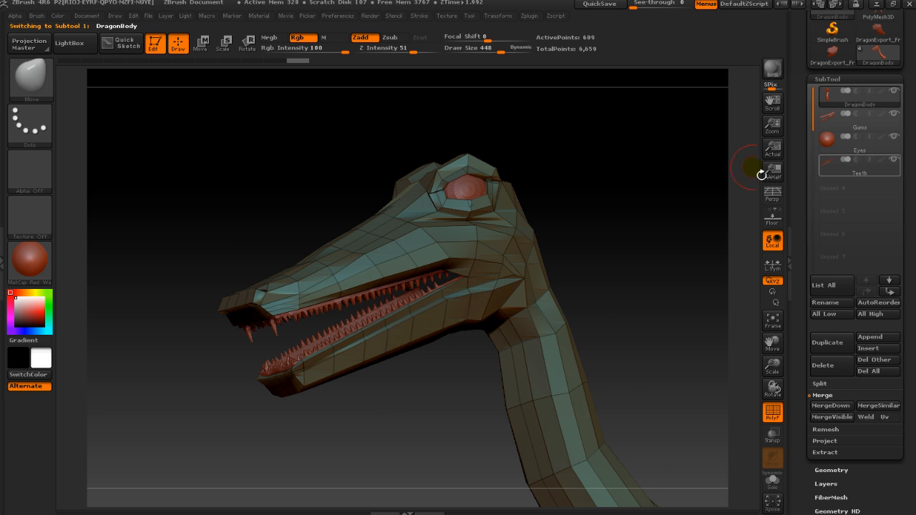
left_click(826, 116)
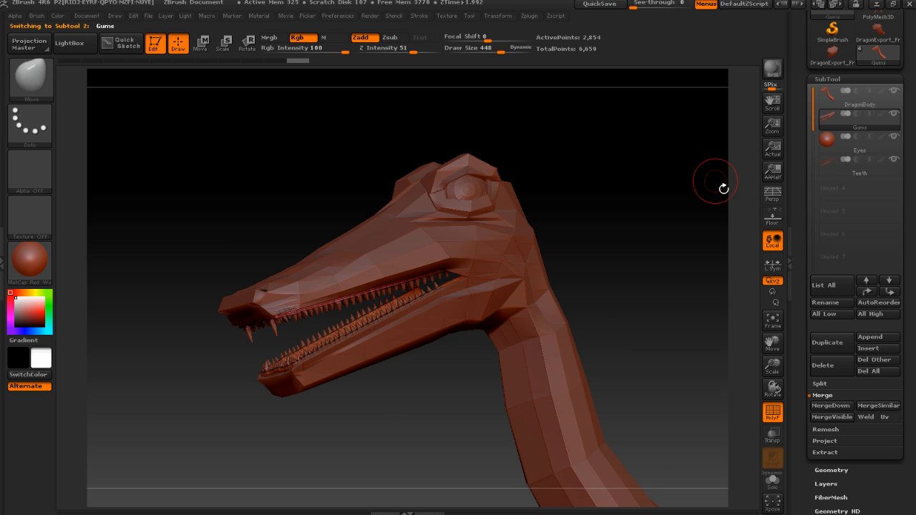
left_click(827, 140)
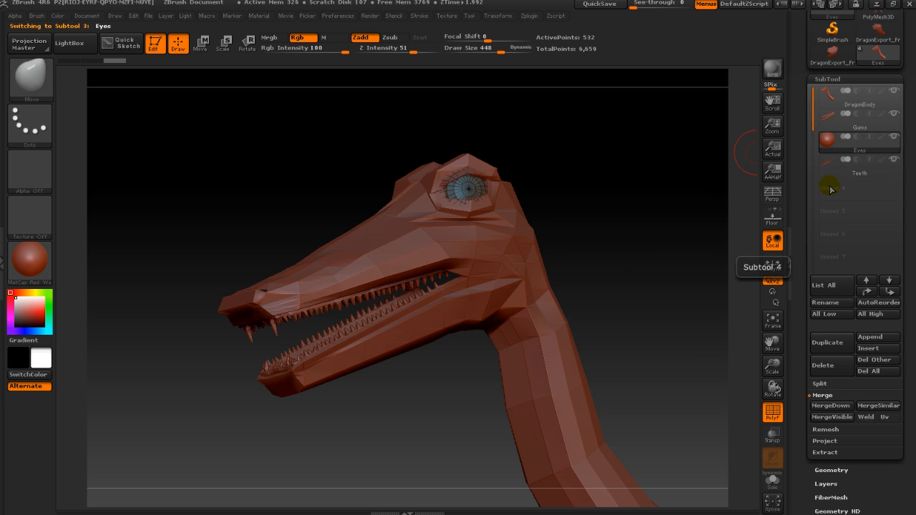
left_click(829, 165)
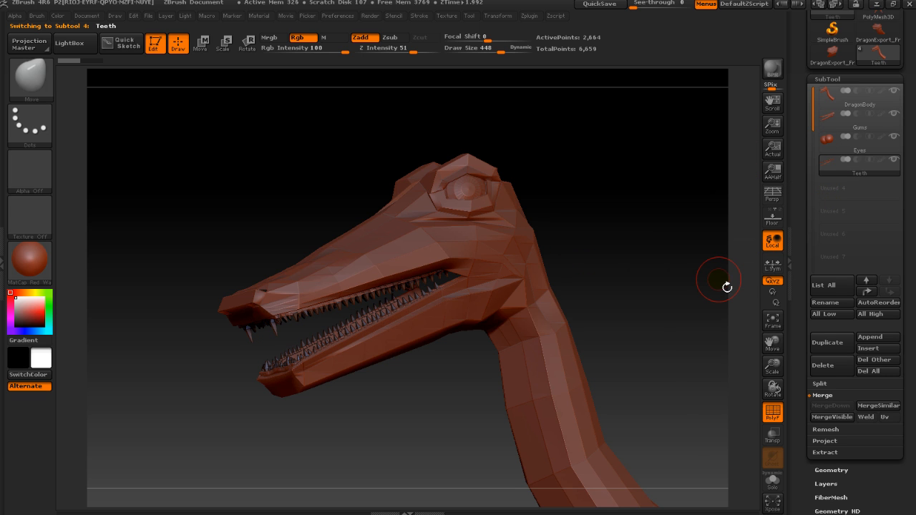
left_click(830, 96)
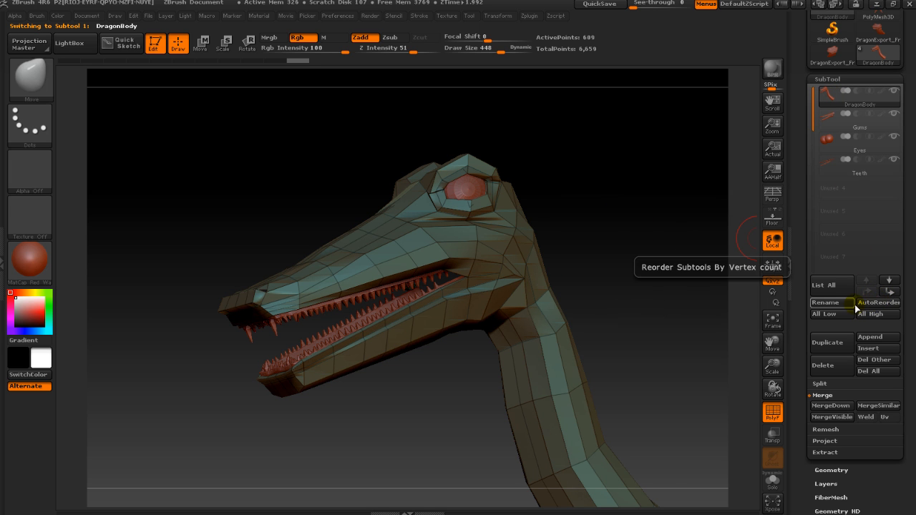
key("Down")
key("Down")
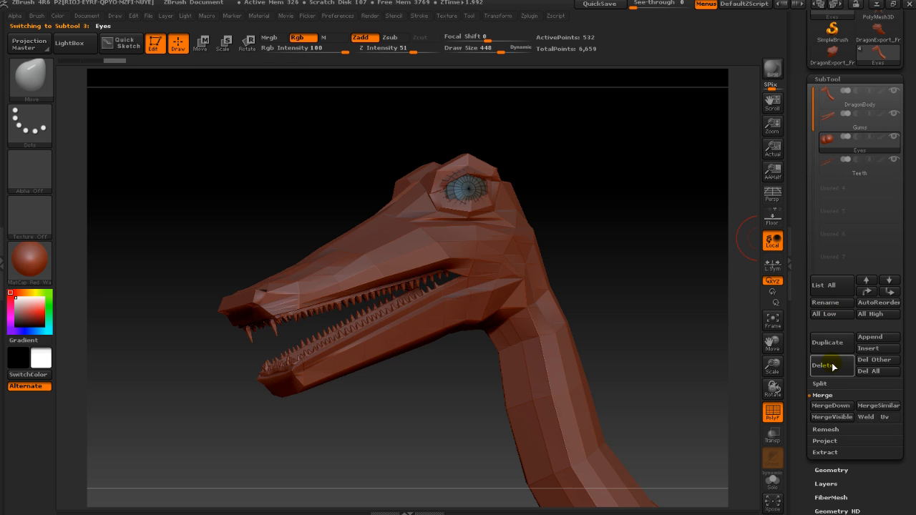
Move the Gums subtool down the subtool order to below Teeth
left_click(831, 106)
left_click(894, 294)
left_click(894, 293)
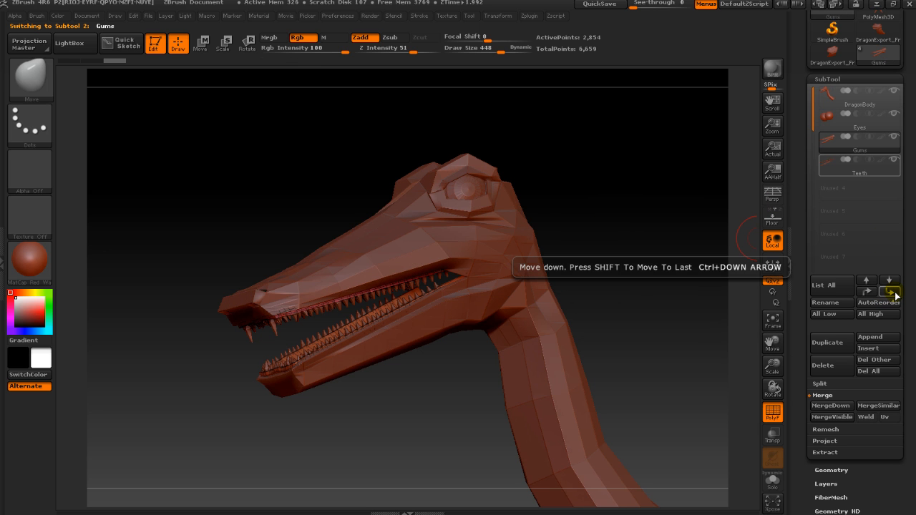
left_click(895, 294)
Move the DragonBody subtool down to the last place in the subtool order, below Gums
left_click(851, 100)
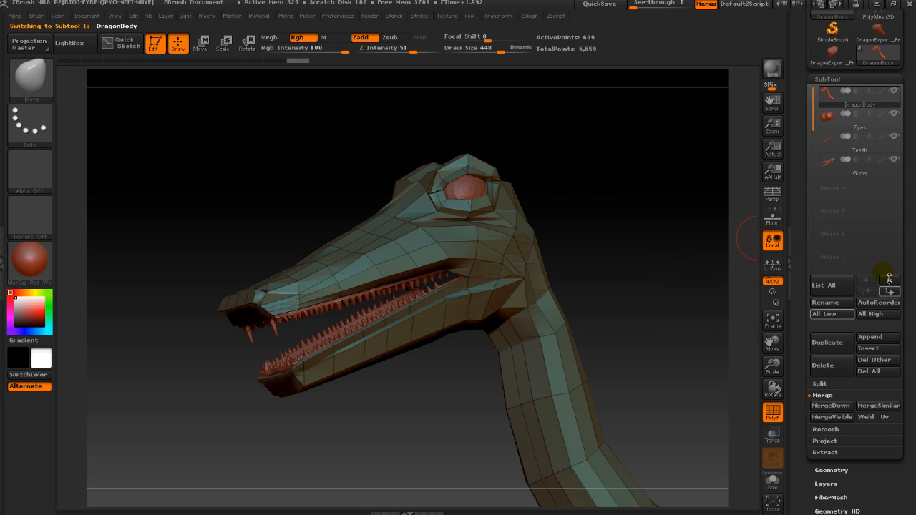
left_click(887, 293)
left_click(887, 294)
left_click(887, 294)
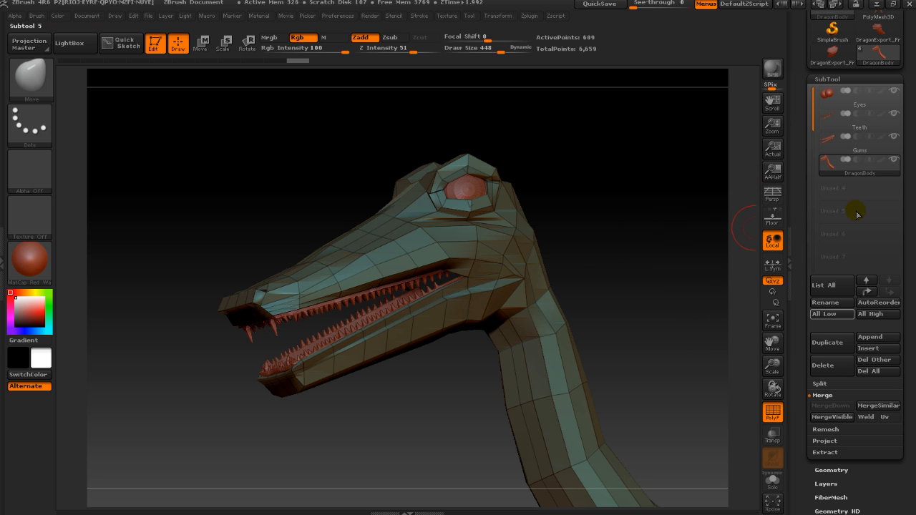
Turn off the PolyFrame display and view the dragon's head and neck without wireframe
left_click_drag(562, 179, 692, 271)
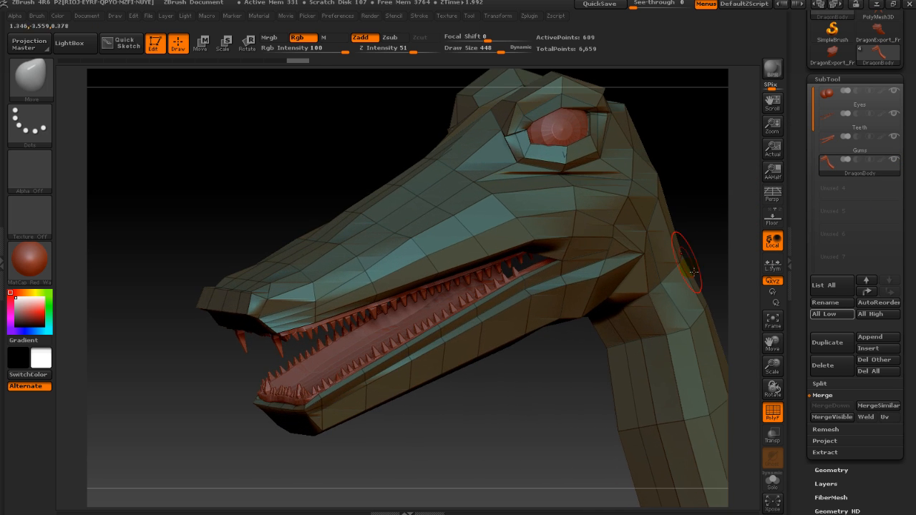
left_click(771, 414)
left_click_drag(556, 379, 635, 236)
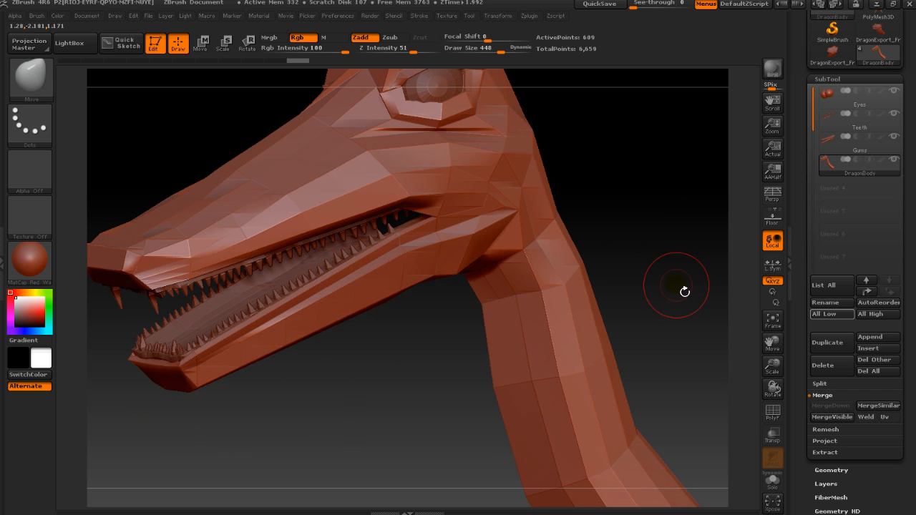
left_click_drag(679, 287, 445, 172)
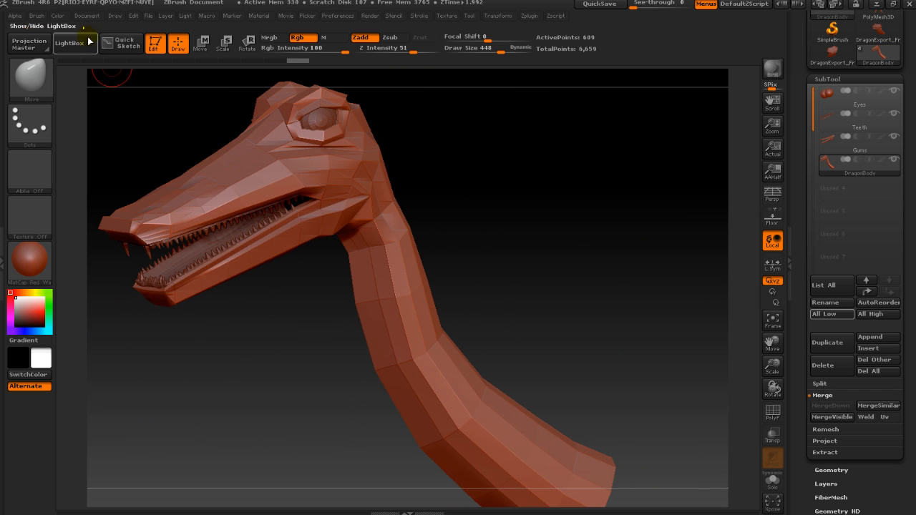
Save the project as Dragon_Startup_001 in the scenes folder as a ZBrush Project and look over the dragon's head
left_click(144, 16)
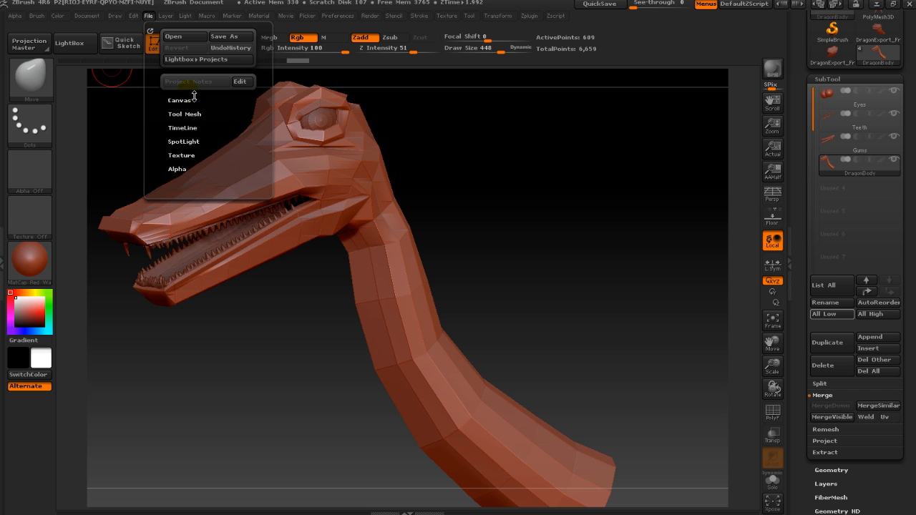
left_click(232, 36)
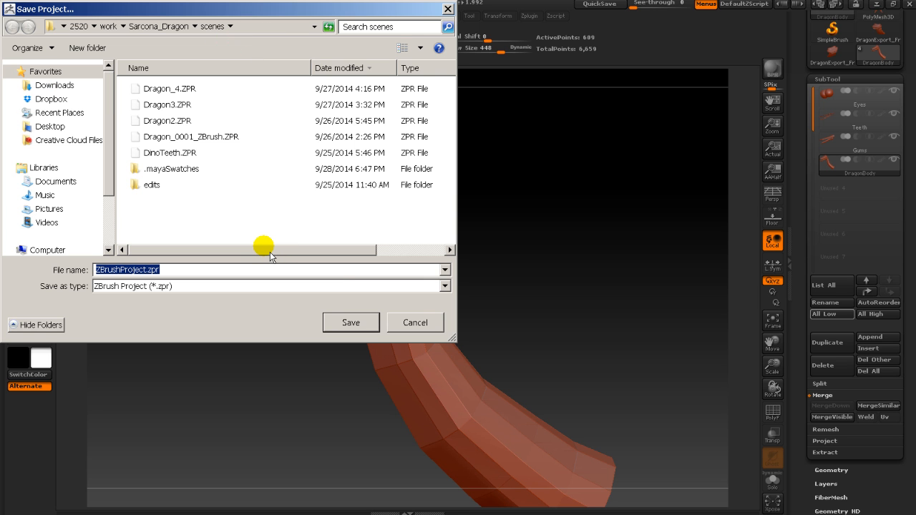
type("Dragon_Startup_001")
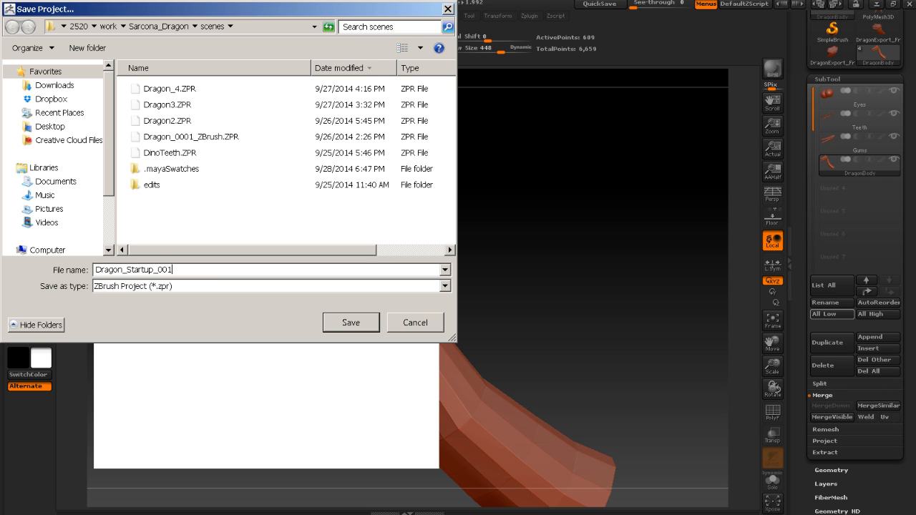
key("Return")
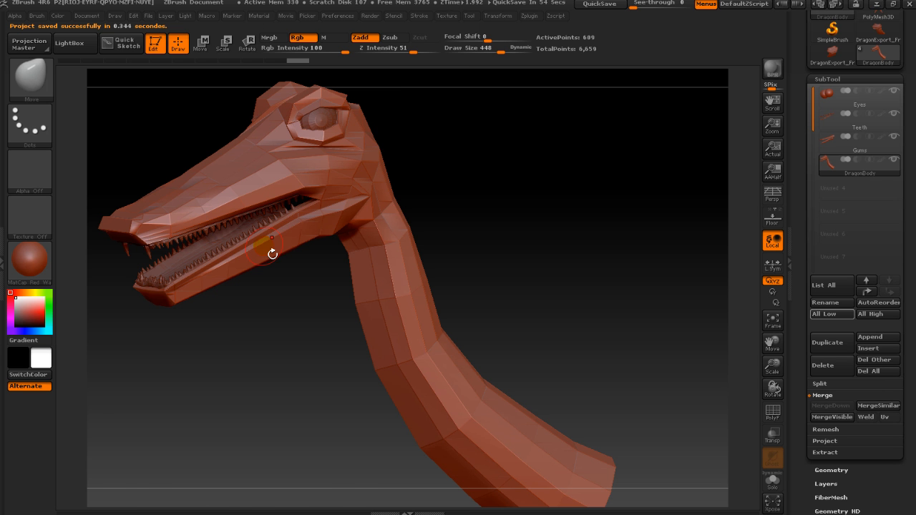
right_click_drag(514, 233, 554, 276, "alt")
left_click_drag(551, 272, 540, 259)
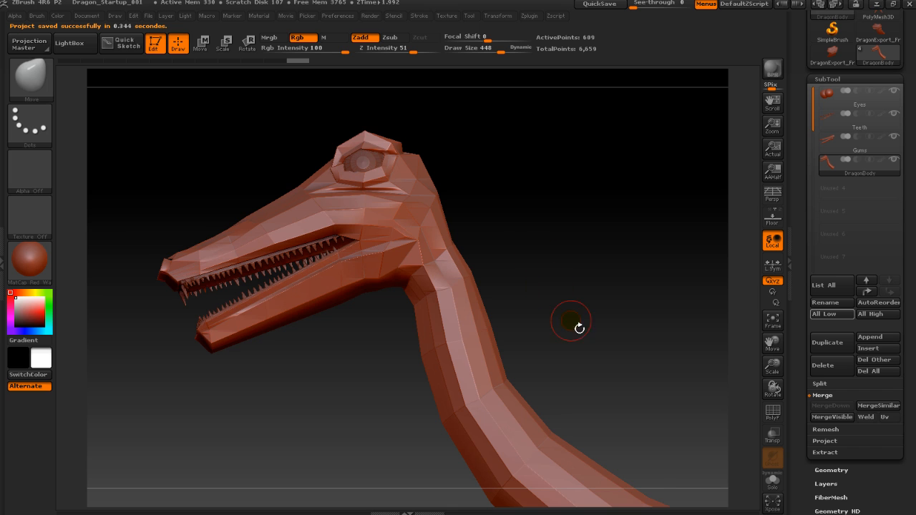
Try reshaping the upper neck using the Move brush at draw size 972, and undo the stroke
right_click_drag(568, 321, 518, 243, "alt")
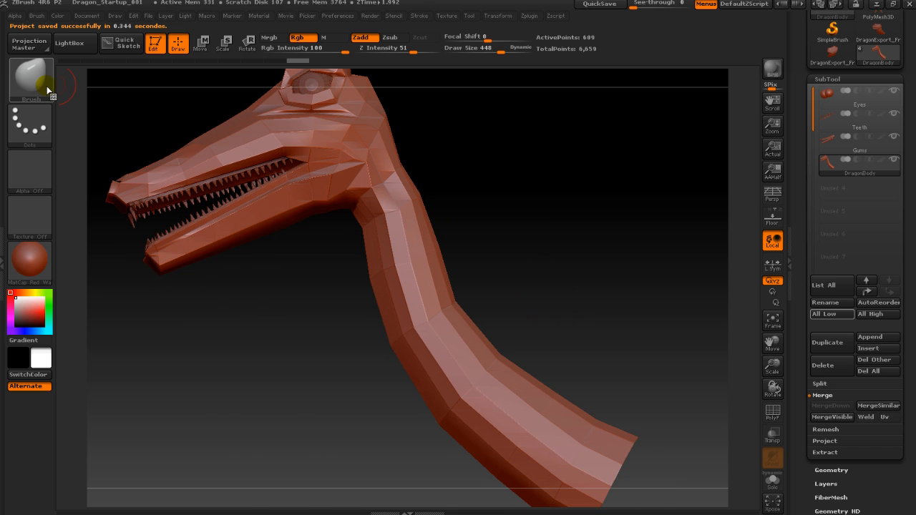
mouse_move(501, 224)
left_mouse_down()
mouse_move(491, 259)
mouse_move(449, 268)
mouse_move(473, 271)
left_mouse_up()
key("s")
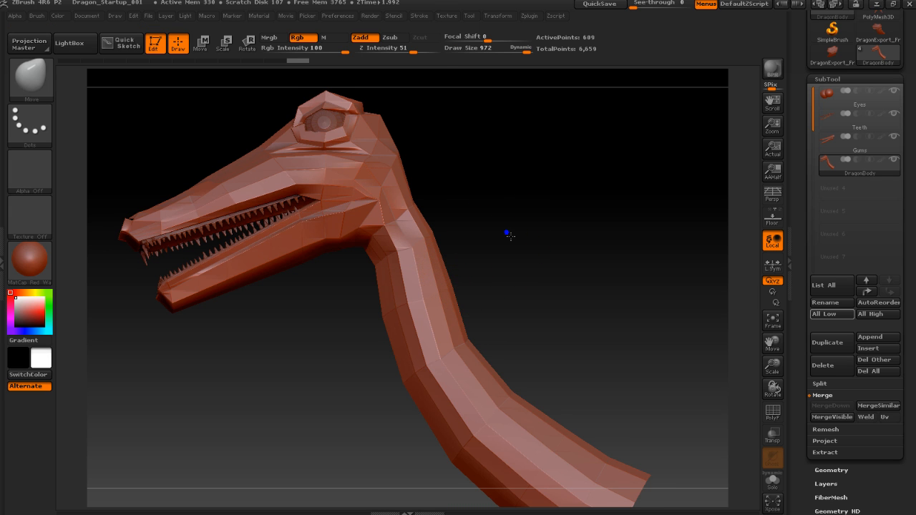
right_click_drag(507, 232, 528, 223, "alt")
left_click_drag(435, 254, 433, 255)
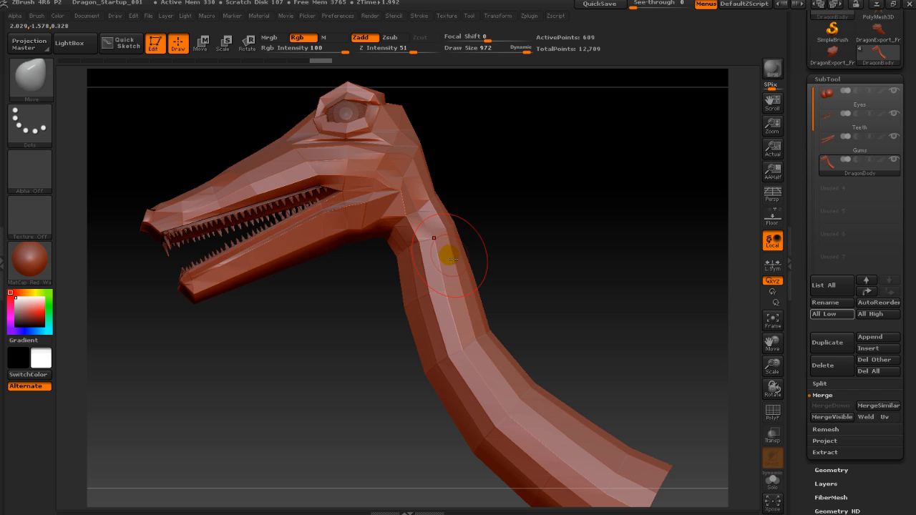
key("ctrl+z")
Set the Move brush's draw size to 140 and try adjusting the outline of the dragon's neck
key("s")
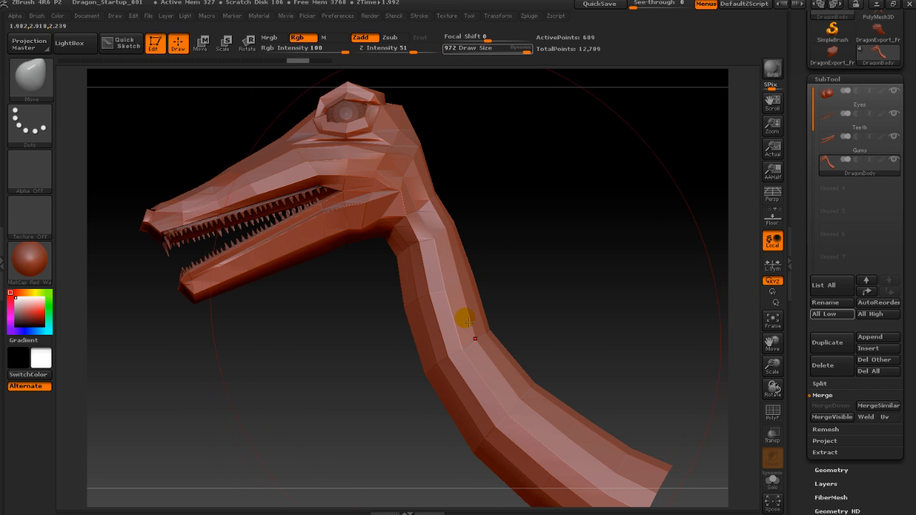
key("s")
key("s")
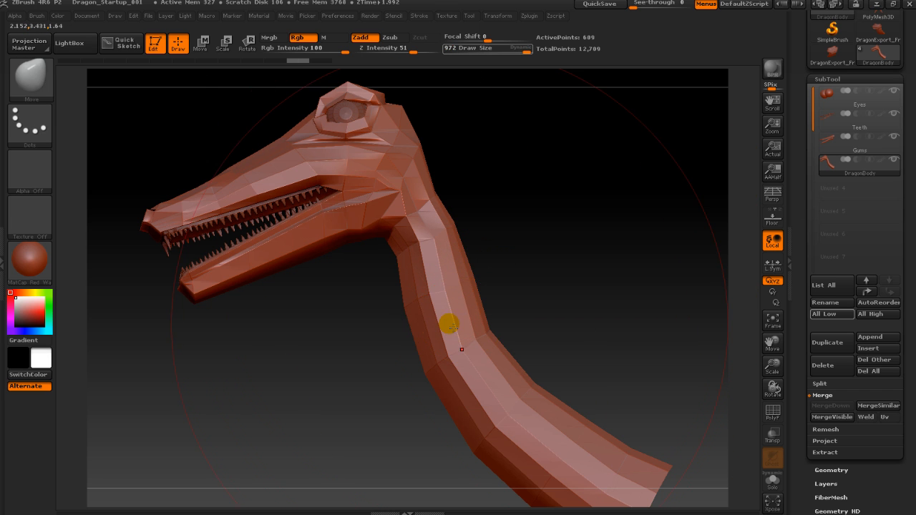
key("s")
mouse_move(448, 327)
left_mouse_down()
mouse_move(409, 324)
mouse_move(407, 340)
left_mouse_up()
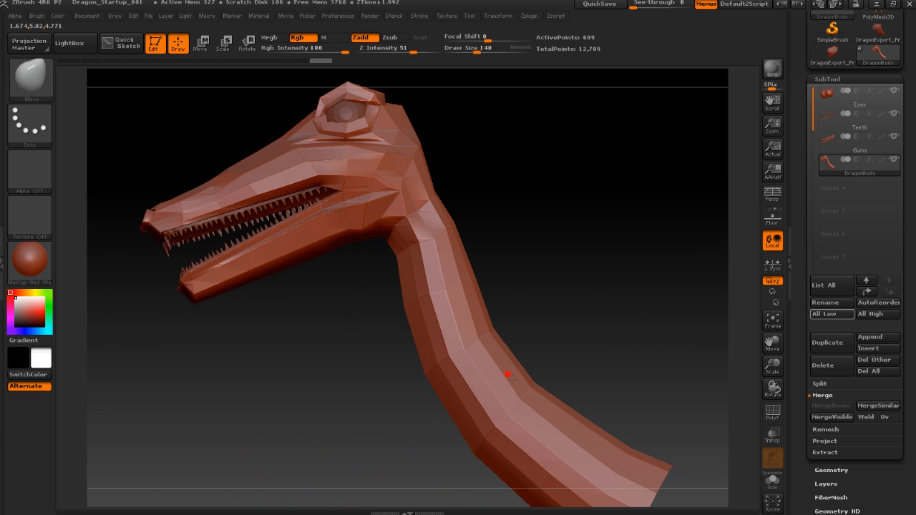
left_click_drag(579, 282, 567, 274)
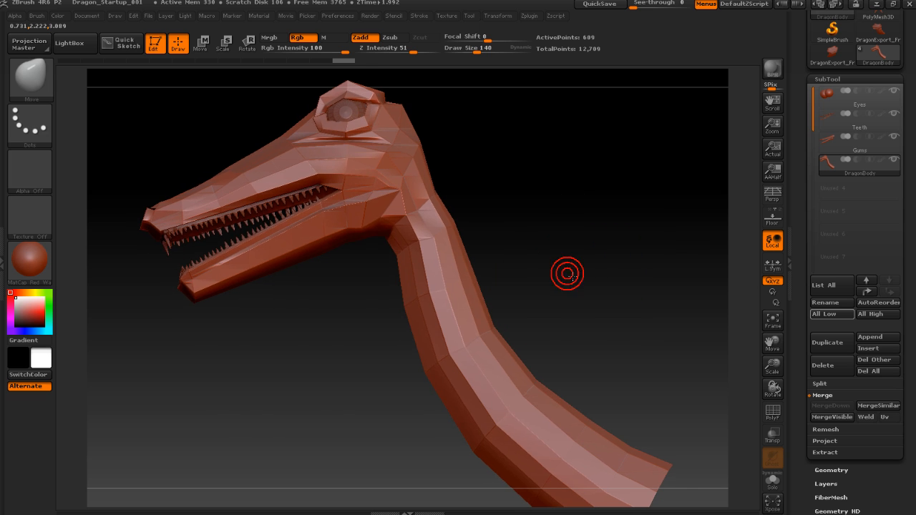
Try pulling one side of the neck outward from the back view and undo the asymmetrical change
left_click_drag(593, 231, 545, 254)
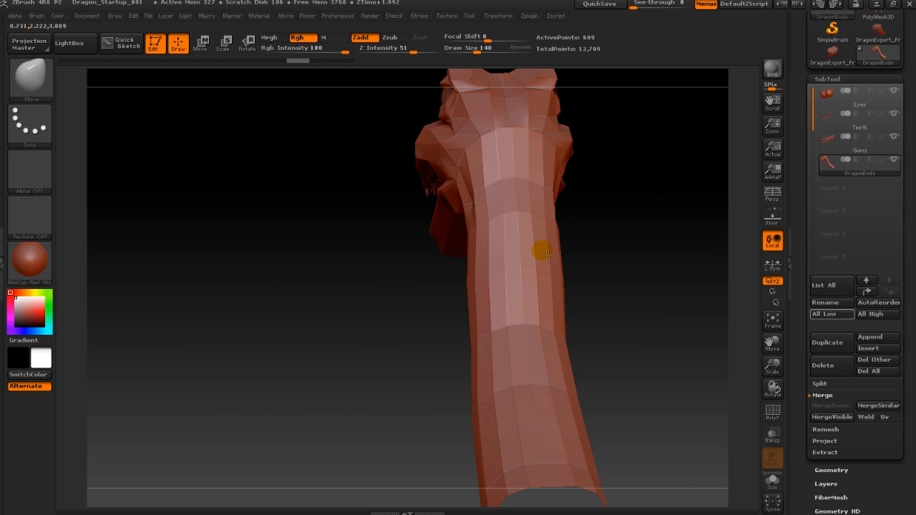
mouse_move(491, 312)
left_mouse_down()
mouse_move(441, 266)
mouse_move(423, 329)
mouse_move(452, 308)
left_mouse_up()
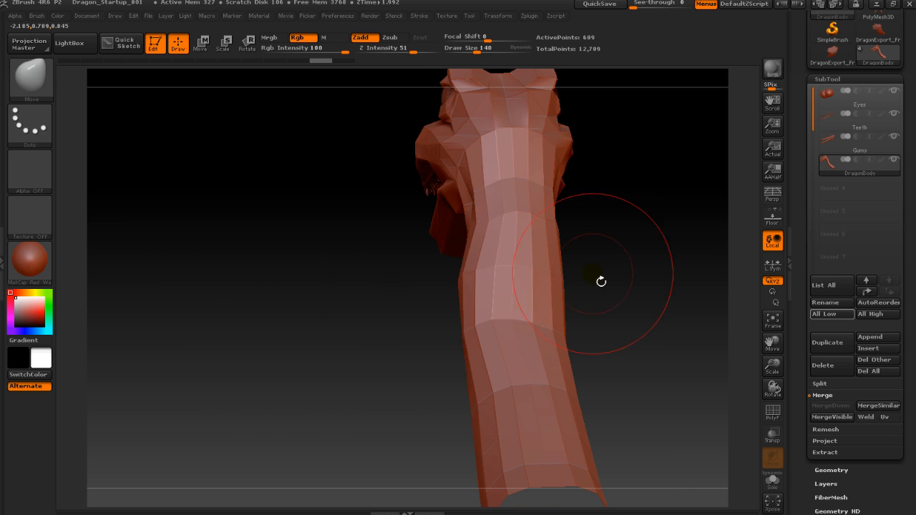
key("ctrl+z")
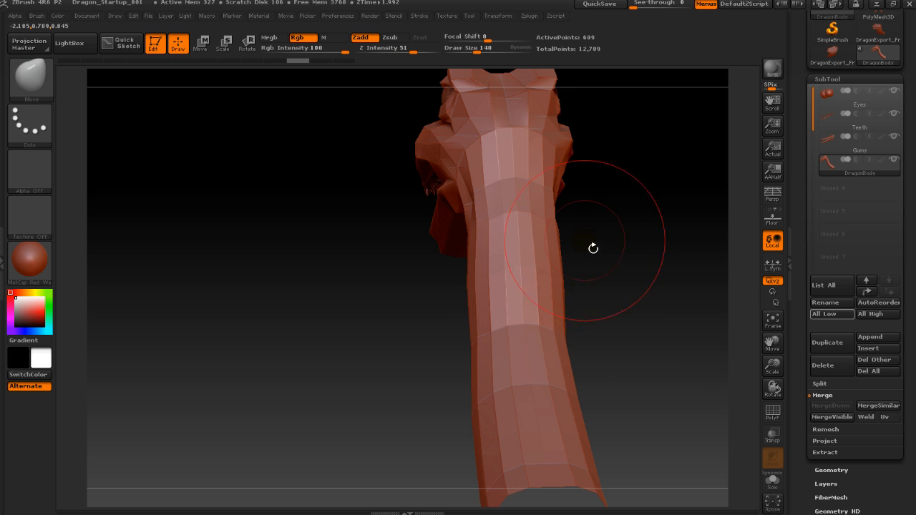
Activate symmetry across the X axis for sculpting the DragonBody subtool
left_click(514, 15)
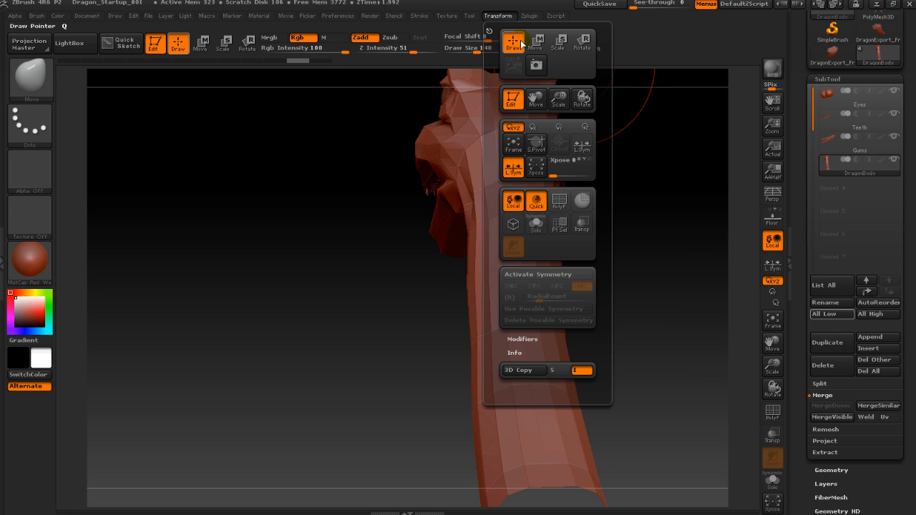
left_click(539, 275)
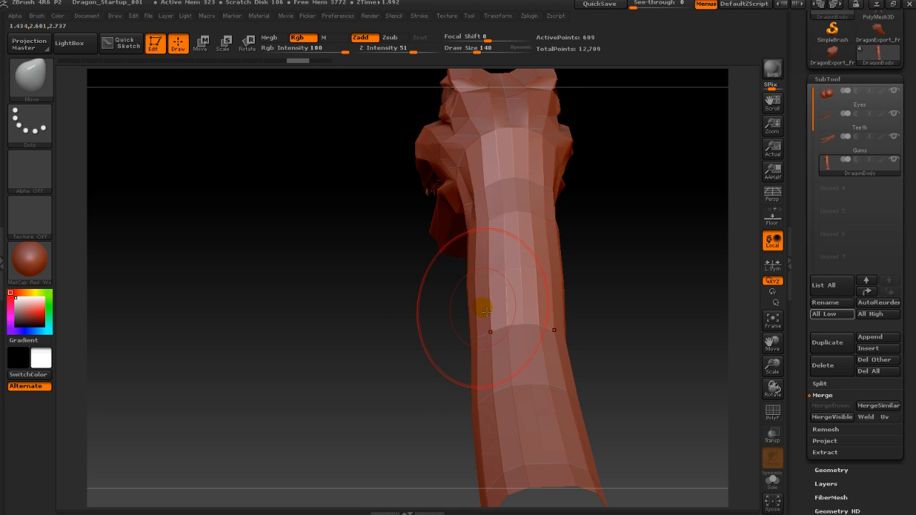
left_click(511, 17)
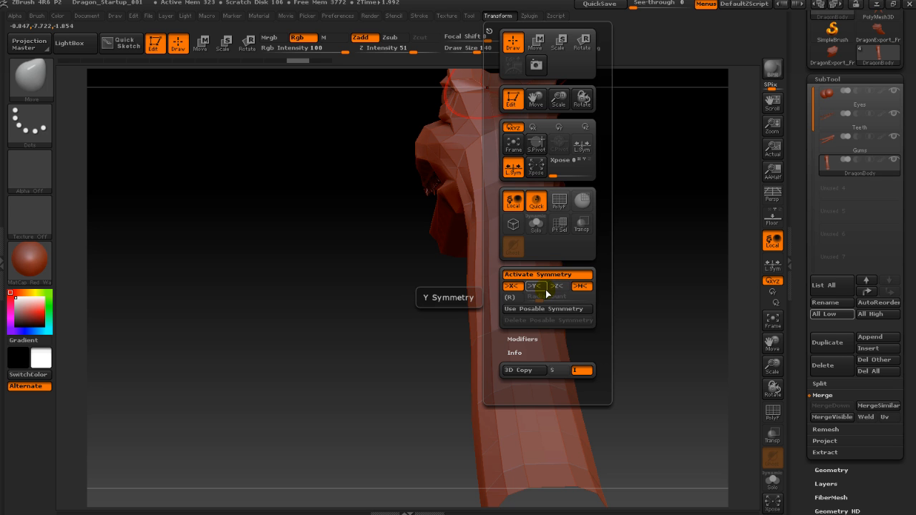
Smooth the side silhouette of the neck along its back and throat edges with the Move brush at draw size 140
left_click_drag(314, 312, 365, 316)
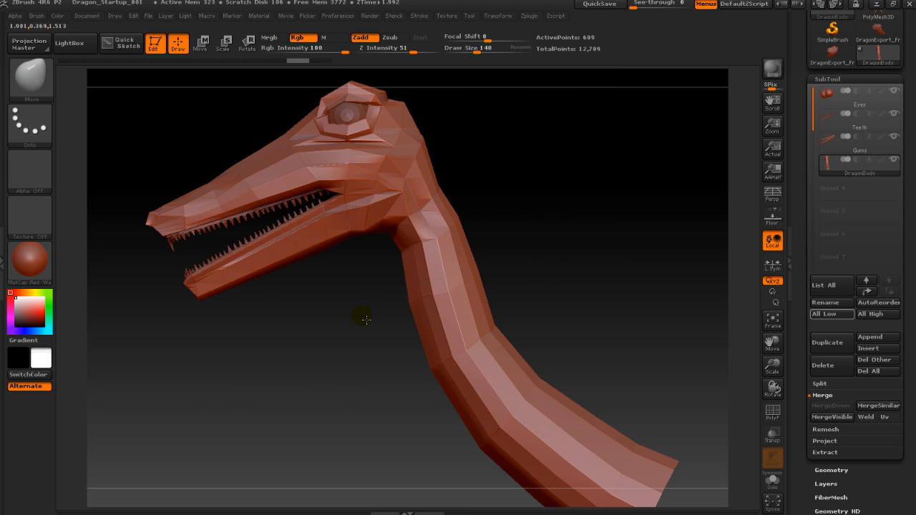
mouse_move(486, 351)
left_mouse_down()
mouse_move(464, 322)
mouse_move(482, 331)
left_mouse_up()
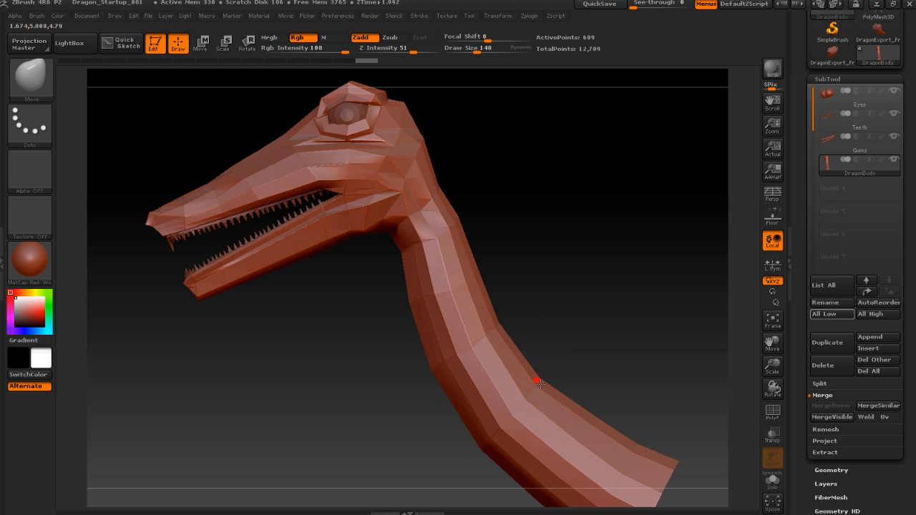
left_click_drag(490, 392, 474, 418)
left_click_drag(493, 319, 499, 319)
left_click_drag(485, 272, 487, 271)
left_click_drag(477, 261, 480, 260)
left_click_drag(417, 247, 413, 250)
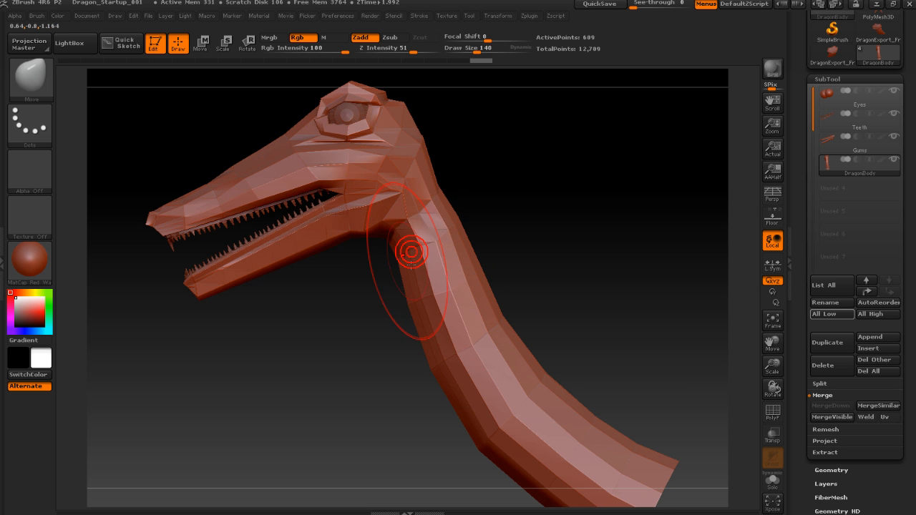
Set the Move brush's draw size to 80 and pull the throat below the jaw downward to fill the corner with the neck
mouse_move(348, 317)
left_mouse_down("alt")
mouse_move(356, 324)
mouse_move(334, 331)
mouse_move(361, 304)
left_mouse_up("alt")
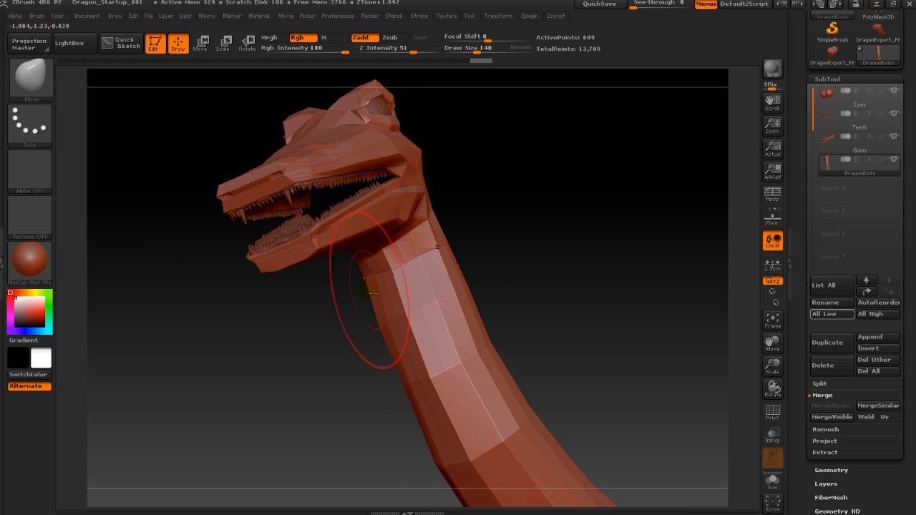
key("s")
mouse_move(397, 276)
left_mouse_down()
mouse_move(384, 273)
mouse_move(392, 260)
left_mouse_up()
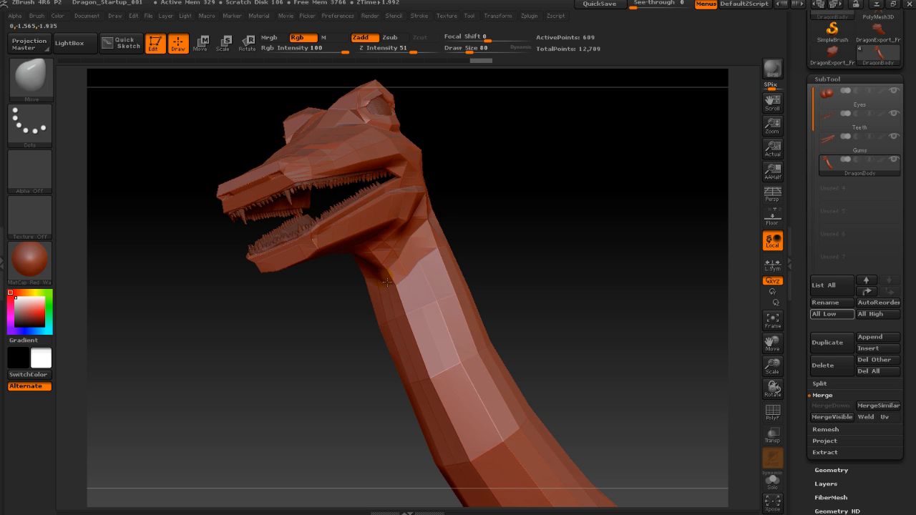
left_click_drag(575, 264, 461, 305)
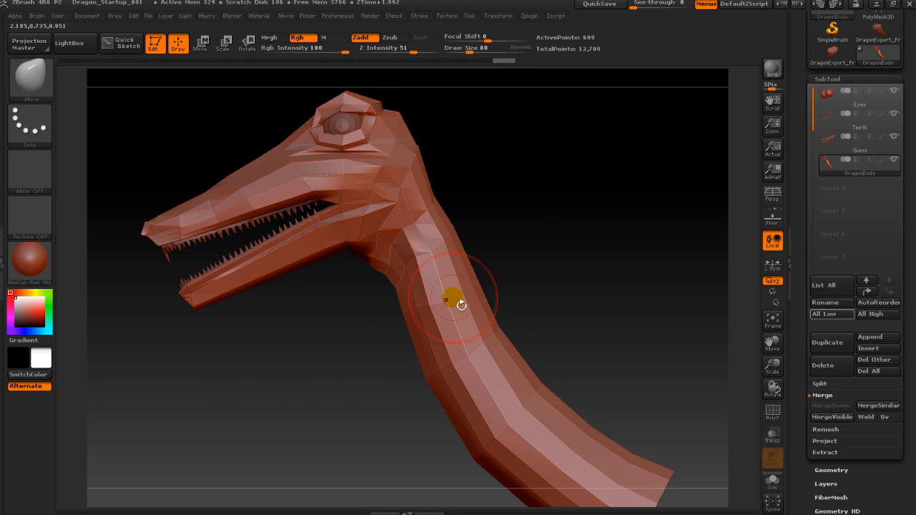
left_click_drag(387, 310, 388, 311)
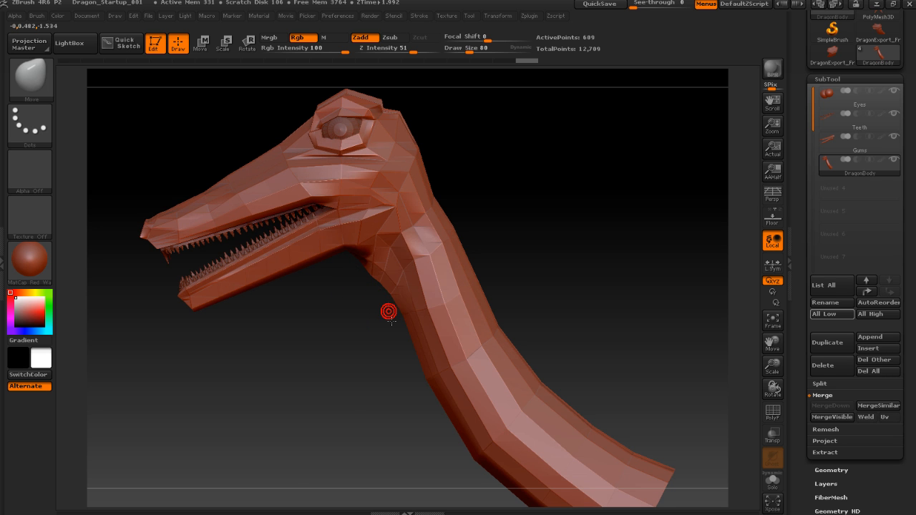
left_click_drag(362, 342, 355, 318)
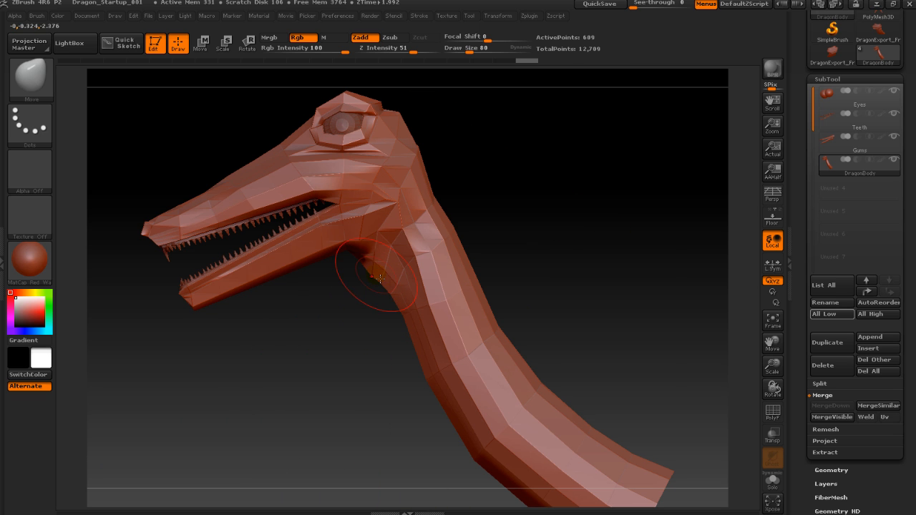
left_click_drag(349, 259, 347, 286)
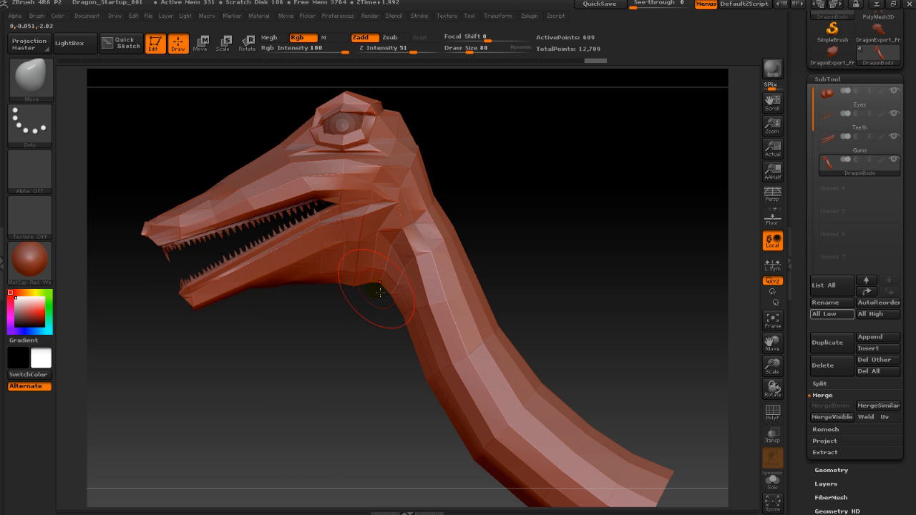
mouse_move(378, 306)
left_mouse_down()
mouse_move(387, 311)
mouse_move(372, 308)
left_mouse_up()
Reduce the Move brush to draw size 19, raise it to 49, and refine the transition from throat to neck
key("s")
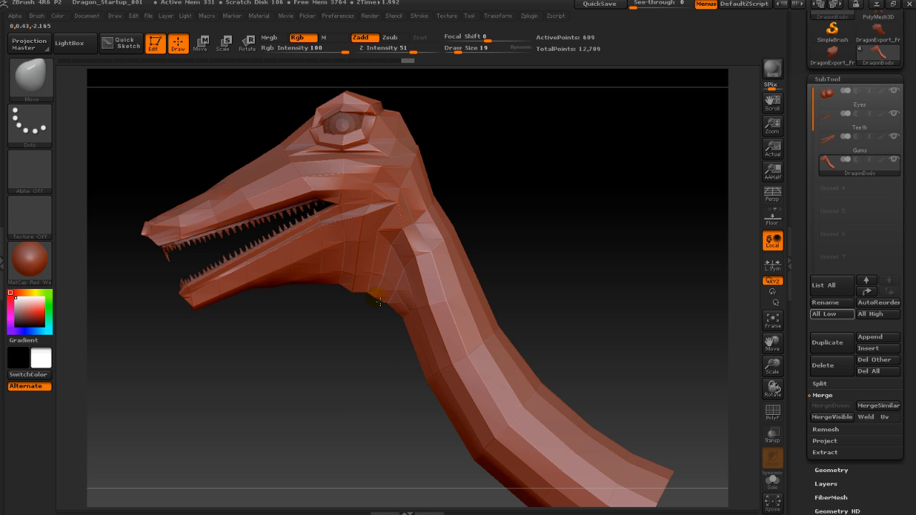
left_click_drag(398, 296, 407, 296)
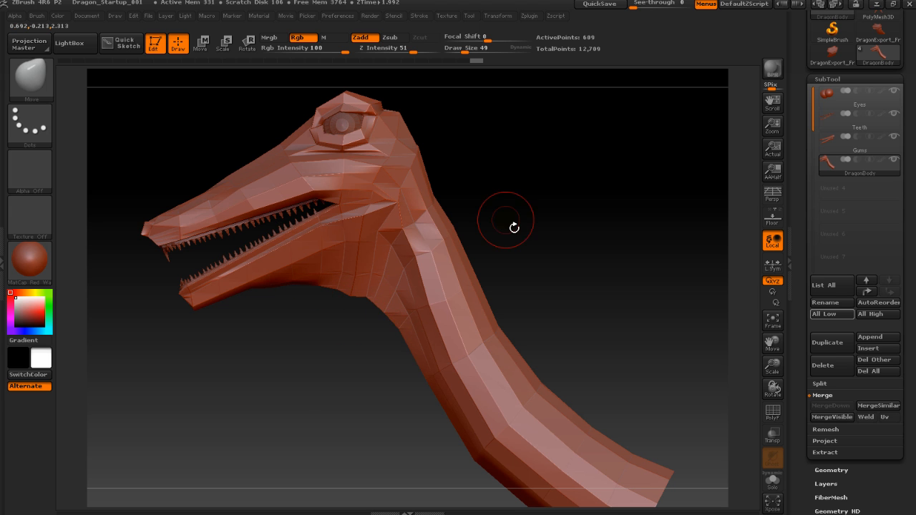
left_click_drag(510, 205, 540, 266, "alt")
left_click_drag(501, 227, 590, 207)
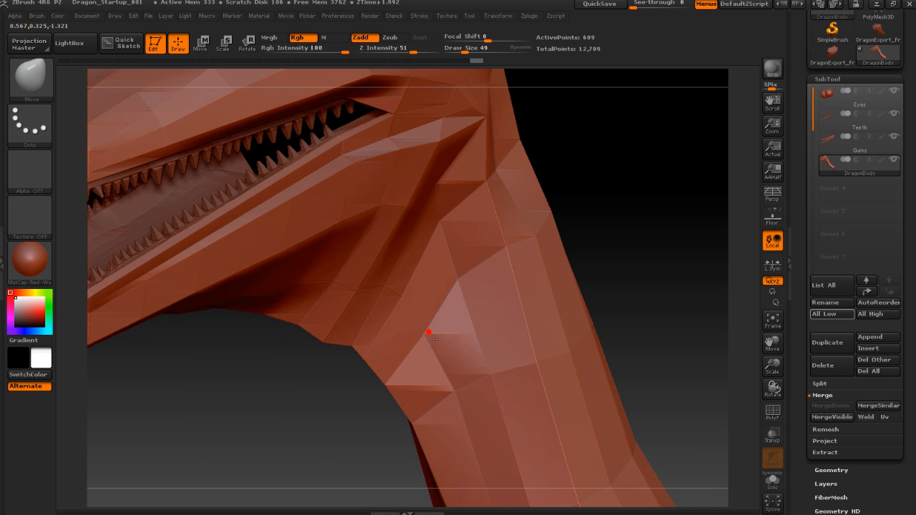
Shape the throat and the folds under the jaw symmetrically from the front and below with the Move brush at draw size 49
left_click_drag(615, 306, 569, 279)
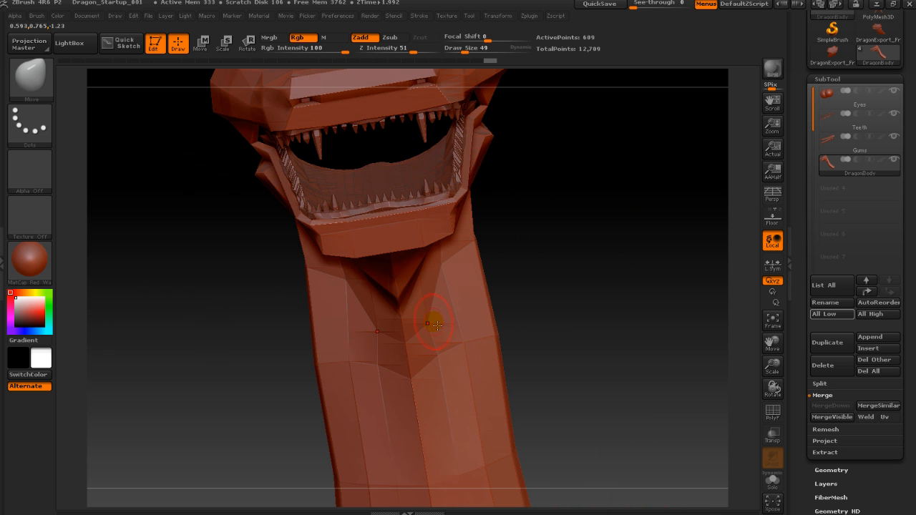
right_click(540, 273)
right_click_drag(557, 226, 569, 204, "alt")
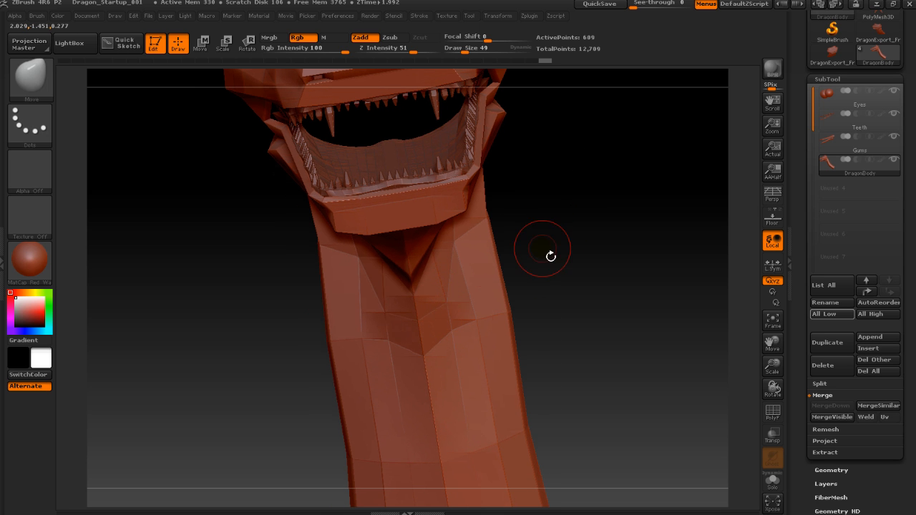
left_click_drag(550, 255, 438, 250)
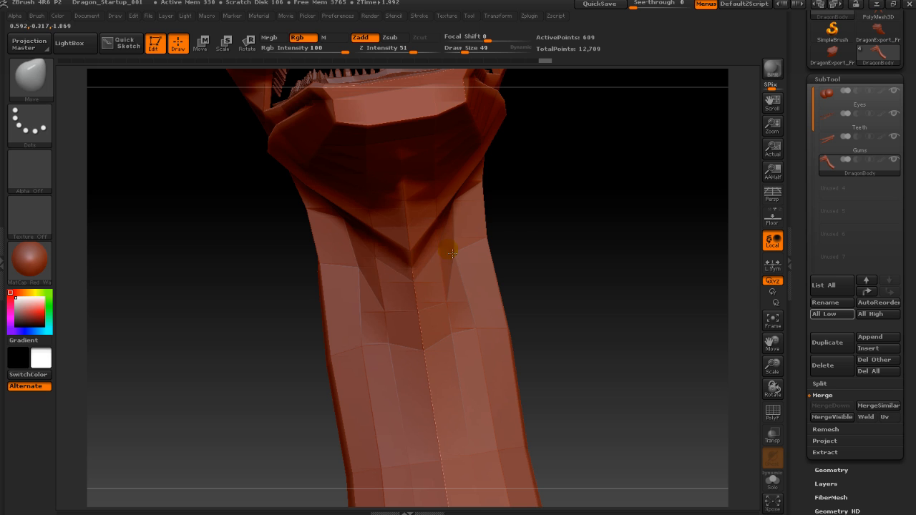
left_click_drag(533, 227, 533, 180)
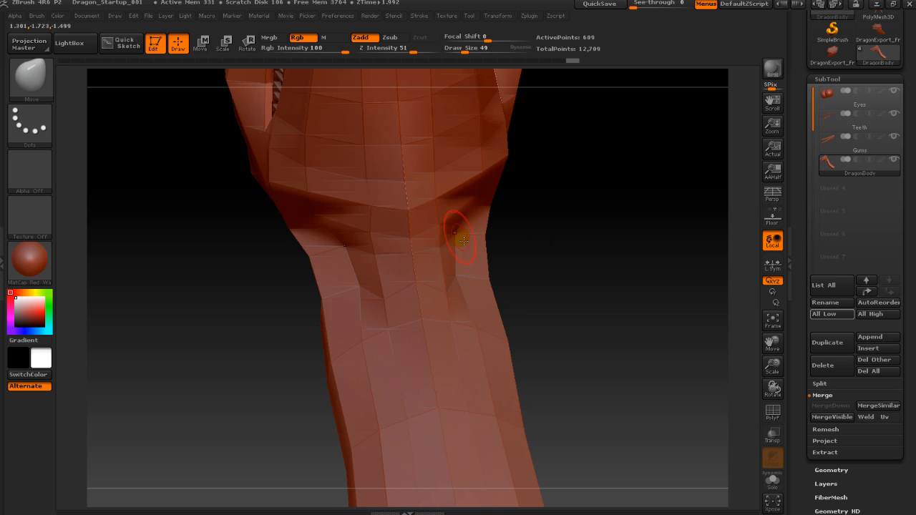
left_click_drag(593, 223, 597, 231)
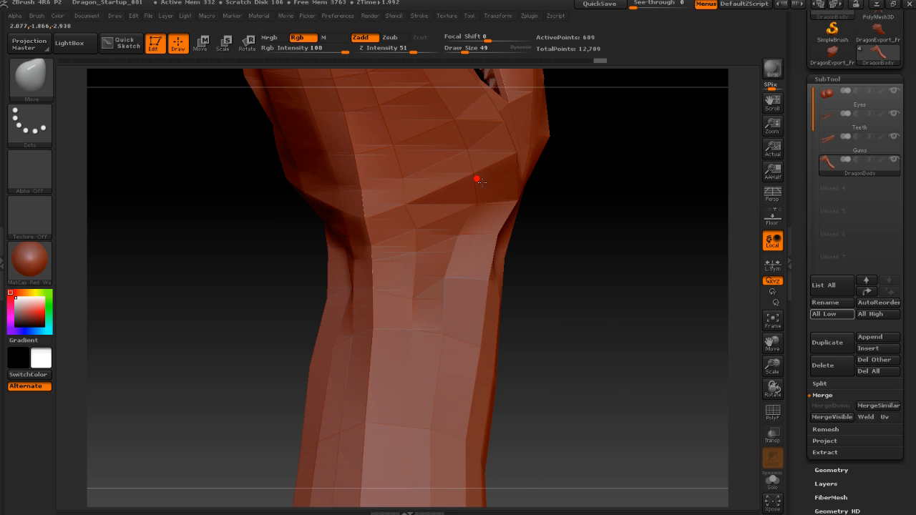
Examine the throat, jaw and face of the dragon from several angles
left_click_drag(636, 209, 405, 193)
left_click_drag(403, 339, 369, 422)
left_click_drag(315, 263, 364, 248)
left_click_drag(222, 138, 206, 98)
right_click_drag(322, 348, 308, 377, "alt")
left_click_drag(299, 373, 351, 300)
left_click_drag(363, 247, 362, 164, "alt")
left_click_drag(252, 108, 303, 171, "alt")
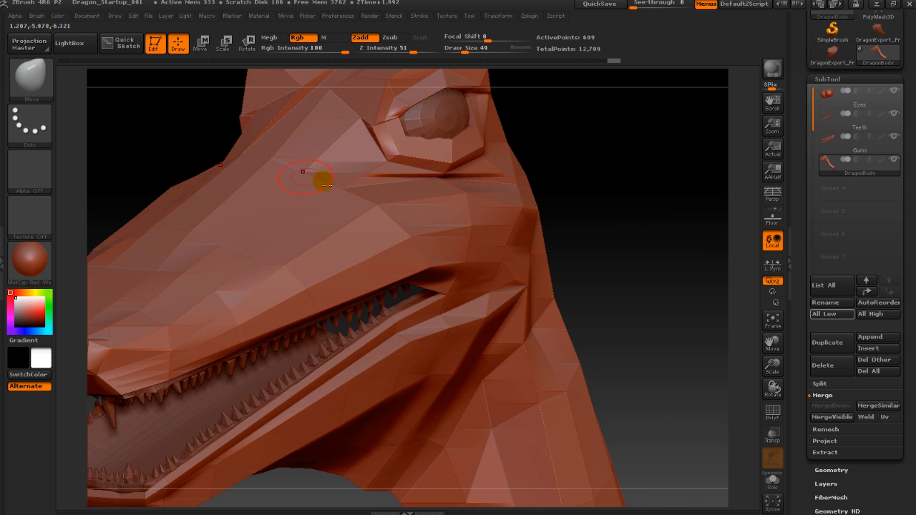
Set the Move brush's draw size to 130 and pull the jaw hinge behind the mouth corner back toward the neck
key("s")
left_click_drag(527, 258, 534, 258)
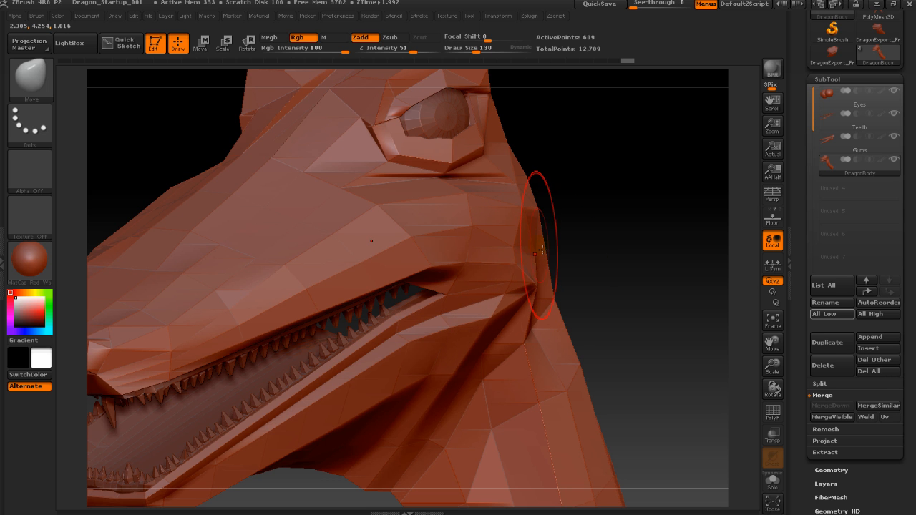
left_click_drag(695, 249, 621, 253)
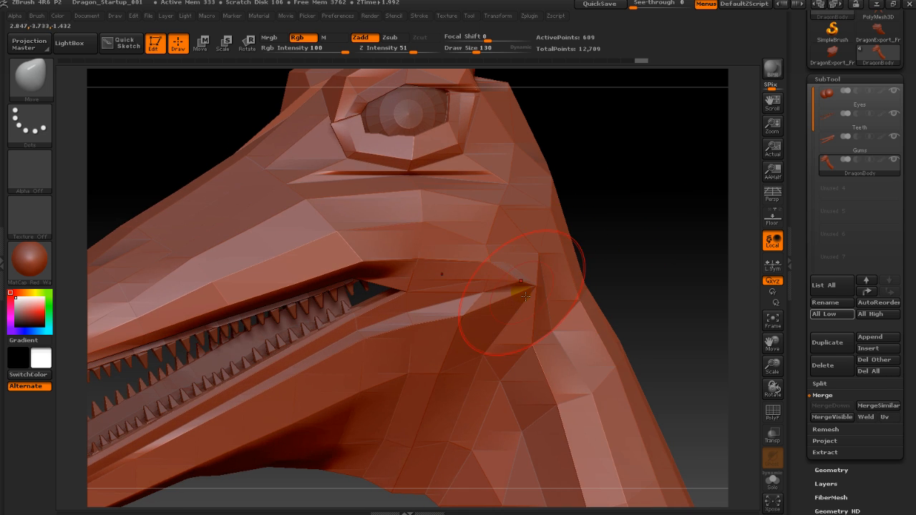
left_click_drag(528, 292, 525, 282)
mouse_move(506, 321)
left_mouse_down()
mouse_move(516, 324)
mouse_move(486, 347)
left_mouse_up()
Set the Move brush's draw size to 55 and toggle the PolyFrame display on and off to check the jaw topology
key("s")
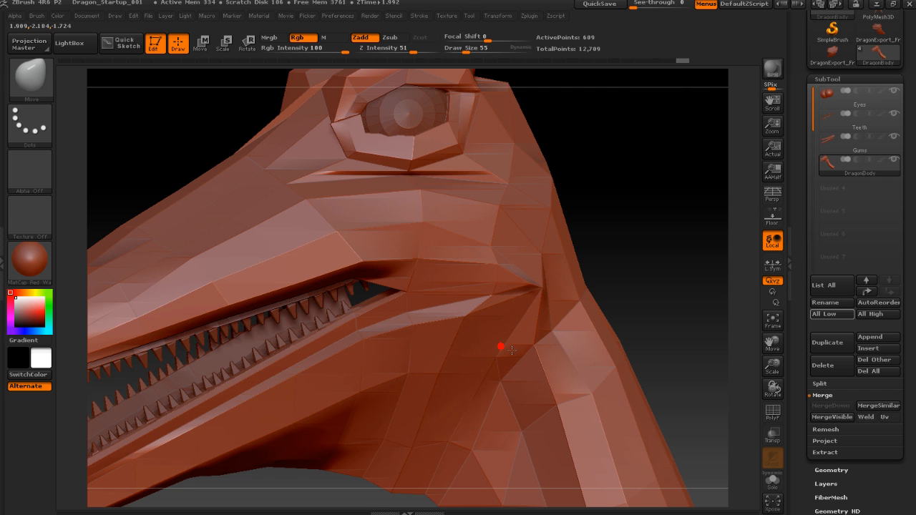
left_click(775, 412)
left_click(775, 412)
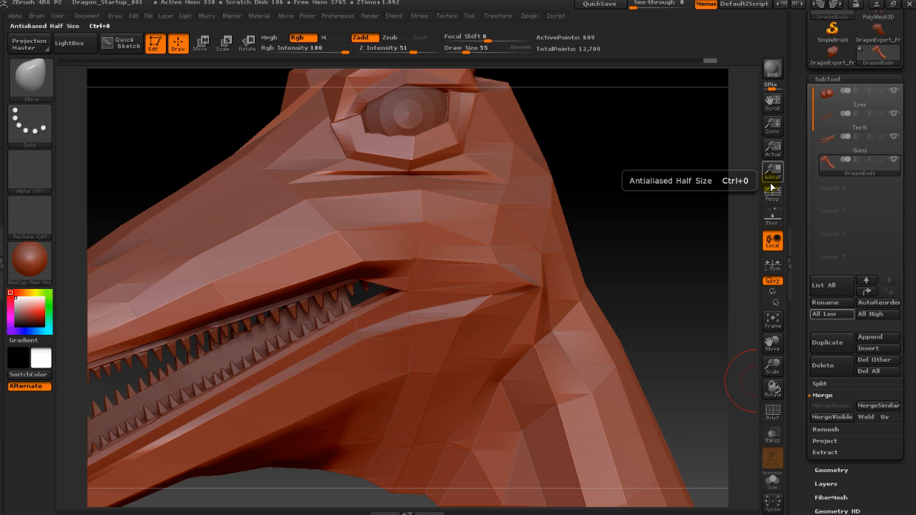
Turn on the PolyFrame display and try pulling the neck edge behind the jaw hinge forward over the jaw
key("f")
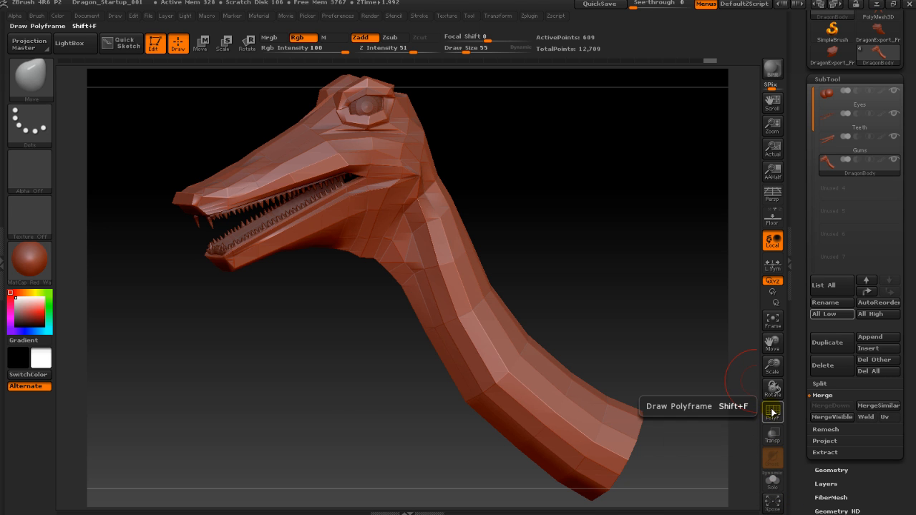
left_click(772, 412)
right_click_drag(506, 186, 621, 272, "alt")
right_click_drag(580, 198, 584, 247, "alt")
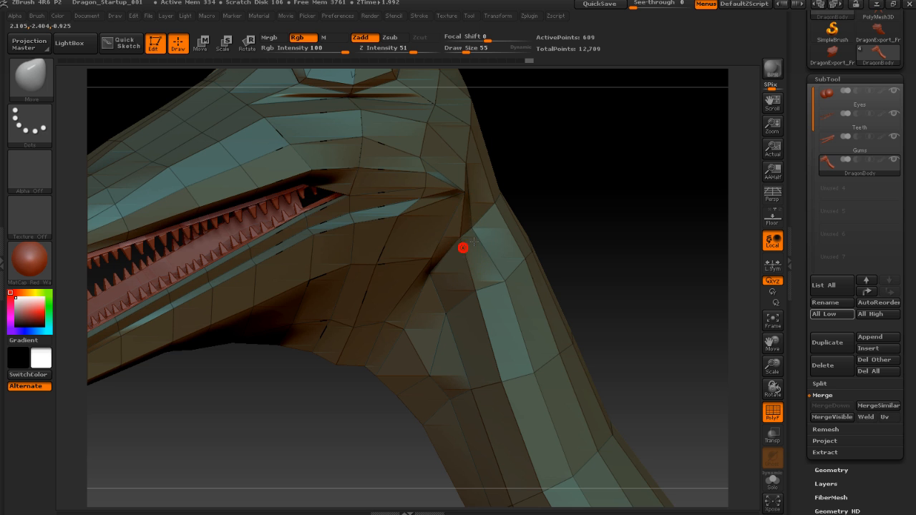
right_click_drag(587, 194, 563, 200)
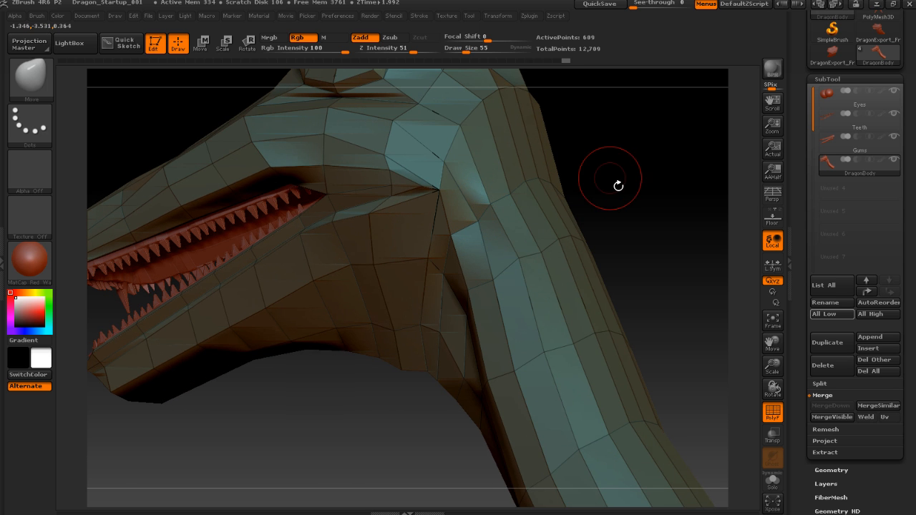
left_click_drag(484, 211, 406, 239)
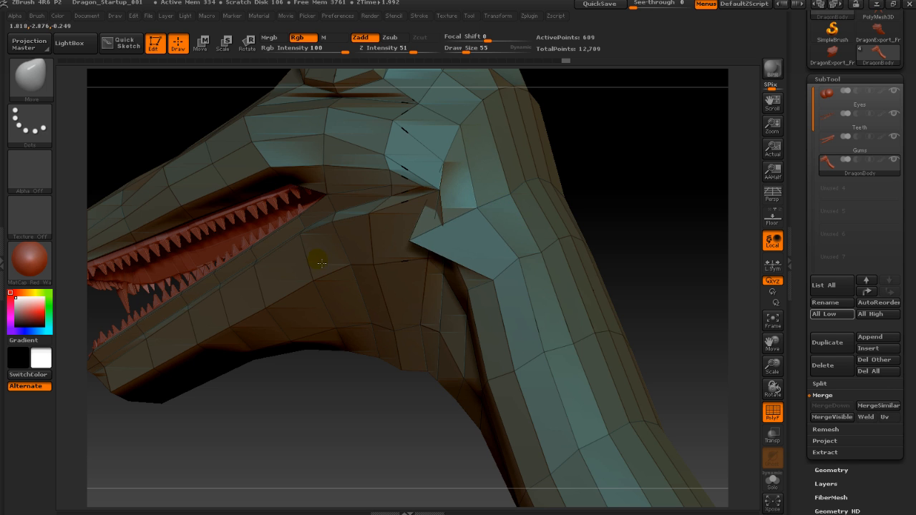
key("ctrl+z")
Set the Move brush's draw size to 84 and pull the back of the neck outward behind the jaw hinge
left_click_drag(648, 185, 619, 259)
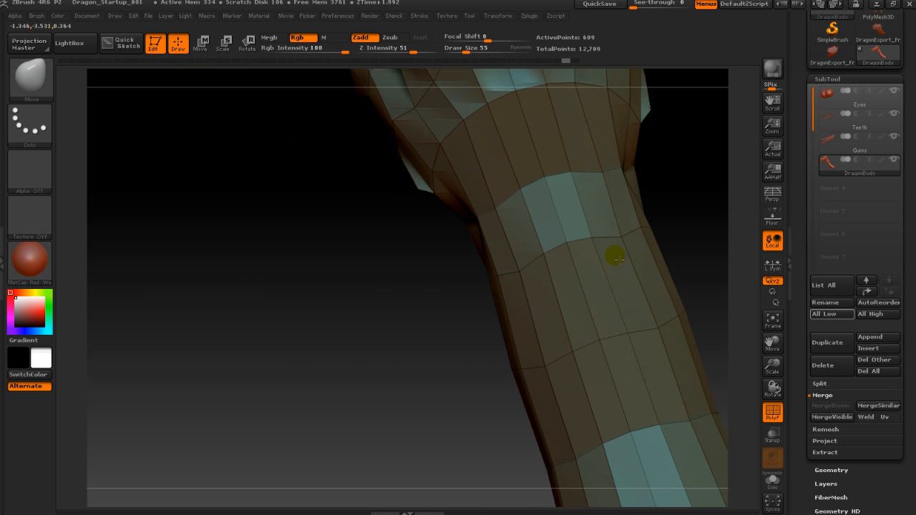
mouse_move(462, 224)
left_mouse_down()
mouse_move(347, 317)
mouse_move(348, 302)
mouse_move(302, 332)
mouse_move(315, 309)
left_mouse_up()
left_click_drag(464, 250, 554, 259)
key("s")
left_click_drag(442, 270, 461, 274)
mouse_move(539, 276)
left_mouse_down()
mouse_move(505, 276)
mouse_move(564, 272)
mouse_move(550, 269)
left_mouse_up()
left_click_drag(445, 266, 464, 254)
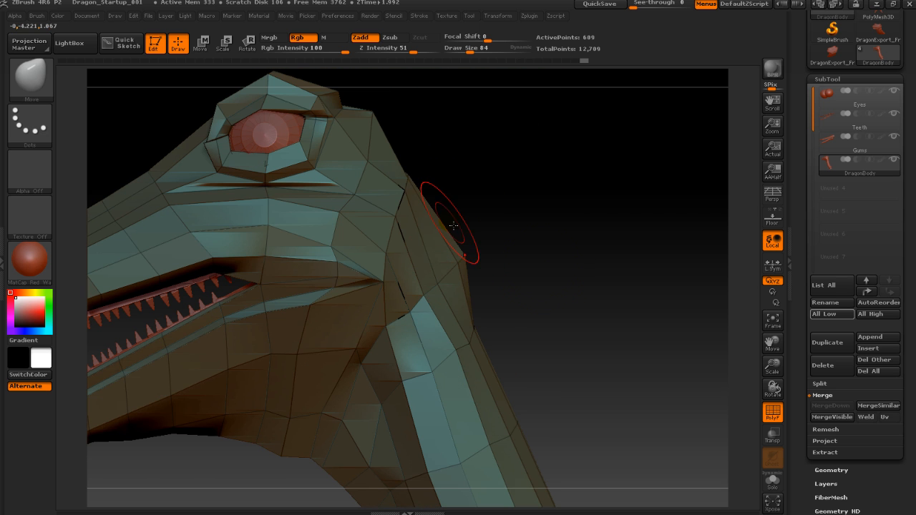
Pull the rear of the skull up and back behind the eyes with the Move brush, shaping it from the side and behind
mouse_move(406, 166)
left_mouse_down()
mouse_move(422, 162)
mouse_move(396, 131)
left_mouse_up()
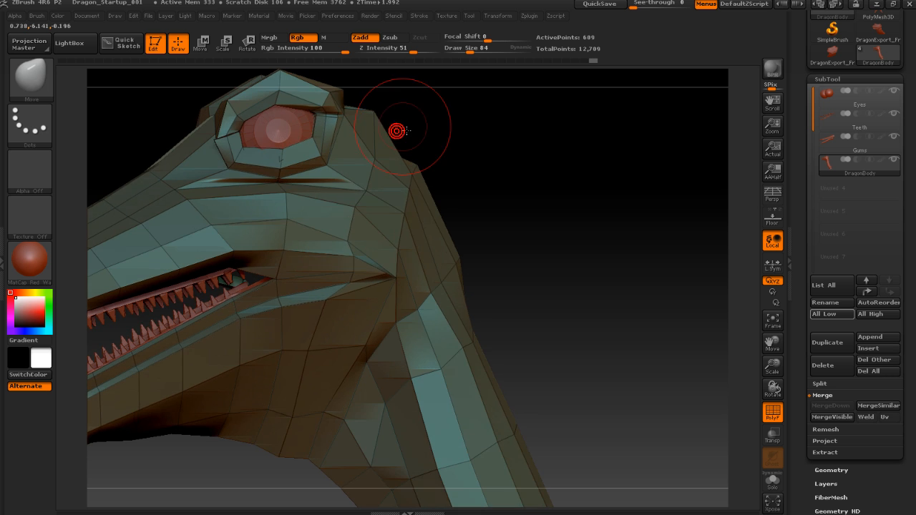
left_click_drag(491, 169, 473, 165, "shift")
mouse_move(402, 133)
left_mouse_down()
mouse_move(393, 126)
mouse_move(366, 160)
mouse_move(404, 129)
mouse_move(412, 89)
mouse_move(436, 108)
left_mouse_up()
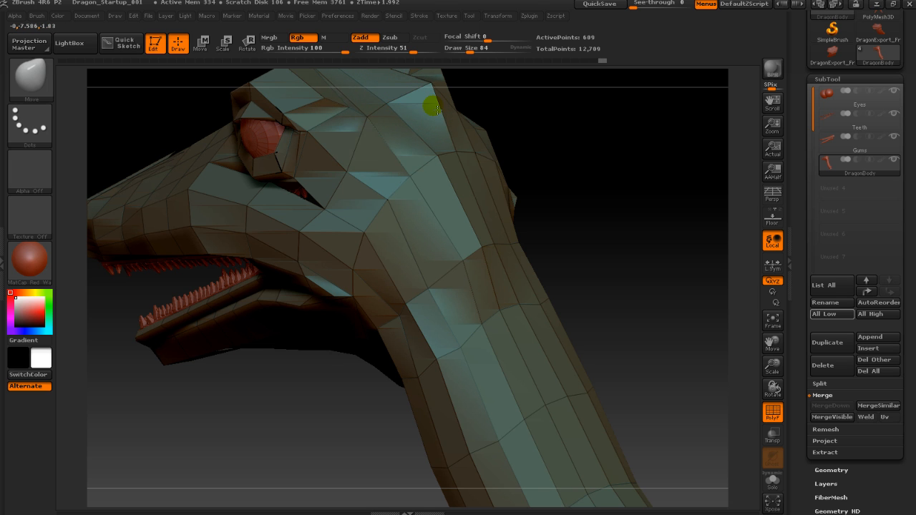
left_click_drag(548, 126, 464, 188)
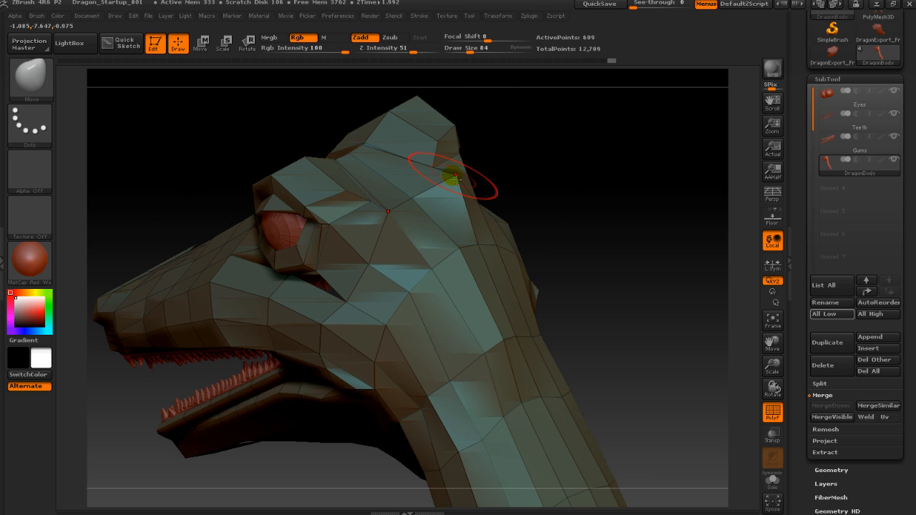
left_click_drag(591, 190, 563, 169)
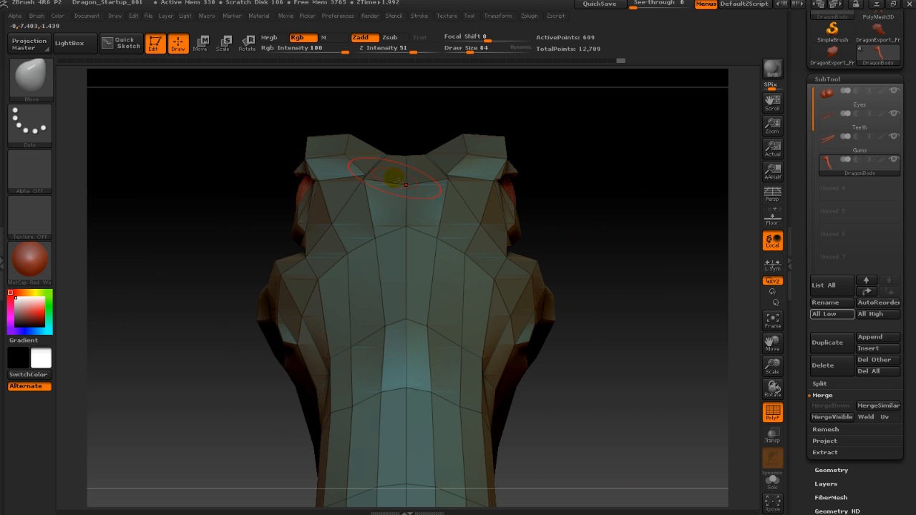
left_click_drag(414, 149, 454, 147)
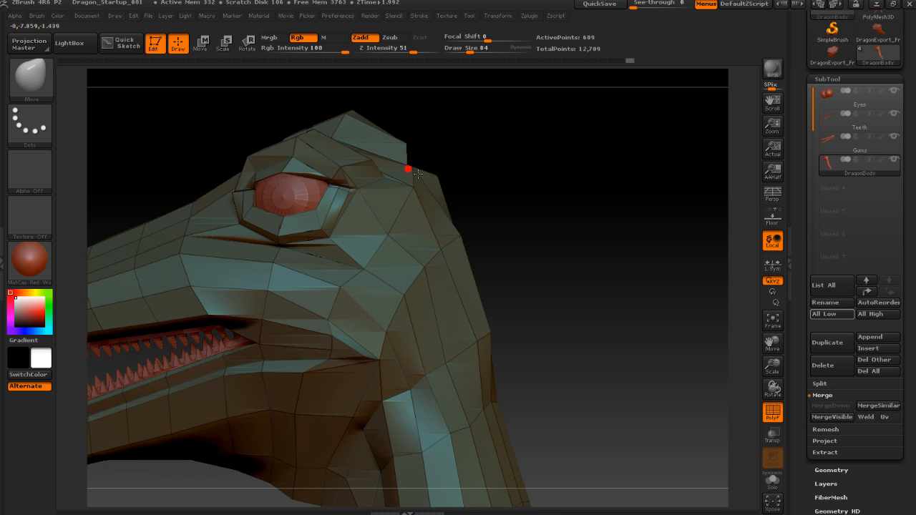
left_click_drag(417, 173, 444, 178)
Subdivide the DragonBody mesh and examine the back of the head and neck
left_click_drag(551, 228, 462, 265, "alt")
left_click_drag(389, 324, 582, 284)
key("ctrl+d")
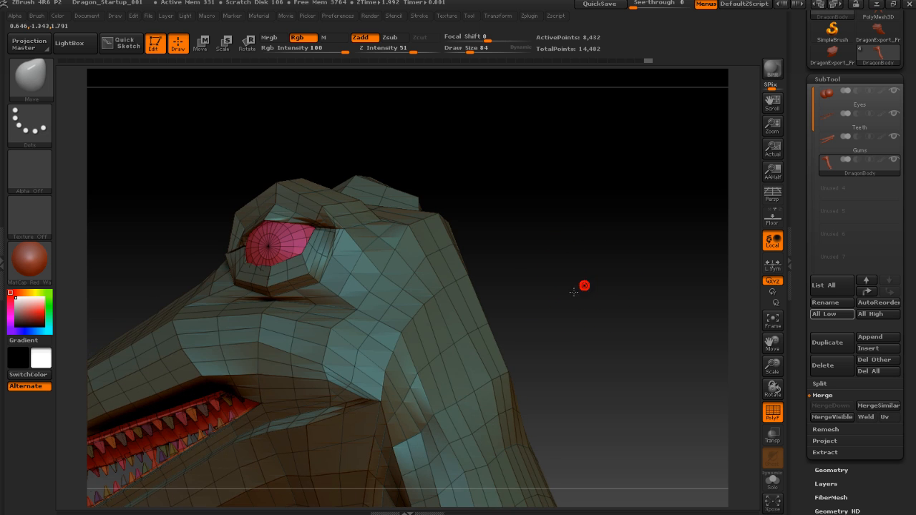
mouse_move(508, 237)
left_mouse_down()
mouse_move(577, 258)
mouse_move(572, 264)
left_mouse_up()
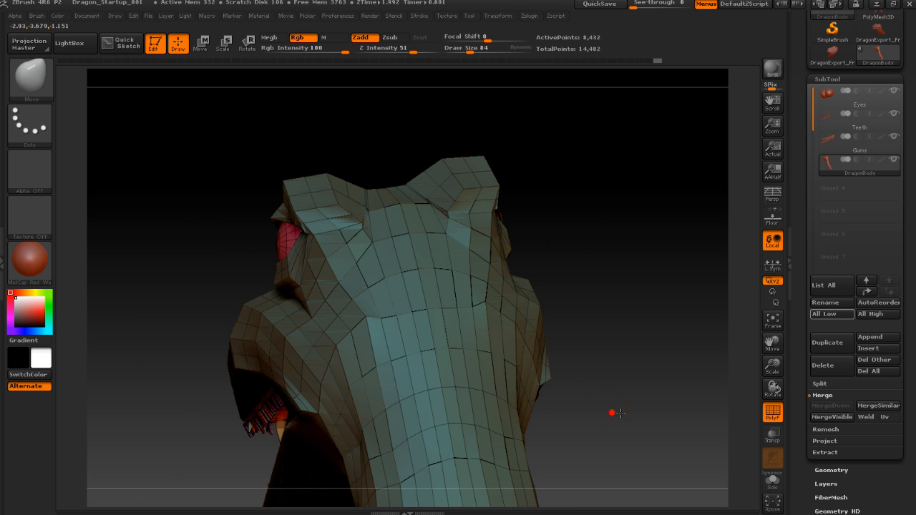
mouse_move(611, 412)
left_mouse_down()
mouse_move(675, 379)
mouse_move(651, 392)
left_mouse_up()
left_click_drag(445, 279, 489, 275)
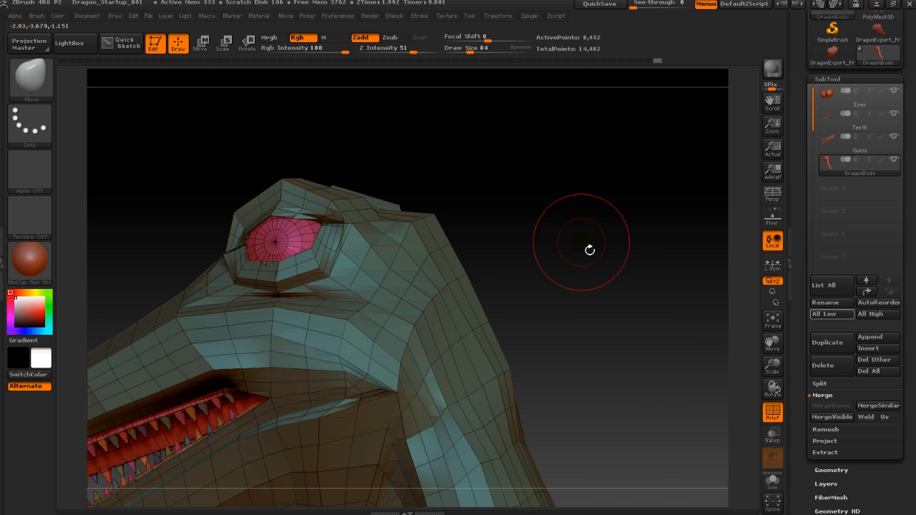
Set the Smooth brush's Z Intensity to 16 and smooth the back of the skull, the upper neck and the snout
mouse_move(413, 53)
left_mouse_down()
mouse_move(396, 53)
mouse_move(416, 54)
left_mouse_up()
left_click(414, 52)
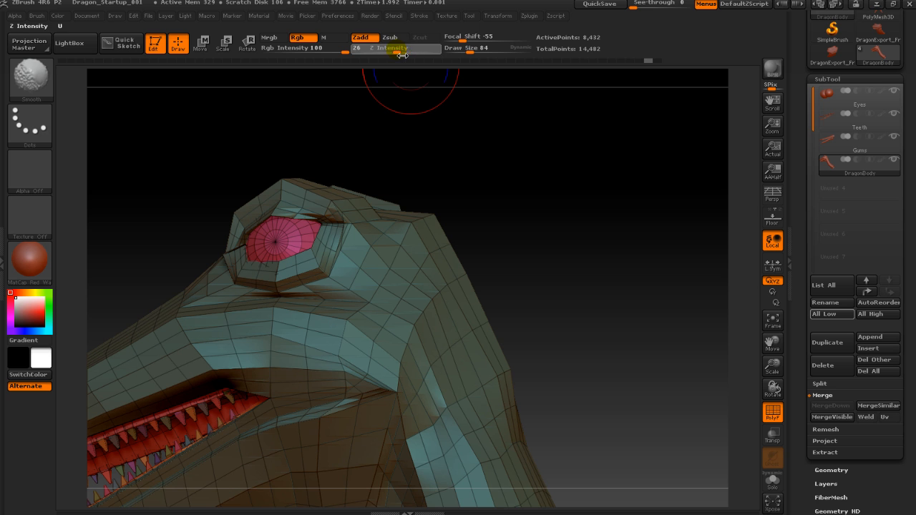
left_click_drag(629, 284, 507, 270)
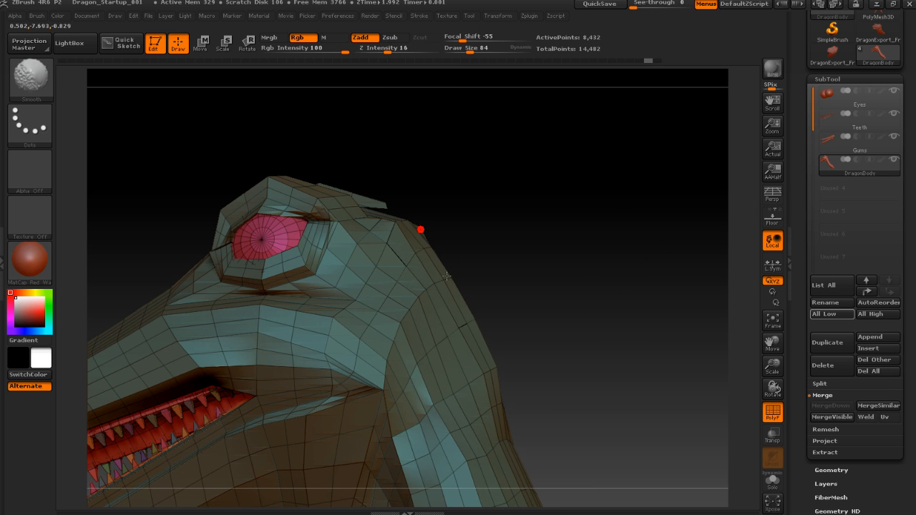
mouse_move(364, 242)
left_mouse_down("shift")
mouse_move(392, 264)
mouse_move(389, 304)
left_mouse_up("shift")
left_click_drag(591, 297, 507, 313)
left_click_drag(431, 437, 429, 455, "shift")
mouse_move(299, 409)
left_mouse_down()
mouse_move(295, 394)
mouse_move(400, 357)
mouse_move(502, 370)
mouse_move(605, 292)
mouse_move(587, 288)
mouse_move(644, 347)
mouse_move(647, 329)
left_mouse_up()
left_click_drag(657, 292, 217, 131)
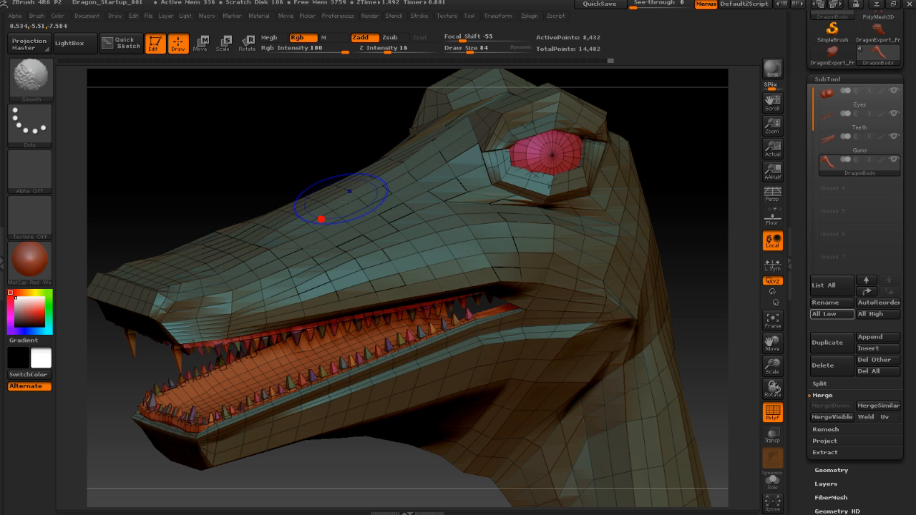
mouse_move(318, 151)
left_mouse_down()
mouse_move(319, 176)
mouse_move(279, 164)
mouse_move(307, 178)
mouse_move(265, 150)
left_mouse_up()
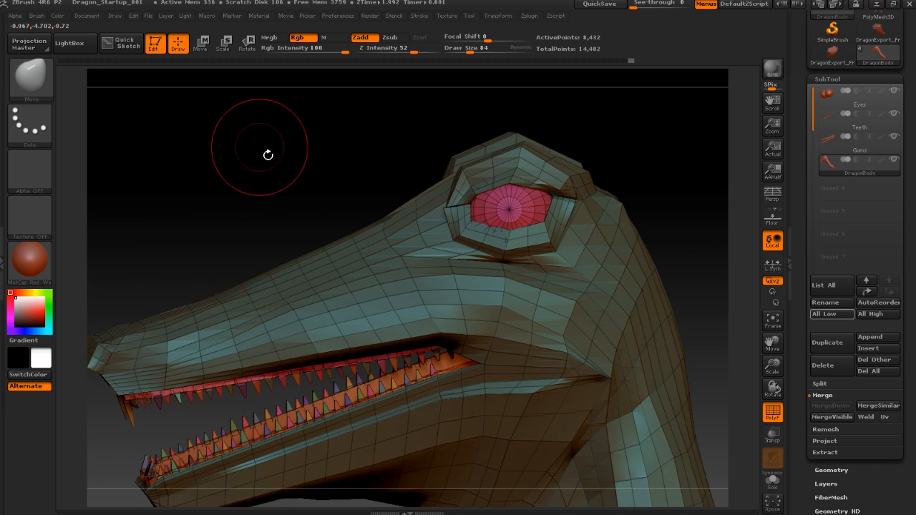
Pull the rear corners of the skull backward into two pointed horns with the Move brush at draw size 84
left_click_drag(370, 166, 566, 224)
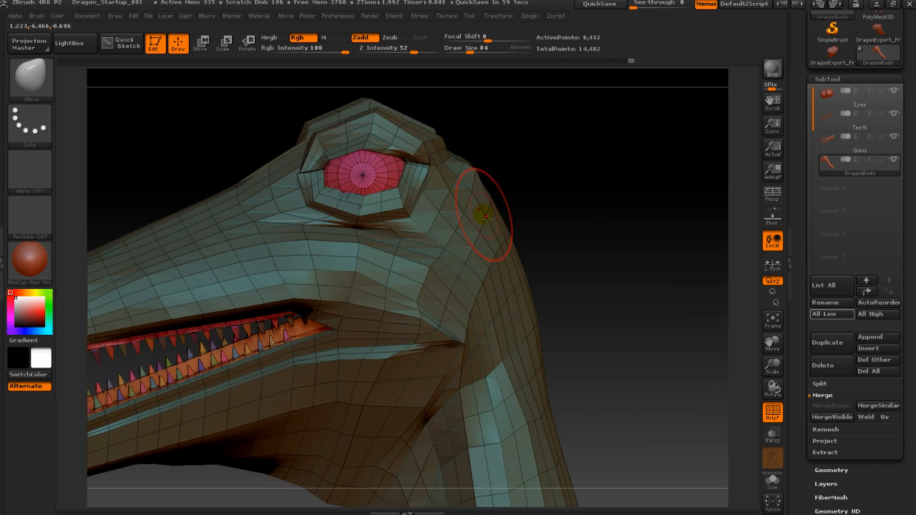
left_click_drag(511, 208, 519, 210)
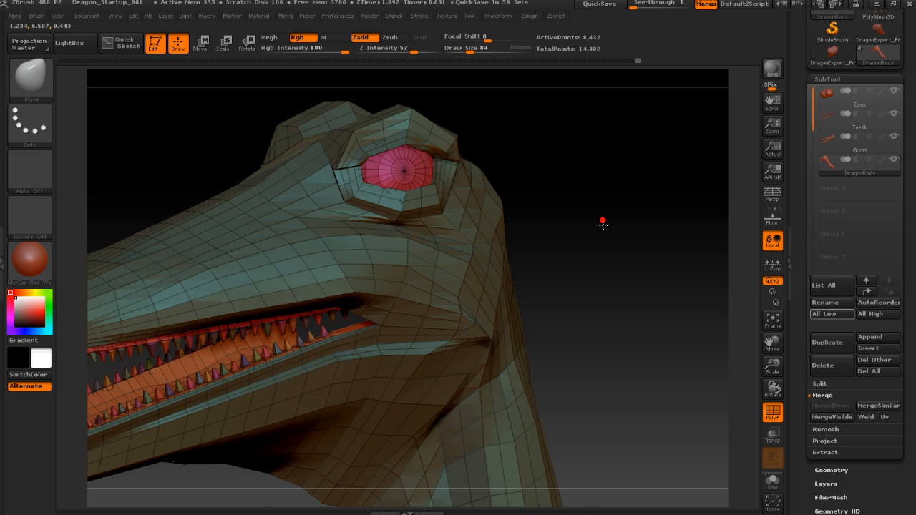
left_click_drag(603, 221, 612, 239)
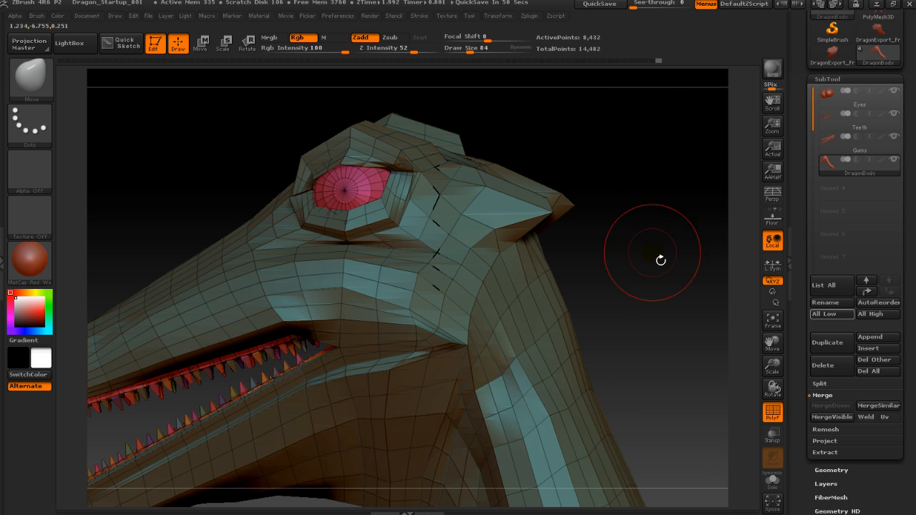
left_click_drag(660, 260, 515, 237)
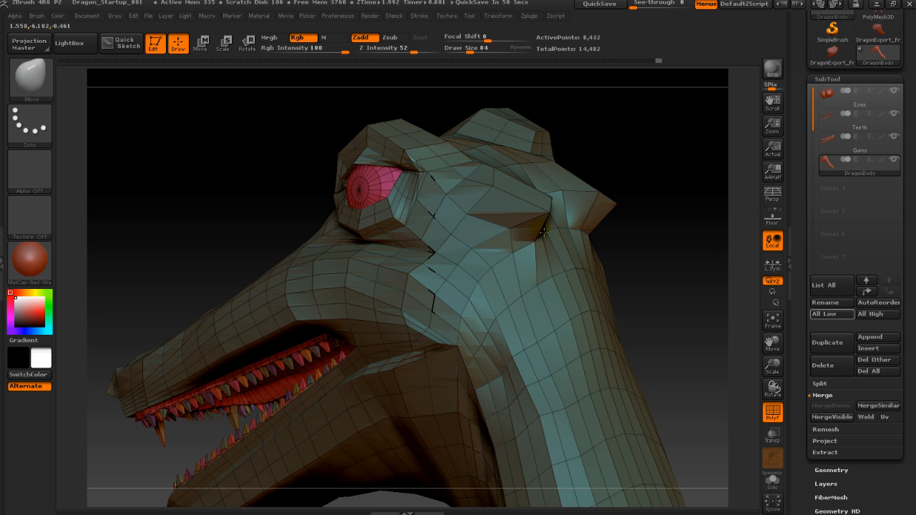
mouse_move(639, 254)
left_mouse_down()
mouse_move(660, 268)
mouse_move(494, 236)
mouse_move(483, 252)
left_mouse_up()
Set the Move brush's draw size to 46 and refine the horns at the back of the skull from several angles
key("s")
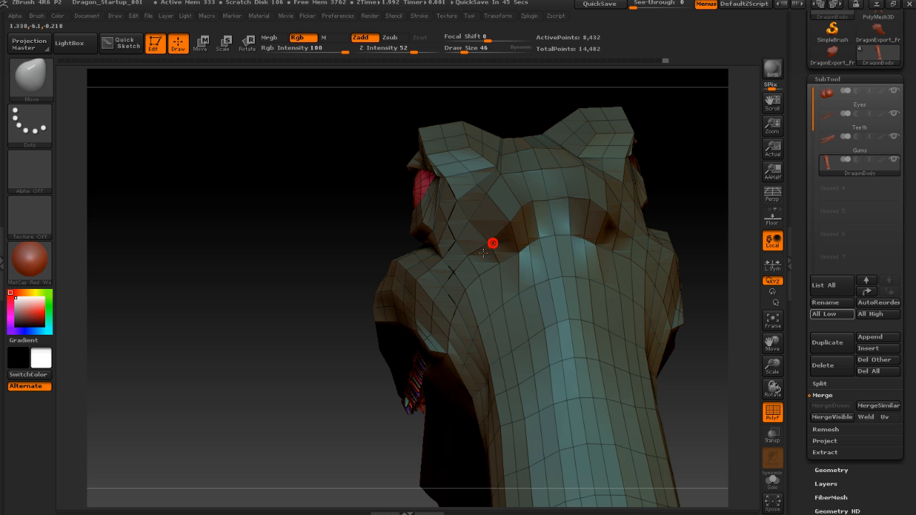
left_click_drag(315, 207, 330, 299)
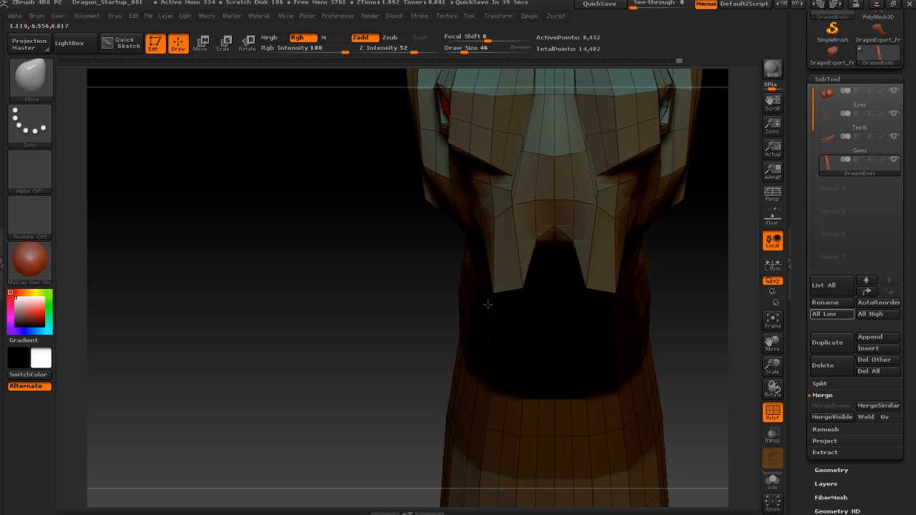
left_click_drag(348, 322, 495, 271)
left_click_drag(601, 319, 606, 297)
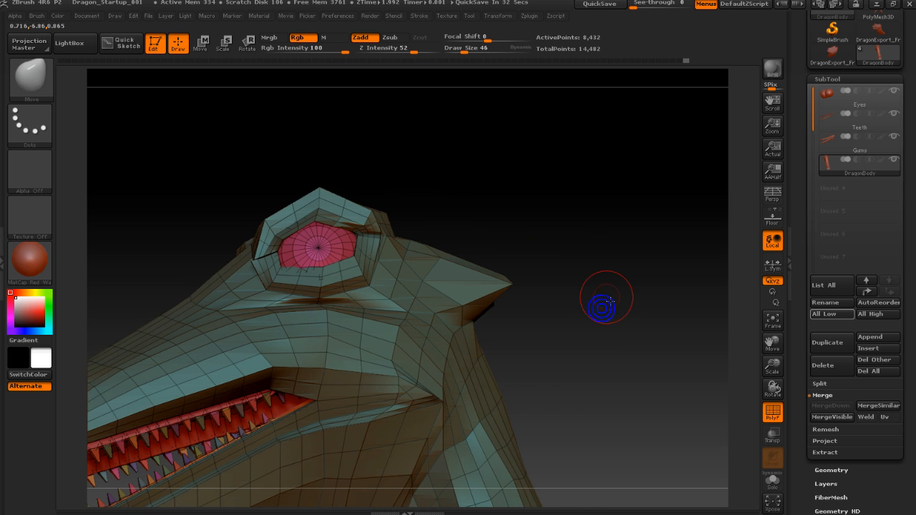
Subdivide the DragonBody mesh two more times and bring the jaw corner and horns into close view
key("ctrl+d")
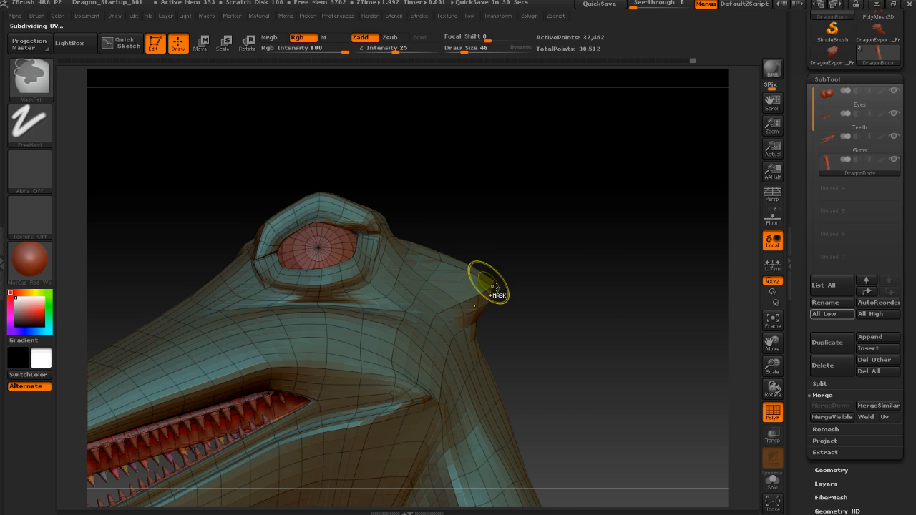
key("ctrl+d")
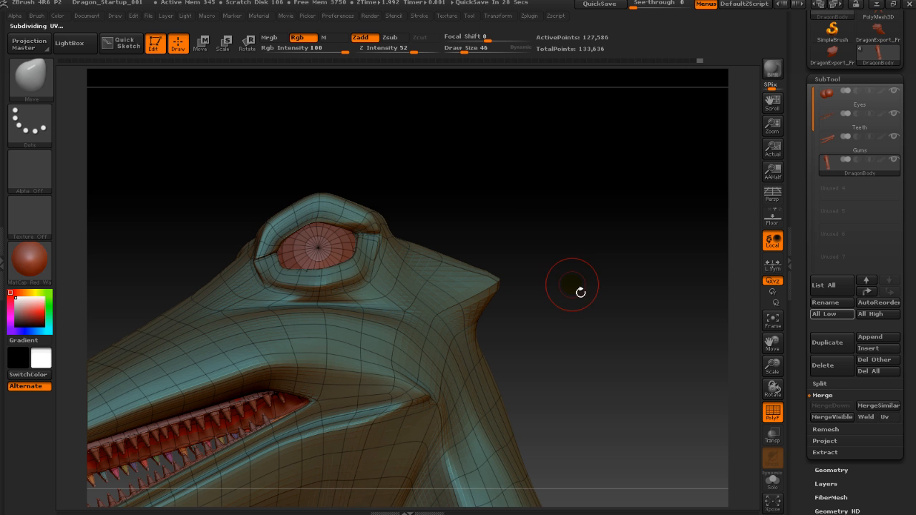
left_click_drag(604, 305, 693, 278)
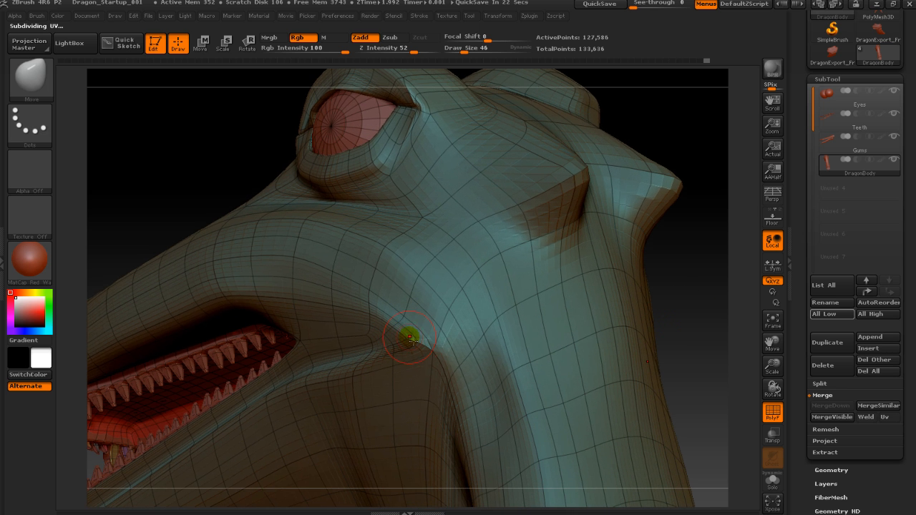
Turn off the Rgb channel and the PolyFrame display while smoothing the cheek and the jaw corner behind the mouth
key("shift")
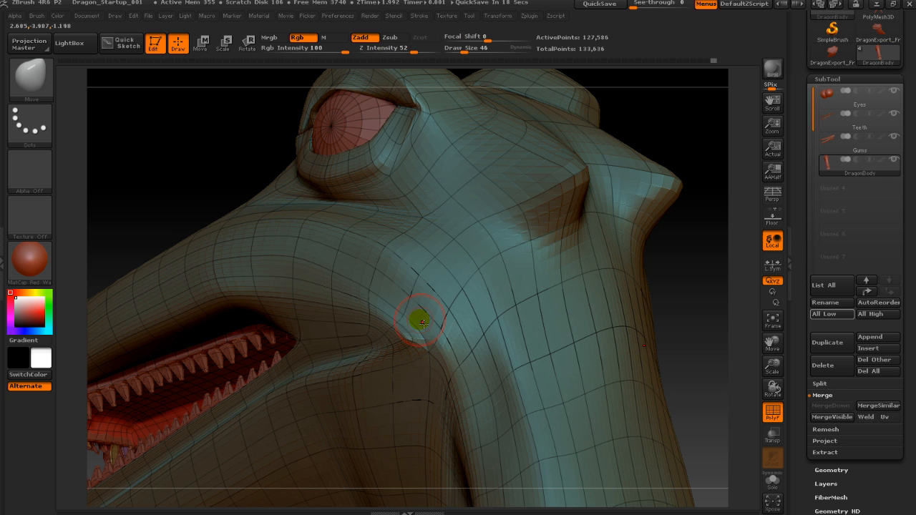
key("shift")
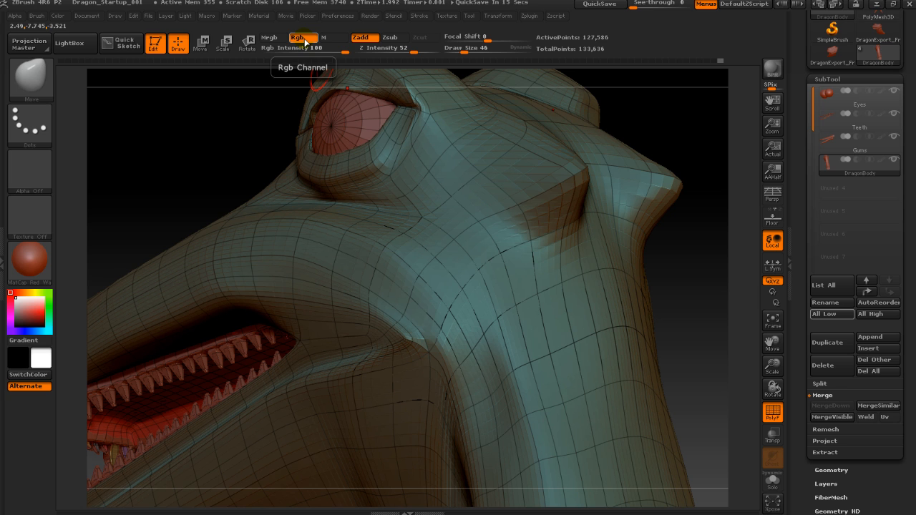
left_click(304, 40)
key("shift")
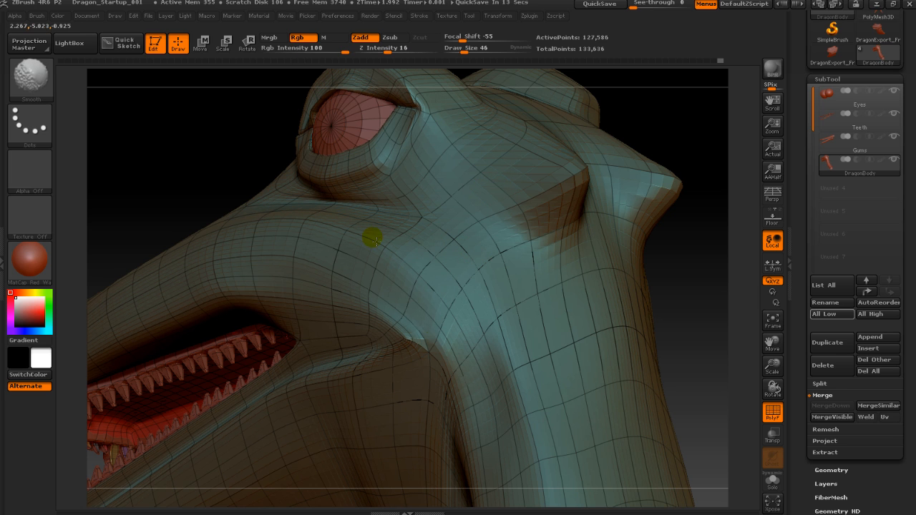
key("shift")
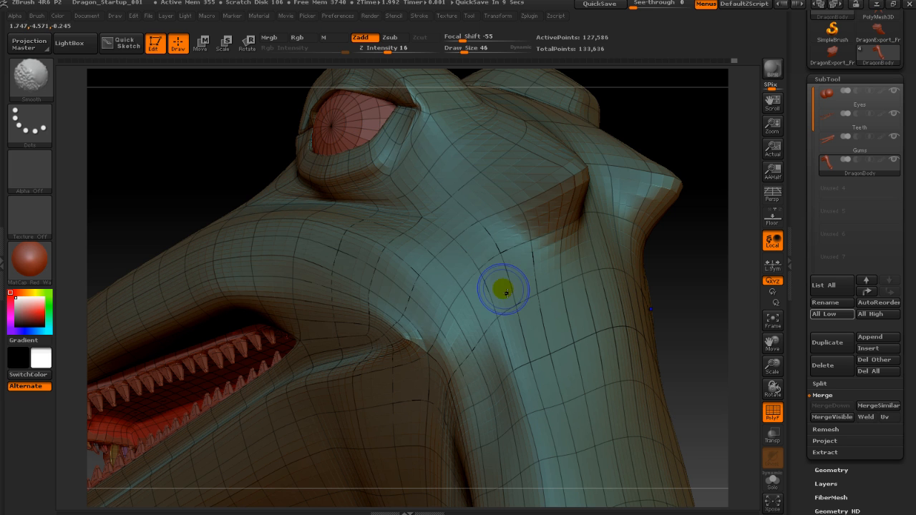
left_click(772, 412)
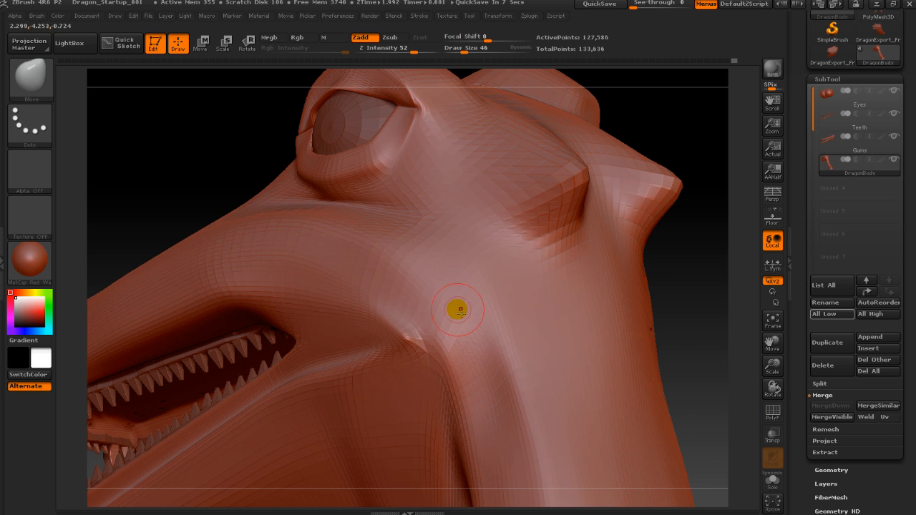
key("shift")
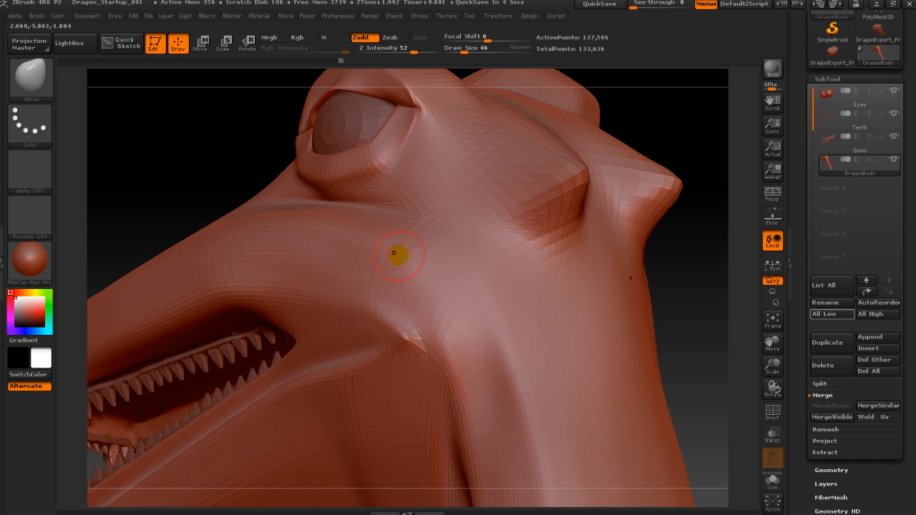
Set the draw size to 97 and smooth the pinched bump at the jaw corner
key("s")
left_click_drag(403, 260, 411, 261)
left_click_drag(406, 344, 409, 365, "shift")
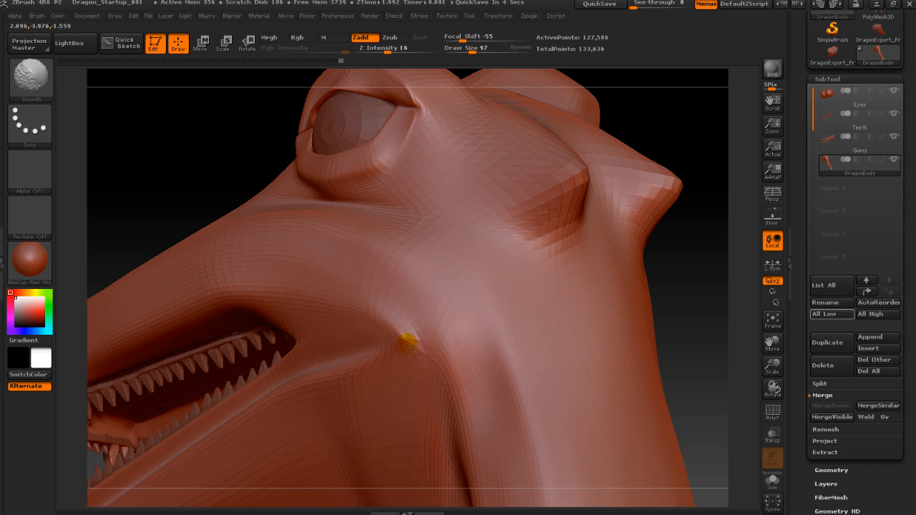
left_click_drag(445, 323, 441, 349, "shift")
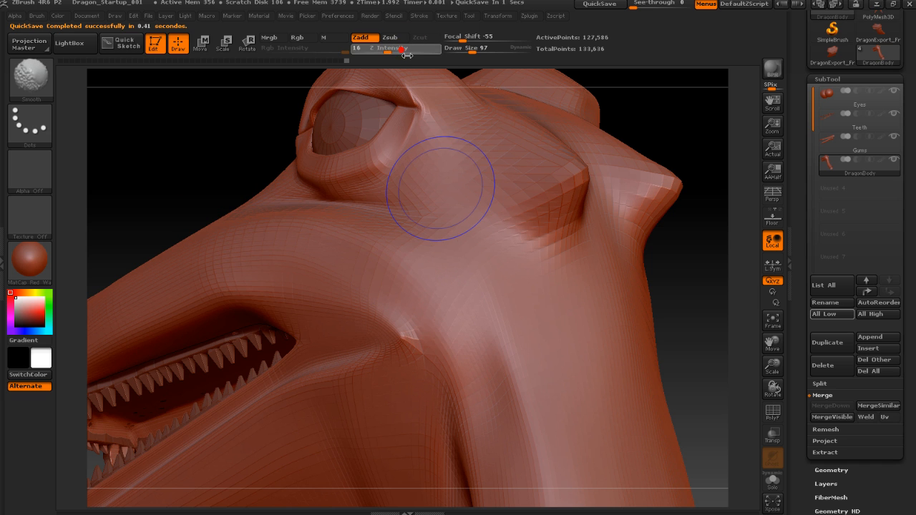
Set the Smooth brush's Z Intensity to 38 and step the DragonBody down one subdivision level for smoothing the jaw corner
left_click_drag(410, 57, 412, 57)
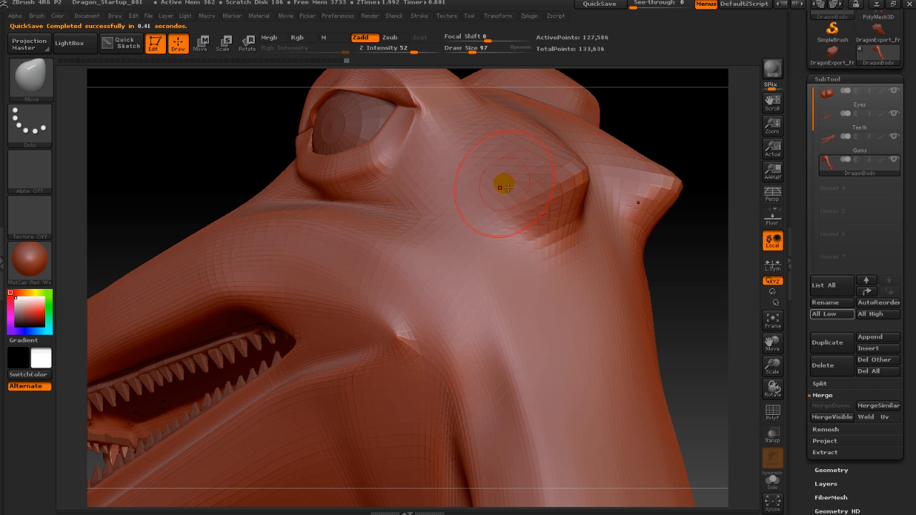
key("shift+d")
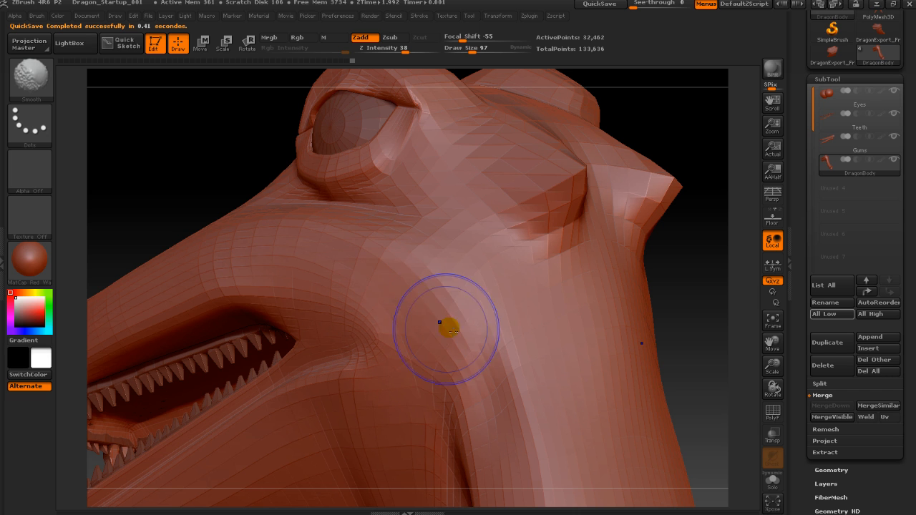
Smooth the cheek surface between the mouth corner and the neck on the dragon's head
left_click_drag(408, 345, 526, 349, "shift")
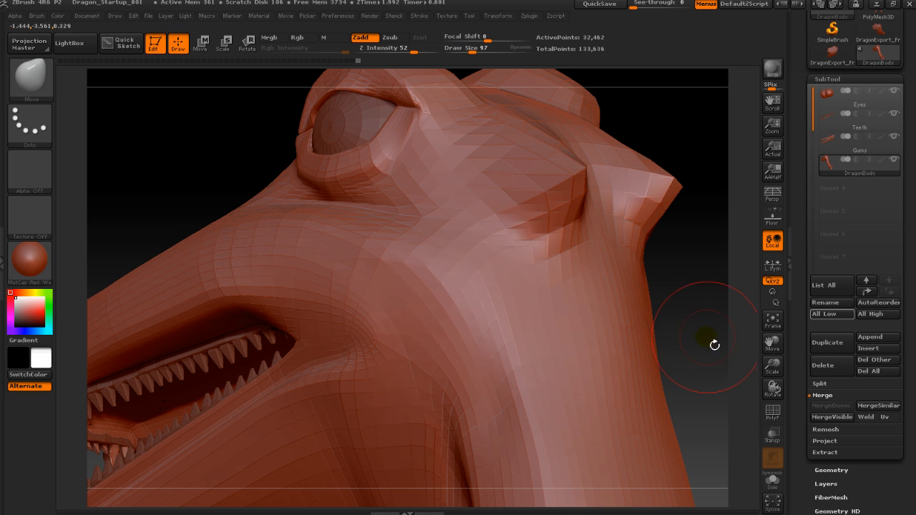
mouse_move(708, 341)
right_mouse_down("ctrl")
mouse_move(647, 322)
mouse_move(634, 294)
right_mouse_up("ctrl")
left_click_drag(639, 299, 659, 303)
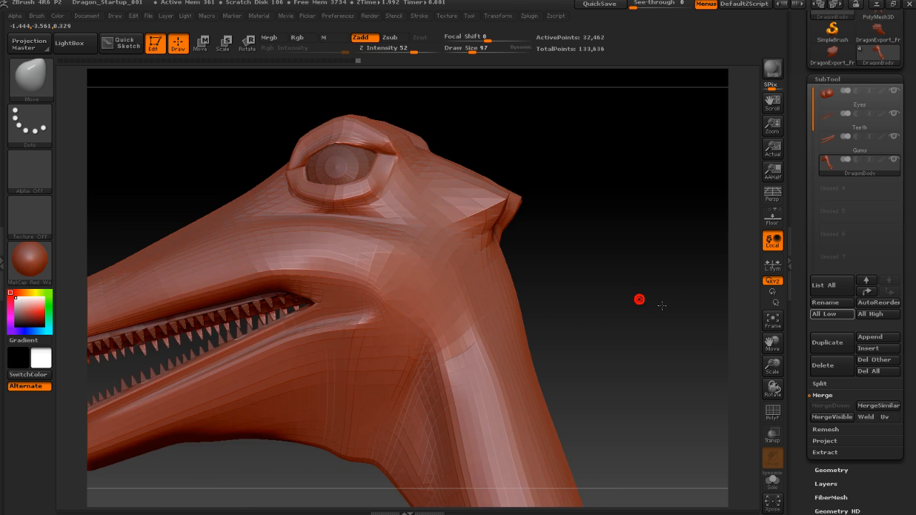
Smooth the rear corner of the upper eyelid and the ridge above the eye
right_click_drag(598, 263, 666, 409, "alt")
right_click_drag(513, 239, 549, 312, "ctrl")
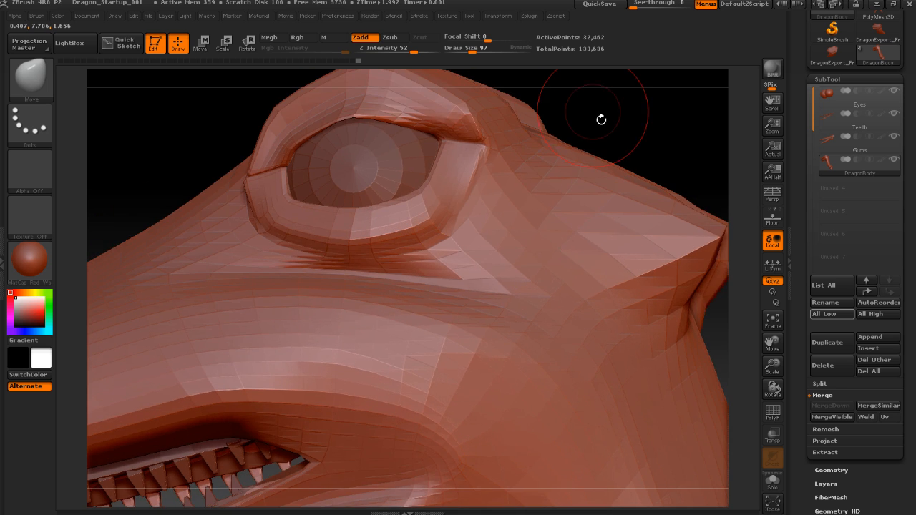
right_click_drag(594, 106, 602, 336, "alt")
left_click_drag(586, 273, 590, 315)
right_click_drag(438, 151, 449, 242, "ctrl")
right_click_drag(449, 242, 429, 152, "alt")
left_click_drag(317, 92, 307, 128, "alt")
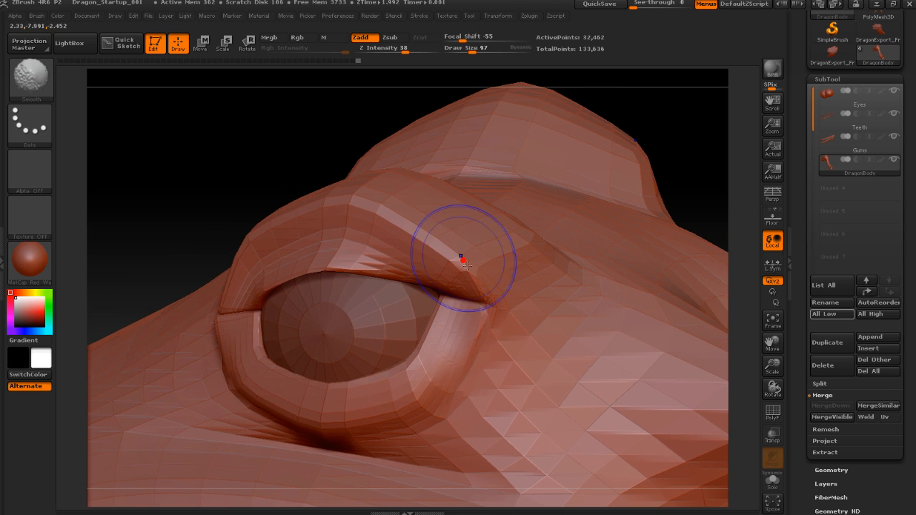
left_click_drag(465, 259, 491, 278, "shift")
mouse_move(392, 195)
left_mouse_down("shift")
mouse_move(377, 191)
mouse_move(383, 183)
left_mouse_up("shift")
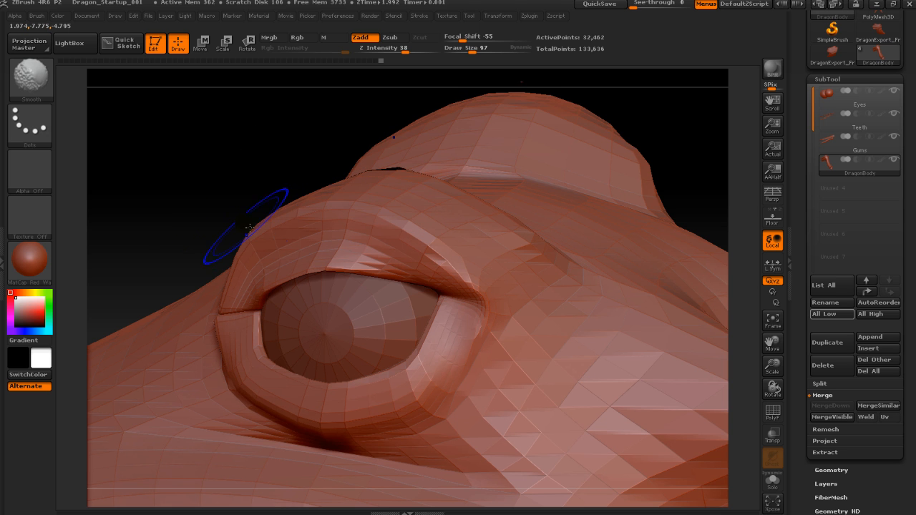
Smooth the skin at the eye's front corner and the creases beneath the lower eyelid
left_click_drag(205, 210, 327, 191, "alt")
left_click_drag(268, 188, 364, 213)
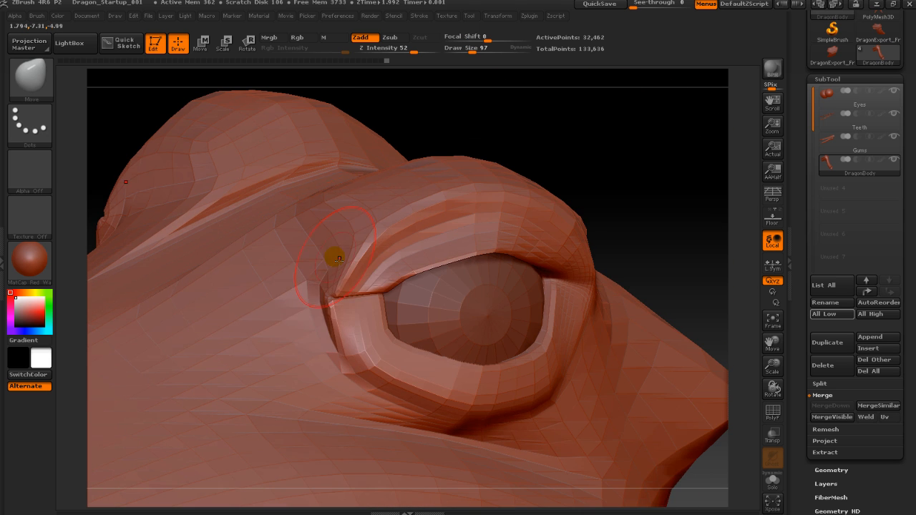
mouse_move(334, 291)
left_mouse_down("shift")
mouse_move(331, 270)
mouse_move(329, 285)
mouse_move(340, 274)
mouse_move(336, 288)
left_mouse_up("shift")
mouse_move(678, 276)
left_mouse_down()
mouse_move(669, 243)
mouse_move(674, 229)
mouse_move(665, 223)
left_mouse_up()
left_click_drag(615, 337, 545, 388, "shift")
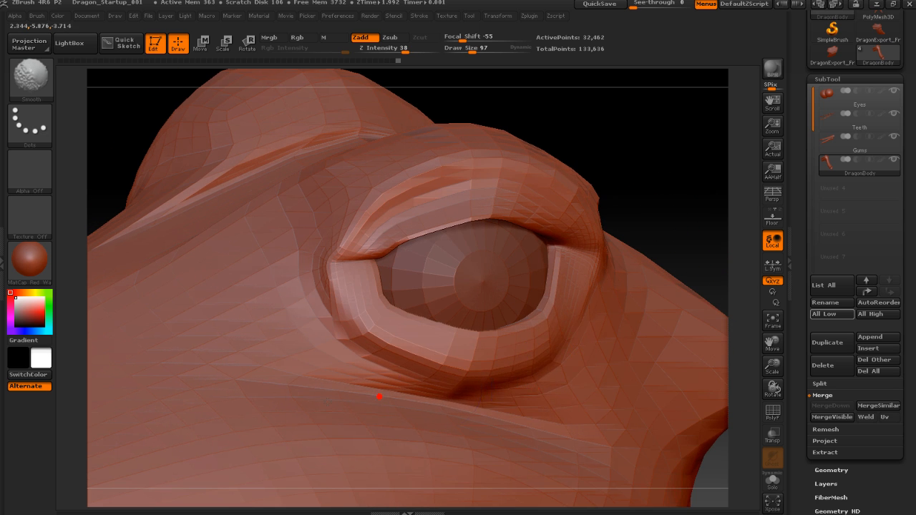
left_click_drag(379, 397, 266, 361, "shift")
mouse_move(282, 375)
left_mouse_down("shift")
mouse_move(393, 393)
mouse_move(458, 390)
left_mouse_up("shift")
Smooth the front rim of the lower eyelid and the side of the snout ahead of the eye
right_click_drag(682, 250, 669, 204, "ctrl")
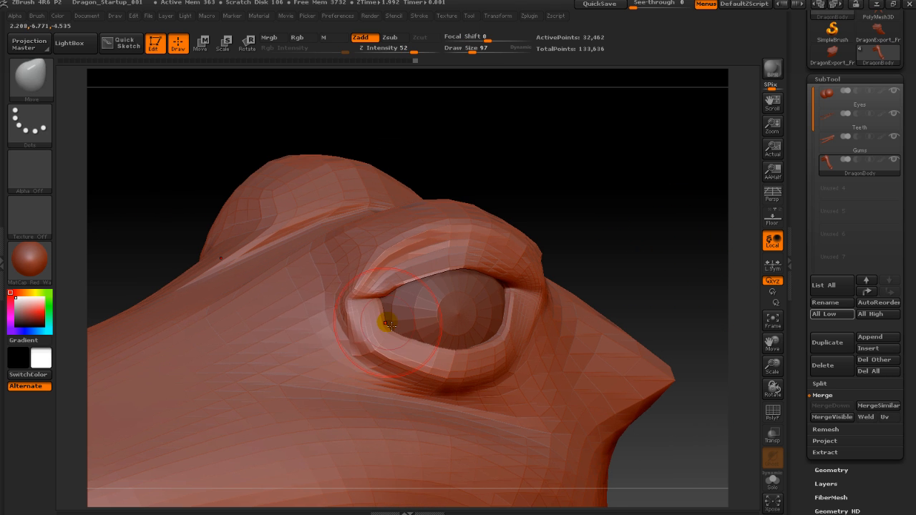
left_click_drag(335, 339, 356, 350, "shift")
left_click_drag(368, 364, 429, 354, "shift")
right_click_drag(664, 260, 709, 191, "alt")
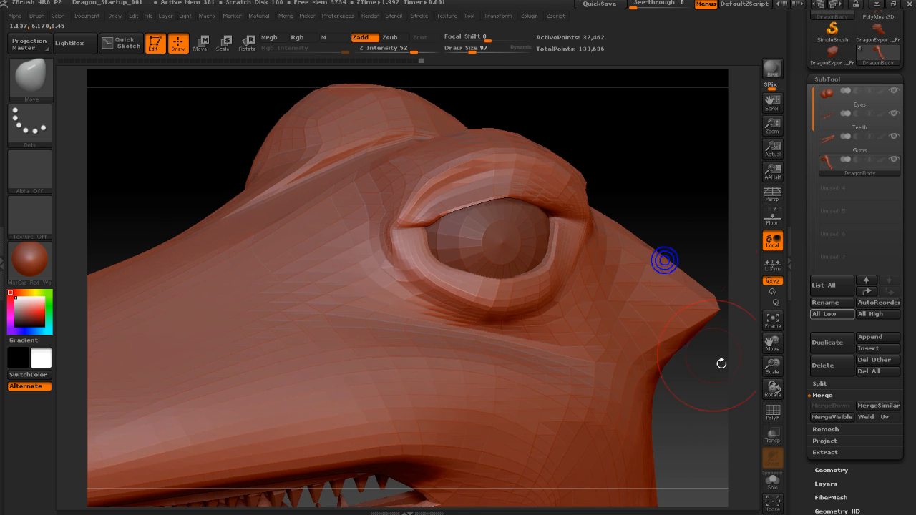
mouse_move(705, 407)
right_mouse_down("ctrl")
mouse_move(594, 393)
mouse_move(719, 378)
right_mouse_up("ctrl")
mouse_move(265, 371)
left_mouse_down("shift")
mouse_move(225, 363)
mouse_move(208, 338)
left_mouse_up("shift")
left_click_drag(384, 287, 405, 264, "shift")
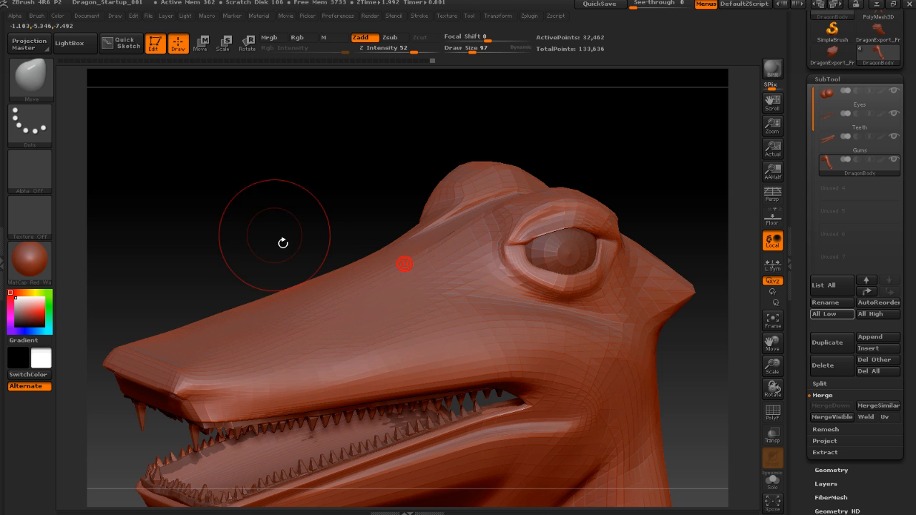
Examine the dragon's head and neck from the front, from below and in side profile
mouse_move(283, 243)
left_mouse_down()
mouse_move(274, 251)
mouse_move(420, 176)
mouse_move(455, 199)
mouse_move(501, 188)
left_mouse_up()
mouse_move(571, 165)
left_mouse_down()
mouse_move(646, 168)
mouse_move(622, 221)
mouse_move(578, 229)
mouse_move(513, 394)
mouse_move(396, 402)
mouse_move(443, 254)
mouse_move(564, 405)
left_mouse_up()
left_click_drag(722, 390, 647, 296, "alt")
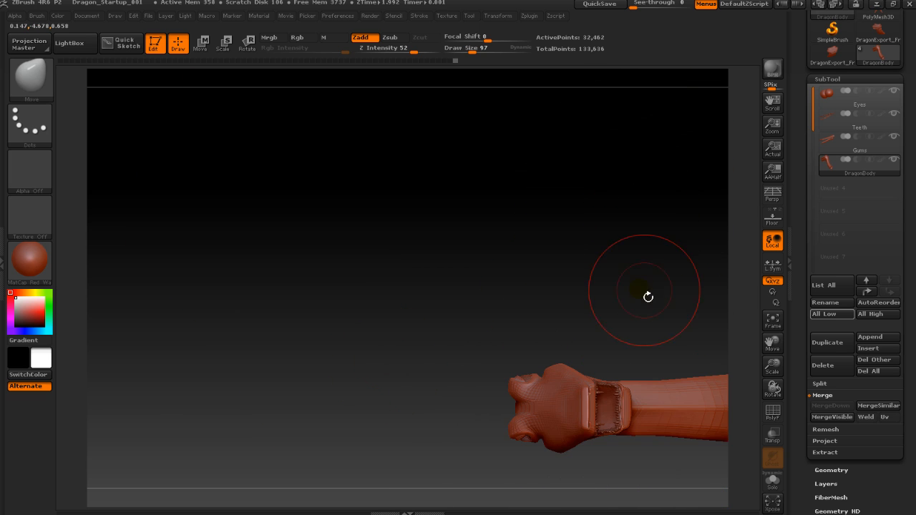
left_click_drag(506, 237, 502, 161, "shift")
left_click_drag(366, 405, 277, 283, "alt")
key("shift")
mouse_move(382, 373)
left_mouse_down("shift")
mouse_move(412, 295)
mouse_move(406, 286)
left_mouse_up("shift")
mouse_move(307, 258)
right_mouse_down("alt")
mouse_move(310, 293)
mouse_move(317, 205)
mouse_move(296, 290)
right_mouse_up("alt")
left_click_drag(227, 220, 347, 254)
right_click_drag(347, 254, 348, 253, "shift")
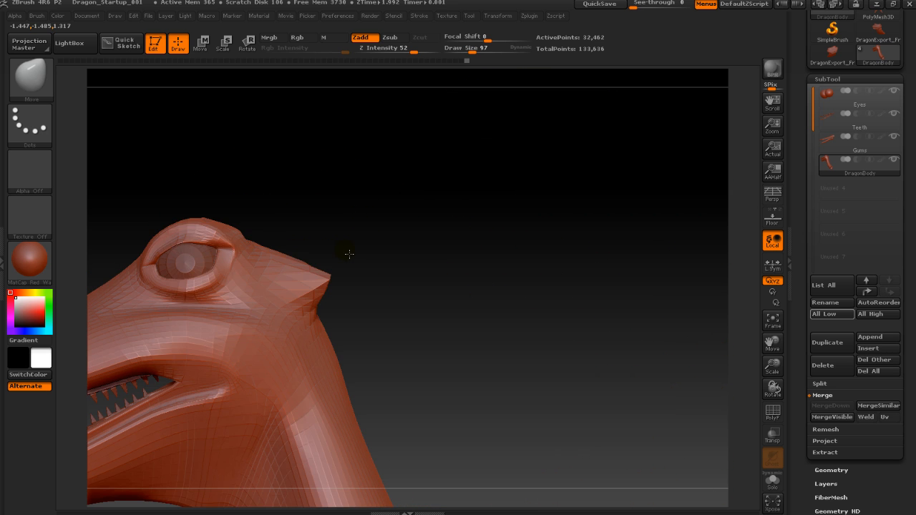
Smooth the side of the neck behind the jaw and the underside of the throat
right_click_drag(539, 417, 625, 294, "alt")
mouse_move(410, 228)
left_mouse_down()
mouse_move(405, 222)
mouse_move(405, 251)
left_mouse_up()
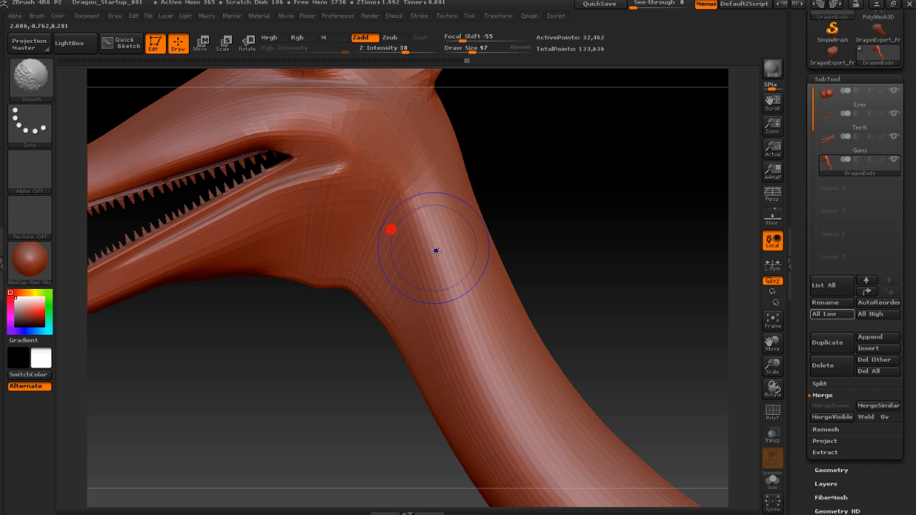
mouse_move(398, 194)
left_mouse_down()
mouse_move(409, 261)
mouse_move(440, 285)
left_mouse_up()
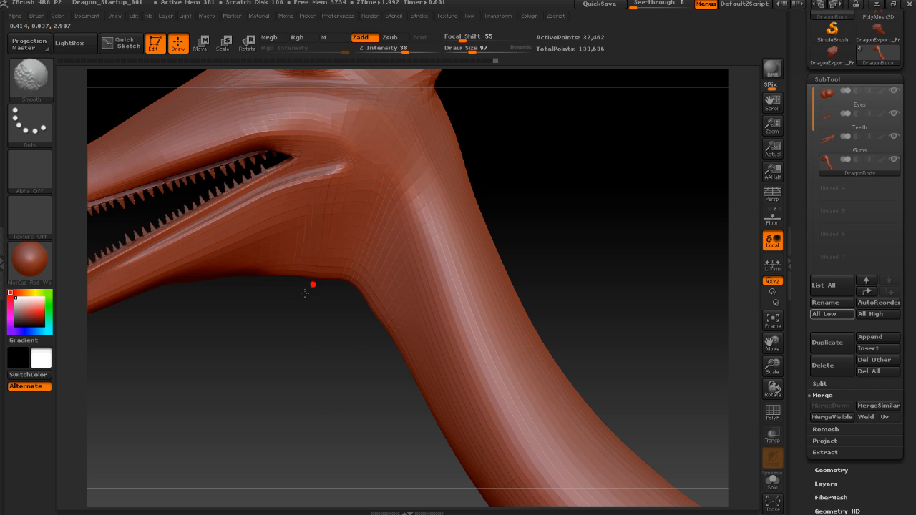
left_click_drag(304, 292, 291, 284, "shift")
Build up the cheek muscle around the mouth corner and along the lower jaw with the ClayBuildup brush
mouse_move(603, 290)
right_mouse_down("alt")
mouse_move(603, 315)
mouse_move(668, 333)
mouse_move(609, 327)
mouse_move(525, 277)
right_mouse_up("alt")
right_click_drag(508, 313, 592, 283, "alt")
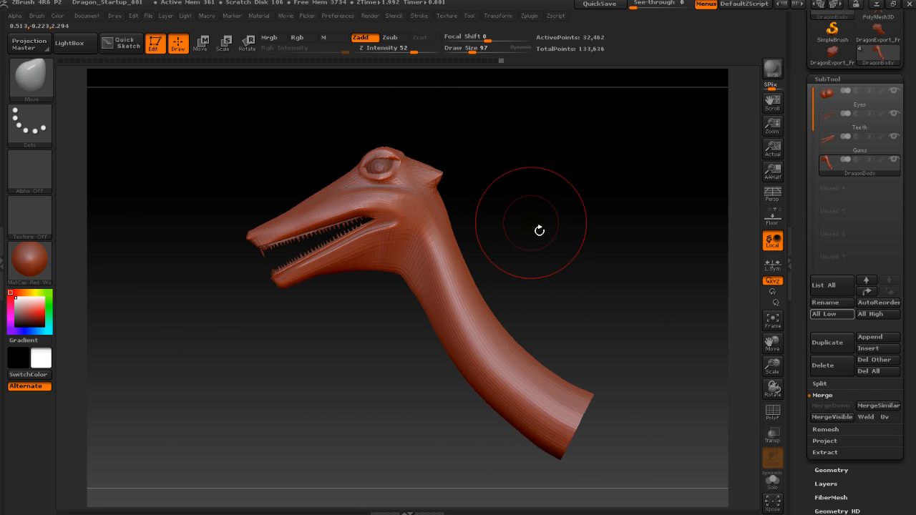
right_click_drag(518, 238, 524, 291, "alt")
right_click_drag(524, 291, 624, 279, "ctrl")
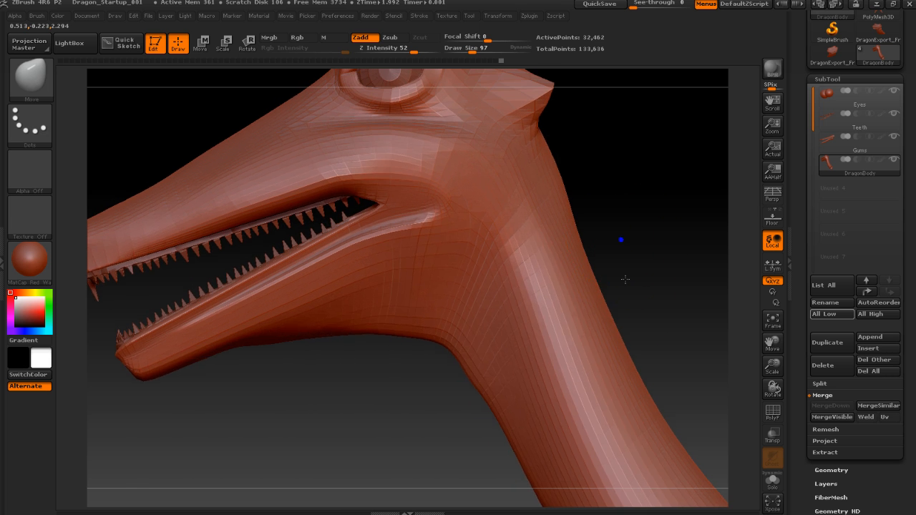
right_click_drag(621, 240, 621, 297, "alt")
left_click(40, 89)
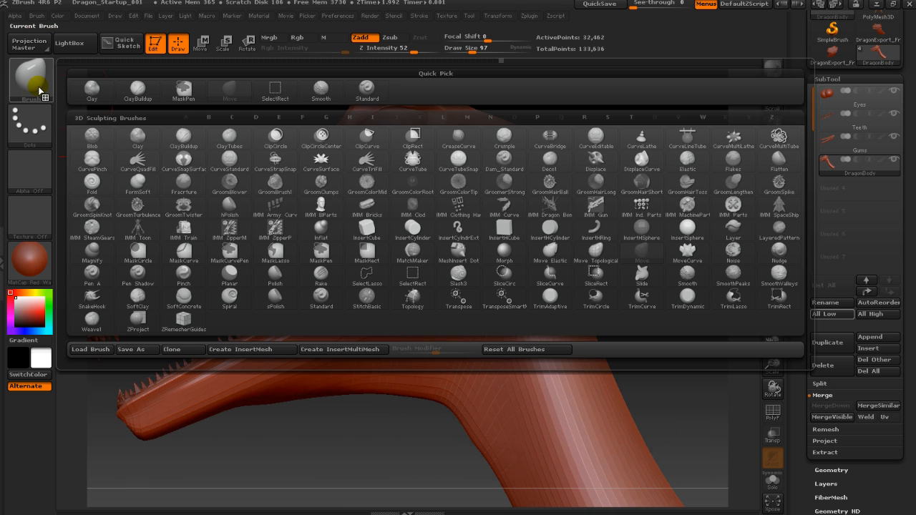
left_click(138, 88)
mouse_move(429, 220)
left_mouse_down()
mouse_move(457, 265)
mouse_move(430, 318)
mouse_move(277, 395)
left_mouse_up()
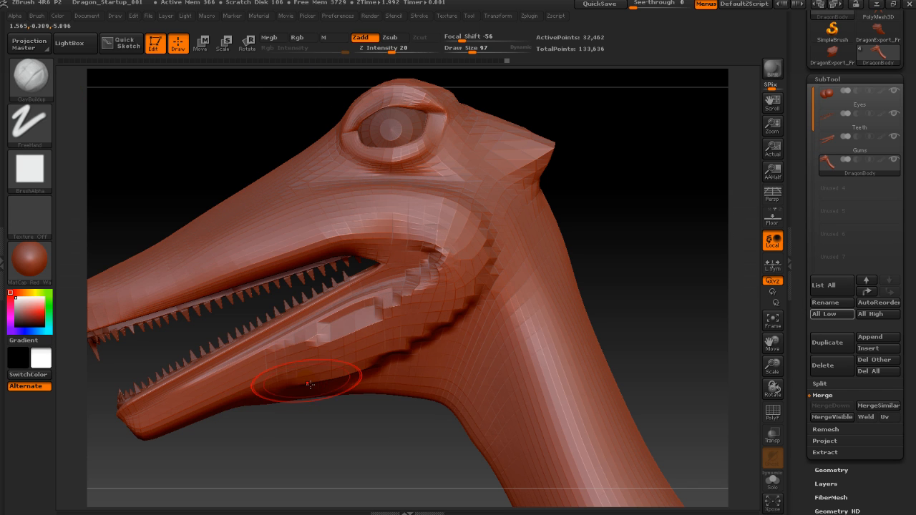
mouse_move(329, 440)
left_mouse_down()
mouse_move(321, 435)
mouse_move(348, 437)
mouse_move(282, 453)
mouse_move(384, 441)
mouse_move(322, 435)
left_mouse_up()
Soften the built-up clay along the rear jawline with the Smooth brush at Z Intensity 10
mouse_move(472, 320)
left_mouse_down("shift")
mouse_move(487, 256)
mouse_move(423, 348)
left_mouse_up("shift")
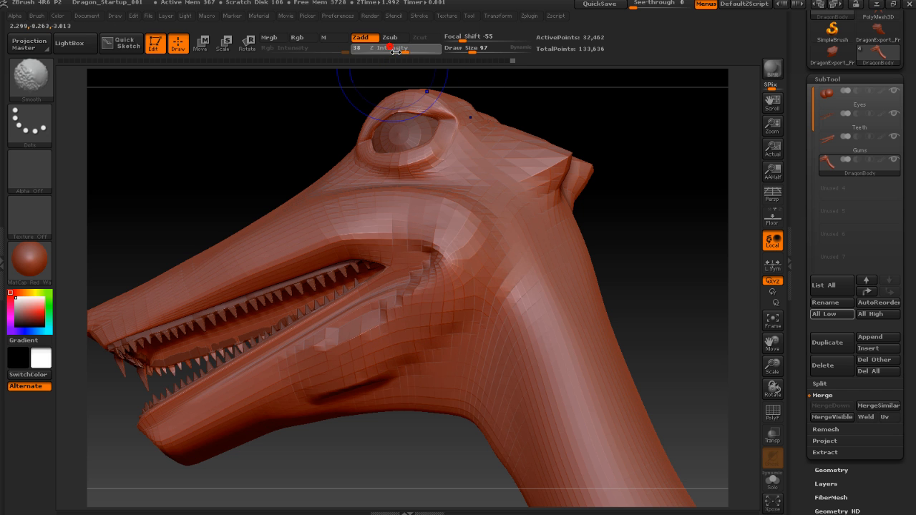
key("ctrl+z")
key("ctrl+z")
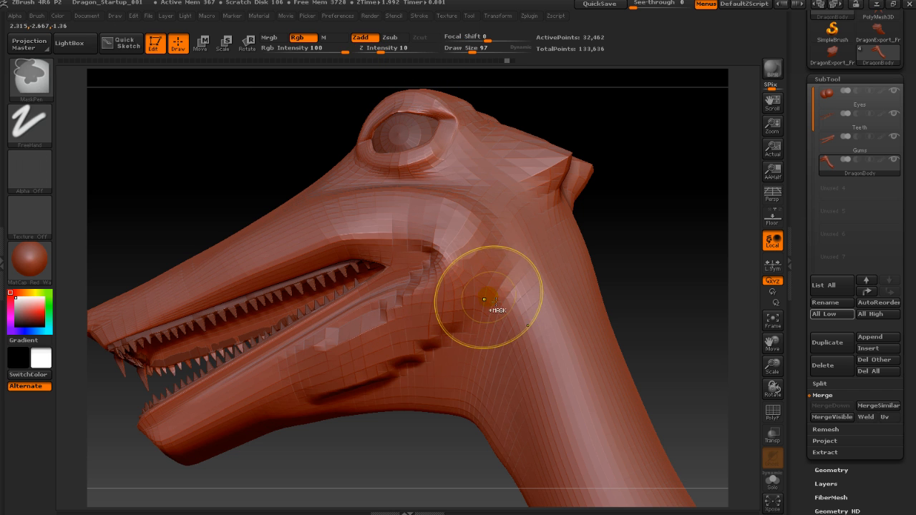
mouse_move(485, 236)
left_mouse_down("shift")
mouse_move(484, 263)
mouse_move(393, 378)
left_mouse_up("shift")
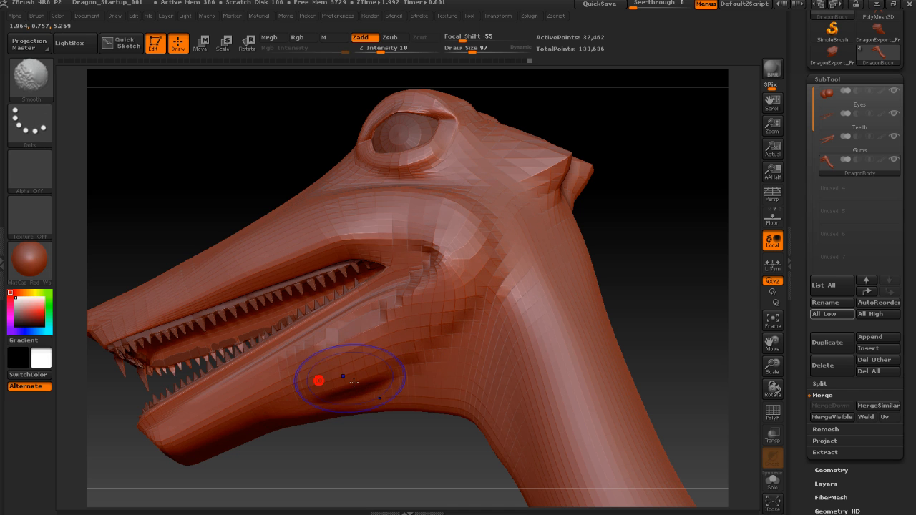
Build up the front of the lower jaw with ClayBuildup at Draw Size 73 and smooth its underside
left_click_drag(378, 450, 441, 419, "alt")
key("s")
left_click_drag(406, 334, 404, 334)
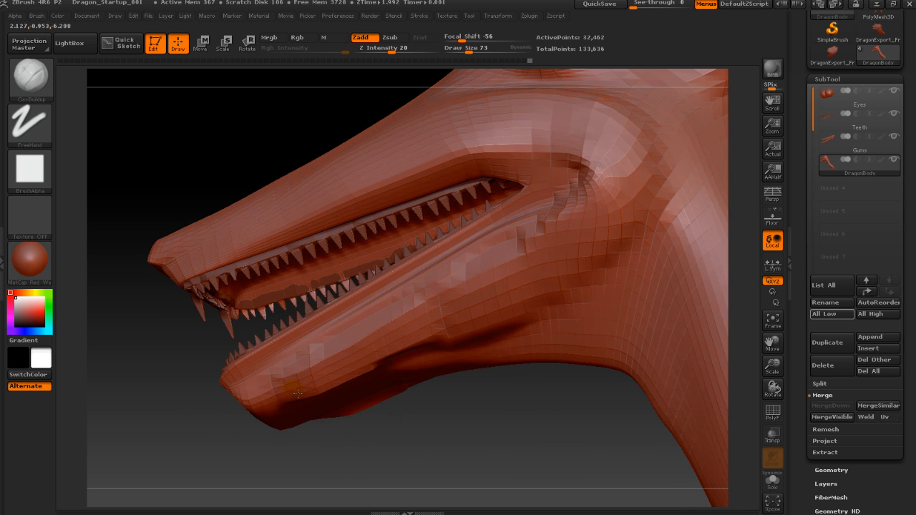
key("shift")
mouse_move(429, 427)
left_mouse_down()
mouse_move(454, 429)
mouse_move(475, 380)
mouse_move(376, 380)
left_mouse_up()
mouse_move(296, 417)
left_mouse_down()
mouse_move(371, 394)
mouse_move(526, 374)
mouse_move(410, 391)
left_mouse_up()
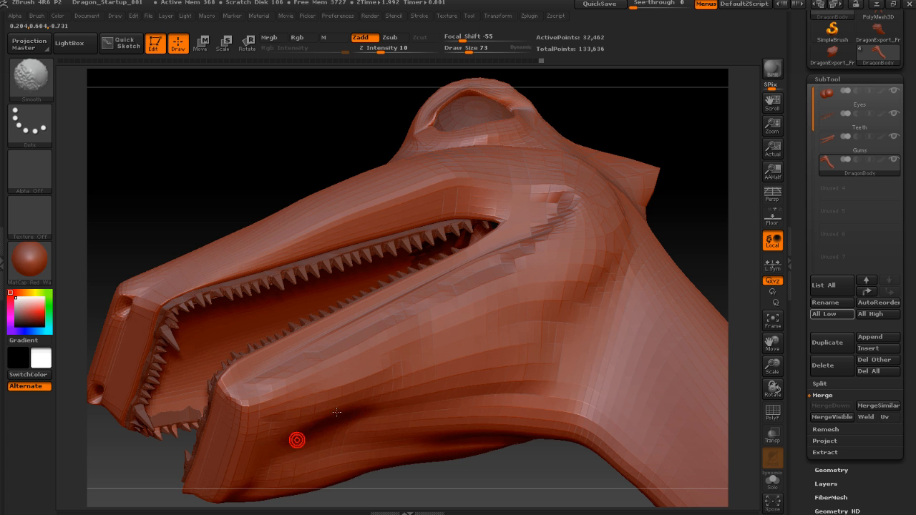
Add clay beneath the rear of the lower jaw towards the throat and smooth the strokes into the surface
left_click_drag(550, 462, 477, 389)
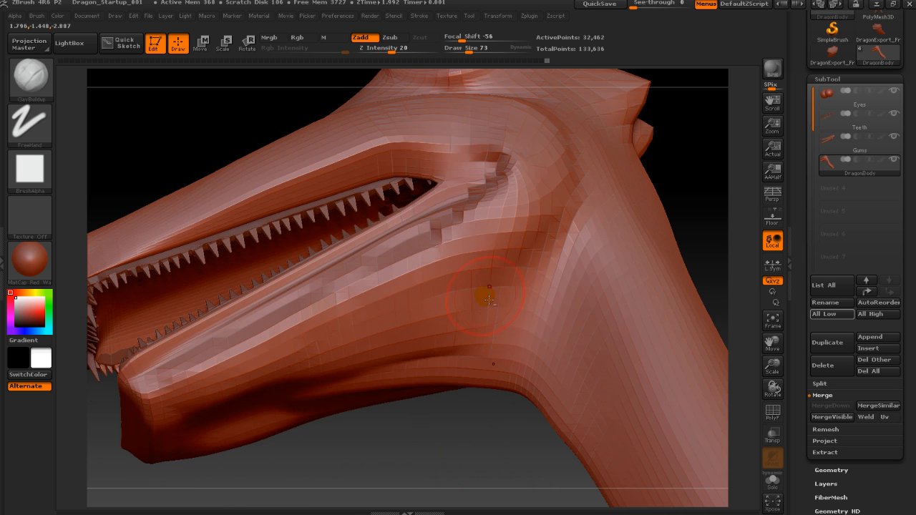
left_click_drag(489, 299, 331, 377)
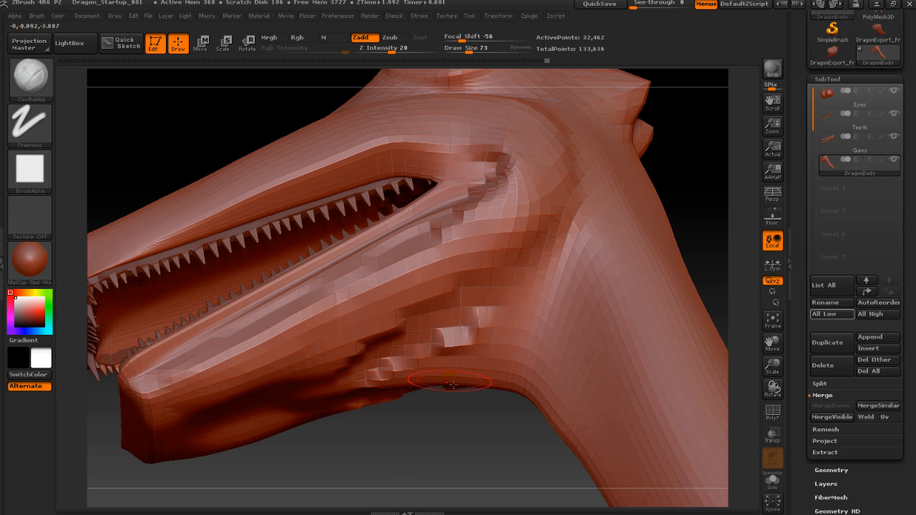
left_click_drag(483, 319, 322, 372, "shift")
left_click_drag(386, 352, 344, 377, "shift")
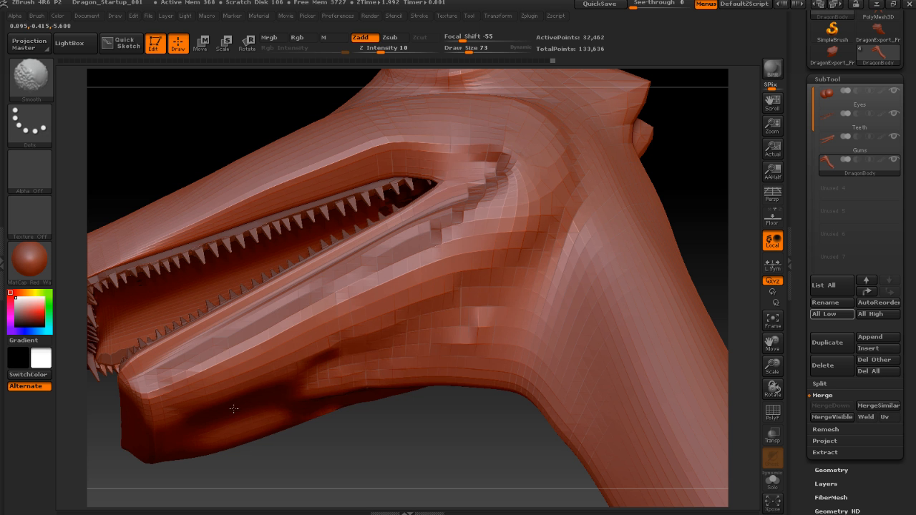
Add clay to the rear part of the lower lip with ClayBuildup at Draw Size 52
mouse_move(494, 400)
left_mouse_down()
mouse_move(482, 427)
mouse_move(474, 423)
mouse_move(474, 456)
mouse_move(503, 451)
mouse_move(439, 389)
left_mouse_up()
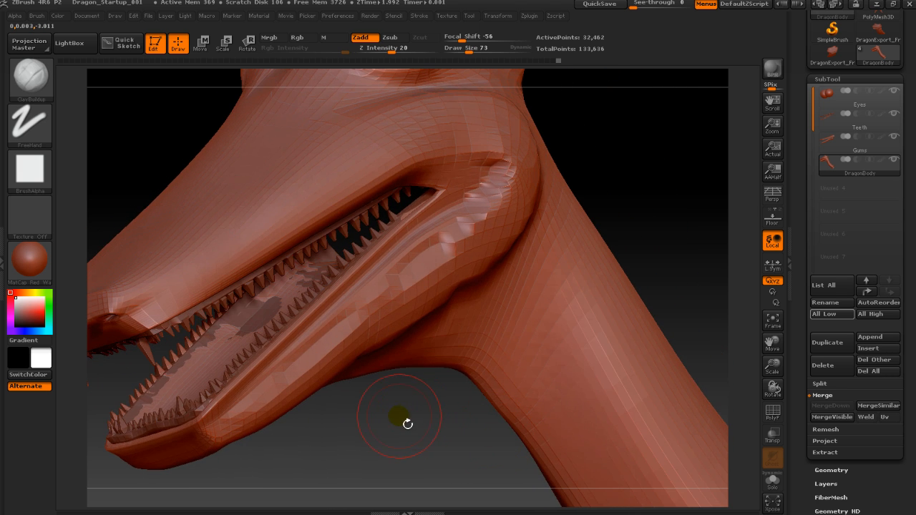
mouse_move(407, 424)
left_mouse_down()
mouse_move(395, 418)
mouse_move(452, 417)
mouse_move(426, 411)
mouse_move(493, 358)
left_mouse_up()
key("s")
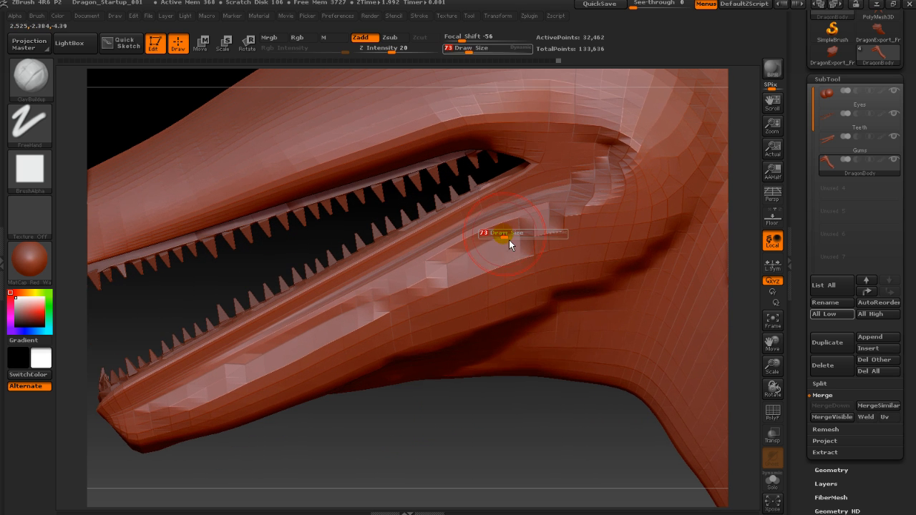
left_click(506, 240)
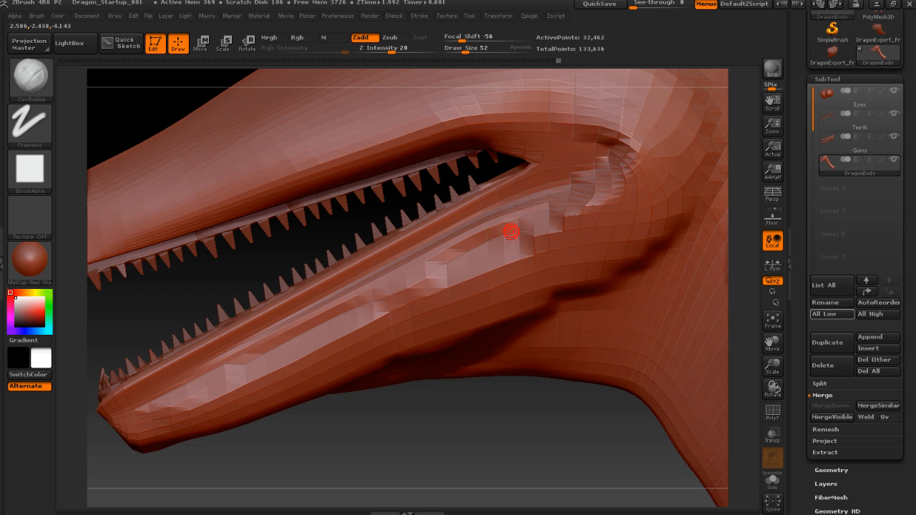
left_click_drag(510, 233, 483, 252)
Build up the lower lip from the jaw tip to behind the mouth corner with ClayBuildup at Z Intensity 7
left_click_drag(385, 52, 377, 52)
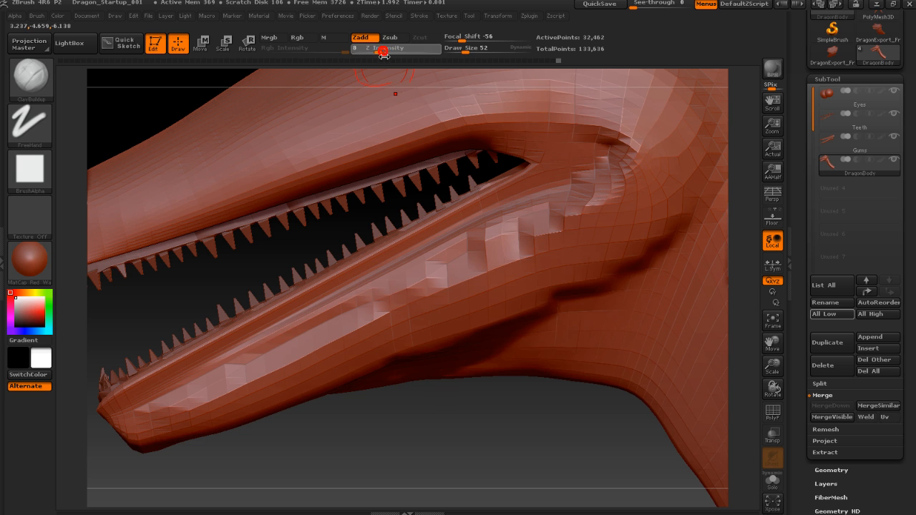
mouse_move(465, 265)
left_mouse_down("shift")
mouse_move(482, 235)
mouse_move(564, 190)
left_mouse_up("shift")
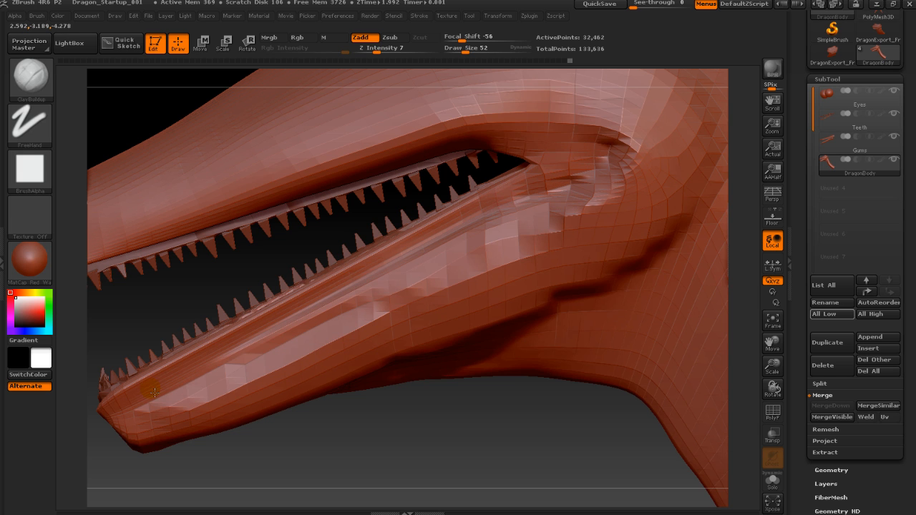
mouse_move(138, 420)
left_mouse_down()
mouse_move(163, 407)
mouse_move(230, 404)
mouse_move(166, 421)
mouse_move(301, 379)
left_mouse_up()
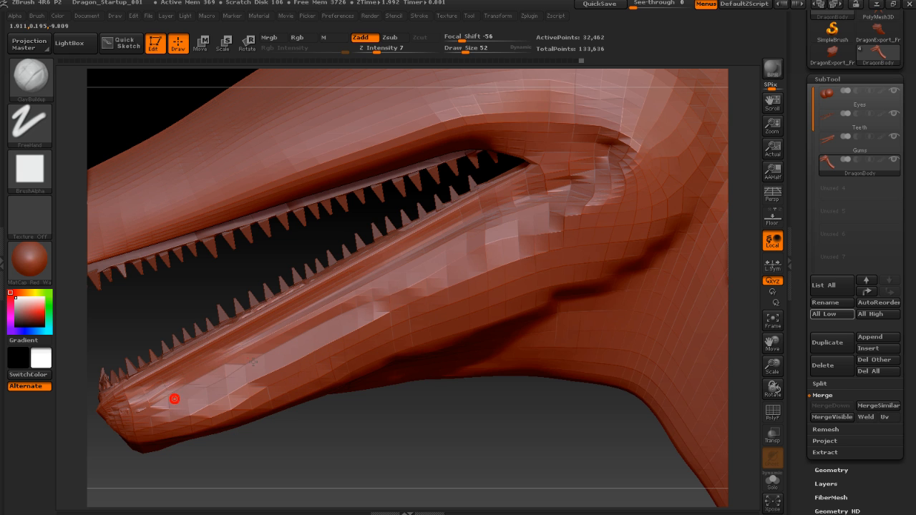
mouse_move(175, 399)
left_mouse_down()
mouse_move(206, 375)
mouse_move(148, 388)
mouse_move(329, 317)
mouse_move(271, 327)
mouse_move(478, 226)
left_mouse_up()
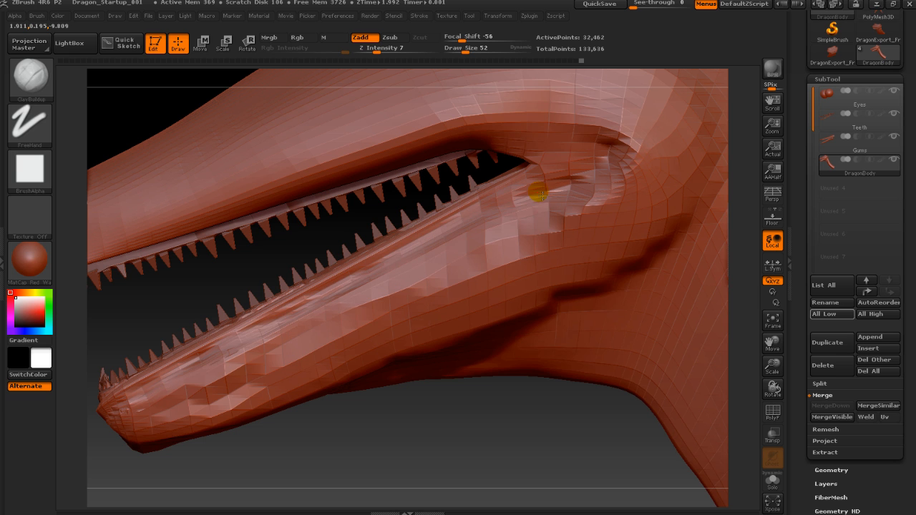
mouse_move(576, 151)
left_mouse_down()
mouse_move(562, 188)
mouse_move(622, 143)
left_mouse_up()
Smooth the mouth corner and the jawline crease below it with the Smooth brush at Draw Size 145
key("shift")
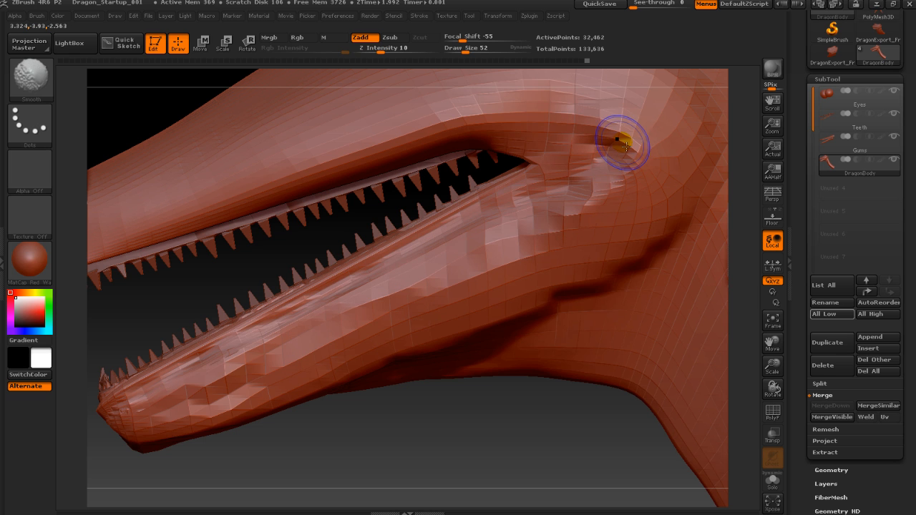
mouse_move(648, 212)
left_mouse_down("shift")
mouse_move(565, 247)
mouse_move(563, 264)
mouse_move(467, 351)
left_mouse_up("shift")
key("s")
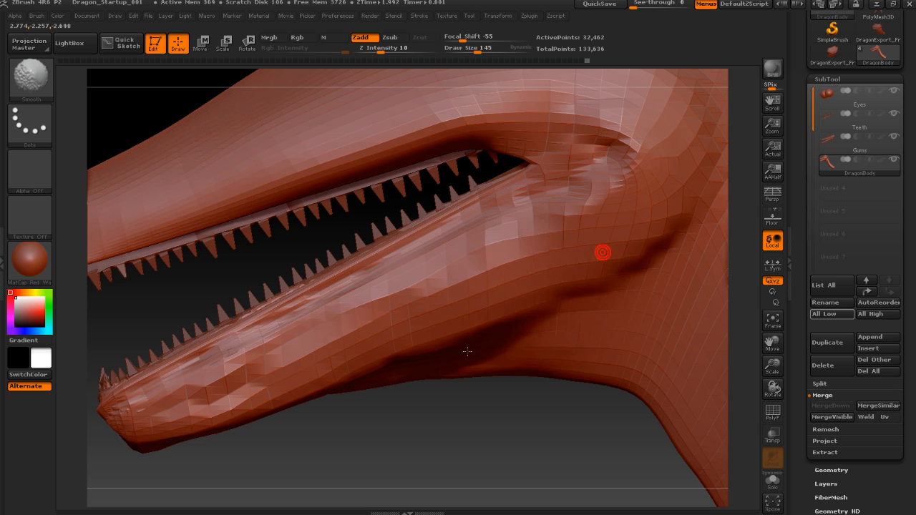
Smooth the side of the lower jaw, the mouth corner and the crease behind it with the Smooth brush at Draw Size 145
left_click_drag(490, 287, 181, 417, "shift")
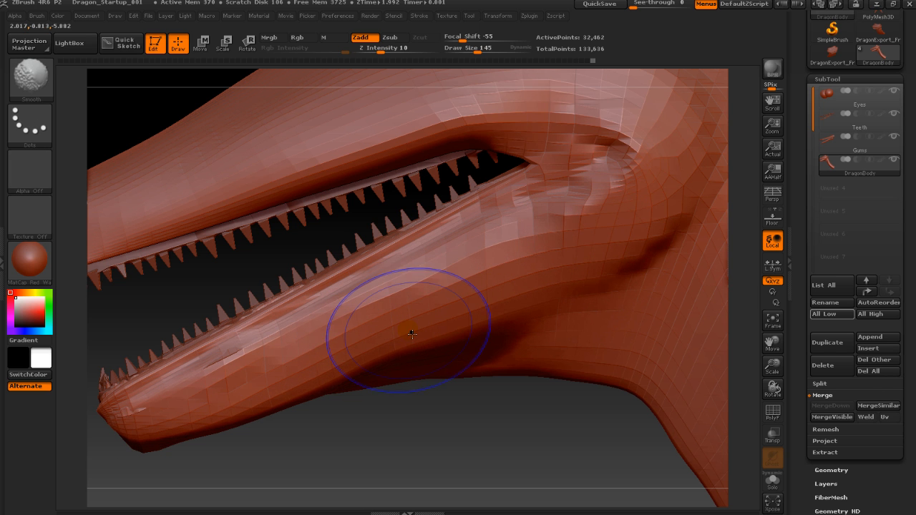
mouse_move(554, 232)
left_mouse_down("shift")
mouse_move(666, 171)
mouse_move(589, 262)
left_mouse_up("shift")
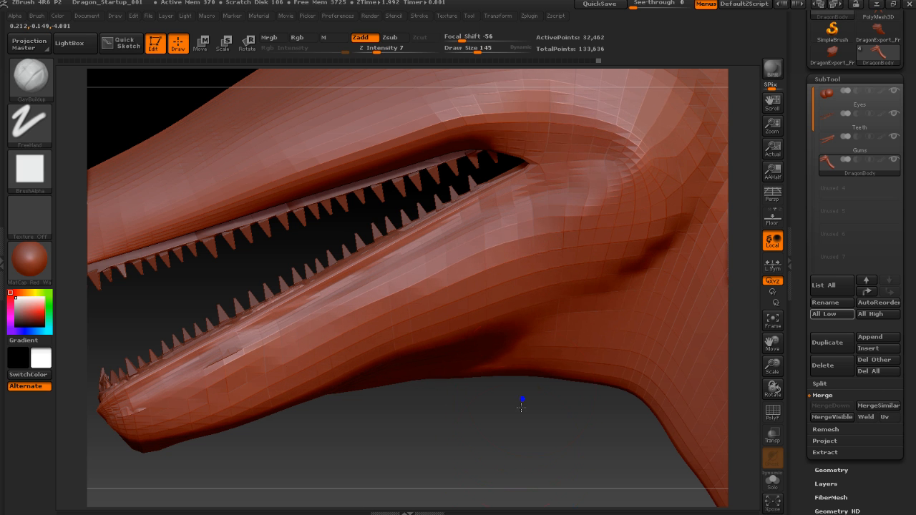
left_click_drag(521, 406, 544, 265)
mouse_move(485, 222)
left_mouse_down("shift")
mouse_move(473, 247)
mouse_move(541, 231)
mouse_move(515, 248)
mouse_move(562, 247)
mouse_move(604, 231)
left_mouse_up("shift")
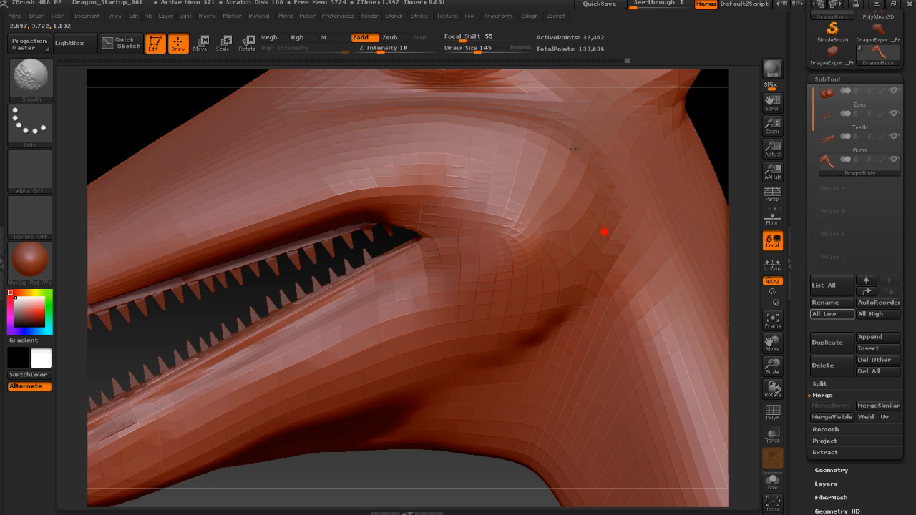
left_click_drag(483, 376, 540, 335, "shift")
left_click_drag(406, 483, 362, 448, "alt")
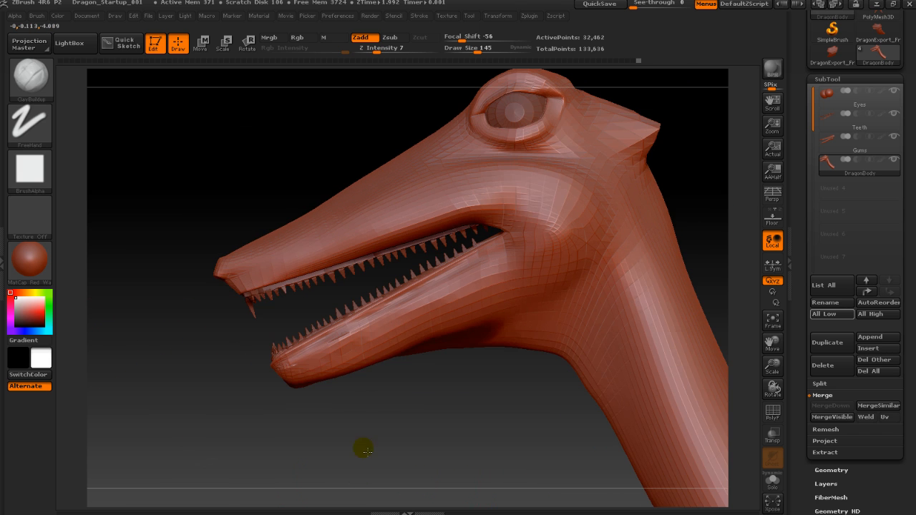
Smooth the ridge across the snout tip between the nostrils with the Smooth brush at Draw Size 145
mouse_move(437, 434)
left_mouse_down("alt")
mouse_move(420, 460)
mouse_move(387, 448)
mouse_move(424, 468)
mouse_move(398, 491)
mouse_move(408, 507)
mouse_move(404, 441)
mouse_move(463, 427)
mouse_move(427, 427)
left_mouse_up("alt")
left_click_drag(206, 292, 215, 343, "alt")
left_click_drag(670, 305, 915, 328, "alt")
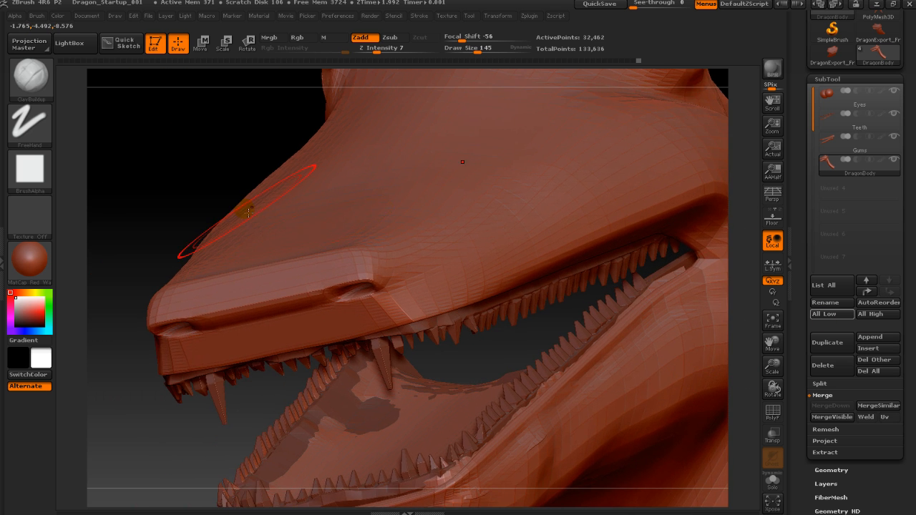
left_click_drag(205, 173, 230, 172, "alt")
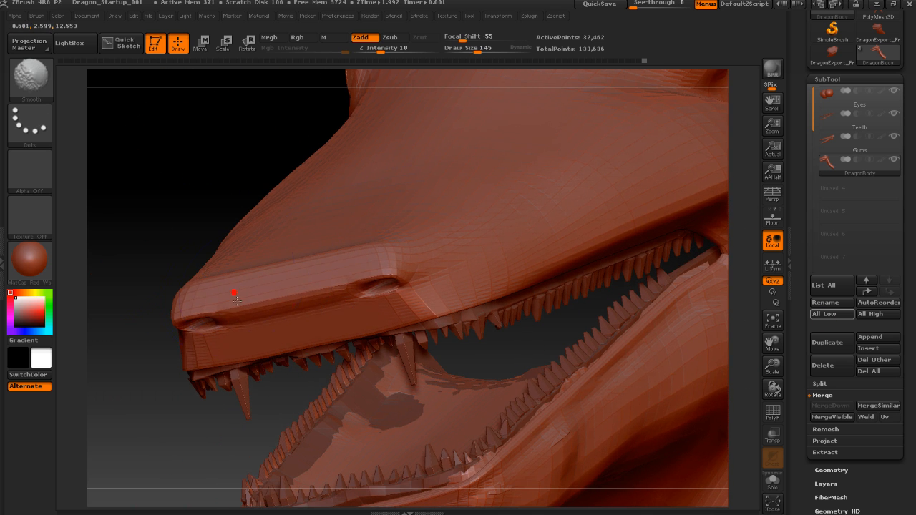
left_click_drag(287, 282, 284, 277, "shift")
Build up the nostril rims and the snout side behind them with ClayBuildup at Draw Size 84, and smooth the strokes
left_click_drag(223, 183, 257, 182, "alt")
key("s")
left_click_drag(241, 182, 232, 183)
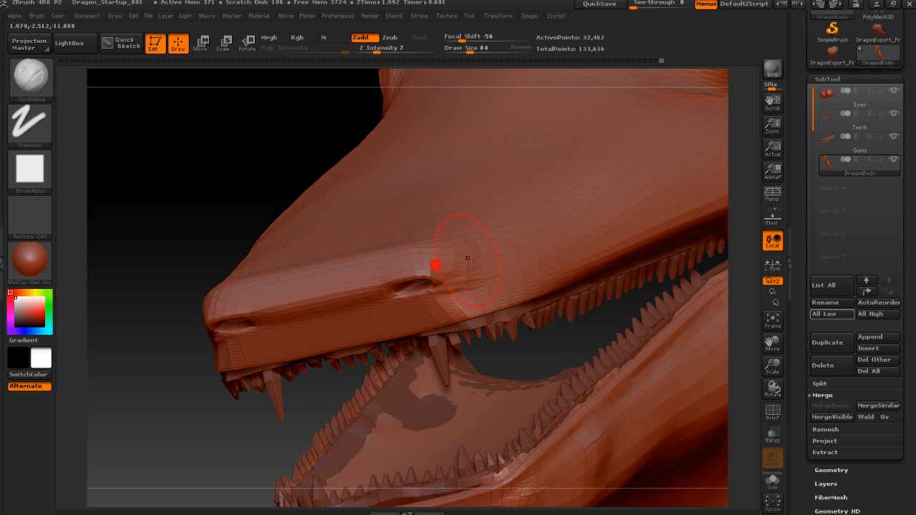
mouse_move(483, 270)
left_mouse_down()
mouse_move(370, 263)
mouse_move(436, 253)
left_mouse_up()
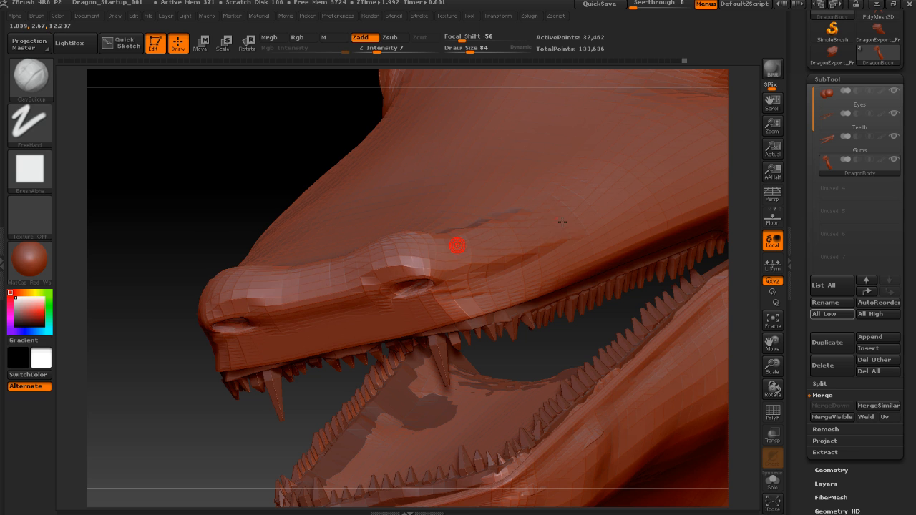
key("shift")
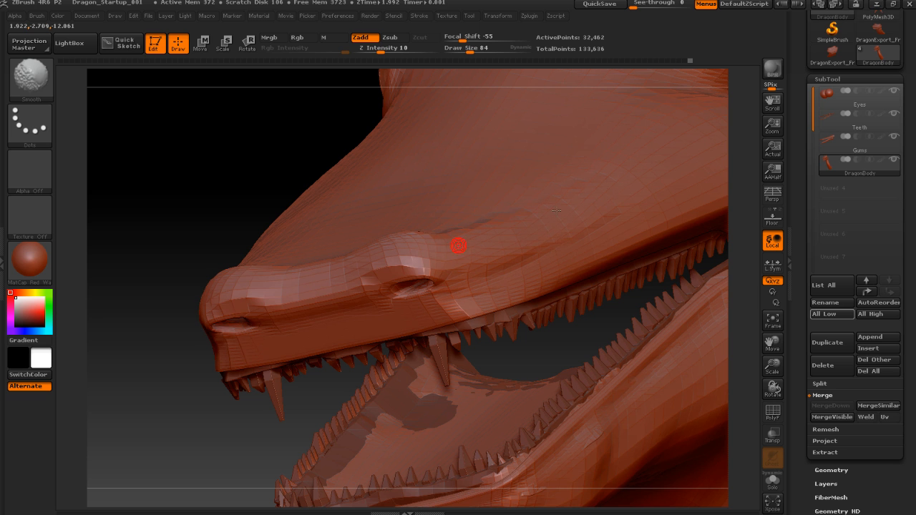
left_click_drag(498, 259, 596, 246, "shift")
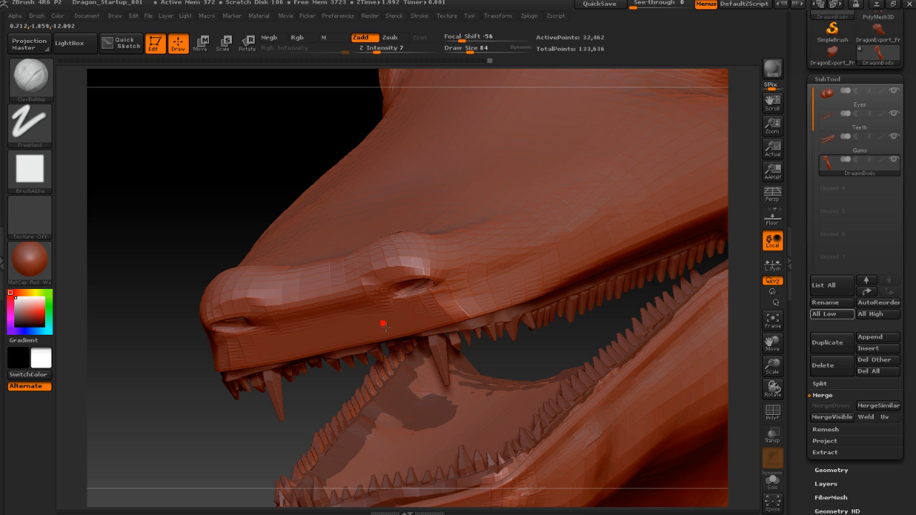
Add clay across the front of the upper lip below the nostrils with ClayBuildup at Z Intensity 7
left_click_drag(323, 341, 472, 304)
left_click_drag(275, 355, 259, 353)
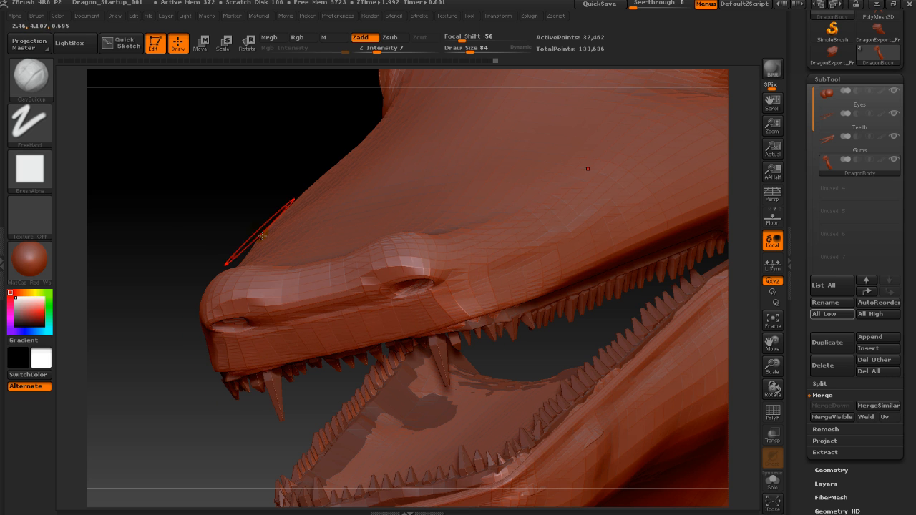
left_click_drag(236, 204, 242, 220)
left_click_drag(242, 172, 382, 241)
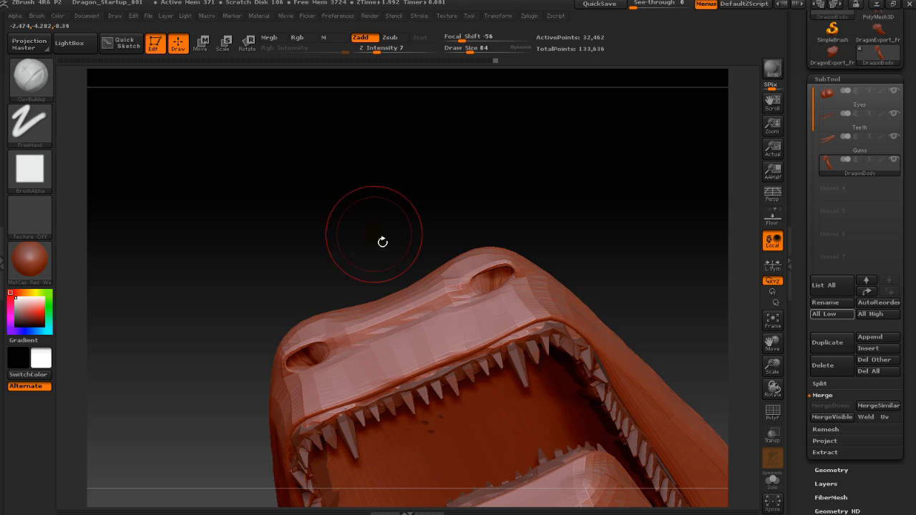
left_click_drag(609, 190, 598, 258)
right_click_drag(598, 258, 597, 266)
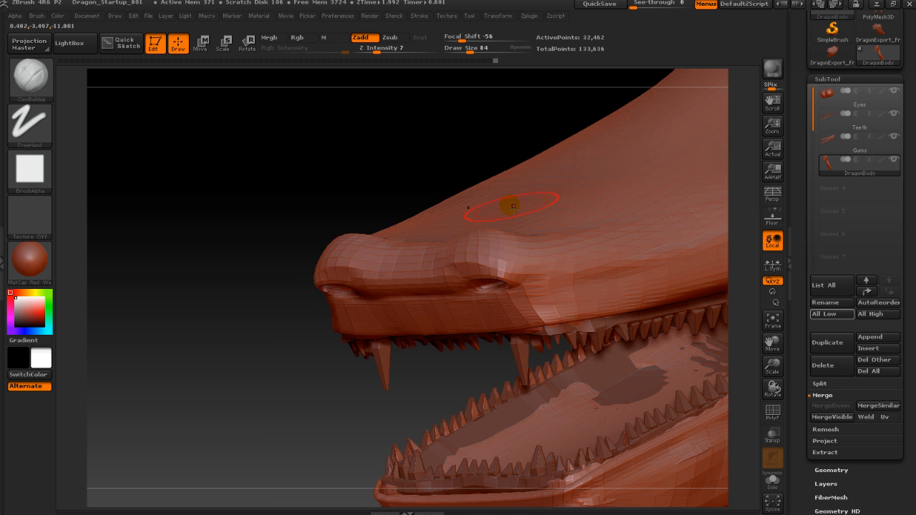
Add clay along the side of the upper lip behind the nostril with ClayBuildup at Draw Size 34, and smooth the strokes
right_click_drag(402, 161, 314, 184, "alt")
key("s")
left_click_drag(490, 301, 483, 305)
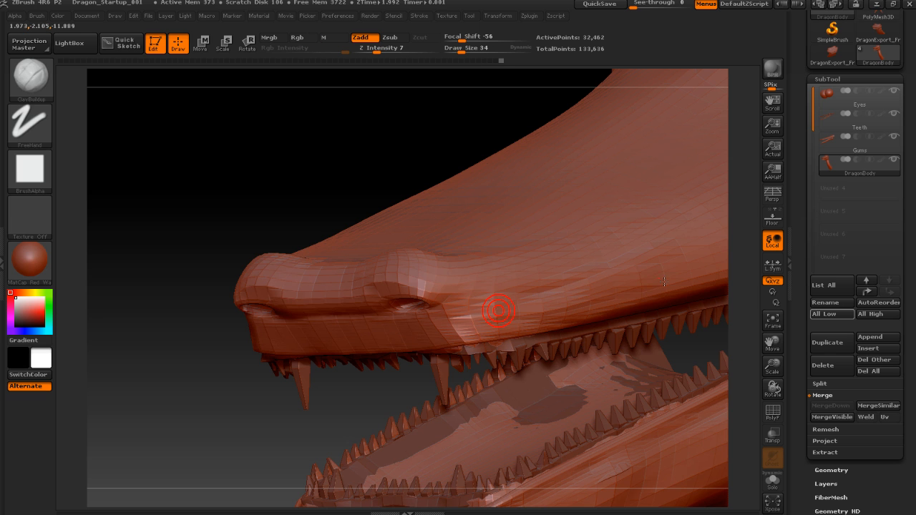
key("shift")
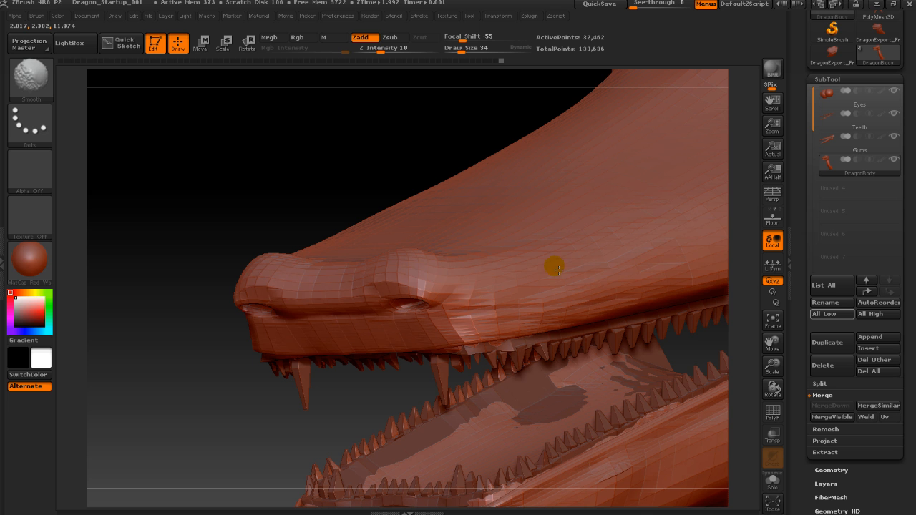
Add clay strokes on top of the snout behind the nostrils and blend them with the Smooth brush at Draw Size 76
mouse_move(333, 219)
left_mouse_down()
mouse_move(333, 191)
mouse_move(292, 213)
mouse_move(320, 195)
mouse_move(317, 176)
mouse_move(286, 229)
mouse_move(279, 218)
mouse_move(239, 252)
mouse_move(286, 206)
mouse_move(276, 210)
mouse_move(415, 237)
mouse_move(399, 223)
mouse_move(448, 296)
left_mouse_up()
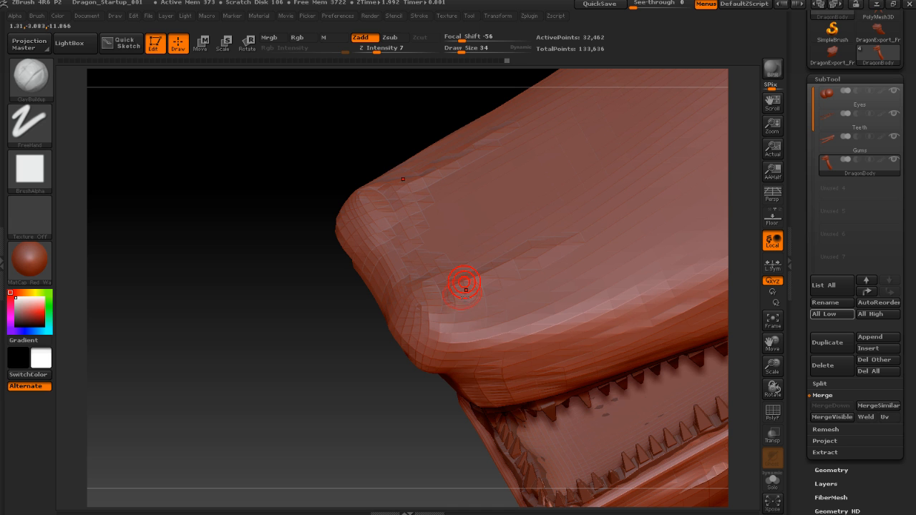
mouse_move(315, 318)
left_mouse_down("alt")
mouse_move(166, 353)
mouse_move(462, 272)
left_mouse_up("alt")
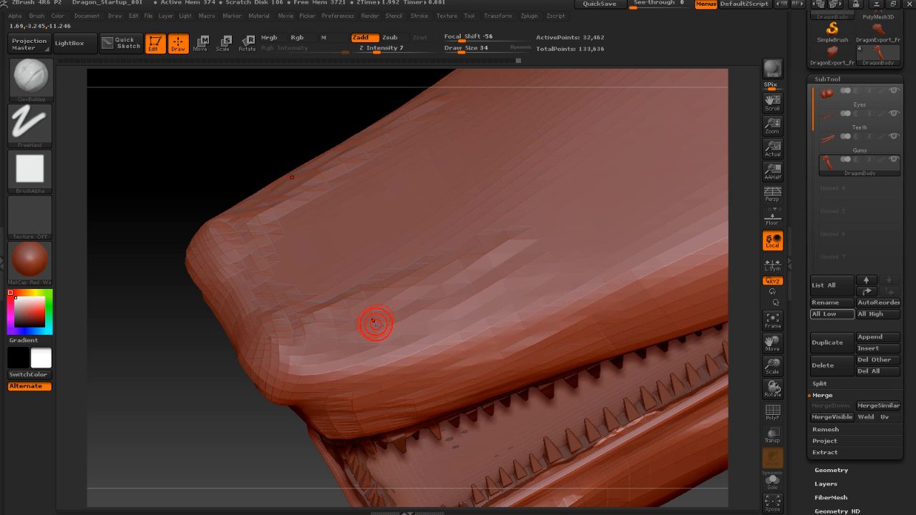
mouse_move(212, 422)
left_mouse_down("alt")
mouse_move(225, 399)
mouse_move(209, 405)
left_mouse_up("alt")
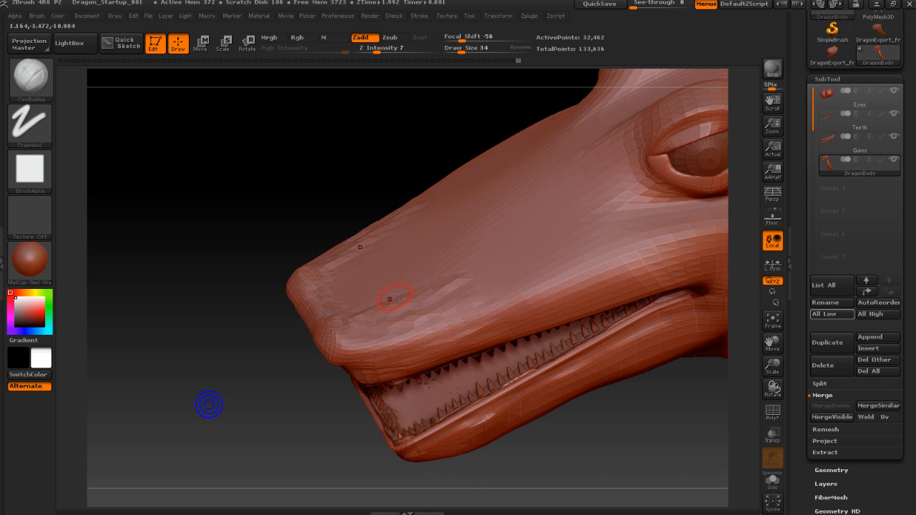
key("shift")
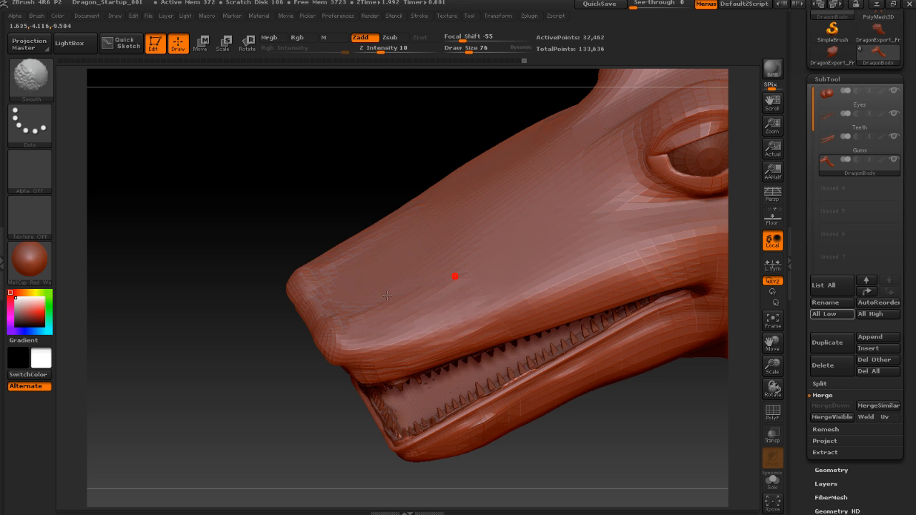
Build up a muscle on the side of the upper neck behind the jaw with ClayBuildup at Draw Size 76
mouse_move(234, 400)
left_mouse_down()
mouse_move(224, 385)
mouse_move(263, 335)
left_mouse_up()
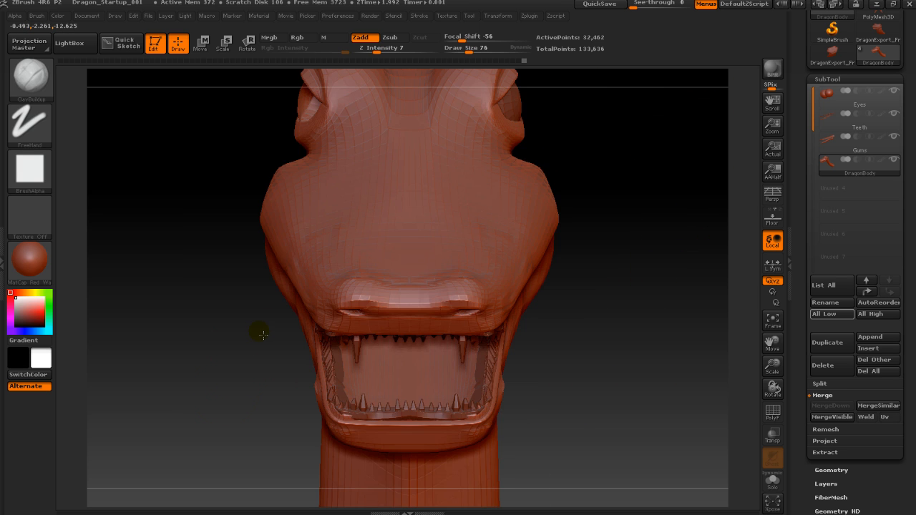
left_click_drag(601, 370, 544, 378)
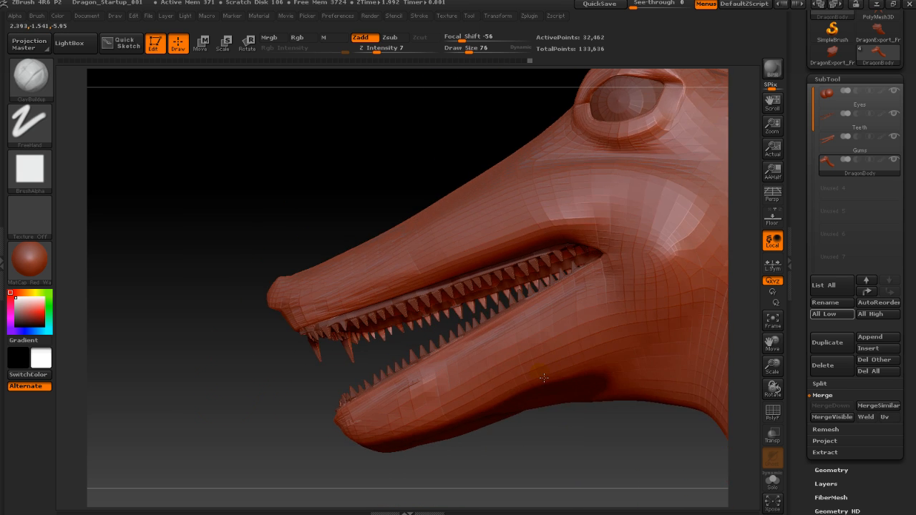
left_click_drag(558, 458, 427, 371, "alt")
left_click_drag(298, 401, 454, 401, "alt")
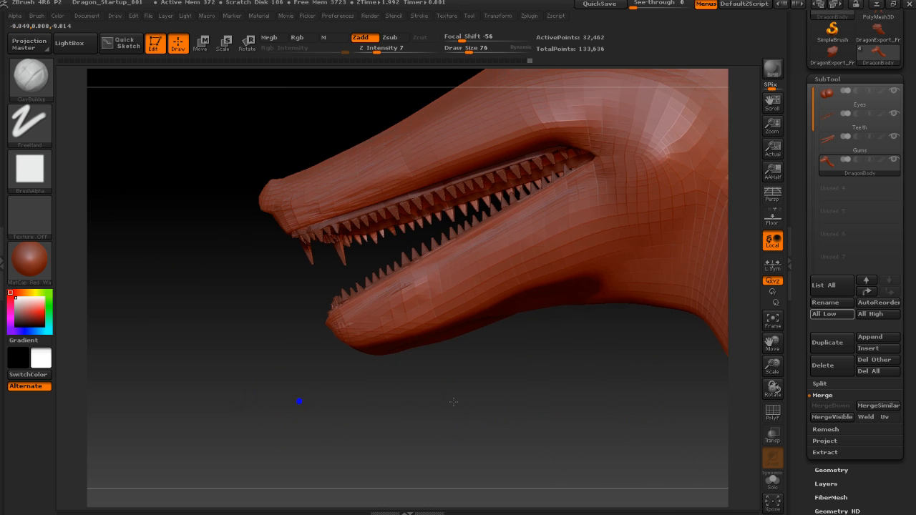
mouse_move(383, 402)
left_mouse_down()
mouse_move(417, 400)
mouse_move(358, 402)
mouse_move(403, 407)
left_mouse_up()
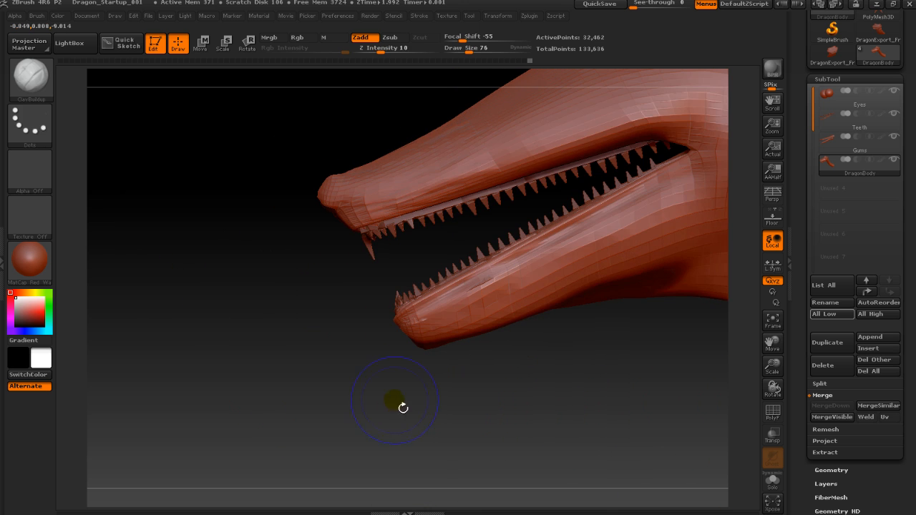
left_click_drag(562, 357, 403, 422, "alt")
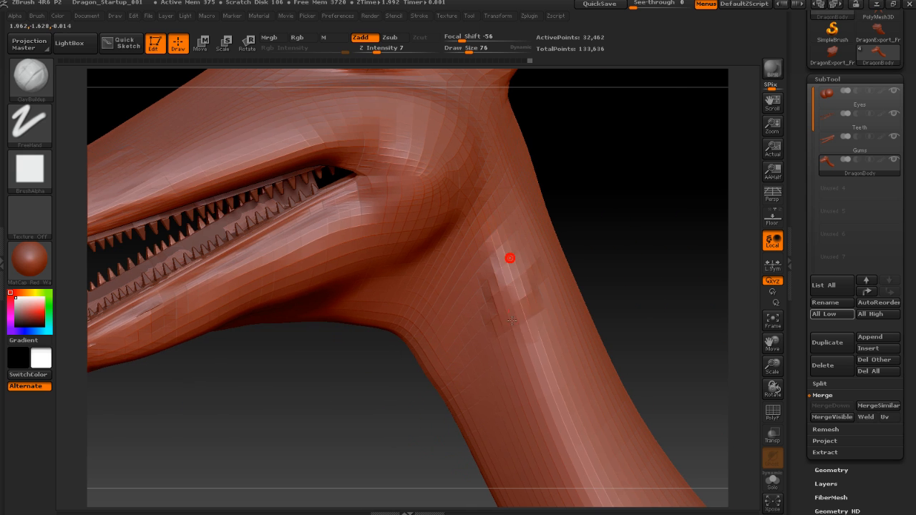
left_click_drag(513, 323, 495, 399)
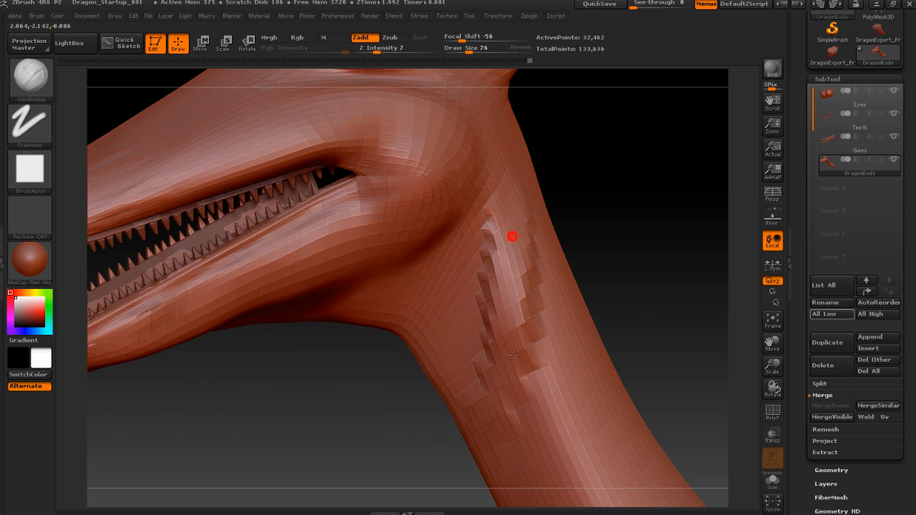
left_click_drag(512, 354, 512, 401)
Extend the side neck muscle down the neck with long ClayBuildup strokes at Z Intensity 7
mouse_move(399, 445)
right_mouse_down("alt")
mouse_move(314, 436)
mouse_move(398, 379)
right_mouse_up("alt")
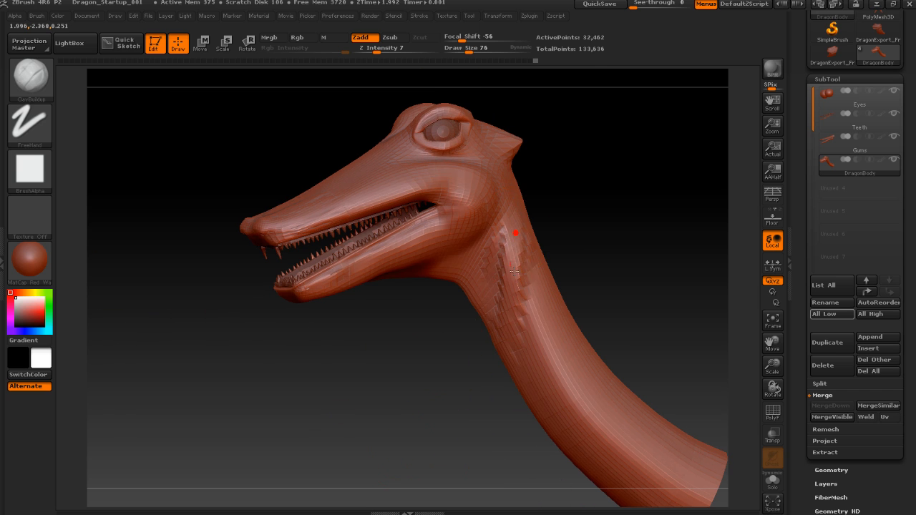
left_click_drag(515, 257, 531, 391)
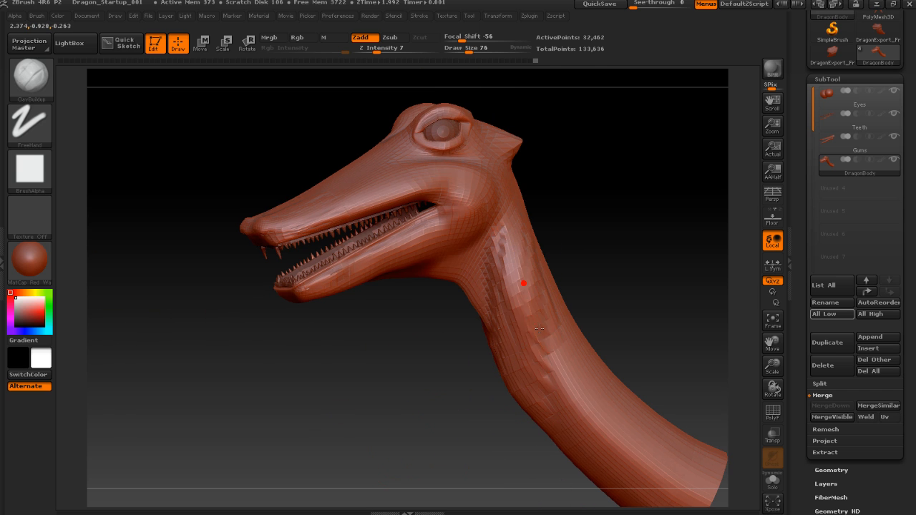
left_click_drag(540, 328, 557, 406)
left_click_drag(515, 270, 541, 411)
Build up a central ridge down the front of the throat from beneath the jaw with ClayBuildup at Draw Size 76
mouse_move(432, 405)
right_mouse_down("alt")
mouse_move(418, 414)
mouse_move(465, 362)
mouse_move(400, 395)
mouse_move(465, 385)
right_mouse_up("alt")
mouse_move(591, 361)
left_mouse_down()
mouse_move(575, 365)
mouse_move(566, 342)
mouse_move(601, 333)
mouse_move(619, 302)
mouse_move(598, 310)
mouse_move(425, 249)
mouse_move(421, 310)
left_mouse_up()
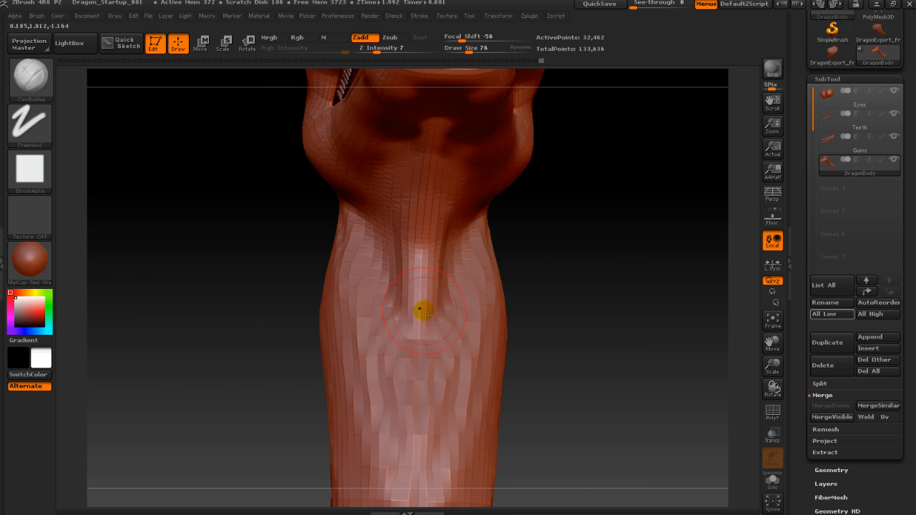
left_click_drag(439, 203, 425, 343)
left_click_drag(432, 226, 437, 339)
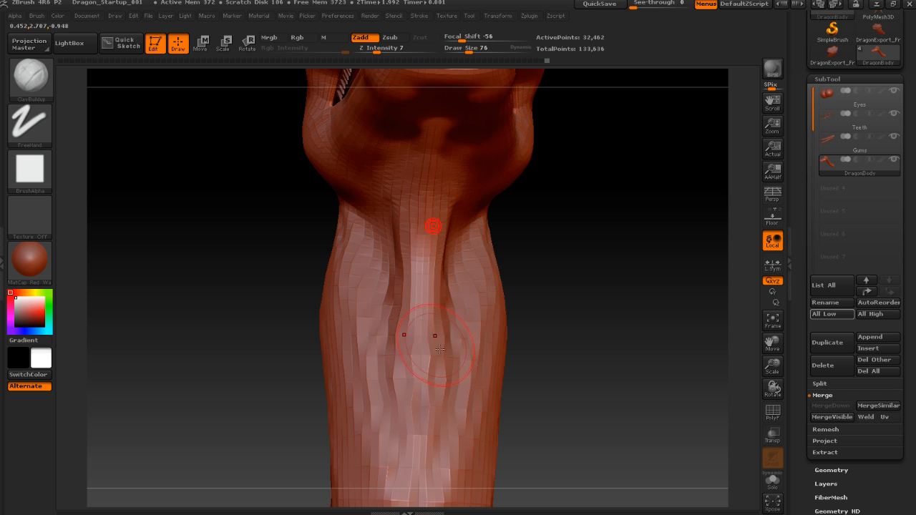
mouse_move(436, 208)
left_mouse_down()
mouse_move(425, 329)
mouse_move(428, 273)
mouse_move(427, 290)
left_mouse_up()
left_click_drag(435, 165, 426, 295)
left_click_drag(436, 170, 428, 286)
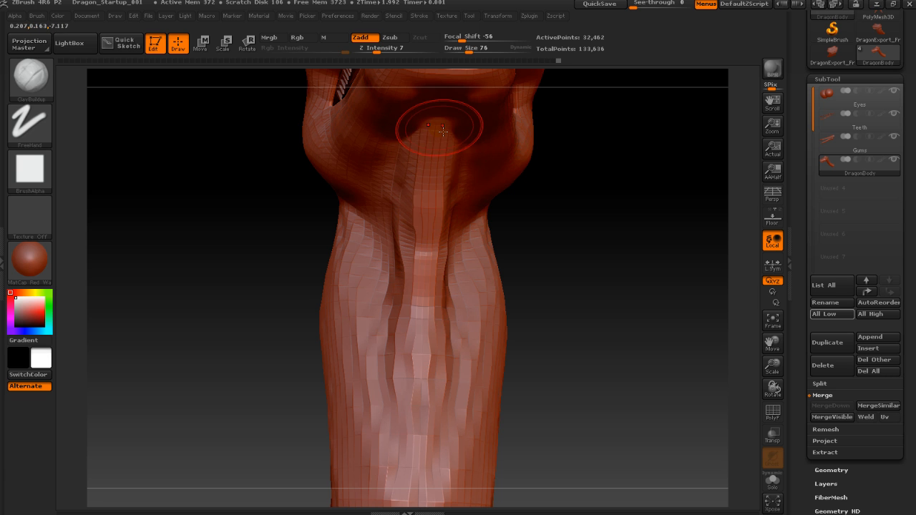
left_click_drag(437, 130, 424, 333)
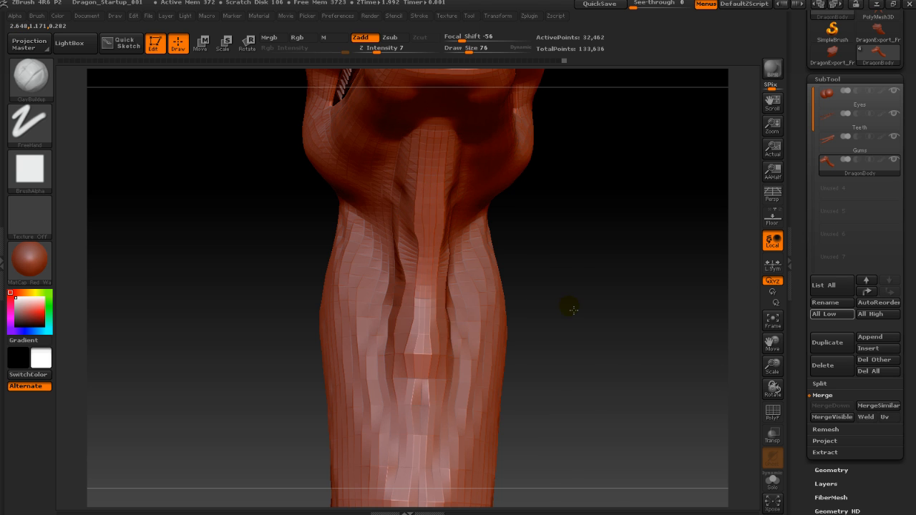
Fill out the side of the throat beneath the jaw with clay and smooth it into the neck at Draw Size 76
left_click_drag(568, 307, 543, 267)
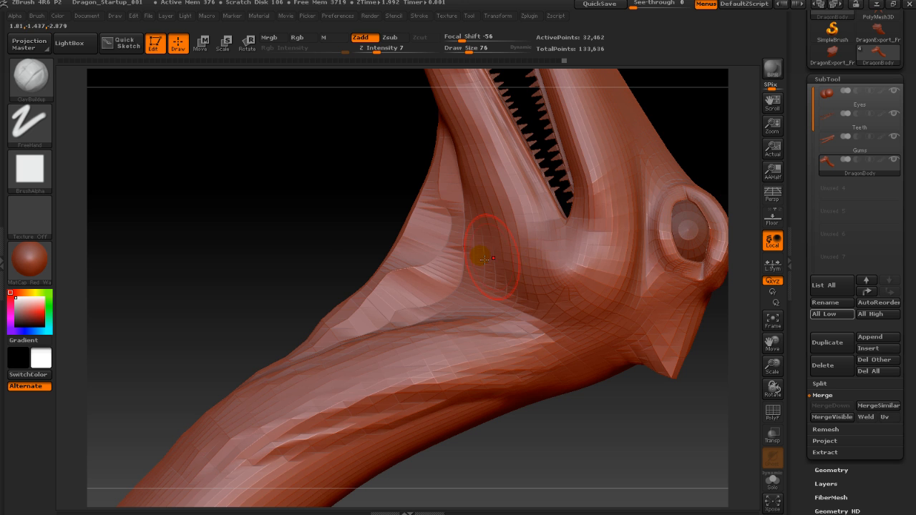
mouse_move(484, 258)
left_mouse_down()
mouse_move(276, 191)
mouse_move(231, 214)
mouse_move(340, 457)
mouse_move(359, 117)
mouse_move(446, 261)
mouse_move(461, 258)
mouse_move(453, 249)
mouse_move(337, 336)
left_mouse_up()
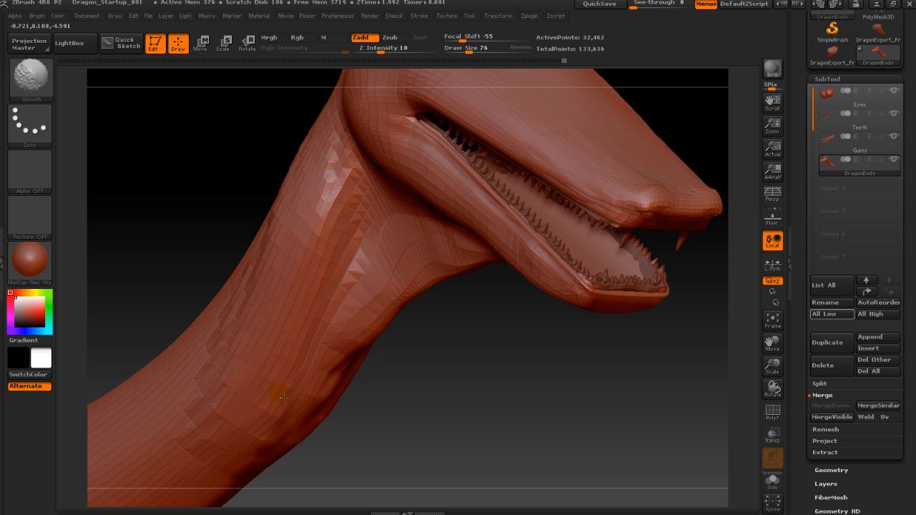
mouse_move(420, 378)
left_mouse_down()
mouse_move(470, 370)
mouse_move(630, 380)
mouse_move(617, 360)
left_mouse_up()
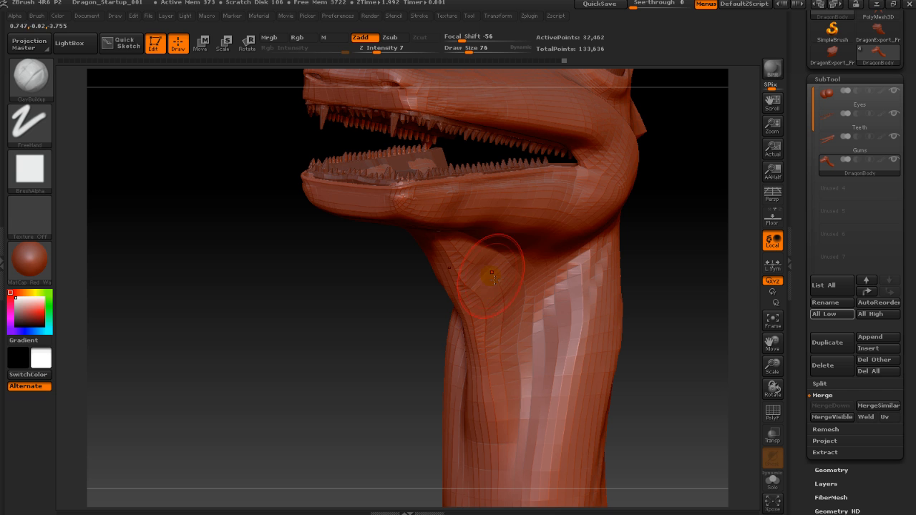
left_click_drag(494, 279, 492, 317)
mouse_move(485, 282)
left_mouse_down("shift")
mouse_move(503, 288)
mouse_move(517, 316)
left_mouse_up("shift")
left_click_drag(511, 266, 520, 326)
left_click_drag(513, 271, 511, 350)
mouse_move(496, 290)
left_mouse_down("shift")
mouse_move(508, 364)
mouse_move(500, 359)
left_mouse_up("shift")
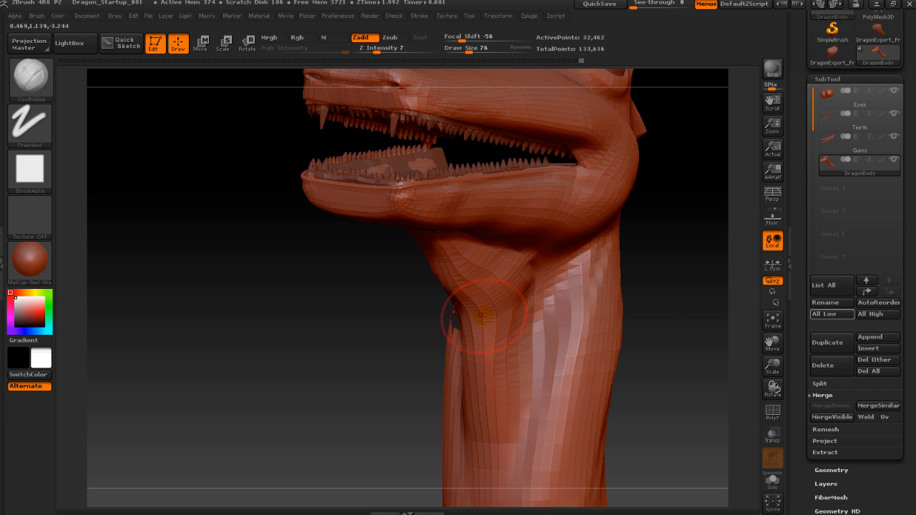
Pull the underside of the throat outward into a sagging pouch using the Move brush at Draw Size 76
mouse_move(405, 332)
left_mouse_down()
mouse_move(374, 336)
mouse_move(372, 350)
left_mouse_up()
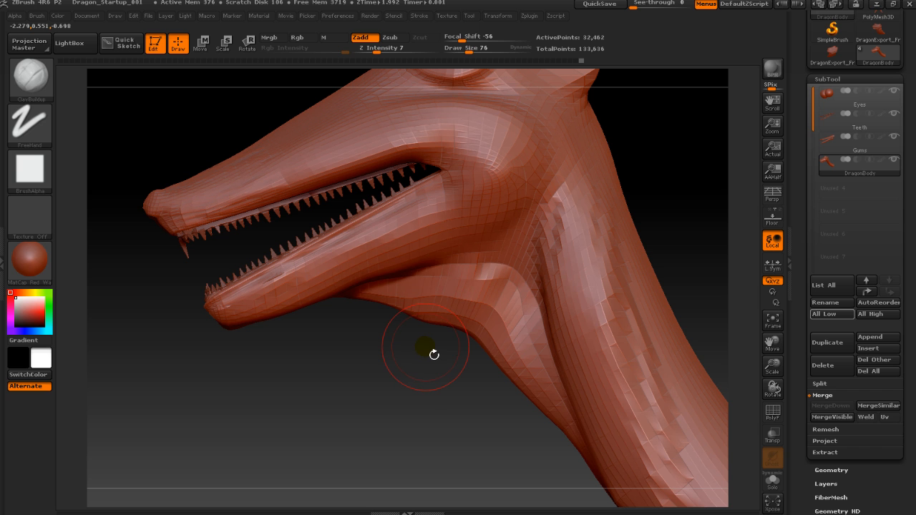
key("b")
key("m")
key("v")
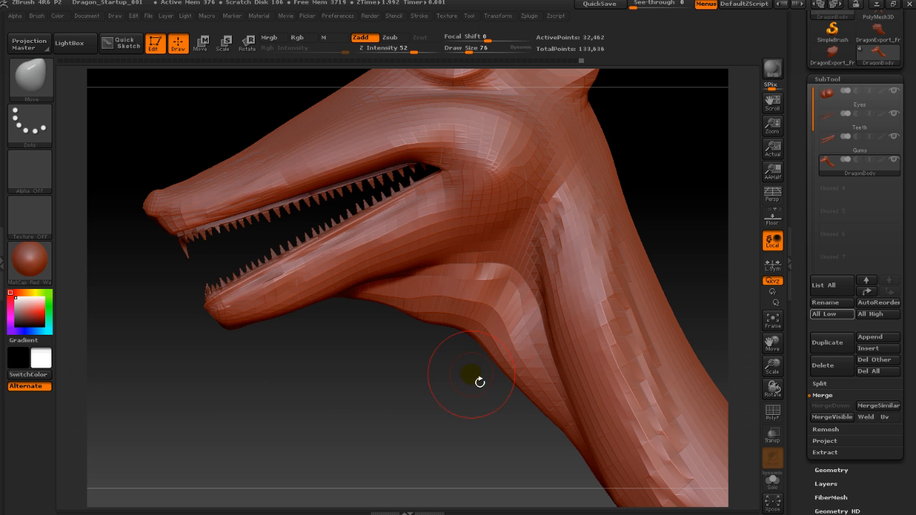
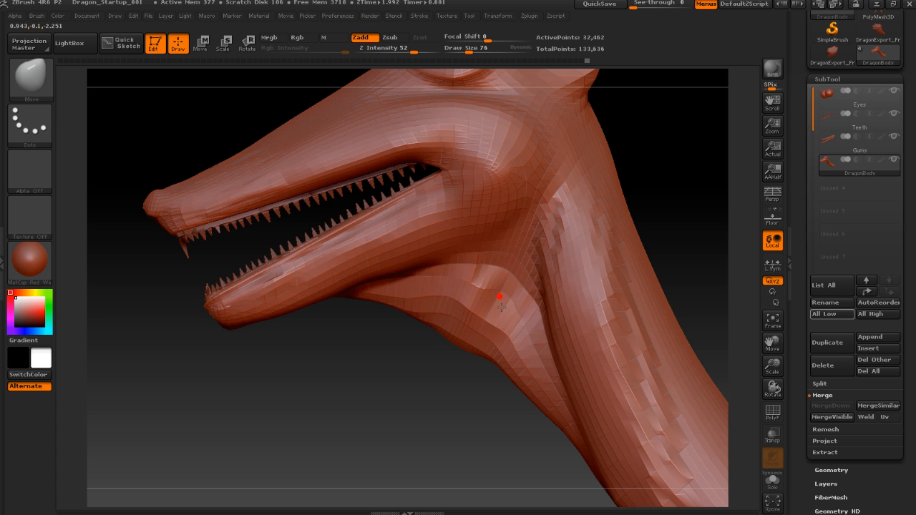
mouse_move(499, 297)
left_mouse_down()
mouse_move(500, 314)
mouse_move(469, 303)
mouse_move(492, 313)
mouse_move(495, 335)
left_mouse_up()
key("ctrl+z")
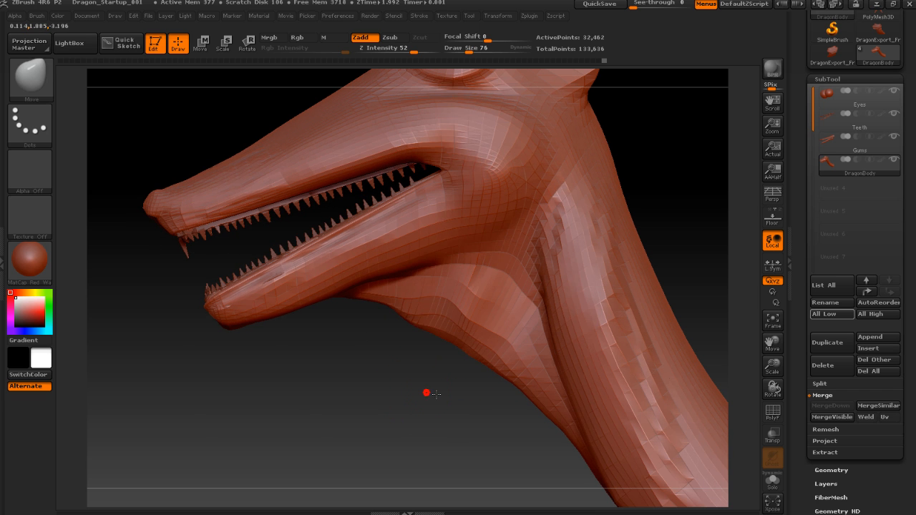
left_click_drag(424, 342, 465, 380)
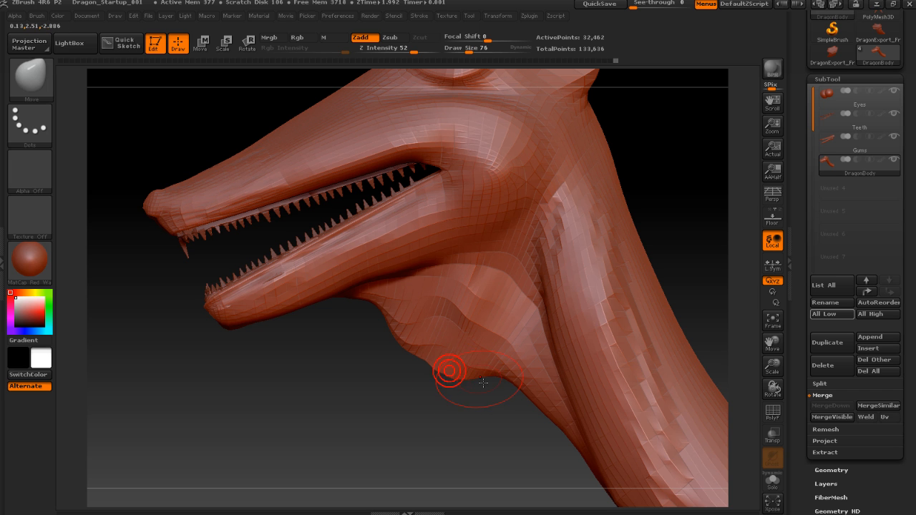
left_click_drag(515, 401, 493, 445)
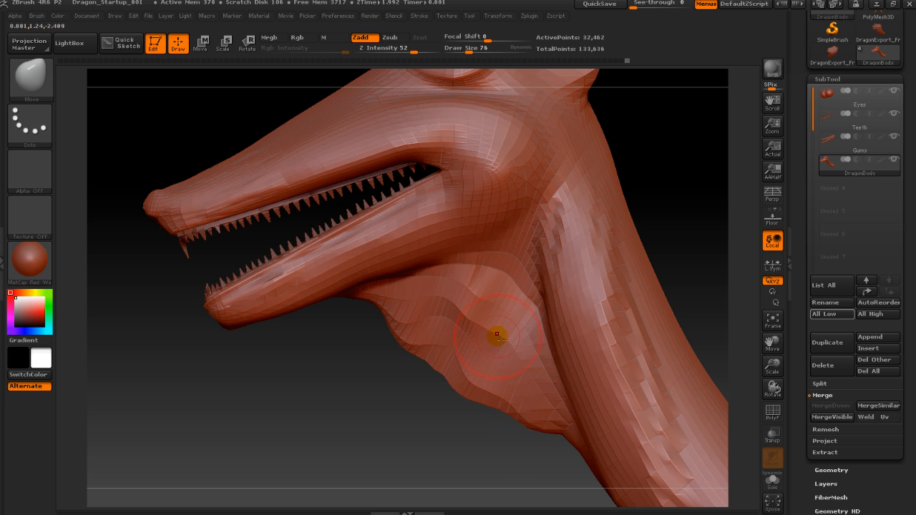
Push the folds on the side of the throat pouch downward and smooth them into the neck
left_click_drag(445, 360, 444, 370)
mouse_move(458, 319)
left_mouse_down()
mouse_move(459, 339)
mouse_move(435, 349)
mouse_move(473, 364)
mouse_move(515, 359)
left_mouse_up()
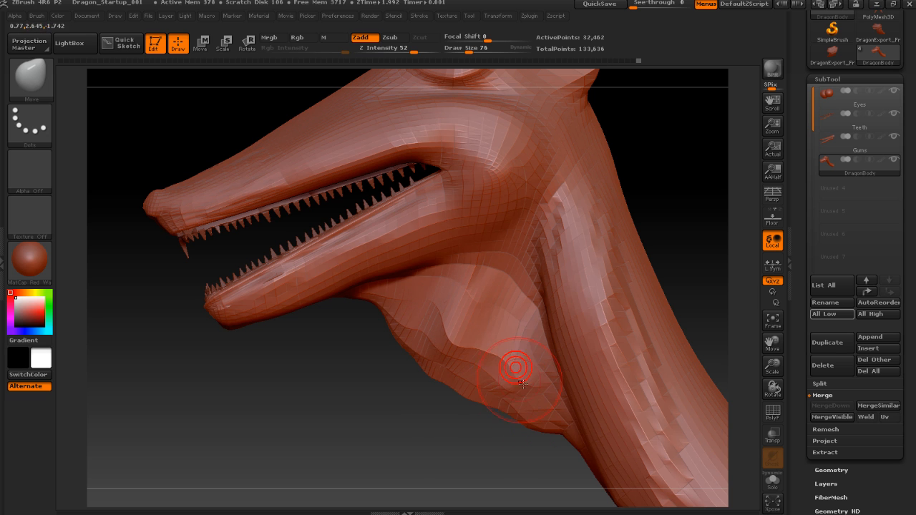
mouse_move(526, 392)
left_mouse_down()
mouse_move(533, 395)
mouse_move(478, 348)
mouse_move(523, 315)
mouse_move(494, 339)
left_mouse_up()
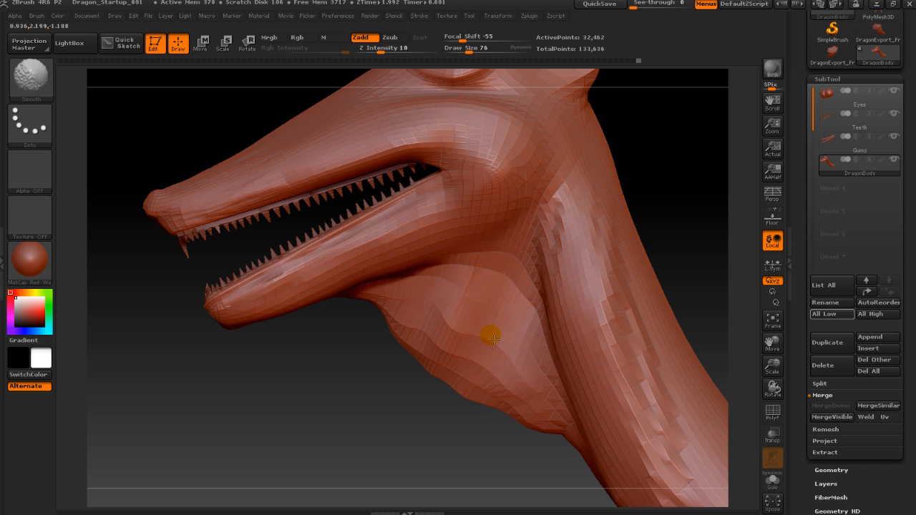
mouse_move(445, 361)
left_mouse_down("shift")
mouse_move(552, 440)
mouse_move(551, 399)
mouse_move(452, 319)
mouse_move(572, 377)
left_mouse_up("shift")
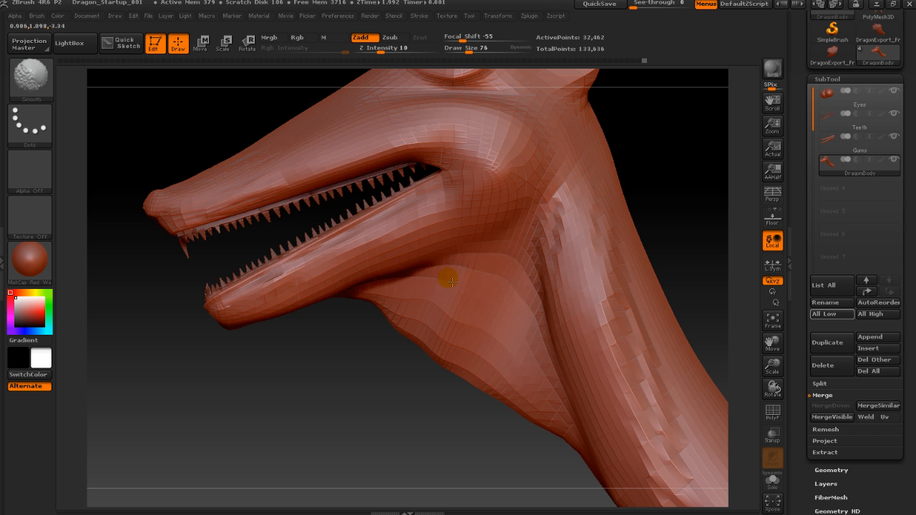
Examine the throat and neck from the front, side and below, comparing the lower and higher subdivision levels
mouse_move(409, 419)
left_mouse_down()
mouse_move(486, 399)
mouse_move(438, 394)
left_mouse_up()
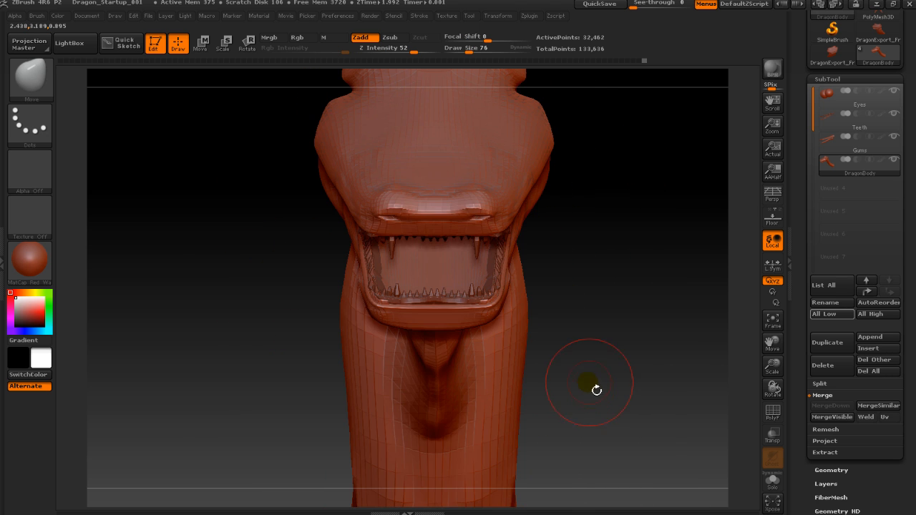
left_click_drag(596, 389, 646, 379)
mouse_move(674, 327)
left_mouse_down()
mouse_move(619, 339)
mouse_move(634, 327)
mouse_move(553, 350)
left_mouse_up()
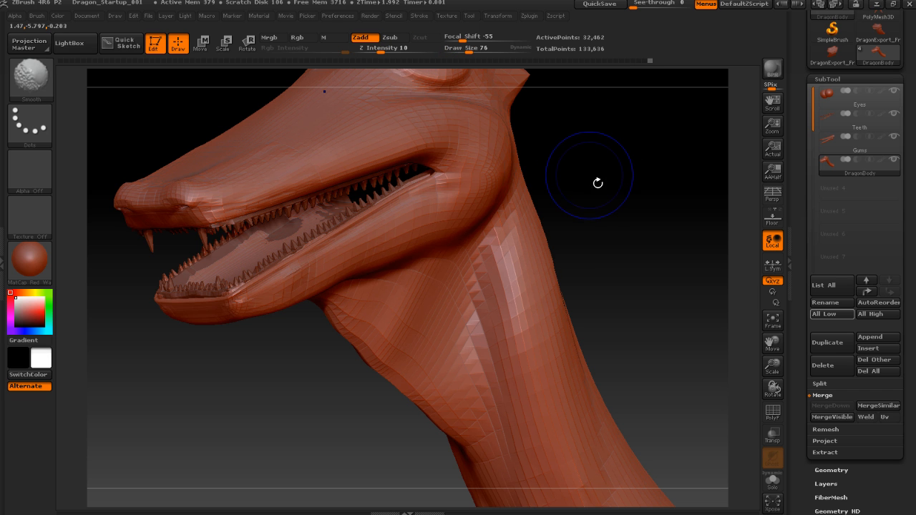
key("shift+d")
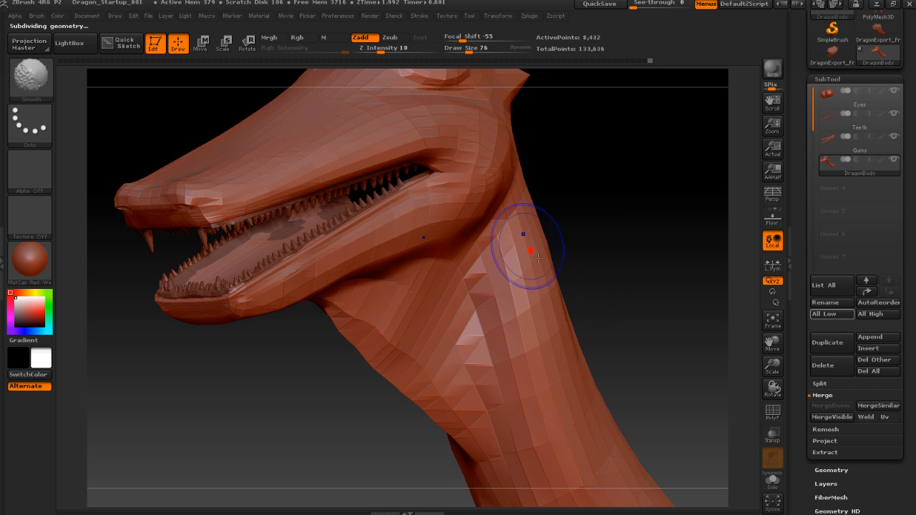
key("d")
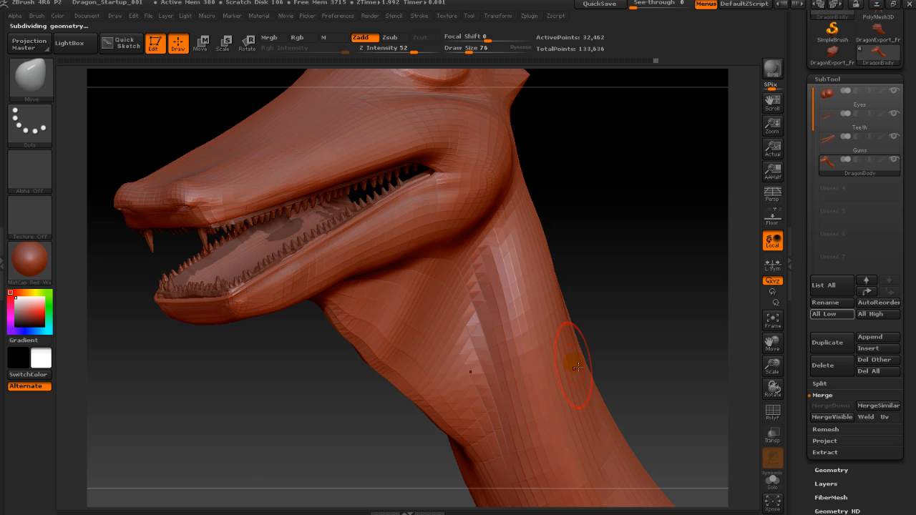
mouse_move(614, 334)
left_mouse_down()
mouse_move(640, 317)
mouse_move(640, 372)
mouse_move(535, 374)
mouse_move(560, 363)
mouse_move(548, 358)
left_mouse_up()
left_click_drag(630, 305, 634, 348, "alt")
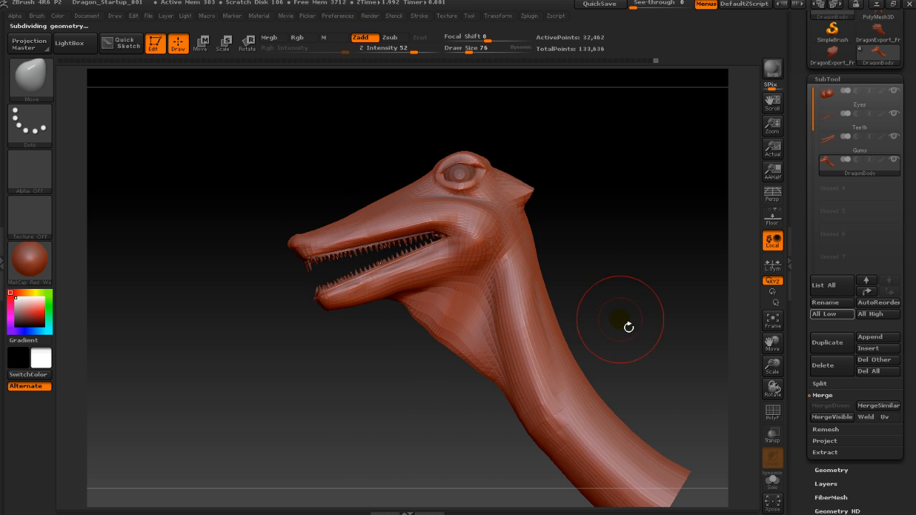
mouse_move(600, 315)
left_mouse_down()
mouse_move(622, 314)
mouse_move(635, 292)
mouse_move(587, 315)
mouse_move(607, 311)
mouse_move(598, 292)
mouse_move(694, 333)
mouse_move(613, 296)
mouse_move(606, 272)
left_mouse_up()
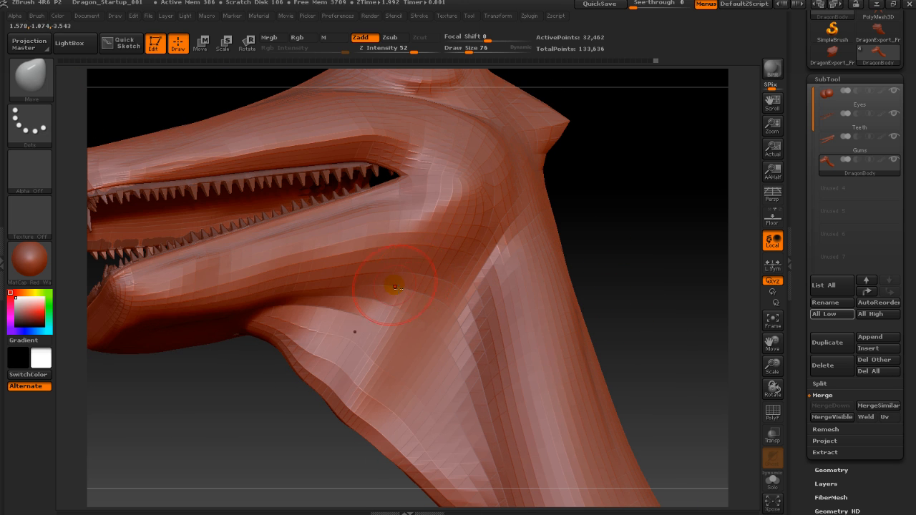
Build up the throat just beneath the rear of the jaw with ClayBuildup at Z Intensity 7, smoothing between strokes
left_click(31, 78)
left_click(138, 91)
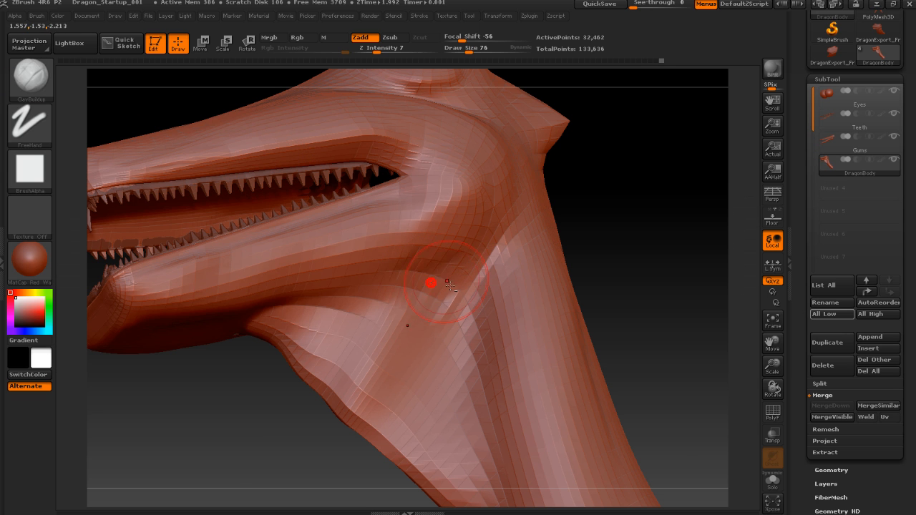
mouse_move(372, 292)
left_mouse_down()
mouse_move(319, 299)
mouse_move(347, 287)
left_mouse_up()
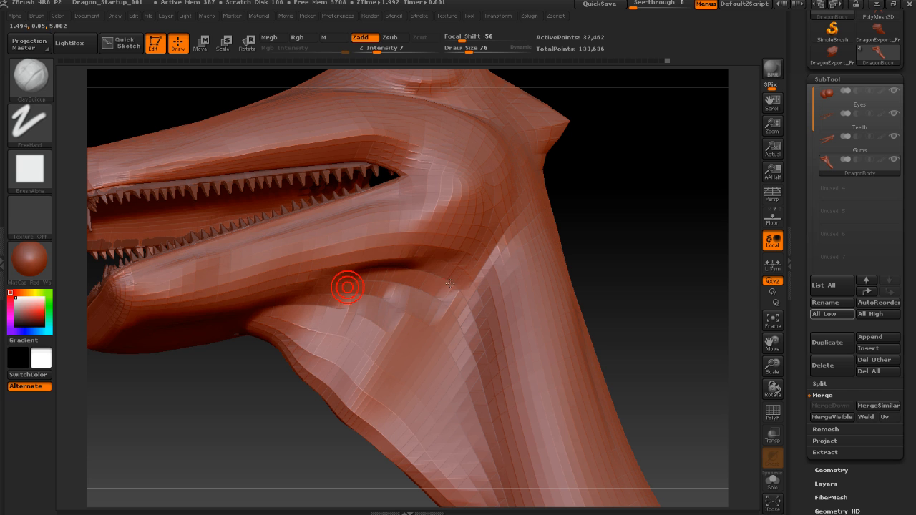
key("shift")
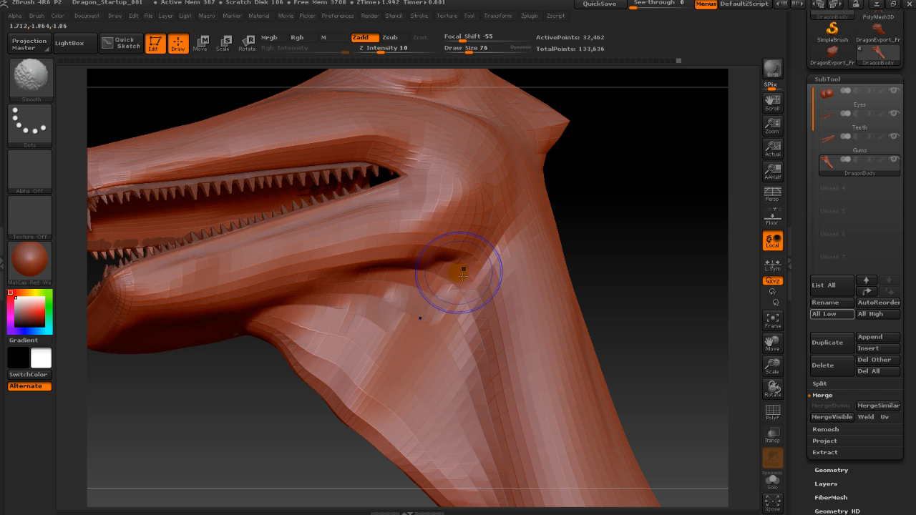
left_click_drag(362, 289, 435, 274)
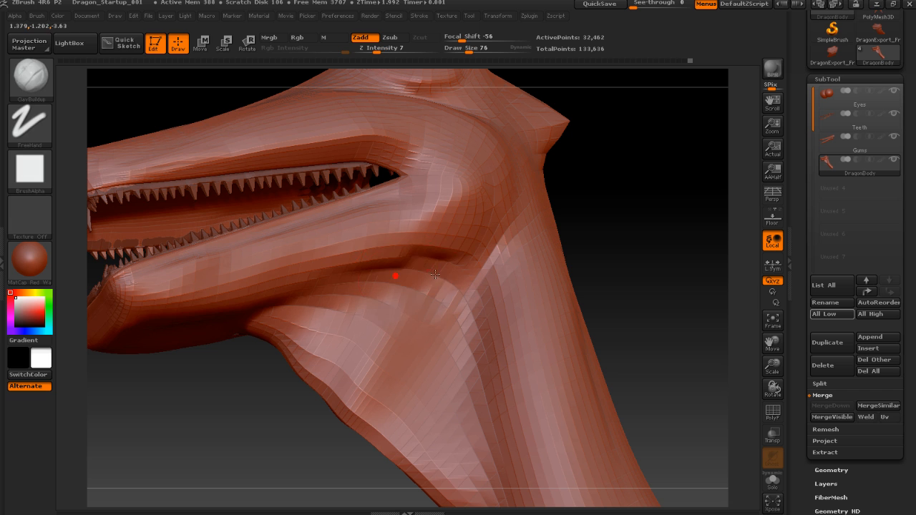
left_click_drag(371, 268, 431, 279, "shift")
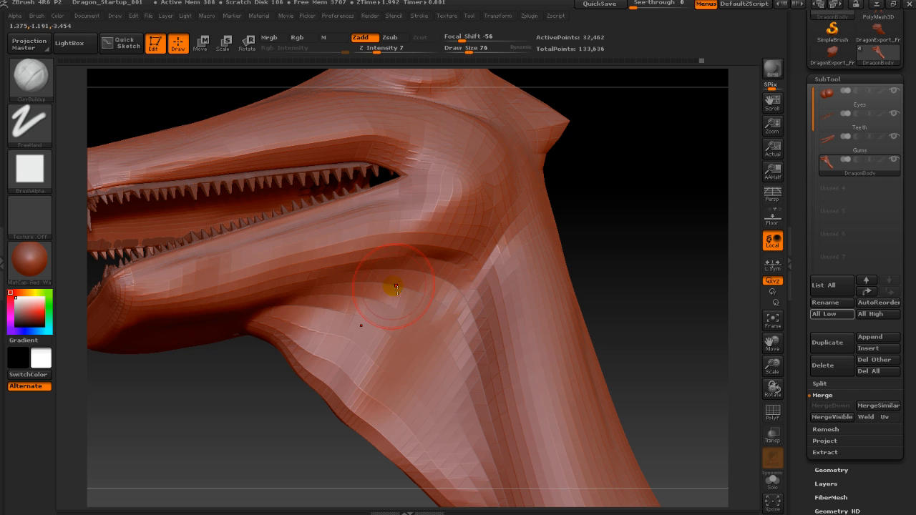
mouse_move(316, 306)
left_mouse_down()
mouse_move(489, 259)
mouse_move(382, 267)
mouse_move(457, 259)
left_mouse_up()
left_click_drag(639, 272, 634, 315)
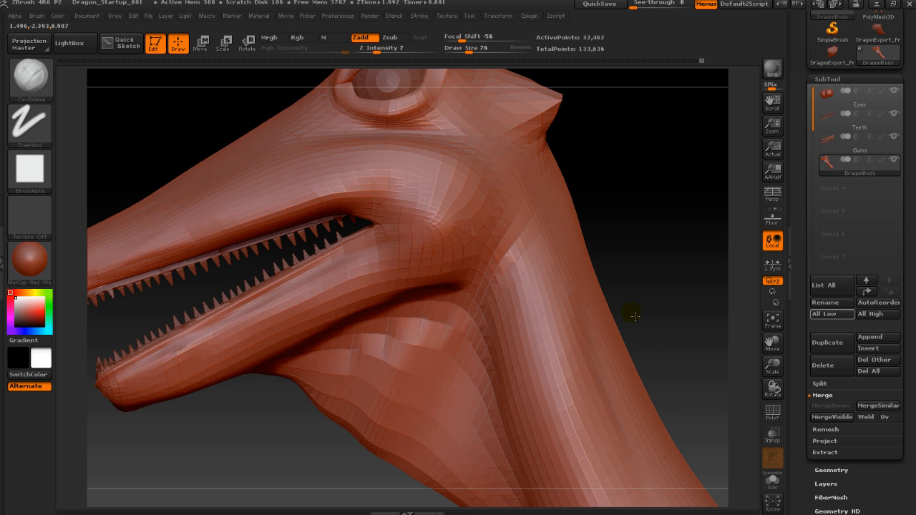
Refine the throat pouch with clay on its sides and smooth its front surface at Draw Size 76
left_click_drag(651, 277, 606, 266)
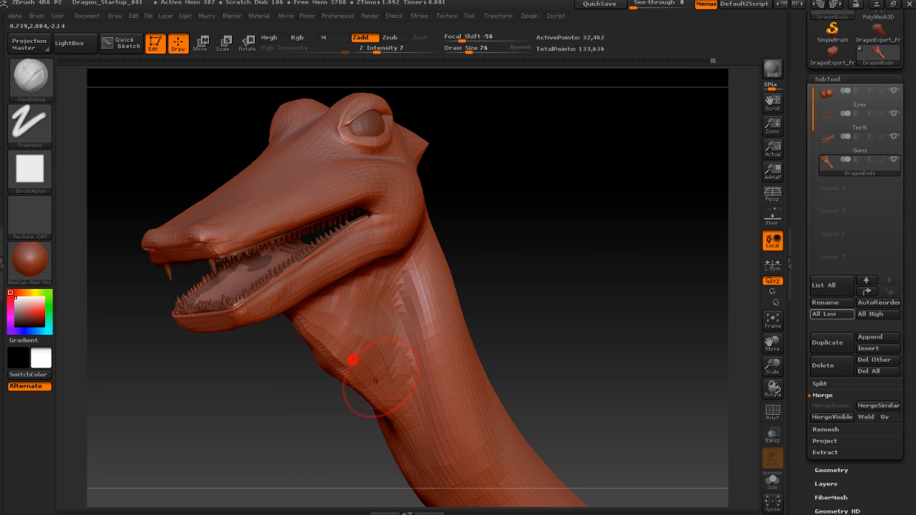
left_click_drag(545, 343, 520, 344)
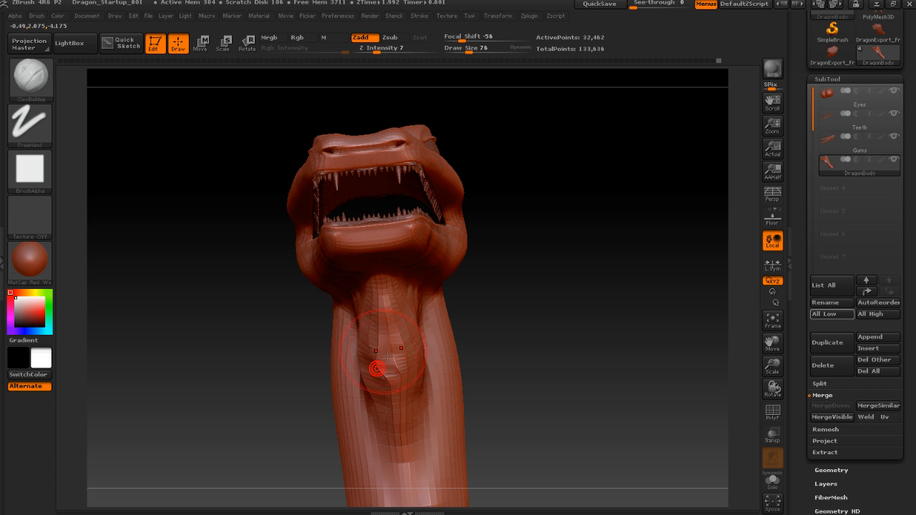
key("shift")
mouse_move(391, 346)
left_mouse_down("shift")
mouse_move(385, 362)
mouse_move(379, 356)
left_mouse_up("shift")
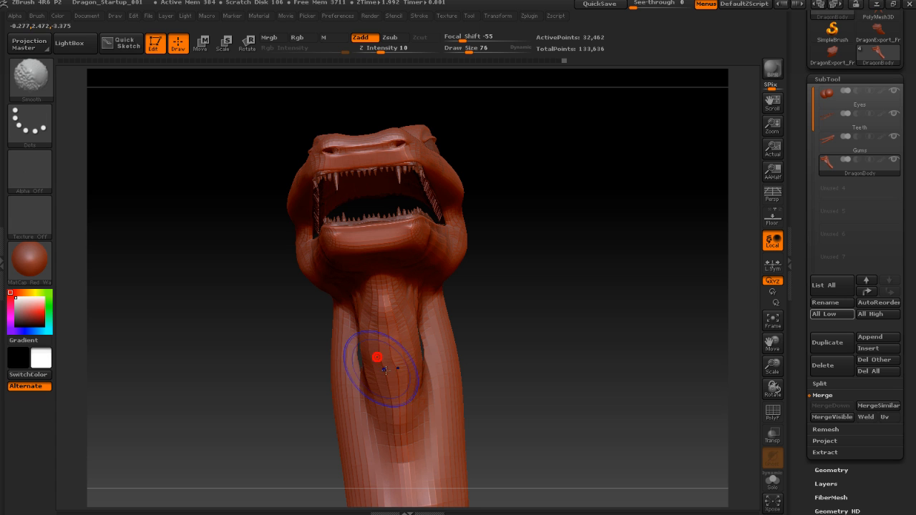
mouse_move(529, 372)
left_mouse_down()
mouse_move(574, 357)
mouse_move(507, 362)
left_mouse_up()
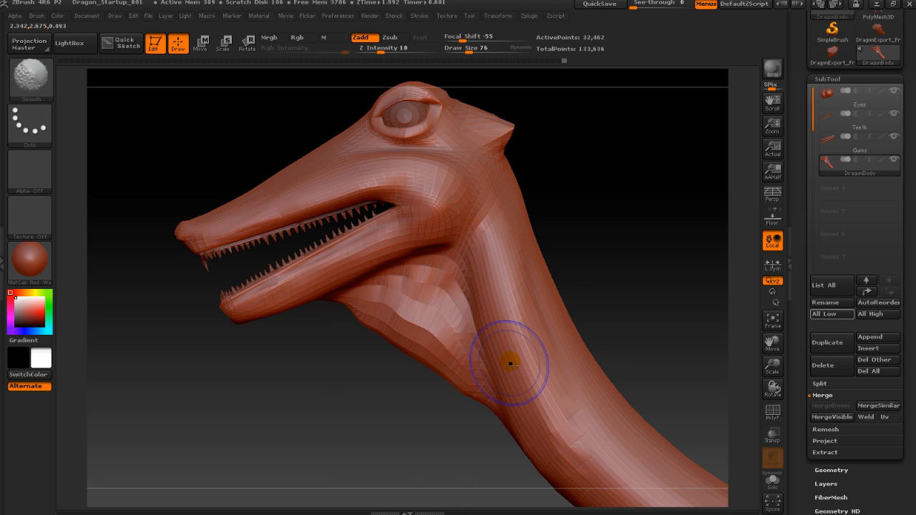
mouse_move(627, 260)
left_mouse_down()
mouse_move(613, 347)
mouse_move(546, 266)
left_mouse_up()
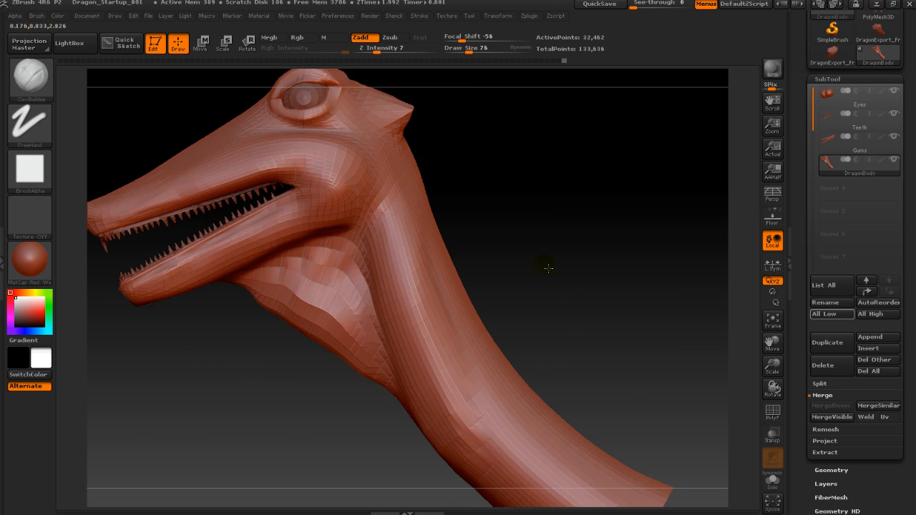
left_click_drag(597, 324, 572, 326, "alt")
left_click_drag(543, 243, 649, 350, "alt")
Switch to Mozilla Firefox and search Google for "dilophosaurus"
key("alt+Tab")
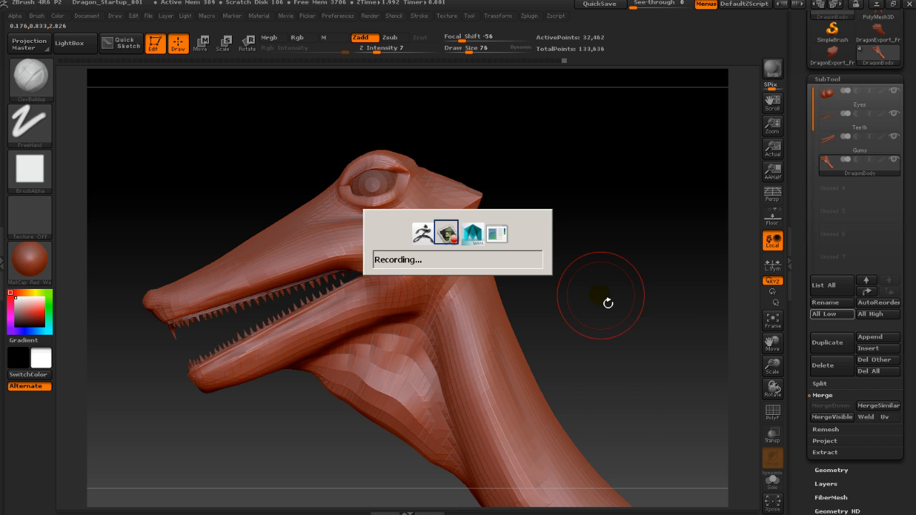
key("super")
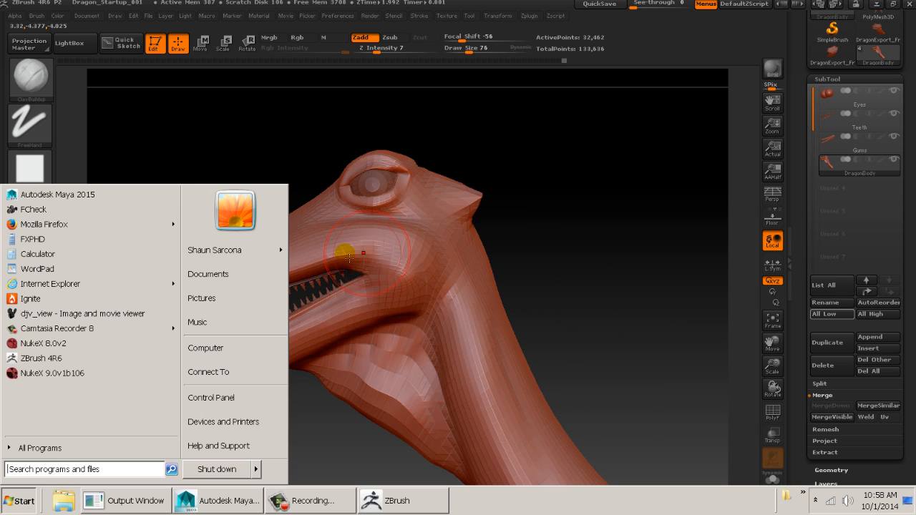
left_click(135, 220)
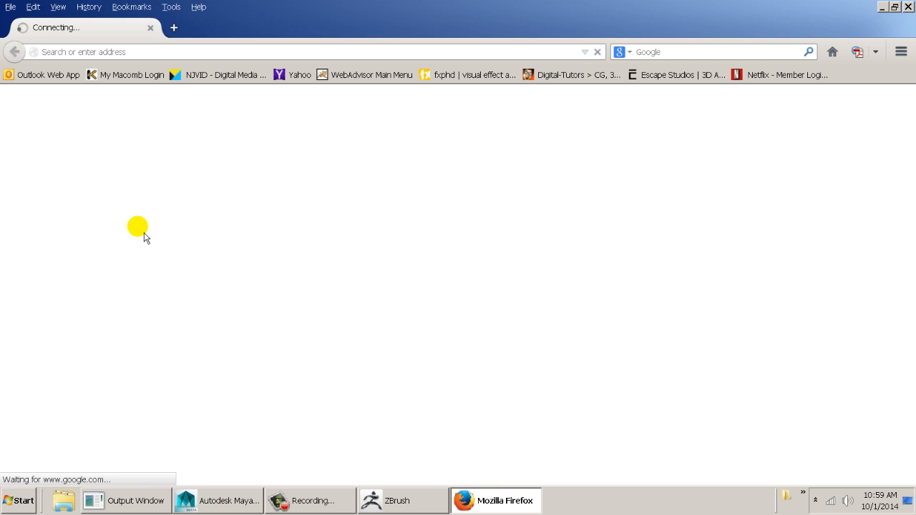
type("diloph")
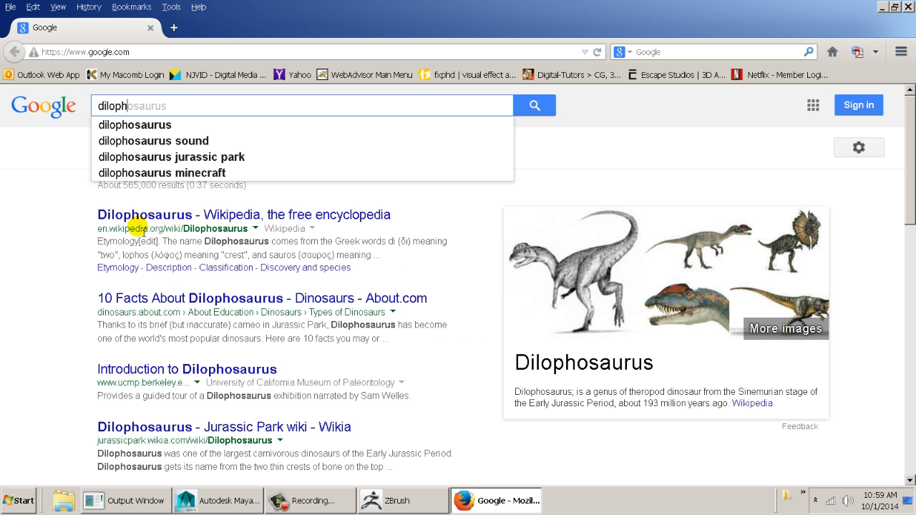
key("Down")
key("Return")
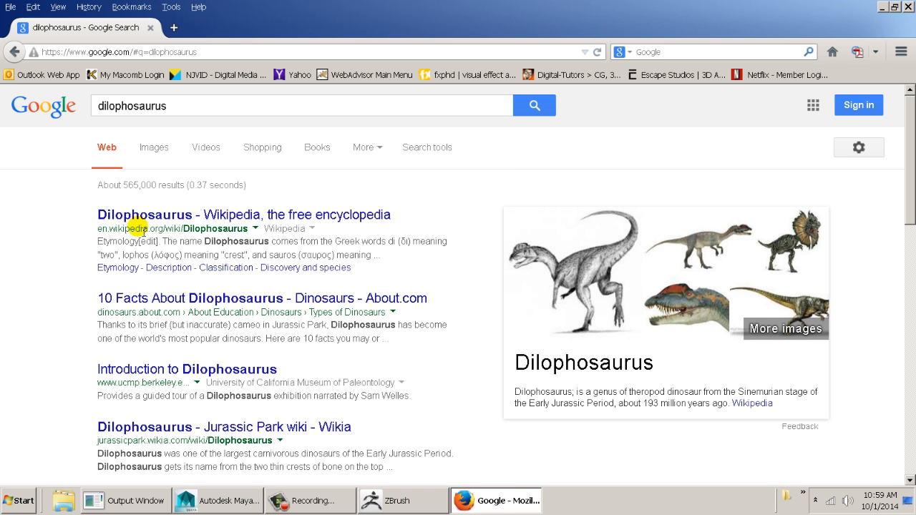
Show the image results for dilophosaurus and browse them for head and throat references
left_click(155, 160)
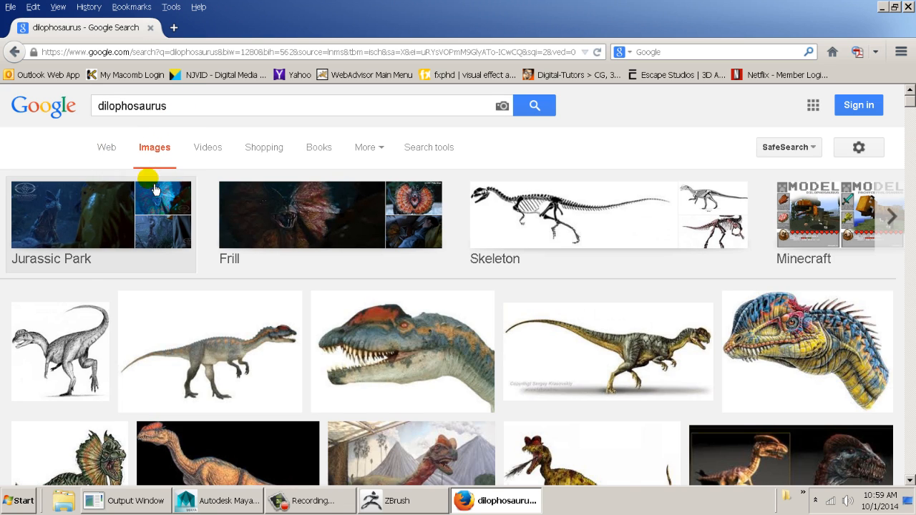
scroll(357, 327, "down", 7)
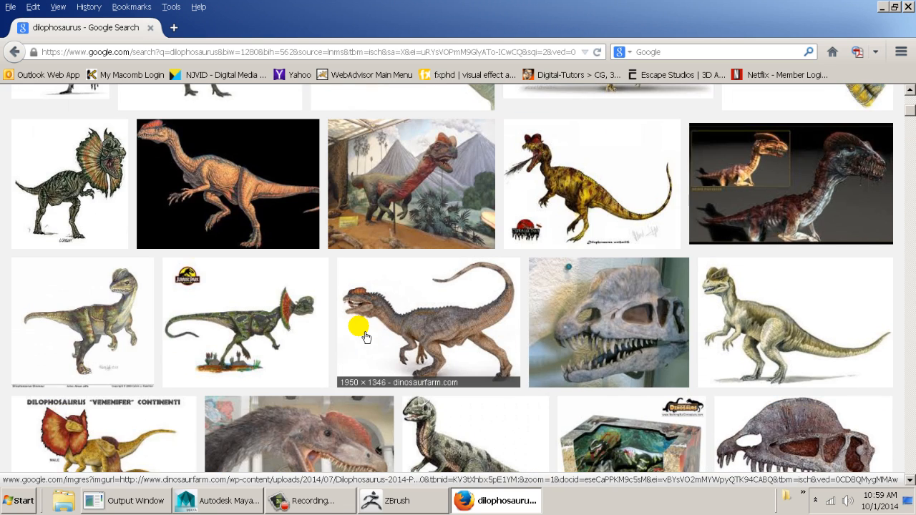
scroll(362, 336, "up", 8)
Search Google Images for "lizard gullet" and browse the results for throat references
double_click(202, 110)
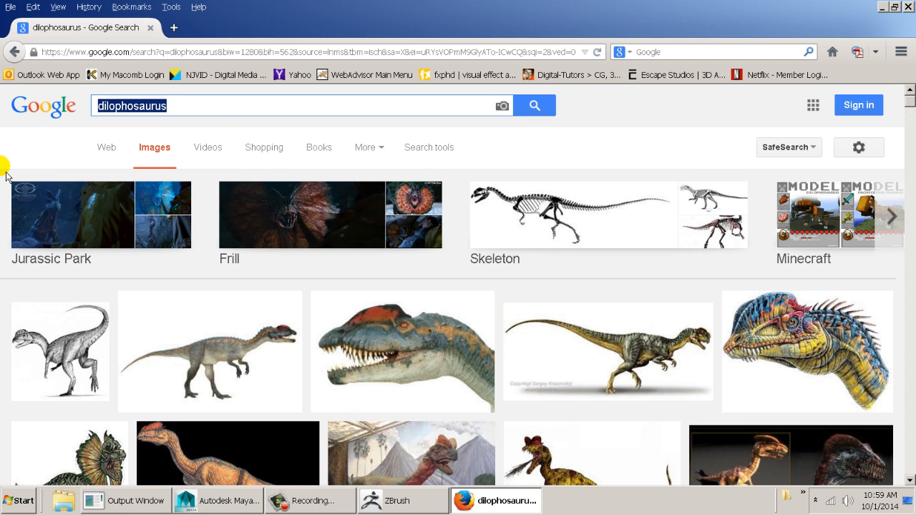
type("lizard gullet")
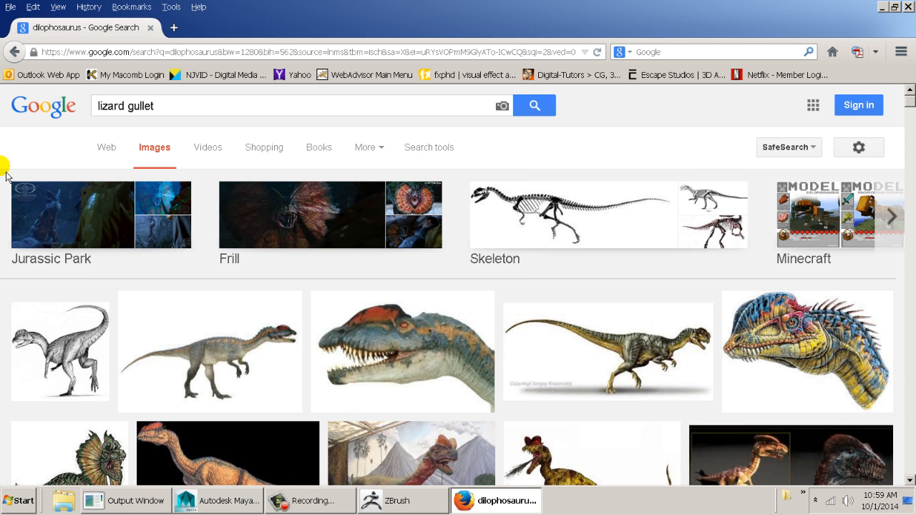
key("Return")
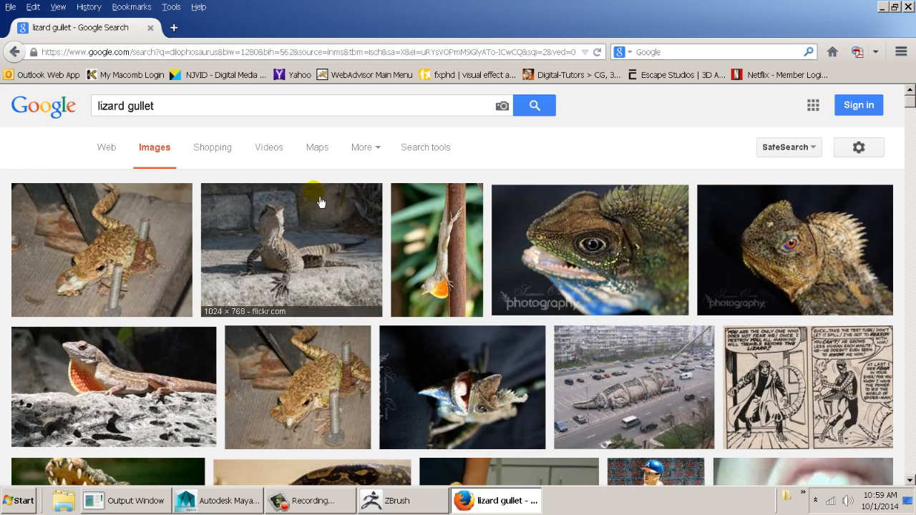
scroll(529, 250, "down", 3)
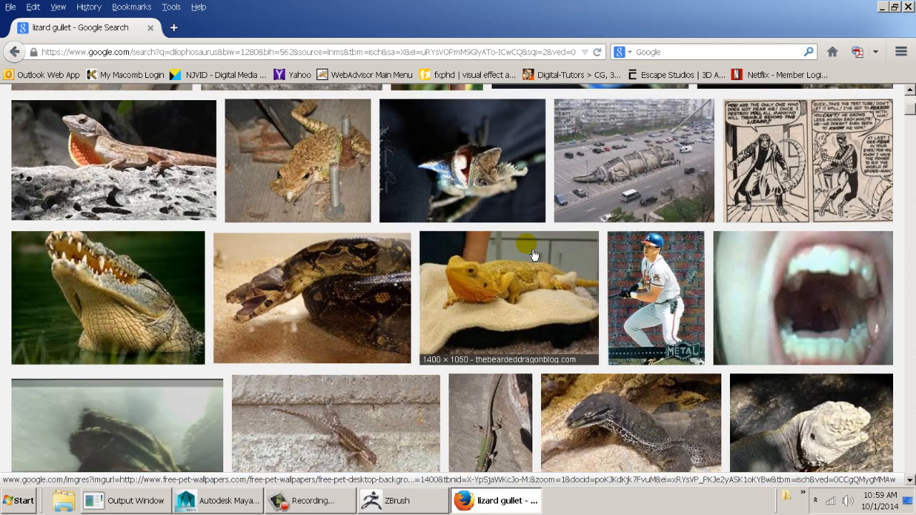
Search the images for "lizard neck flap" and enlarge the crested lizard with loose throat skin and its neighbouring results
scroll(533, 255, "down", 6)
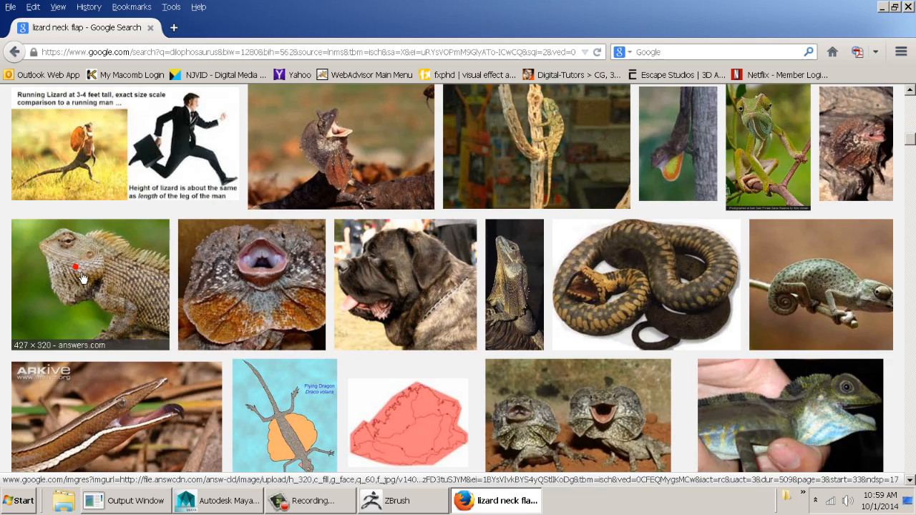
left_click(77, 269)
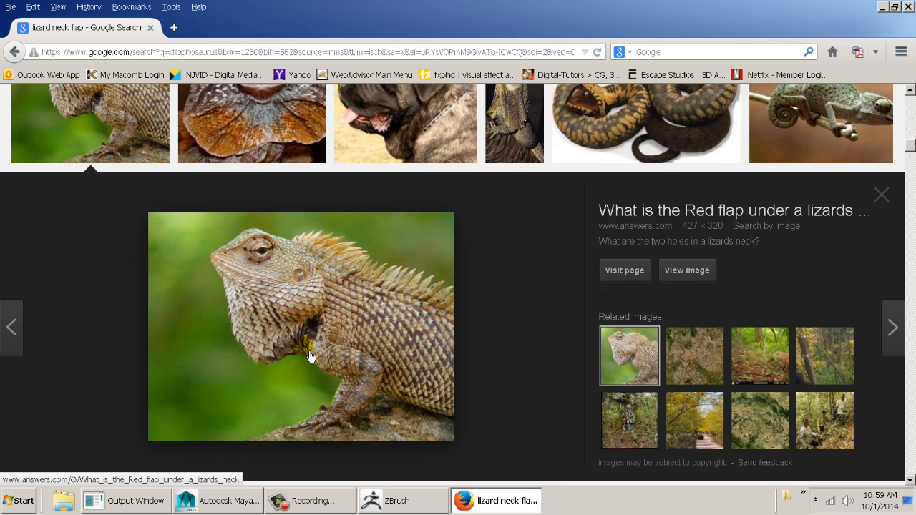
key("Right")
key("Right")
key("Right")
key("Left")
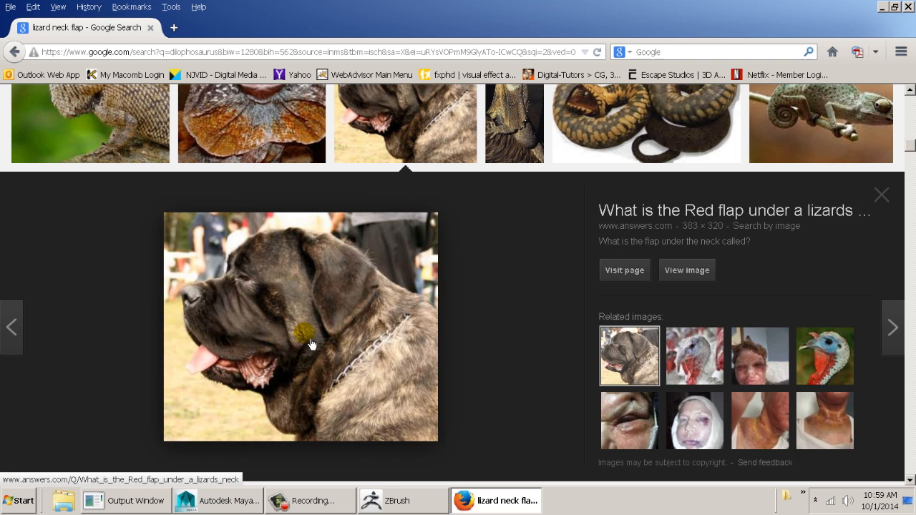
Go through further enlarged results, including the frilled lizard, and examine the Great Anglehead Lizard's neck flap
key("Right")
key("Right")
key("Right")
key("Right")
key("Right")
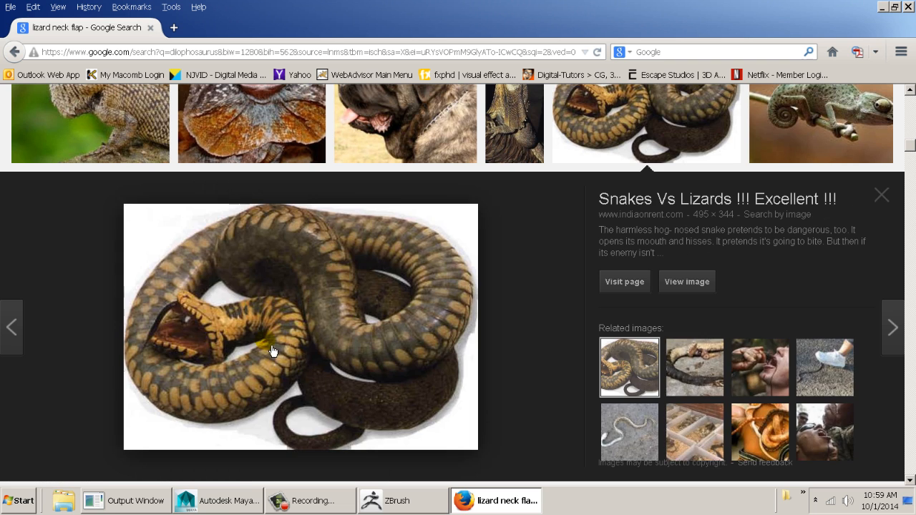
key("Right")
key("Right")
key("Right")
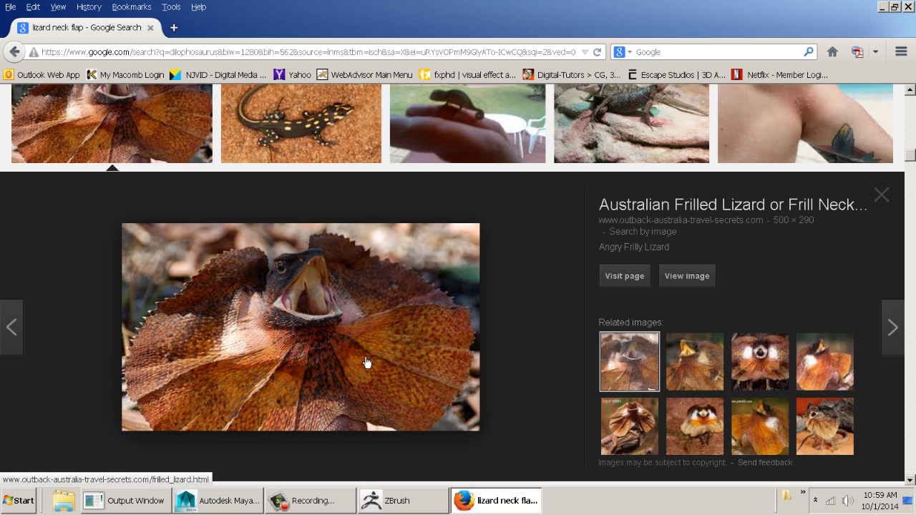
key("Right")
left_click(363, 351)
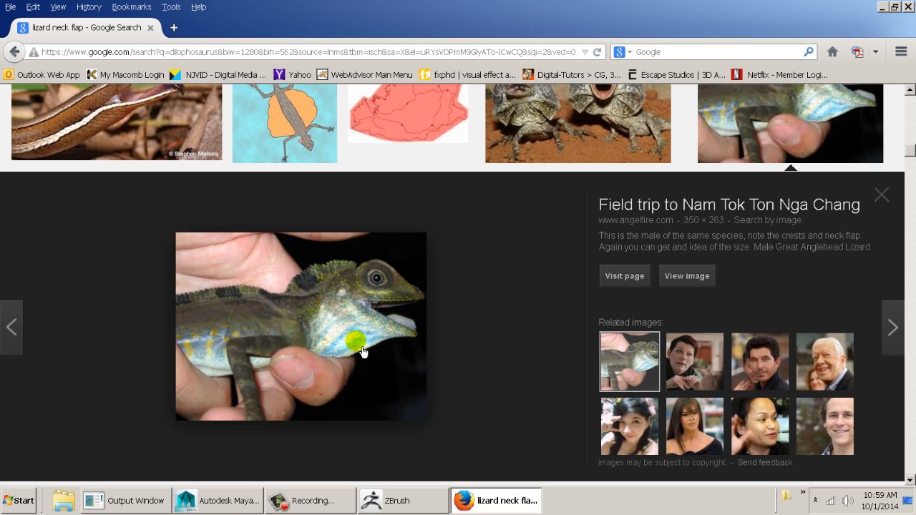
Switch to ZBrush to compare the dragon's throat with the lizard reference, and return to Firefox
key("alt+Tab")
mouse_move(496, 255)
left_mouse_down()
mouse_move(548, 288)
mouse_move(620, 284)
mouse_move(605, 279)
mouse_move(577, 303)
mouse_move(607, 284)
mouse_move(593, 280)
mouse_move(603, 273)
mouse_move(609, 285)
left_mouse_up()
key("alt+Tab")
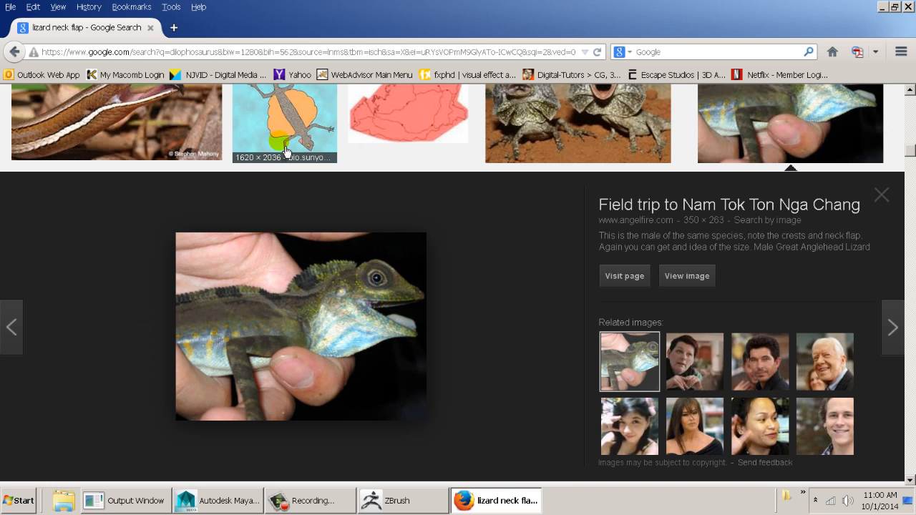
Search Google Images for "dragon neck" and browse the results for neck references
scroll(273, 157, "up", 6)
scroll(273, 157, "up", 6)
triple_click(221, 106)
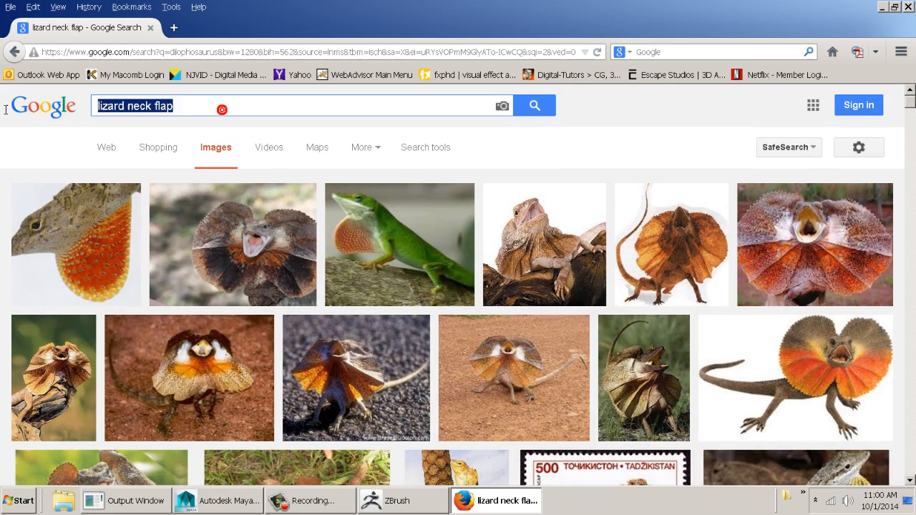
type("dragon neck")
key("Return")
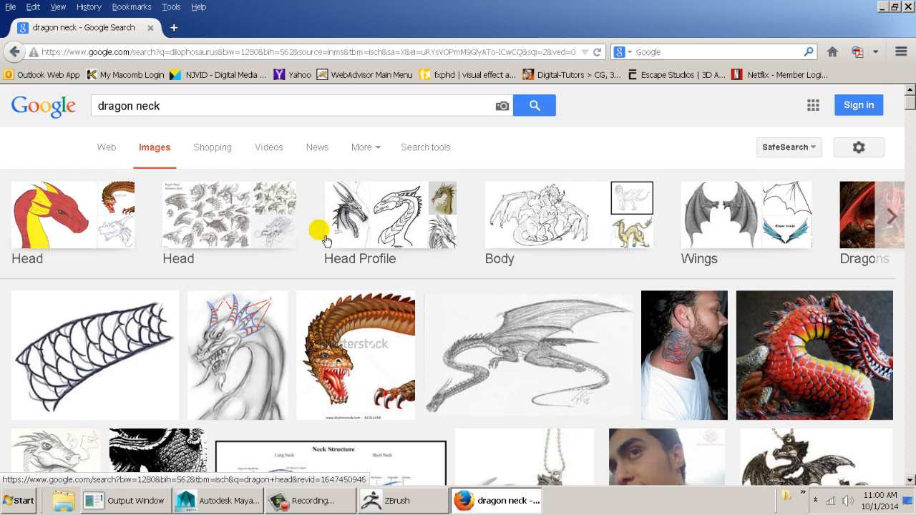
scroll(393, 294, "down", 3)
scroll(393, 295, "down", 5)
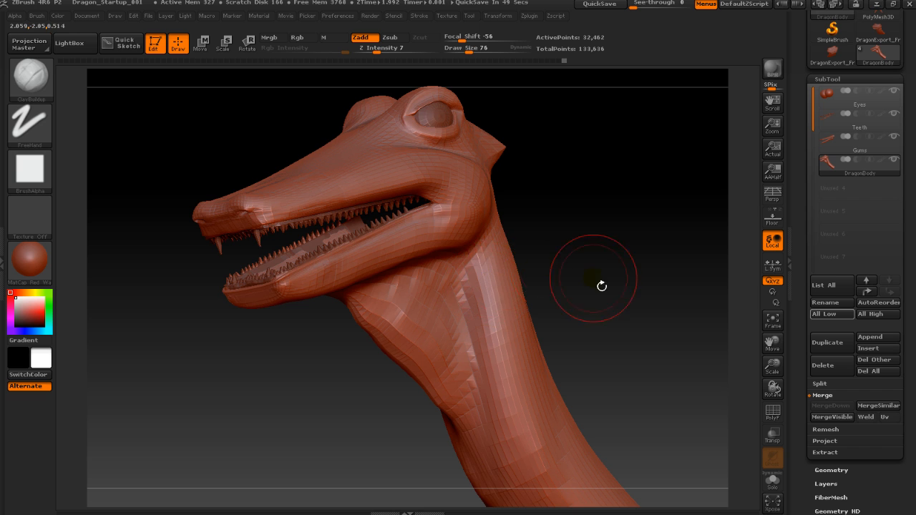
Switch to ZBrush and build up the lower neck and muscle strands down the back of the neck with ClayBuildup
left_click_drag(601, 286, 528, 308)
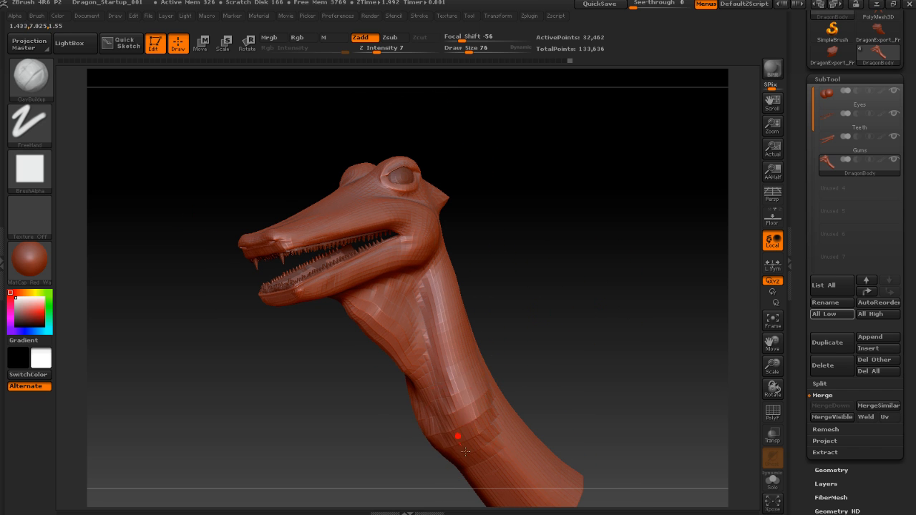
key("shift")
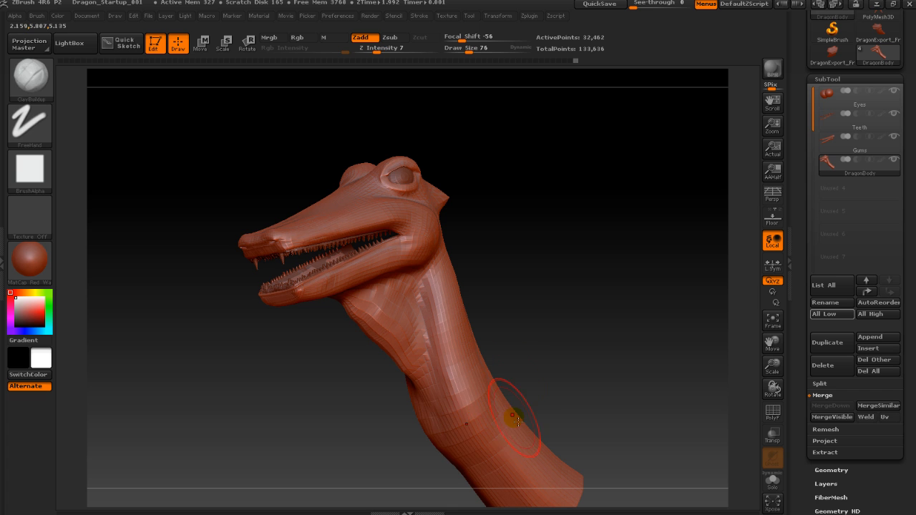
mouse_move(580, 360)
left_mouse_down("alt")
mouse_move(513, 393)
mouse_move(418, 400)
left_mouse_up("alt")
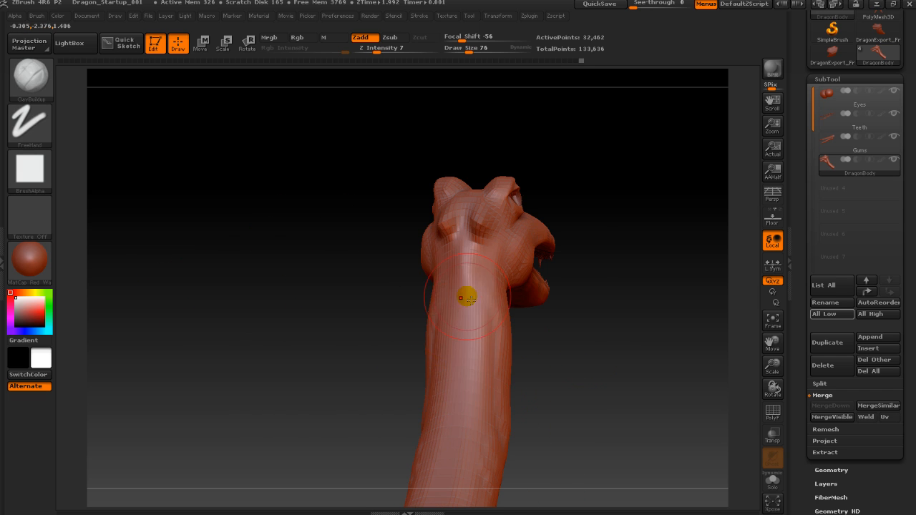
mouse_move(467, 296)
left_mouse_down()
mouse_move(473, 354)
mouse_move(452, 395)
left_mouse_up()
left_click_drag(548, 403, 539, 382)
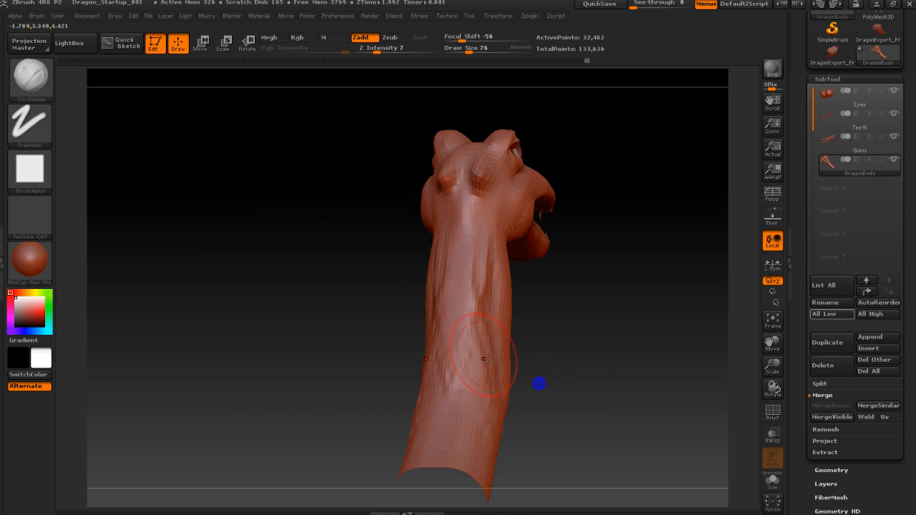
left_click_drag(503, 312, 491, 342)
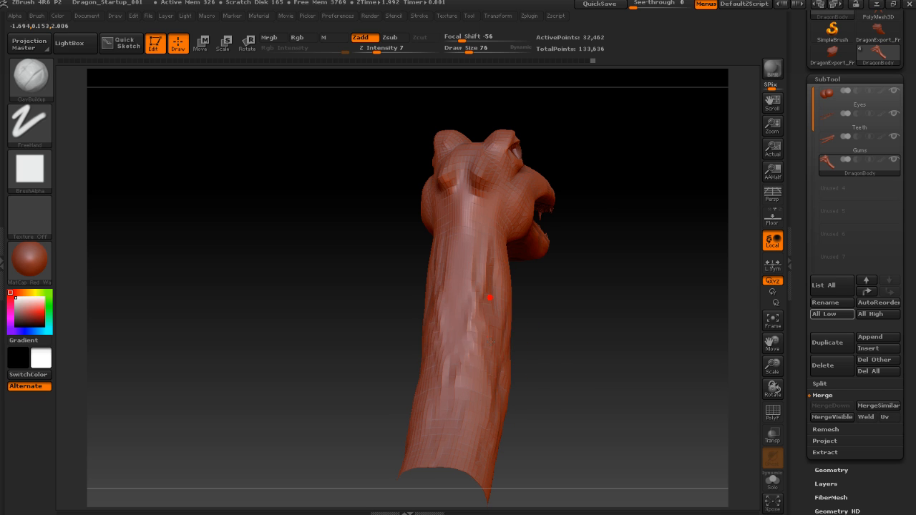
mouse_move(551, 350)
left_mouse_down()
mouse_move(568, 360)
mouse_move(479, 293)
mouse_move(461, 332)
left_mouse_up()
left_click_drag(449, 283, 449, 444)
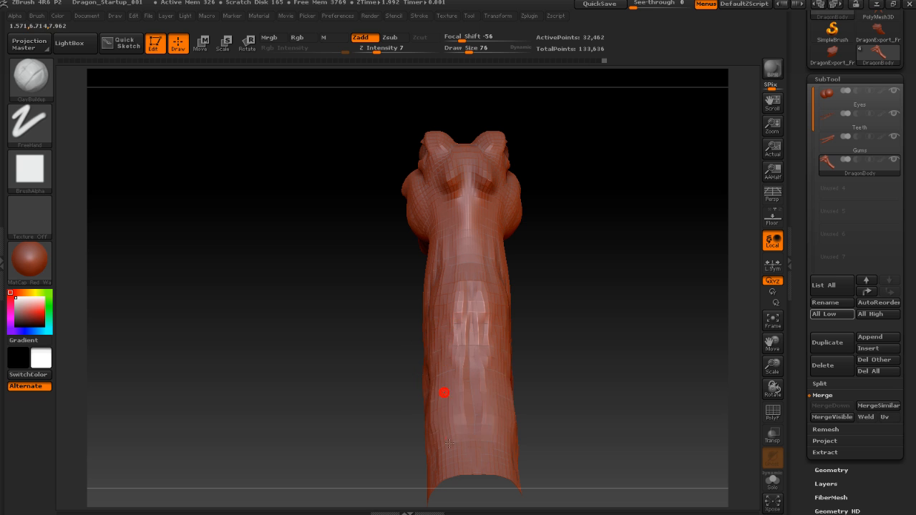
Smooth the clay strokes along the side and back of the dragon's neck
left_click_drag(578, 387, 569, 368)
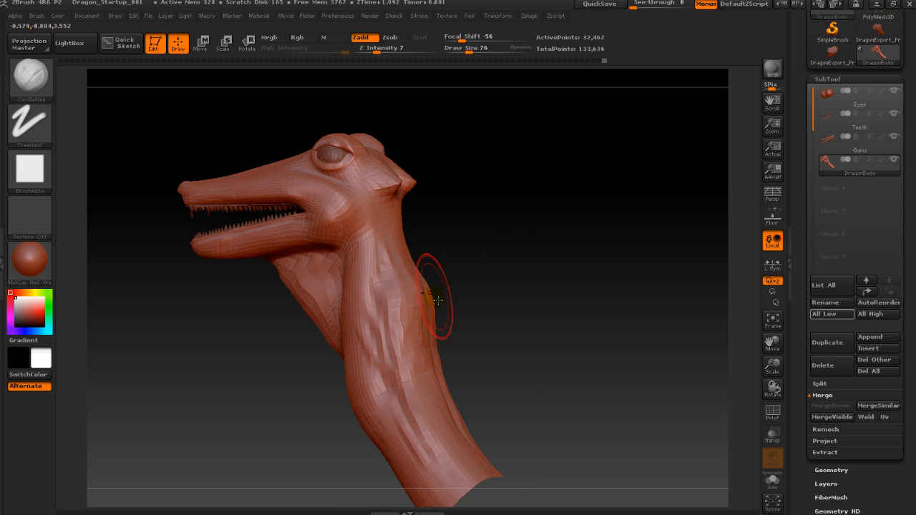
key("shift")
mouse_move(404, 269)
left_mouse_down("shift")
mouse_move(411, 309)
mouse_move(354, 326)
mouse_move(389, 372)
left_mouse_up("shift")
left_click_drag(524, 340, 497, 340)
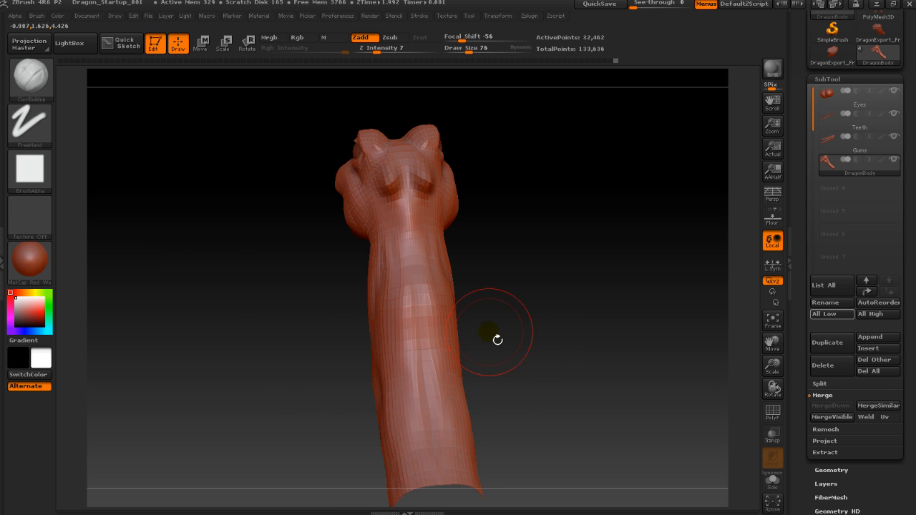
key("shift")
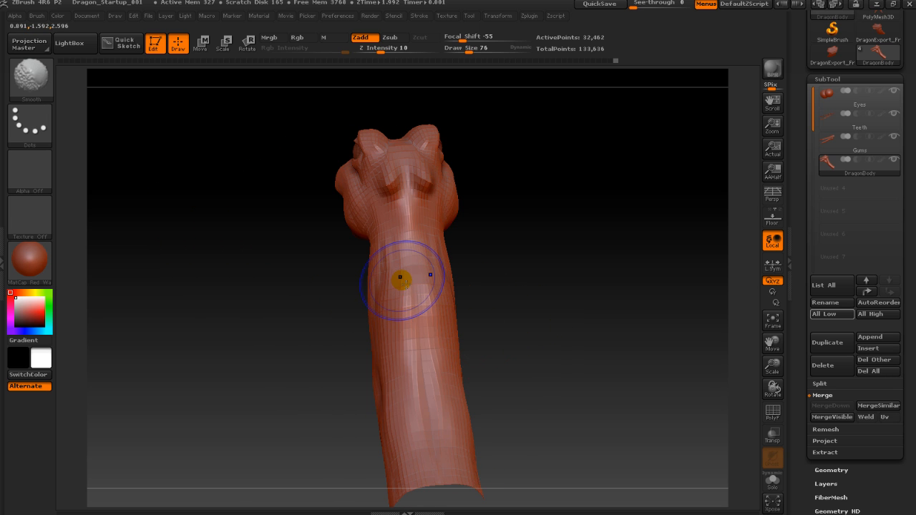
Lower the dragon body by one subdivision level, smooth the neck's back and sides, and raise it two levels
key("shift+d")
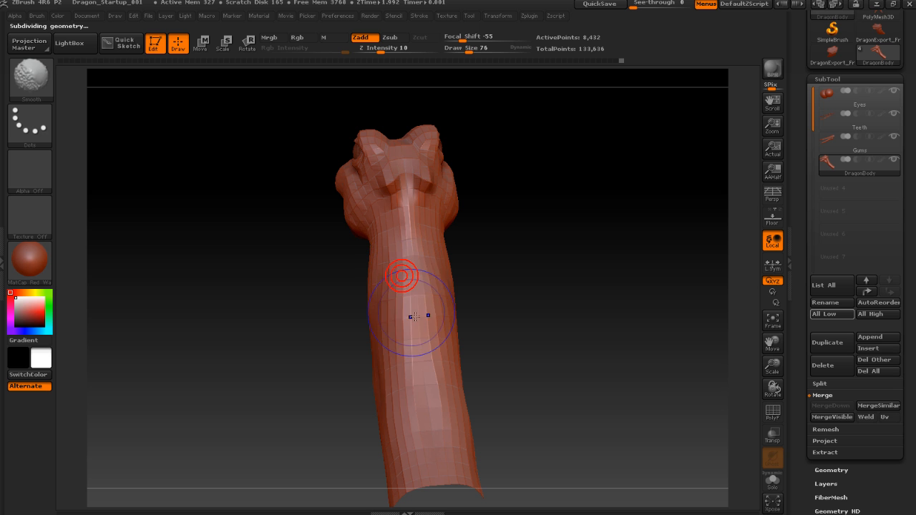
left_click_drag(314, 396, 379, 384)
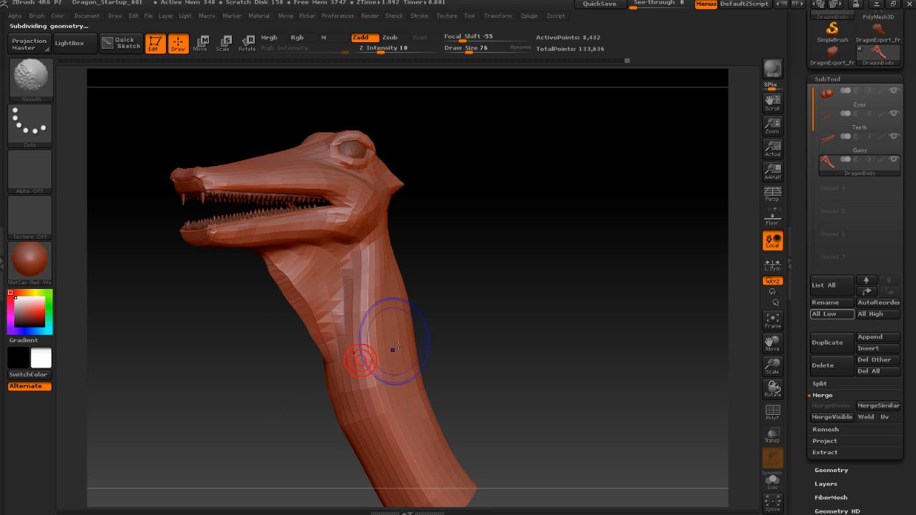
left_click_drag(507, 331, 419, 328)
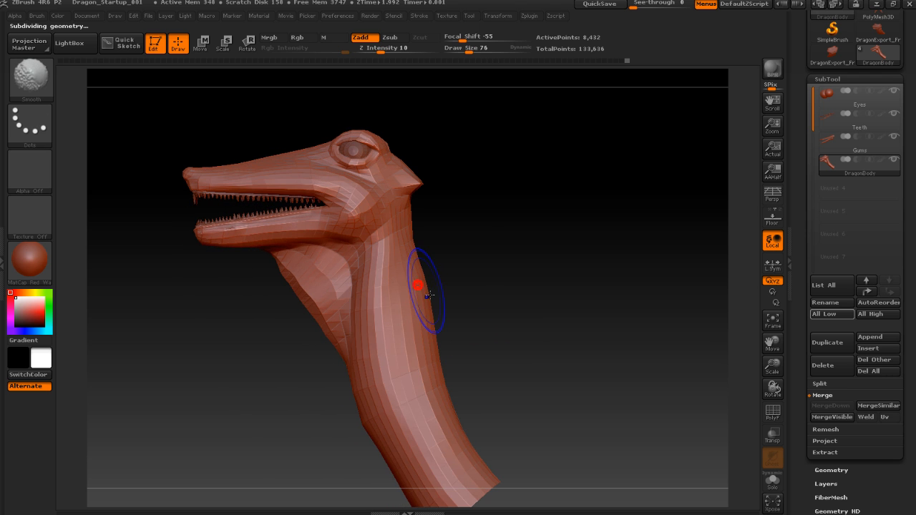
left_click_drag(429, 294, 423, 286, "shift")
mouse_move(489, 363)
left_mouse_down("alt")
mouse_move(554, 309)
mouse_move(562, 333)
mouse_move(554, 315)
mouse_move(538, 320)
left_mouse_up("alt")
key("d")
key("d")
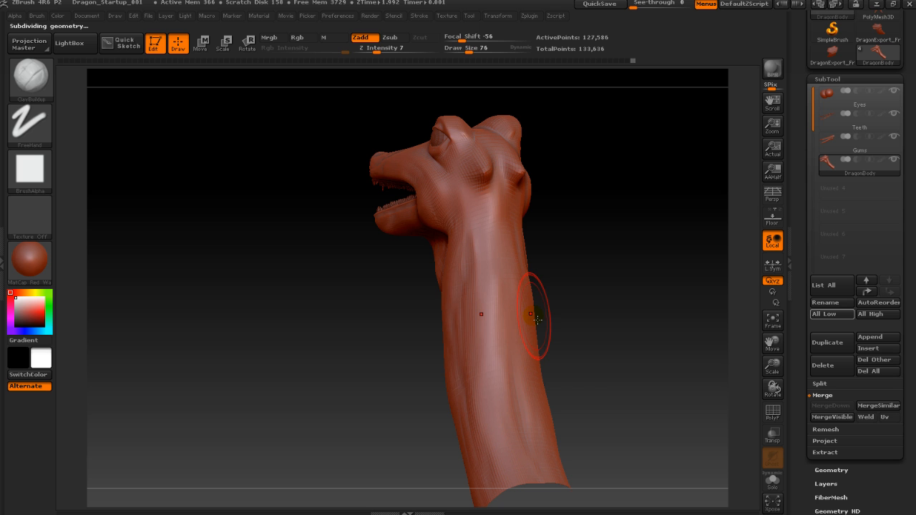
Build up the two horn bumps at the back of the head with ClayBuildup and smooth them
left_click_drag(566, 261, 566, 375, "alt")
left_click_drag(563, 368, 621, 380)
mouse_move(598, 326)
left_mouse_down("alt")
mouse_move(574, 386)
mouse_move(538, 427)
left_mouse_up("alt")
left_click_drag(562, 397, 603, 399)
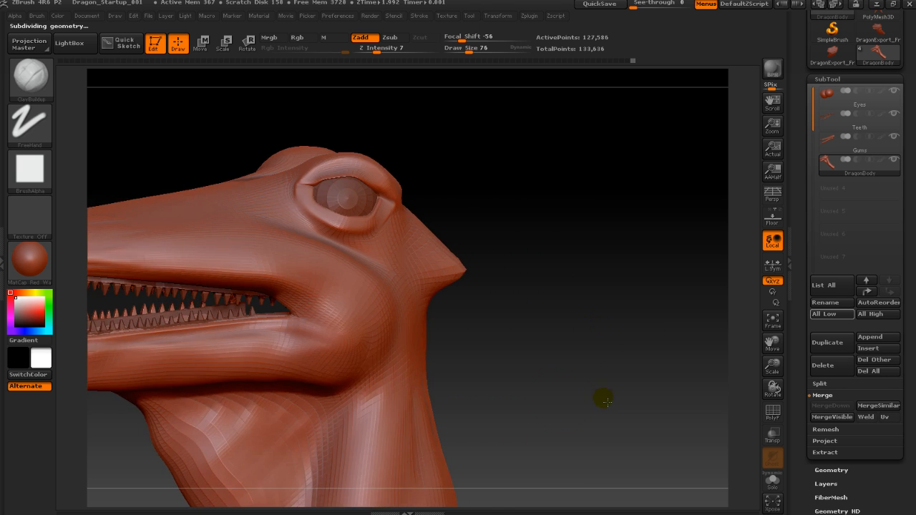
left_click_drag(580, 326, 508, 395, "alt")
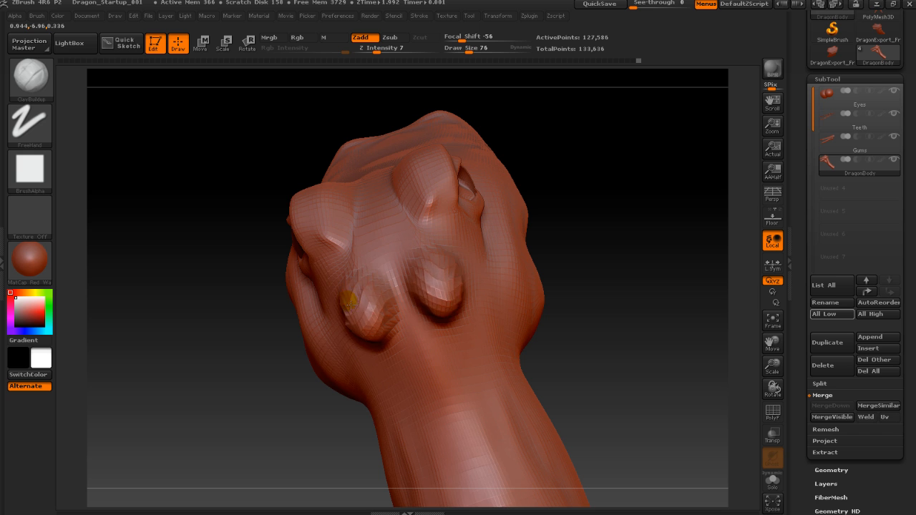
left_click_drag(574, 366, 634, 343)
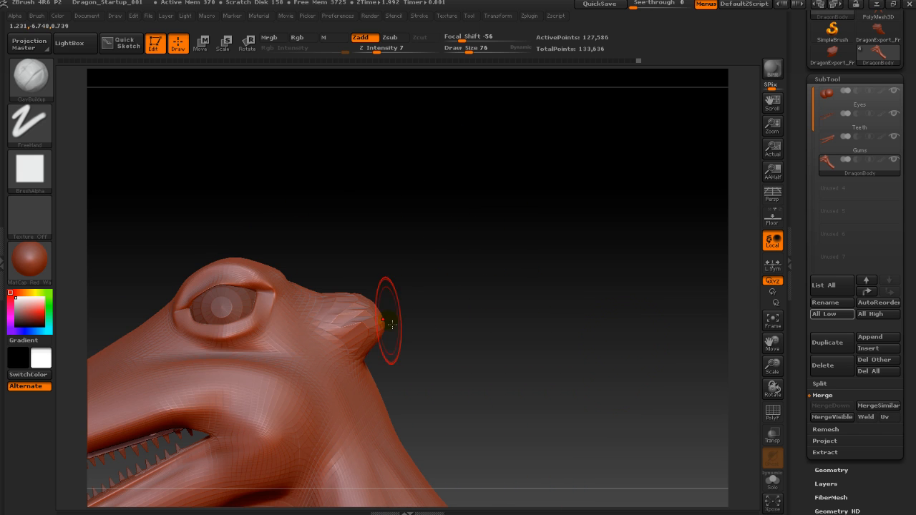
key("shift")
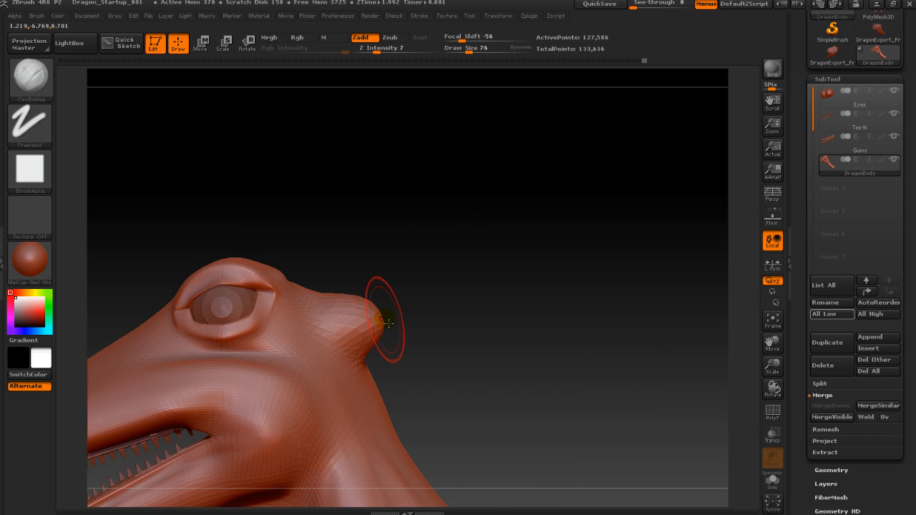
Pull the two bumps behind the eyes backward into long, pointed horns with the Move brush at Draw Size 76
key("b")
key("m")
key("v")
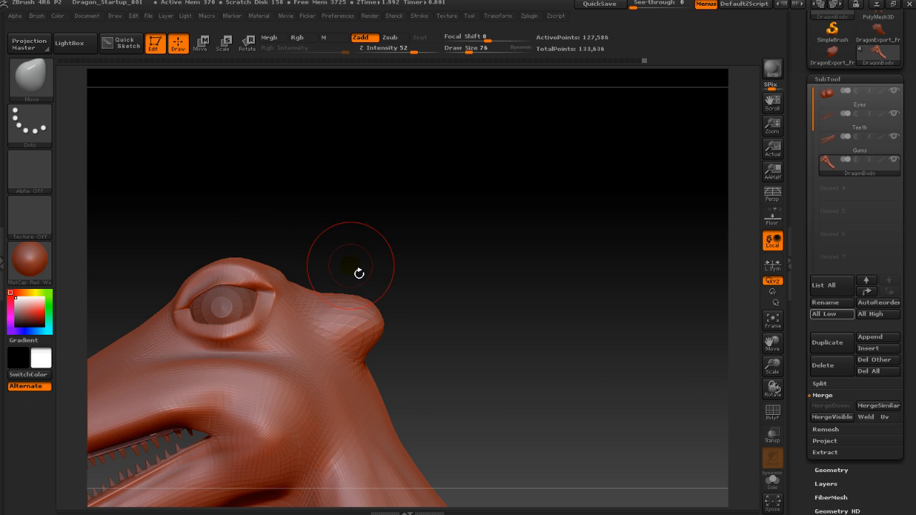
mouse_move(431, 319)
left_mouse_down()
mouse_move(469, 360)
mouse_move(445, 362)
mouse_move(424, 324)
left_mouse_up()
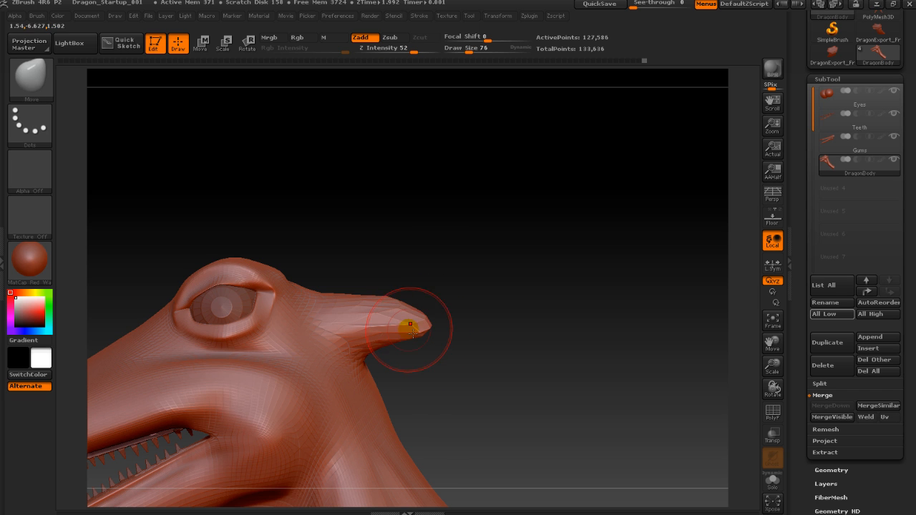
left_click_drag(438, 349, 439, 300)
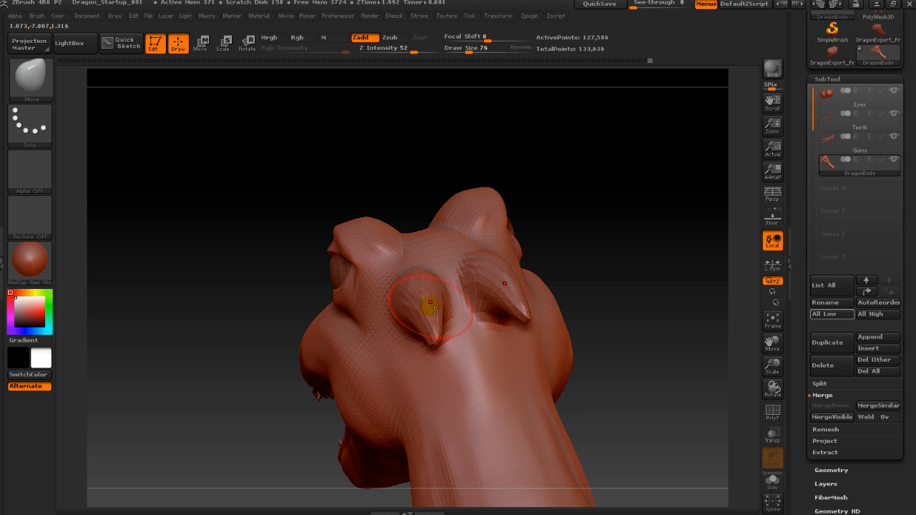
Smooth the surfaces and bases of the two horns at the back of the head
key("shift")
mouse_move(635, 362)
left_mouse_down()
mouse_move(664, 344)
mouse_move(600, 344)
left_mouse_up()
key("shift")
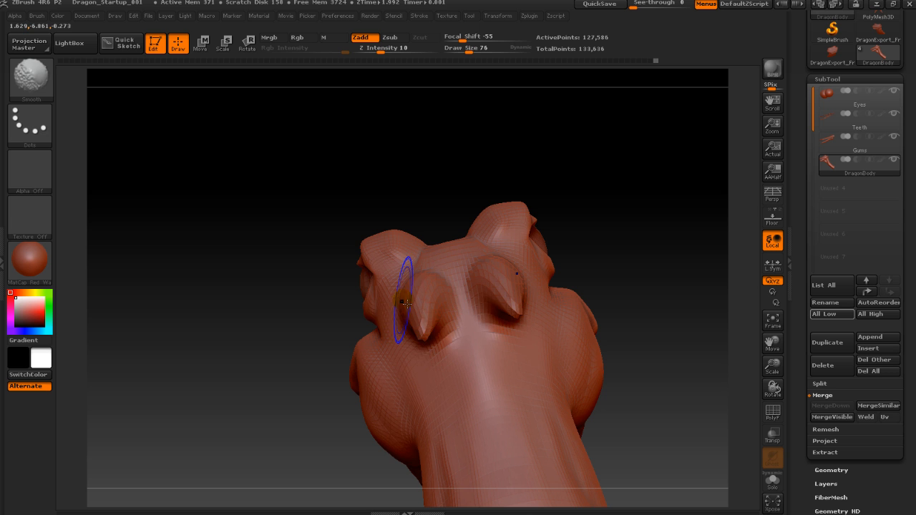
Smooth the sides of the two rear horns where they grow out of the skull
left_click_drag(294, 334, 401, 302, "shift")
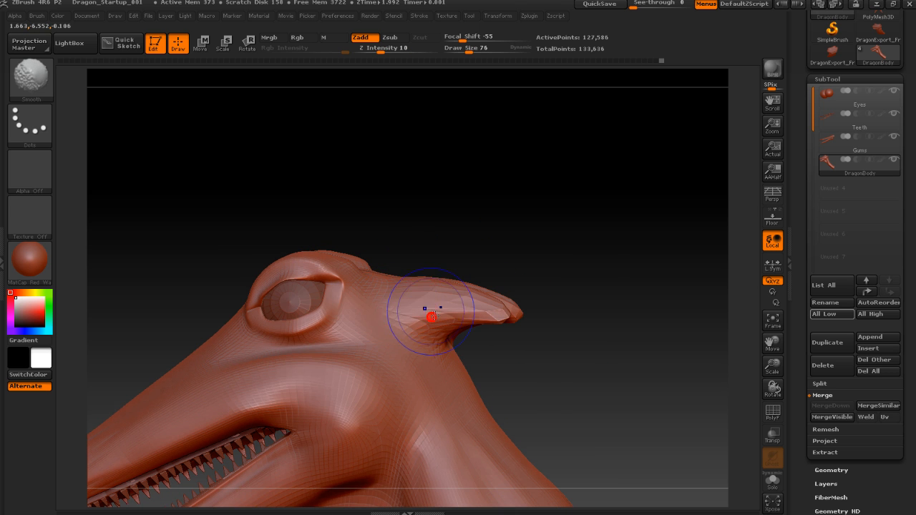
mouse_move(599, 384)
left_mouse_down()
mouse_move(494, 340)
mouse_move(593, 374)
mouse_move(608, 360)
mouse_move(564, 329)
left_mouse_up()
left_click_drag(545, 299, 531, 361)
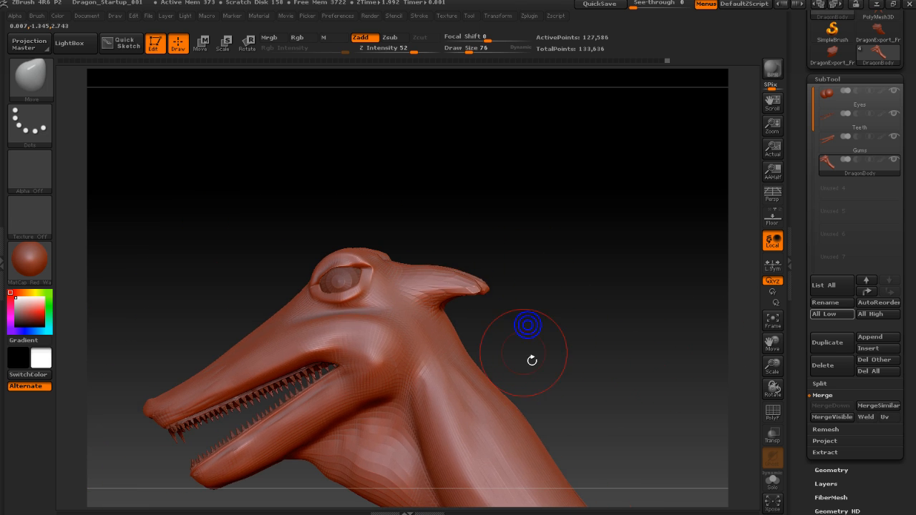
left_click_drag(573, 336, 611, 356)
left_click_drag(555, 331, 634, 347)
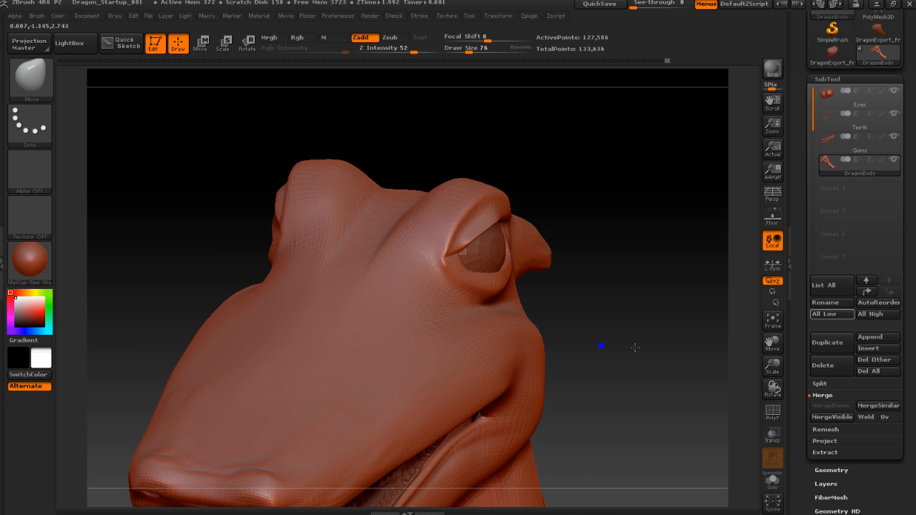
left_click_drag(603, 321, 574, 235)
Build up a ridge along the upper eyelid with ClayBuildup at Draw Size 76 and Z Intensity 7
left_click_drag(482, 379, 405, 247)
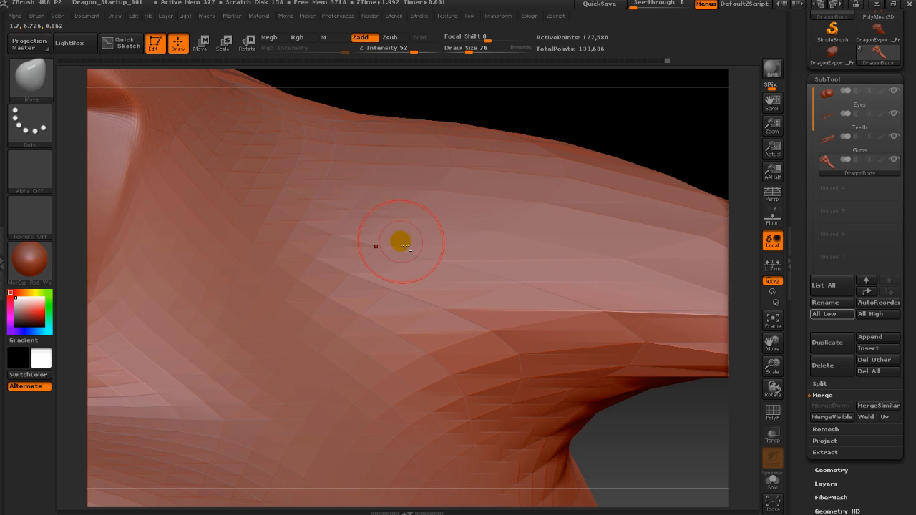
left_click_drag(424, 80, 427, 196)
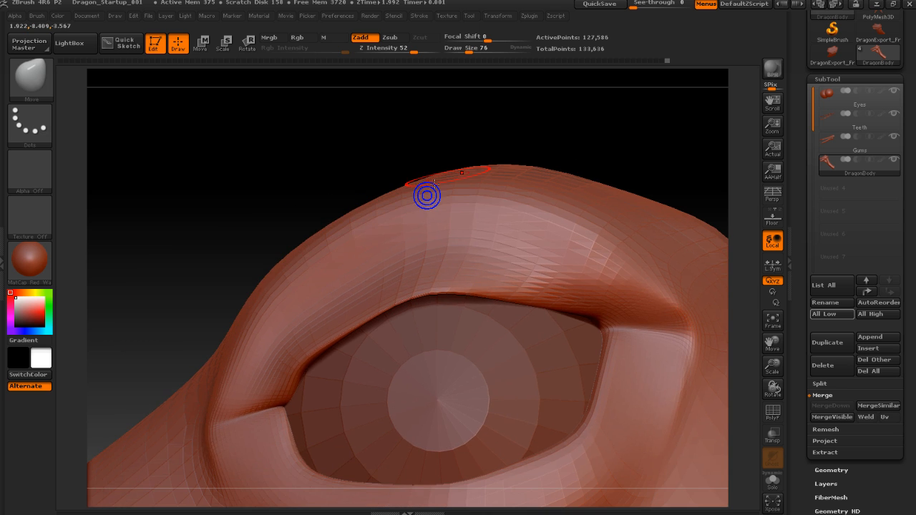
key("b")
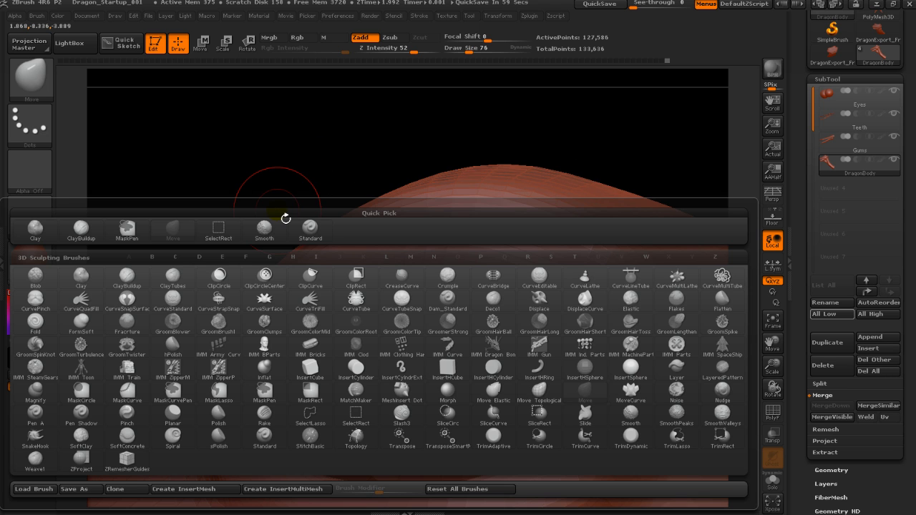
key("c")
key("b")
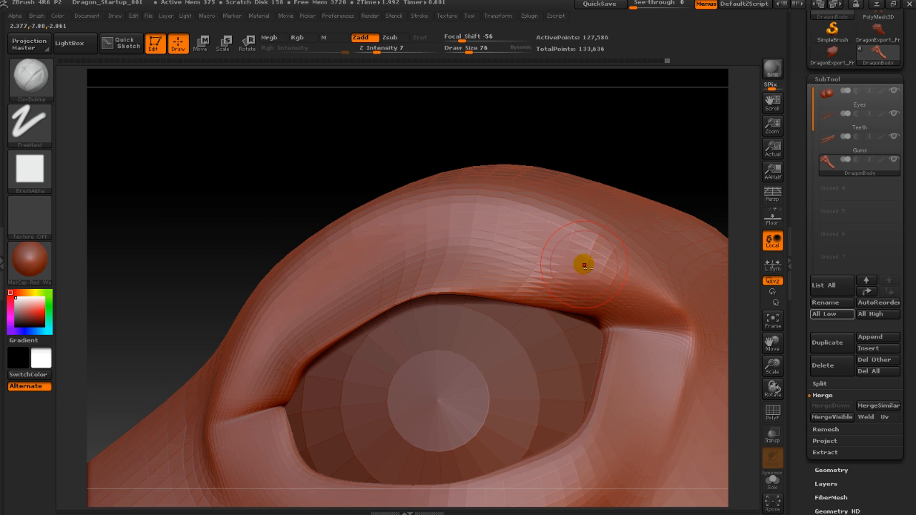
mouse_move(583, 264)
left_mouse_down()
mouse_move(548, 250)
mouse_move(309, 323)
left_mouse_up()
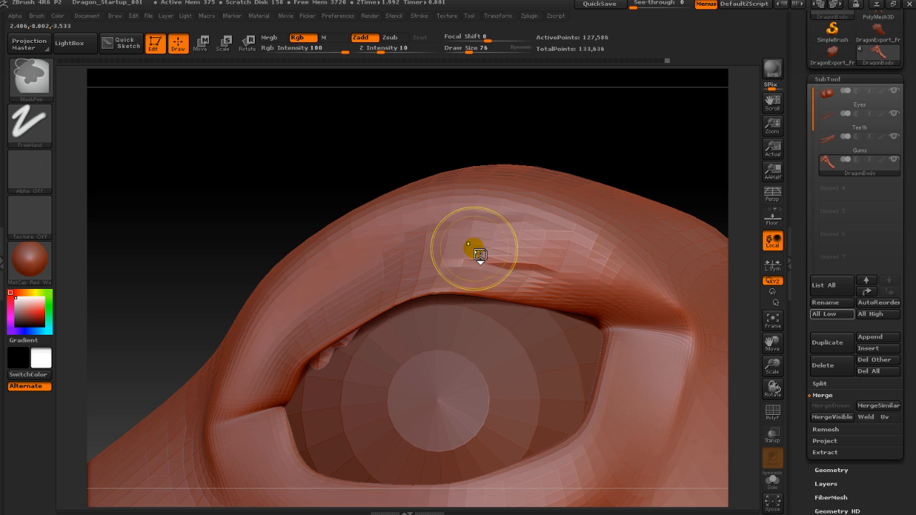
key("ctrl+z")
mouse_move(453, 244)
left_mouse_down()
mouse_move(312, 297)
mouse_move(283, 321)
left_mouse_up()
left_click_drag(388, 257, 332, 302)
left_click_drag(257, 344, 286, 316)
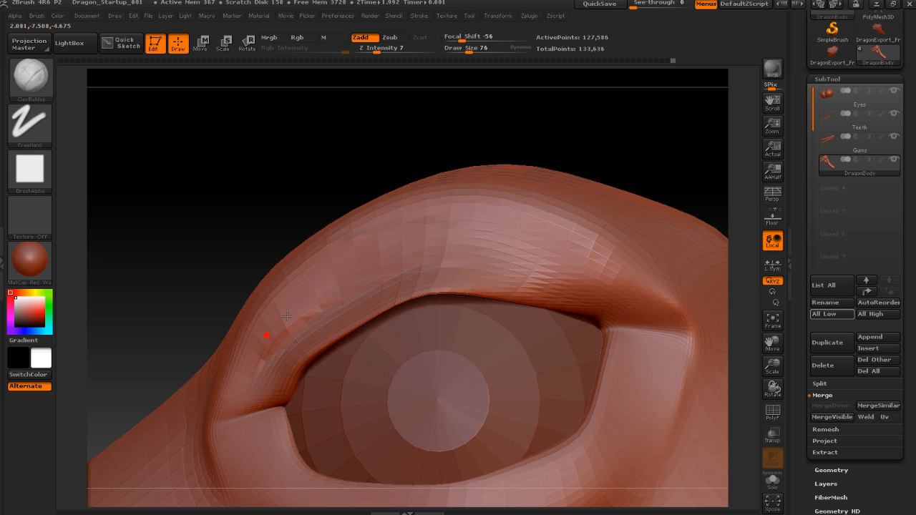
Thicken the upper eyelid fold from its front corner to its rear corner and smooth it
left_click_drag(173, 234, 194, 239)
mouse_move(512, 252)
left_mouse_down()
mouse_move(343, 276)
mouse_move(433, 259)
mouse_move(289, 327)
mouse_move(351, 292)
mouse_move(412, 276)
left_mouse_up()
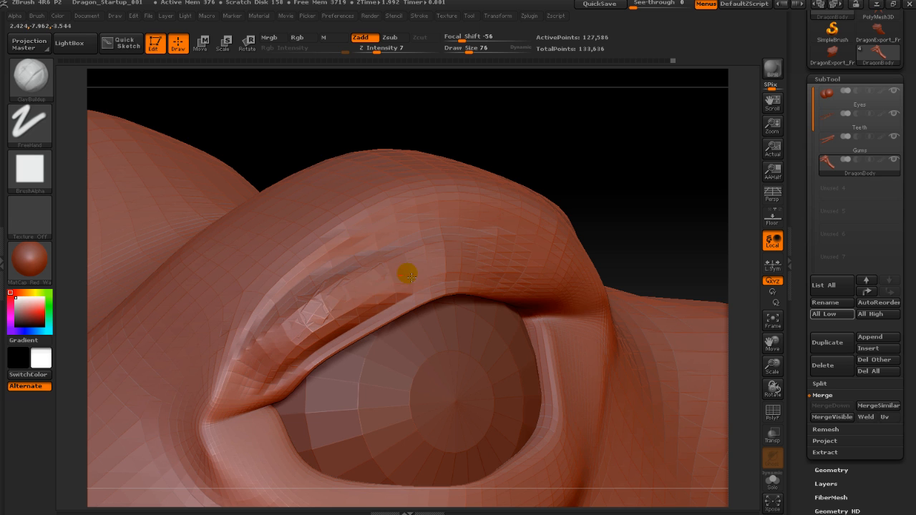
mouse_move(353, 304)
left_mouse_down()
mouse_move(451, 247)
mouse_move(505, 267)
left_mouse_up()
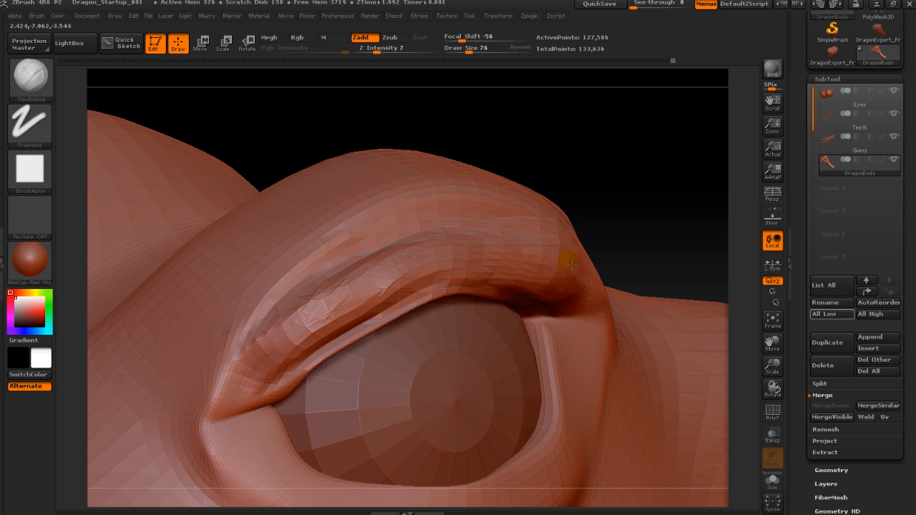
mouse_move(571, 265)
left_mouse_down()
mouse_move(491, 212)
mouse_move(384, 257)
mouse_move(394, 246)
mouse_move(372, 225)
mouse_move(290, 280)
mouse_move(249, 358)
left_mouse_up()
mouse_move(354, 268)
left_mouse_down("shift")
mouse_move(325, 296)
mouse_move(372, 281)
left_mouse_up("shift")
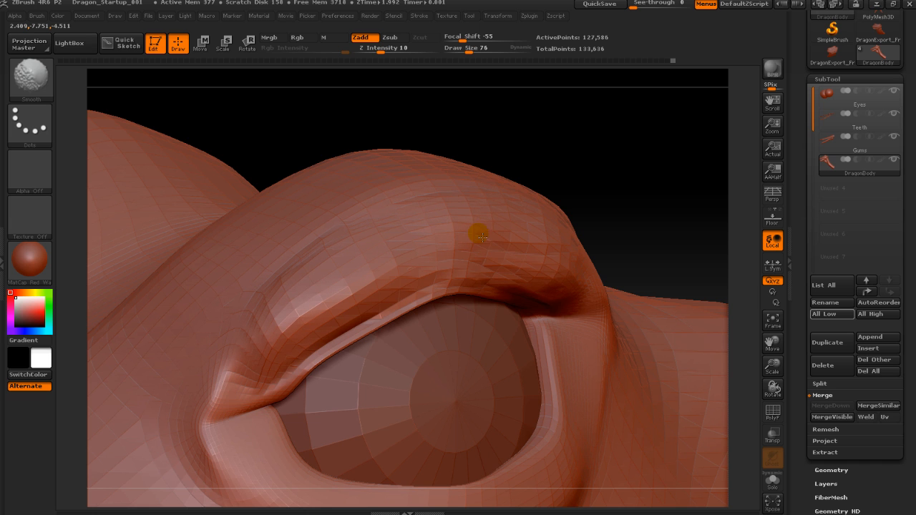
Build up the rear corner of the eye and the lower eyelid with ClayBuildup, undoing the stroke that spills over the eyeball
right_click_drag(681, 186, 671, 141, "alt")
mouse_move(548, 273)
left_mouse_down()
mouse_move(578, 308)
mouse_move(572, 319)
mouse_move(582, 312)
mouse_move(558, 407)
left_mouse_up()
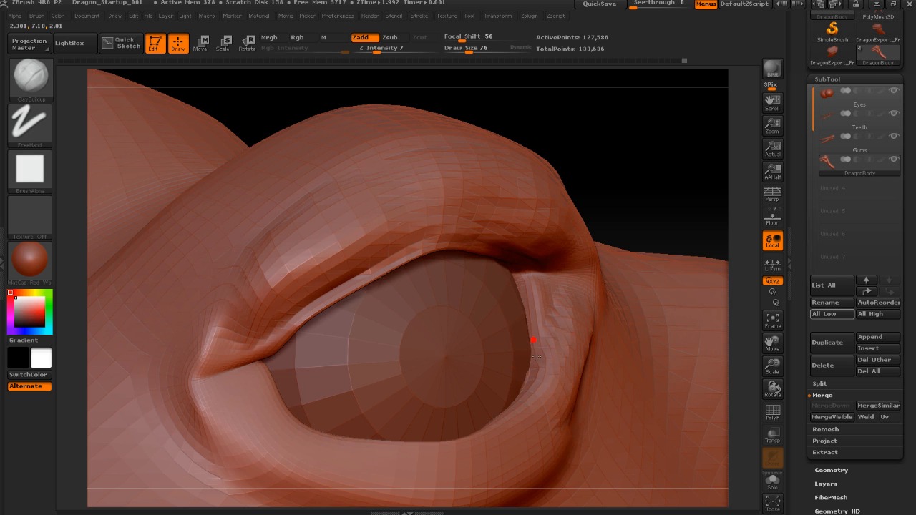
mouse_move(535, 355)
left_mouse_down()
mouse_move(522, 351)
mouse_move(513, 364)
left_mouse_up()
key("ctrl")
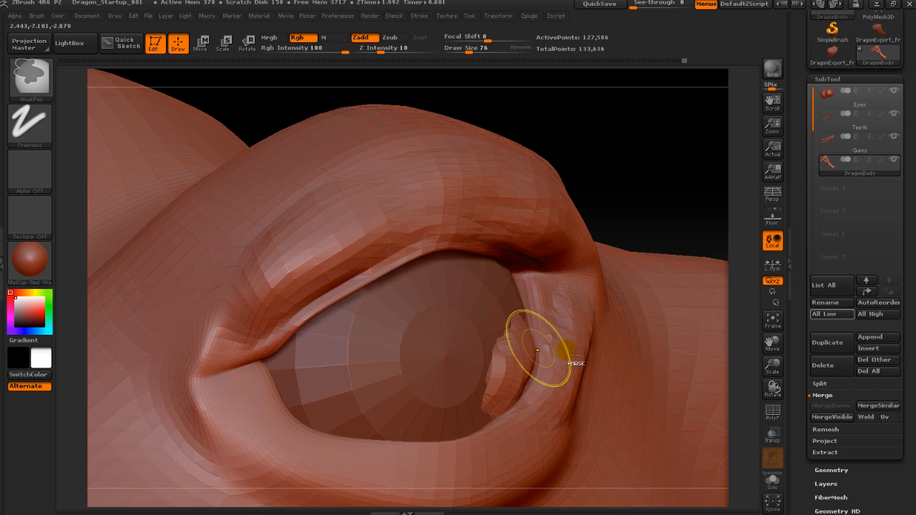
key("ctrl+z")
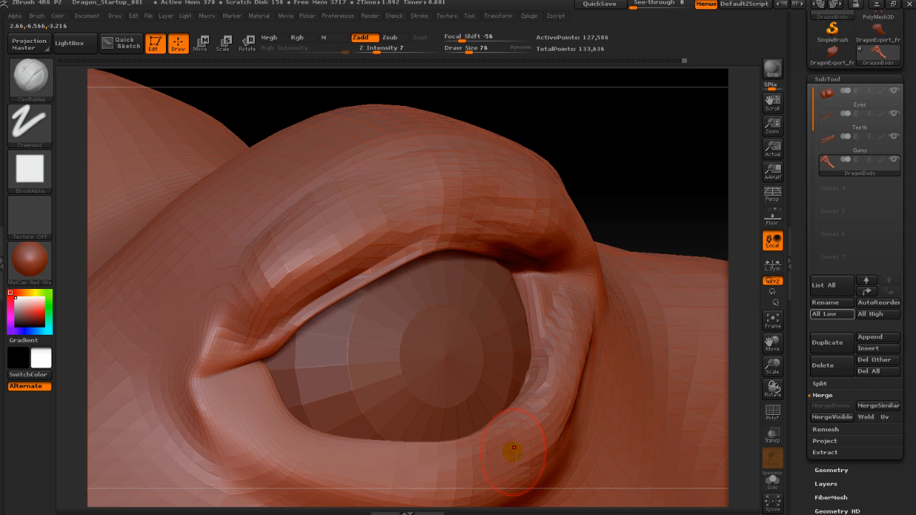
mouse_move(368, 486)
left_mouse_down()
mouse_move(261, 435)
mouse_move(245, 415)
mouse_move(293, 453)
mouse_move(426, 474)
left_mouse_up()
left_click_drag(640, 247, 515, 358)
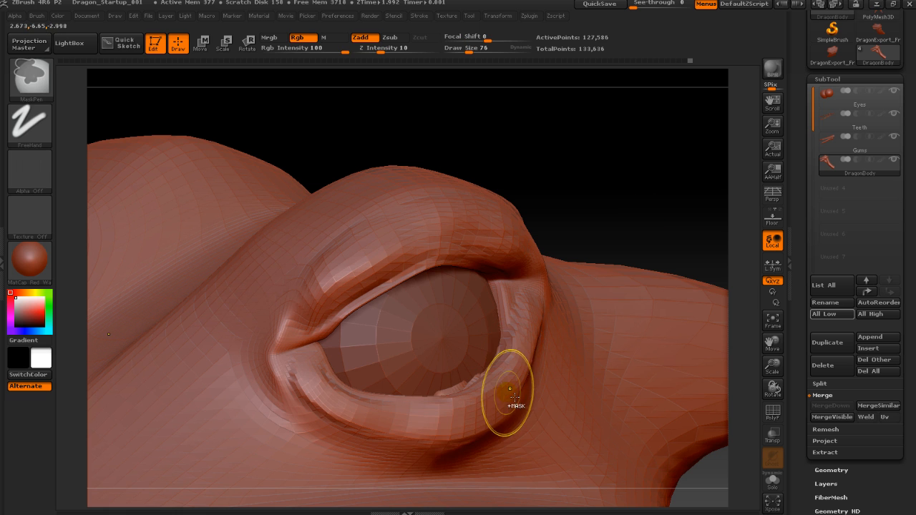
Refine the lower eyelid rim and rear eye corner with ClayBuildup at Draw Size 34
key("s")
left_click_drag(507, 406, 502, 410)
key("s")
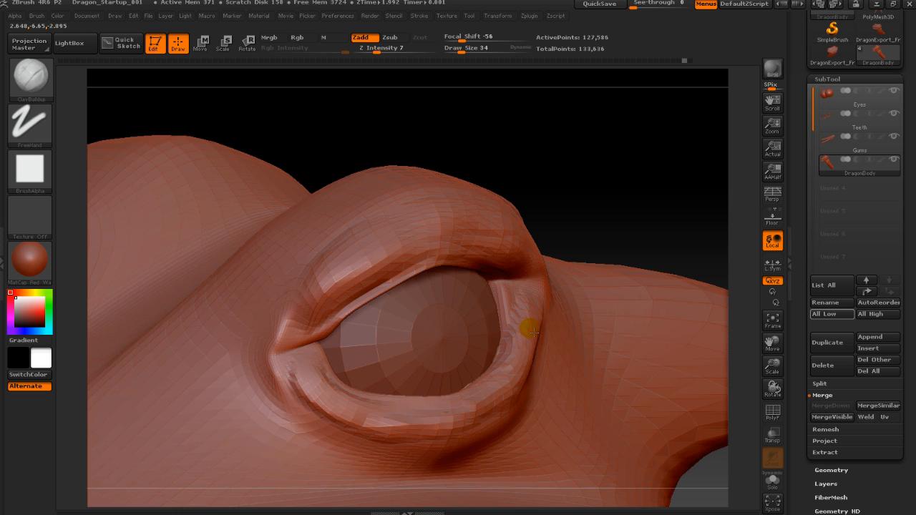
Lower the dragon body by one subdivision level, smooth the eyelids, and return to the higher level
key("shift")
key("shift+d")
key("shift")
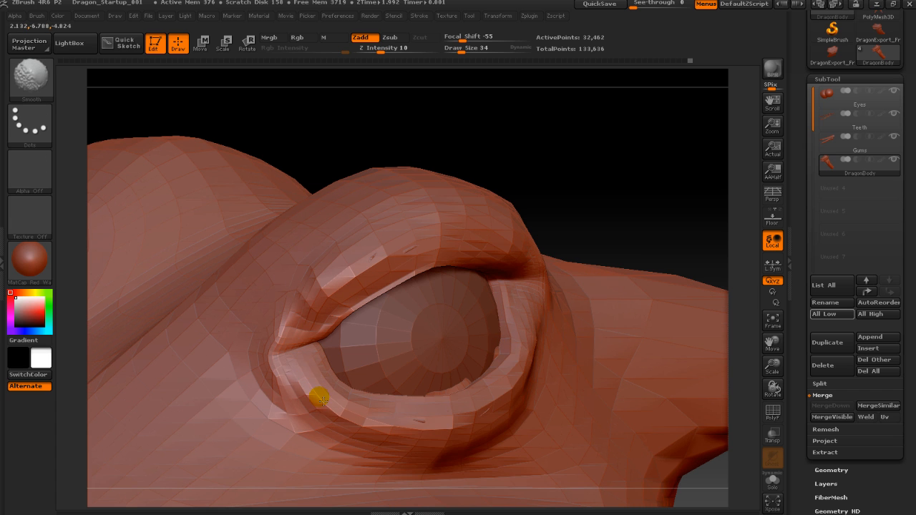
key("d")
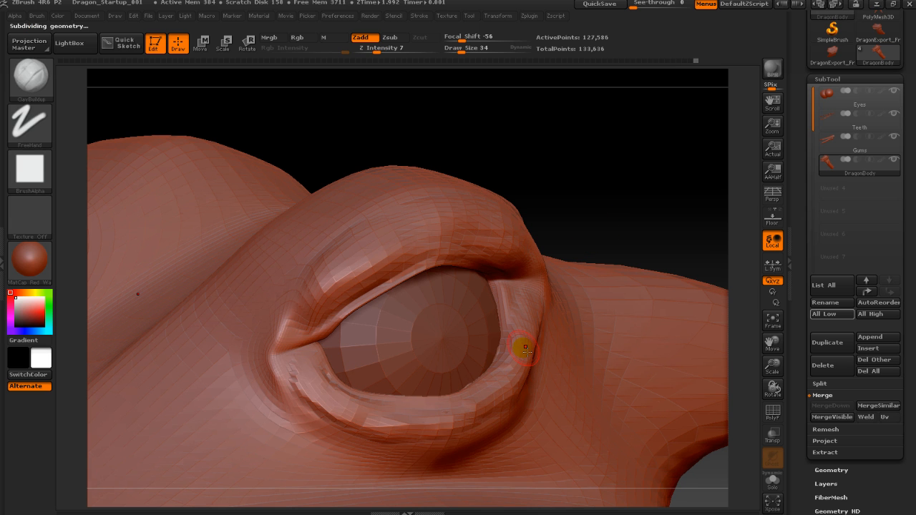
key("shift+d")
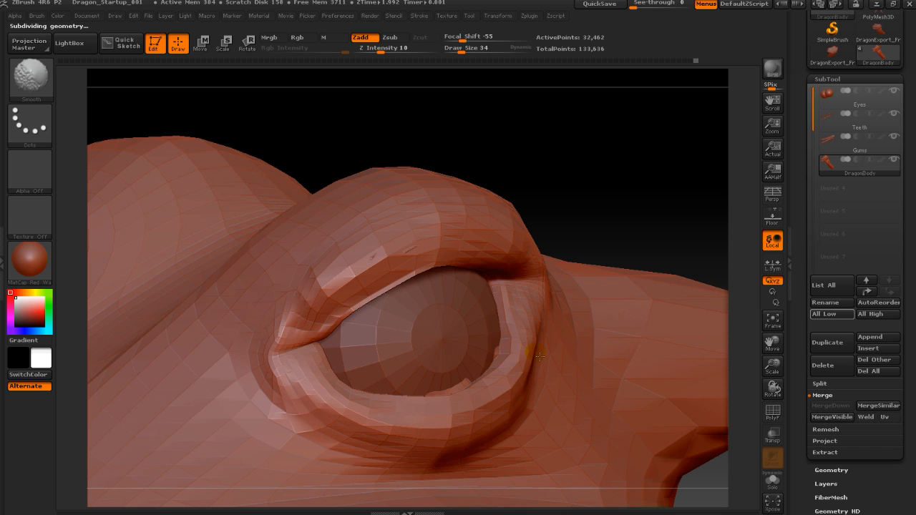
key("d")
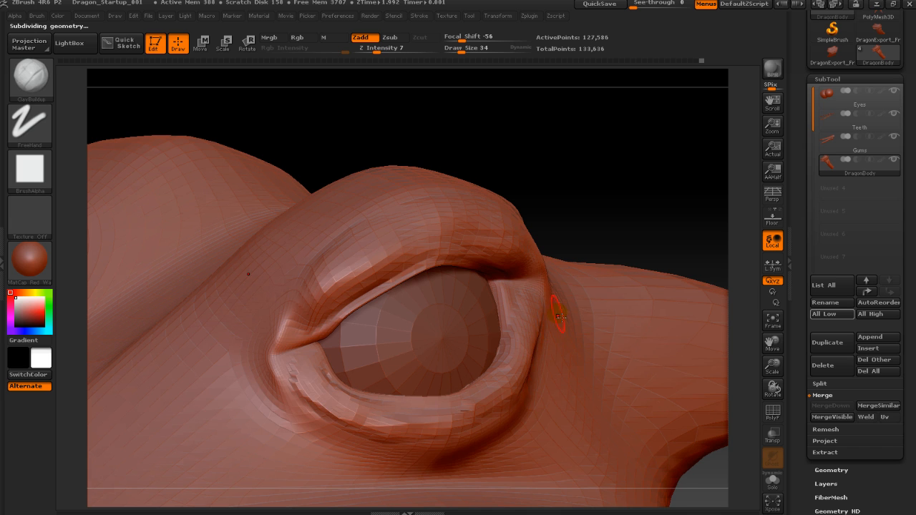
Smooth the lower eyelid and both eye corners at Draw Size 55
mouse_move(600, 247)
left_mouse_down()
mouse_move(609, 225)
mouse_move(598, 213)
left_mouse_up()
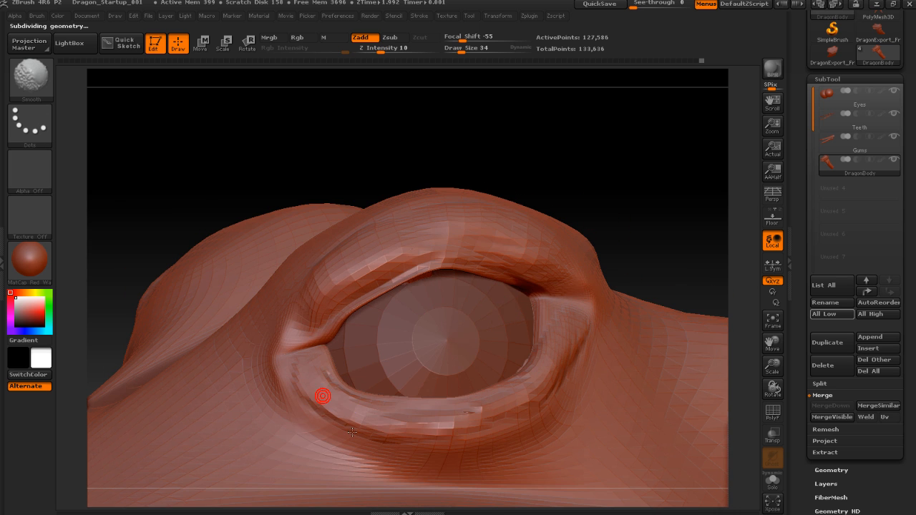
key("s")
left_click_drag(318, 407, 358, 442)
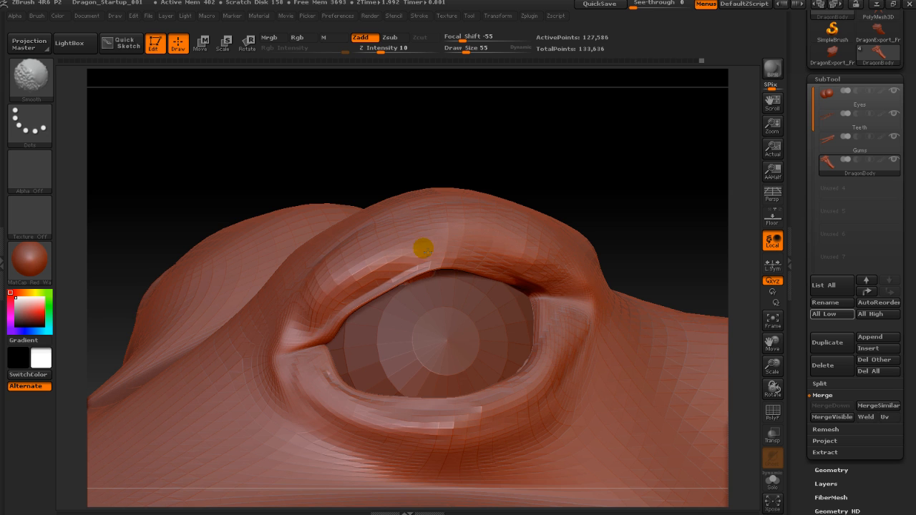
left_click_drag(630, 200, 719, 218)
left_click_drag(384, 399, 406, 414, "shift")
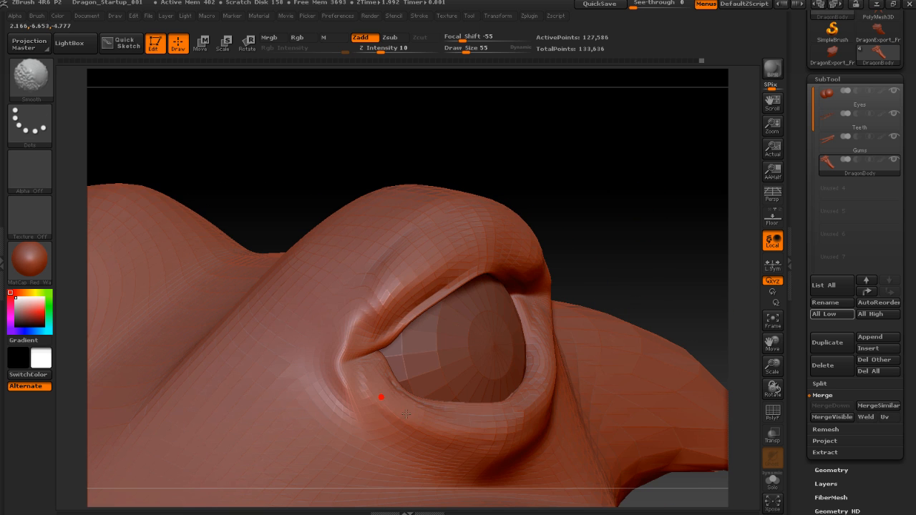
left_click_drag(526, 414, 539, 399, "shift")
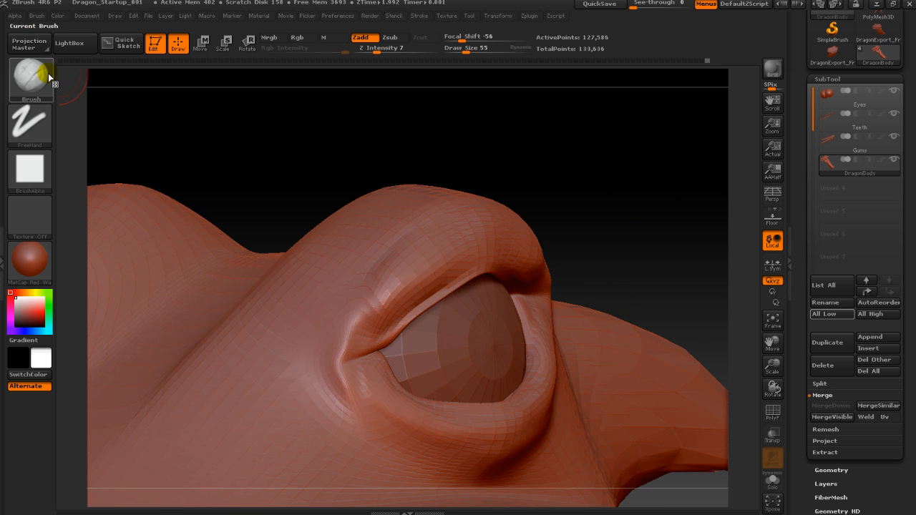
Carve along the upper eyelid fold with the Dam_Standard brush and subdivide the dragon body once
left_click(47, 73)
key("d")
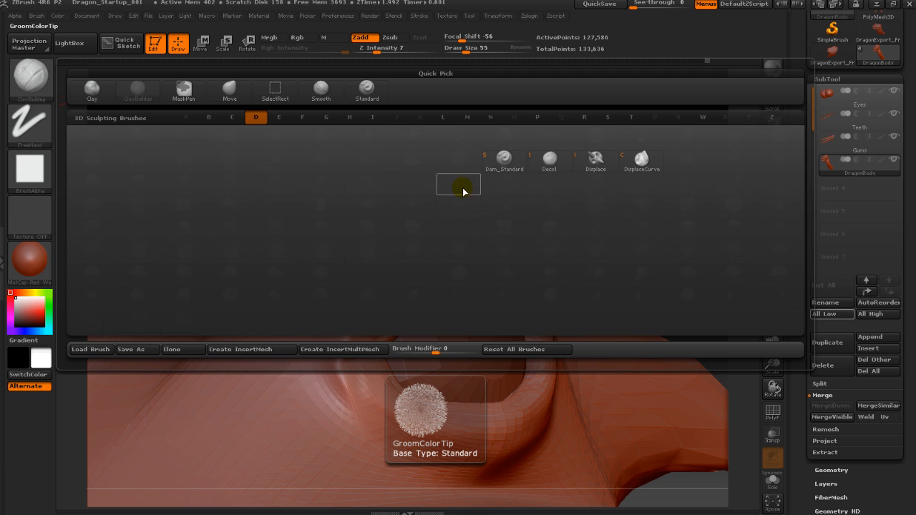
left_click(499, 165)
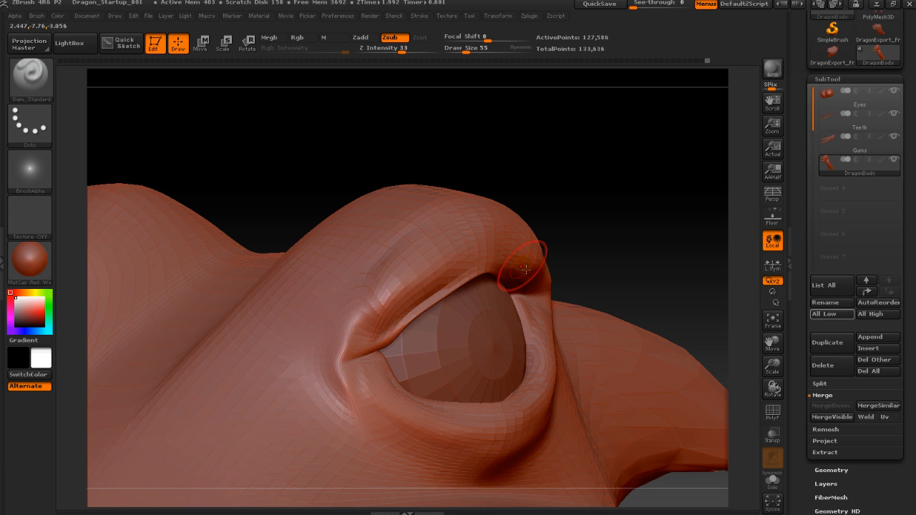
mouse_move(531, 267)
left_mouse_down()
mouse_move(443, 262)
mouse_move(370, 318)
left_mouse_up()
mouse_move(583, 259)
left_mouse_down()
mouse_move(595, 250)
mouse_move(578, 248)
mouse_move(579, 257)
mouse_move(562, 266)
mouse_move(478, 240)
mouse_move(401, 241)
left_mouse_up()
left_click_drag(564, 303, 564, 286, "shift")
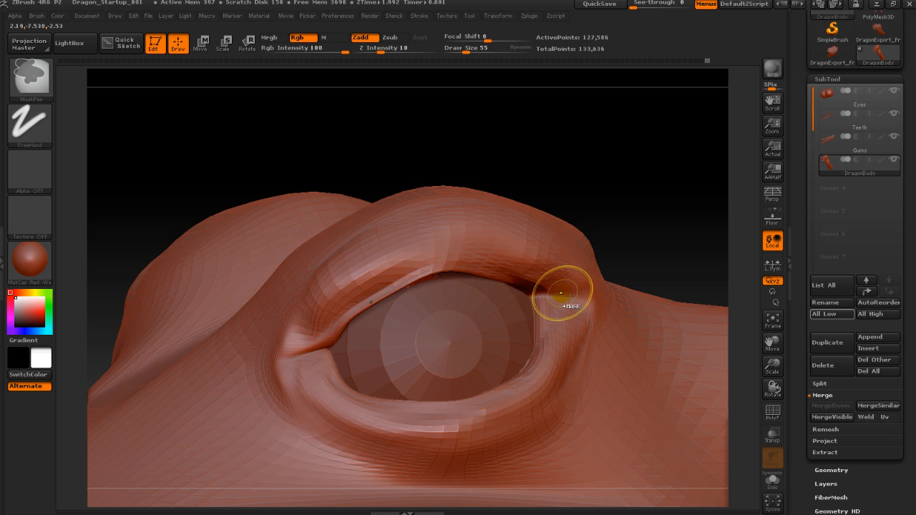
key("ctrl+d")
mouse_move(555, 286)
left_mouse_down()
mouse_move(483, 256)
mouse_move(402, 270)
mouse_move(340, 308)
mouse_move(316, 337)
left_mouse_up()
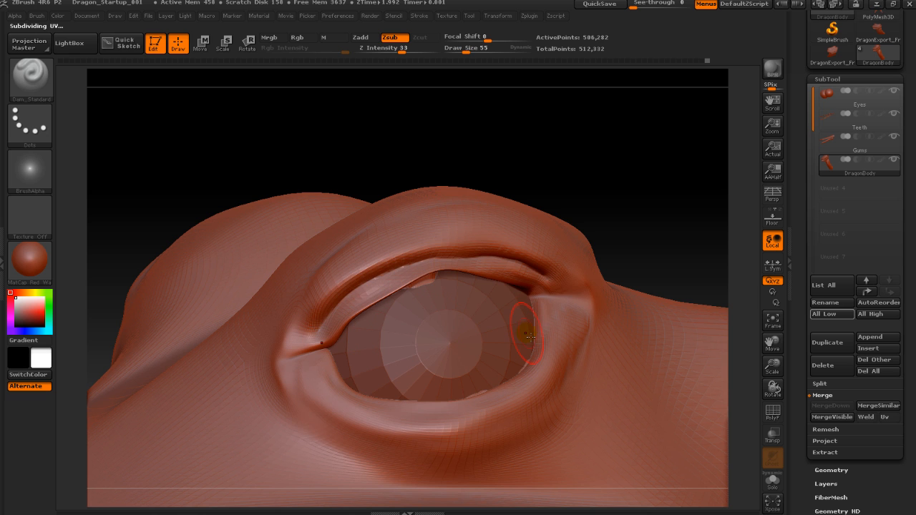
key("ctrl+z")
mouse_move(563, 292)
left_mouse_down()
mouse_move(540, 280)
mouse_move(442, 271)
mouse_move(351, 311)
mouse_move(342, 326)
left_mouse_up()
key("ctrl+z")
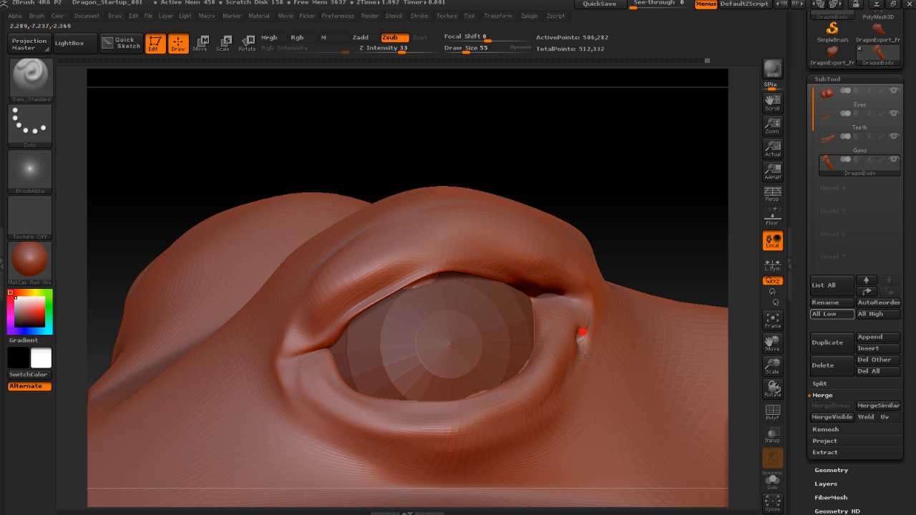
left_click_drag(586, 356, 546, 439)
key("ctrl+z")
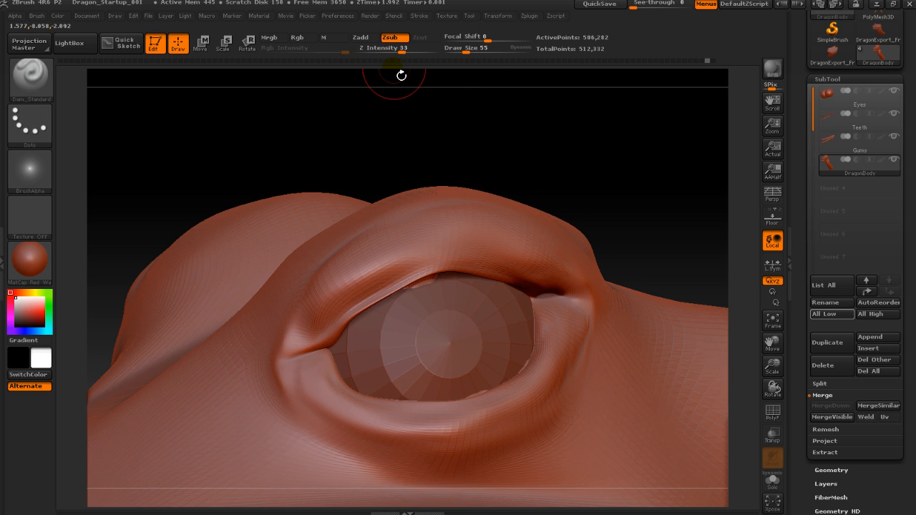
Carve soft creases below the lower eyelid and across the upper eyelid with Dam_Standard at Z Intensity 12
left_click_drag(399, 52, 384, 52)
left_click_drag(615, 249, 577, 192, "alt")
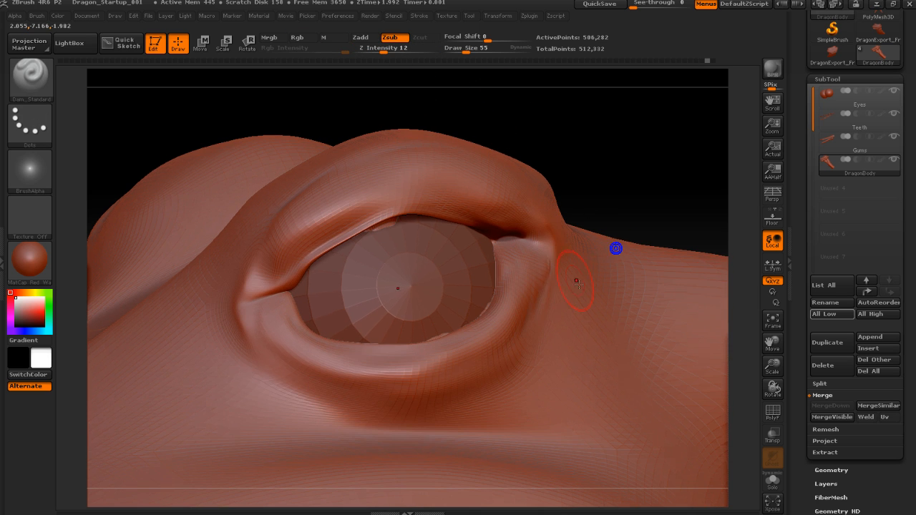
left_click_drag(473, 388, 372, 400)
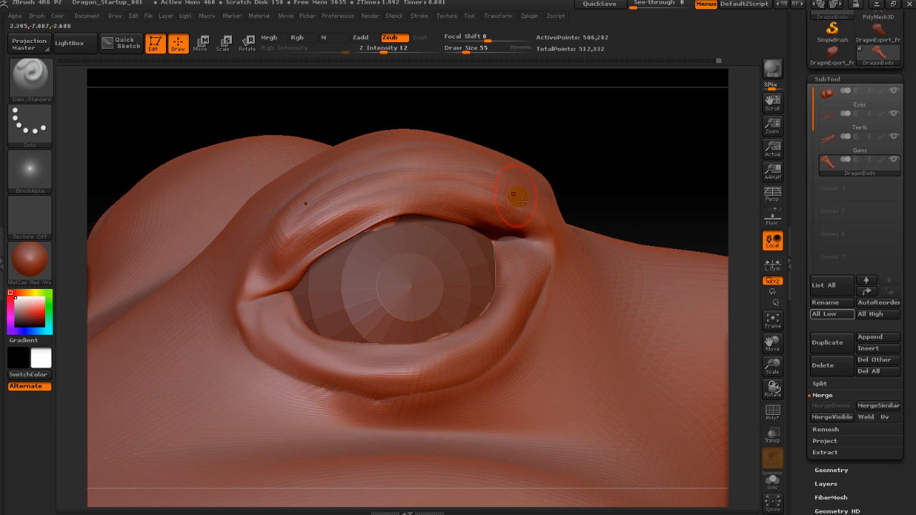
left_click_drag(611, 205, 458, 182, "alt")
left_click_drag(523, 208, 640, 196, "alt")
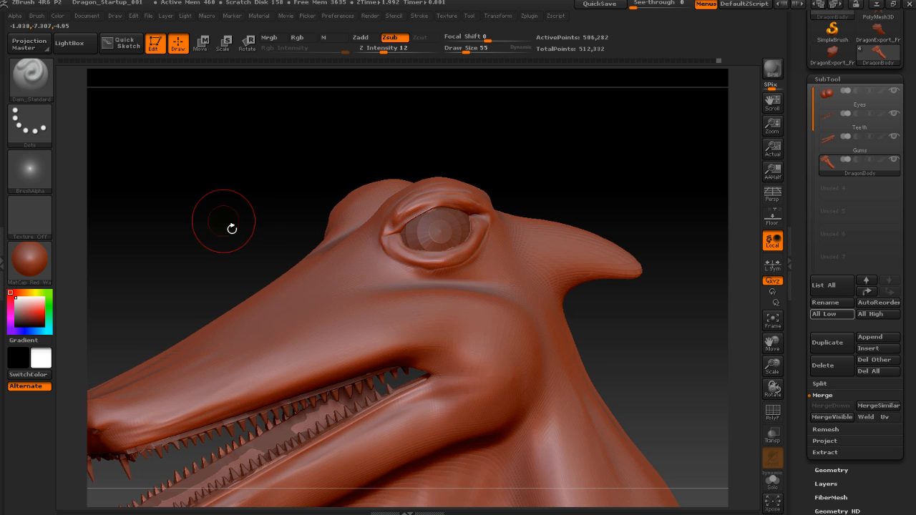
left_click_drag(254, 207, 311, 232, "alt")
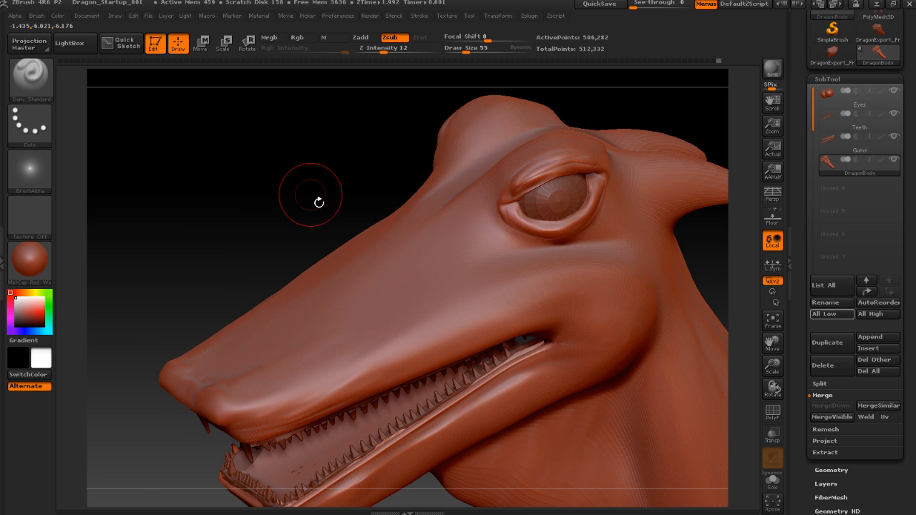
Carve faint creases on the snout with Dam_Standard at Draw Size 76 and Z Intensity 5
left_click_drag(304, 189, 248, 139)
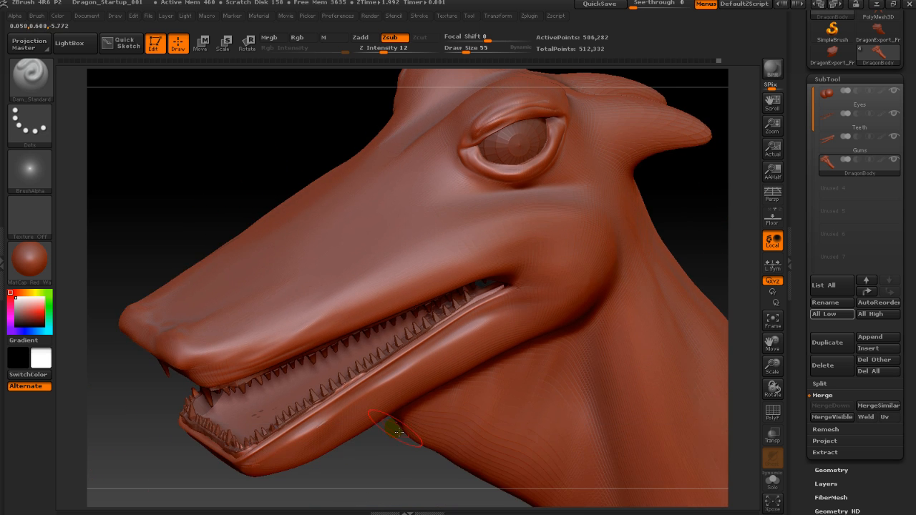
left_click_drag(398, 472, 287, 368, "alt")
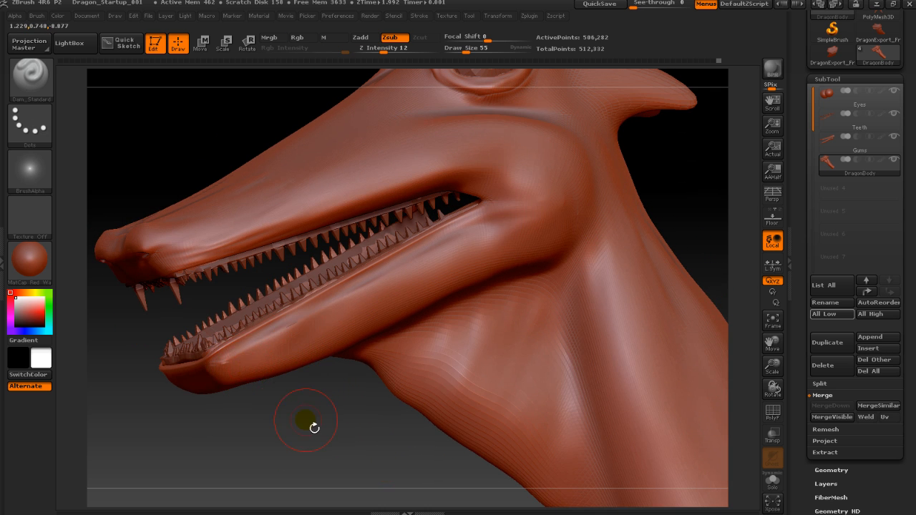
left_click_drag(314, 427, 584, 303)
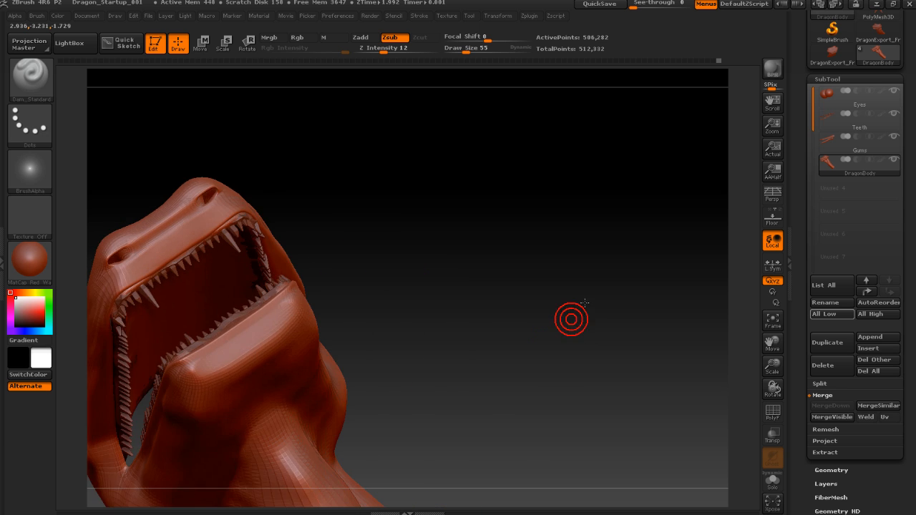
left_click_drag(427, 312, 425, 317, "shift")
left_click_drag(442, 266, 523, 420, "alt")
key("s")
left_click_drag(277, 250, 284, 252)
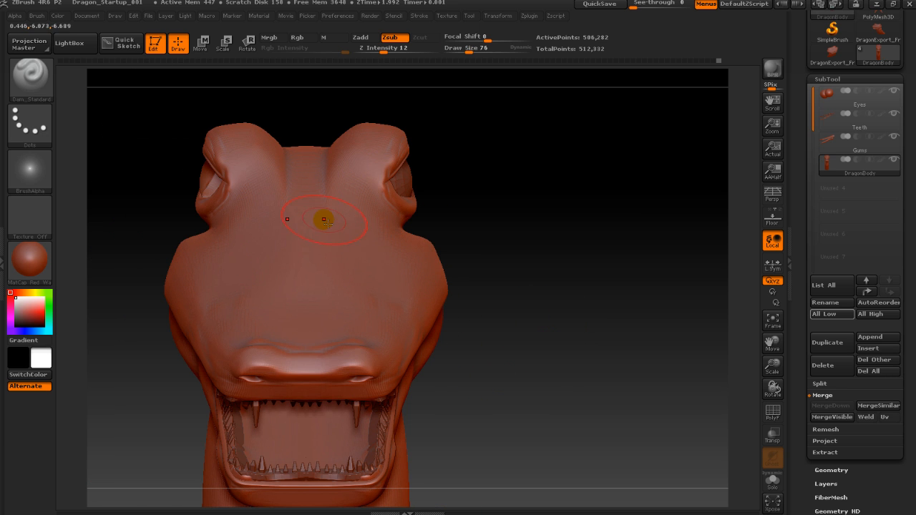
left_click_drag(387, 51, 382, 55)
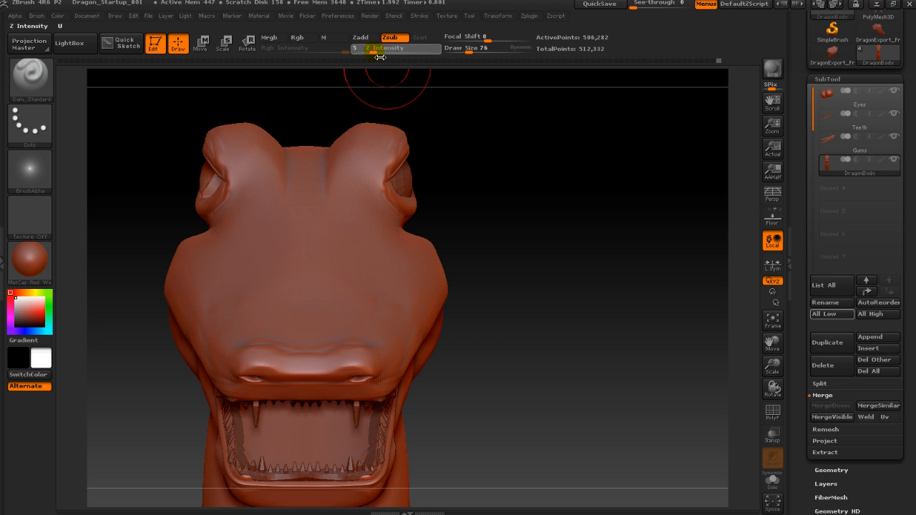
left_click_drag(479, 229, 465, 278)
left_click_drag(503, 226, 538, 331)
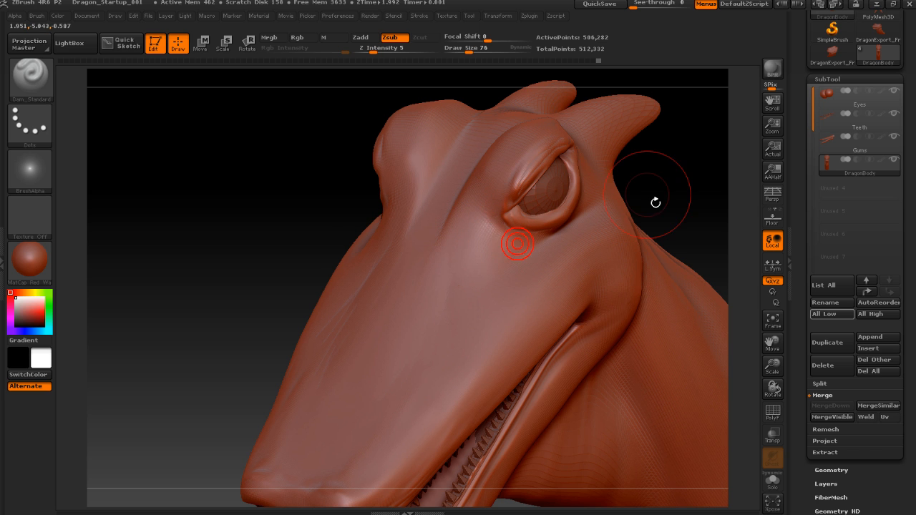
Carve wrinkles along the lower eyelid and below the front eye corner at Z Intensity 9
left_click_drag(654, 204, 566, 236)
left_click_drag(362, 229, 422, 286, "alt")
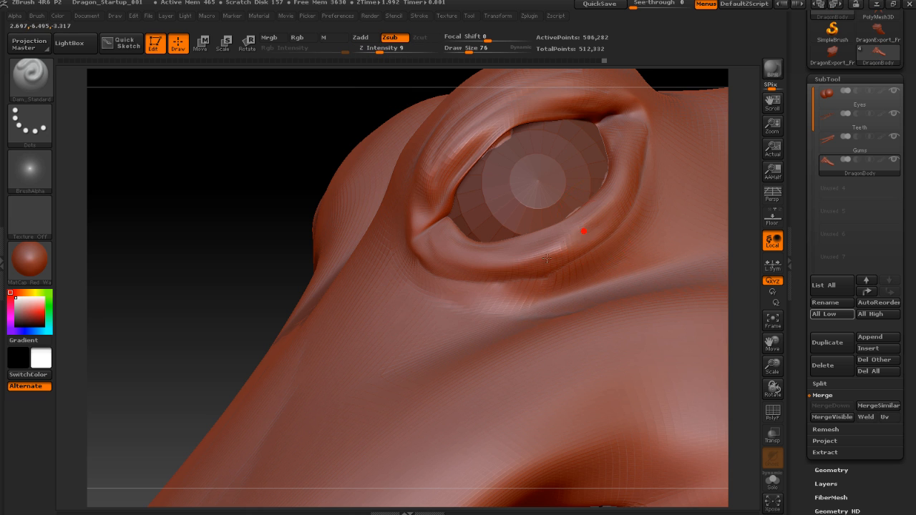
left_click_drag(547, 258, 481, 262)
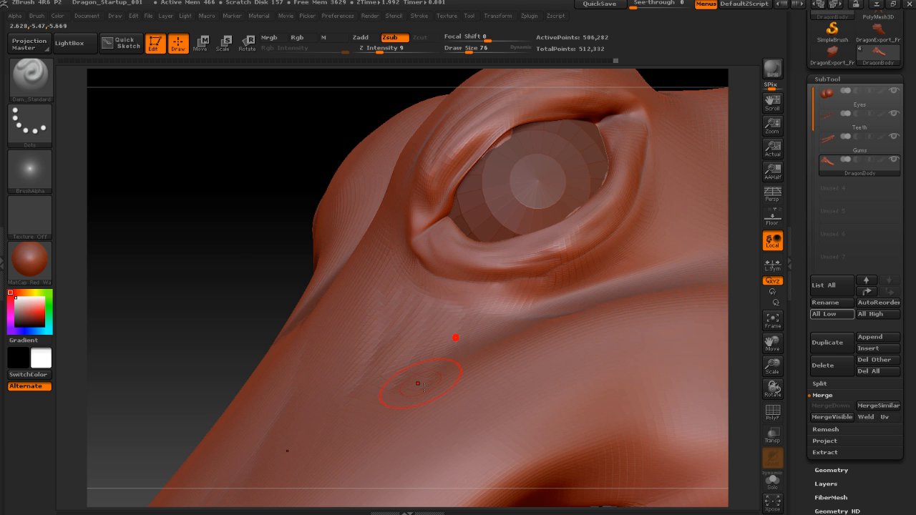
mouse_move(217, 304)
left_mouse_down()
mouse_move(168, 286)
mouse_move(202, 255)
mouse_move(220, 220)
left_mouse_up()
left_click_drag(560, 292, 525, 290)
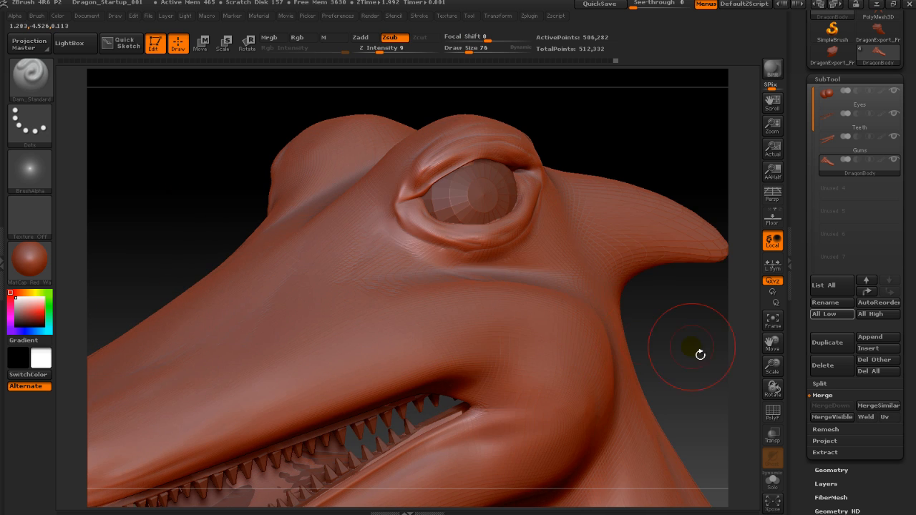
left_click_drag(690, 351, 640, 362)
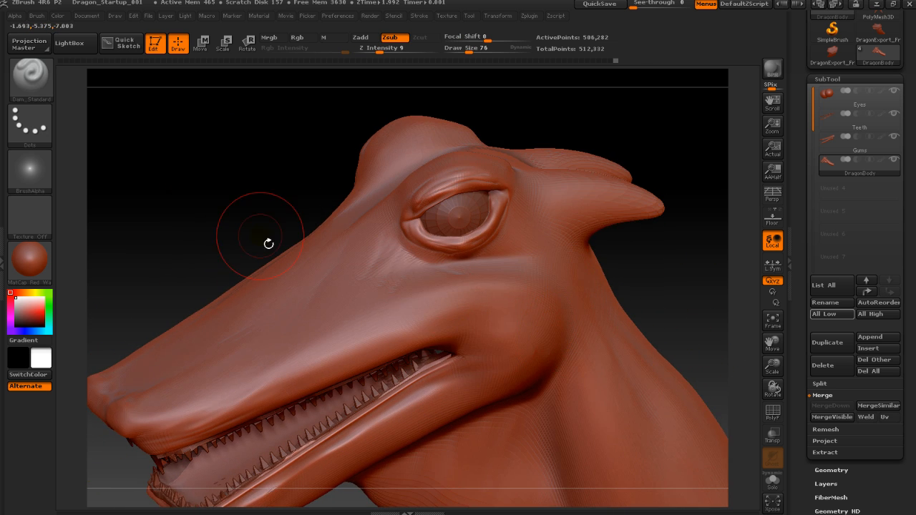
mouse_move(224, 200)
left_mouse_down()
mouse_move(377, 237)
mouse_move(428, 226)
left_mouse_up()
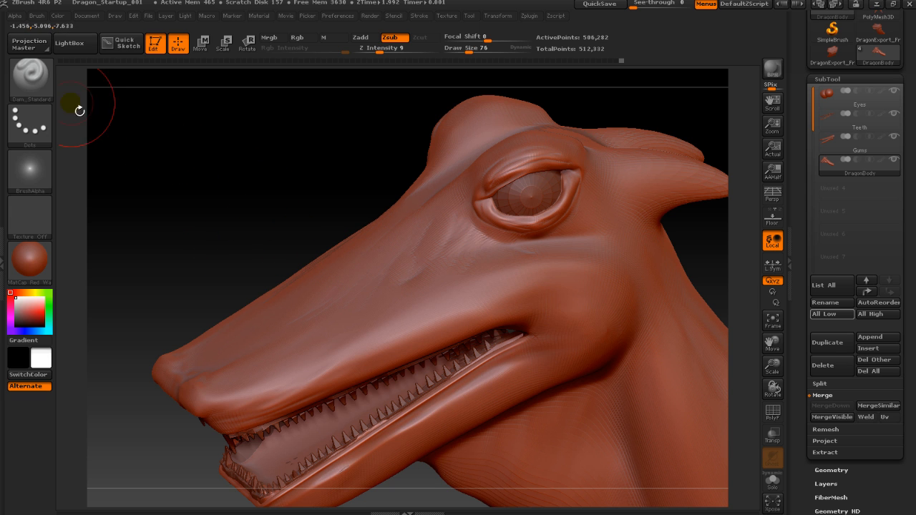
Carve long grooves from behind the eyes along the top of the snout at Z Intensity 21 on the higher subdivision level
key("shift+d")
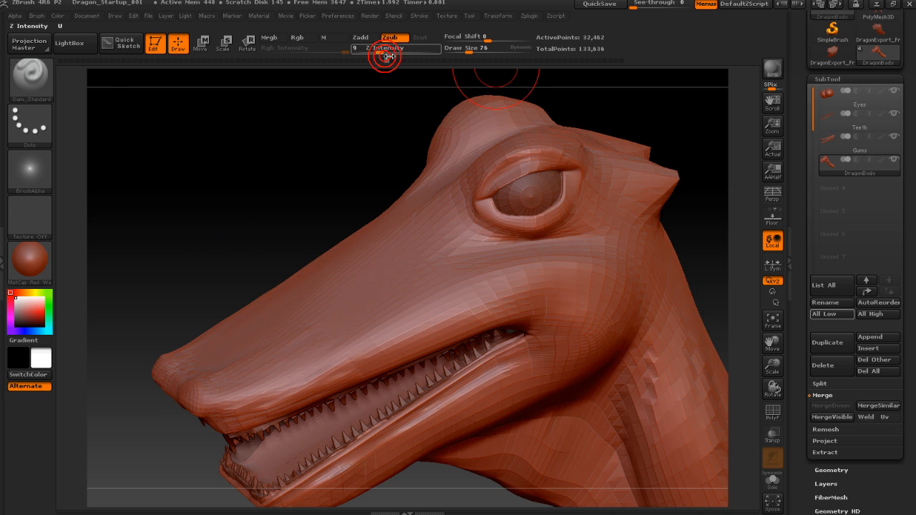
left_click_drag(389, 56, 399, 56)
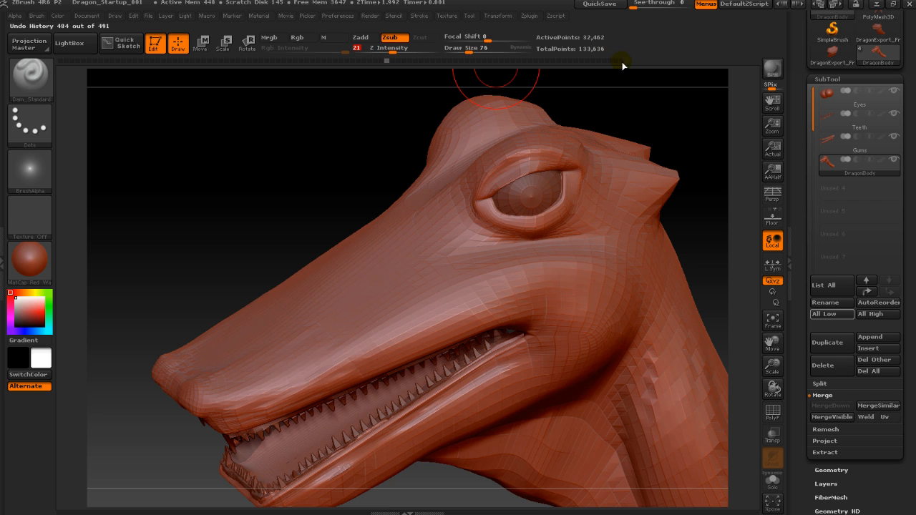
left_click(621, 61)
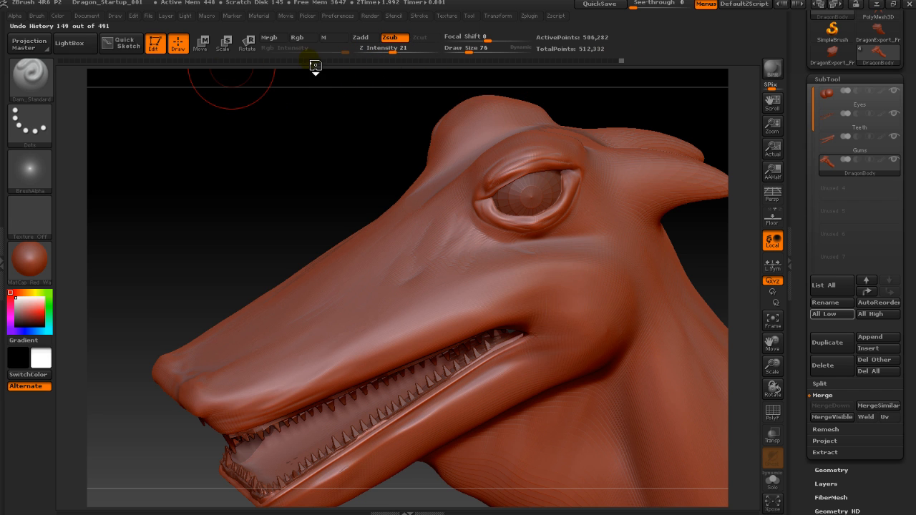
left_click_drag(324, 187, 278, 176, "alt")
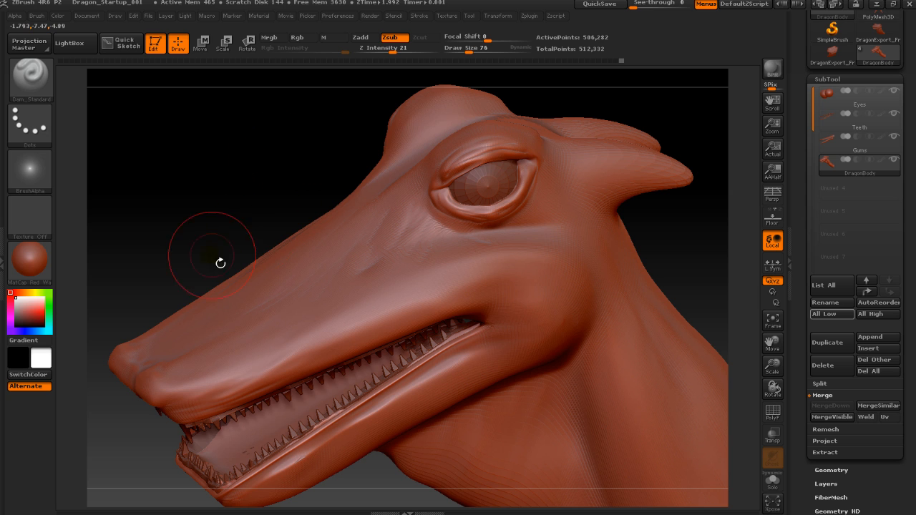
mouse_move(232, 316)
left_mouse_down()
mouse_move(425, 160)
mouse_move(501, 117)
mouse_move(542, 133)
left_mouse_up()
mouse_move(287, 172)
left_mouse_down()
mouse_move(276, 170)
mouse_move(246, 259)
left_mouse_up()
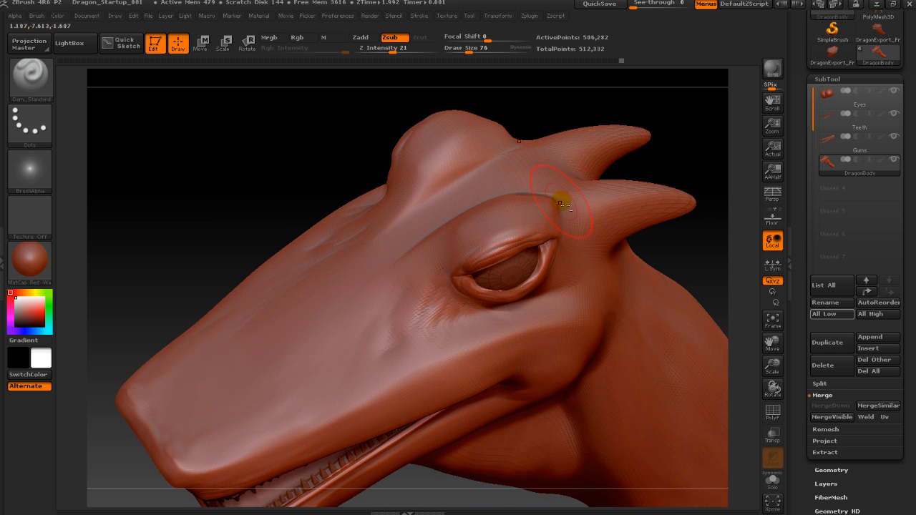
mouse_move(525, 211)
left_mouse_down()
mouse_move(468, 219)
mouse_move(188, 433)
left_mouse_up()
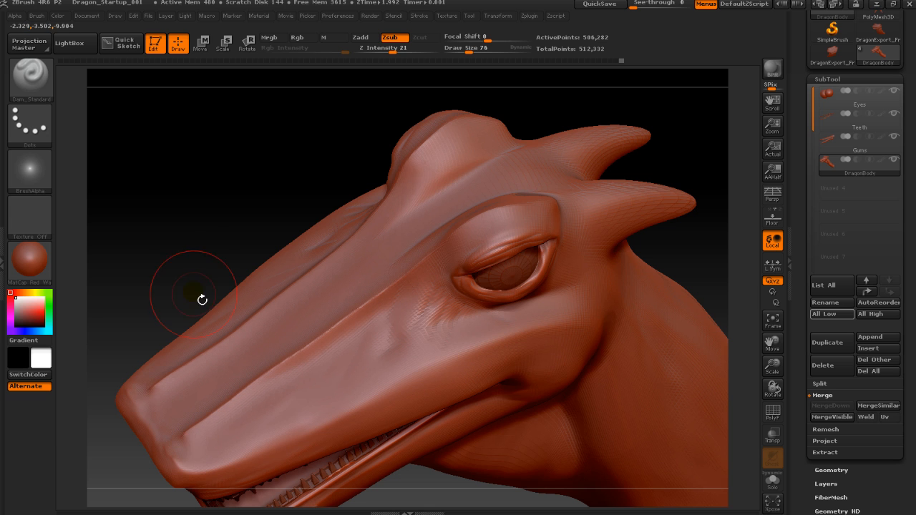
Carve a series of mirrored V-shaped muscle folds down the back of the neck at Z Intensity 21
mouse_move(182, 245)
left_mouse_down()
mouse_move(186, 192)
mouse_move(218, 198)
mouse_move(212, 217)
mouse_move(184, 207)
left_mouse_up()
left_click_drag(224, 245, 196, 229)
right_click_drag(221, 249, 155, 227, "alt")
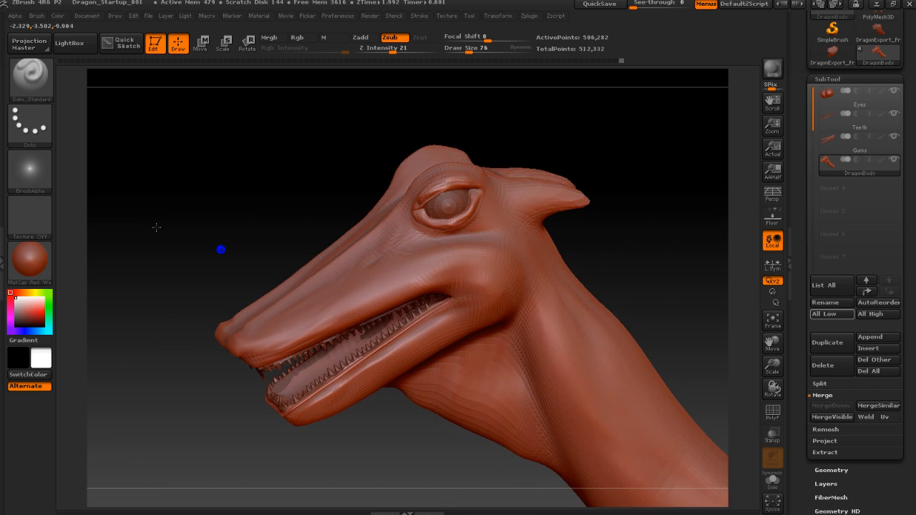
left_click_drag(192, 229, 194, 202)
right_click_drag(634, 313, 587, 313, "alt")
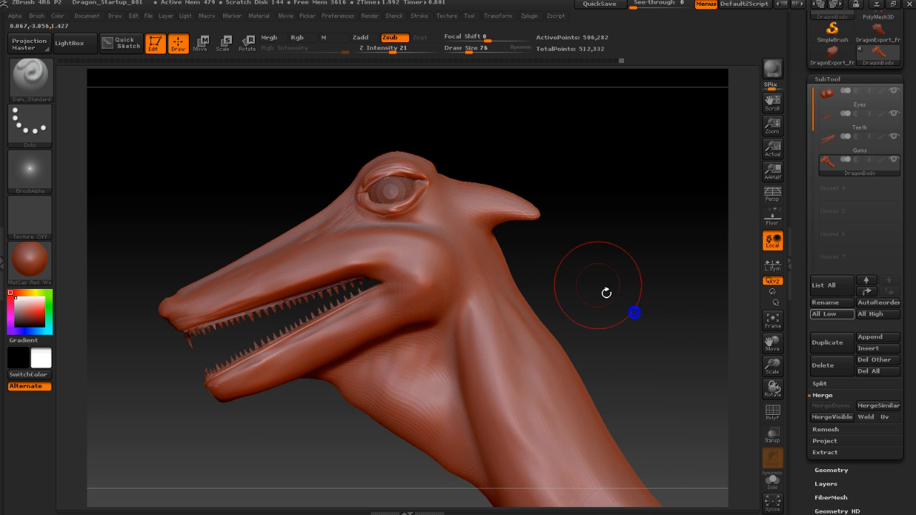
left_click_drag(596, 287, 537, 306)
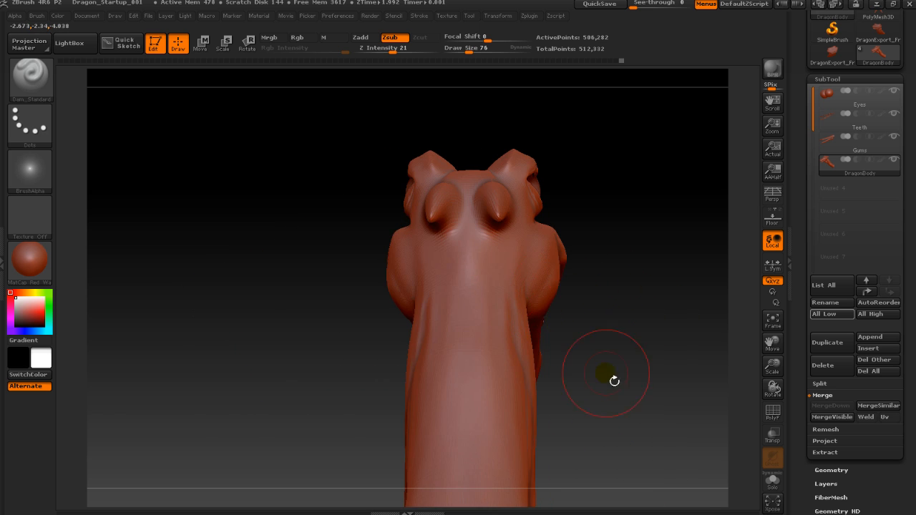
right_click_drag(606, 368, 588, 327, "alt")
mouse_move(474, 222)
left_mouse_down()
mouse_move(505, 304)
mouse_move(460, 302)
mouse_move(440, 406)
mouse_move(500, 487)
left_mouse_up()
right_click_drag(554, 421, 536, 223, "alt")
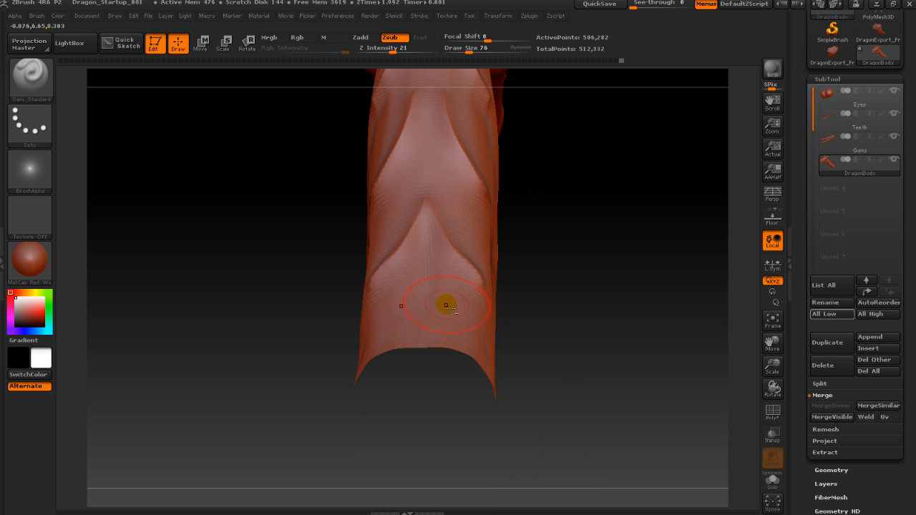
left_click_drag(445, 311, 485, 361)
Carve a deep groove from behind the jaw down the side of the neck and smooth its lower end
left_click_drag(556, 284, 460, 332)
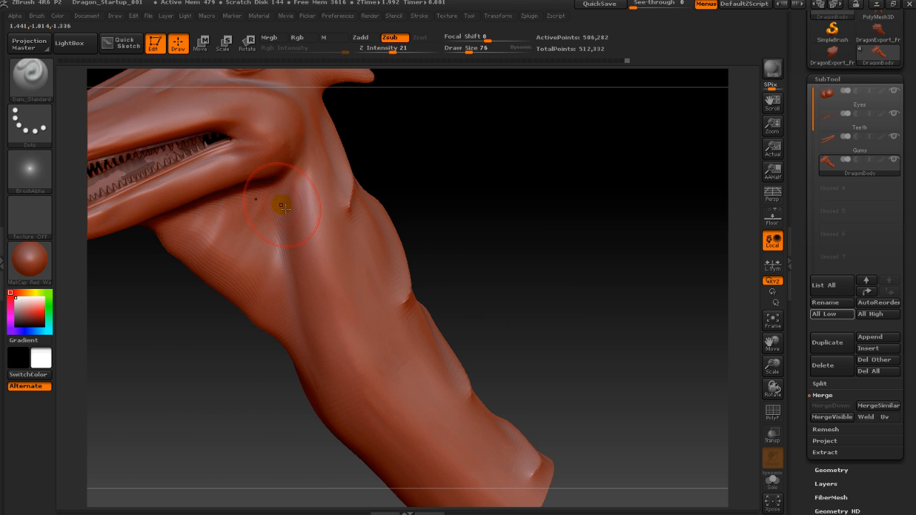
mouse_move(279, 210)
left_mouse_down()
mouse_move(276, 272)
mouse_move(333, 383)
left_mouse_up()
mouse_move(483, 287)
left_mouse_down("alt")
mouse_move(531, 309)
mouse_move(551, 301)
left_mouse_up("alt")
left_click_drag(385, 371, 385, 393, "shift")
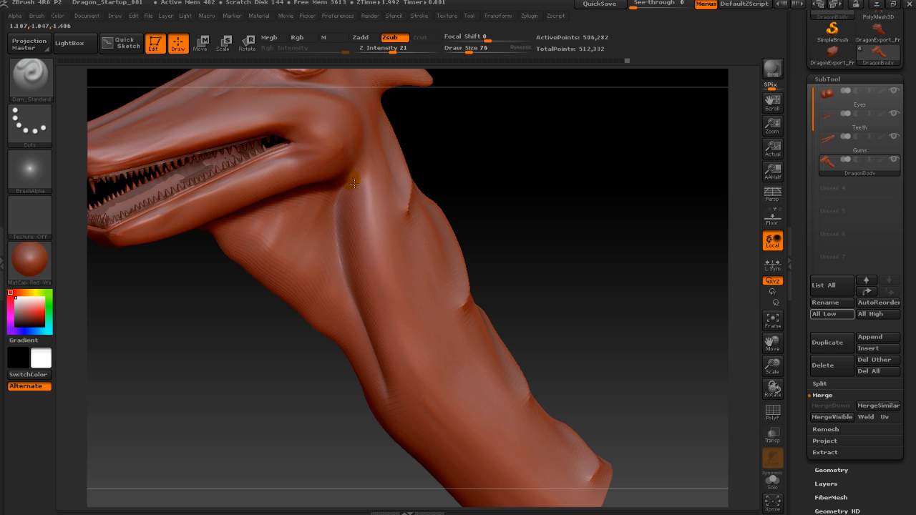
Lower the Z Intensity to 9 and carve softer muscle lines down the side of the neck
left_click_drag(480, 215, 556, 278)
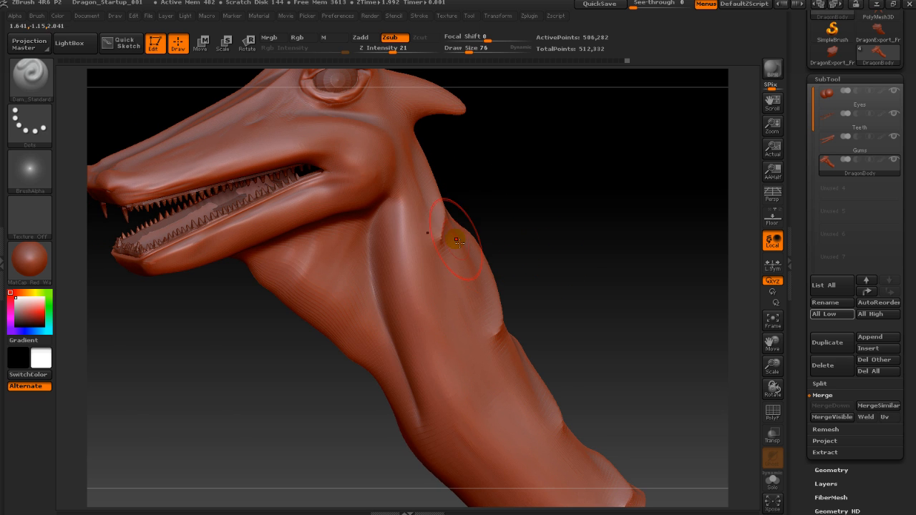
left_click_drag(393, 51, 389, 60)
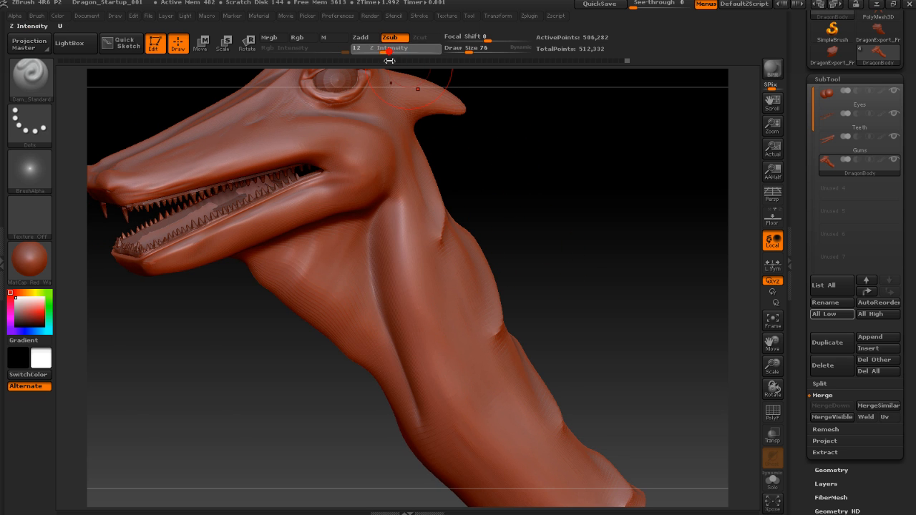
left_click_drag(558, 232, 525, 243)
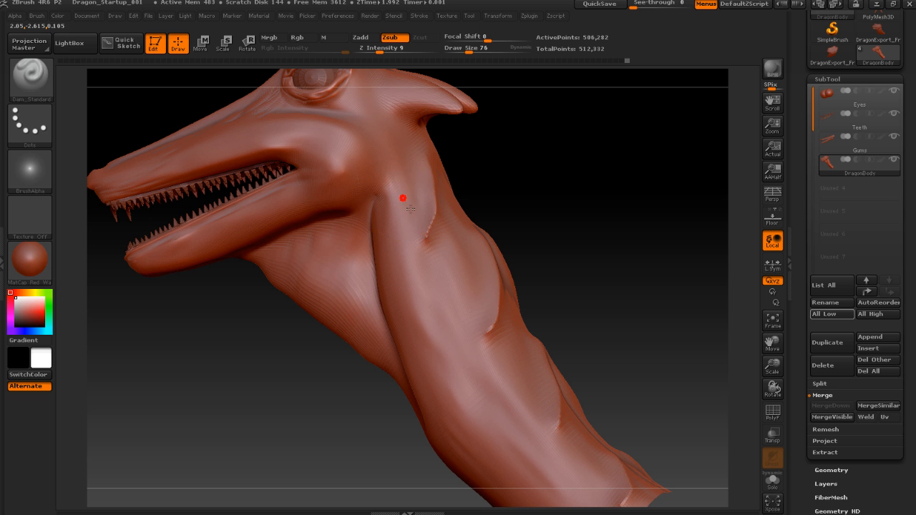
key("ctrl")
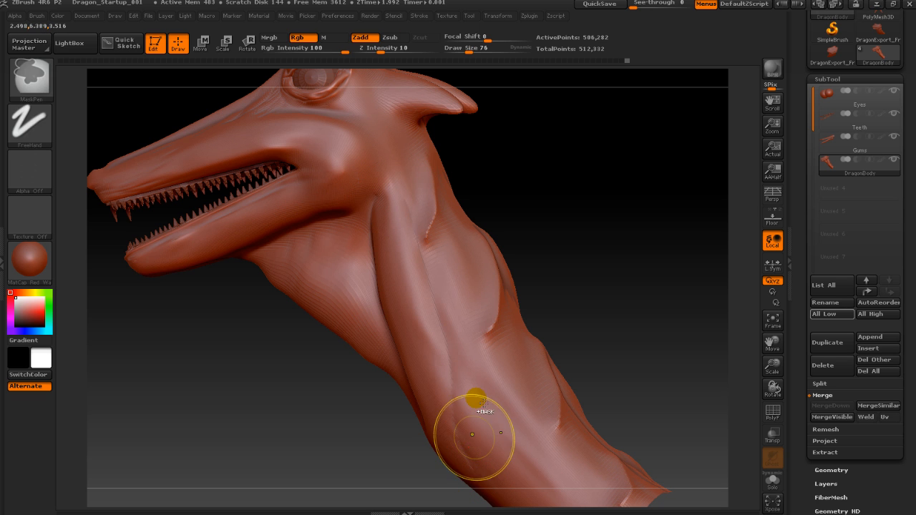
left_click_drag(599, 272, 614, 293, "alt")
left_click_drag(312, 411, 333, 336)
left_click_drag(542, 296, 485, 300, "shift")
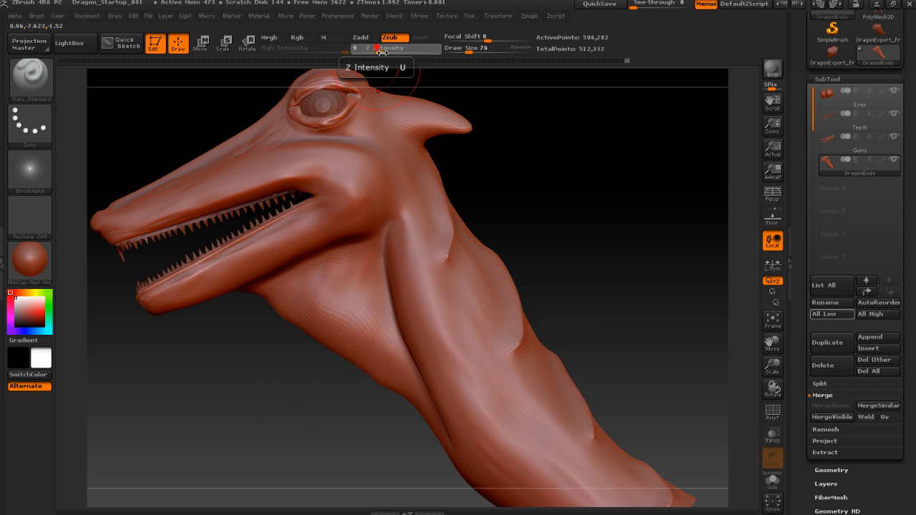
Carve shallow skin folds across the throat below the jaw with Dam_Standard at Z Intensity 5
left_click(372, 51)
left_click_drag(304, 316, 295, 326)
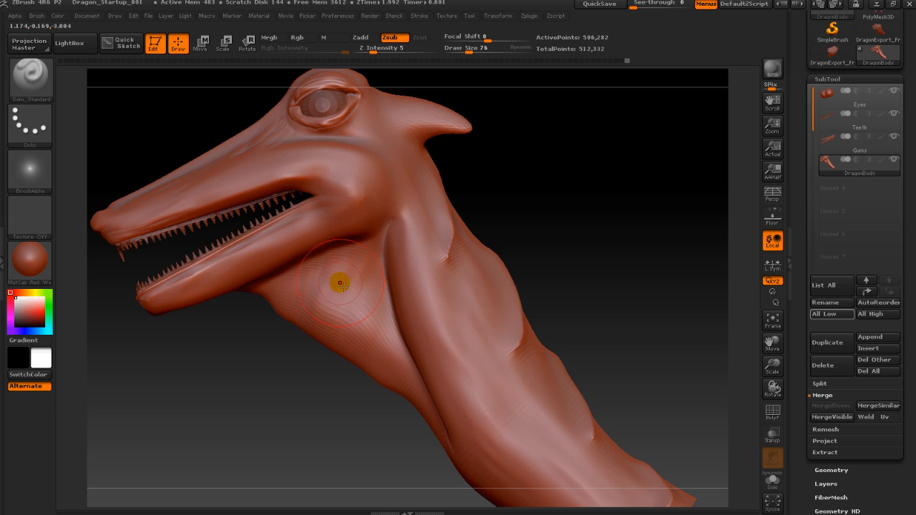
left_click_drag(342, 286, 341, 376)
mouse_move(376, 331)
left_mouse_down()
mouse_move(368, 362)
mouse_move(382, 367)
left_mouse_up()
left_click_drag(372, 264, 373, 271)
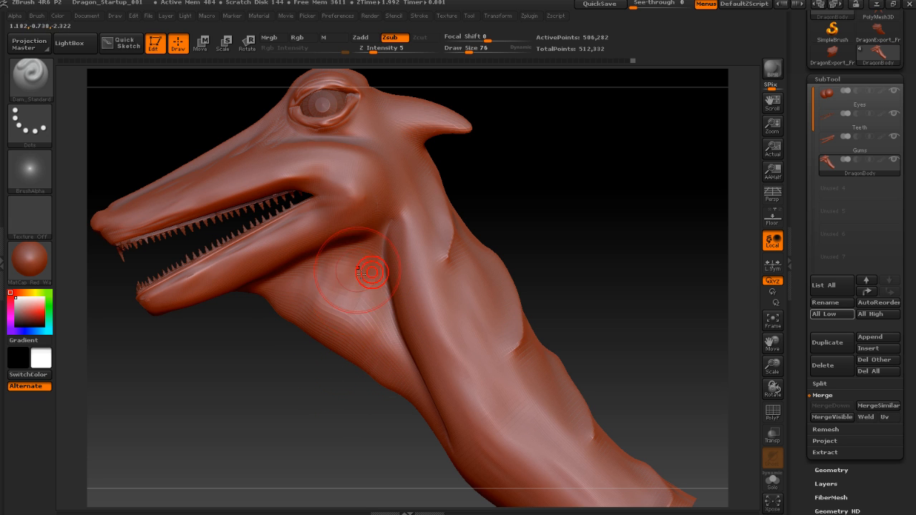
left_click_drag(323, 301, 325, 305)
left_click_drag(281, 395, 337, 294)
mouse_move(314, 322)
left_mouse_down()
mouse_move(271, 315)
mouse_move(274, 297)
left_mouse_up()
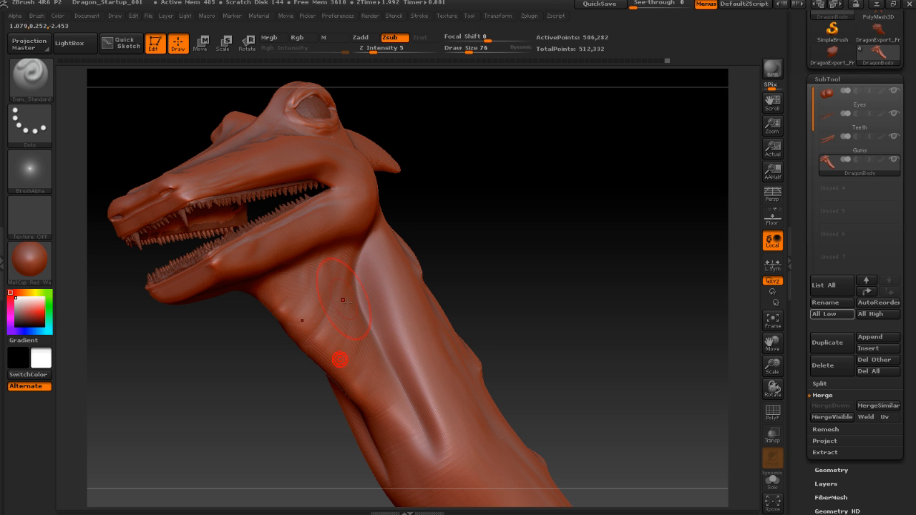
left_click_drag(299, 403, 327, 363)
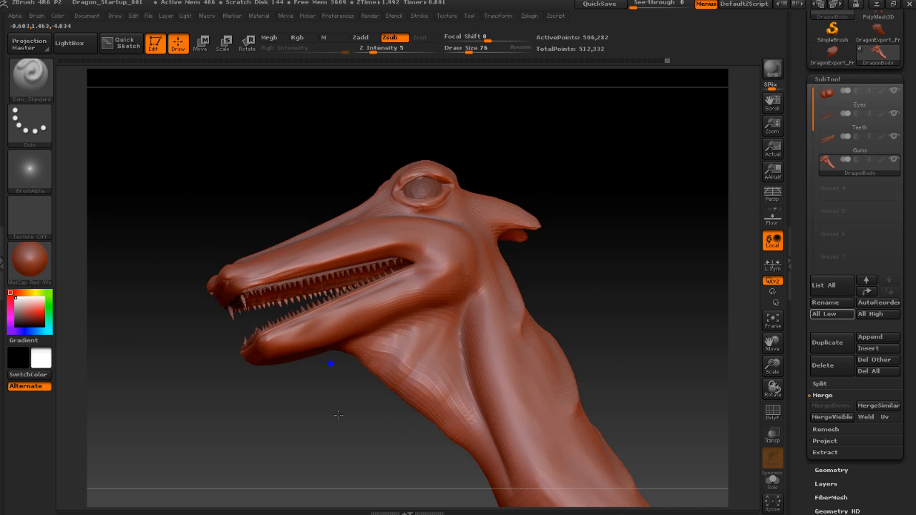
Try to carve shallow lines across the underside of the chin with Dam_Standard at Z Intensity 10
left_click_drag(313, 394, 335, 390)
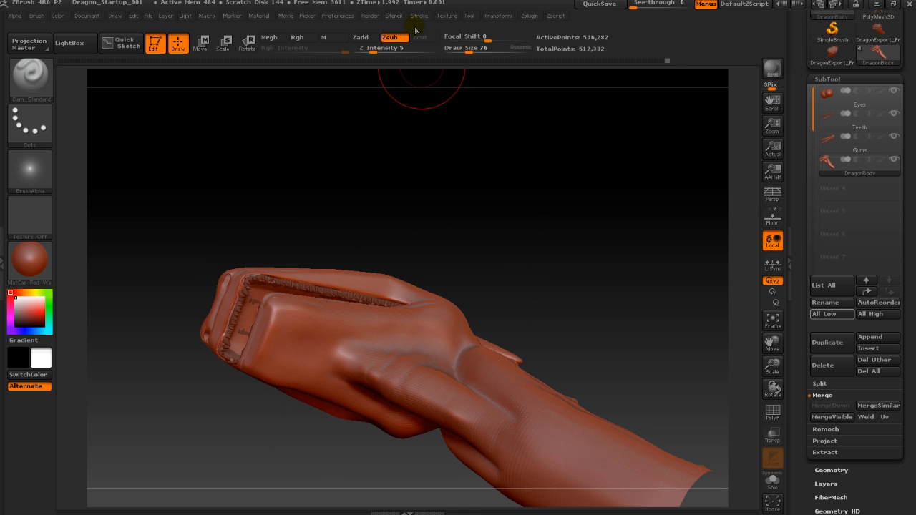
mouse_move(379, 58)
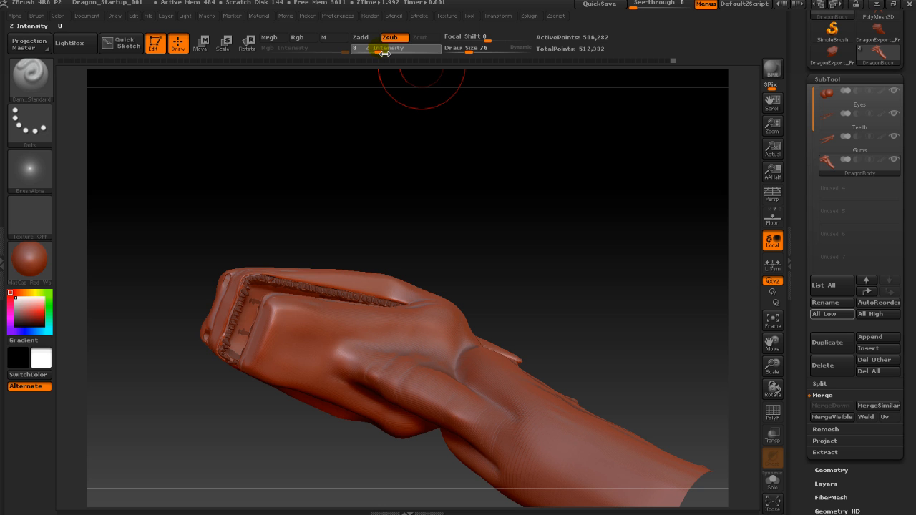
left_click_drag(385, 54, 388, 54)
right_click_drag(353, 201, 486, 199, "ctrl")
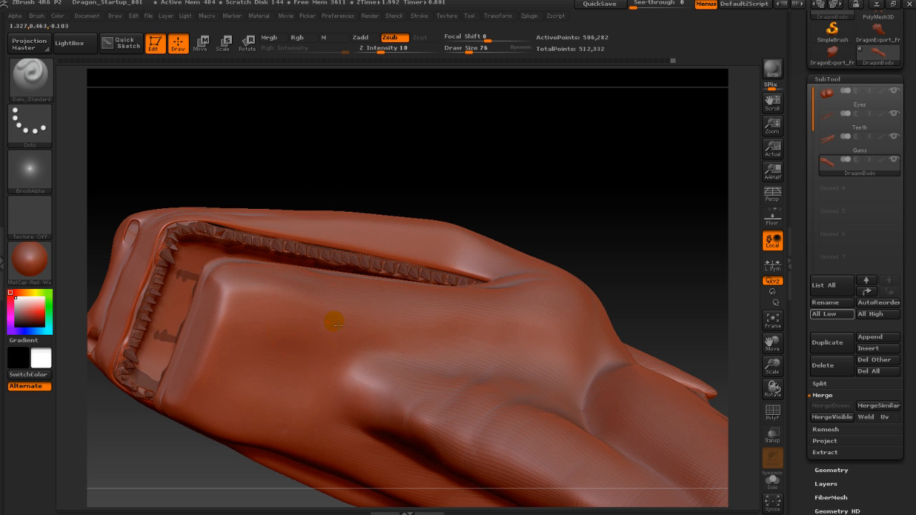
key("ctrl+z")
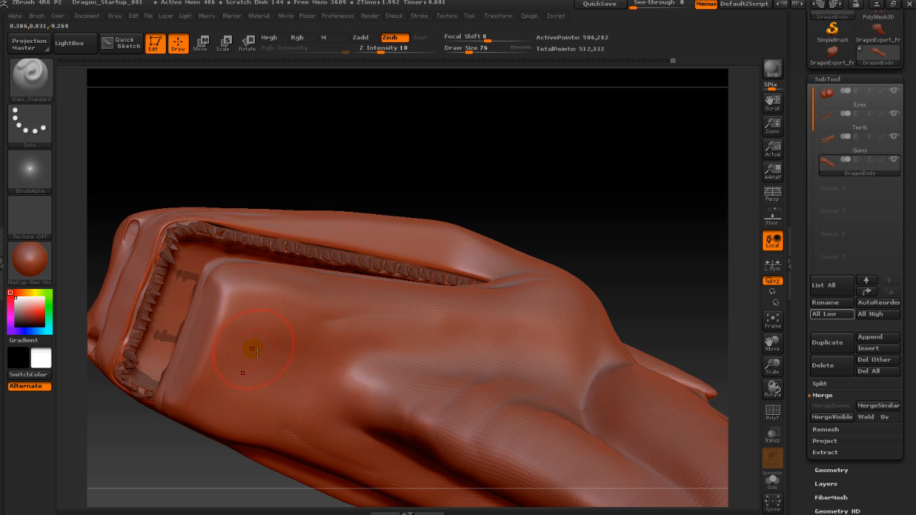
left_click_drag(251, 351, 229, 288)
key("ctrl+z")
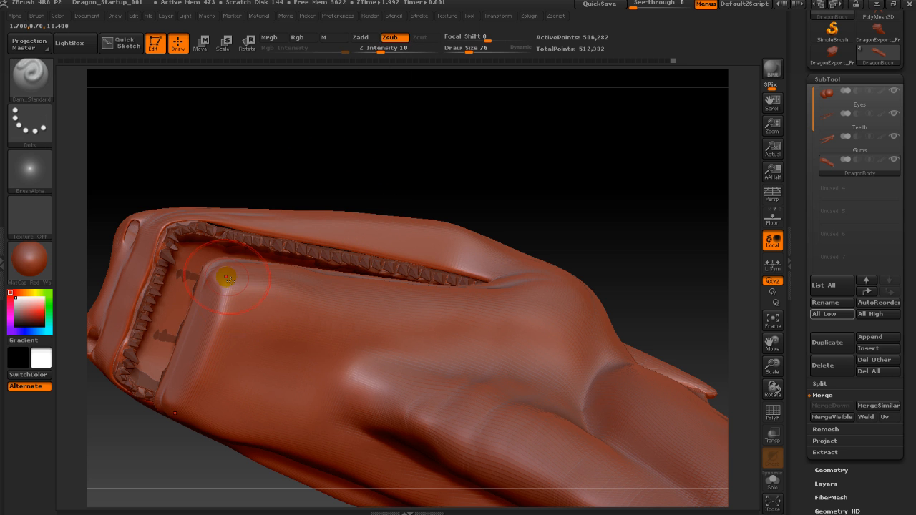
key("shift")
mouse_move(300, 133)
left_mouse_down()
mouse_move(323, 159)
mouse_move(245, 276)
left_mouse_up()
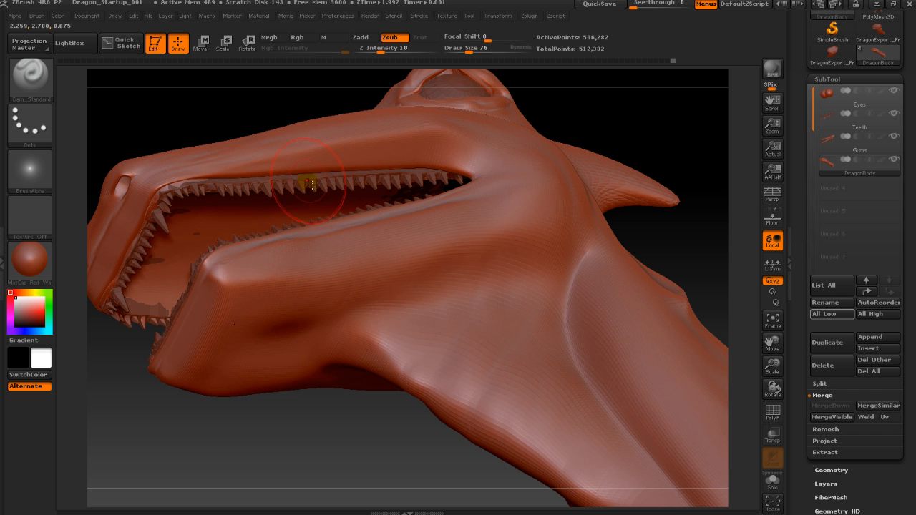
Build up the front corner of the lower jaw with ClayBuildup at Z Intensity 7 and smooth the added clay
key("b")
key("c")
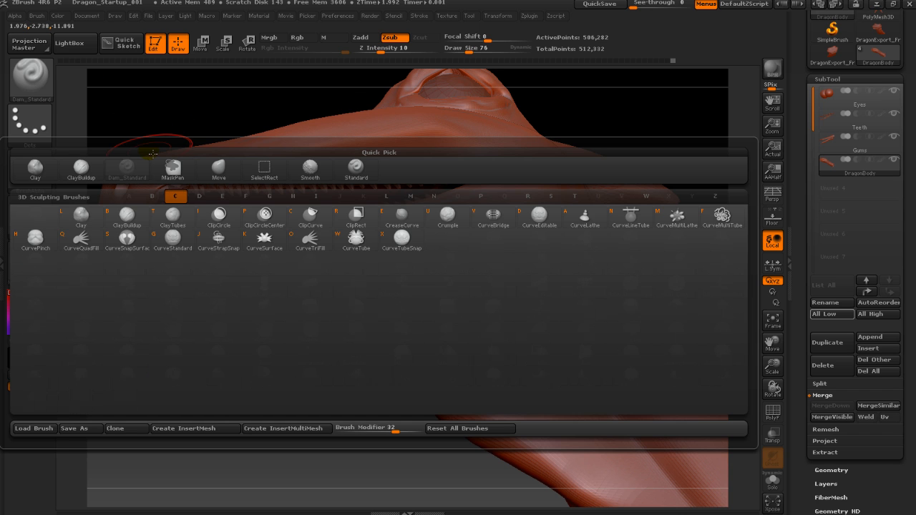
key("b")
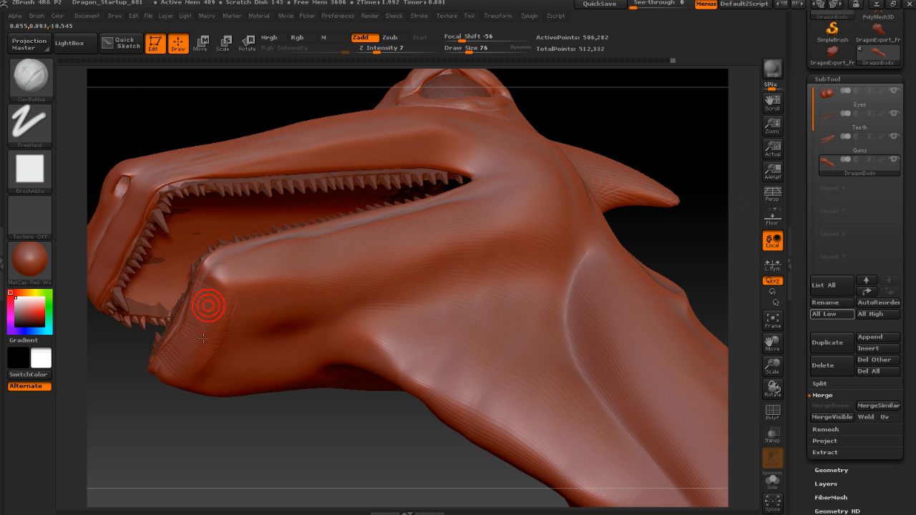
mouse_move(203, 338)
left_mouse_down()
mouse_move(205, 310)
mouse_move(229, 293)
mouse_move(221, 300)
mouse_move(241, 316)
mouse_move(222, 351)
left_mouse_up()
left_click_drag(242, 308, 233, 333, "shift")
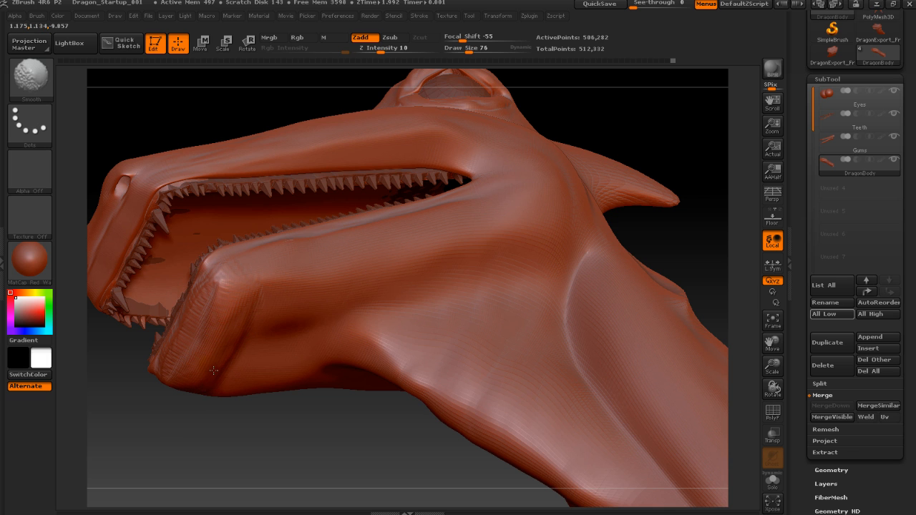
mouse_move(181, 366)
left_mouse_down("shift")
mouse_move(237, 291)
mouse_move(240, 354)
mouse_move(227, 373)
left_mouse_up("shift")
left_click_drag(260, 311, 224, 360, "shift")
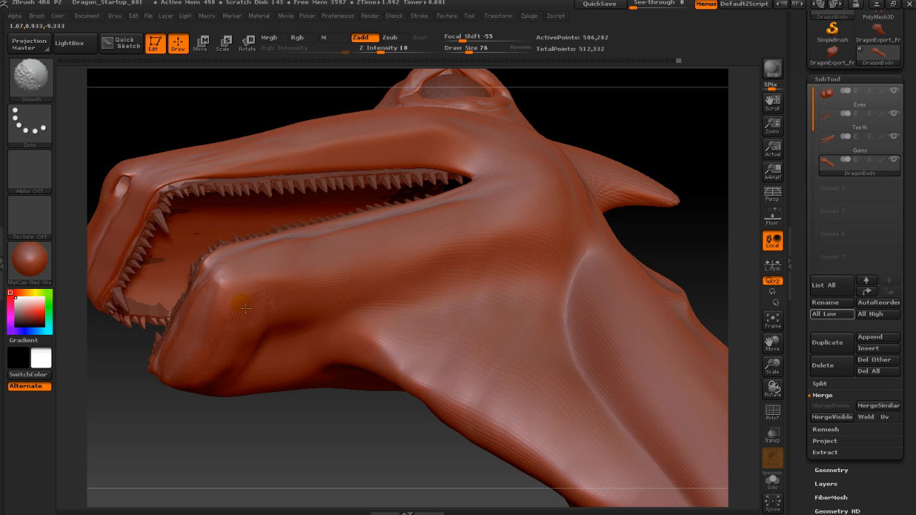
Set the Draw Size to 52, drop one subdivision level and smooth the front of the chin
mouse_move(289, 418)
right_mouse_down()
mouse_move(327, 431)
mouse_move(312, 462)
right_mouse_up()
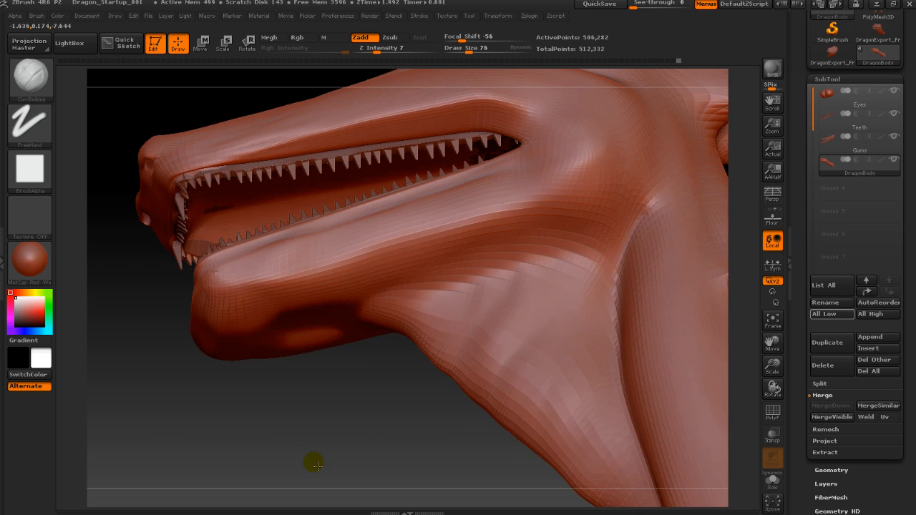
mouse_move(223, 392)
right_mouse_down("alt")
mouse_move(302, 407)
mouse_move(472, 340)
mouse_move(608, 335)
right_mouse_up("alt")
right_click_drag(613, 331, 661, 331, "alt")
key("s")
left_click_drag(661, 331, 657, 329)
mouse_move(420, 327)
left_mouse_down()
mouse_move(319, 351)
mouse_move(315, 335)
mouse_move(305, 341)
mouse_move(349, 325)
mouse_move(314, 342)
left_mouse_up()
key("shift+d")
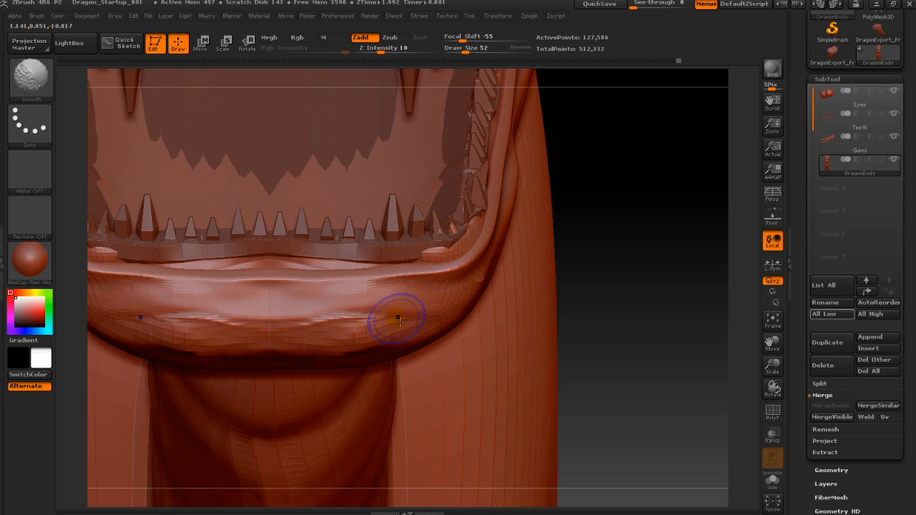
left_click_drag(409, 303, 375, 319, "shift")
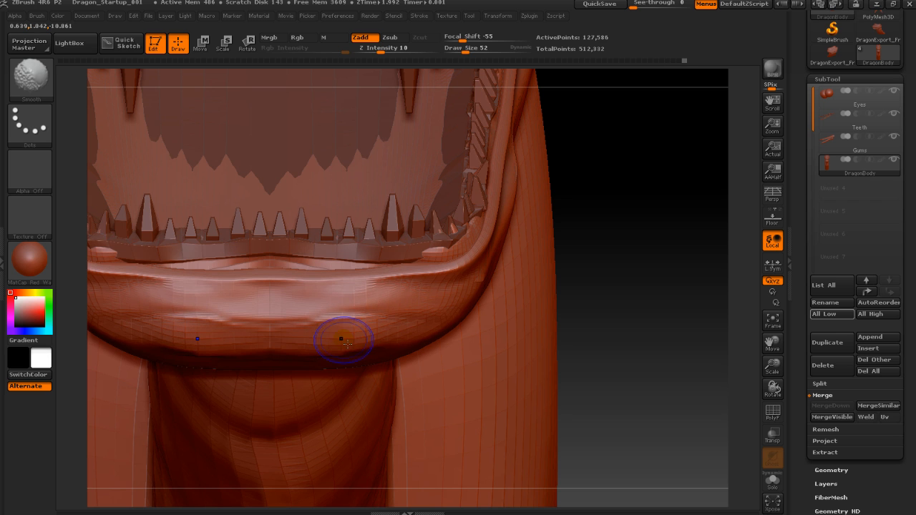
Drop another subdivision level, then fill and smooth the uneven band across the front of the chin
key("shift+d")
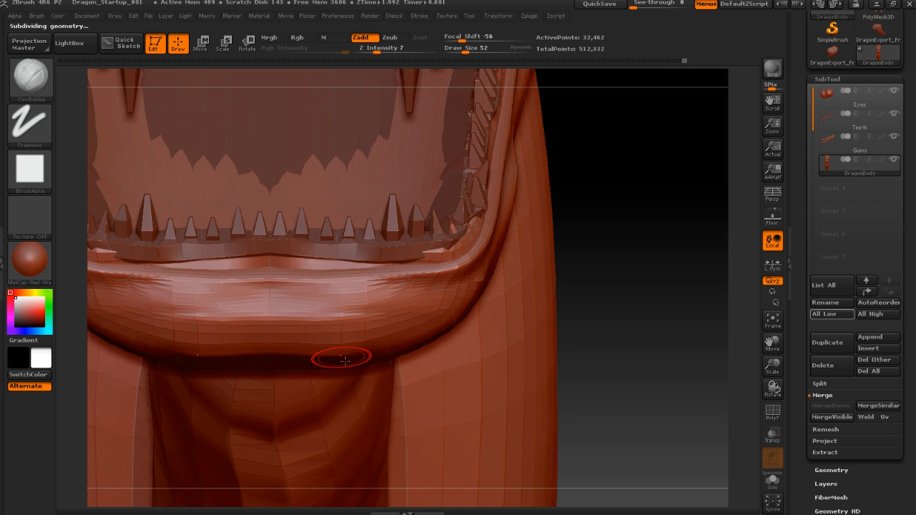
mouse_move(263, 356)
left_mouse_down()
mouse_move(276, 353)
mouse_move(256, 336)
mouse_move(263, 343)
left_mouse_up()
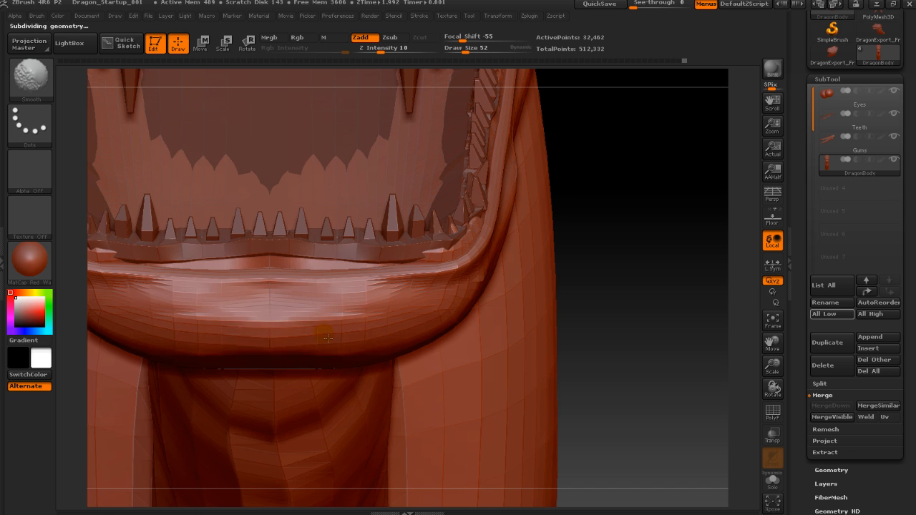
left_click_drag(369, 330, 271, 312, "shift")
mouse_move(356, 310)
left_mouse_down()
mouse_move(357, 295)
mouse_move(261, 304)
left_mouse_up()
left_click_drag(199, 303, 221, 302, "shift")
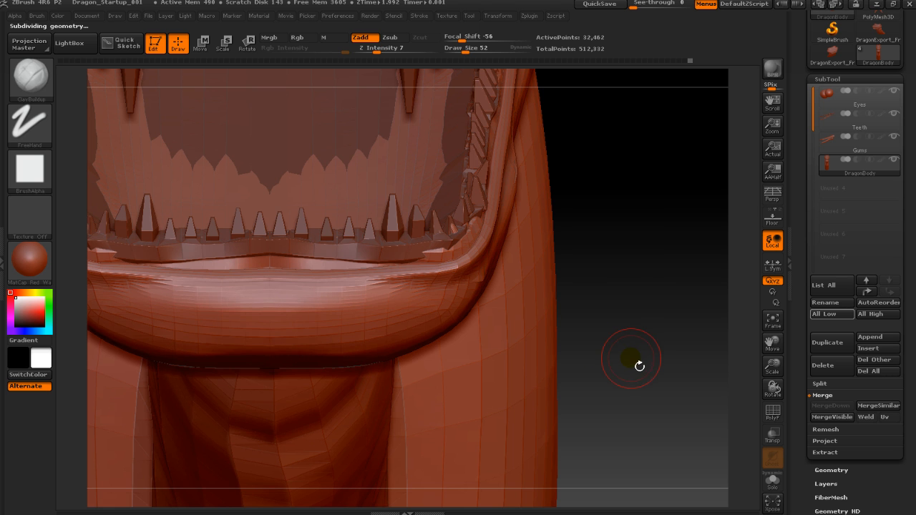
Smooth the side of the chin near the front teeth and go back up one subdivision level
left_click_drag(639, 364, 585, 362)
right_click_drag(563, 392, 547, 387)
mouse_move(255, 275)
left_mouse_down("shift")
mouse_move(289, 264)
mouse_move(234, 292)
left_mouse_up("shift")
key("shift")
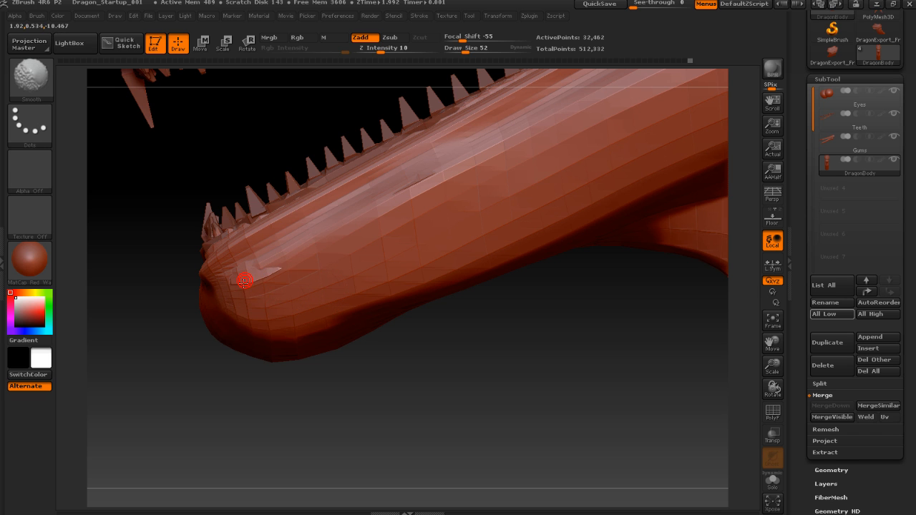
key("ctrl+d")
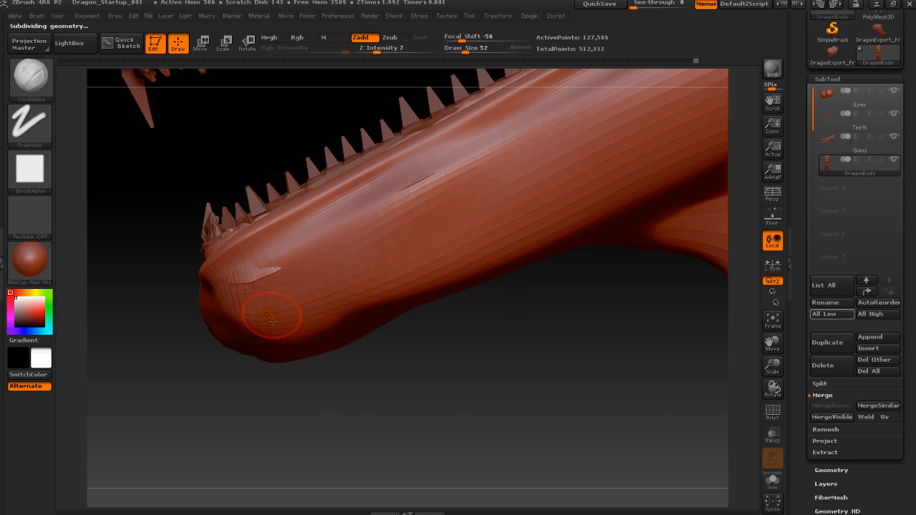
Switch to the Move brush and try to push in the overlapping flap on the side of the chin
mouse_move(233, 395)
right_mouse_down("ctrl")
mouse_move(262, 407)
mouse_move(208, 387)
right_mouse_up("ctrl")
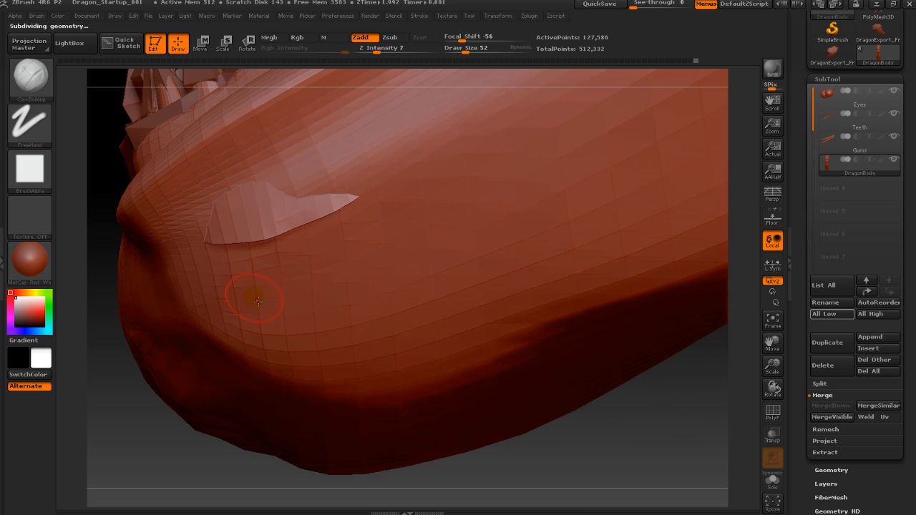
key("b")
key("m")
key("v")
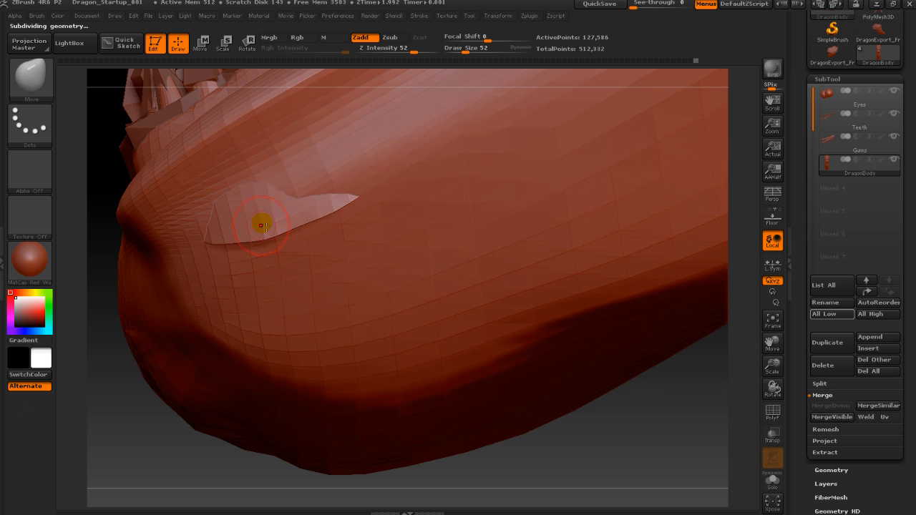
left_click_drag(262, 237, 287, 224)
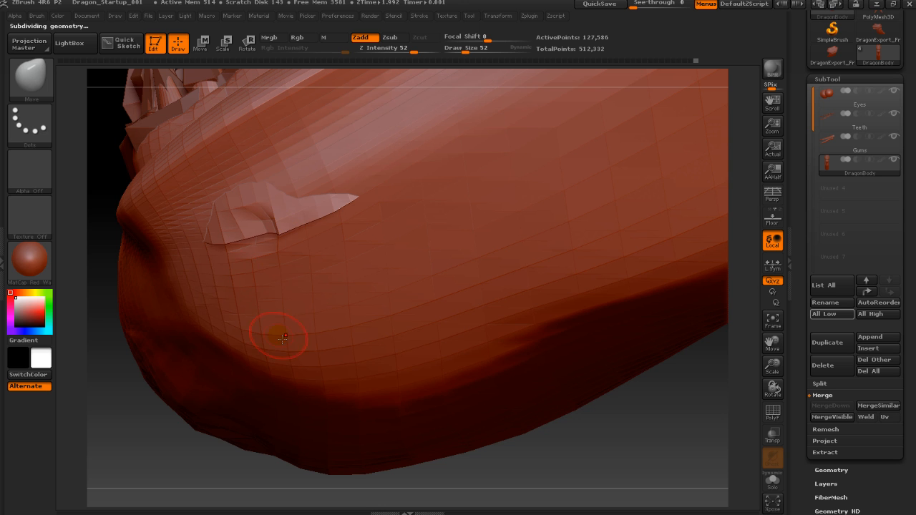
right_click_drag(283, 338, 204, 311)
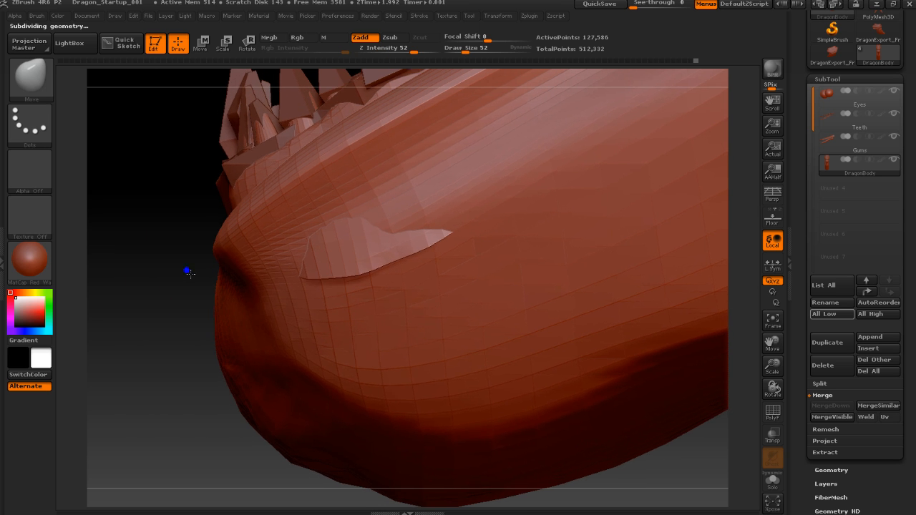
right_click_drag(190, 273, 163, 282)
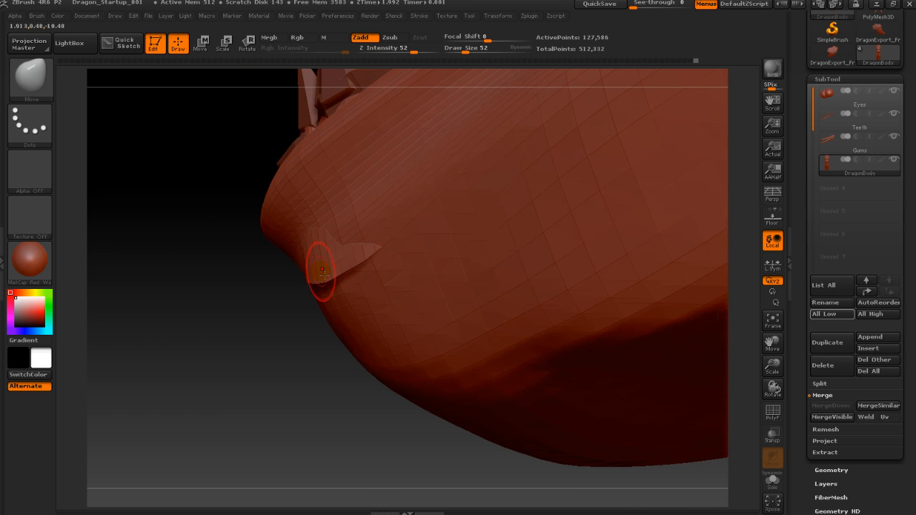
Drop two subdivision levels, reduce the Draw Size to 4 and move the overlapping vertices on the side of the chin apart
key("shift+d")
key("shift+d")
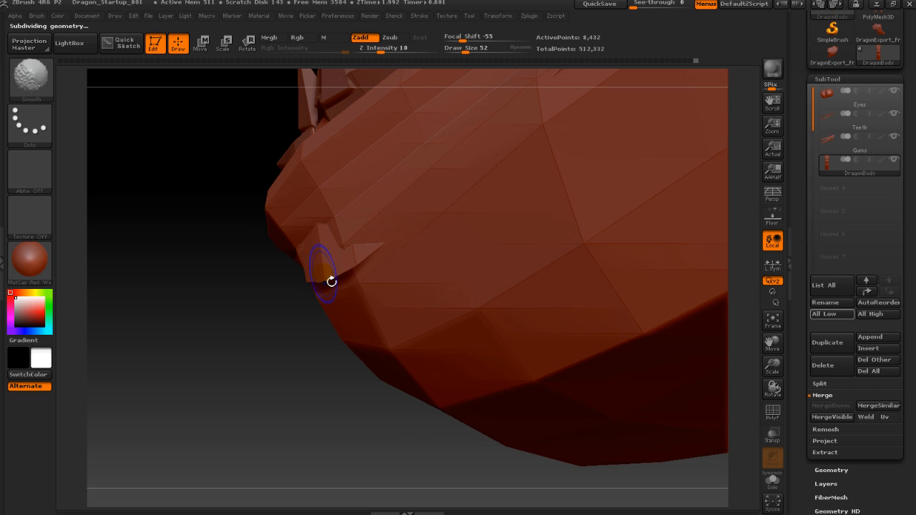
mouse_move(332, 279)
left_mouse_down()
mouse_move(350, 262)
mouse_move(458, 255)
left_mouse_up()
mouse_move(309, 277)
left_mouse_down()
mouse_move(374, 273)
mouse_move(299, 279)
left_mouse_up()
left_click_drag(255, 298, 309, 323, "alt")
key("s")
mouse_move(324, 279)
left_mouse_down()
mouse_move(296, 276)
mouse_move(542, 242)
left_mouse_up()
left_click_drag(325, 380, 439, 408, "alt")
left_click_drag(510, 443, 552, 306, "alt")
Check the lower jaw at higher subdivision levels, then untangle the remaining flap along its side with the Move brush at Draw Size 7
key("d")
key("d")
key("d")
key("shift+d")
key("shift+d")
key("shift+d")
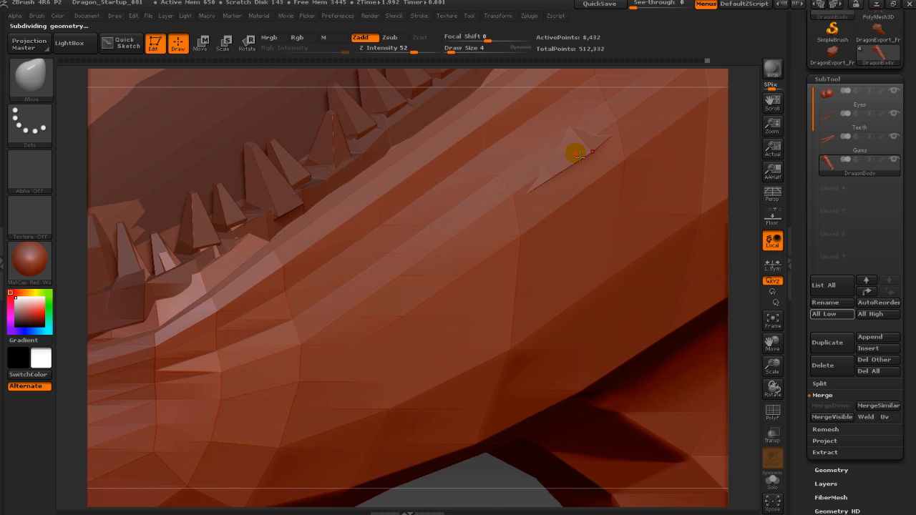
key("s")
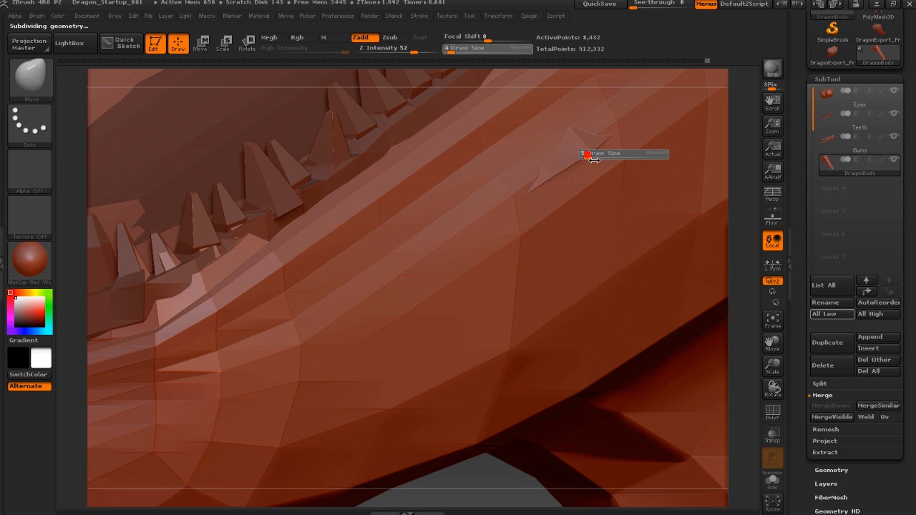
left_click_drag(589, 160, 566, 167)
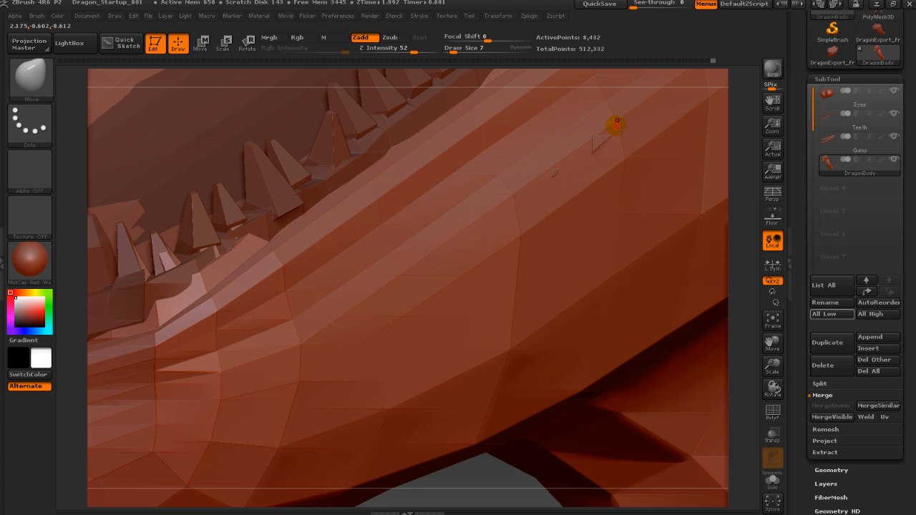
Return the dragon body to its highest subdivision level and check the repaired jaw on the whole head and neck
mouse_move(574, 204)
right_mouse_down()
mouse_move(546, 200)
mouse_move(496, 260)
right_mouse_up()
mouse_move(476, 327)
right_mouse_down()
mouse_move(567, 329)
mouse_move(345, 405)
right_mouse_up()
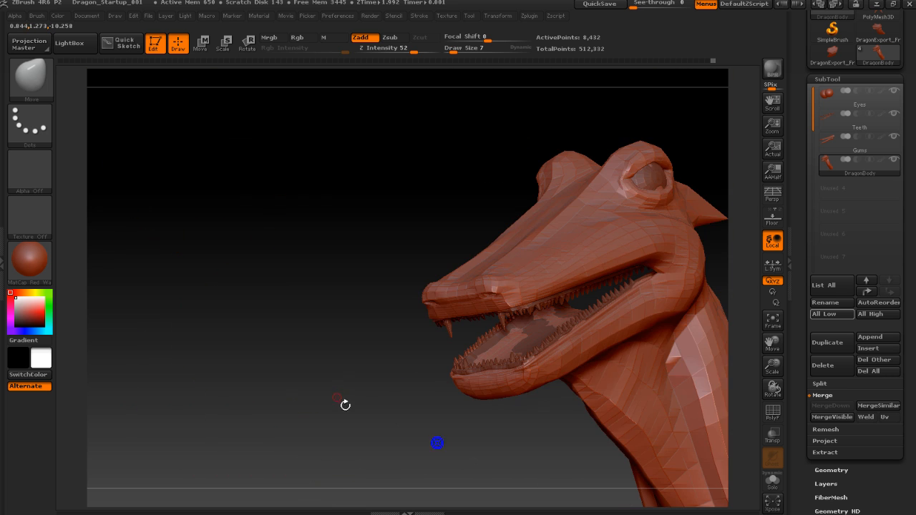
key("ctrl+d")
right_click_drag(503, 437, 357, 393, "alt")
left_click_drag(424, 425, 399, 423)
right_click_drag(398, 420, 409, 381, "alt")
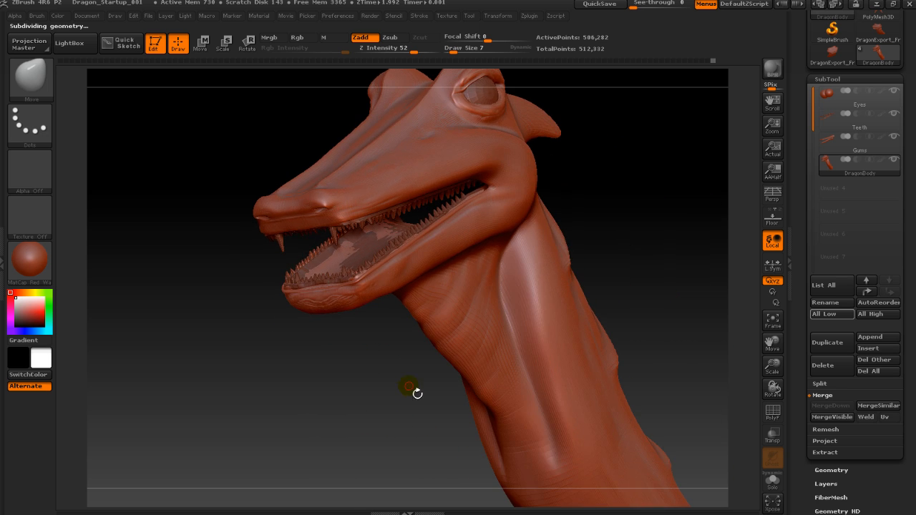
left_click_drag(407, 387, 402, 385)
right_click_drag(419, 398, 287, 312, "ctrl")
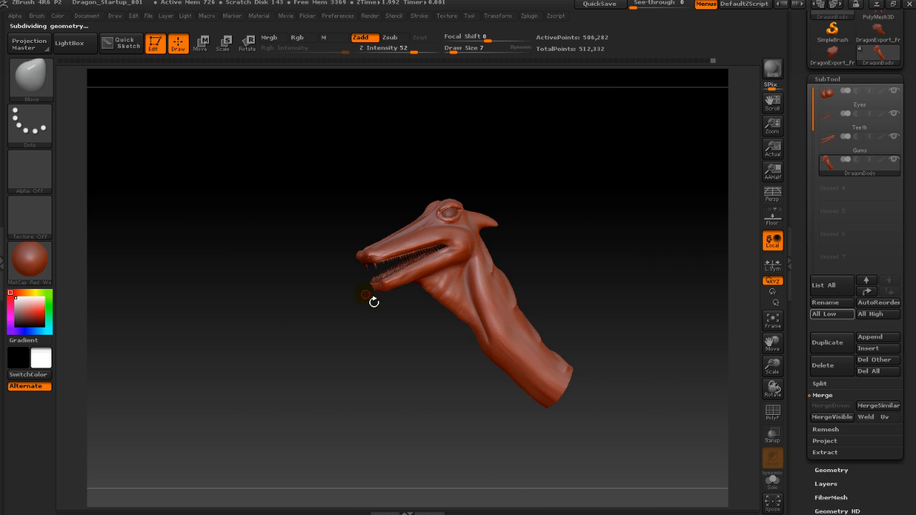
Select the Dam_Standard brush, set Z Intensity to 8 and Draw Size to 37, and carve a crease down the side of the neck
key("b")
key("d")
key("s")
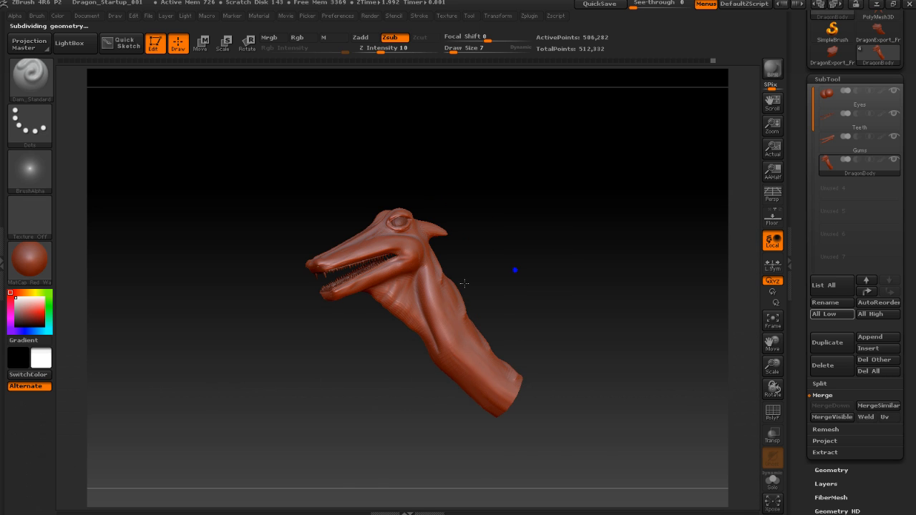
left_click_drag(462, 284, 493, 282)
right_click_drag(493, 282, 488, 290, "ctrl")
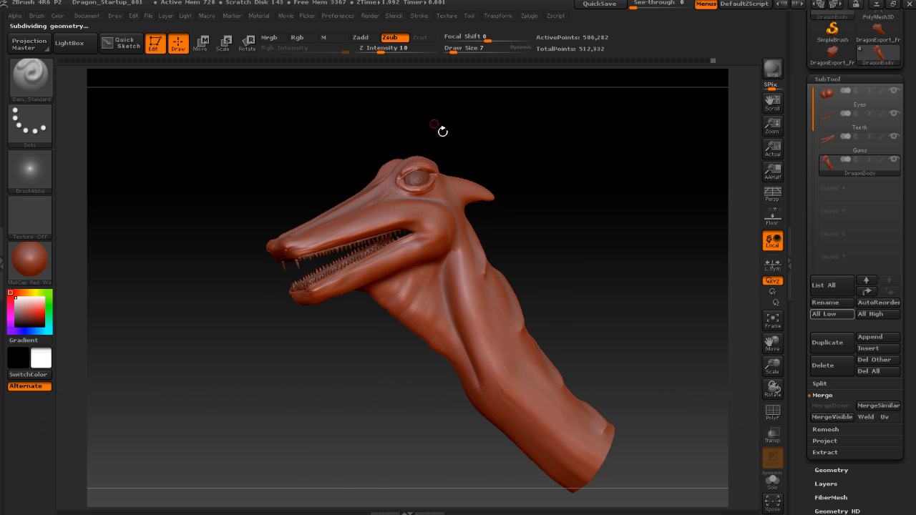
left_click(376, 52)
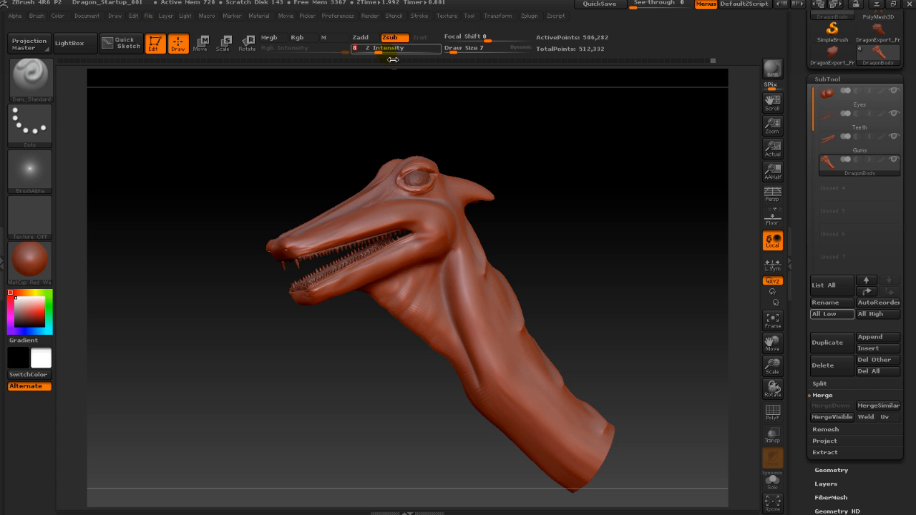
left_click_drag(556, 286, 548, 289)
key("s")
left_click(547, 278)
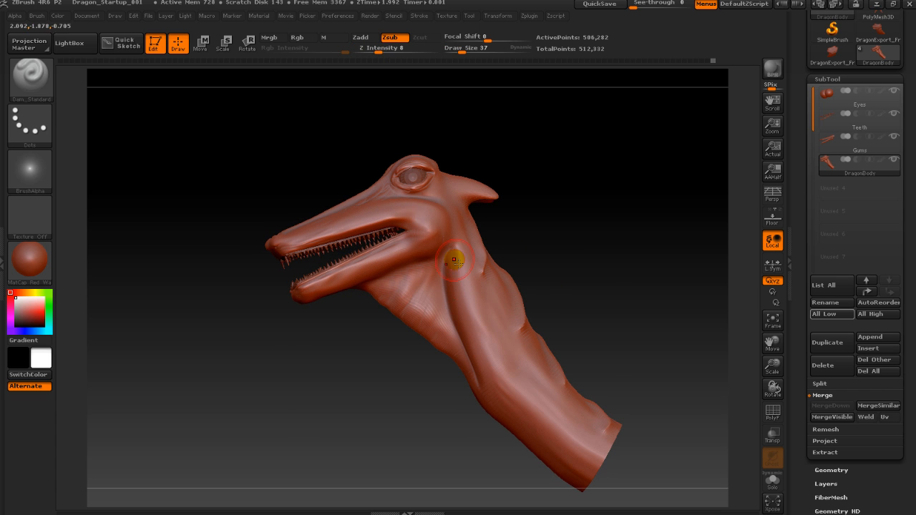
left_click_drag(457, 273, 484, 364)
key("ctrl+z")
left_click_drag(467, 266, 472, 287)
Lower the Z Intensity to 4 and carve faint creases along the lower neck from several sides
left_click_drag(384, 57, 375, 52)
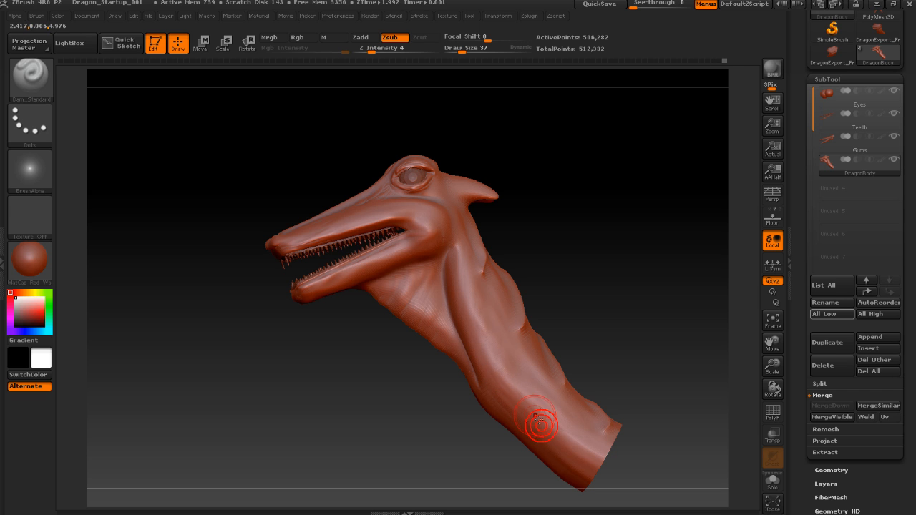
left_click_drag(612, 360, 581, 354)
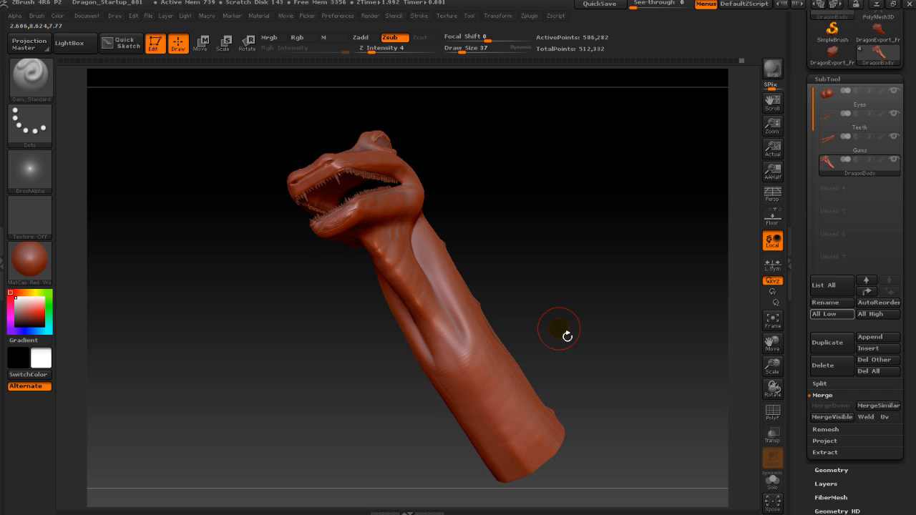
left_click_drag(567, 336, 551, 330)
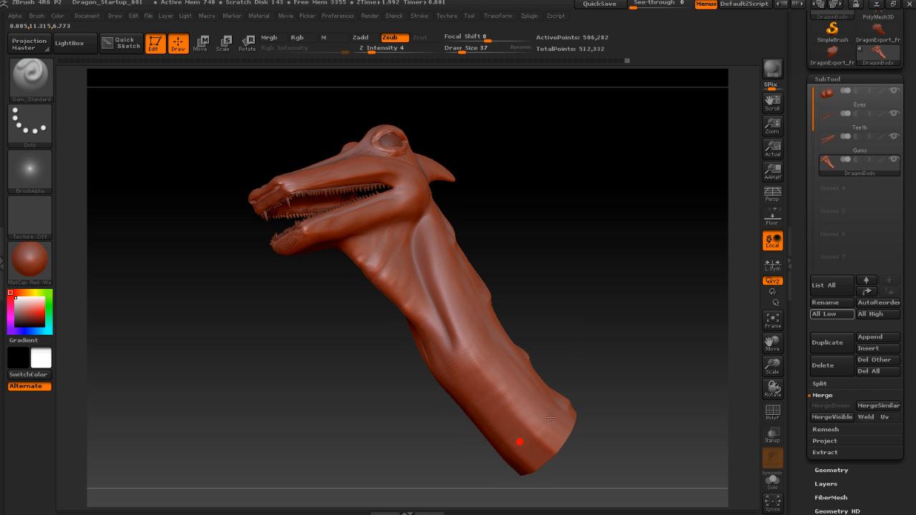
left_click_drag(575, 406, 532, 410)
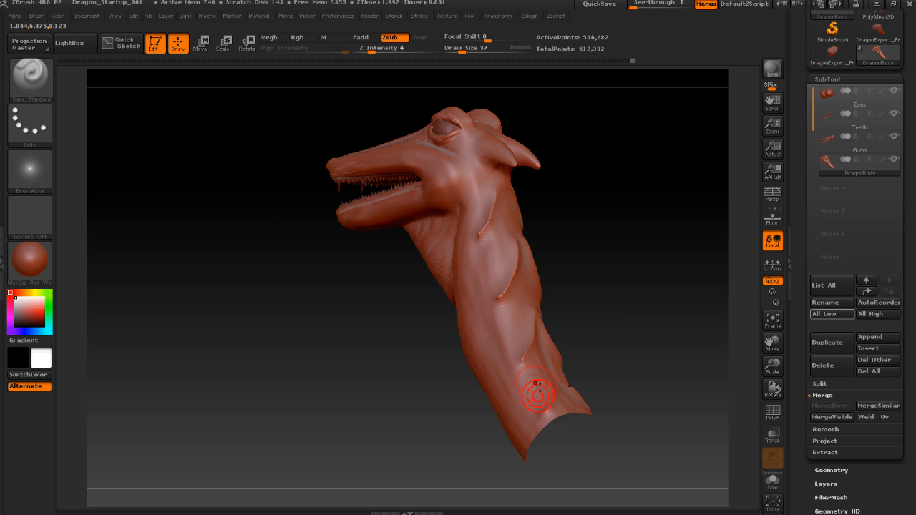
Carve a crease around the front of the horn base with Dam_Standard, raising the Z Intensity to 11
mouse_move(581, 265)
left_mouse_down()
mouse_move(566, 330)
mouse_move(650, 347)
mouse_move(569, 421)
mouse_move(588, 451)
left_mouse_up()
mouse_move(570, 351)
left_mouse_down("alt")
mouse_move(569, 375)
mouse_move(595, 410)
left_mouse_up("alt")
left_click_drag(570, 292, 604, 487, "alt")
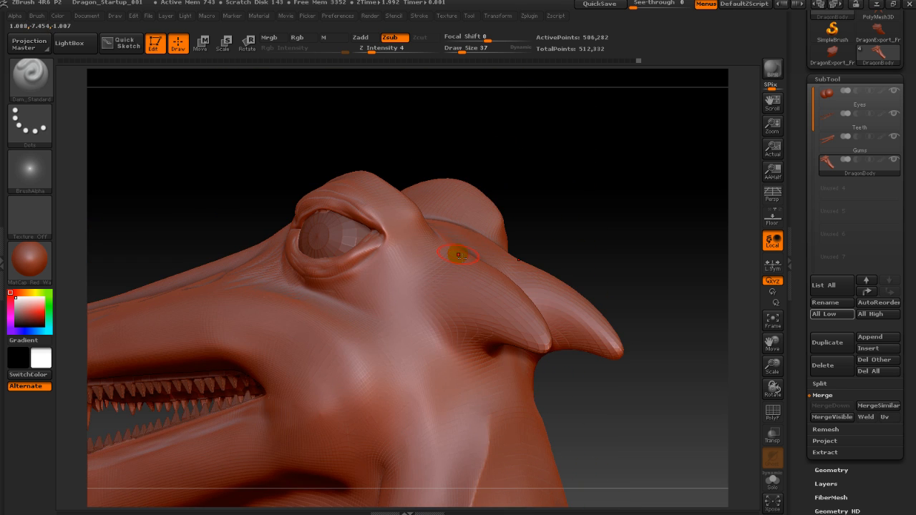
left_click_drag(430, 329, 445, 346)
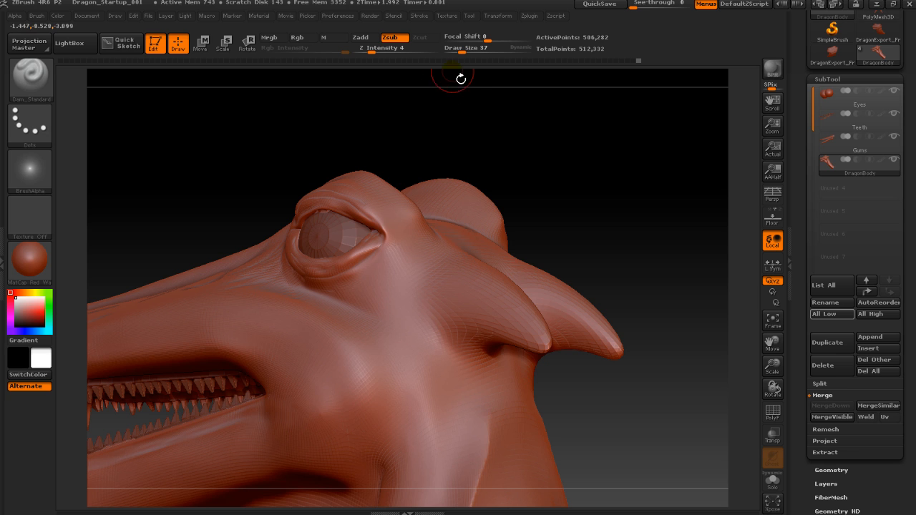
left_click_drag(370, 51, 388, 60)
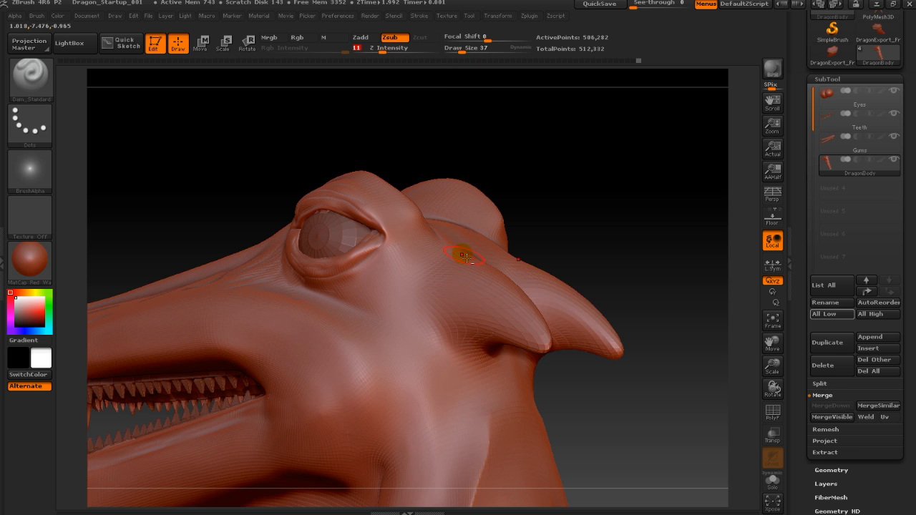
left_click_drag(436, 313, 473, 363)
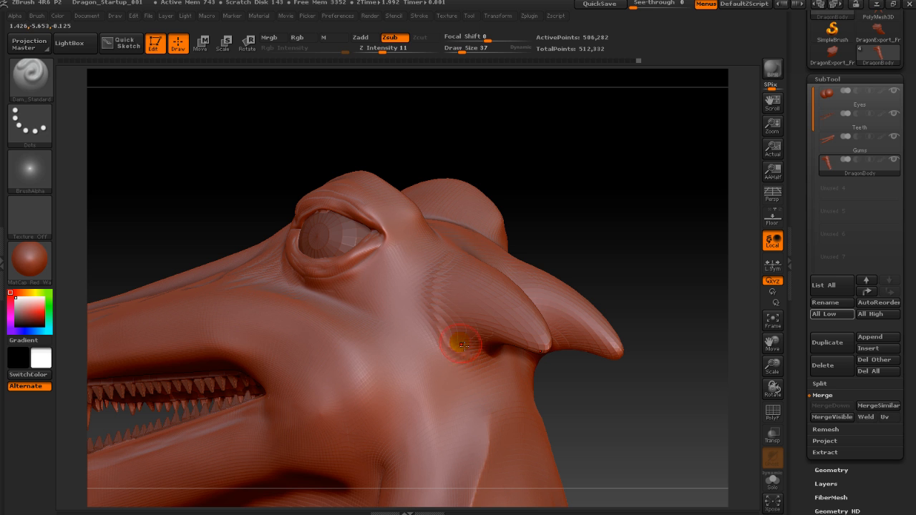
Switch to the ClayBuildup brush and build up a raised skin rim around the front and top of the horn bases at Z Intensity 7
key("b")
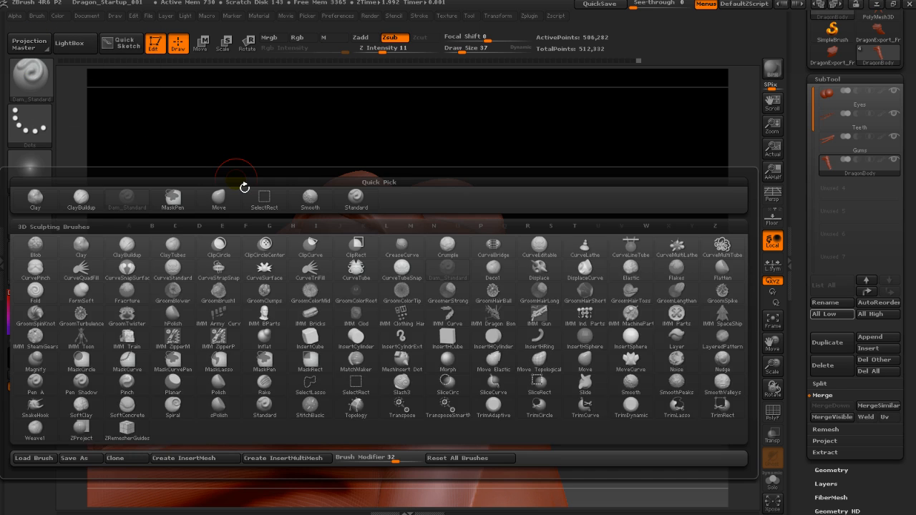
key("c")
key("b")
left_click_drag(429, 268, 450, 330)
mouse_move(619, 236)
left_mouse_down()
mouse_move(605, 221)
mouse_move(464, 259)
mouse_move(439, 256)
mouse_move(474, 255)
mouse_move(435, 262)
mouse_move(432, 282)
left_mouse_up()
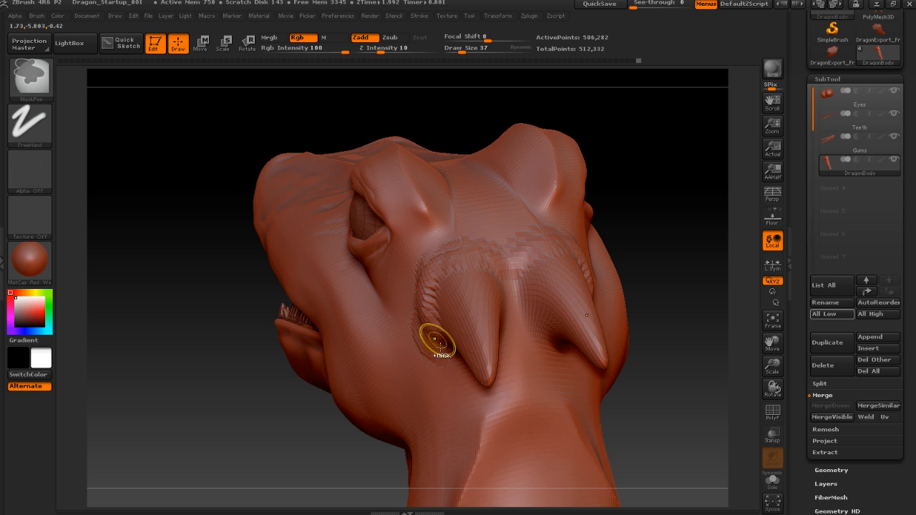
key("ctrl+z")
left_click_drag(485, 256, 494, 273)
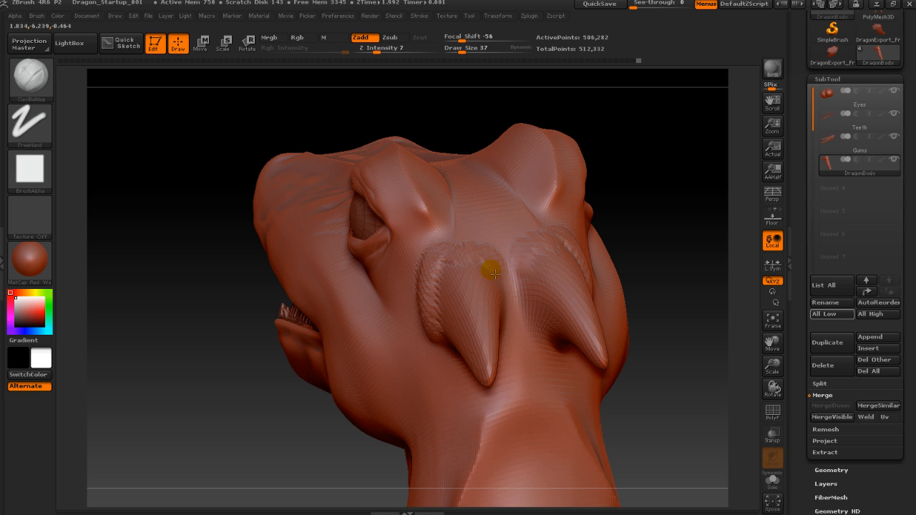
Extend the clay rim around the back and underside of the horns and thicken it on the side facing the eye
left_click_drag(640, 315, 571, 311)
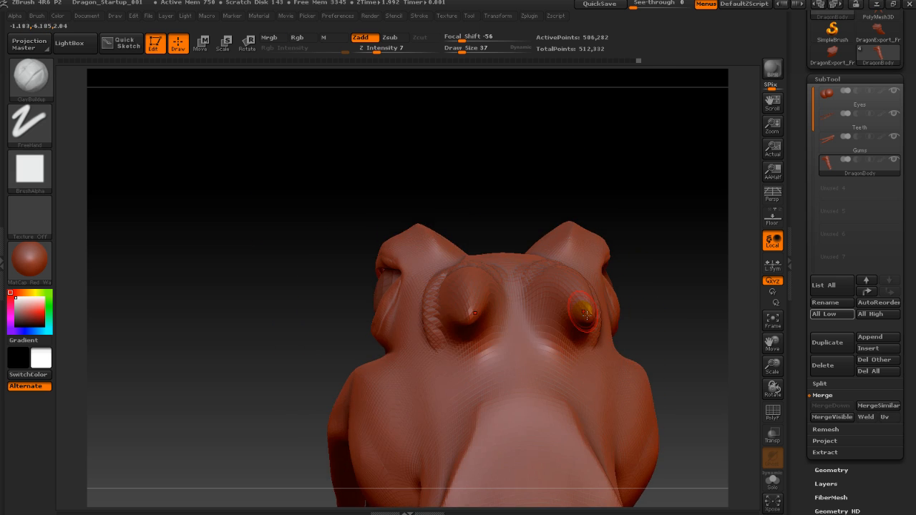
mouse_move(507, 301)
left_mouse_down()
mouse_move(488, 335)
mouse_move(455, 353)
mouse_move(499, 324)
left_mouse_up()
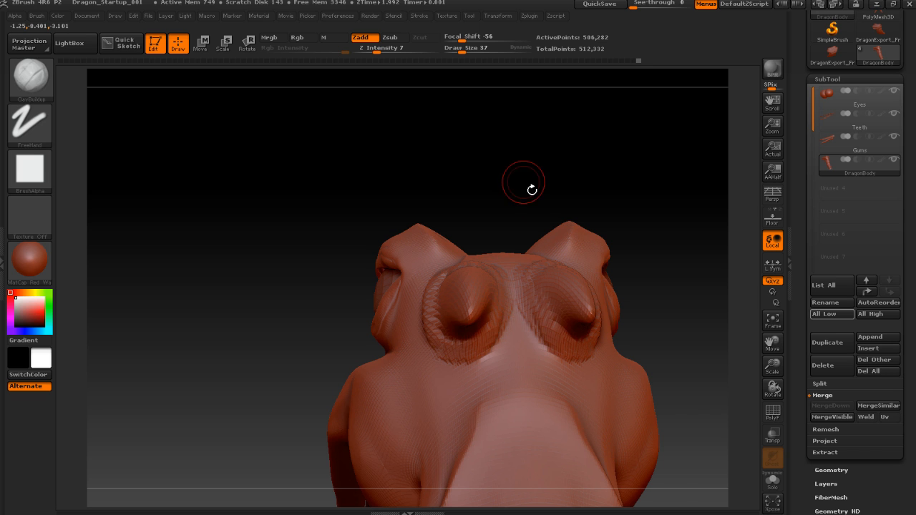
left_click_drag(532, 188, 474, 352)
mouse_move(306, 316)
left_mouse_down()
mouse_move(468, 347)
mouse_move(473, 357)
mouse_move(444, 328)
mouse_move(438, 277)
mouse_move(451, 264)
left_mouse_up()
left_click_drag(595, 217, 601, 257)
mouse_move(459, 267)
left_mouse_down()
mouse_move(448, 271)
mouse_move(474, 359)
left_mouse_up()
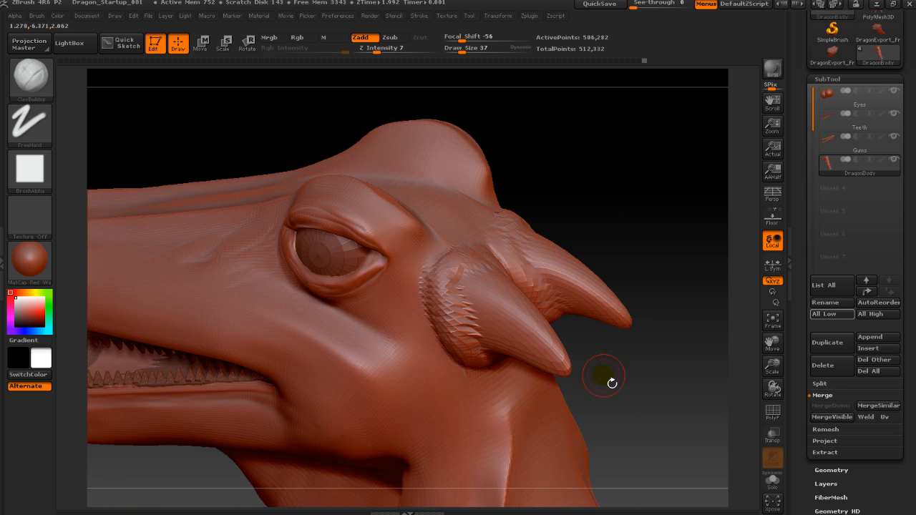
Add clay to the rims between the two horns and fill out the collar behind the eye
mouse_move(642, 404)
left_mouse_down()
mouse_move(640, 379)
mouse_move(613, 384)
left_mouse_up()
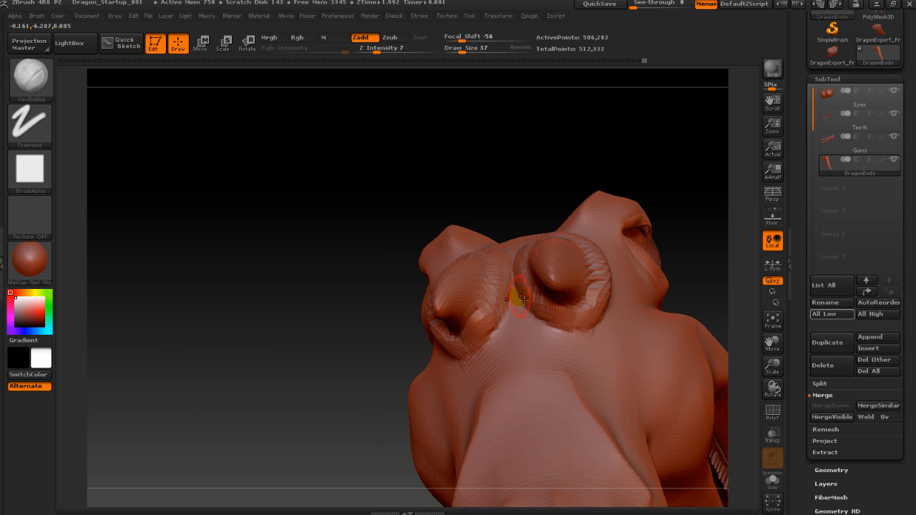
left_click_drag(495, 313, 484, 343)
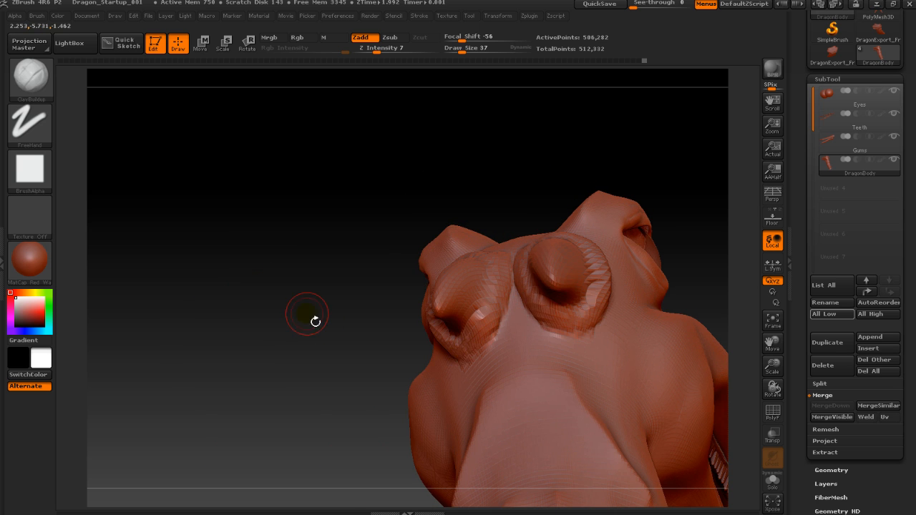
left_click_drag(316, 322, 566, 313)
left_click_drag(428, 297, 484, 330)
left_click_drag(603, 386, 568, 385)
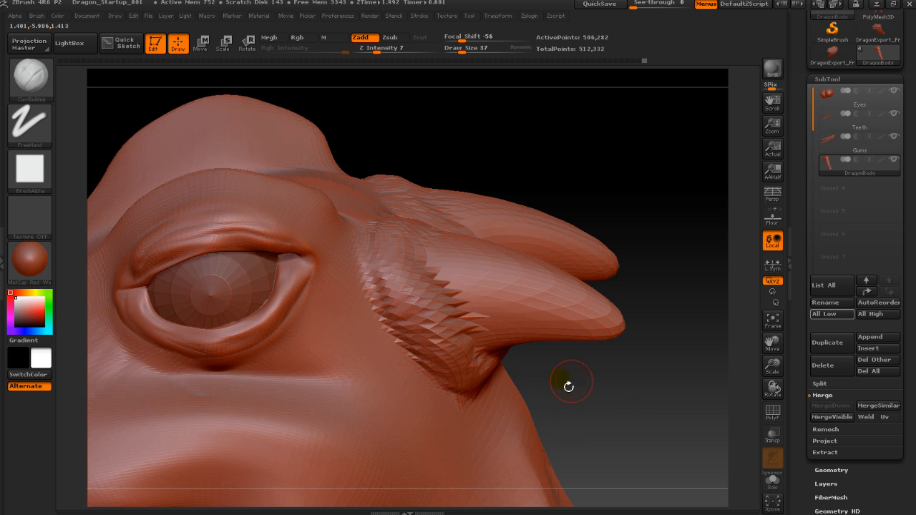
Smooth the jagged clay on the horn collar and subdivide the dragon body twice
left_click_drag(429, 271, 452, 306, "shift")
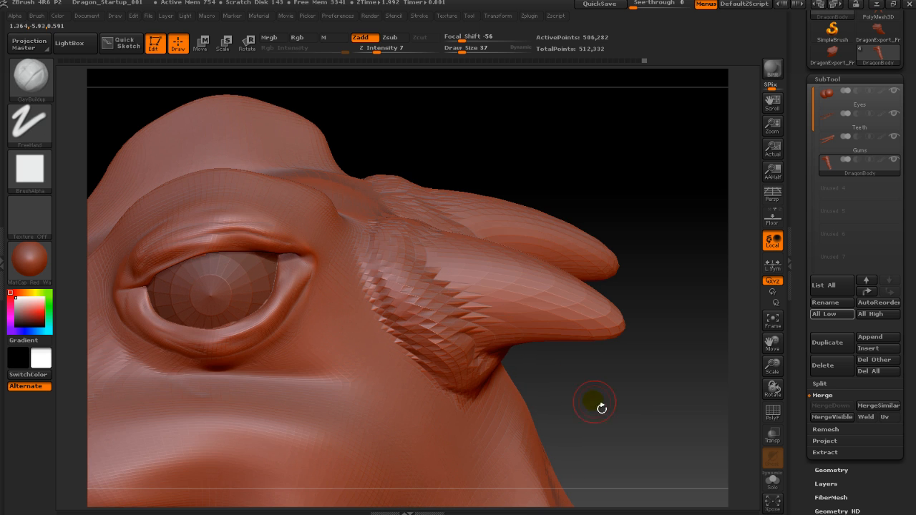
left_click_drag(601, 408, 595, 403, "alt")
key("ctrl+d")
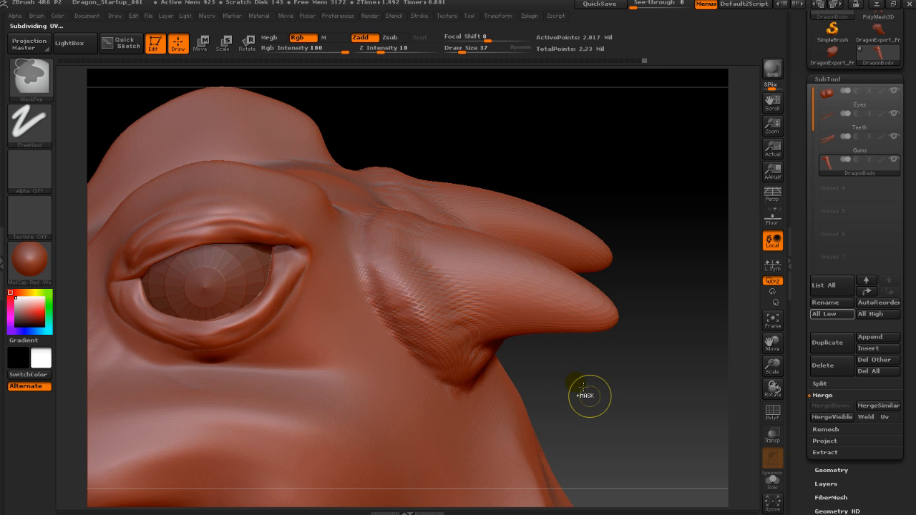
key("ctrl+d")
left_click_drag(558, 365, 572, 385, "alt")
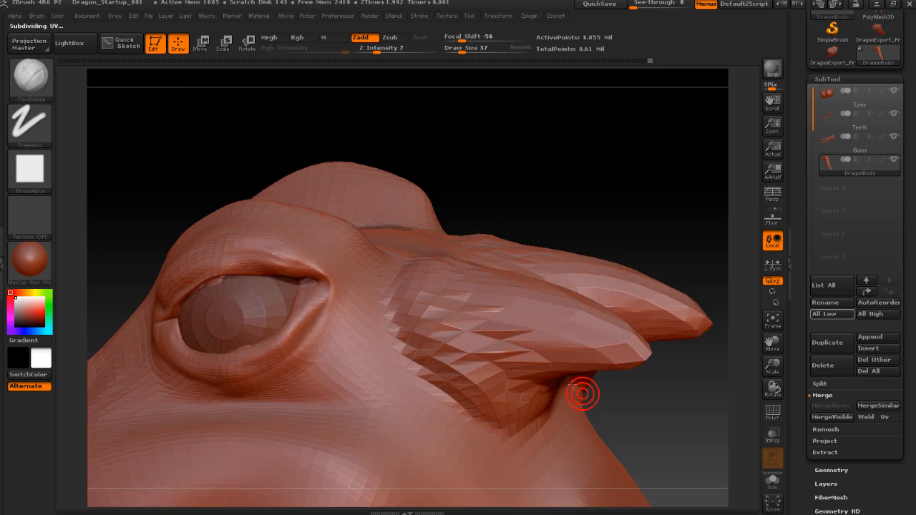
left_click_drag(530, 219, 513, 202)
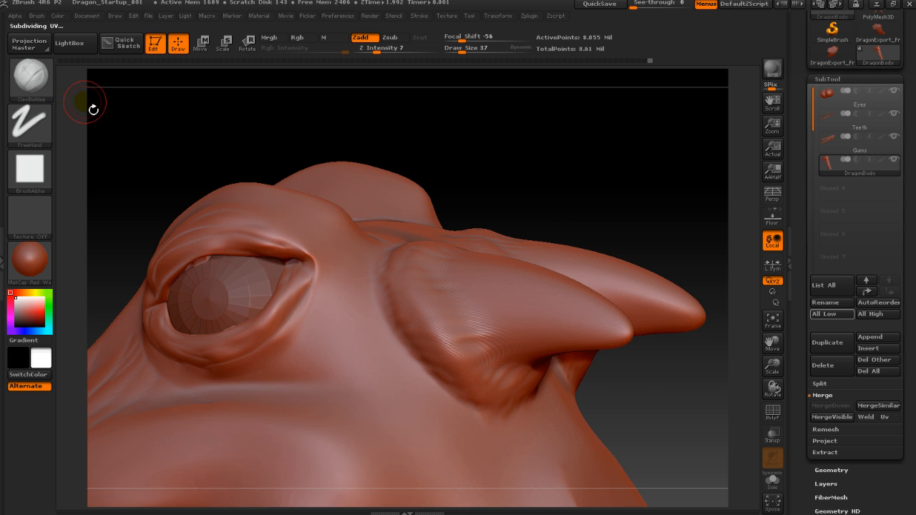
Switch back to Dam_Standard at Z Intensity 22 and carve a crease separating the front and top of the horn from its skin collar
key("b")
key("d")
key("s")
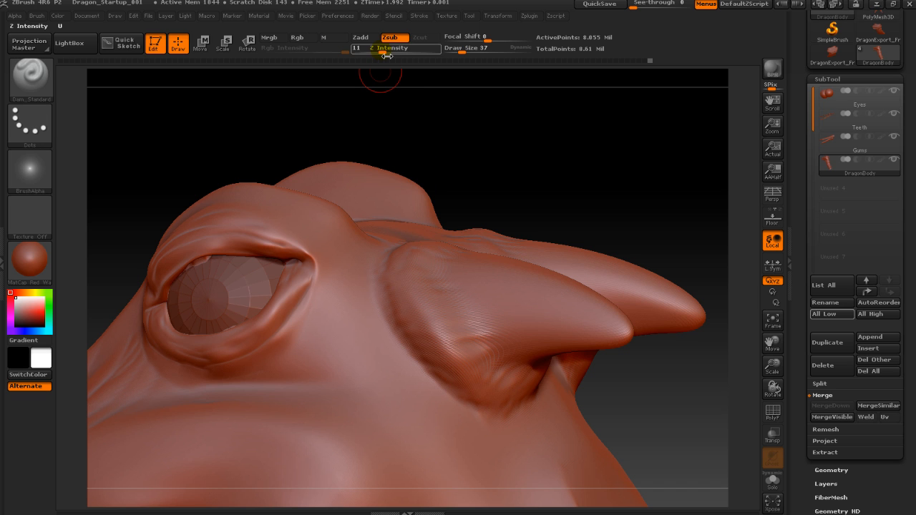
left_click_drag(383, 52, 394, 56)
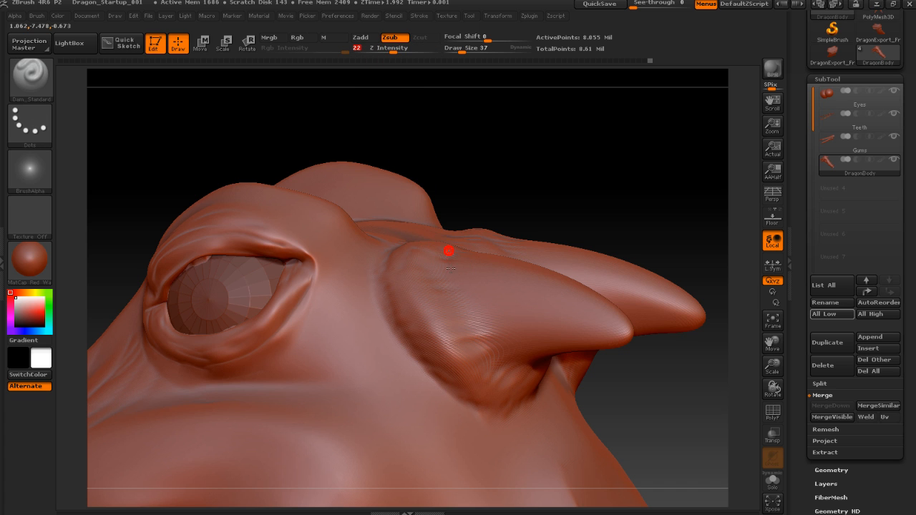
left_click_drag(450, 269, 451, 303)
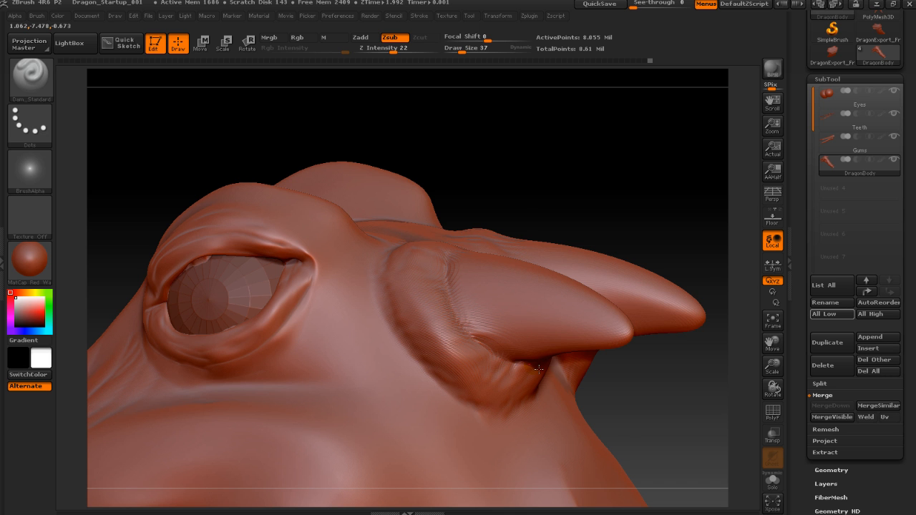
left_click_drag(556, 177, 526, 278)
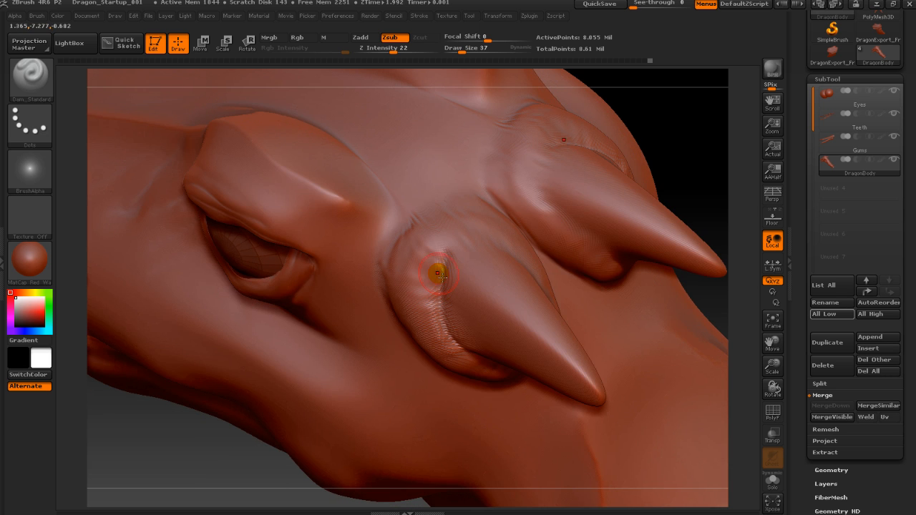
mouse_move(446, 259)
left_mouse_down()
mouse_move(438, 255)
mouse_move(515, 258)
left_mouse_up()
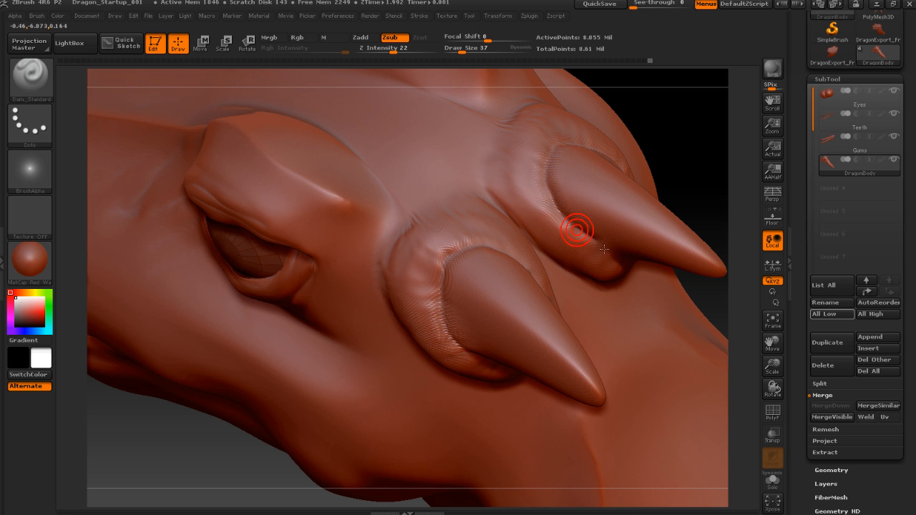
Continue the crease between horn and collar around the back and underside of the horns
left_click_drag(693, 159, 632, 210)
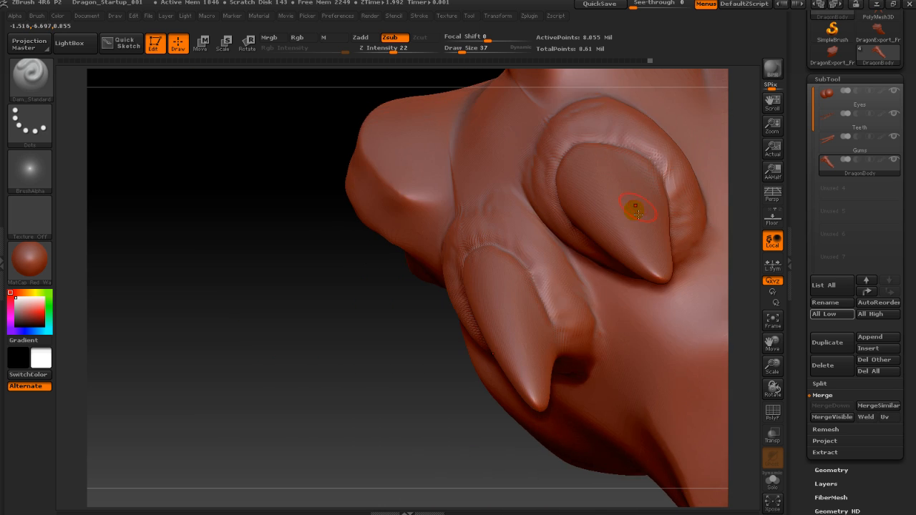
mouse_move(472, 454)
left_mouse_down()
mouse_move(460, 441)
mouse_move(560, 320)
mouse_move(552, 330)
mouse_move(570, 378)
left_mouse_up()
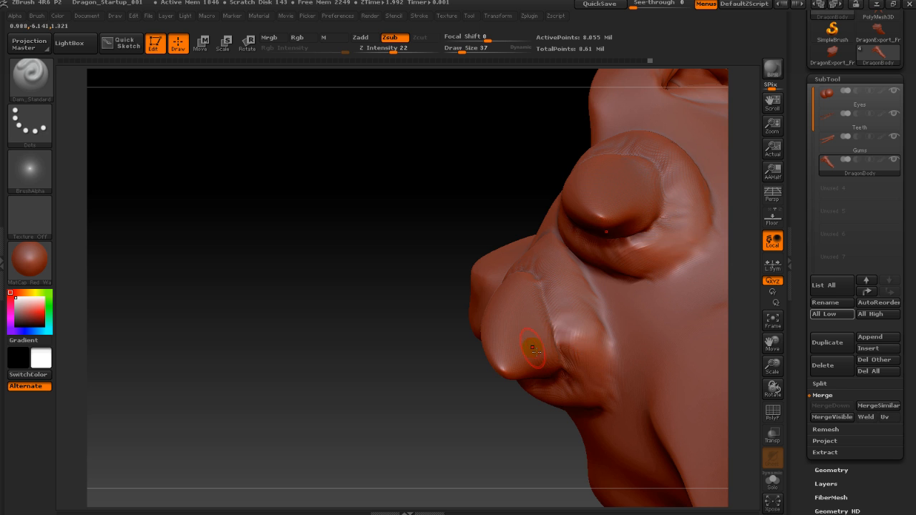
left_click_drag(416, 416, 354, 262)
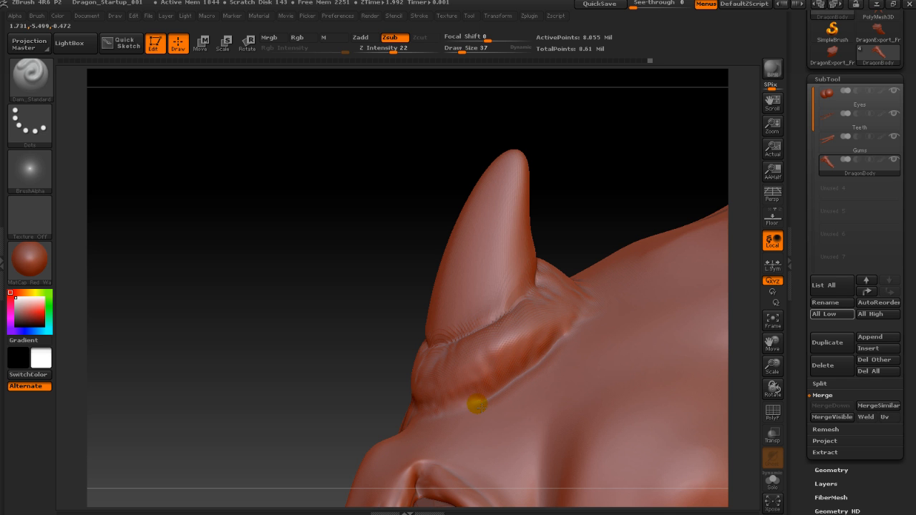
Carve a crease along the outer edge of the horn collars where they meet the head, including the gap between the horns
left_click_drag(415, 417, 355, 425)
mouse_move(553, 427)
left_mouse_down()
mouse_move(510, 408)
mouse_move(476, 377)
left_mouse_up()
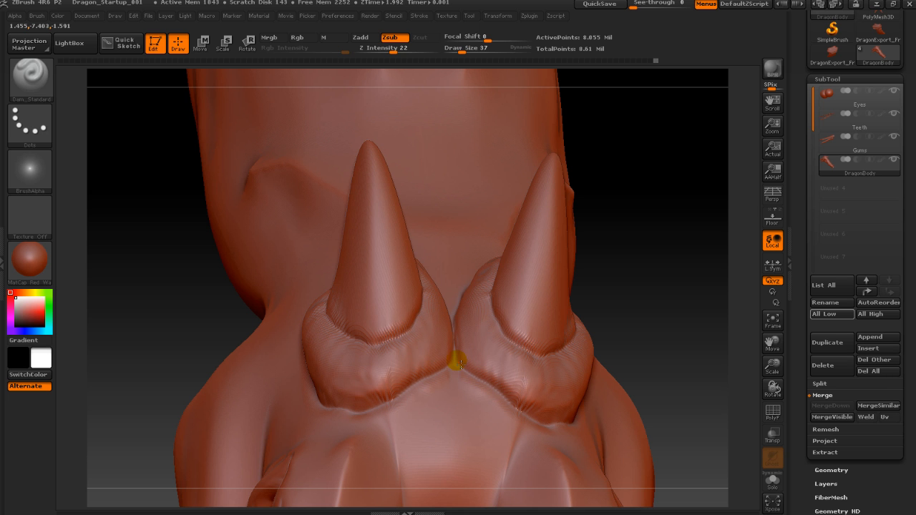
left_click_drag(691, 286, 492, 326)
left_click_drag(554, 295, 540, 357)
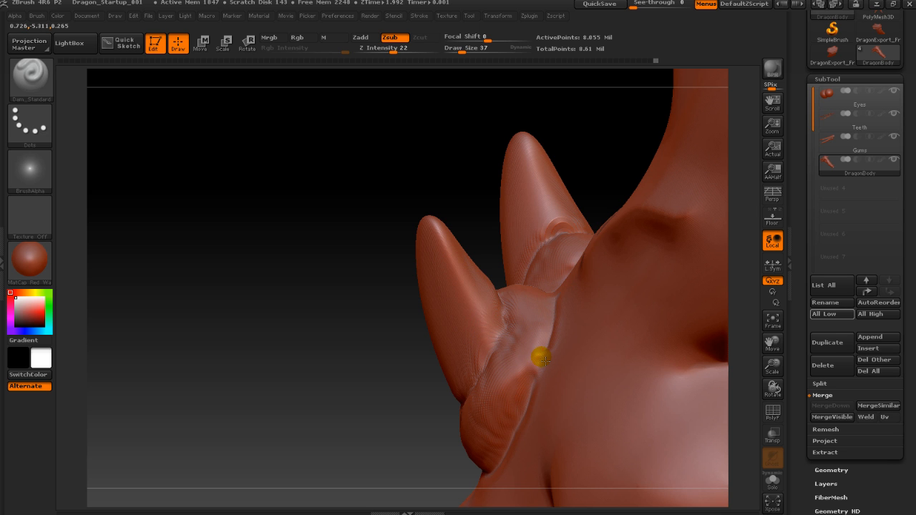
Try a Dam_Standard crease on the side of the snout in front of the eye and undo it
left_click_drag(296, 313, 384, 220)
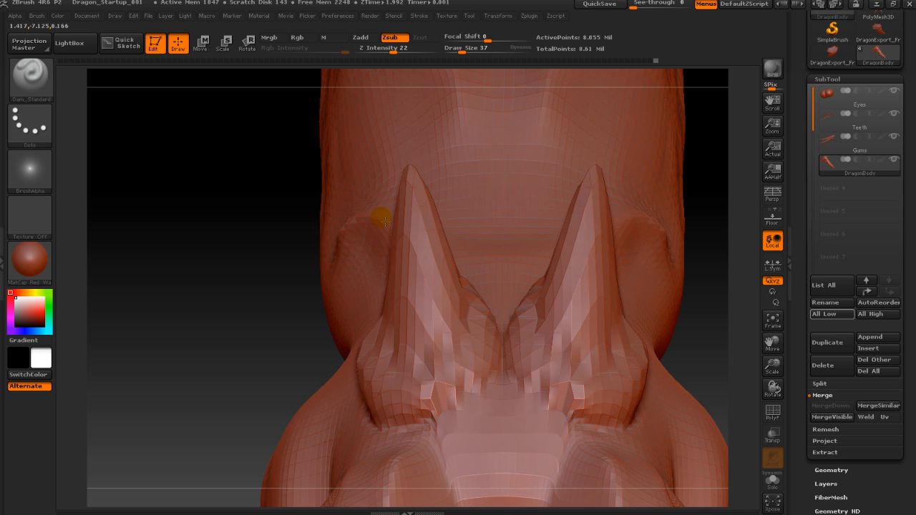
left_click_drag(365, 260, 385, 183)
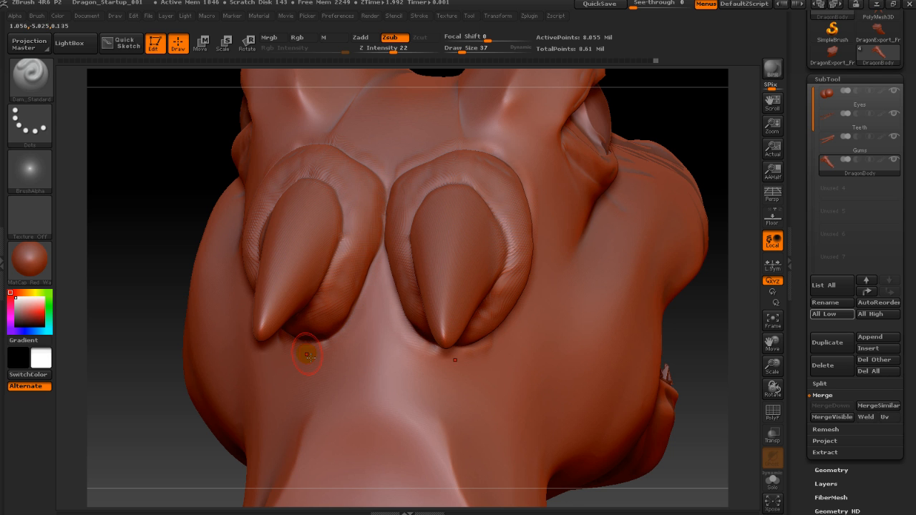
left_click_drag(568, 496, 617, 409)
right_click_drag(540, 331, 623, 353)
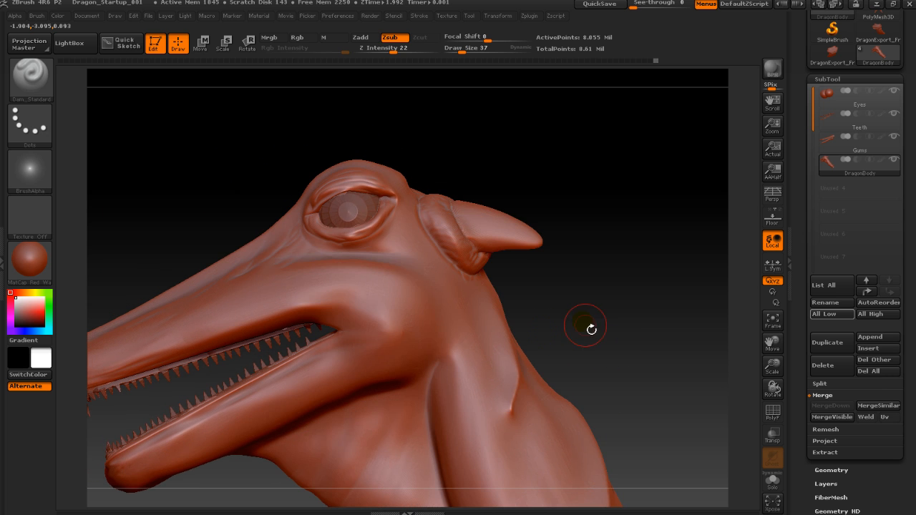
left_click_drag(555, 298, 664, 231)
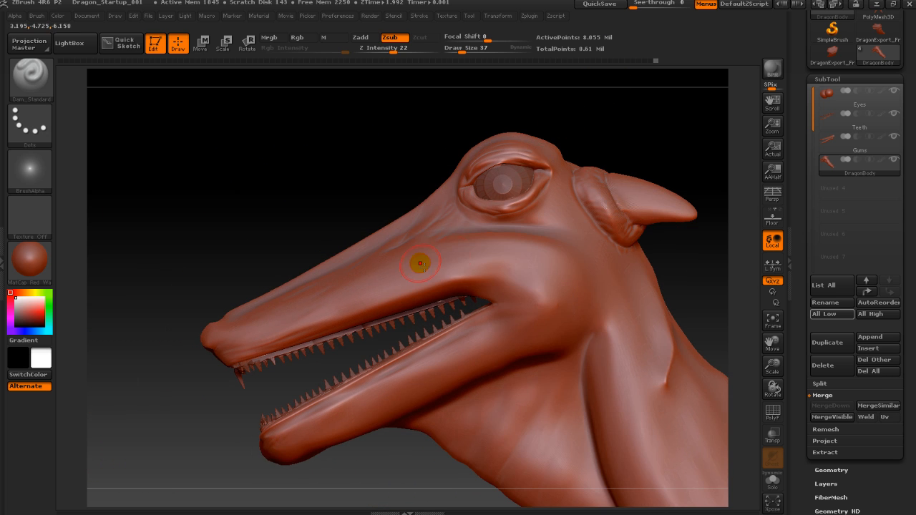
left_click_drag(433, 237, 393, 280)
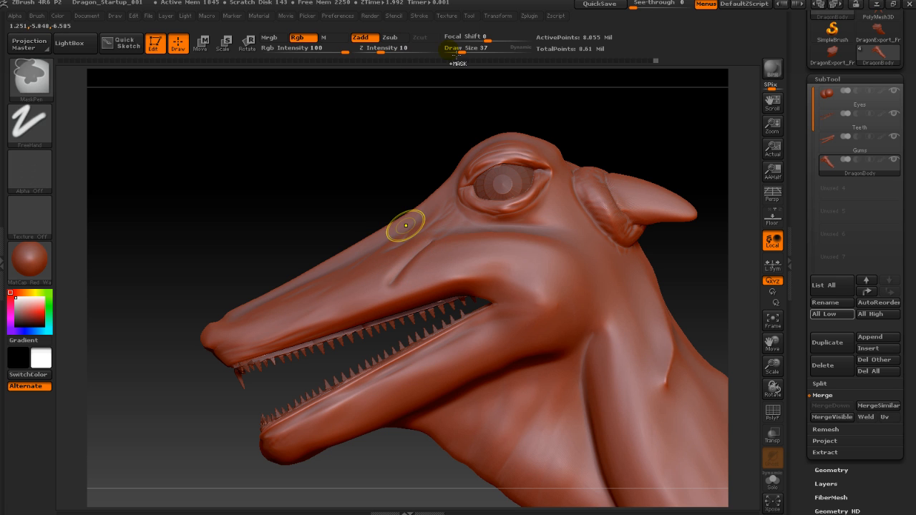
key("ctrl+z")
Switch to the Standard brush with the DragRect stroke and Alpha 62 for stamping a scale pattern
left_click_drag(413, 167, 180, 153)
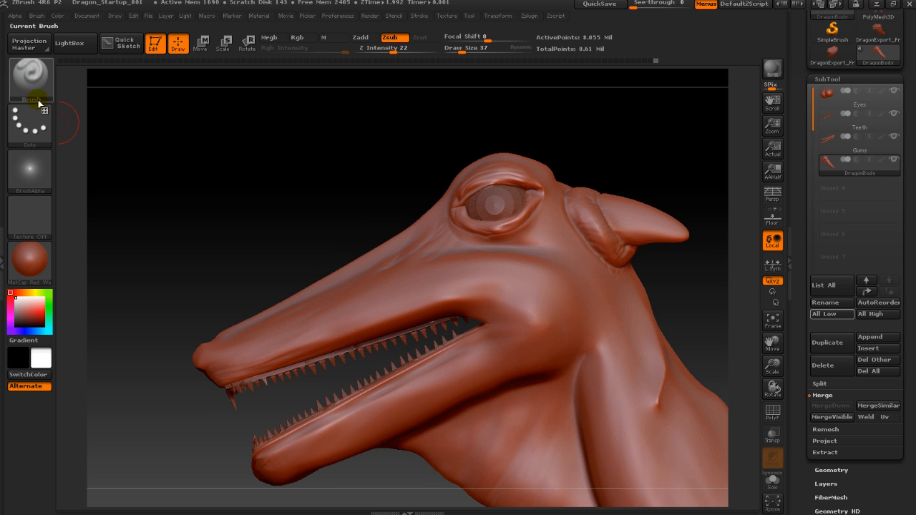
left_click(30, 77)
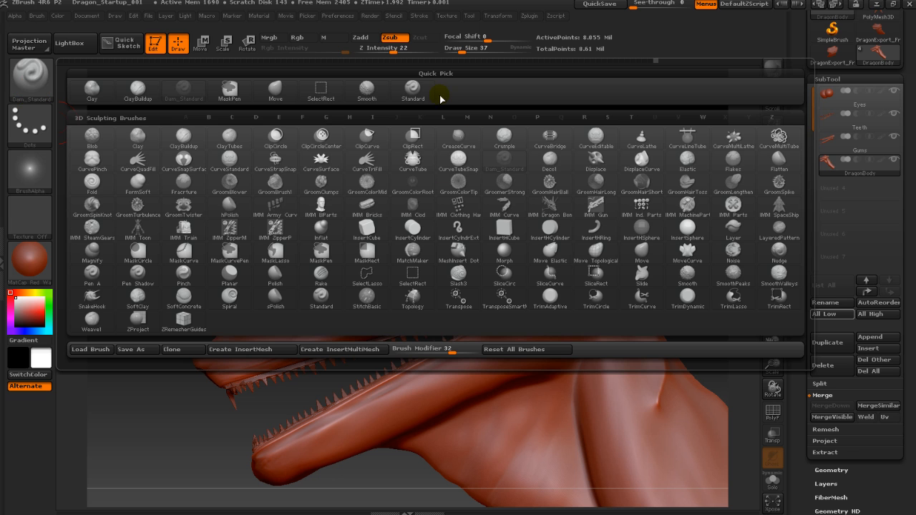
left_click(412, 90)
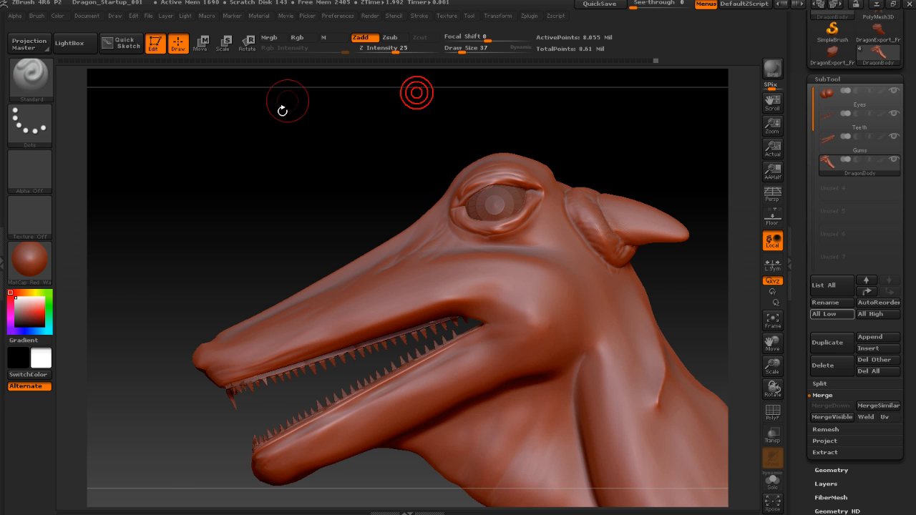
left_click(38, 129)
left_click(153, 136)
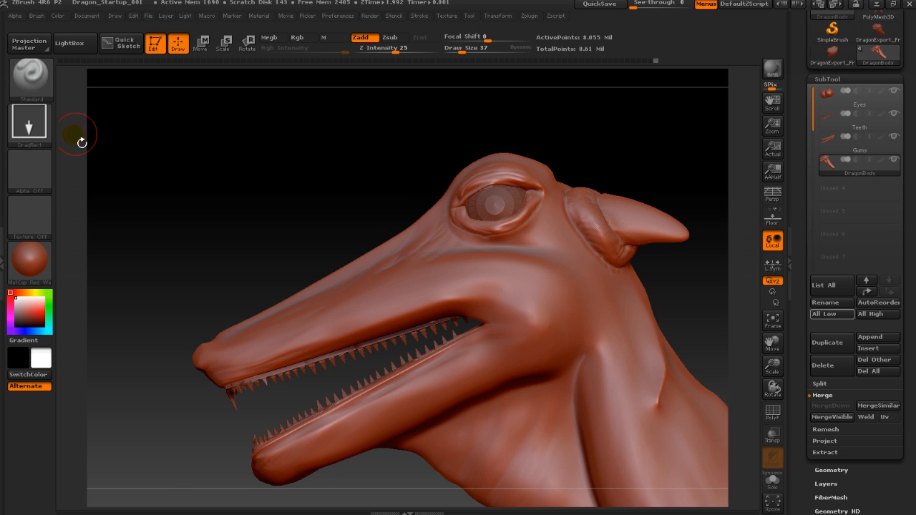
left_click(28, 171)
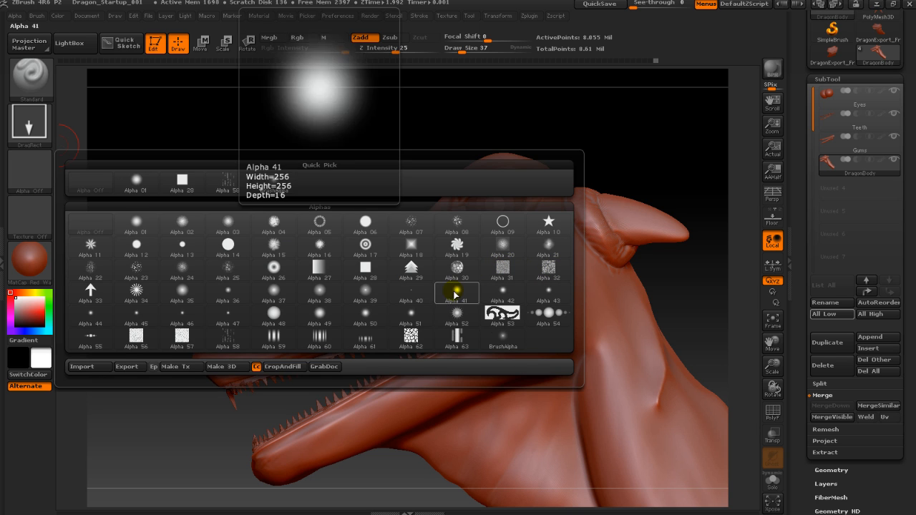
left_click(409, 343)
right_click_drag(280, 207, 231, 151, "alt")
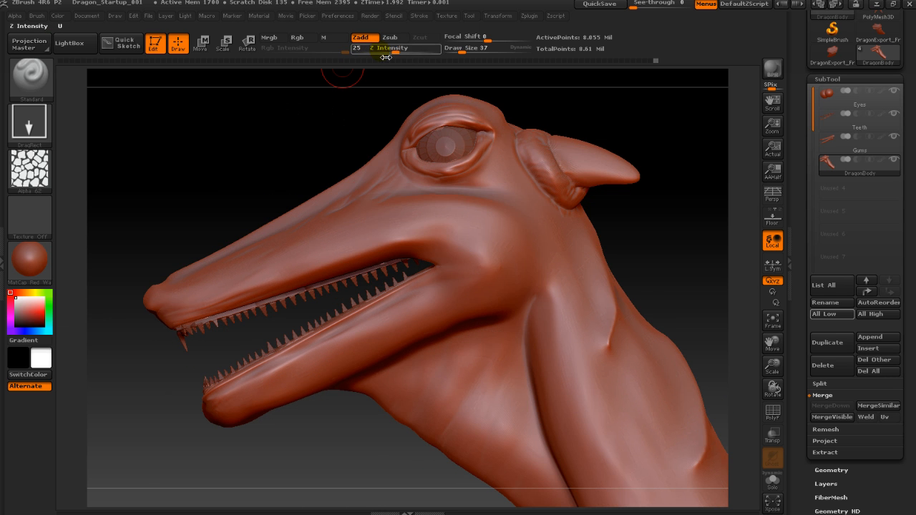
Try a scale stamp on the side of the snout at Z Intensity 7 and undo it
left_click_drag(386, 57, 383, 56)
mouse_move(258, 149)
left_mouse_down()
mouse_move(229, 153)
mouse_move(251, 172)
left_mouse_up()
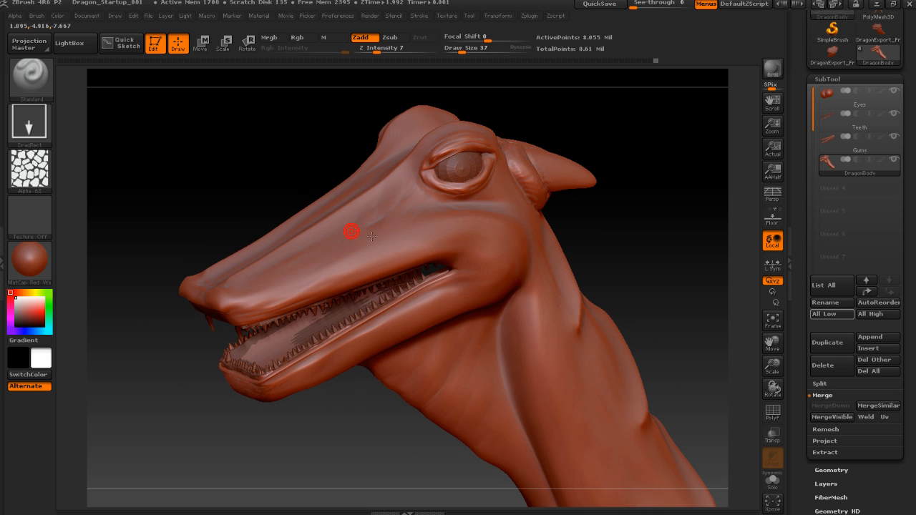
mouse_move(406, 243)
left_mouse_down()
mouse_move(430, 248)
mouse_move(384, 245)
left_mouse_up()
left_click_drag(236, 162, 356, 286, "alt")
left_click_drag(327, 174, 306, 179)
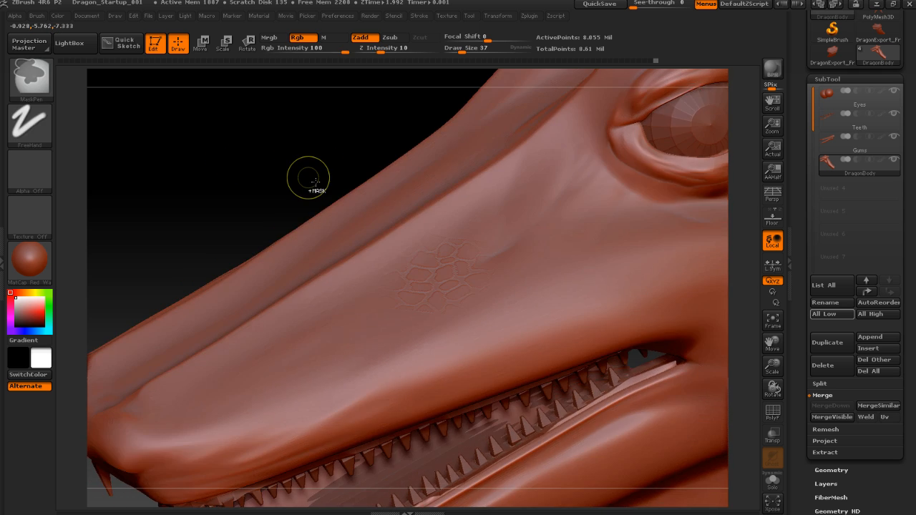
Set Z Intensity to 13 and stamp large and small scale patches across the middle of the snout's side
left_click(384, 51)
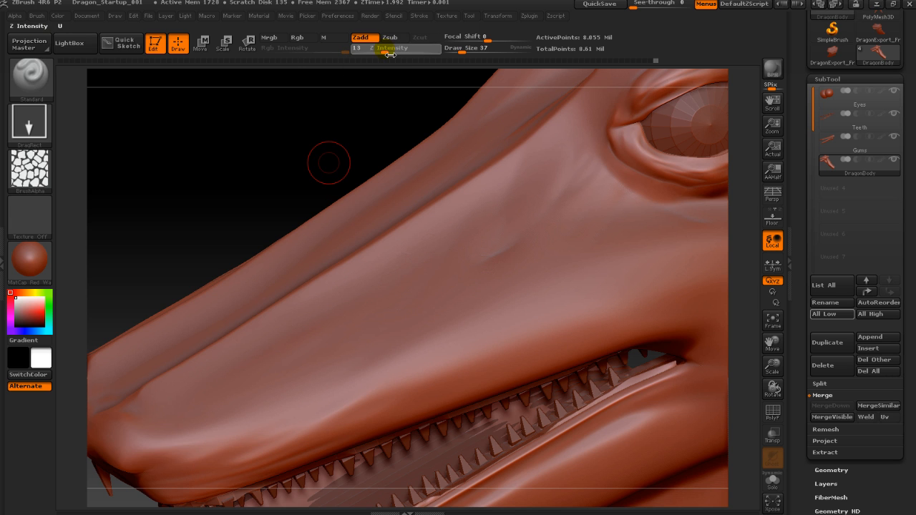
mouse_move(452, 279)
left_mouse_down()
mouse_move(518, 282)
mouse_move(532, 255)
mouse_move(515, 243)
left_mouse_up()
left_click_drag(302, 167, 285, 142)
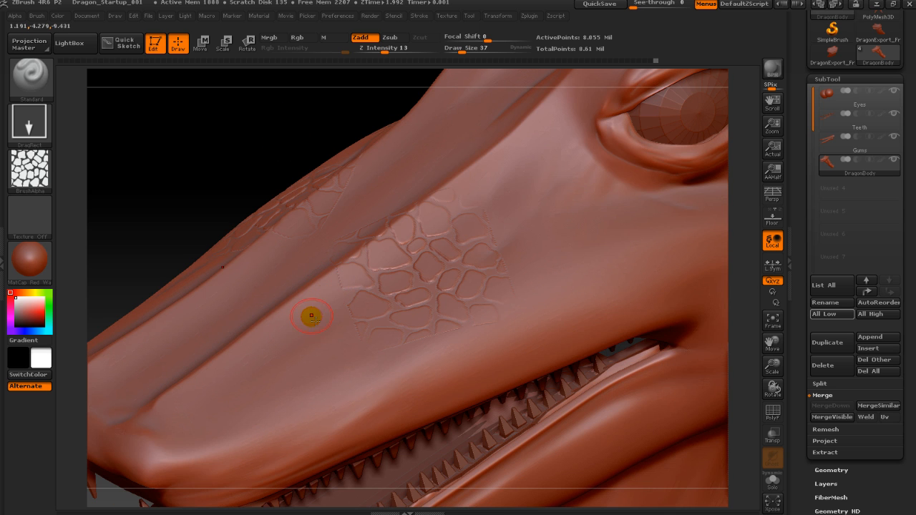
mouse_move(366, 344)
left_mouse_down()
mouse_move(379, 356)
mouse_move(360, 370)
left_mouse_up()
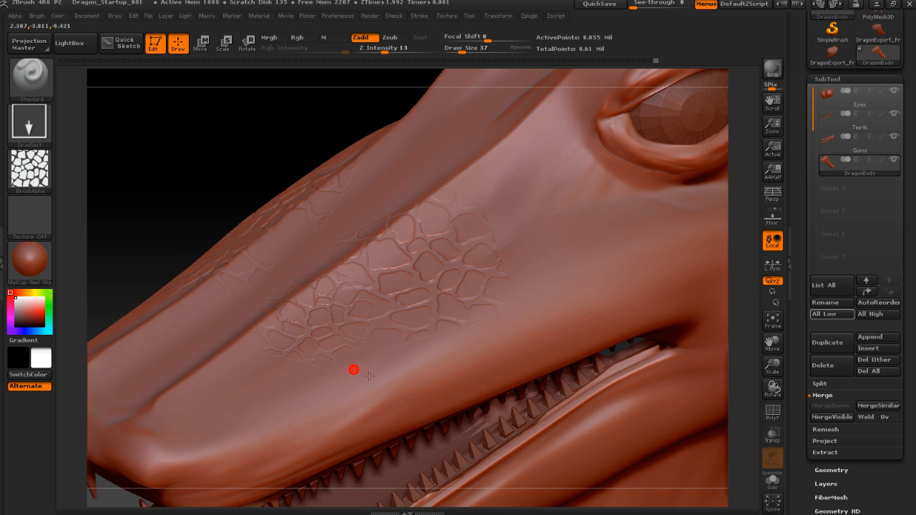
left_click_drag(408, 419, 435, 402)
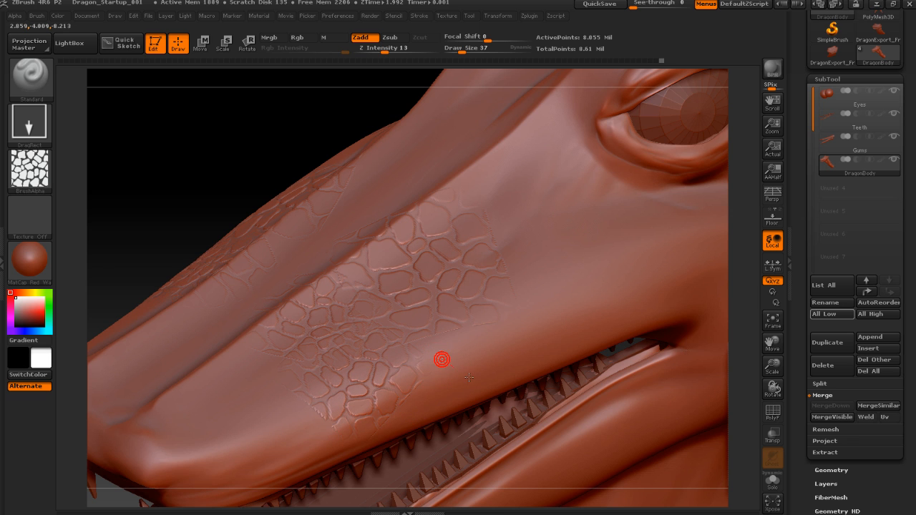
mouse_move(441, 360)
left_mouse_down()
mouse_move(490, 392)
mouse_move(472, 351)
mouse_move(533, 358)
left_mouse_up()
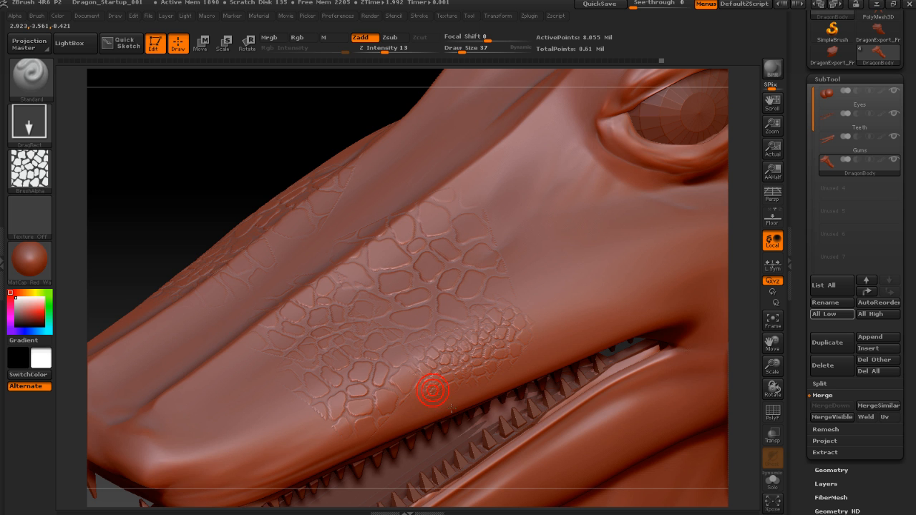
Stamp small scale patches along the front edge of the scaled area, extending it towards the nose
mouse_move(215, 218)
left_mouse_down()
mouse_move(190, 186)
mouse_move(368, 300)
mouse_move(342, 378)
mouse_move(390, 410)
left_mouse_up()
left_click_drag(324, 348, 350, 366)
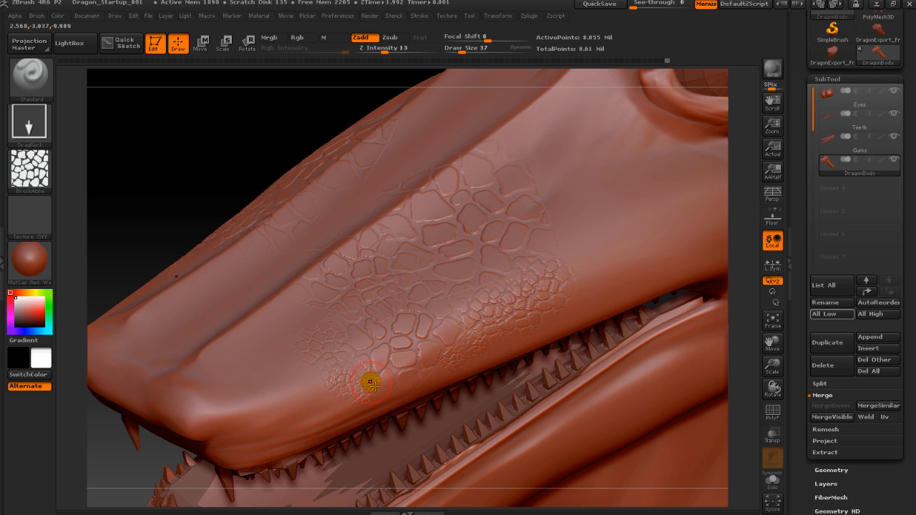
right_click_drag(216, 173, 246, 143, "alt")
left_click_drag(210, 151, 230, 176)
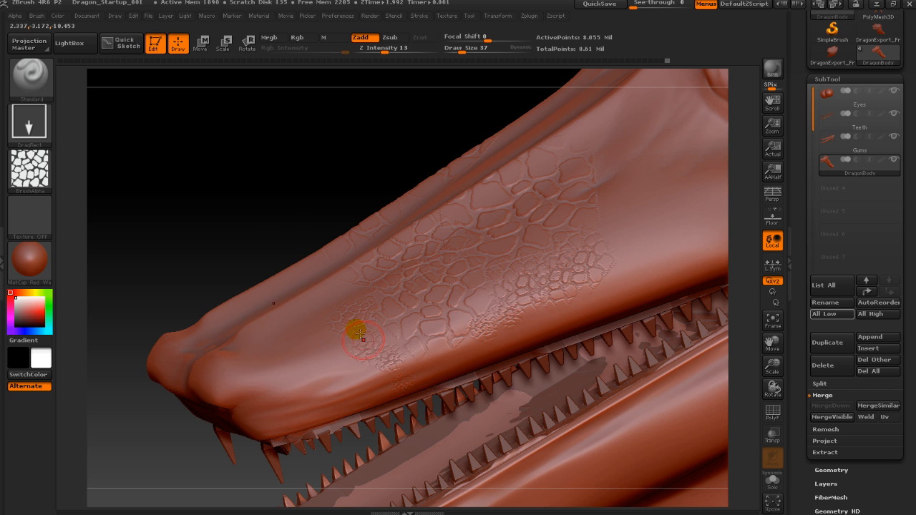
mouse_move(249, 192)
left_mouse_down()
mouse_move(259, 186)
mouse_move(252, 208)
left_mouse_up()
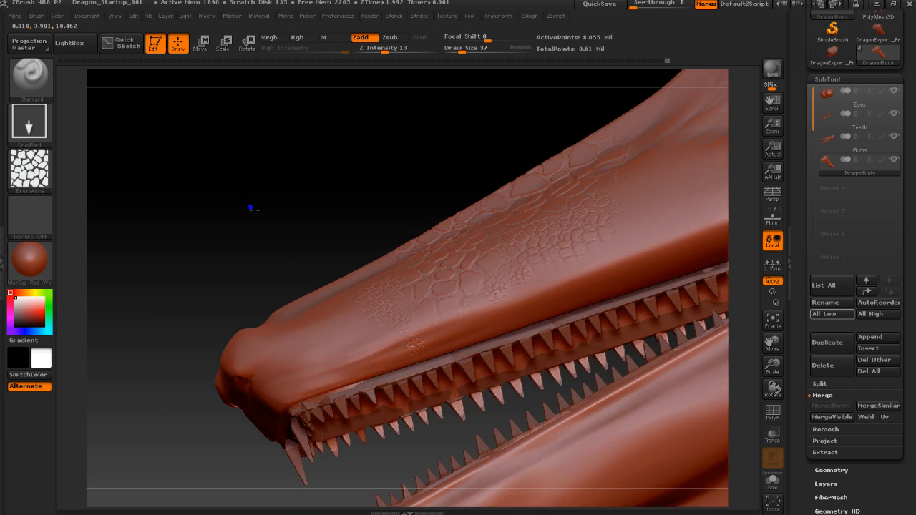
right_click_drag(251, 208, 344, 236)
left_click_drag(345, 236, 395, 361)
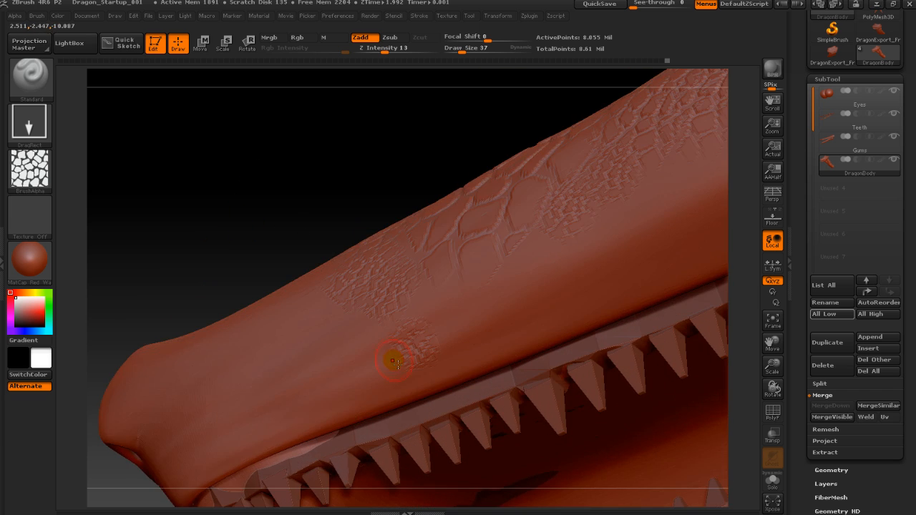
Stamp overlapping scale patches above the front upper teeth and join them to the existing scales on the snout
left_click_drag(465, 377, 471, 376)
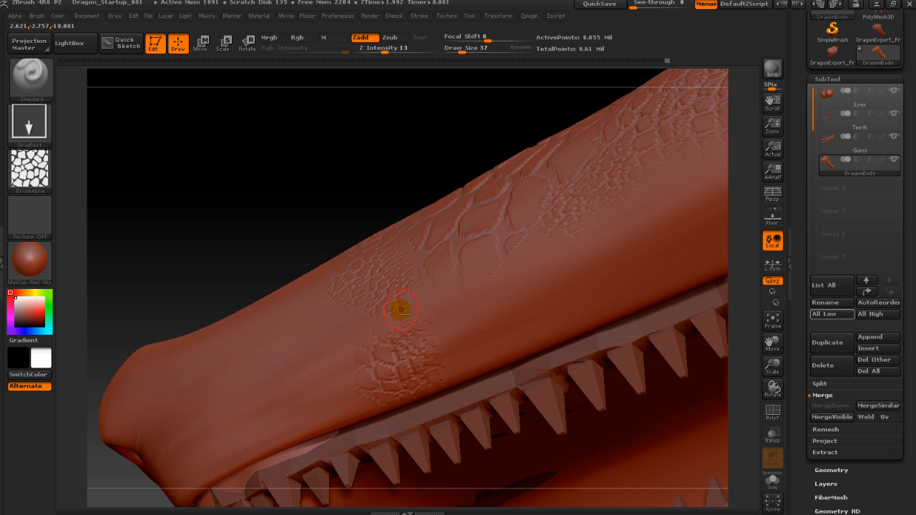
left_click_drag(255, 207, 341, 336)
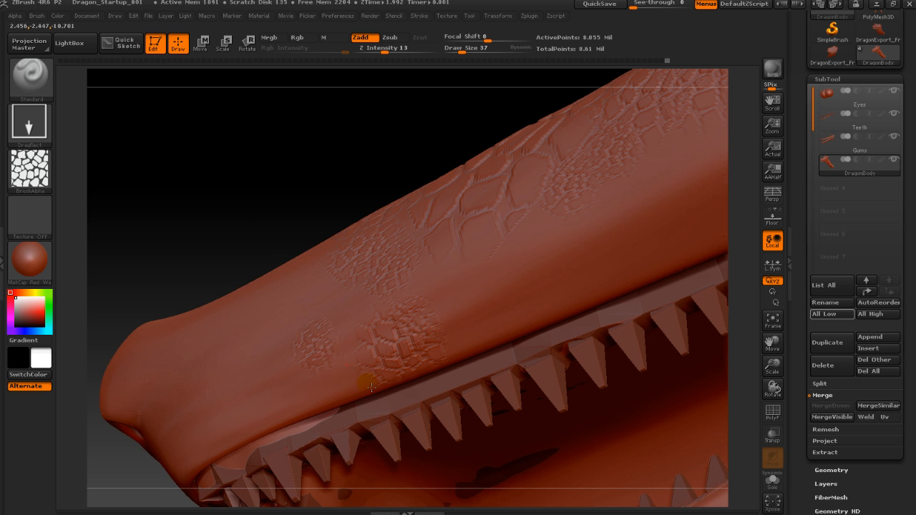
left_click_drag(372, 387, 349, 364)
left_click_drag(390, 405, 379, 395)
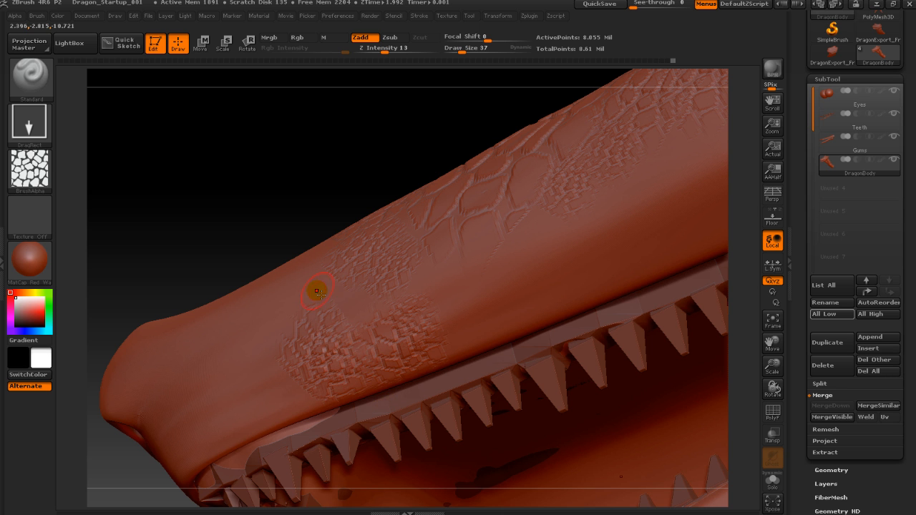
left_click_drag(386, 349, 361, 355)
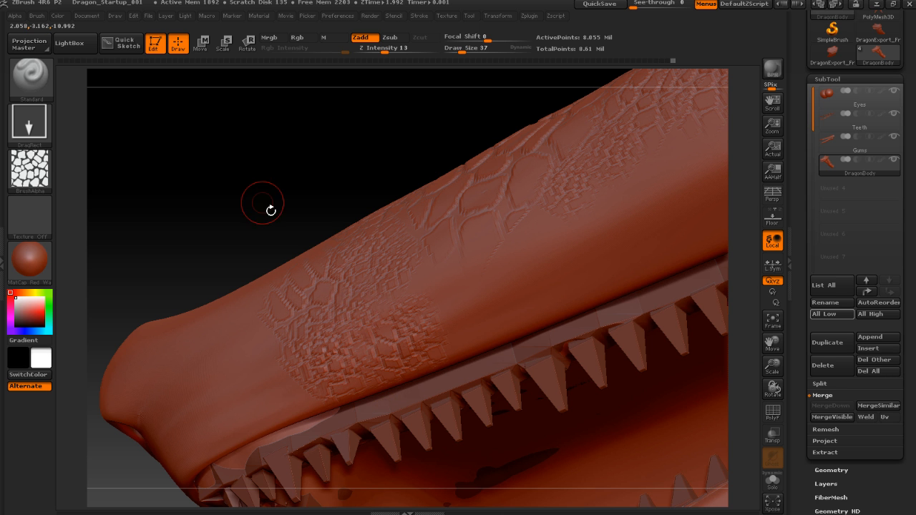
Extend the scales further towards the nose and along the upper lip with more stamped patches
left_click_drag(268, 207, 276, 260)
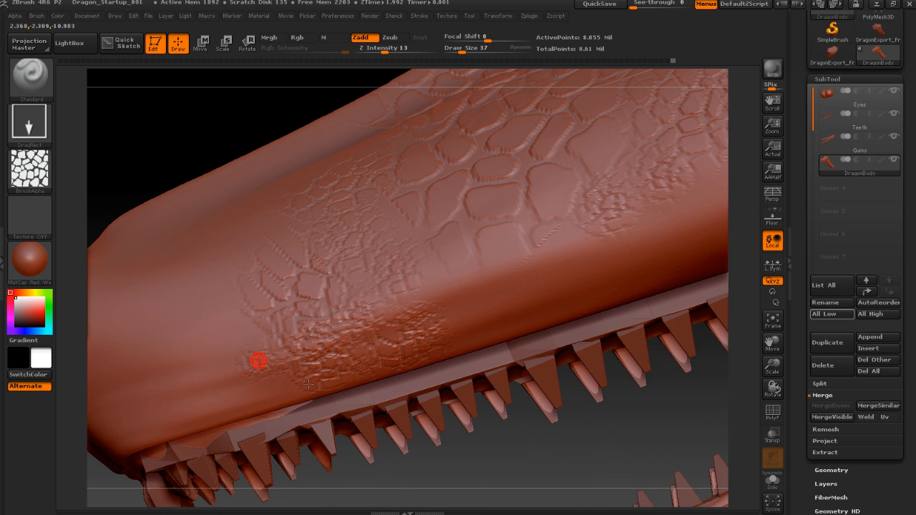
left_click_drag(308, 384, 307, 383)
left_click_drag(243, 337, 248, 339)
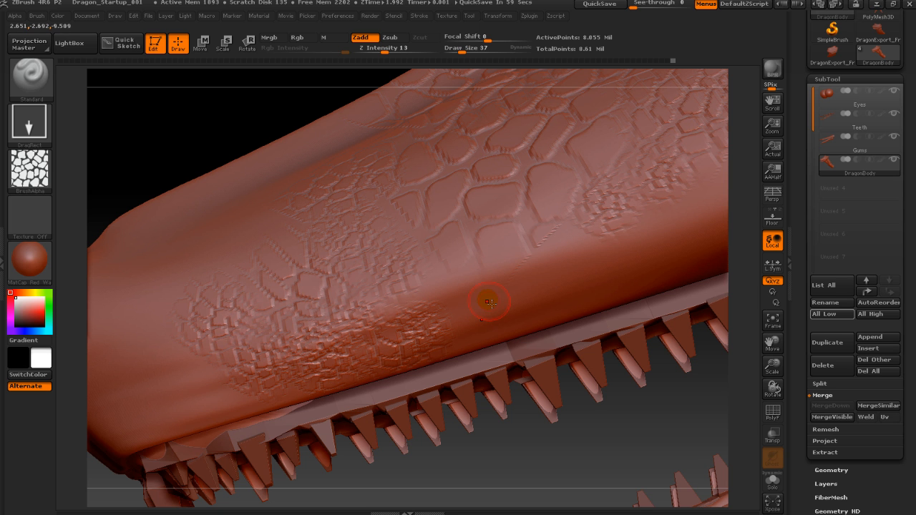
left_click_drag(486, 345, 497, 353)
Display the polyframe briefly to examine the mesh density under the snout scales, then hide it
right_click_drag(584, 445, 744, 406)
left_click(772, 414)
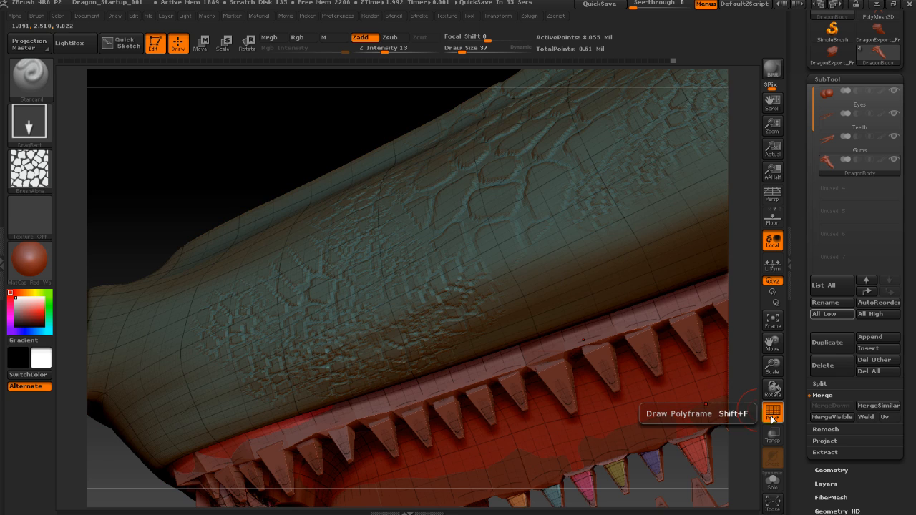
left_click(773, 418)
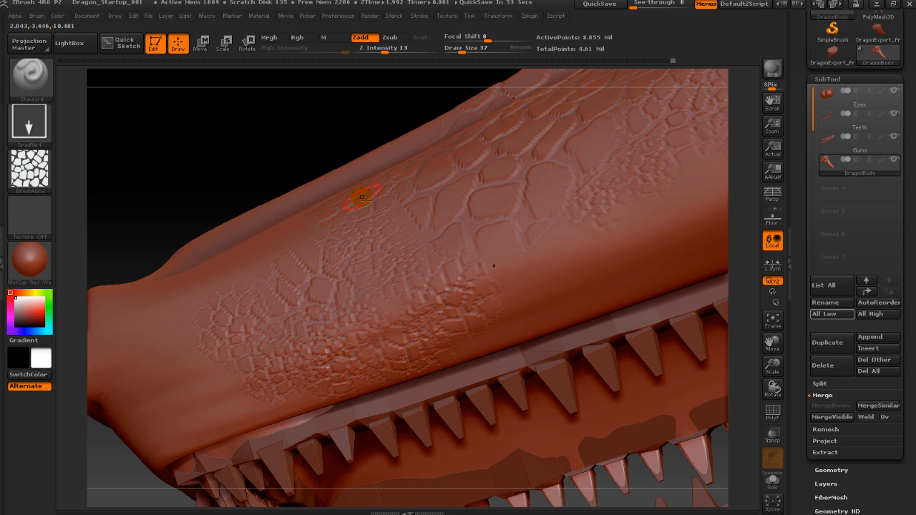
Stamp more scales at the front of the upper lip, over the snout's top ridge and towards the mouth corner
mouse_move(364, 197)
right_mouse_down()
mouse_move(290, 150)
mouse_move(246, 151)
mouse_move(257, 186)
mouse_move(283, 206)
right_mouse_up()
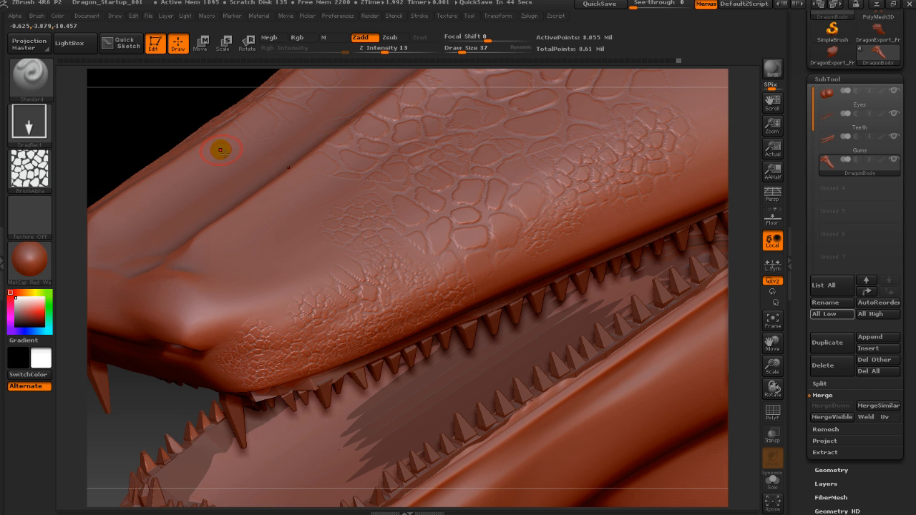
left_click_drag(189, 116, 140, 162, "alt")
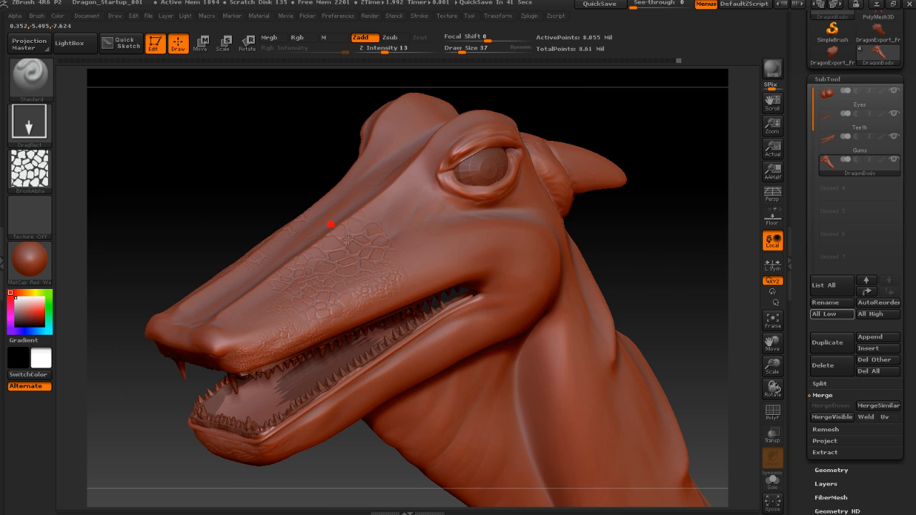
left_click_drag(204, 182, 260, 210)
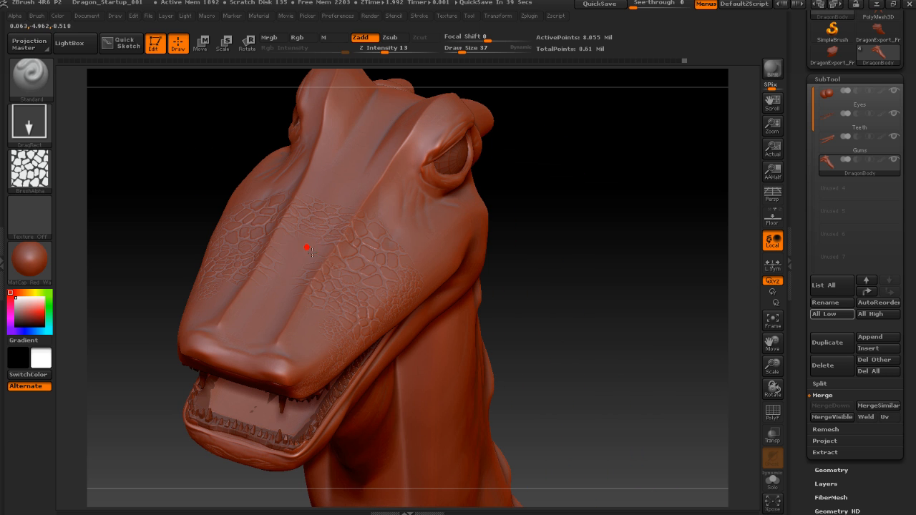
left_click_drag(308, 306, 311, 311)
left_click_drag(584, 284, 566, 274)
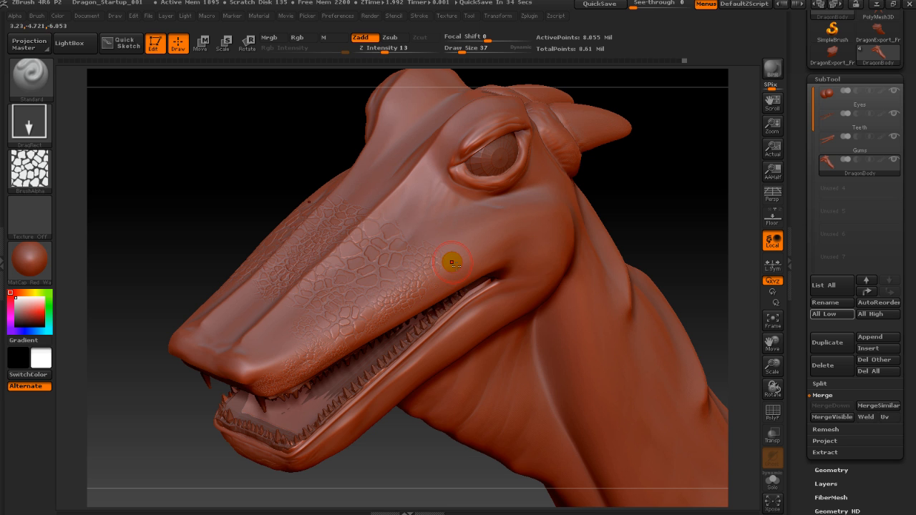
Change the Standard brush's stroke type to FreeHand, keeping the scale alpha
left_click(29, 121)
left_click(179, 136)
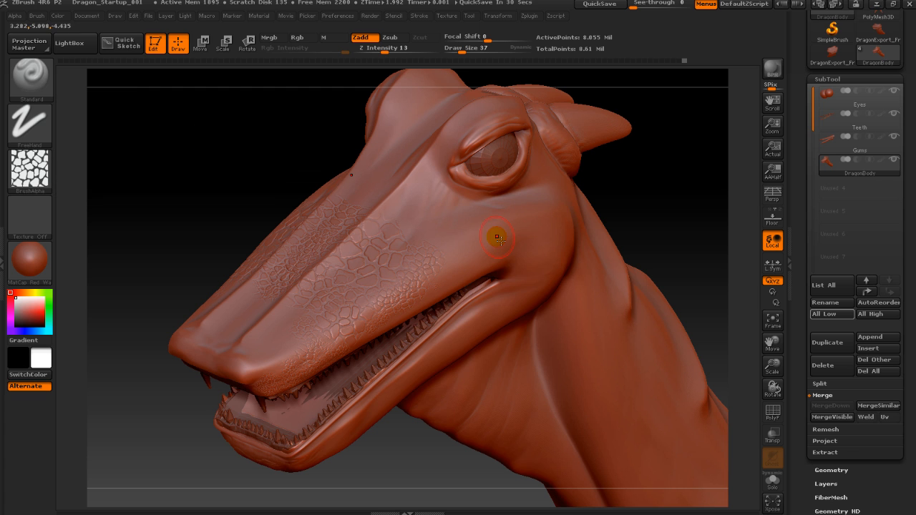
Undo the FreeHand scale stroke and try the Spray stroke type across the snout and cheek, undoing that stroke too
key("ctrl")
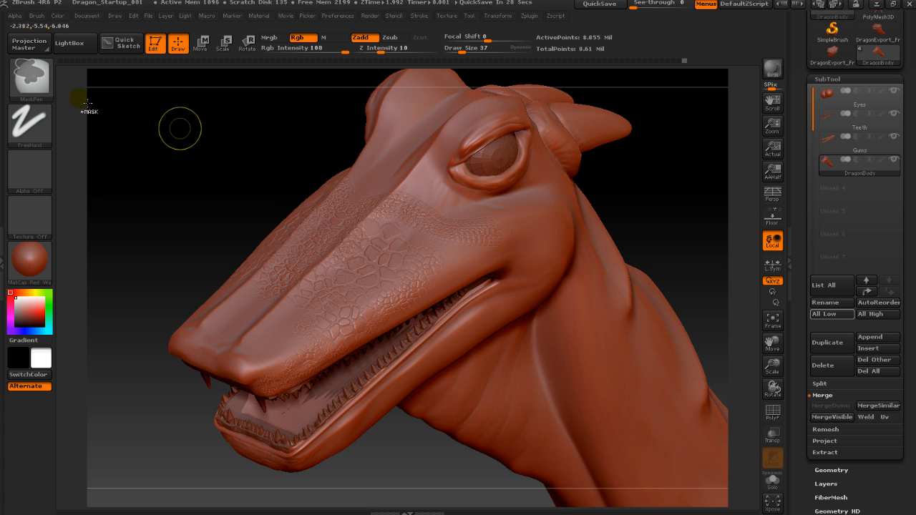
left_click(30, 123)
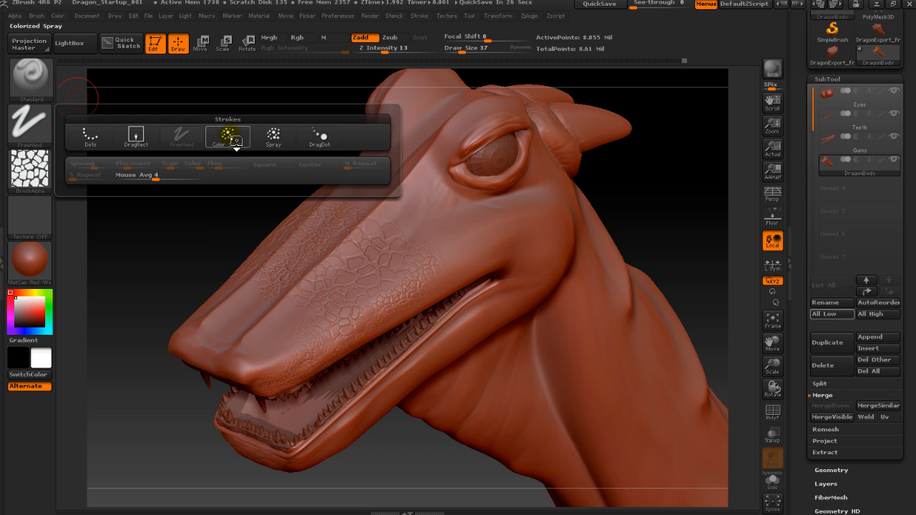
left_click(273, 136)
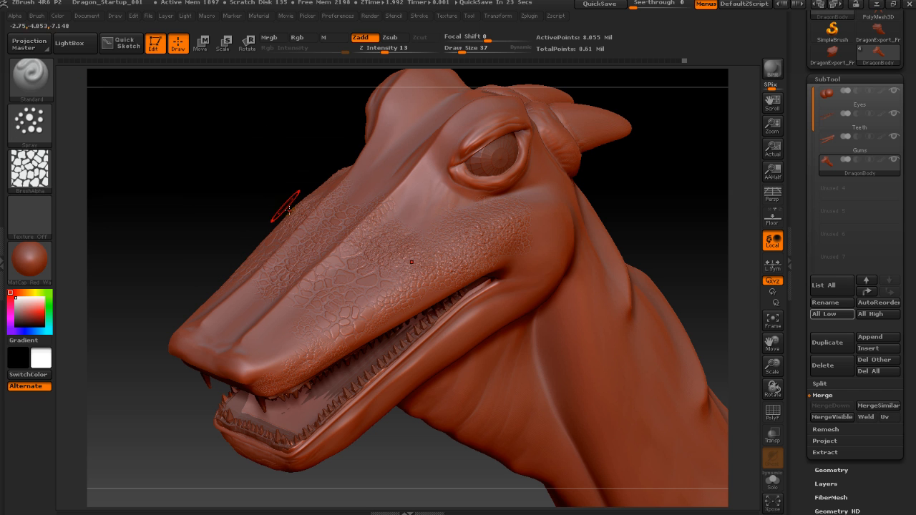
key("ctrl+z")
Set the brush's Z Intensity to 7 and Draw Size to 156
left_click_drag(268, 161, 247, 194, "alt")
left_click_drag(360, 206, 341, 194)
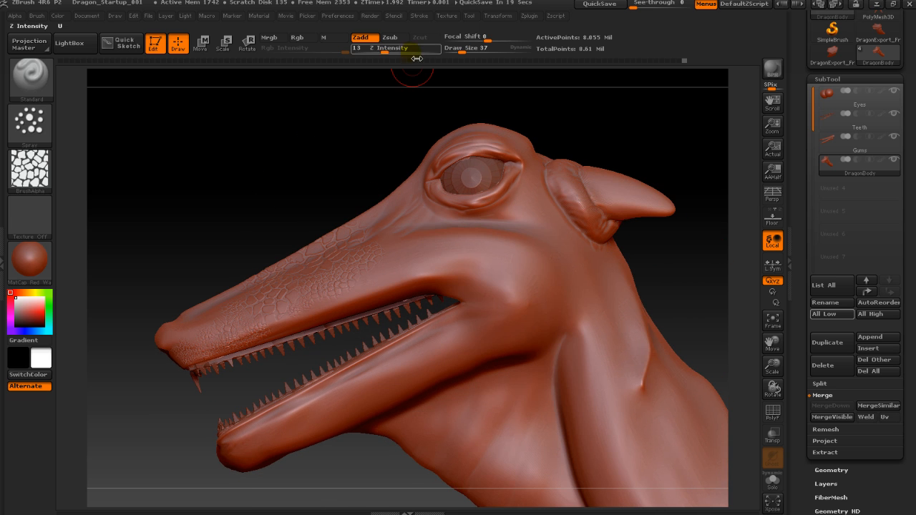
key("s")
left_click_drag(276, 183, 292, 180)
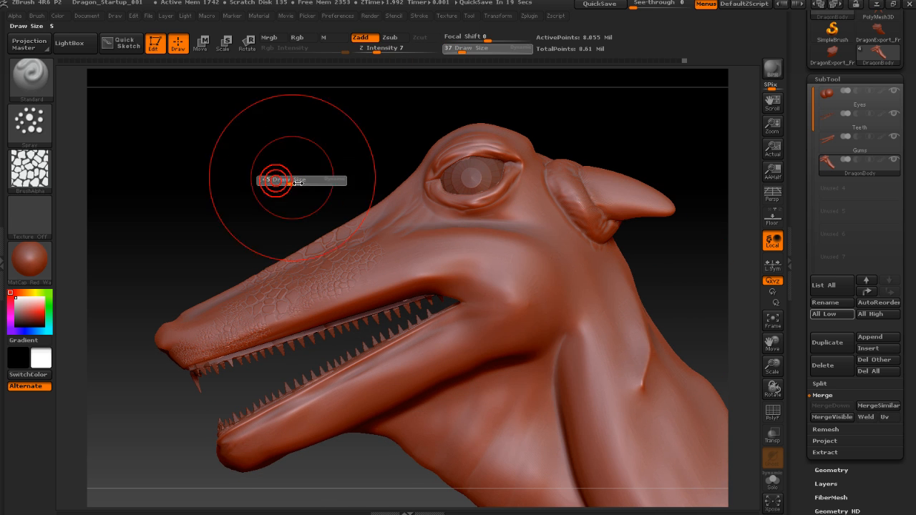
Try a large Spray stroke of scales over the cheek, throat and neck, and undo it
mouse_move(508, 272)
left_mouse_down()
mouse_move(555, 302)
mouse_move(596, 438)
mouse_move(635, 437)
mouse_move(656, 425)
left_mouse_up()
left_click_drag(308, 214, 275, 204, "alt")
key("ctrl")
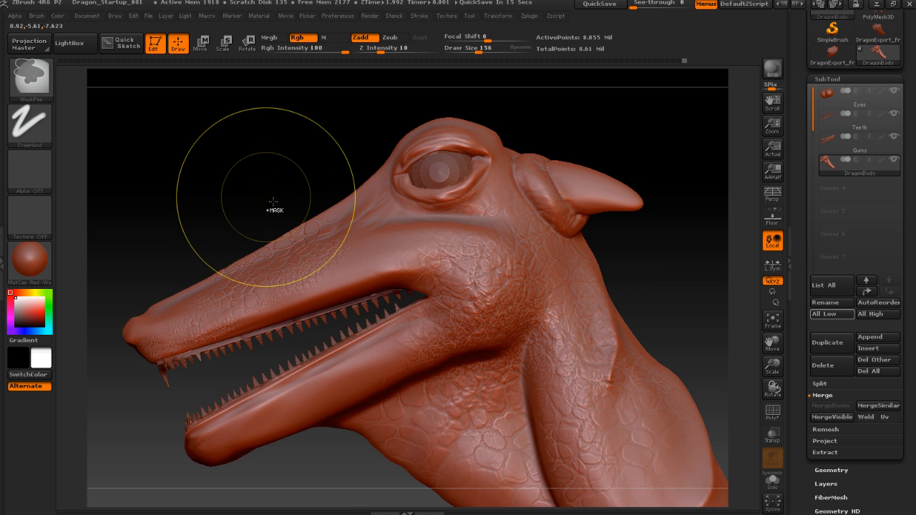
key("ctrl+z")
Try the DragDot stroke type by placing a scale patch on the cheek, and undo it
left_click(30, 123)
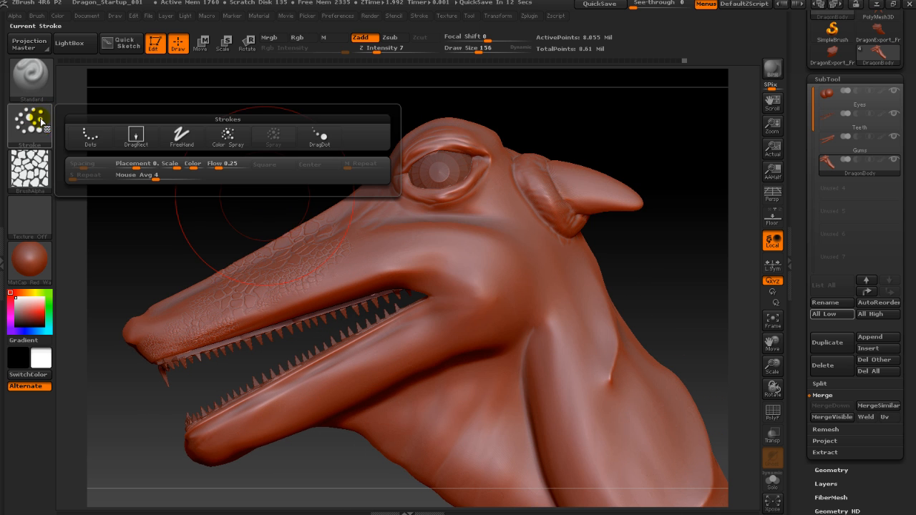
left_click(317, 139)
mouse_move(463, 252)
left_mouse_down()
mouse_move(520, 307)
mouse_move(526, 297)
mouse_move(425, 231)
left_mouse_up()
key("ctrl")
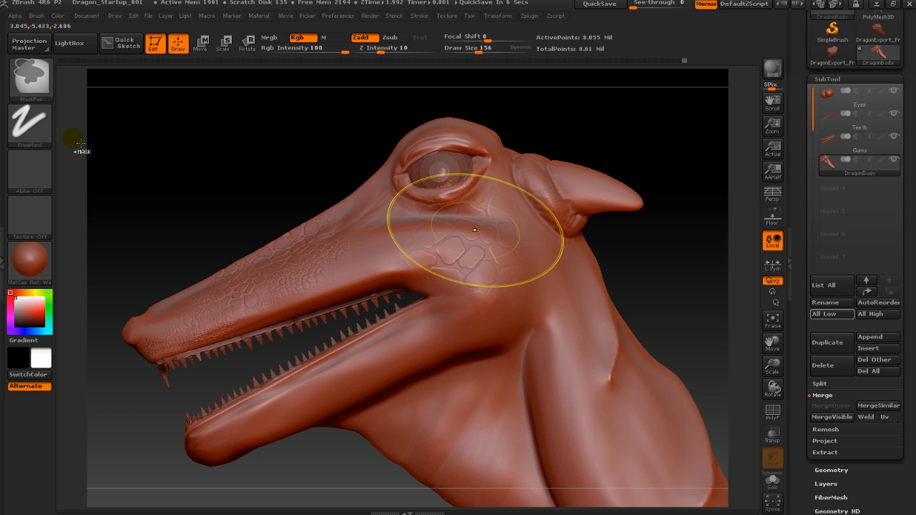
Try the Dots stroke type with one scale stroke from the snout across the cheek to the neck, and undo it
left_click(29, 123)
left_click(109, 143)
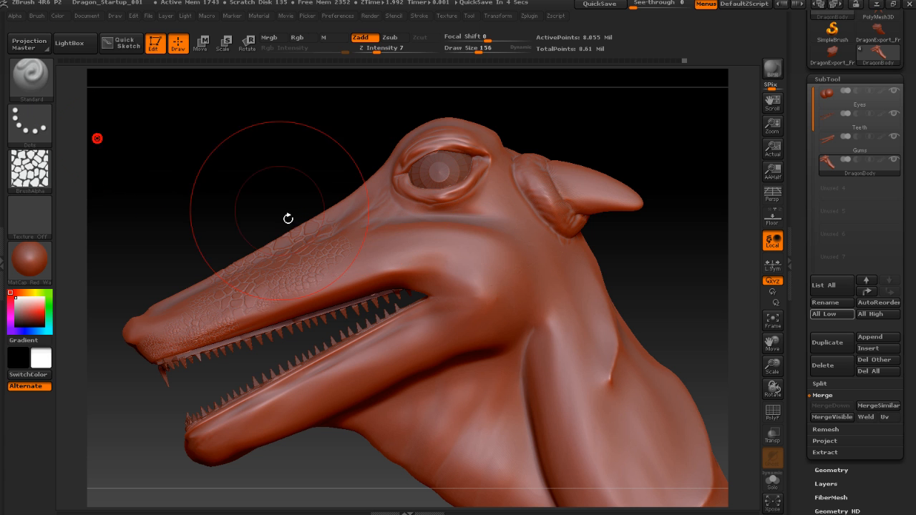
left_click_drag(380, 229, 593, 375)
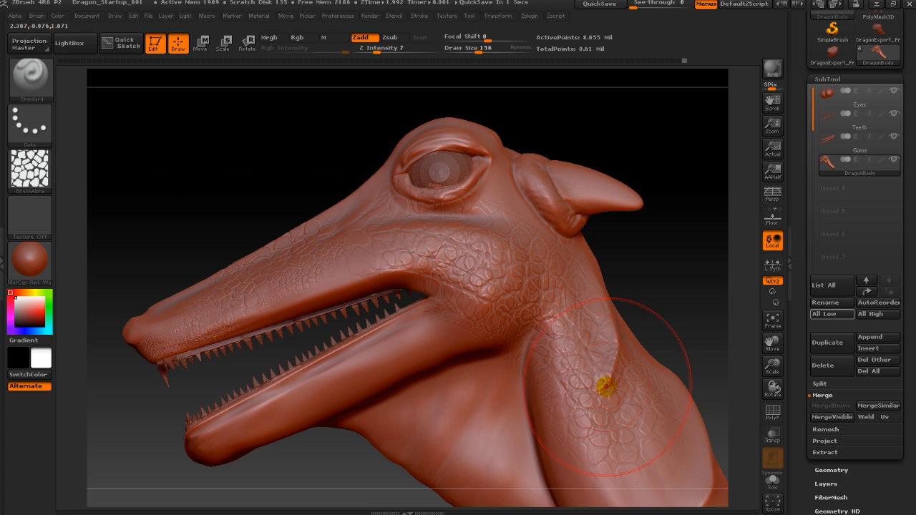
key("ctrl+z")
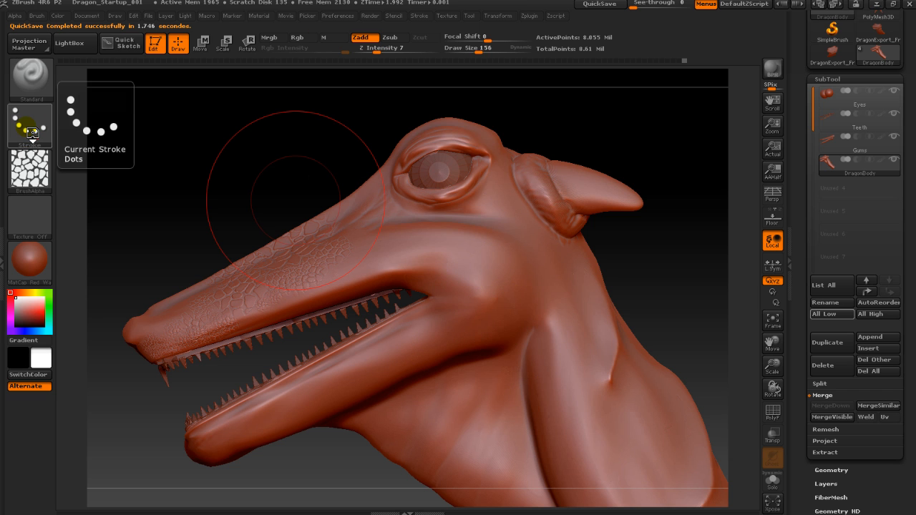
Review the Dots stroke's Mouse Avg option, try another scale stroke between neck and cheek, and undo it
left_click(27, 127)
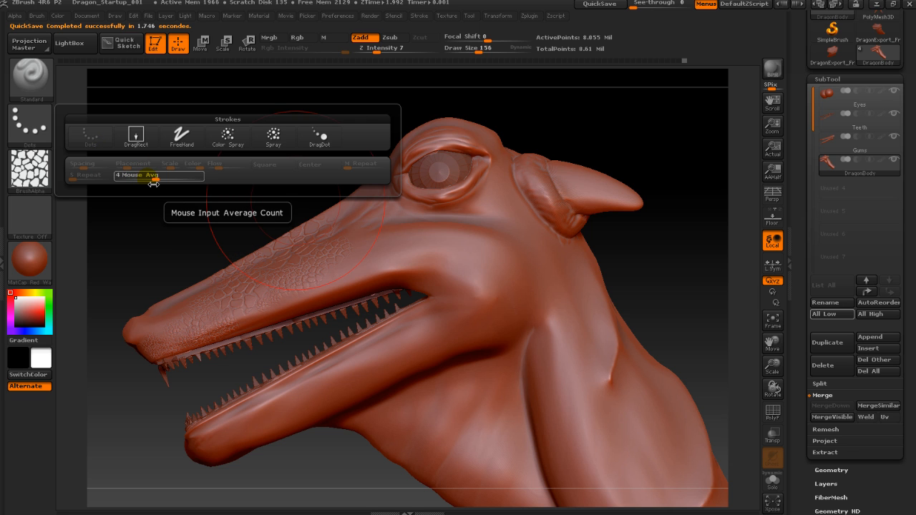
left_click_drag(155, 184, 142, 183)
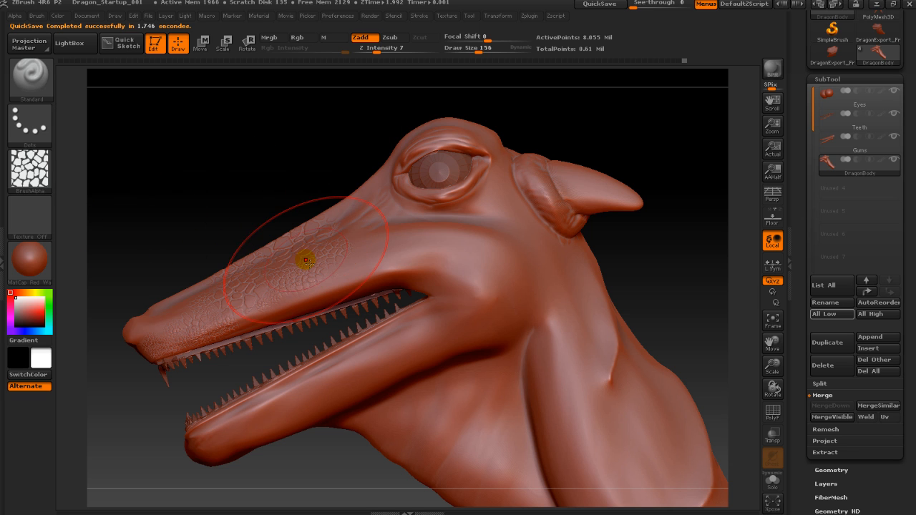
mouse_move(580, 358)
left_mouse_down()
mouse_move(608, 430)
mouse_move(623, 341)
mouse_move(476, 178)
mouse_move(512, 200)
left_mouse_up()
key("ctrl")
key("ctrl+z")
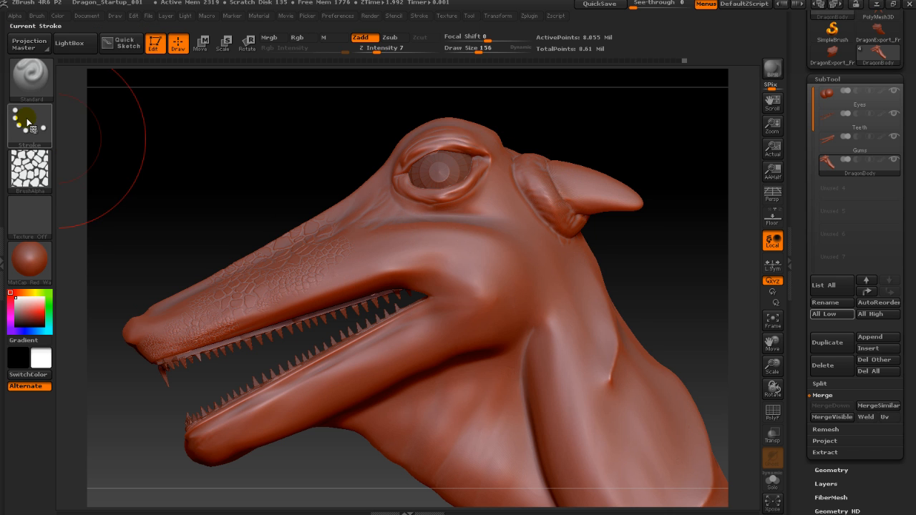
Change the brush's stroke type to DragRect, keeping the scale alpha, and set the Draw Size to 62
mouse_move(33, 172)
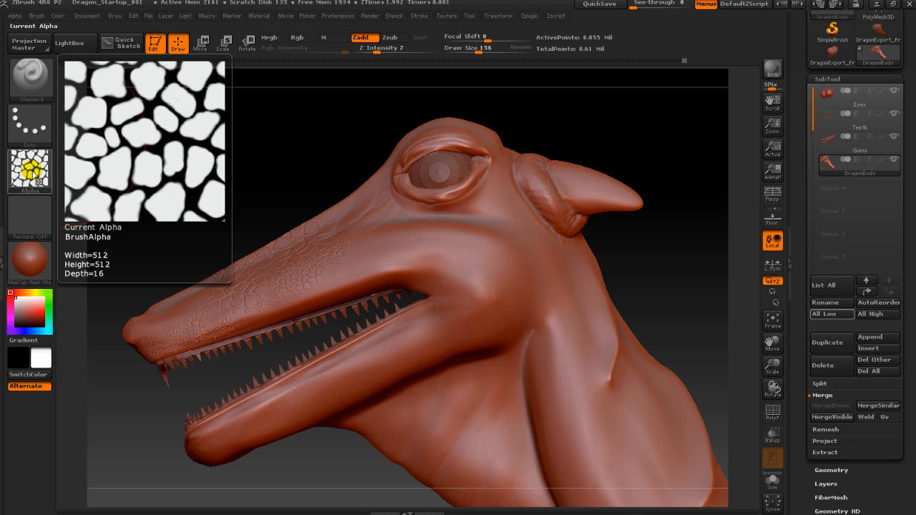
left_click(32, 123)
left_click(151, 138)
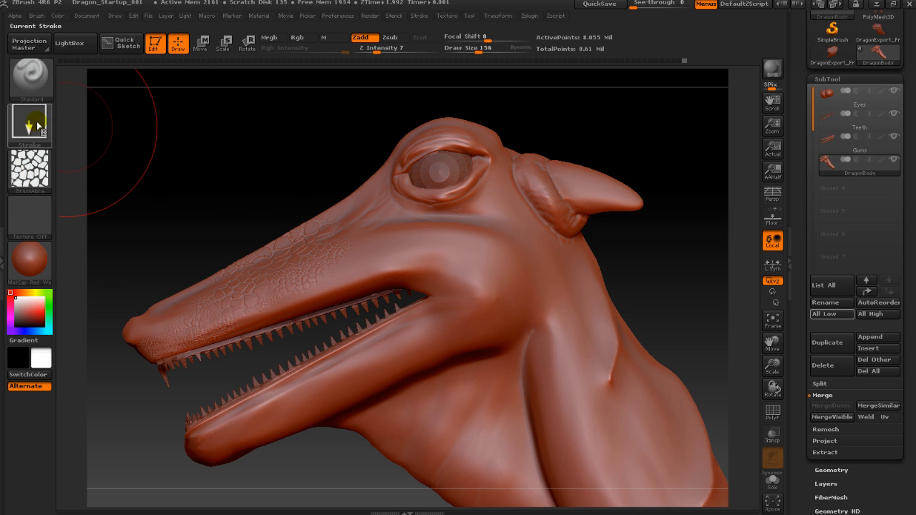
left_click(24, 125)
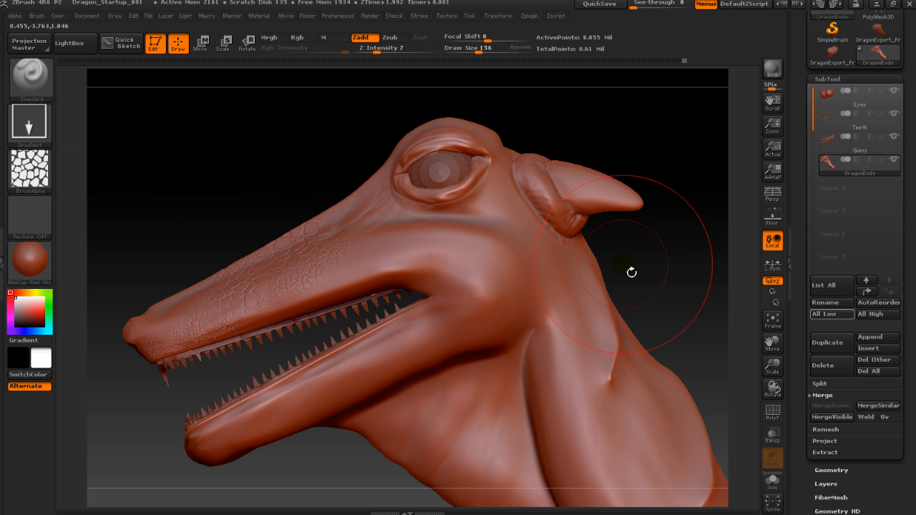
mouse_move(651, 274)
left_mouse_down()
mouse_move(656, 285)
mouse_move(627, 245)
mouse_move(453, 313)
left_mouse_up()
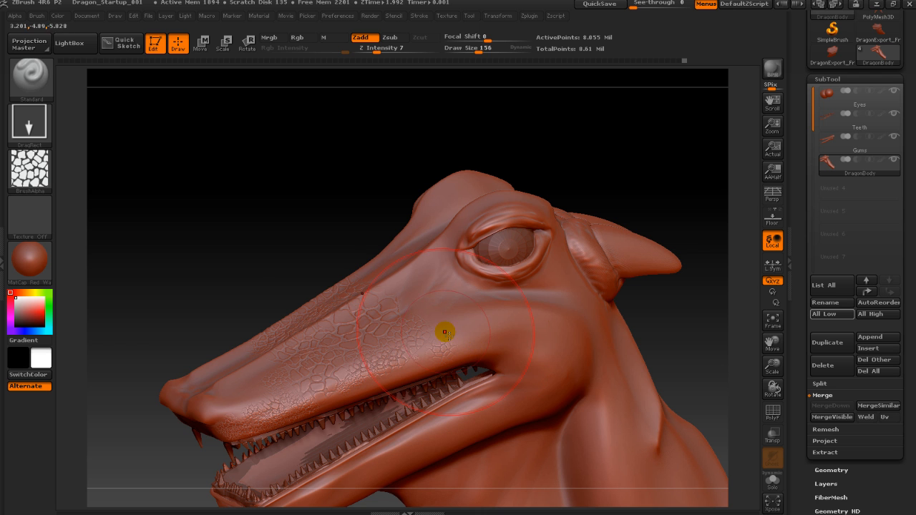
key("s")
left_click_drag(408, 303, 383, 297)
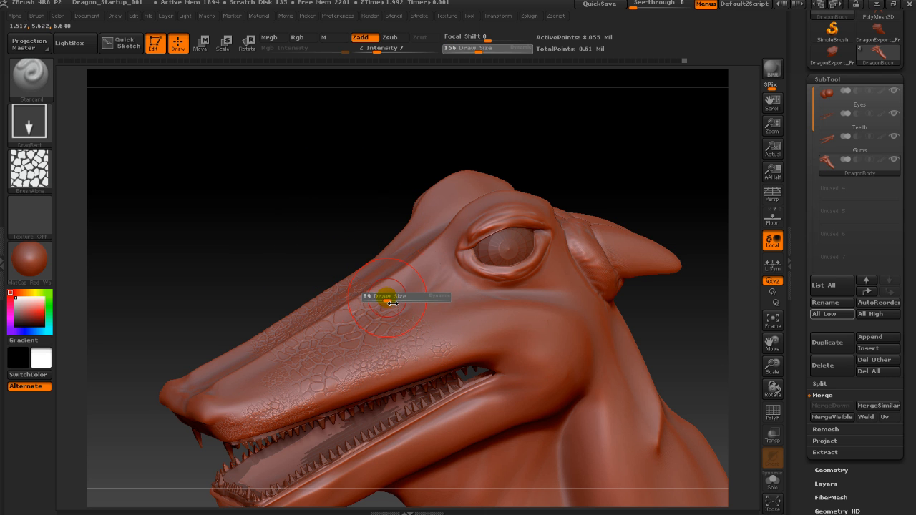
Stamp more scales along the upper lip towards the mouth corner and quick-save the project
mouse_move(270, 231)
left_mouse_down()
mouse_move(282, 204)
mouse_move(429, 312)
mouse_move(429, 328)
left_mouse_up()
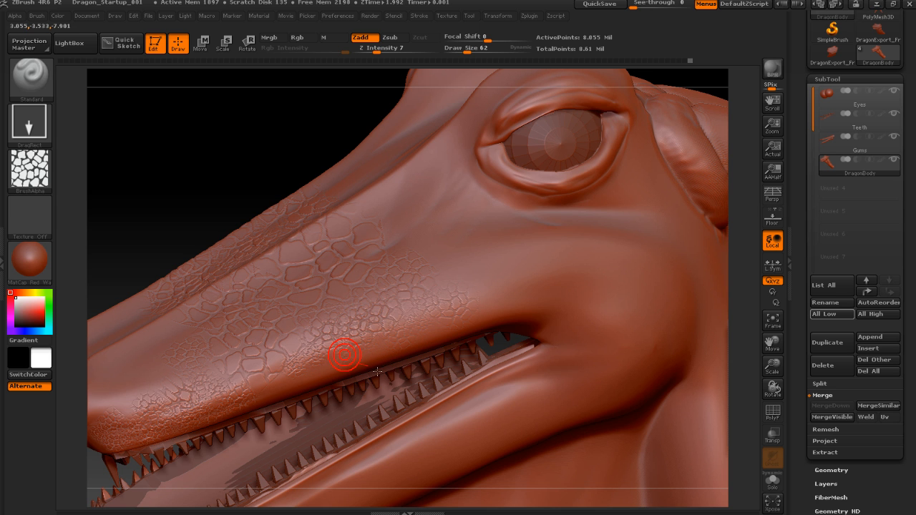
mouse_move(184, 174)
left_mouse_down()
mouse_move(172, 159)
mouse_move(258, 215)
mouse_move(456, 126)
left_mouse_up()
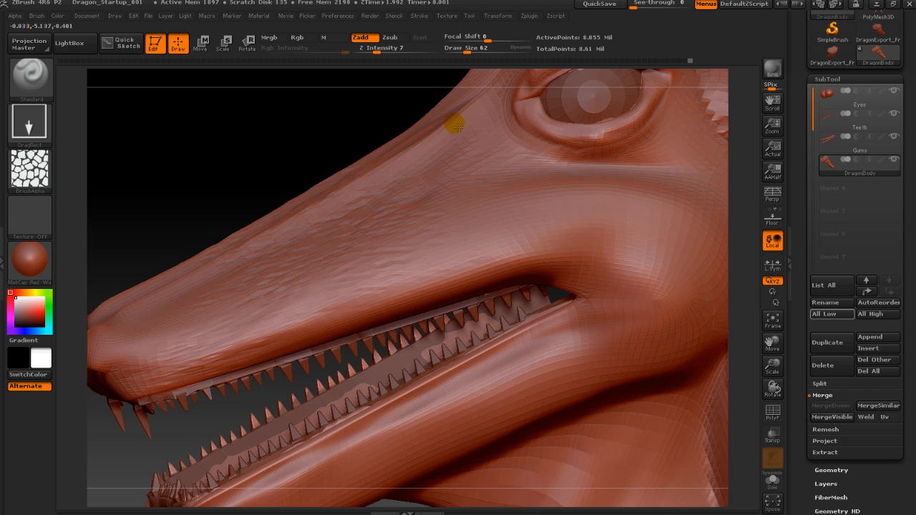
left_click(604, 8)
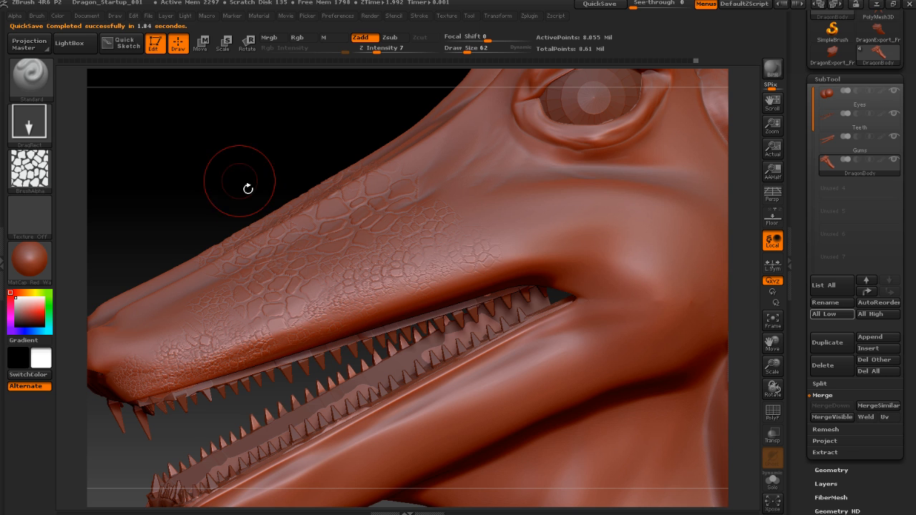
Stamp the first patches of scales on the upper throat just beneath the lower jaw
left_click_drag(245, 188, 239, 178)
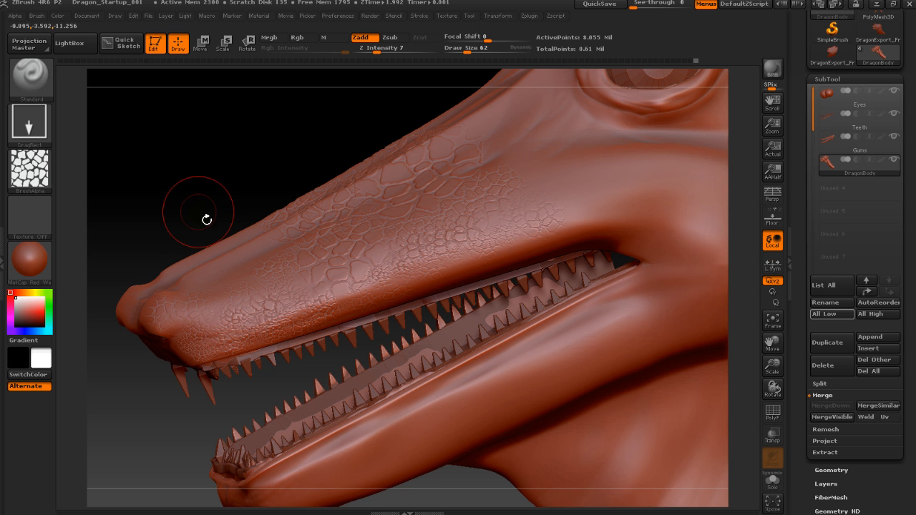
left_click_drag(200, 211, 356, 344)
left_click_drag(292, 201, 170, 47, "alt")
left_click_drag(486, 444, 390, 432, "alt")
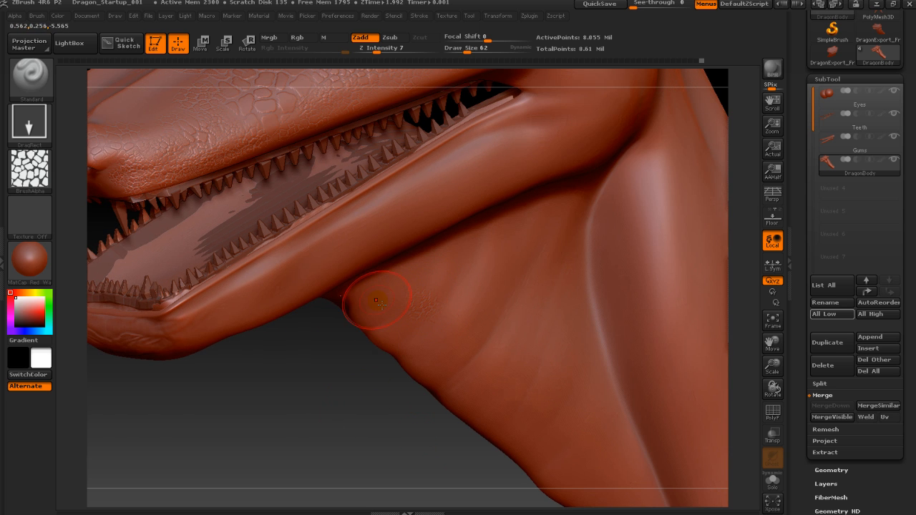
left_click_drag(363, 384, 262, 365, "alt")
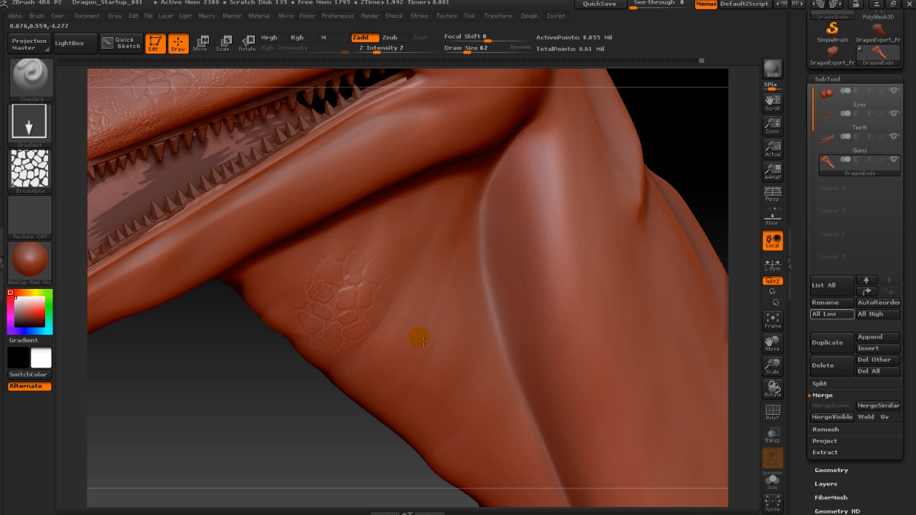
left_click_drag(422, 340, 407, 343)
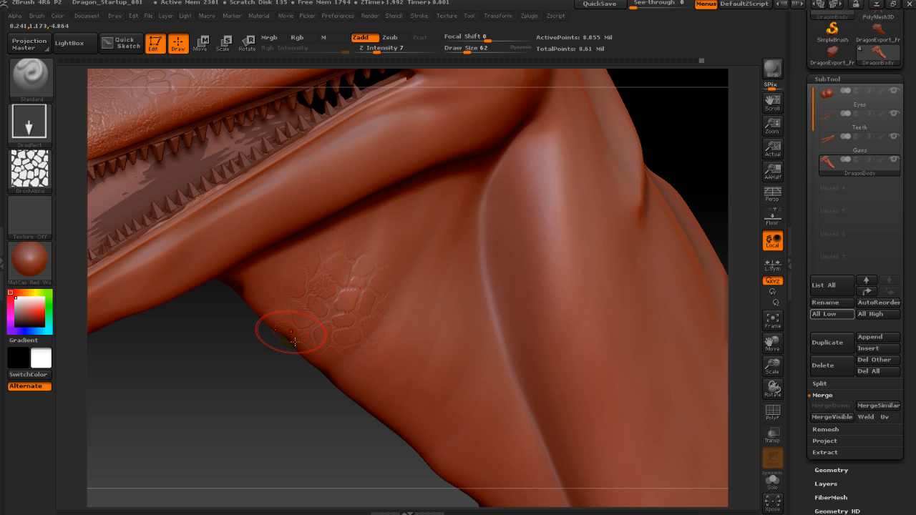
left_click_drag(293, 342, 264, 354)
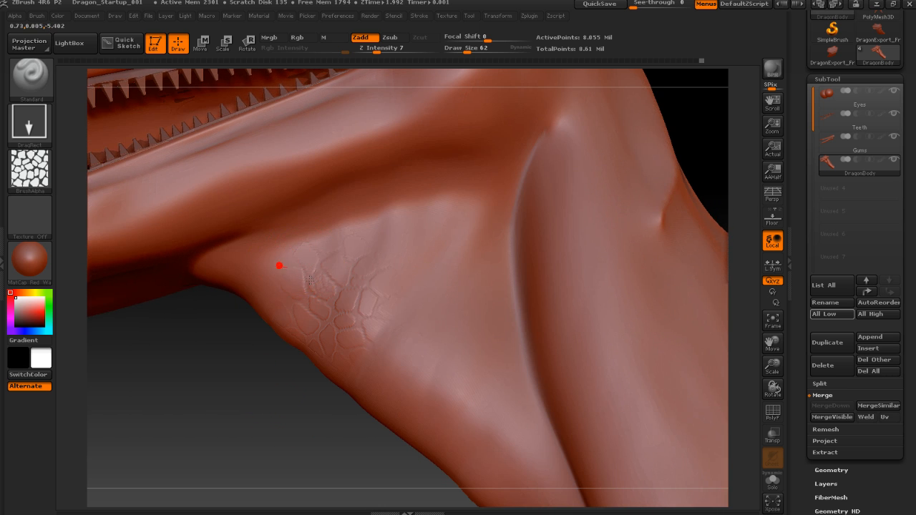
Extend the throat scales along the crease under the jaw, back towards the neck fold
left_click_drag(310, 280, 339, 292)
left_click_drag(226, 265, 275, 279)
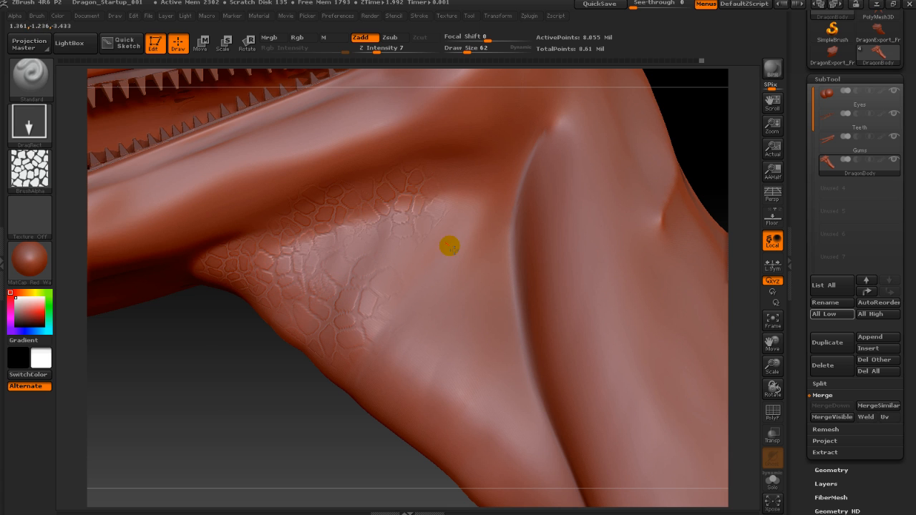
left_click_drag(443, 242, 460, 189)
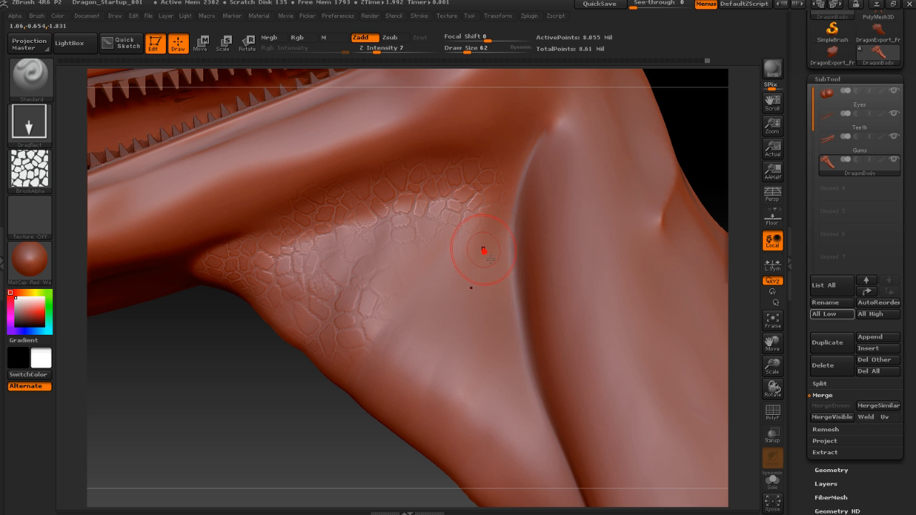
Fill the middle of the throat with scales and continue them down beside its front edge
left_click_drag(420, 272, 454, 351)
left_click_drag(296, 413, 250, 385, "alt")
left_click_drag(457, 336, 455, 343)
left_click_drag(336, 328, 327, 308)
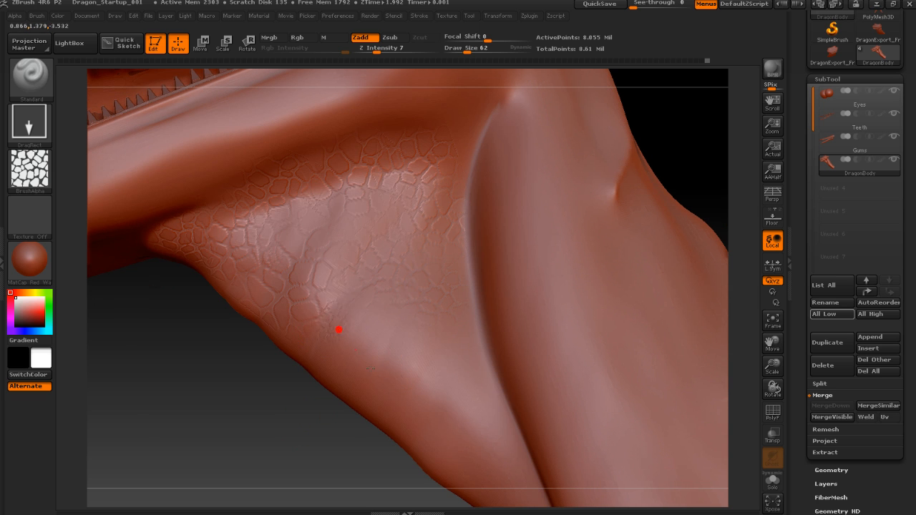
mouse_move(394, 361)
left_mouse_down()
mouse_move(425, 399)
mouse_move(408, 417)
left_mouse_up()
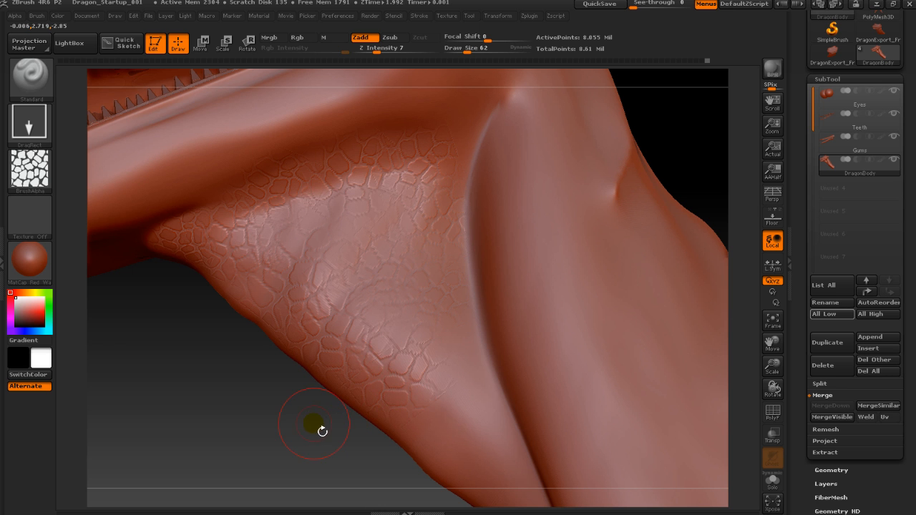
Stamp scales further down the throat beside the neck fold and along the throat's front edge
left_click_drag(322, 432, 276, 394)
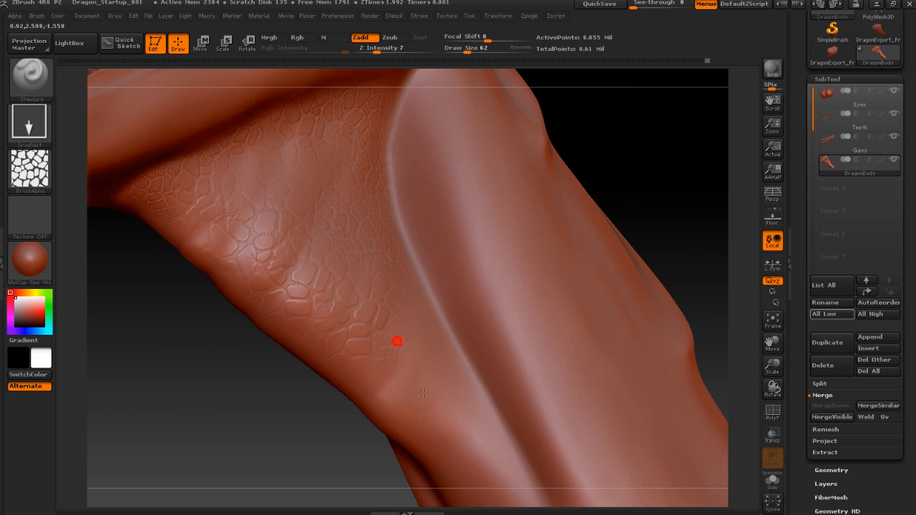
left_click_drag(423, 392, 434, 381)
left_click_drag(412, 410, 428, 432)
left_click_drag(352, 395, 350, 394)
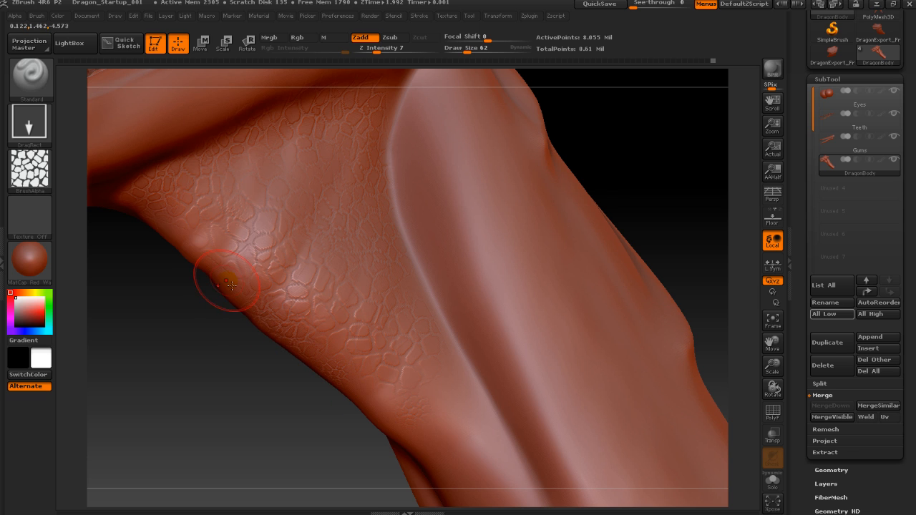
left_click_drag(232, 285, 230, 284)
left_click_drag(195, 238, 202, 244)
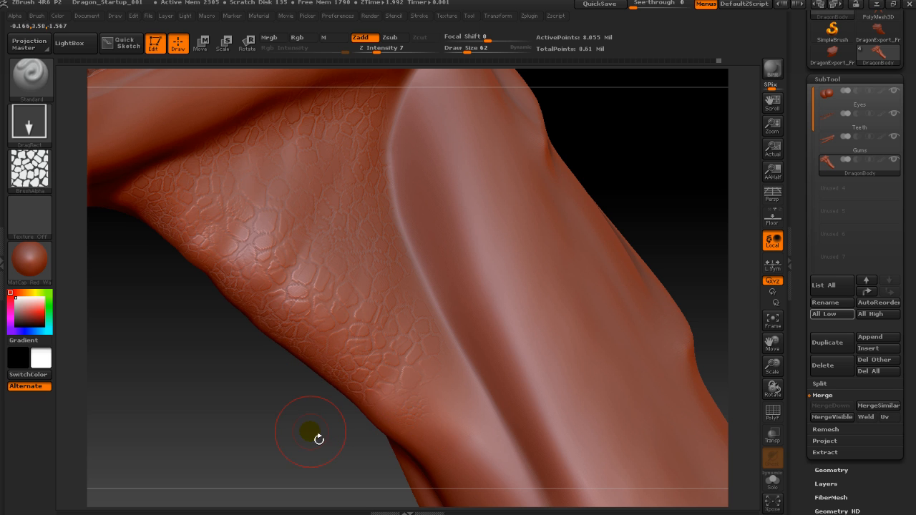
Continue stamping scales at the lower end of the throat, next to the base of the neck fold
left_click_drag(318, 439, 293, 409)
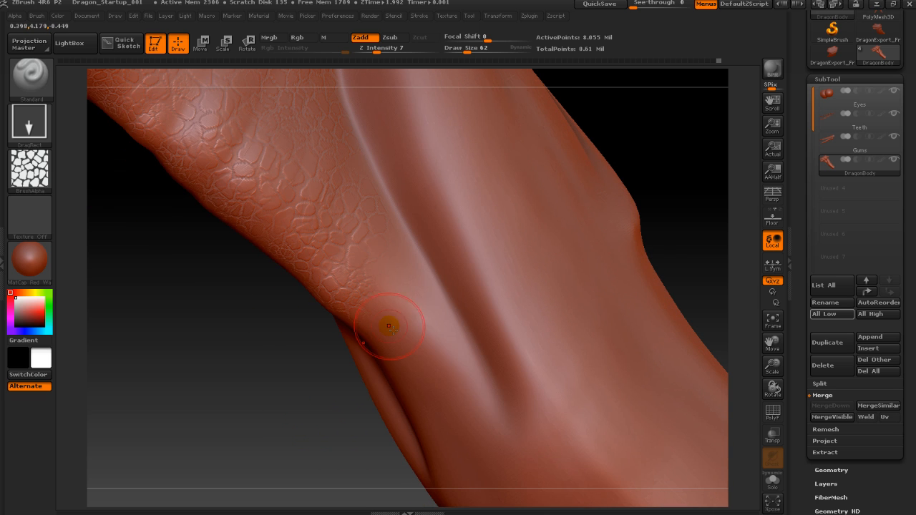
left_click_drag(394, 268, 413, 301)
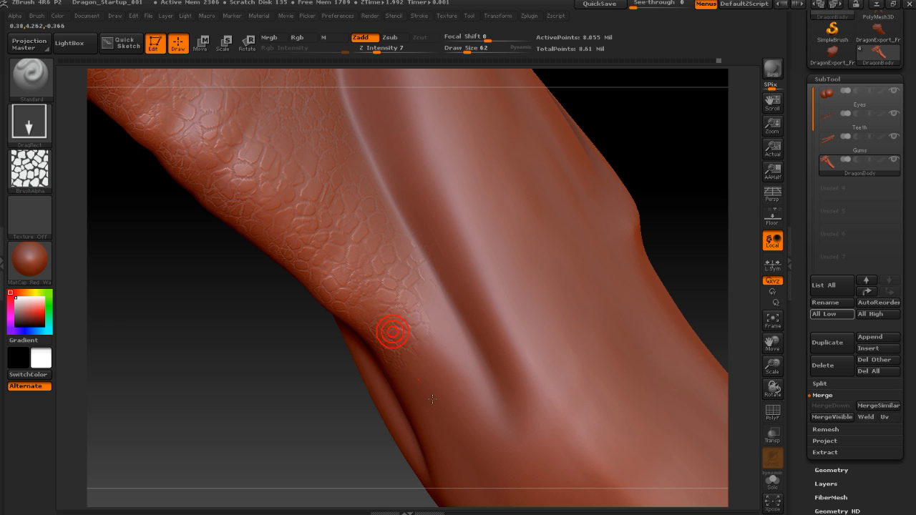